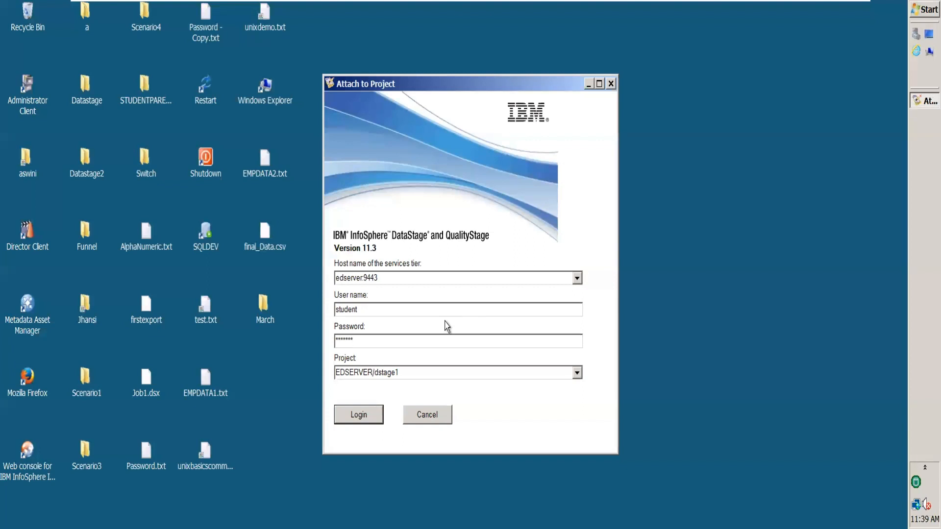
Log in to the EDSERVER/dstage1 project, dismiss the new-object dialog without creating anything and hide the palette.
{"action": "left_click", "coordinate": [368, 415]}
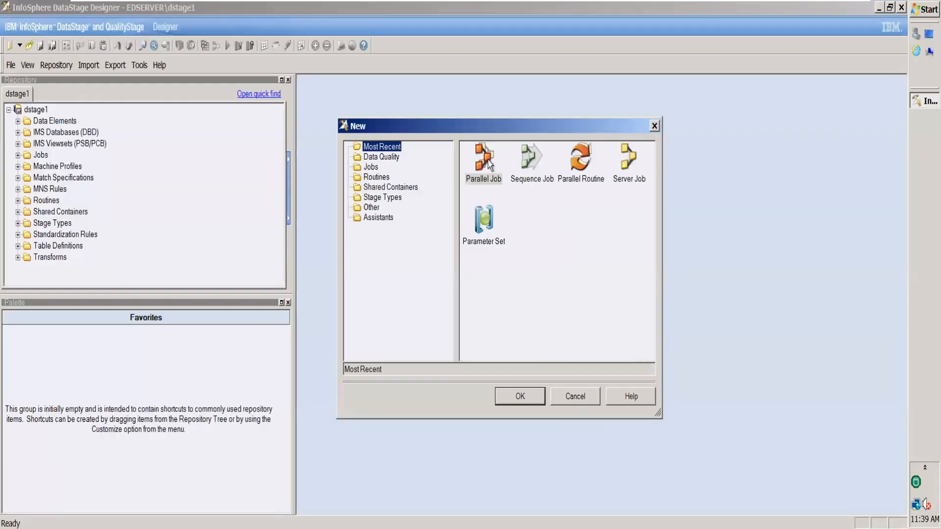
{"action": "left_click", "coordinate": [489, 163]}
{"action": "left_click", "coordinate": [577, 399]}
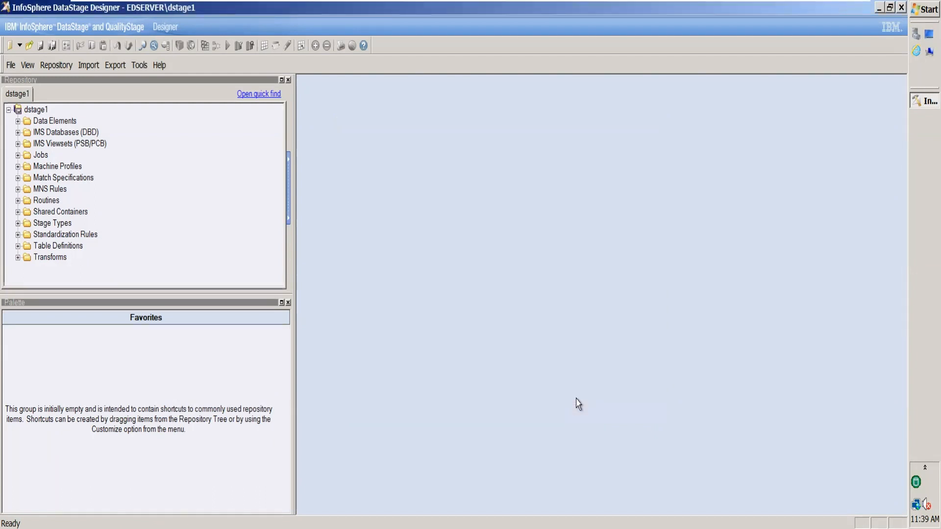
{"action": "left_click", "coordinate": [289, 303]}
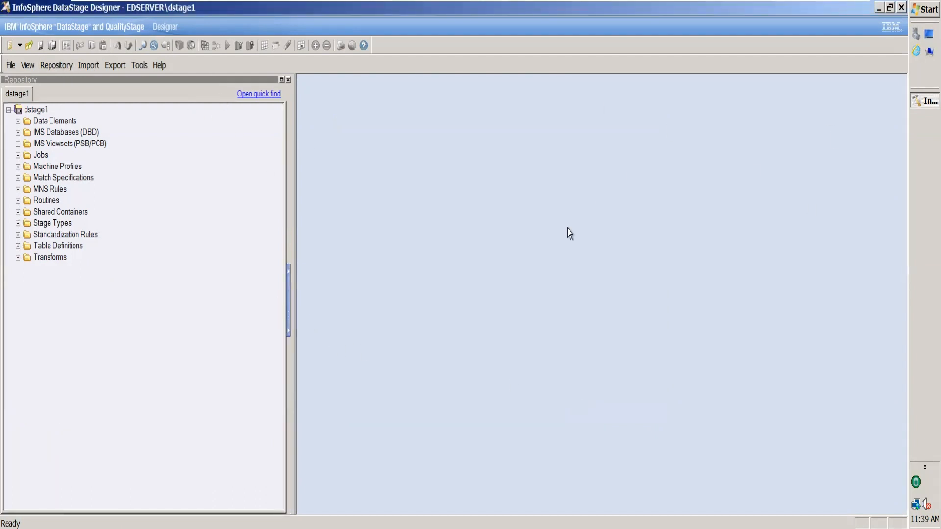
Create a new parallel job and maximize its design window.
{"action": "left_click", "coordinate": [10, 65]}
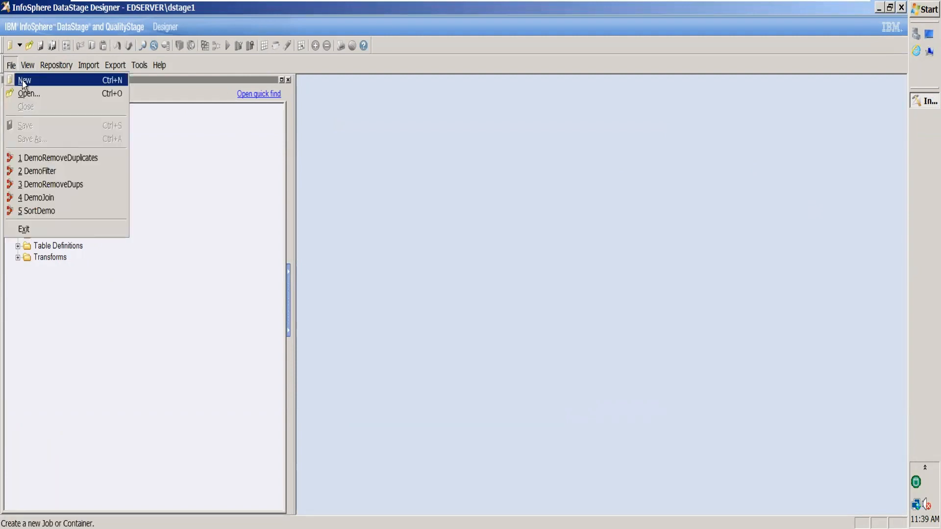
{"action": "left_click", "coordinate": [25, 80]}
{"action": "left_click", "coordinate": [481, 159]}
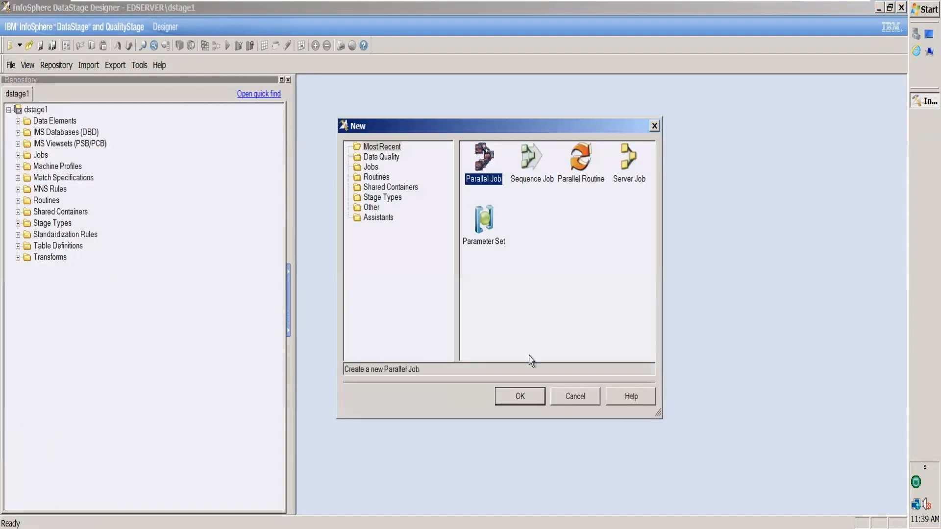
{"action": "left_click", "coordinate": [522, 398]}
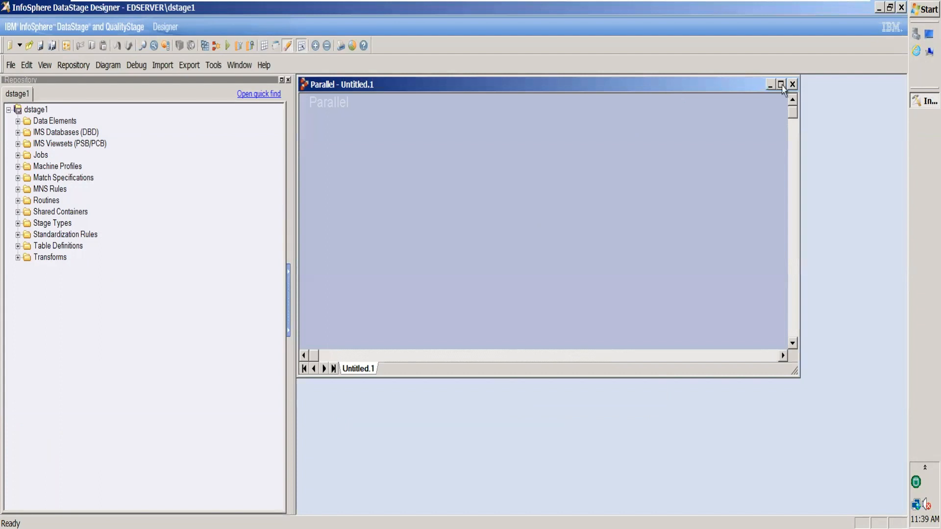
{"action": "left_click", "coordinate": [781, 85]}
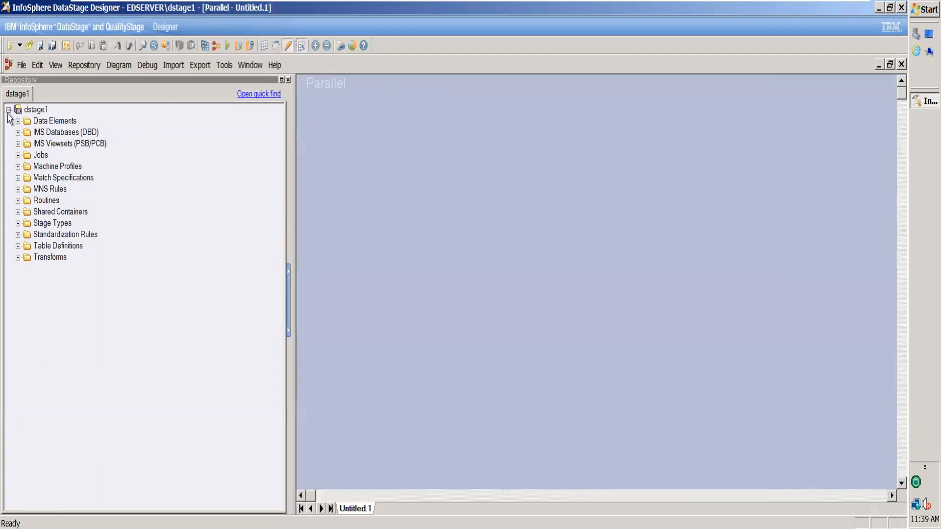
Display the stage palette and expand its Processing category.
{"action": "left_click", "coordinate": [58, 65]}
{"action": "left_click", "coordinate": [84, 122]}
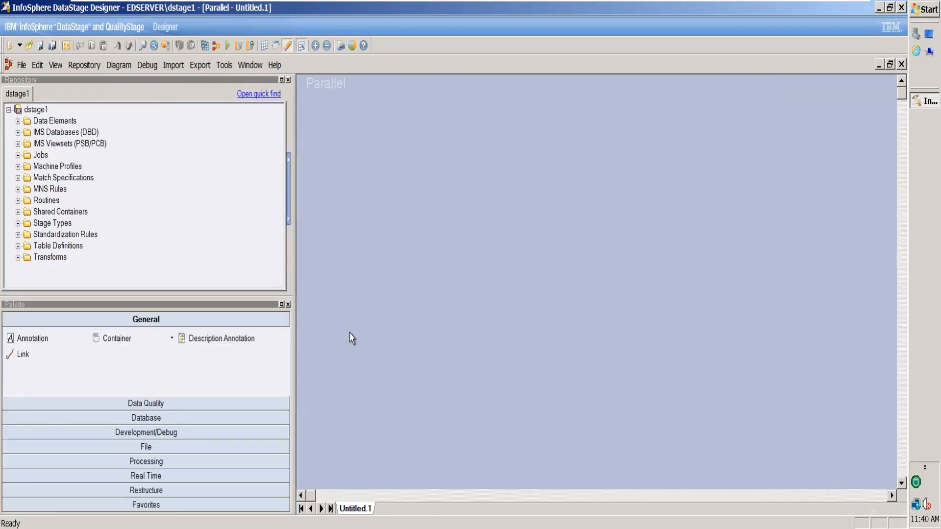
{"action": "left_click", "coordinate": [147, 447]}
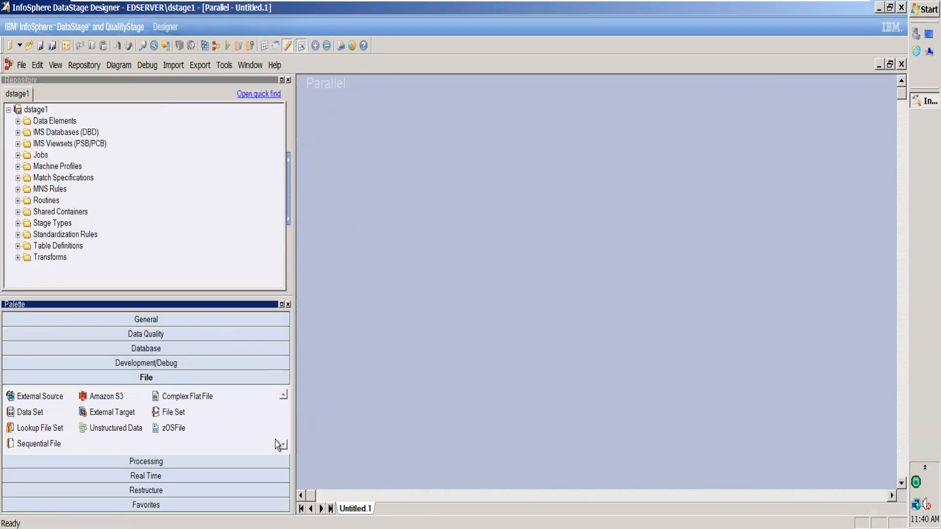
{"action": "left_click", "coordinate": [154, 463]}
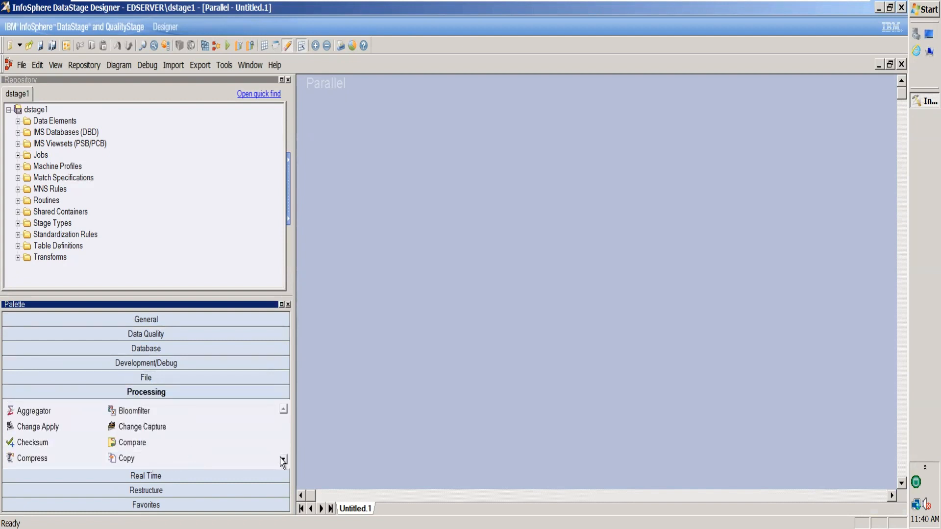
Place a Sort stage from the Processing stages near the centre of the parallel job canvas.
{"action": "left_click", "coordinate": [283, 460]}
{"action": "left_click", "coordinate": [283, 459]}
{"action": "left_click", "coordinate": [283, 460]}
{"action": "left_click", "coordinate": [284, 459]}
{"action": "left_click", "coordinate": [284, 459]}
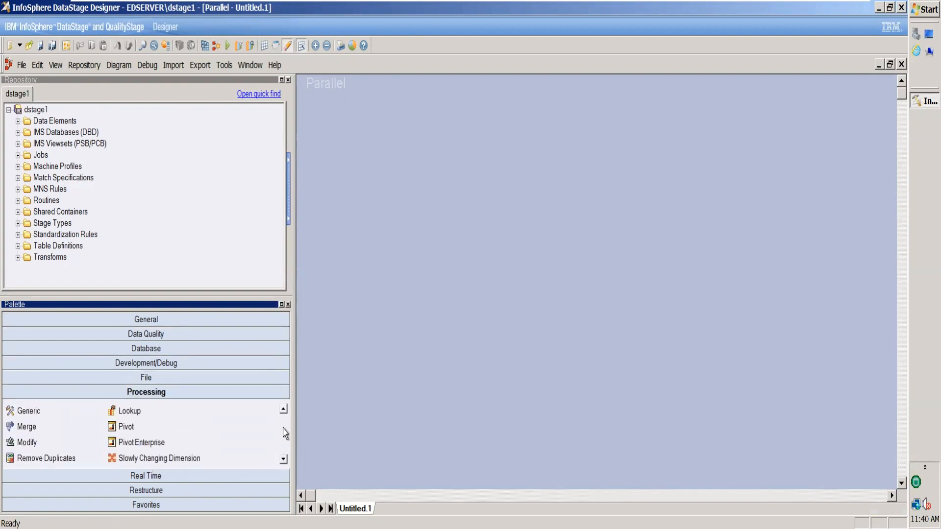
{"action": "left_click", "coordinate": [284, 409]}
{"action": "left_click", "coordinate": [283, 409]}
{"action": "left_click", "coordinate": [283, 409]}
{"action": "left_click", "coordinate": [283, 410]}
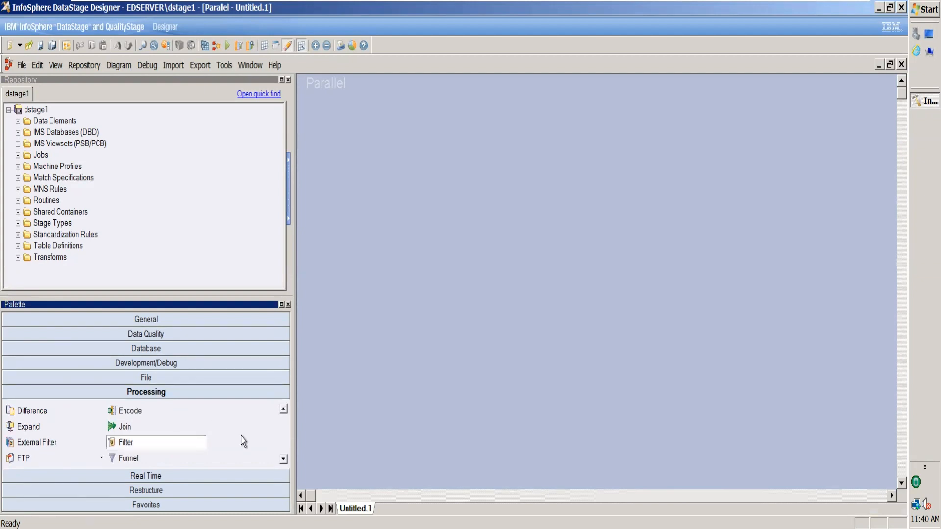
{"action": "left_click", "coordinate": [284, 459]}
{"action": "left_click", "coordinate": [283, 459]}
{"action": "left_click", "coordinate": [284, 460]}
{"action": "left_click", "coordinate": [283, 459]}
{"action": "left_click", "coordinate": [284, 459]}
{"action": "left_click", "coordinate": [283, 460]}
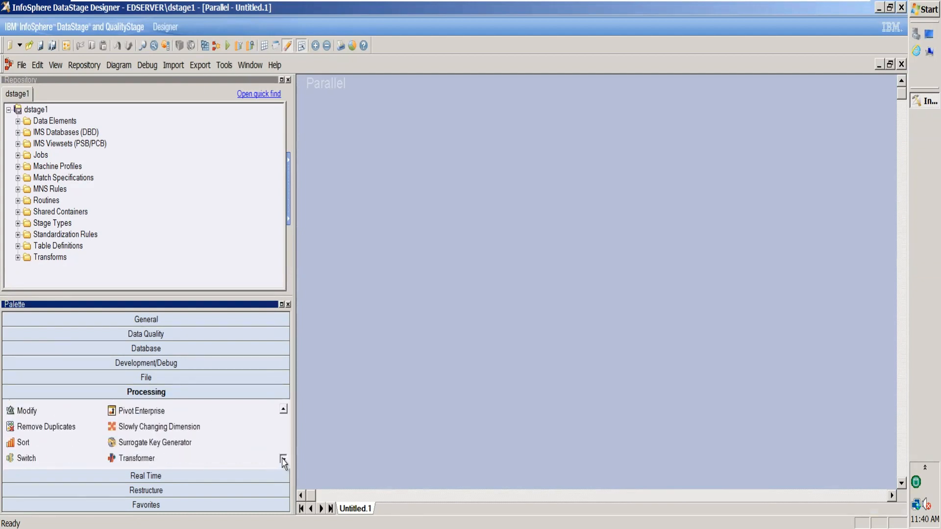
{"action": "left_click", "coordinate": [283, 460]}
{"action": "left_click_drag", "start_coordinate": [16, 431], "coordinate": [557, 296]}
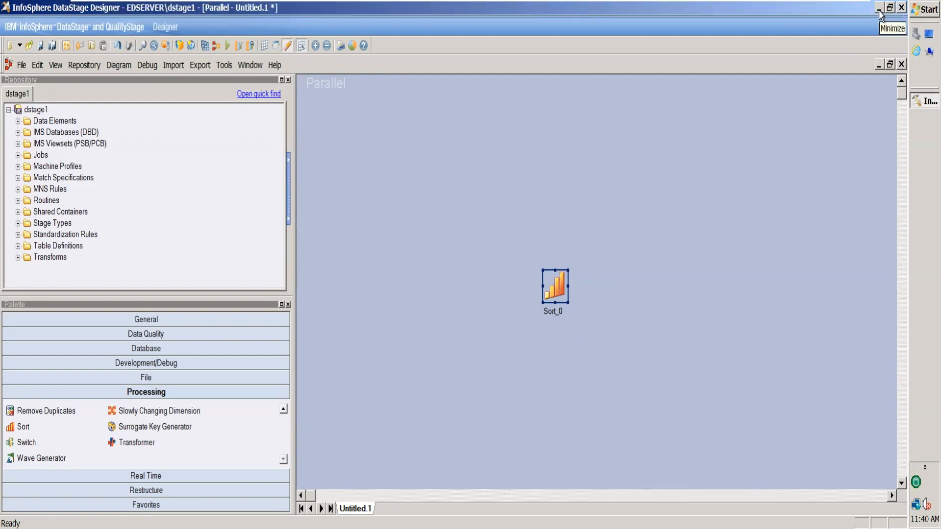
Switch to the local desktop, open the SampleData file in Excel and close Document Recovery, removing the recovered files.
{"action": "left_click", "coordinate": [818, 12]}
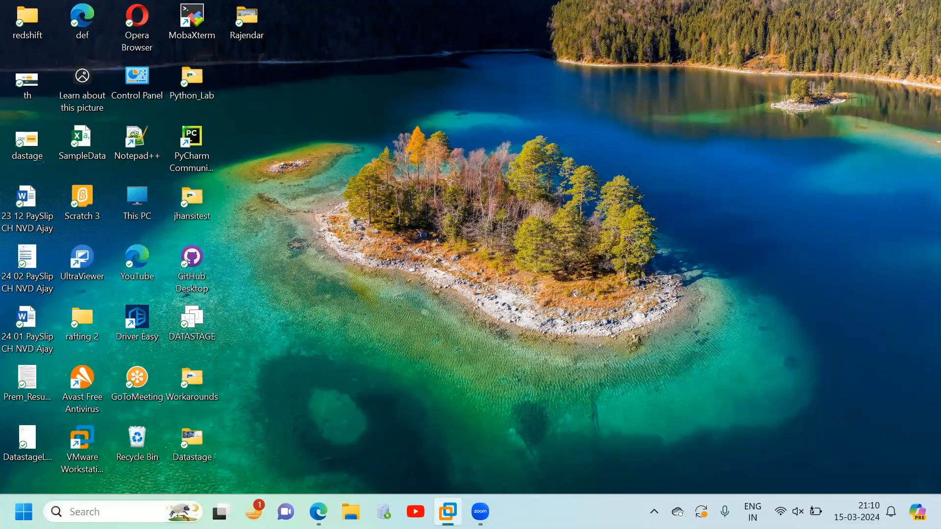
{"action": "left_click", "coordinate": [83, 510]}
{"action": "left_click", "coordinate": [720, 116]}
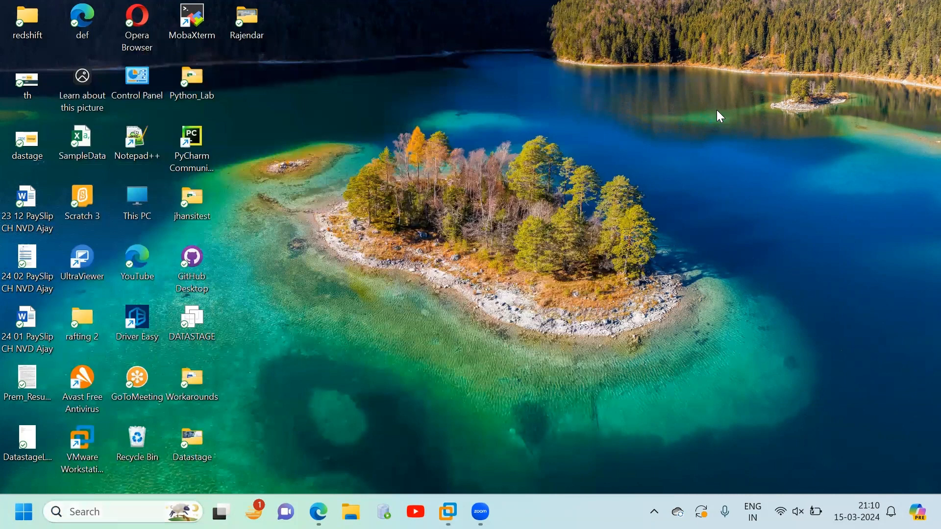
{"action": "double_click", "coordinate": [76, 153]}
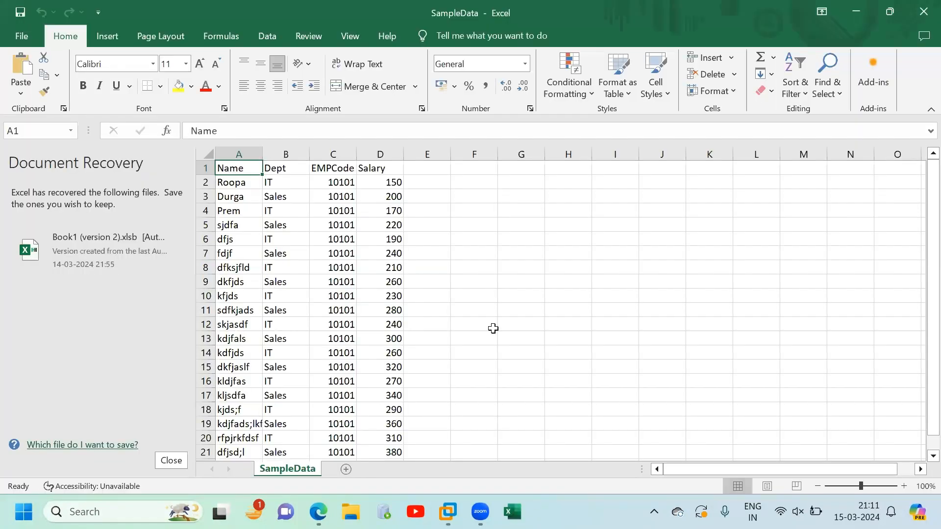
{"action": "left_click", "coordinate": [493, 329]}
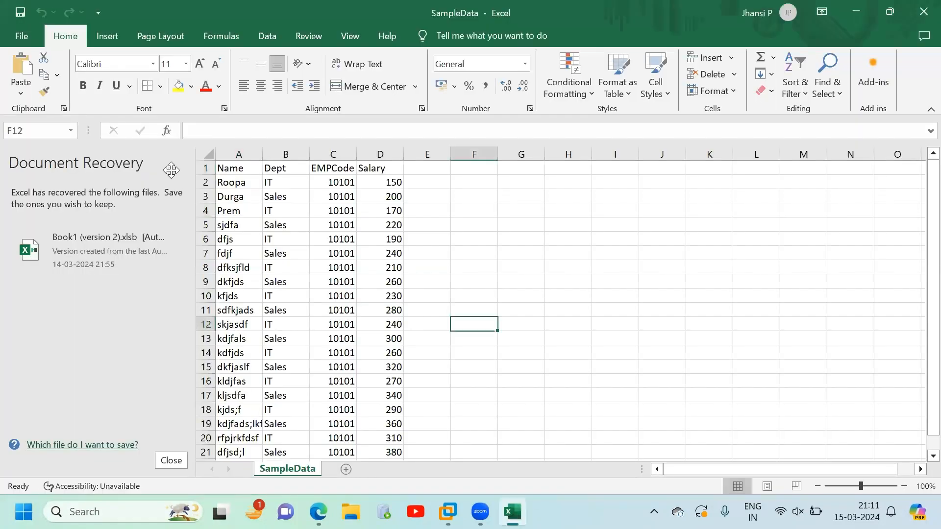
{"action": "left_click", "coordinate": [171, 460]}
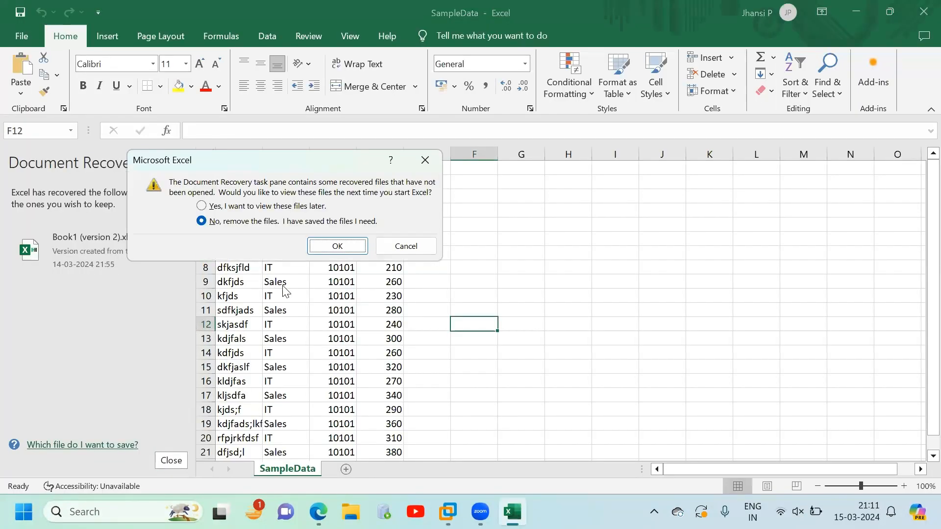
{"action": "left_click", "coordinate": [327, 246]}
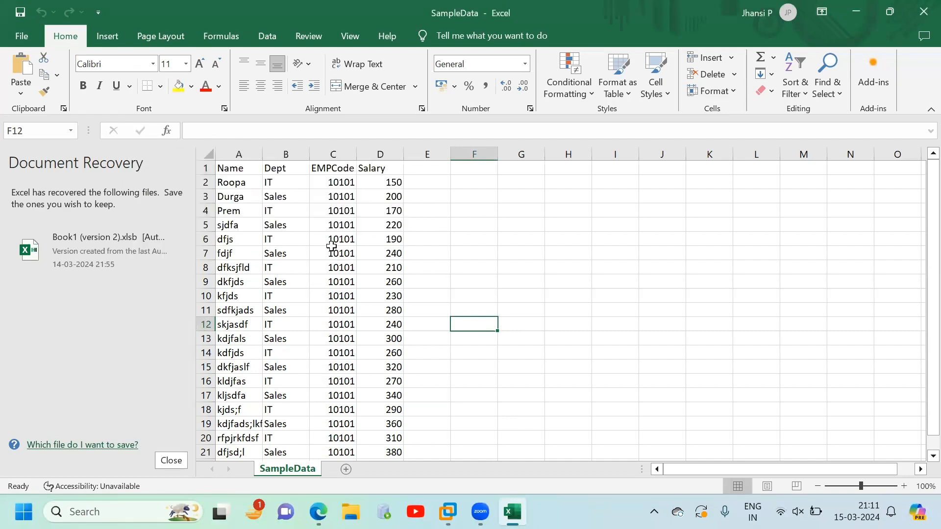
Make the header cells Name, Dept, EMPCode and Salary (A1:D1) bold.
{"action": "left_click_drag", "start_coordinate": [38, 169], "coordinate": [184, 168]}
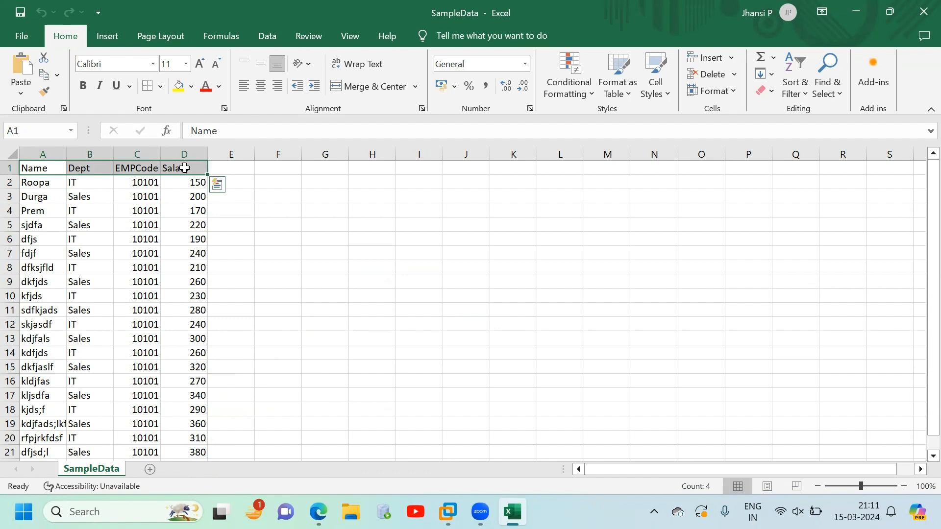
{"action": "key", "text": "ctrl+b"}
{"action": "left_click", "coordinate": [259, 223]}
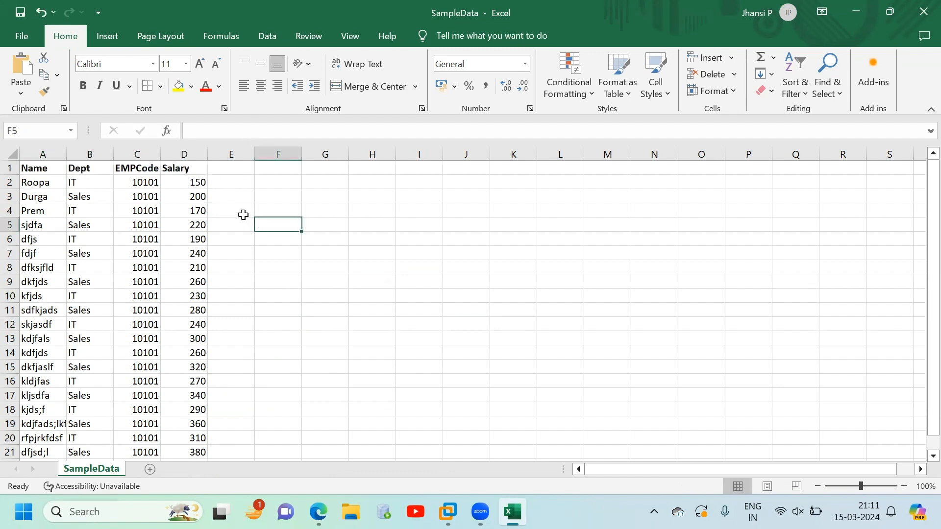
{"action": "left_click", "coordinate": [194, 152]}
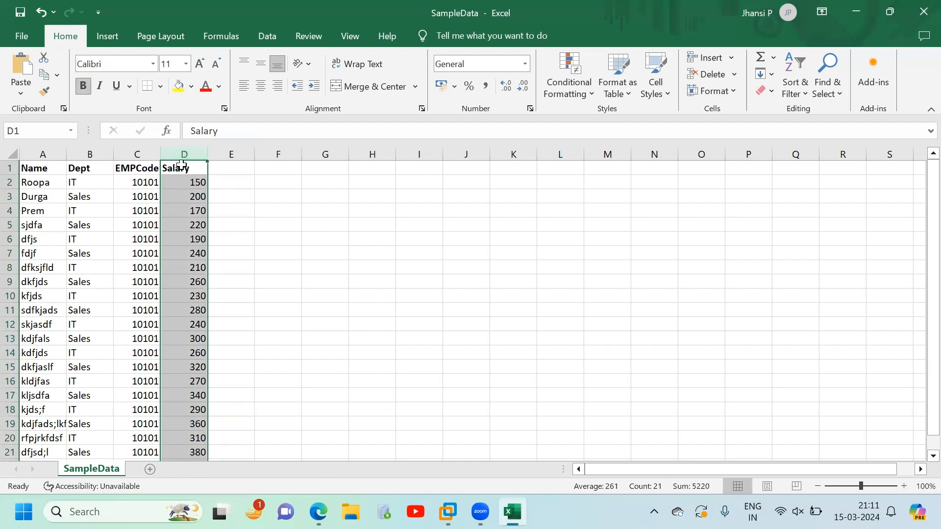
{"action": "left_click", "coordinate": [10, 180]}
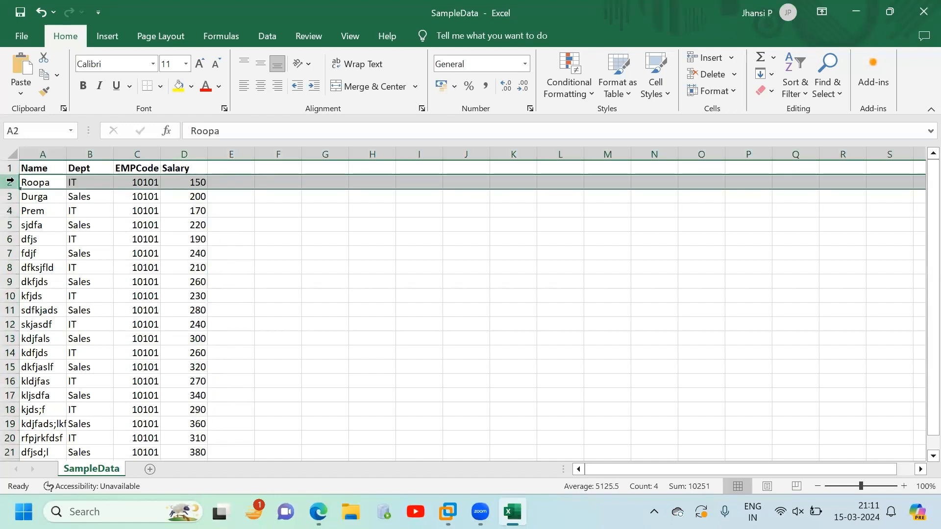
{"action": "left_click", "coordinate": [184, 148]}
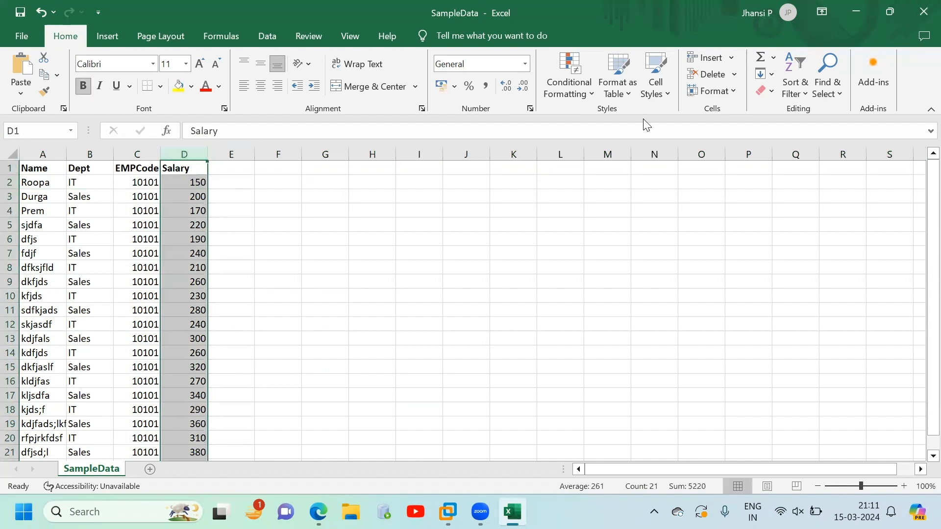
{"action": "left_click", "coordinate": [799, 87]}
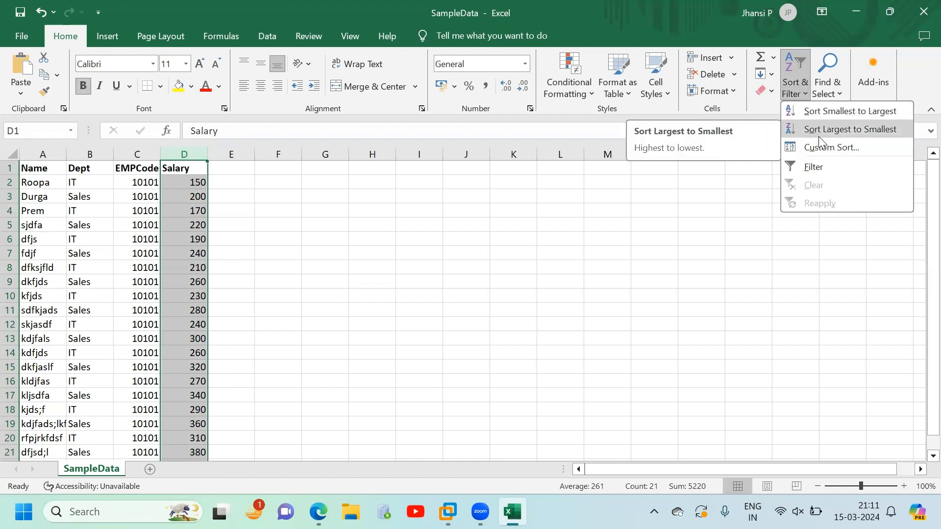
{"action": "left_click", "coordinate": [175, 149]}
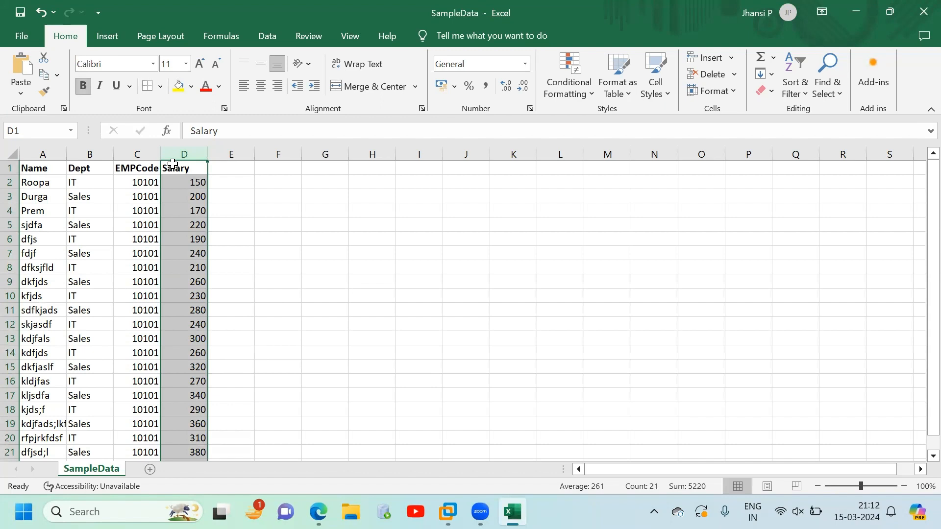
Sort the table by the Salary column from largest to smallest, expanding the selection so whole rows are reordered.
{"action": "left_click", "coordinate": [187, 155]}
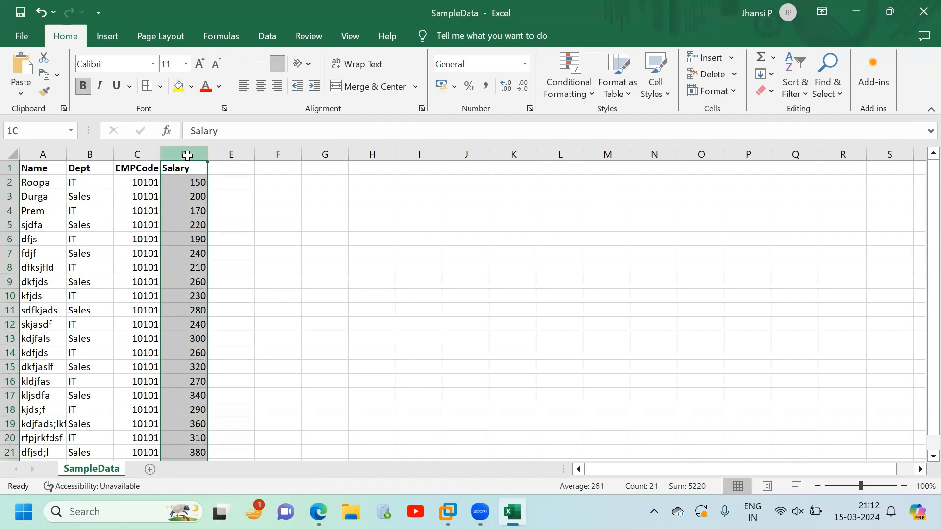
{"action": "left_click", "coordinate": [802, 90]}
{"action": "left_click", "coordinate": [799, 90]}
{"action": "left_click", "coordinate": [798, 88]}
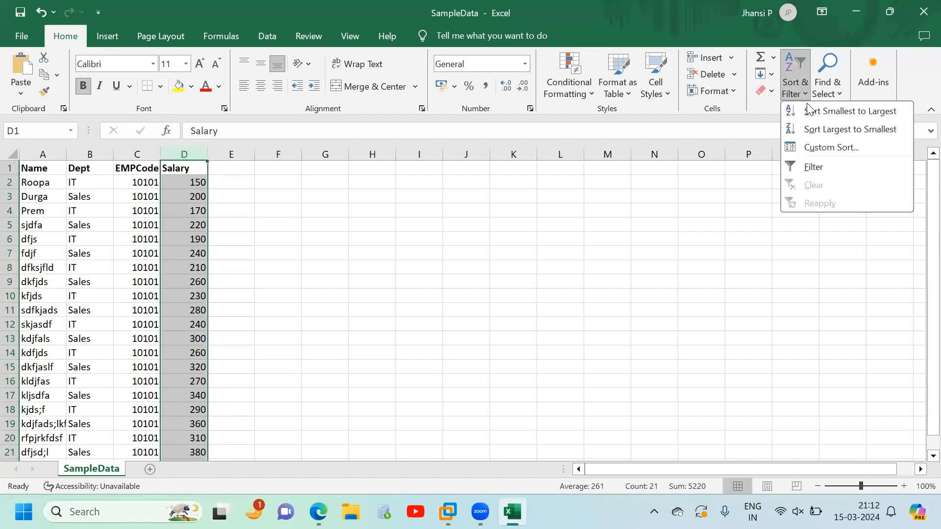
{"action": "left_click", "coordinate": [828, 129]}
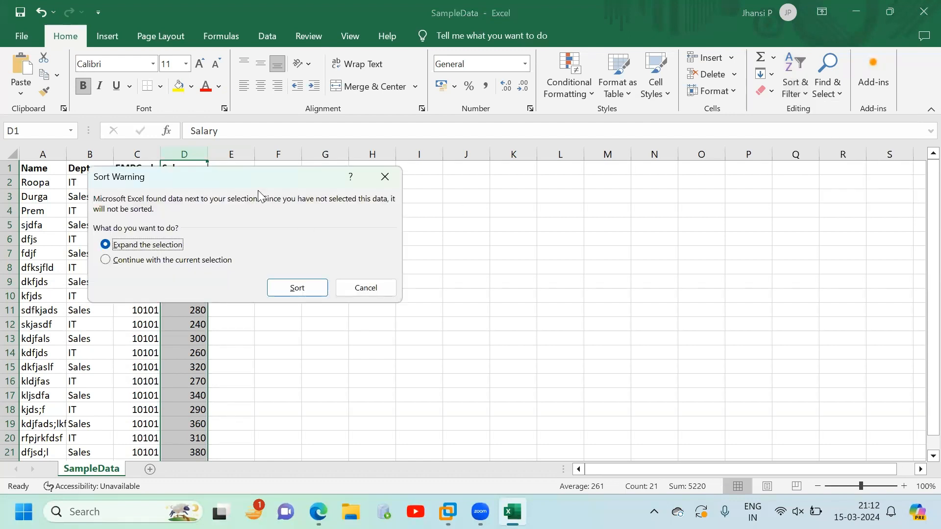
{"action": "left_click_drag", "start_coordinate": [240, 177], "coordinate": [447, 206]}
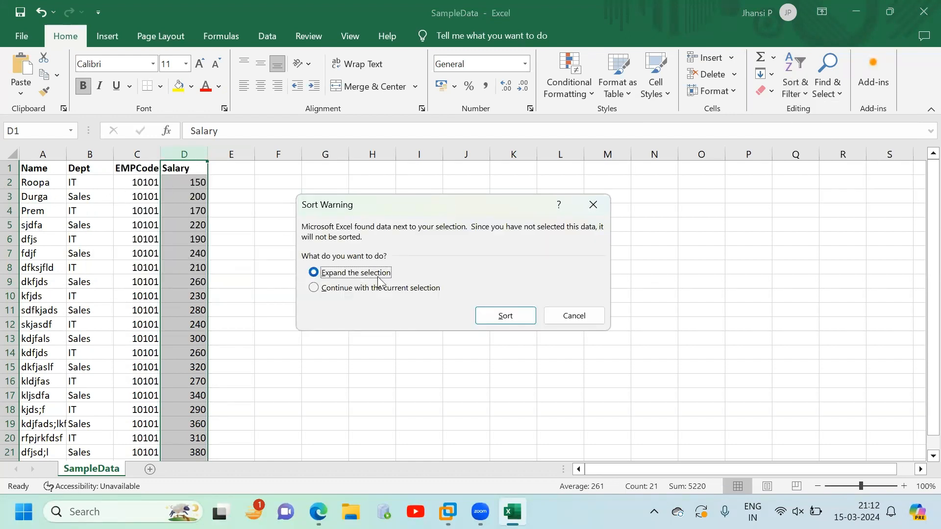
{"action": "left_click", "coordinate": [320, 274]}
{"action": "left_click", "coordinate": [505, 316]}
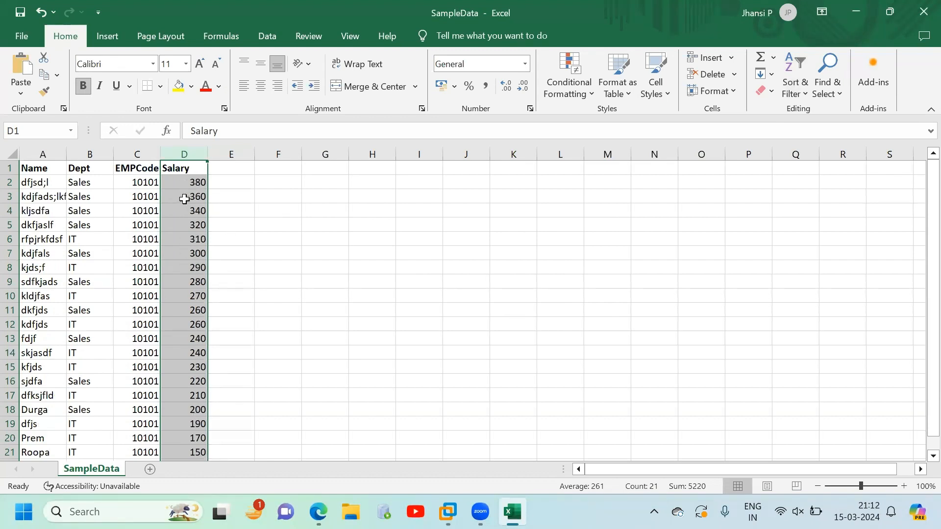
{"action": "left_click", "coordinate": [58, 183]}
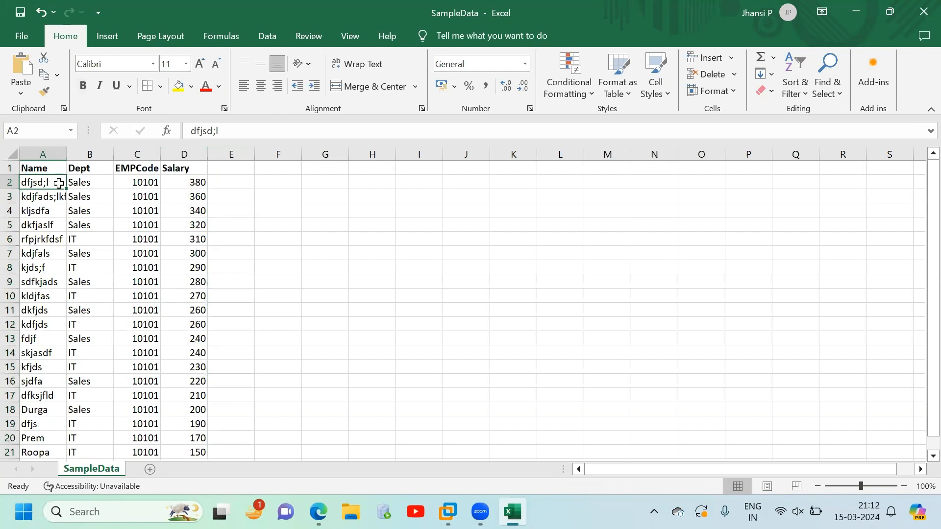
{"action": "left_click", "coordinate": [199, 182]}
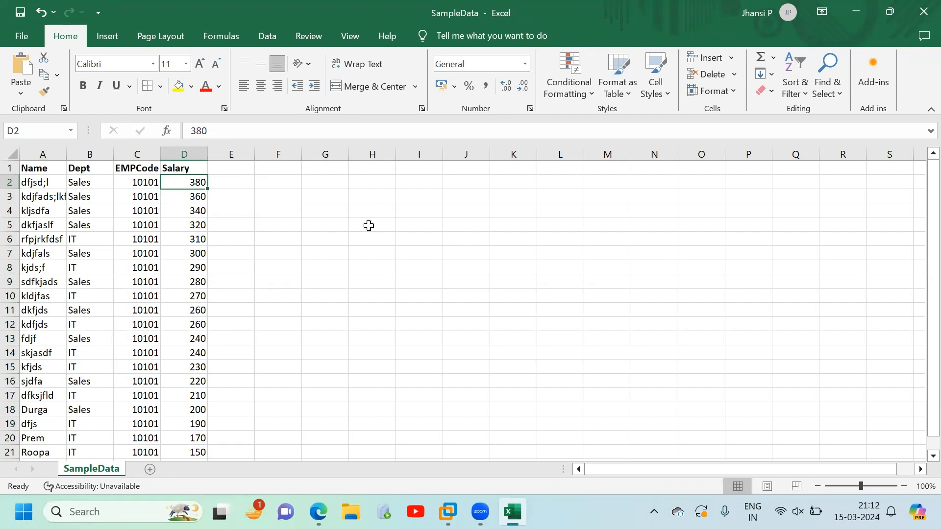
{"action": "left_click", "coordinate": [187, 154]}
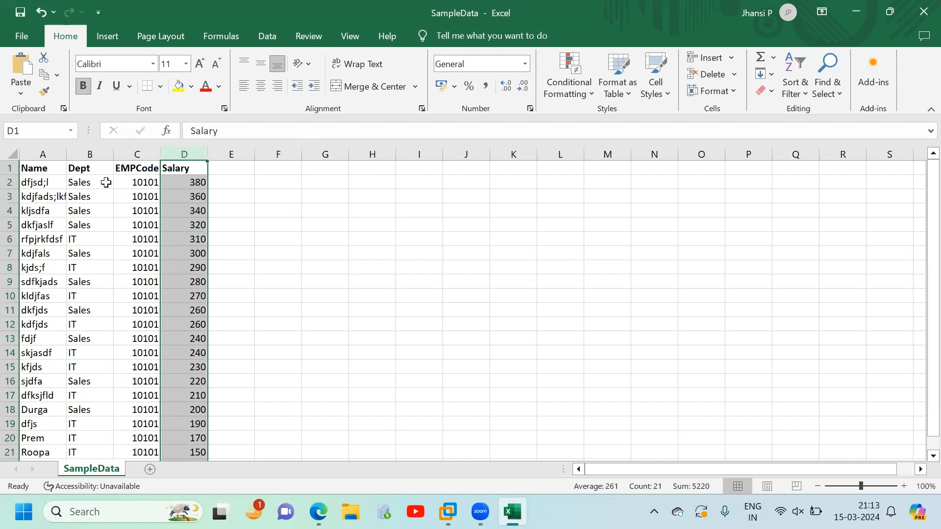
Replace the placeholder in cell A2 with an employee's first name.
{"action": "left_click", "coordinate": [59, 181]}
{"action": "type", "text": "A"}
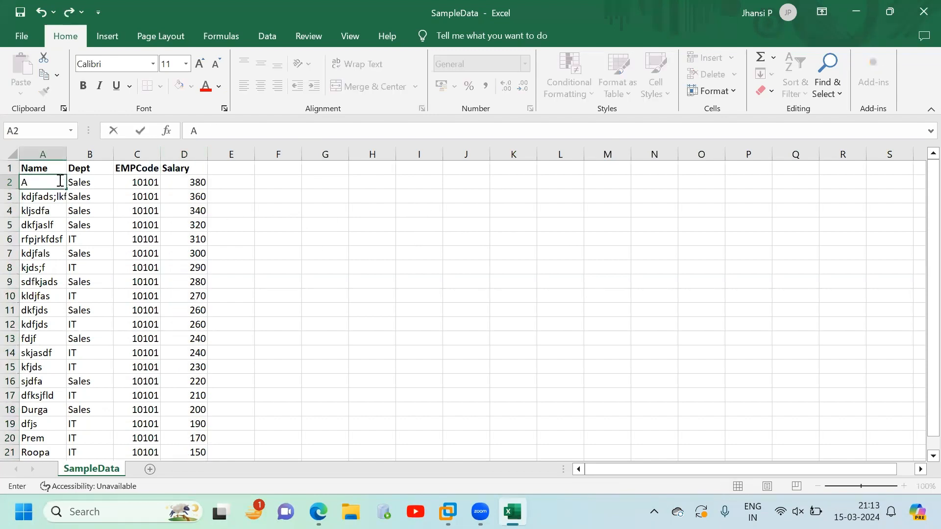
{"action": "type", "text": "runa"}
{"action": "left_click", "coordinate": [286, 239]}
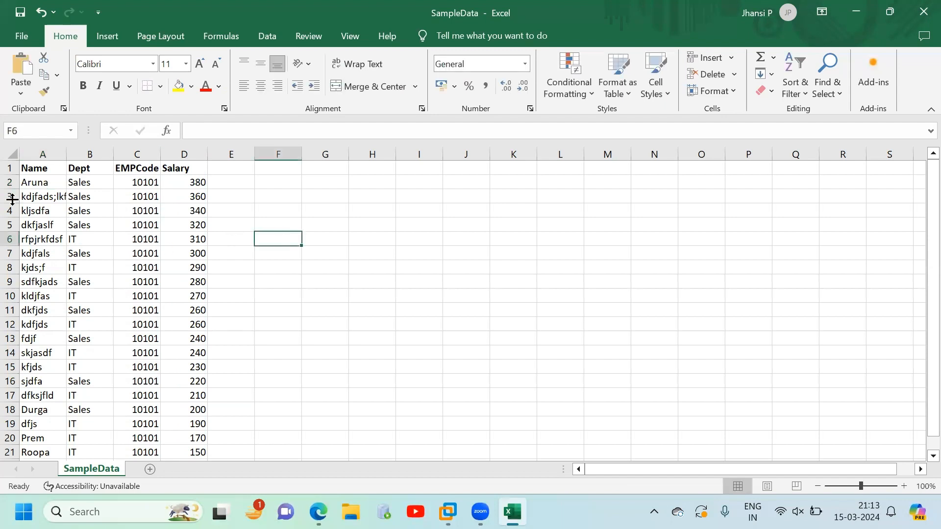
Duplicate the employee record in row 2 by inserting a copy of it as row 3.
{"action": "left_click", "coordinate": [9, 181]}
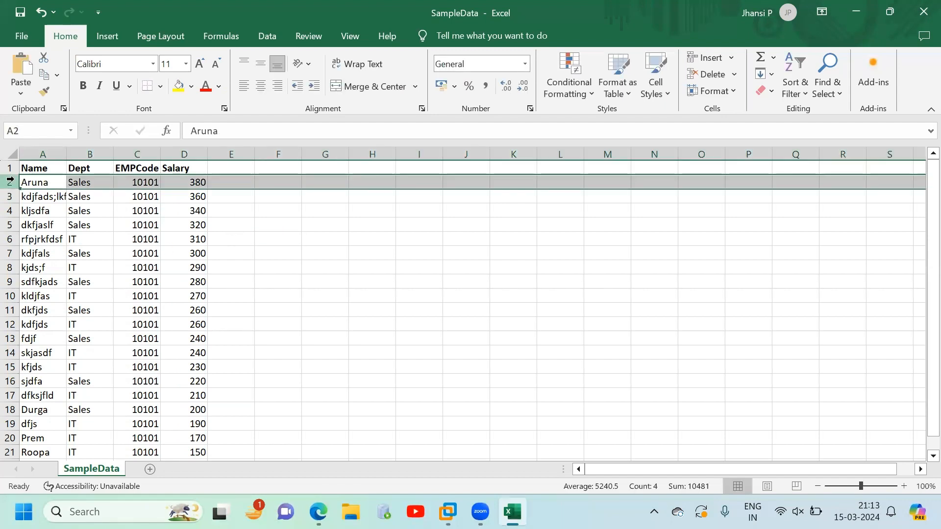
{"action": "key", "text": "ctrl+c"}
{"action": "left_click", "coordinate": [10, 196]}
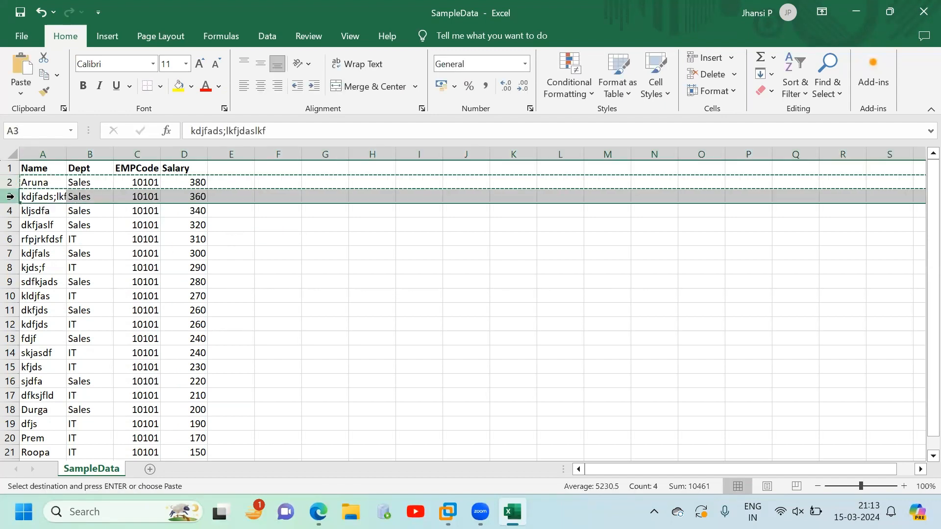
{"action": "right_click", "coordinate": [10, 196]}
{"action": "left_click", "coordinate": [58, 324]}
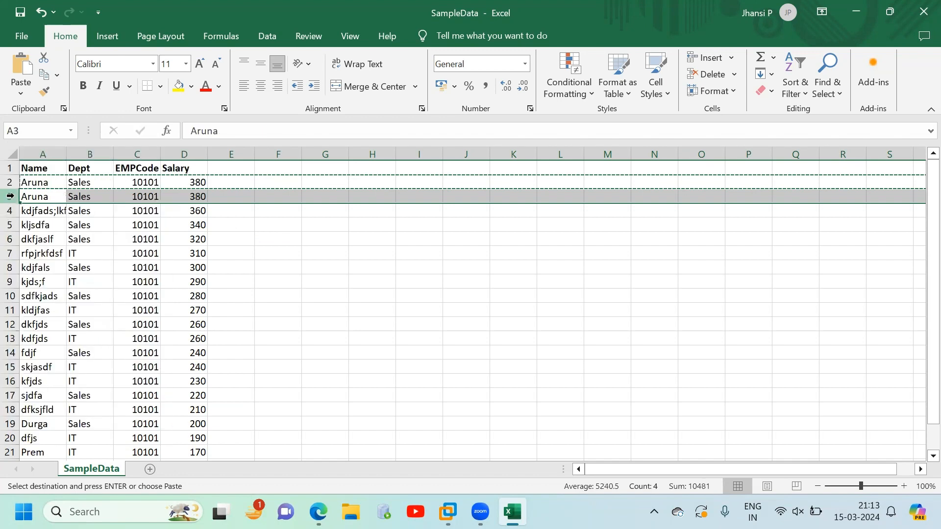
{"action": "right_click", "coordinate": [9, 196]}
{"action": "left_click", "coordinate": [54, 325]}
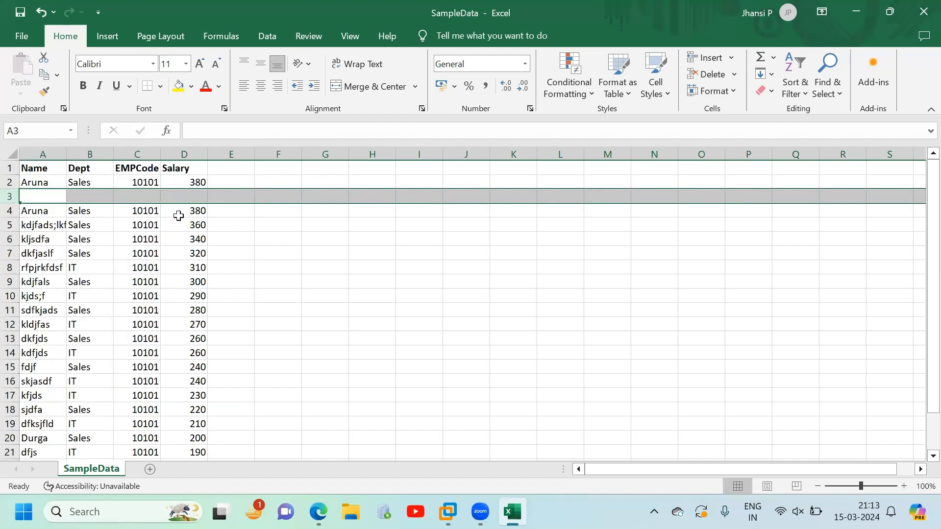
{"action": "key", "text": "ctrl+z"}
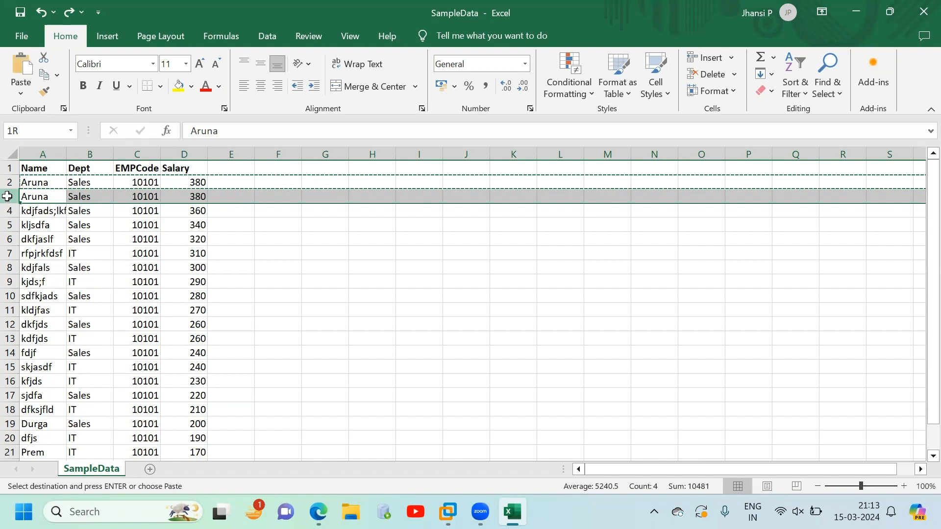
Copy row 3 and insert the copied row there, so rows 2 to 4 hold the same employee record.
{"action": "key", "text": "ctrl+c"}
{"action": "right_click", "coordinate": [10, 196]}
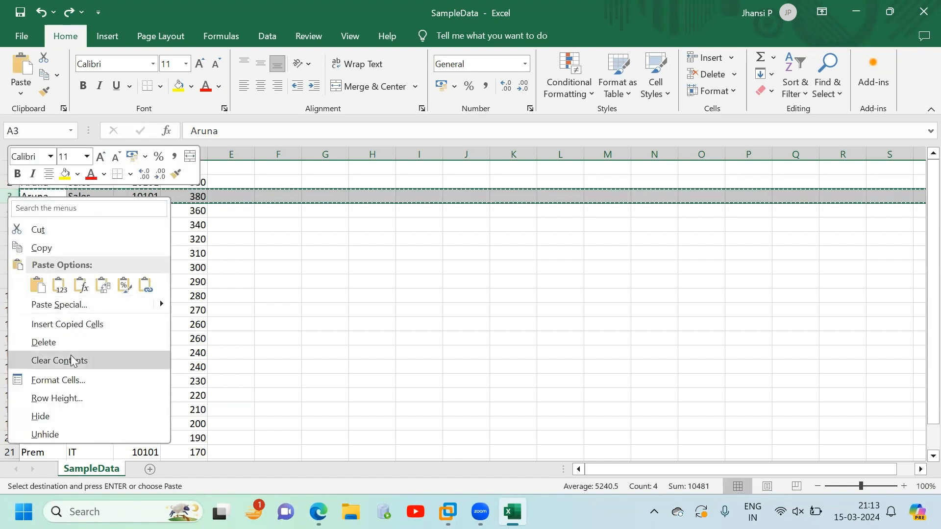
{"action": "left_click", "coordinate": [67, 324]}
{"action": "left_click", "coordinate": [264, 266]}
Set the duplicated employee's salary to 280 in D3 and 200 in D4.
{"action": "double_click", "coordinate": [203, 199]}
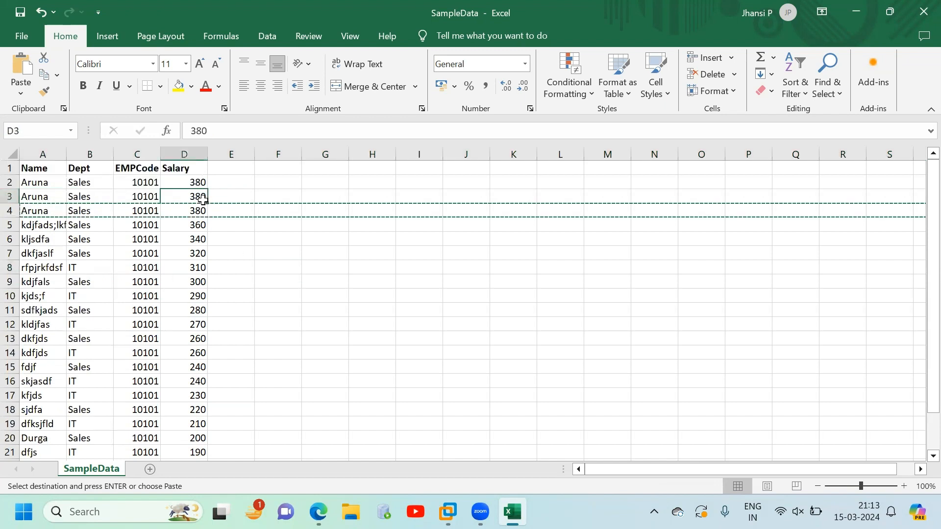
{"action": "type", "text": "280"}
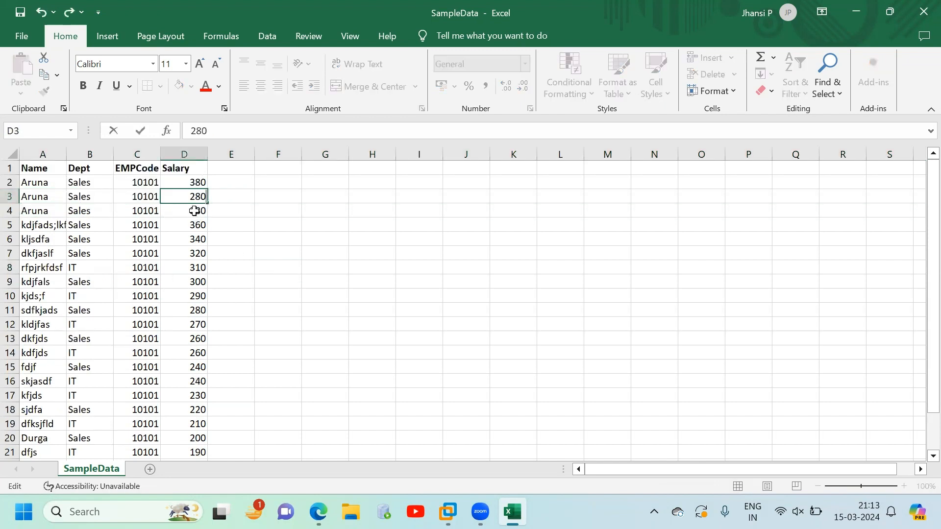
{"action": "key", "text": "Return"}
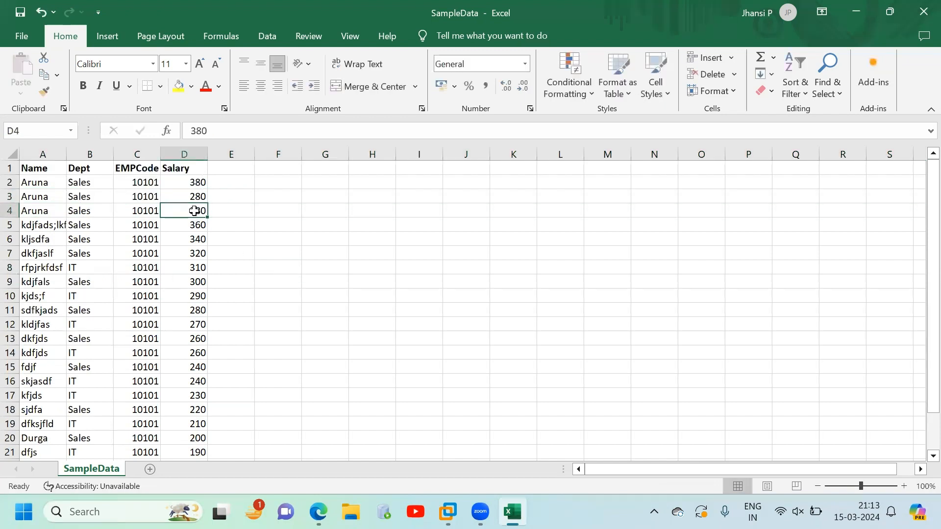
{"action": "type", "text": "200"}
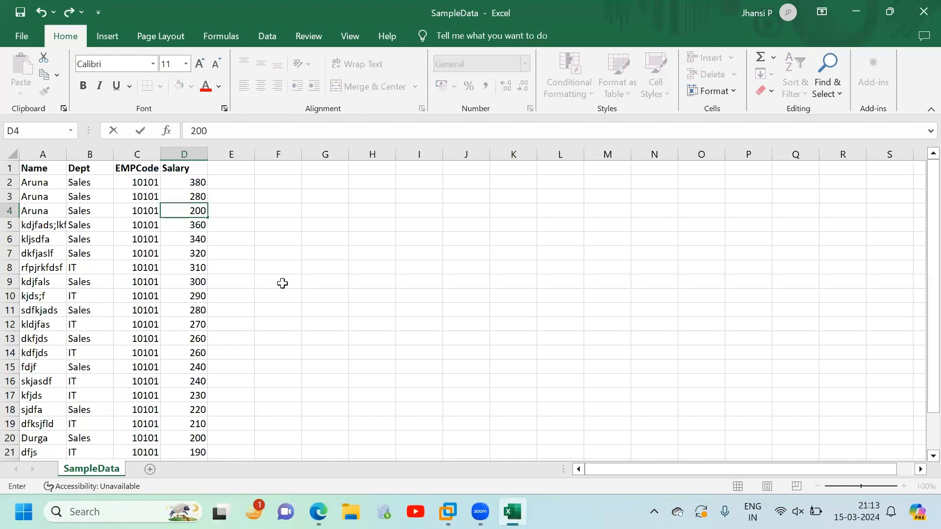
{"action": "left_click", "coordinate": [281, 282]}
{"action": "left_click", "coordinate": [187, 149]}
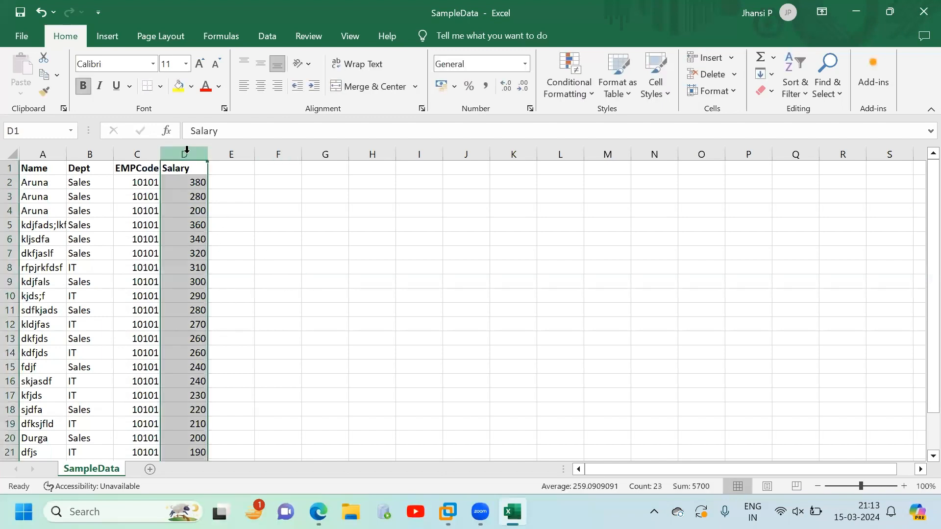
{"action": "left_click", "coordinate": [87, 155]}
{"action": "right_click", "coordinate": [87, 155]}
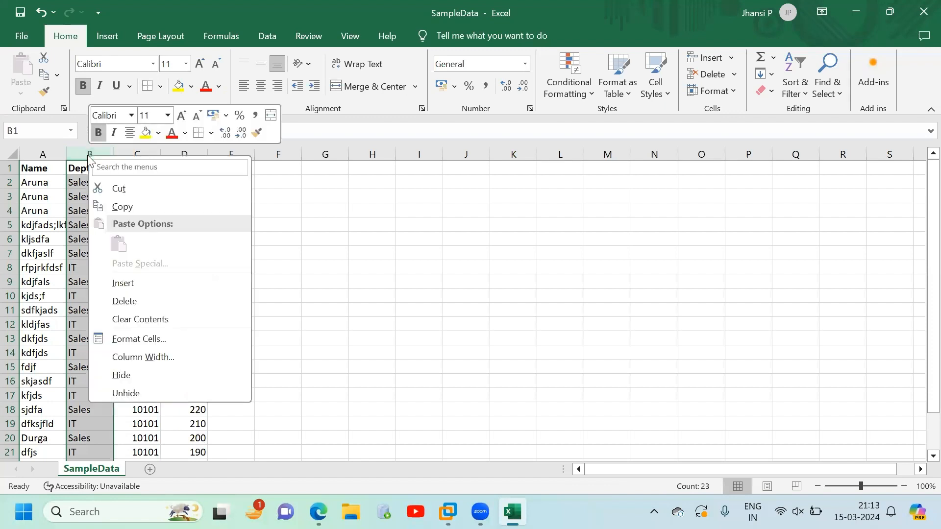
{"action": "key", "text": "Escape"}
Fill the EMPCode column from C2 down to C23 as an incrementing series.
{"action": "left_click_drag", "start_coordinate": [153, 181], "coordinate": [160, 446]}
{"action": "left_click", "coordinate": [148, 183]}
{"action": "left_click", "coordinate": [174, 440]}
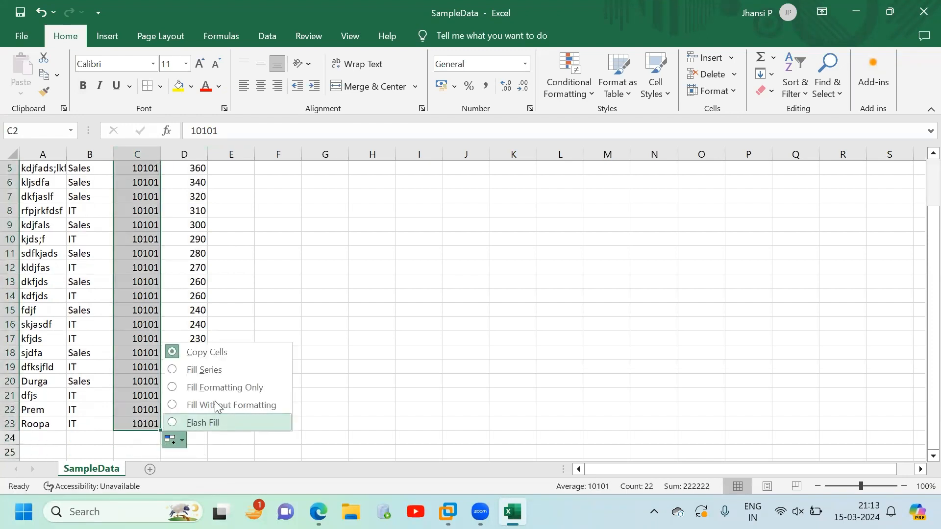
{"action": "left_click", "coordinate": [208, 371]}
{"action": "left_click_drag", "start_coordinate": [932, 326], "coordinate": [913, 146]}
Copy the EMPCode from C2 into C3 and C4 so all three duplicated rows share one employee code.
{"action": "left_click", "coordinate": [142, 197]}
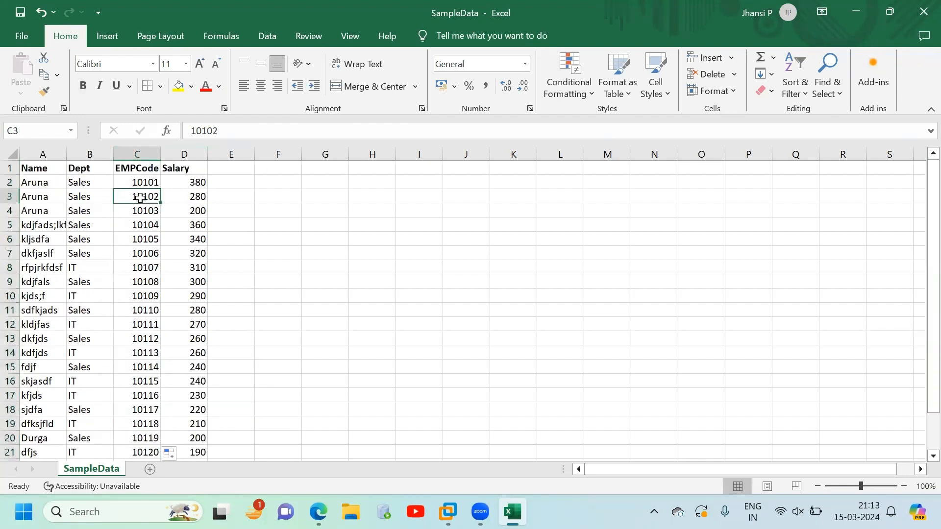
{"action": "left_click", "coordinate": [145, 186]}
{"action": "key", "text": "ctrl+c"}
{"action": "left_click", "coordinate": [147, 196]}
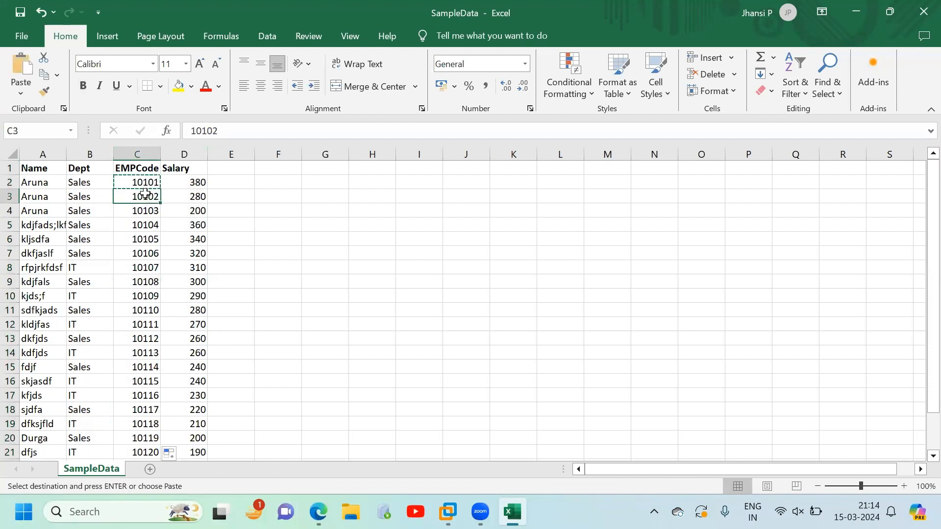
{"action": "key", "text": "ctrl+v"}
{"action": "left_click", "coordinate": [149, 208]}
{"action": "key", "text": "ctrl+v"}
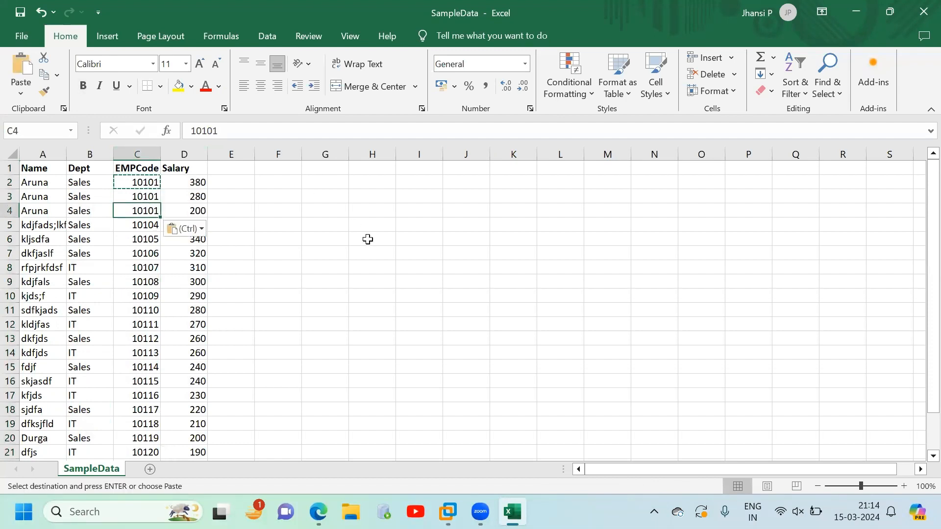
{"action": "left_click", "coordinate": [372, 251]}
Compare the names, EMPCodes and salaries of the three duplicated records in rows 2 to 4.
{"action": "left_click", "coordinate": [242, 188]}
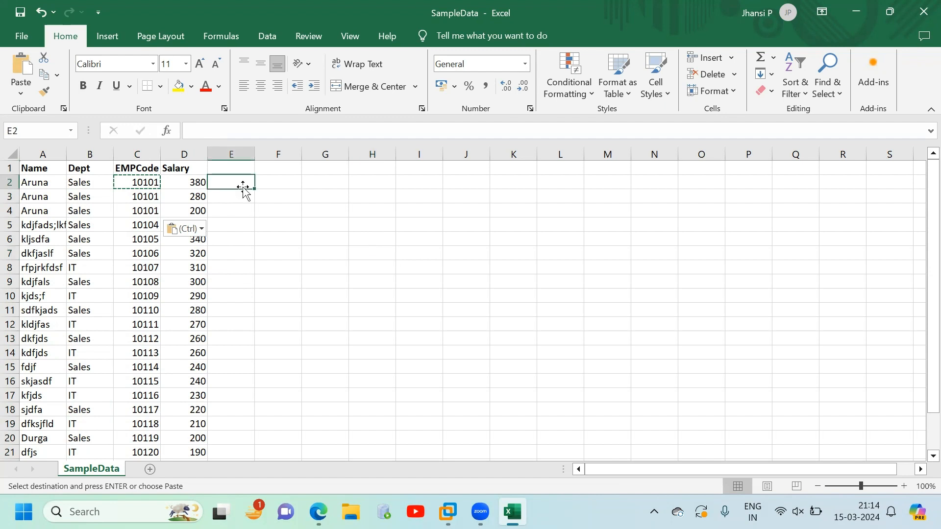
{"action": "double_click", "coordinate": [177, 179]}
{"action": "left_click", "coordinate": [141, 184]}
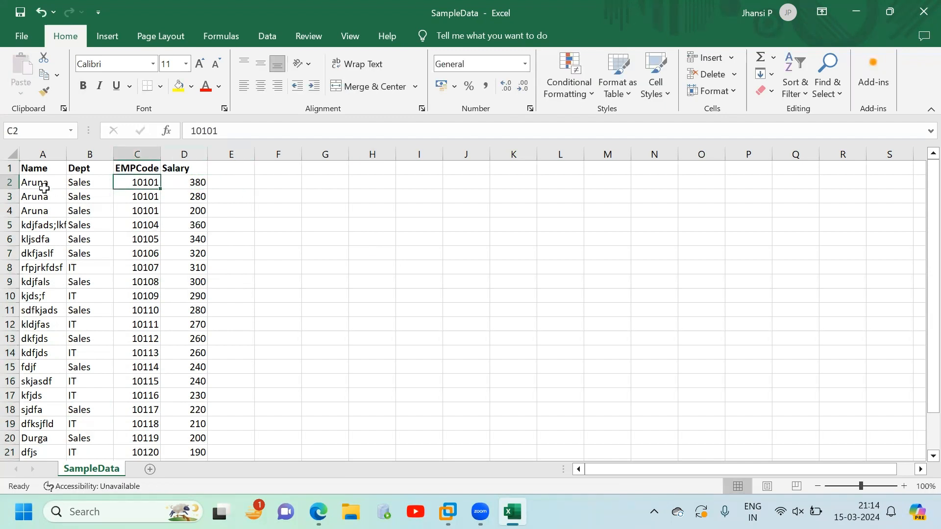
{"action": "left_click_drag", "start_coordinate": [42, 183], "coordinate": [36, 206]}
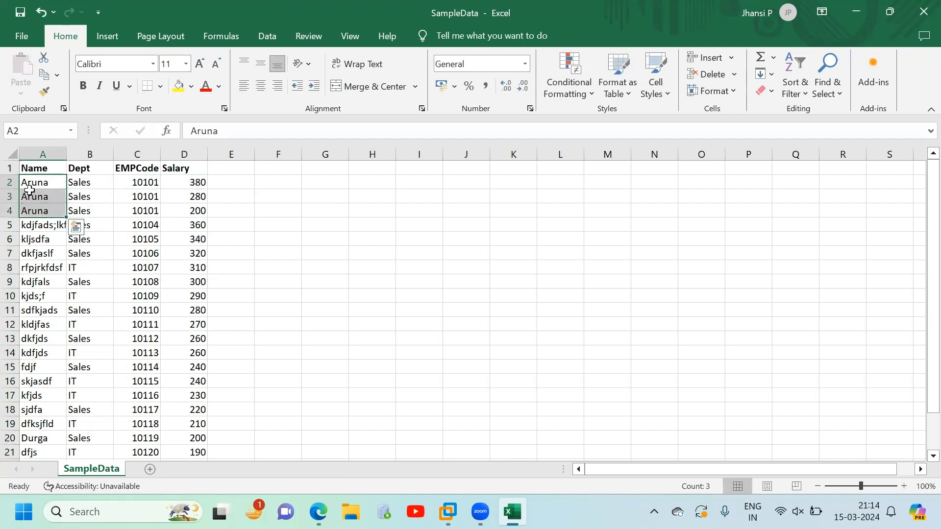
{"action": "left_click_drag", "start_coordinate": [133, 181], "coordinate": [137, 212]}
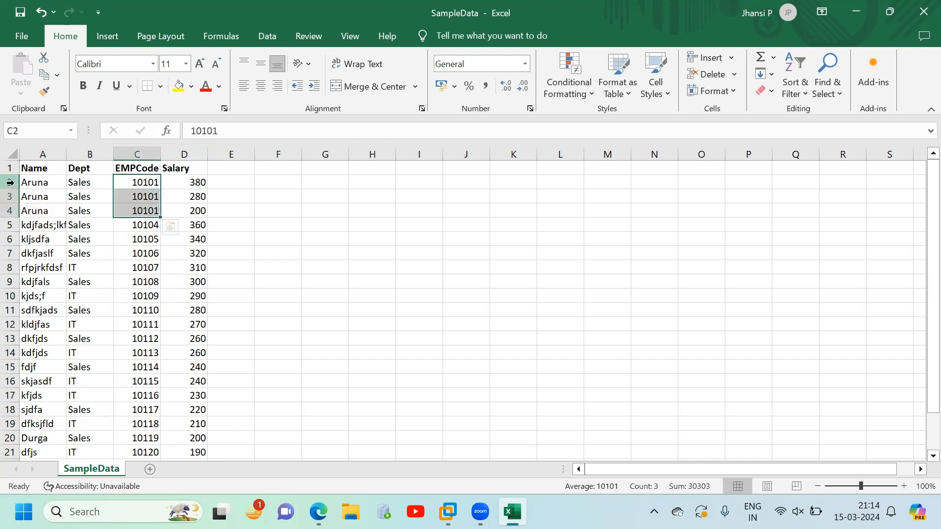
{"action": "left_click_drag", "start_coordinate": [10, 183], "coordinate": [7, 204]}
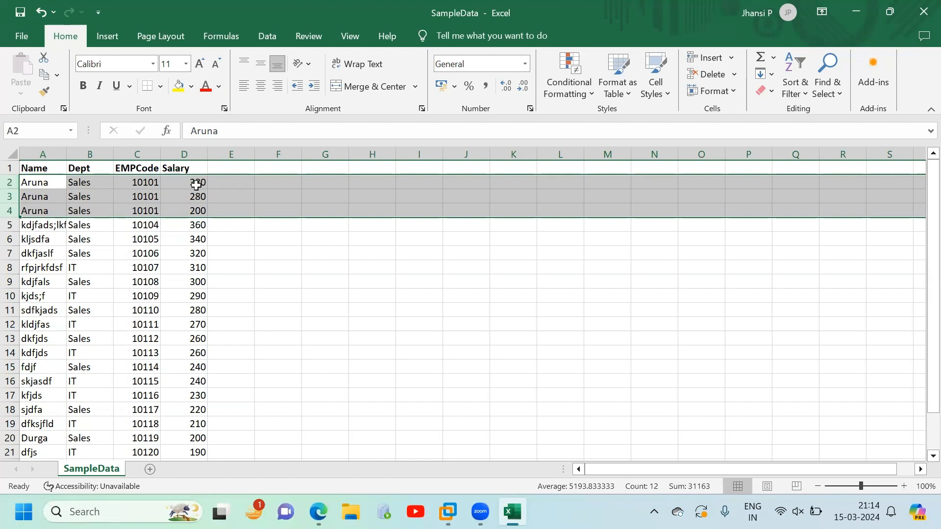
{"action": "left_click_drag", "start_coordinate": [193, 185], "coordinate": [195, 211]}
Add a fifth column with the header YEAR in cell E1.
{"action": "left_click", "coordinate": [237, 167]}
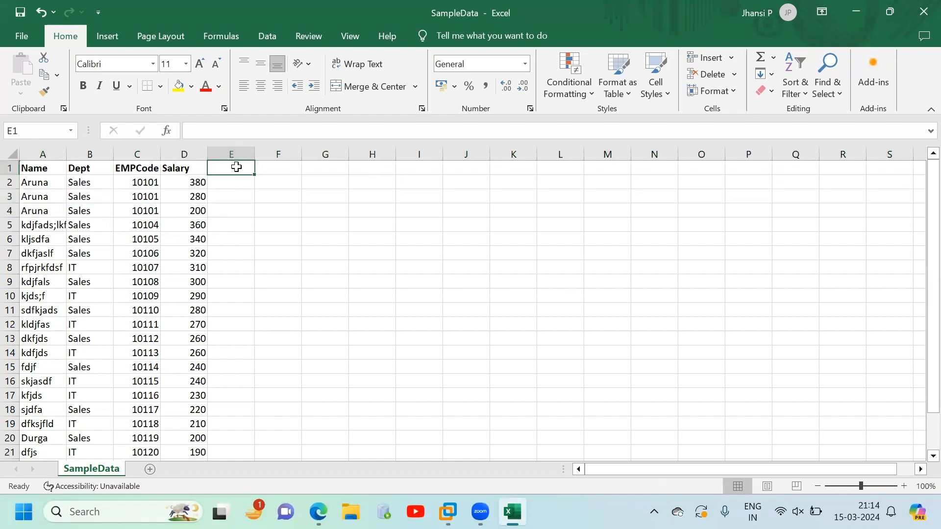
{"action": "type", "text": "Date"}
{"action": "key", "text": "BackSpace"}
{"action": "key", "text": "BackSpace"}
{"action": "key", "text": "BackSpace"}
{"action": "key", "text": "BackSpace"}
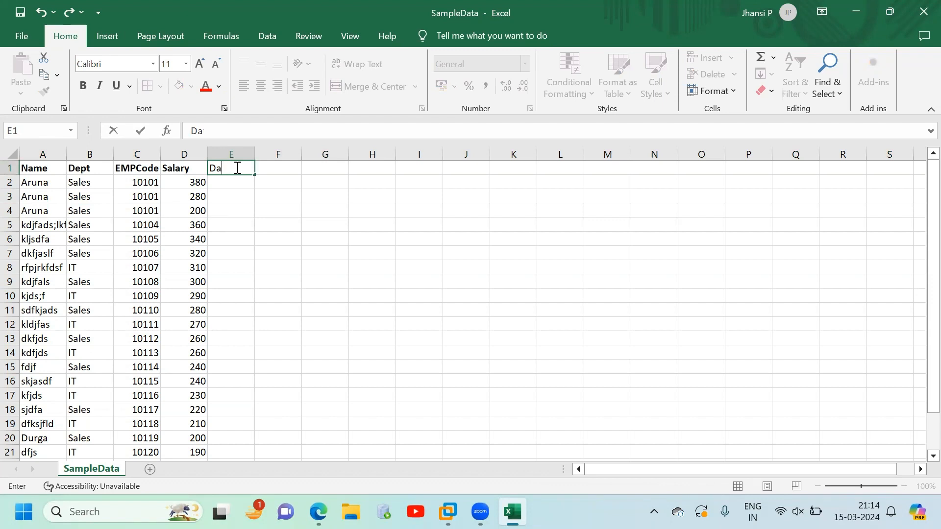
{"action": "type", "text": "YEAR"}
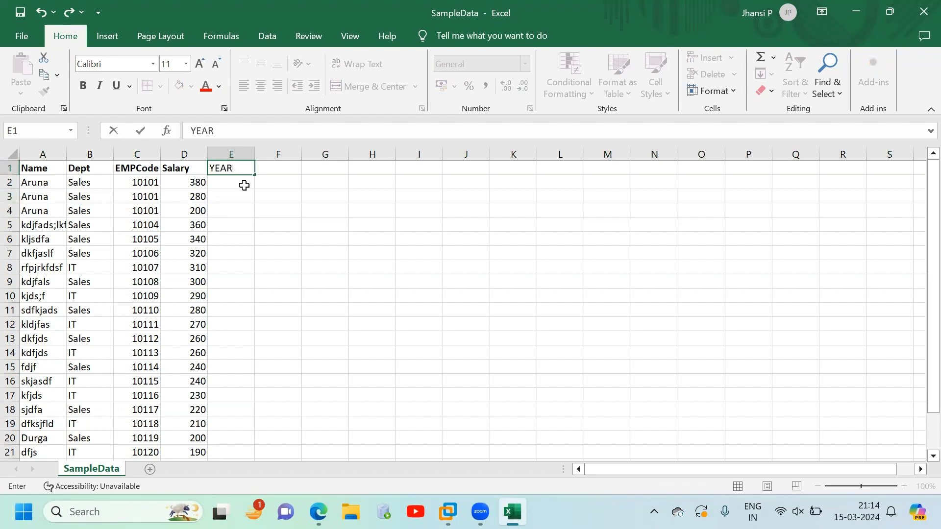
Enter the years 2024, 2023 and 2022 in E2, E3 and E4 for the duplicated employee's records.
{"action": "left_click", "coordinate": [243, 185]}
{"action": "type", "text": "2024"}
{"action": "key", "text": "Return"}
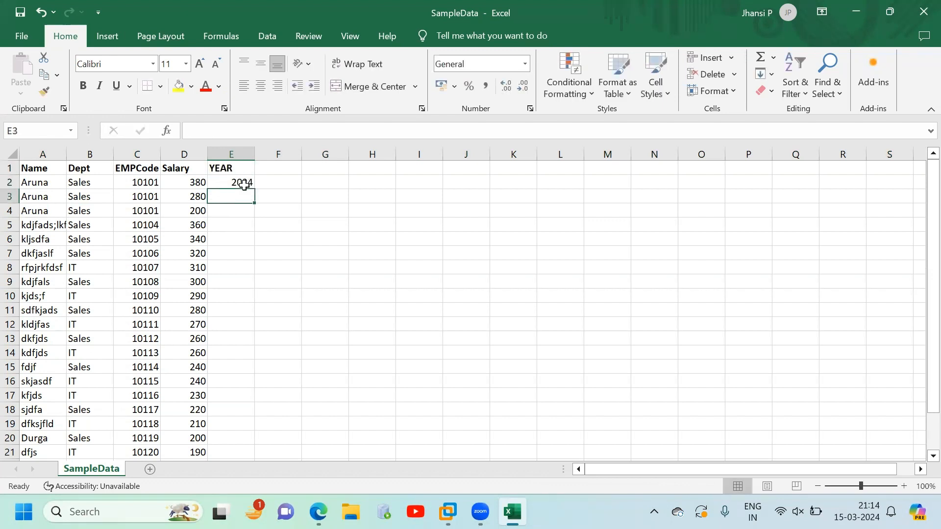
{"action": "type", "text": "2023"}
{"action": "key", "text": "Return"}
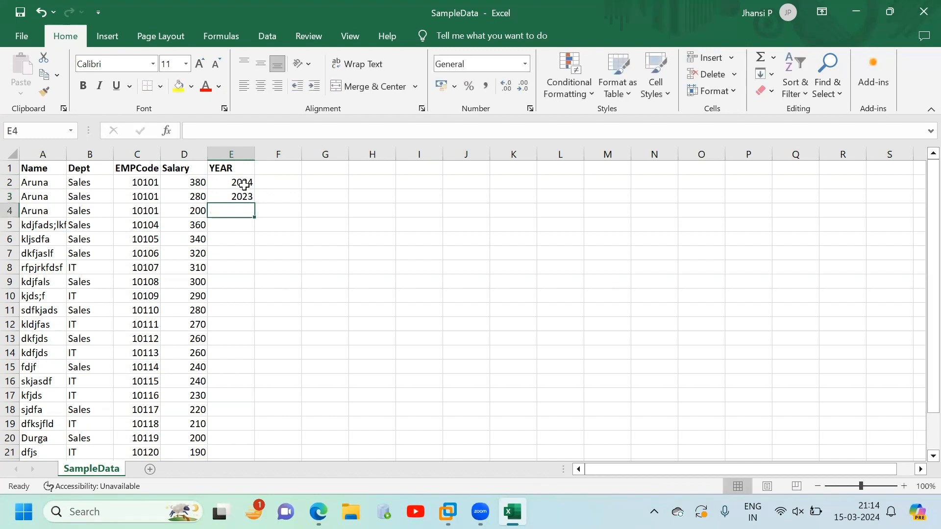
{"action": "type", "text": "2022"}
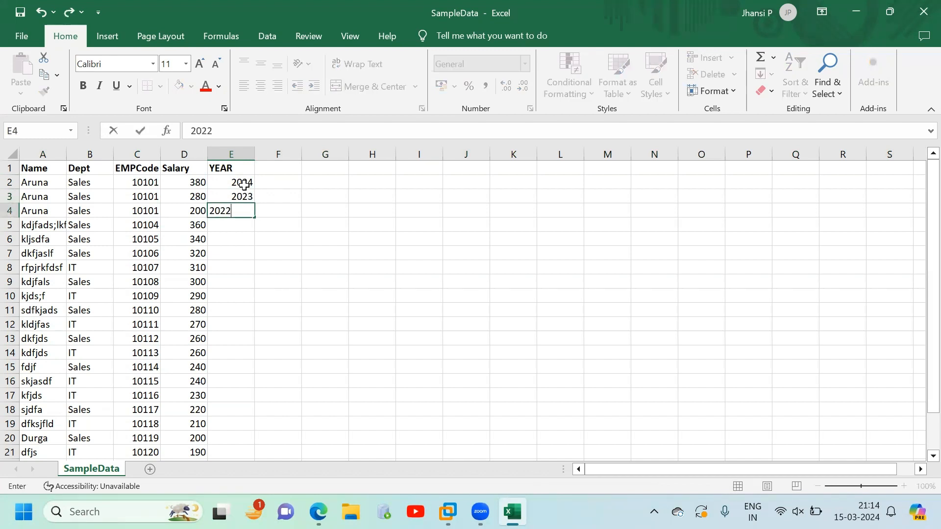
{"action": "left_click", "coordinate": [323, 250]}
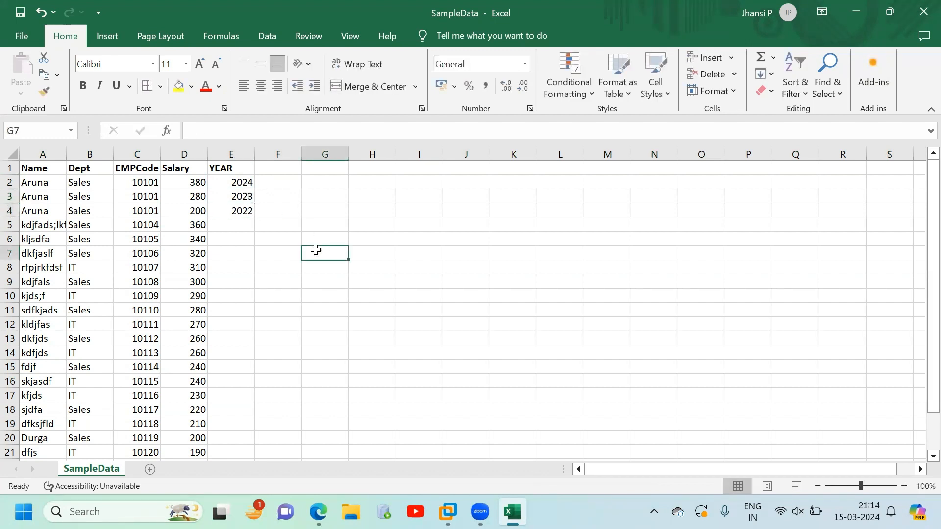
Sort the table by Salary from largest to smallest, expanding the selection so the YEAR column moves with each row.
{"action": "left_click", "coordinate": [184, 154]}
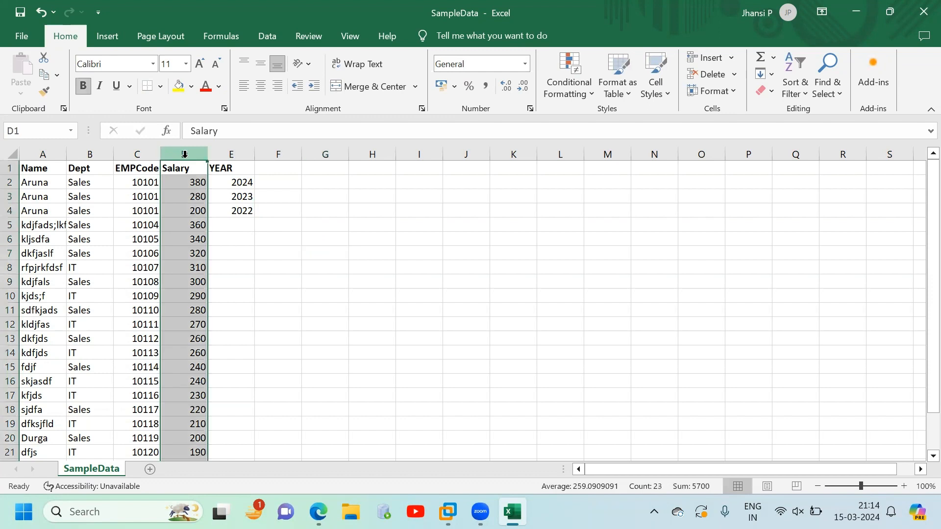
{"action": "left_click", "coordinate": [790, 93]}
{"action": "left_click", "coordinate": [845, 129]}
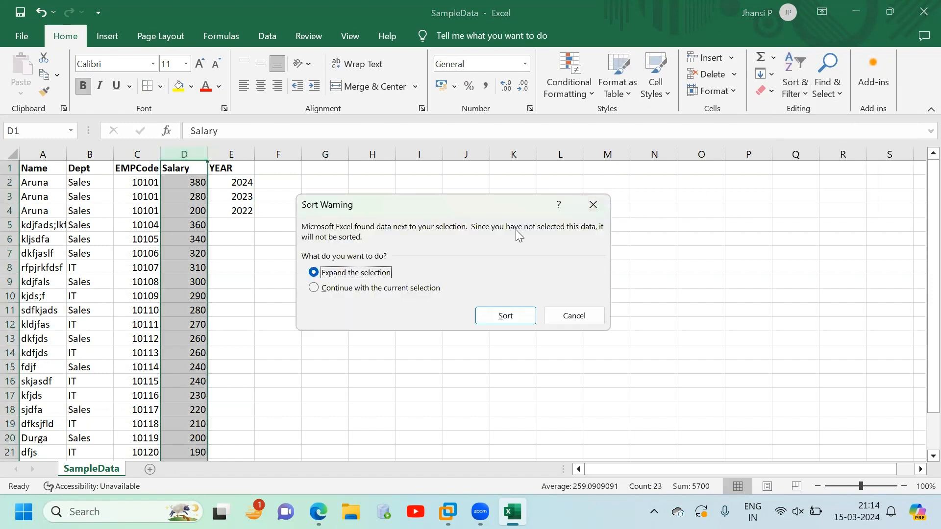
{"action": "left_click", "coordinate": [505, 316]}
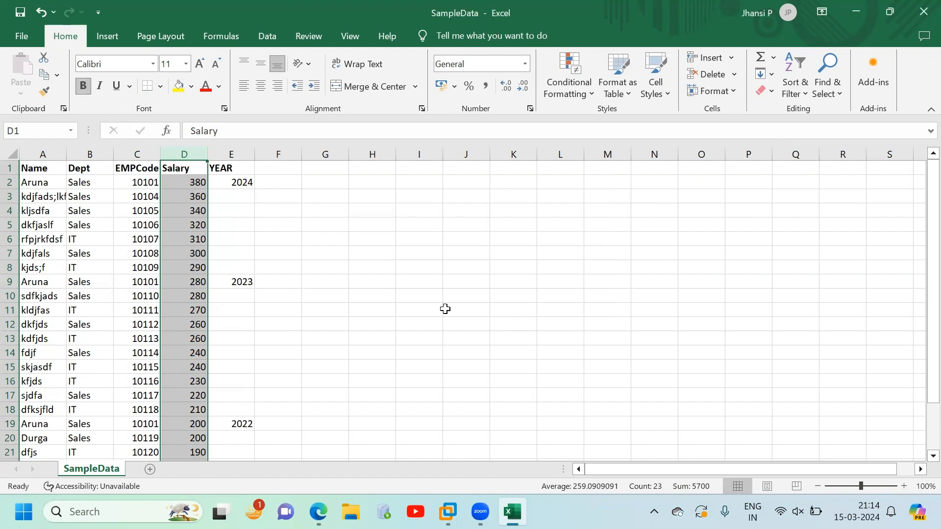
{"action": "left_click", "coordinate": [464, 309]}
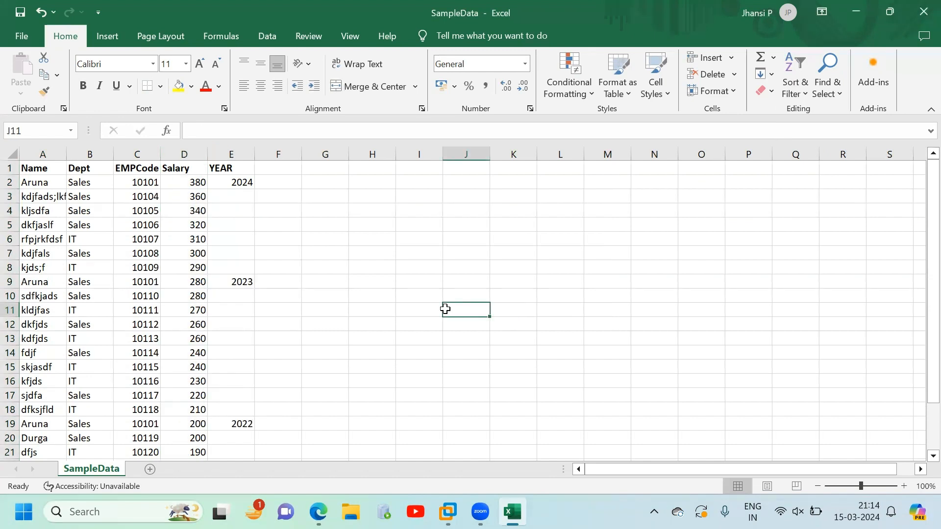
Examine the name and EMPCode of the first record in row 2 of the sorted table.
{"action": "left_click", "coordinate": [6, 177]}
{"action": "left_click", "coordinate": [11, 183]}
{"action": "left_click", "coordinate": [30, 182]}
{"action": "left_click", "coordinate": [135, 184]}
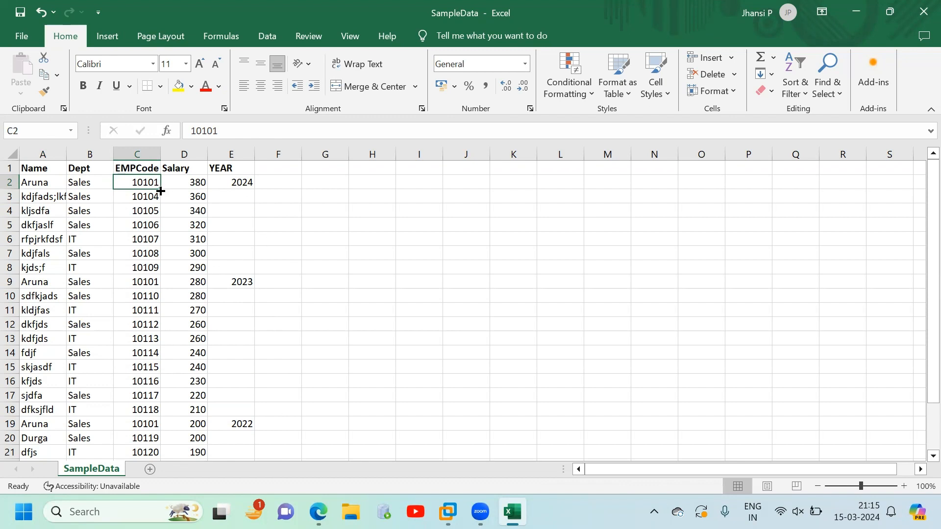
Examine the EMPCode and Salary columns as sort keys, along with the first record's name, code and salary in row 2.
{"action": "left_click", "coordinate": [144, 145]}
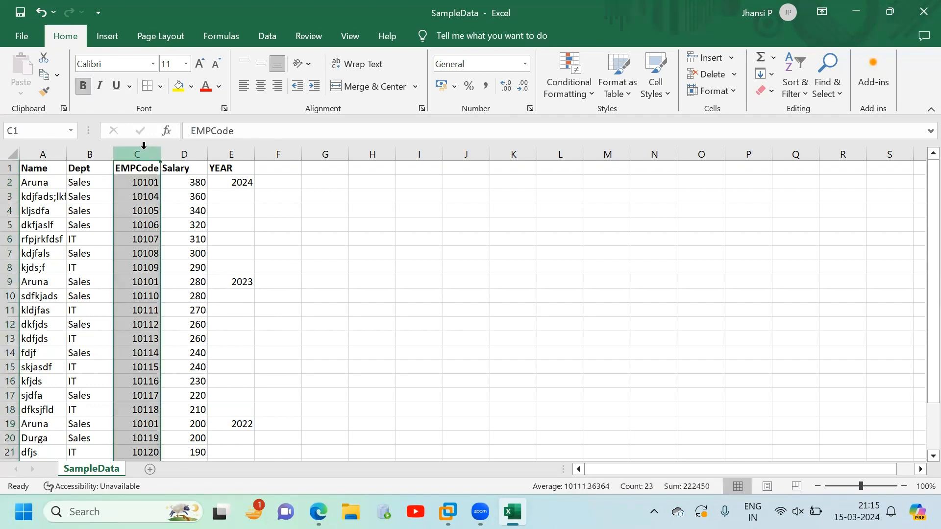
{"action": "left_click", "coordinate": [181, 150]}
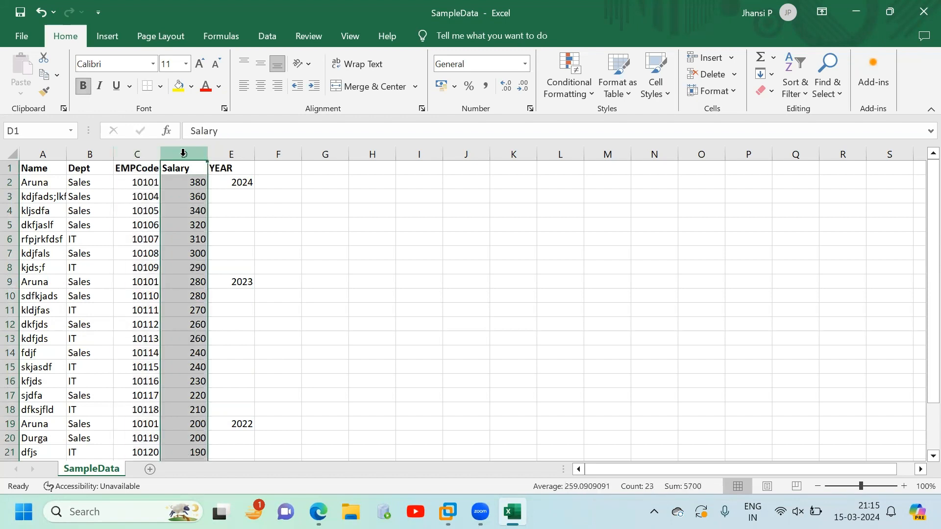
{"action": "left_click", "coordinate": [131, 179]}
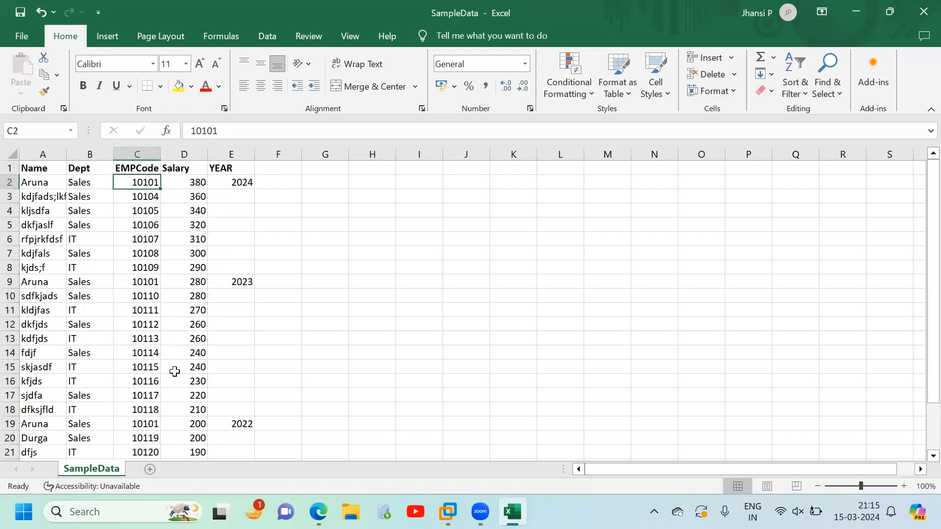
{"action": "left_click", "coordinate": [146, 154]}
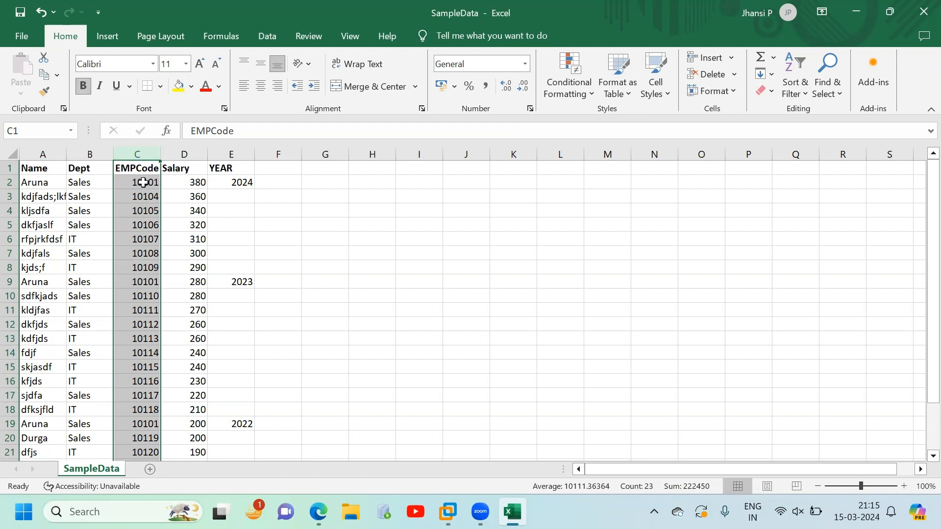
{"action": "left_click", "coordinate": [142, 183]}
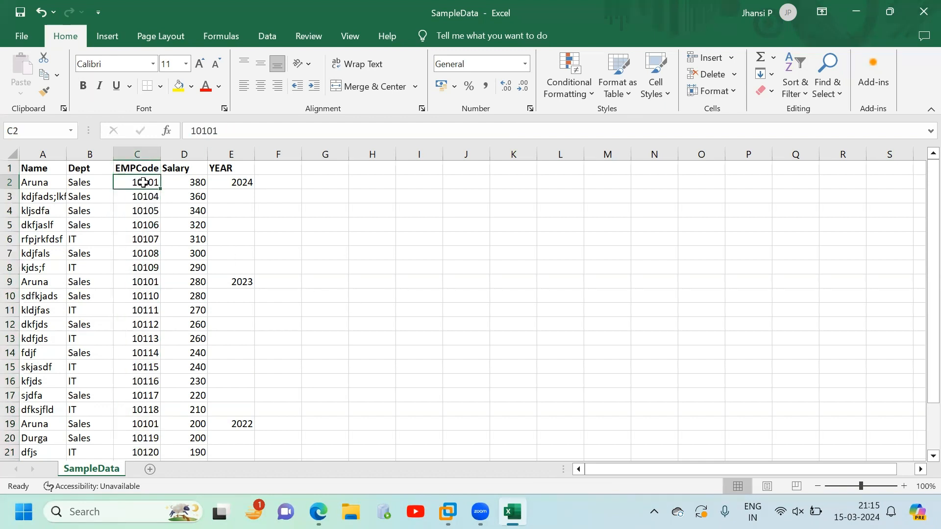
{"action": "left_click", "coordinate": [181, 178]}
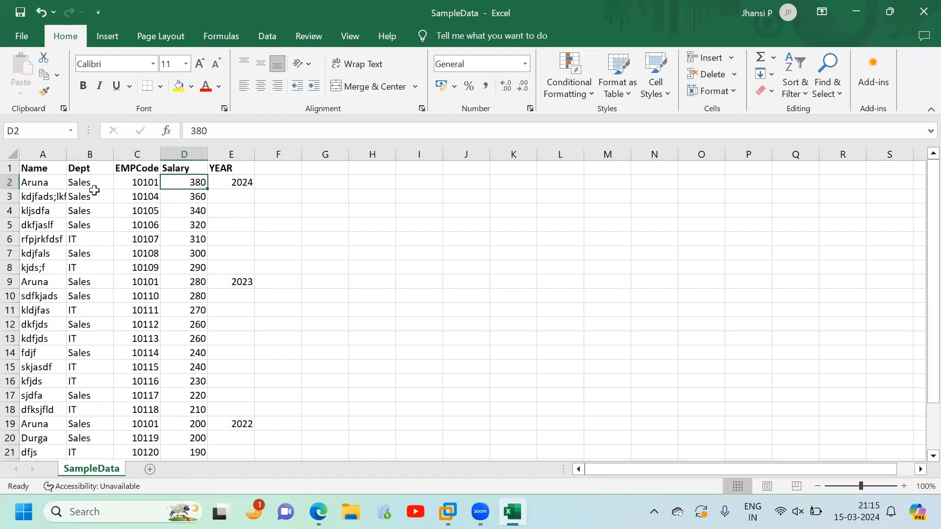
{"action": "left_click", "coordinate": [22, 184]}
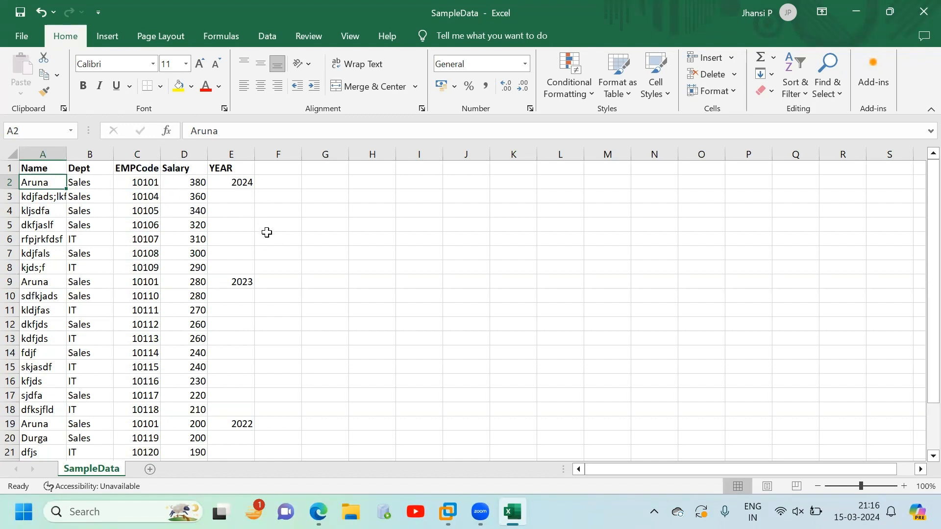
{"action": "left_click", "coordinate": [138, 156]}
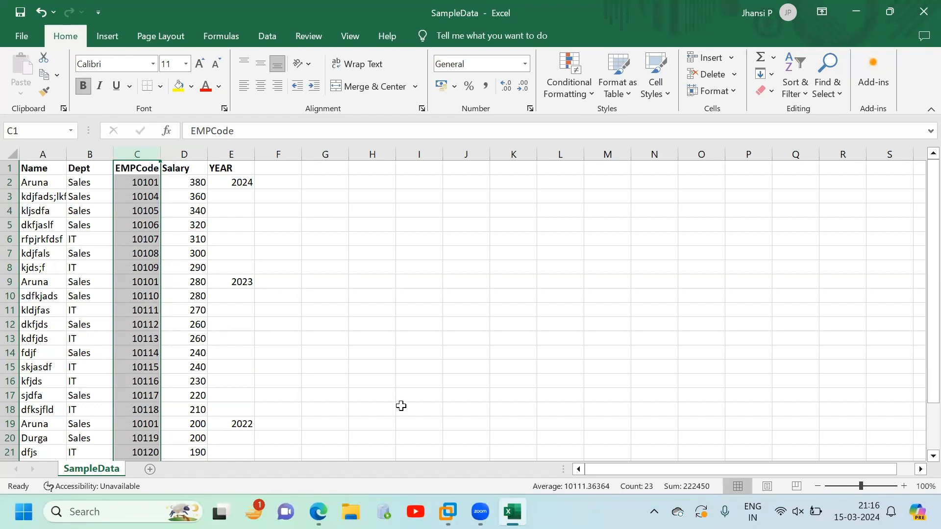
Switch to DataStage Designer and inspect the Sort_0 stage on the parallel job canvas.
{"action": "left_click", "coordinate": [448, 512]}
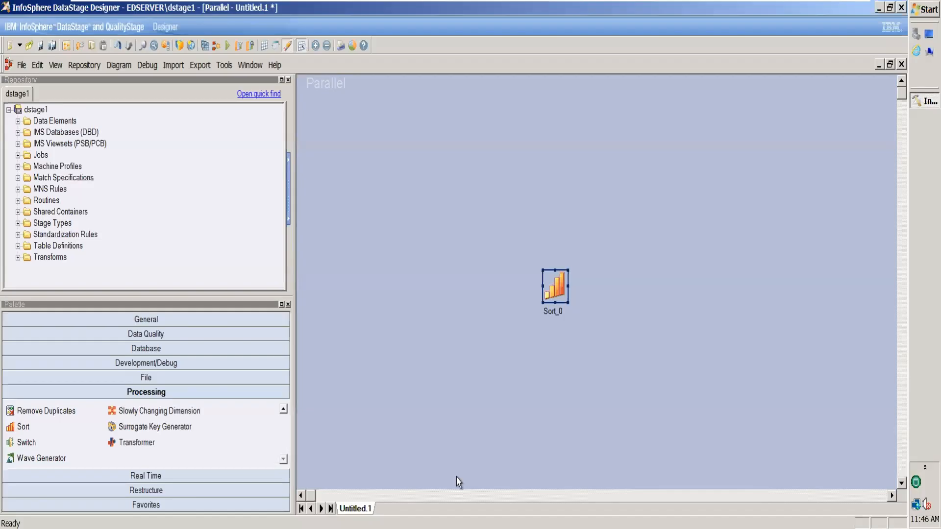
{"action": "left_click", "coordinate": [503, 314]}
{"action": "left_click", "coordinate": [561, 291]}
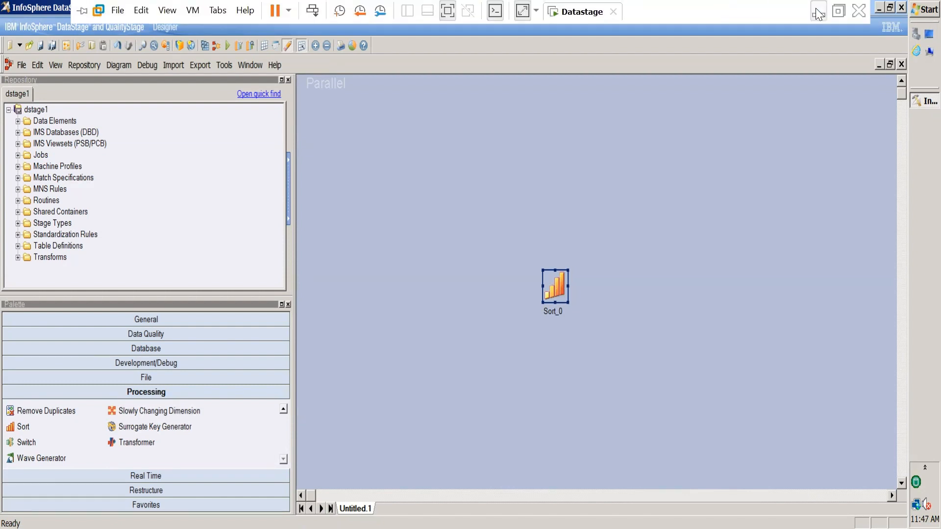
Return to the SampleData workbook in Excel and examine the YEAR value and the whole first record in row 2.
{"action": "left_click", "coordinate": [818, 7]}
{"action": "left_click", "coordinate": [210, 183]}
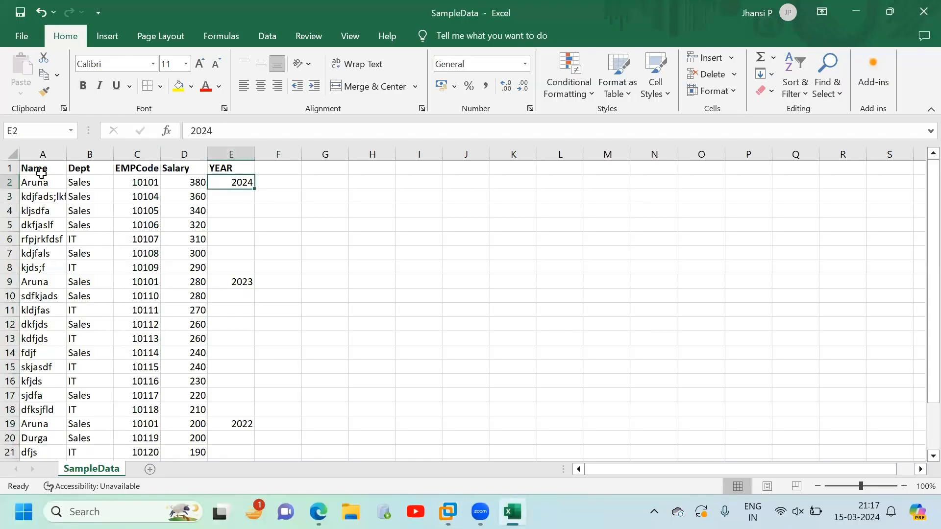
{"action": "left_click", "coordinate": [10, 182]}
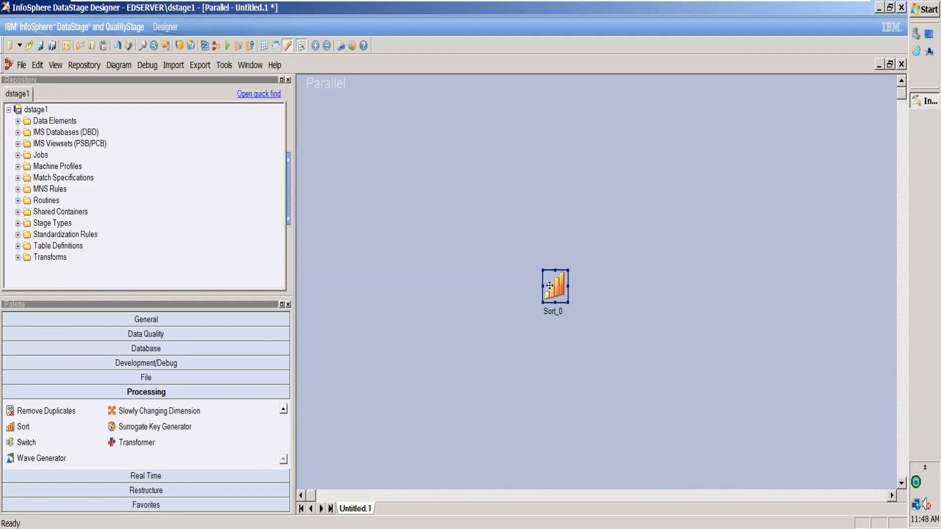
Minimize DataStage Designer, open EMPDATA1.txt from the remote desktop to review its contents, and close it.
{"action": "left_click", "coordinate": [879, 8]}
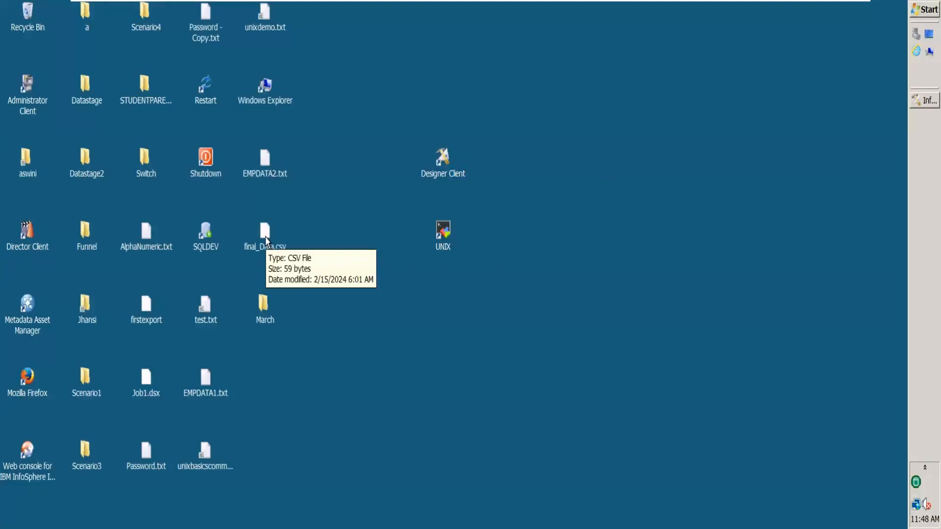
{"action": "left_click", "coordinate": [203, 382]}
{"action": "double_click", "coordinate": [204, 382]}
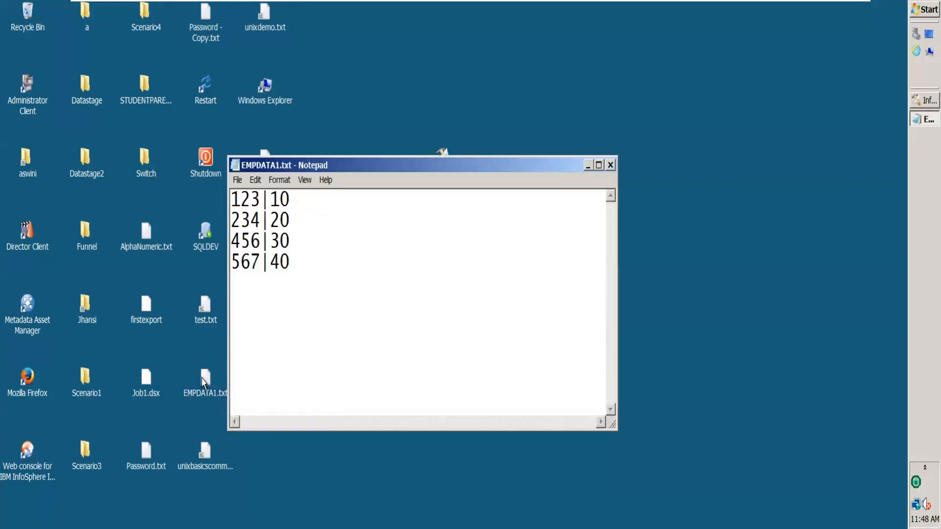
{"action": "left_click_drag", "start_coordinate": [546, 170], "coordinate": [299, 157]}
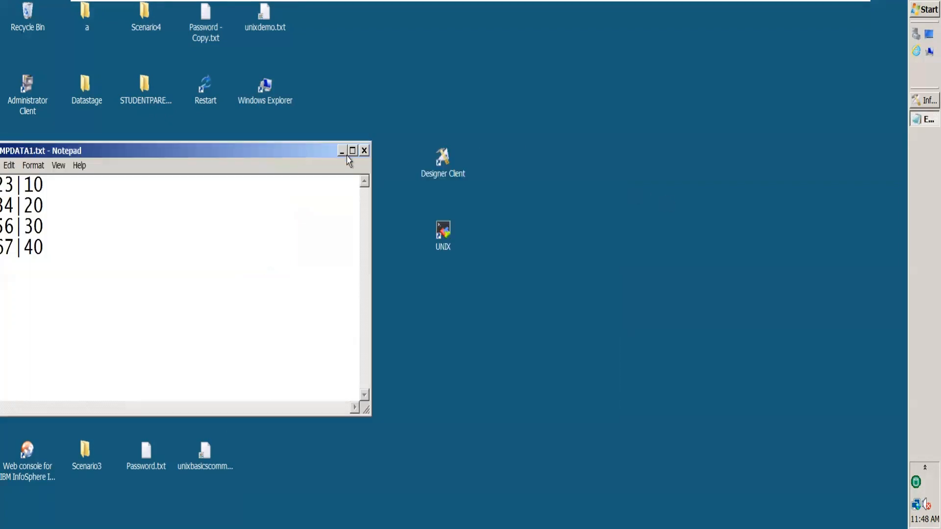
{"action": "left_click", "coordinate": [362, 152]}
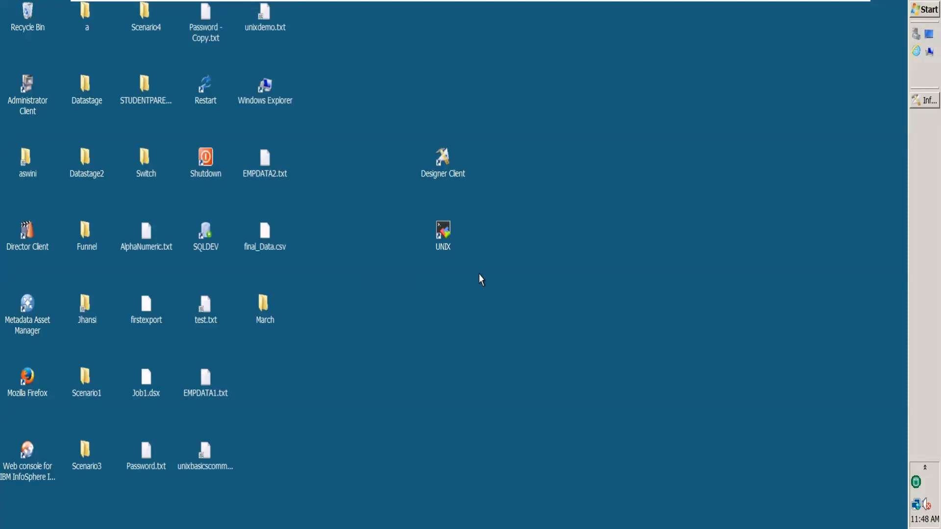
Create a text document named EMPLOYEE.txt in the March folder on the remote desktop.
{"action": "double_click", "coordinate": [265, 304]}
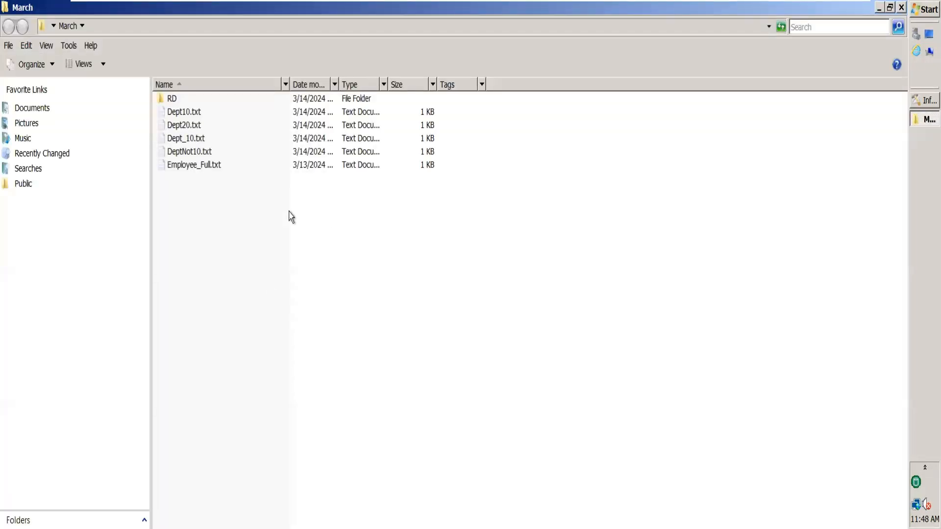
{"action": "right_click", "coordinate": [290, 211]}
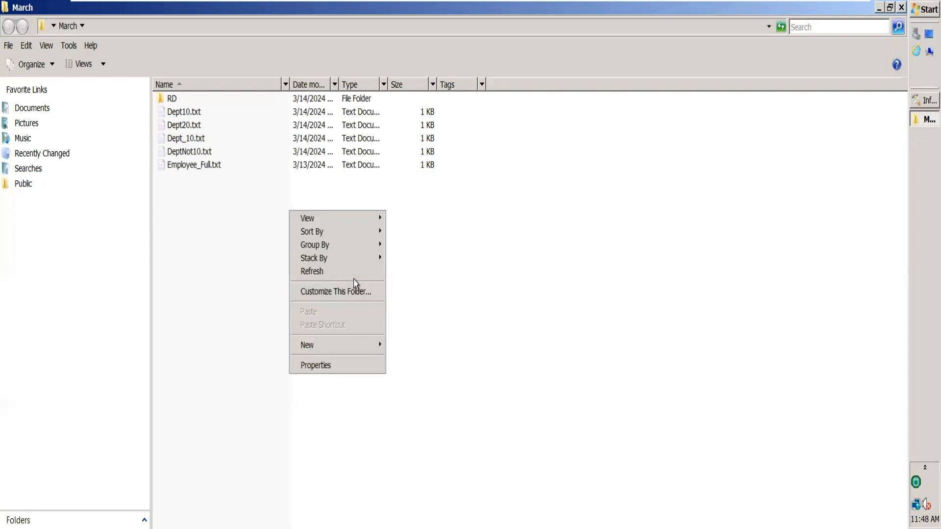
{"action": "mouse_move", "coordinate": [338, 346]}
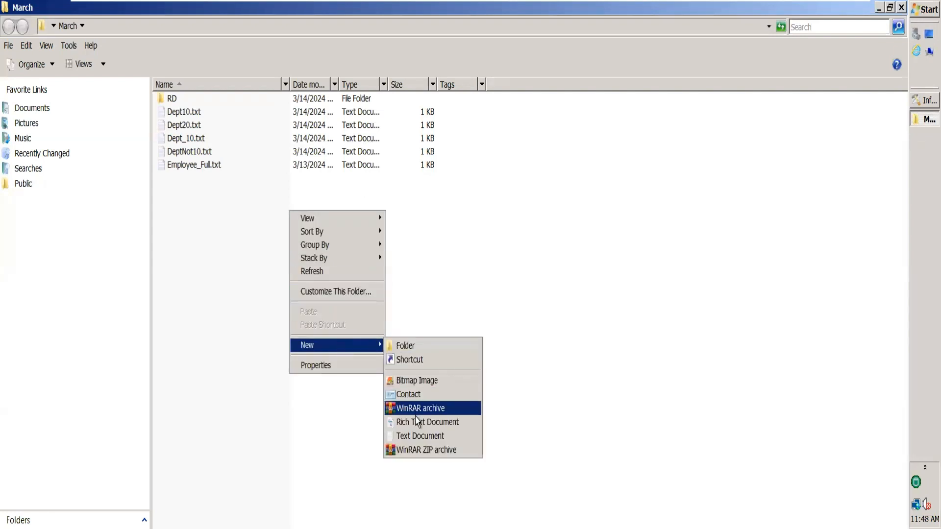
{"action": "left_click", "coordinate": [419, 436]}
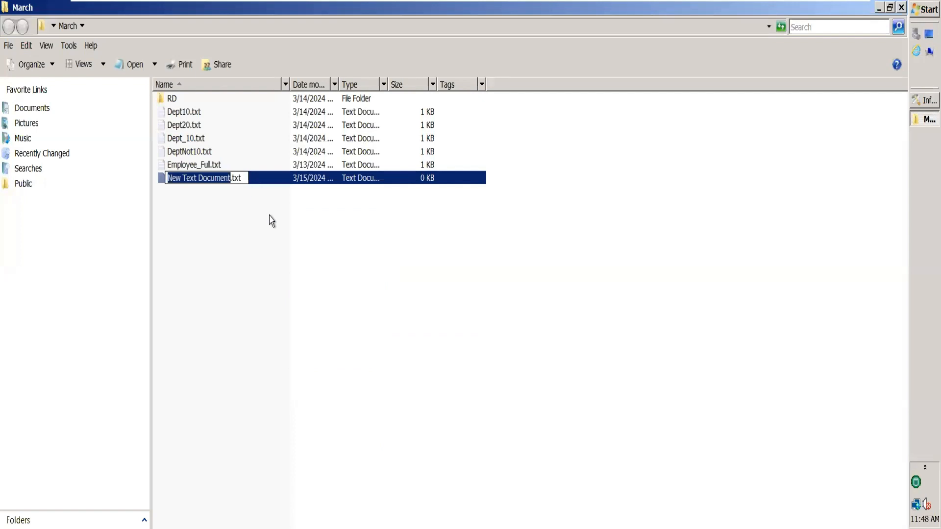
{"action": "type", "text": "EMPLOYEE"}
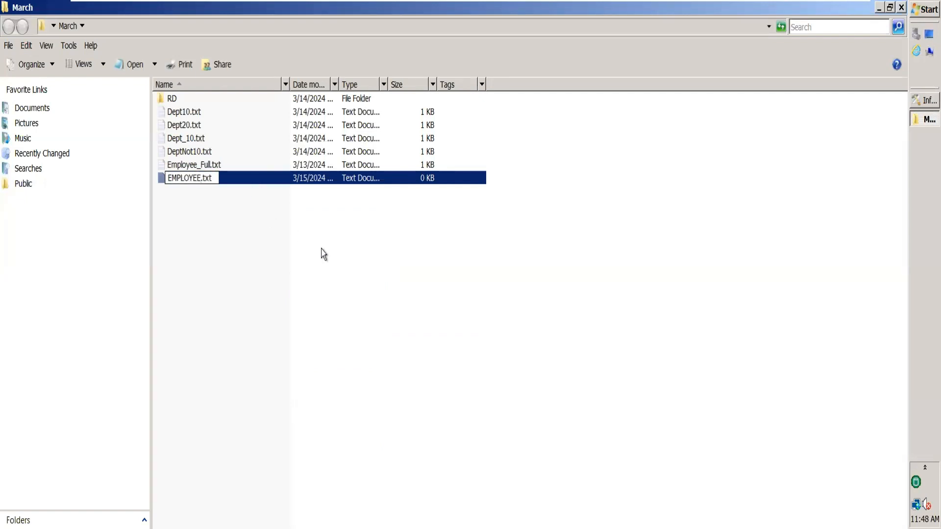
{"action": "key", "text": "Return"}
{"action": "left_click", "coordinate": [189, 166]}
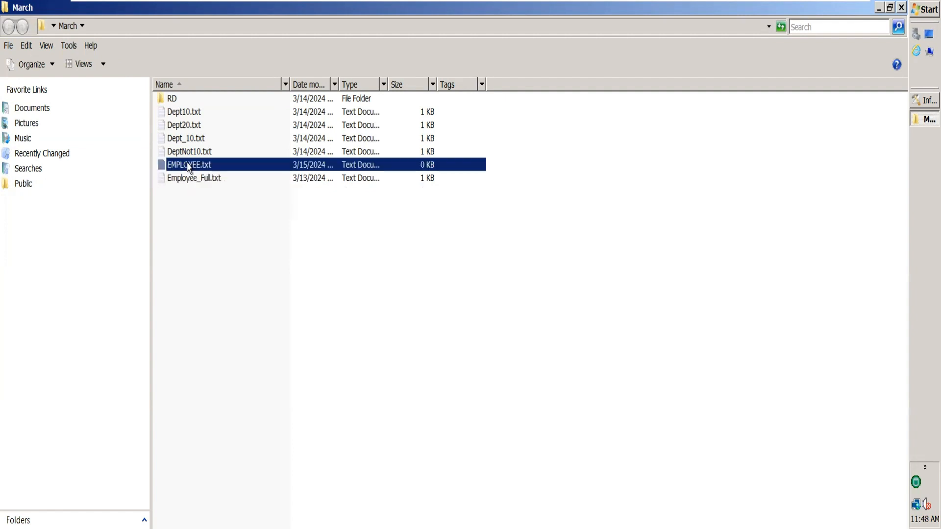
Create a folder named Sort inside the March folder and move EMPLOYEE.txt into it.
{"action": "right_click", "coordinate": [217, 211]}
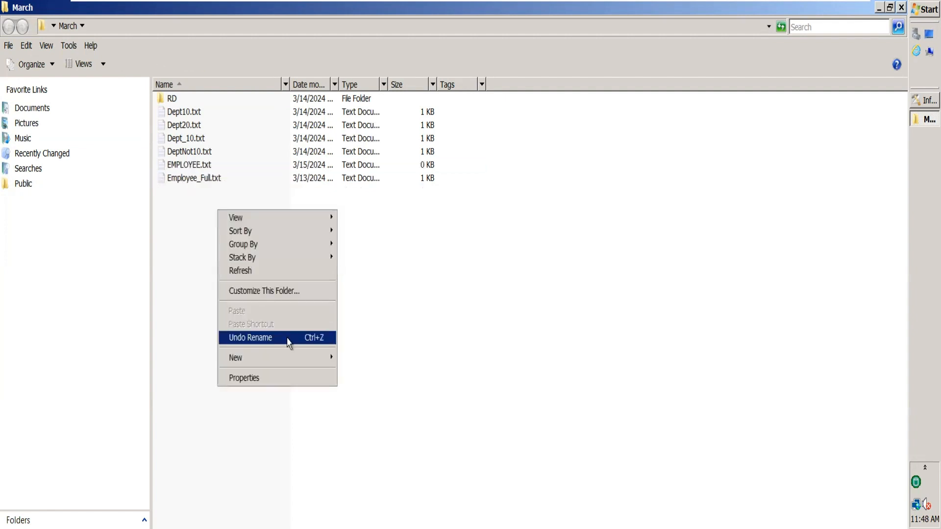
{"action": "mouse_move", "coordinate": [291, 360]}
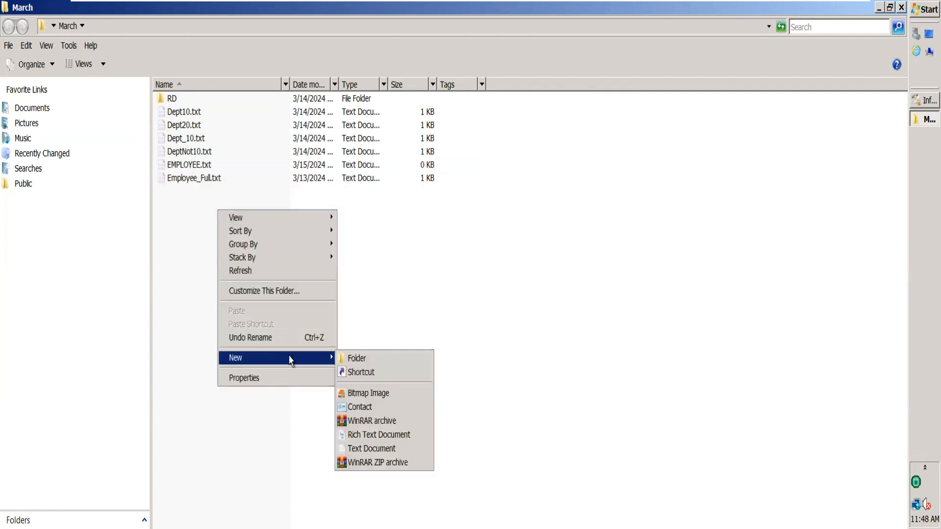
{"action": "left_click", "coordinate": [384, 362]}
{"action": "type", "text": "Sort"}
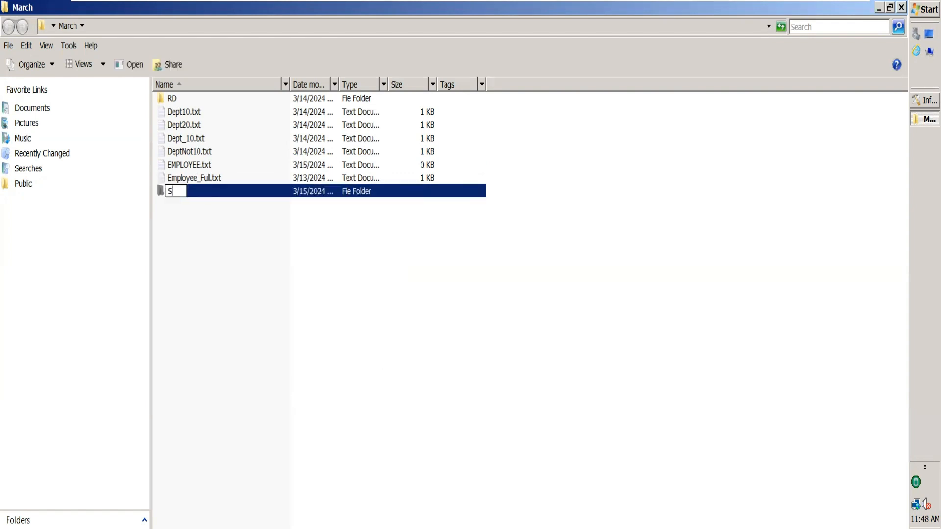
{"action": "left_click", "coordinate": [188, 164]}
{"action": "left_click_drag", "start_coordinate": [199, 180], "coordinate": [181, 112]}
Open EMPLOYEE.txt from the Sort folder in Notepad and enter the first record APPLE|101|30000|2024.
{"action": "double_click", "coordinate": [178, 111]}
{"action": "double_click", "coordinate": [192, 101]}
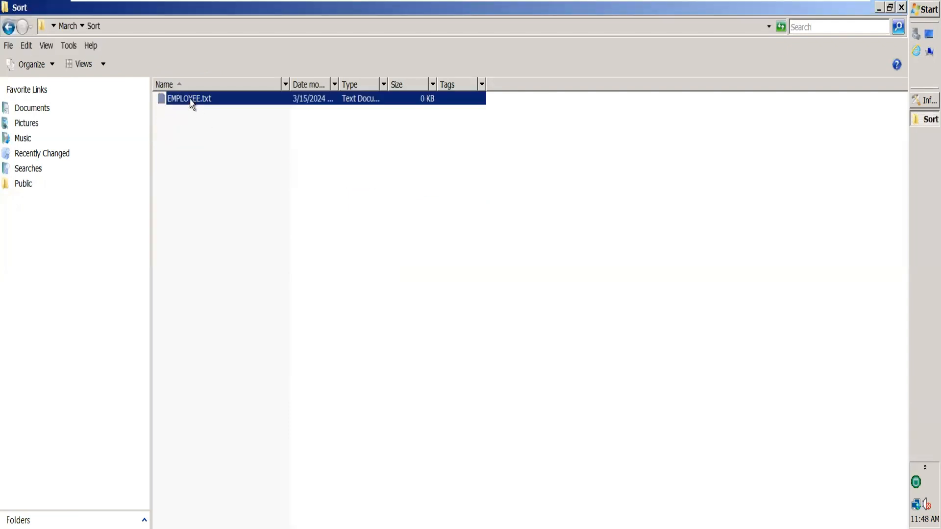
{"action": "left_click_drag", "start_coordinate": [270, 152], "coordinate": [356, 137]}
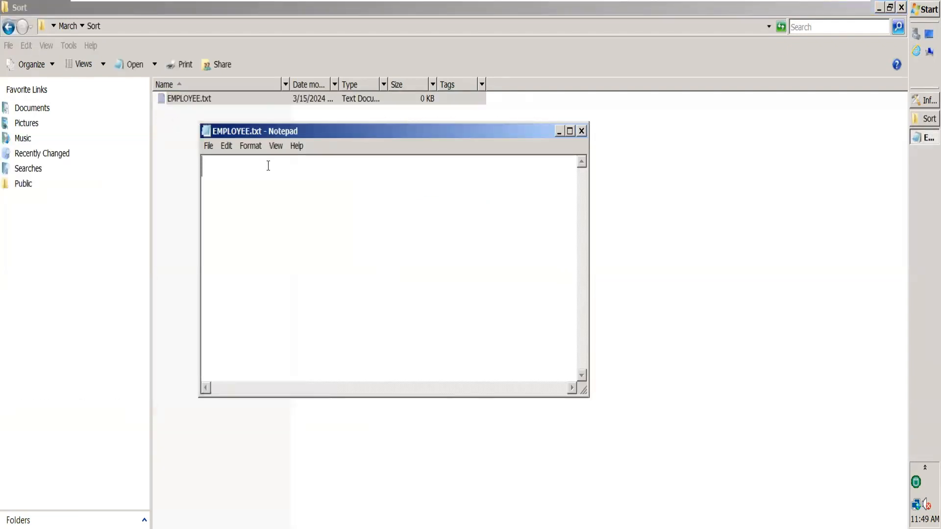
{"action": "type", "text": "APPLE| 101|"}
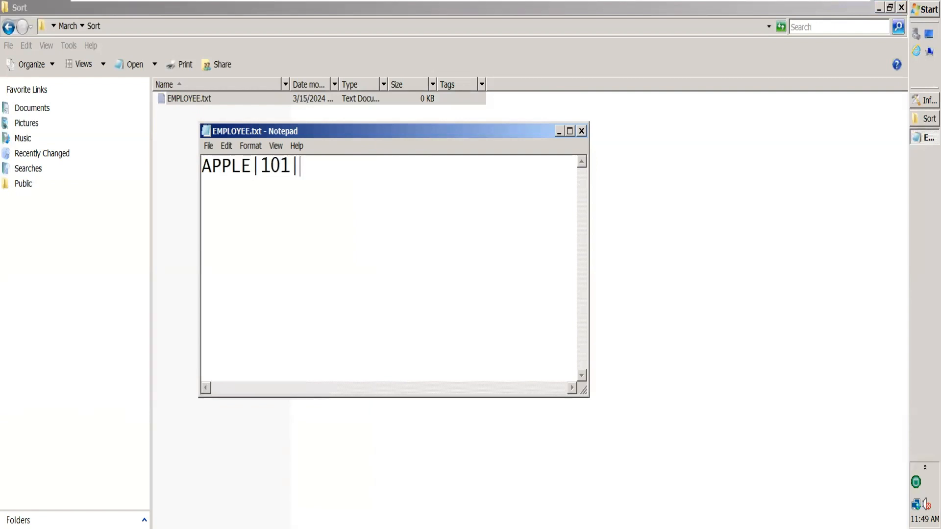
{"action": "double_click", "coordinate": [281, 167]}
{"action": "double_click", "coordinate": [281, 166]}
{"action": "left_click", "coordinate": [314, 162]}
{"action": "type", "text": "30000|2024"}
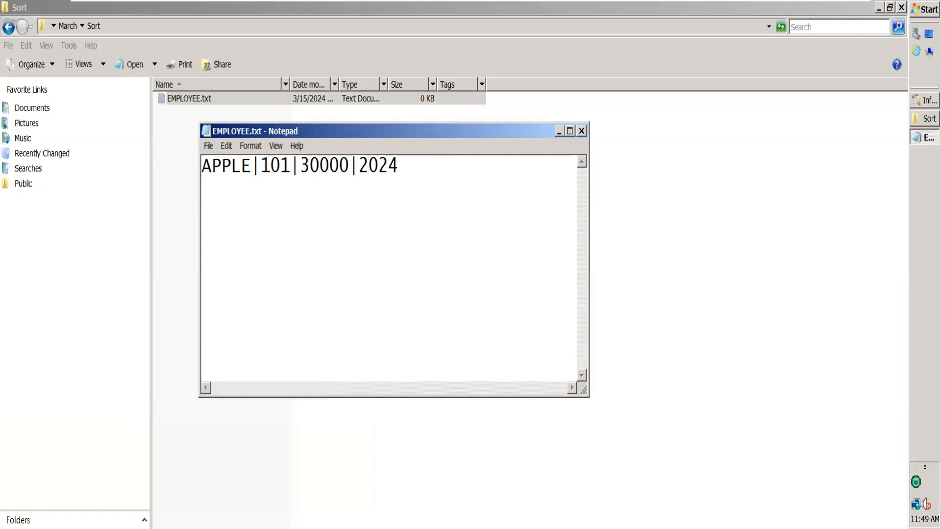
Add the records BANANA|102|20000|2024 and APPLE|101|20000|2023 on separate lines below the first record.
{"action": "key", "text": "Return"}
{"action": "type", "text": "BANANA|102"}
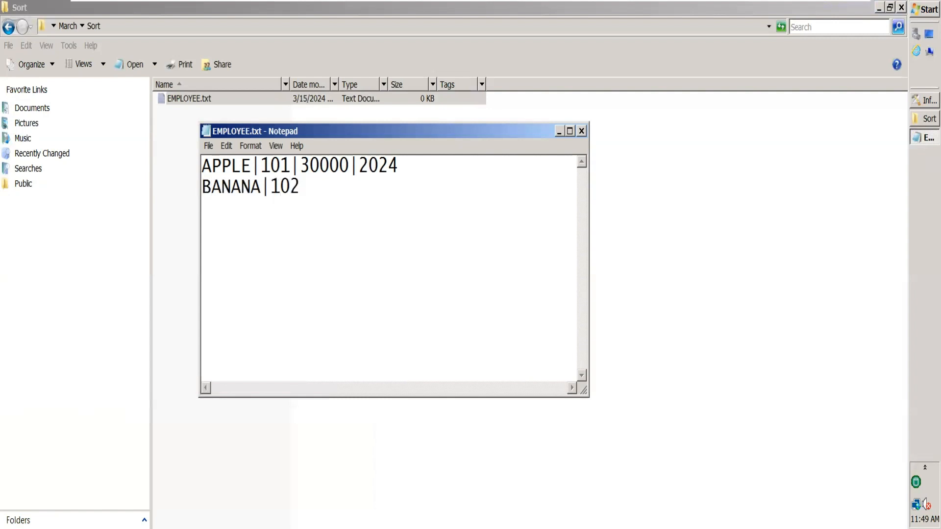
{"action": "type", "text": "|20000|2024"}
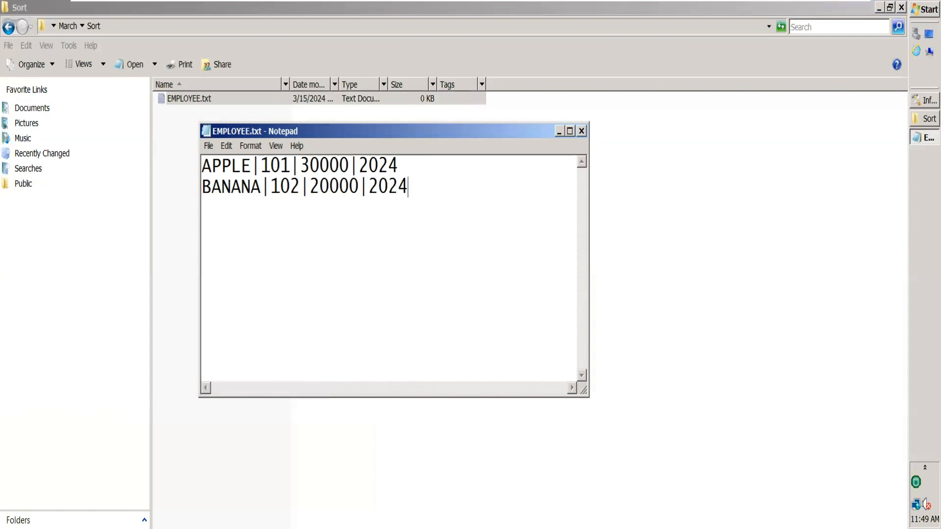
{"action": "key", "text": "Return"}
{"action": "type", "text": "APPLE"}
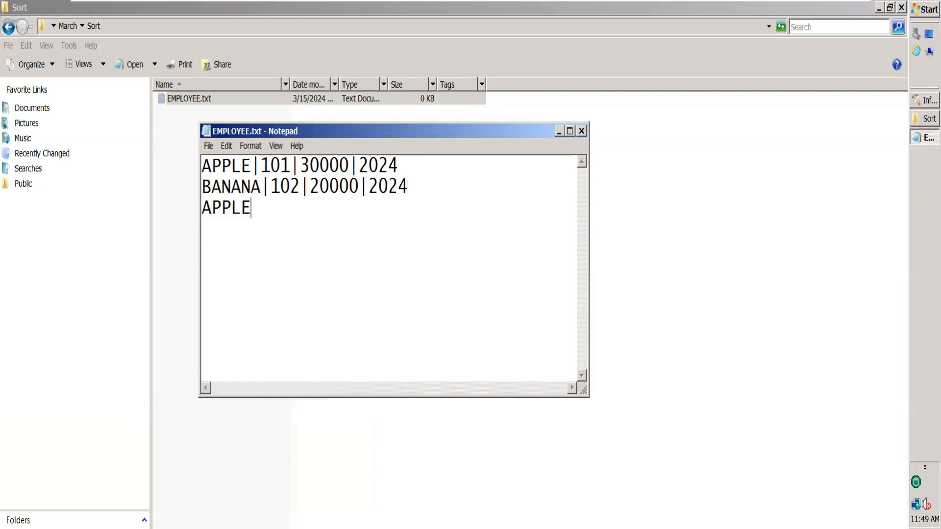
{"action": "type", "text": "|101|20000|2023"}
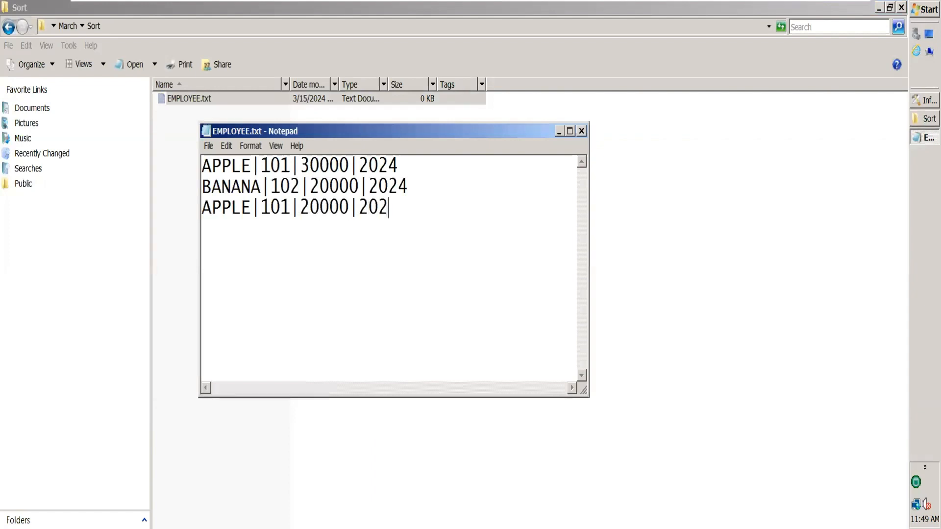
Add the record CHERRY|103|25000|2024 on a new line in EMPLOYEE.txt.
{"action": "key", "text": "Return"}
{"action": "type", "text": "CHERRY"}
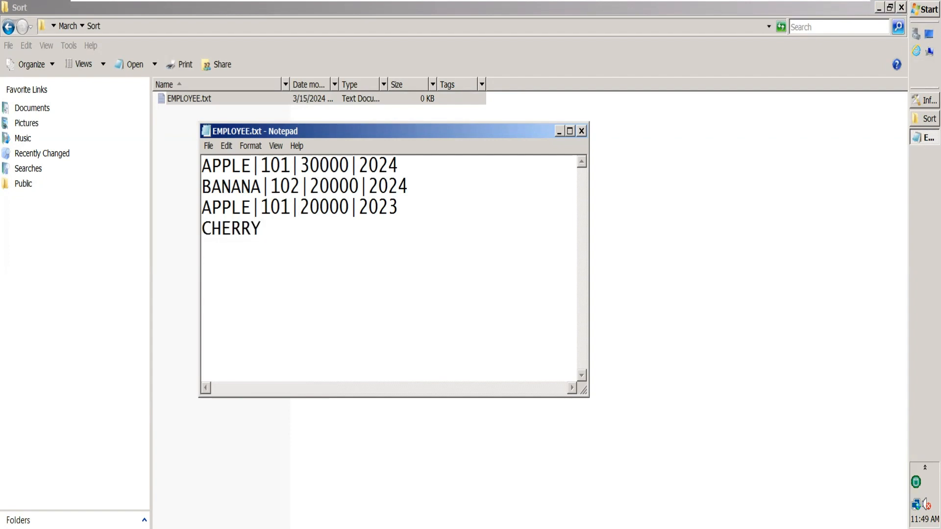
{"action": "type", "text": "|103|250"}
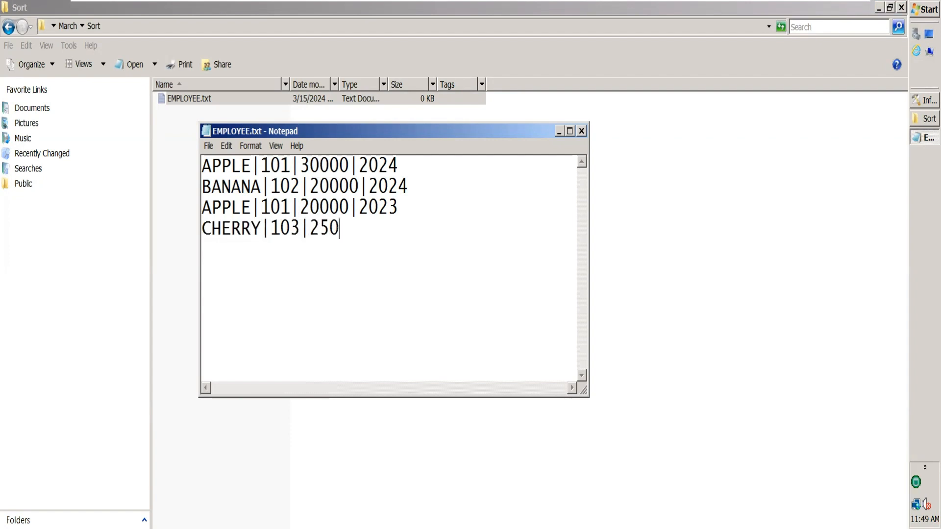
{"action": "type", "text": "00|2024"}
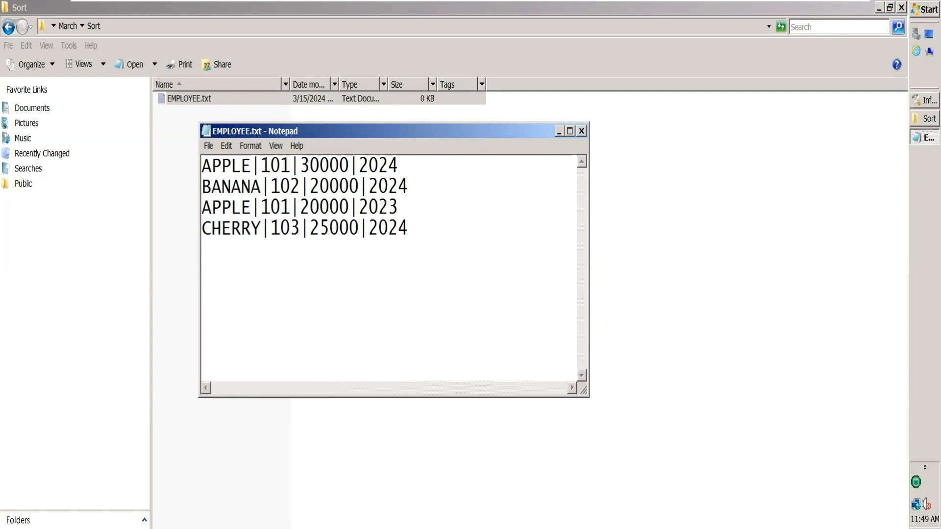
Add the records D|104|24000|2024 and EGGS|105|18000|2024 on separate lines below the CHERRY record.
{"action": "key", "text": "Return"}
{"action": "type", "text": "D"}
{"action": "type", "text": "|104|"}
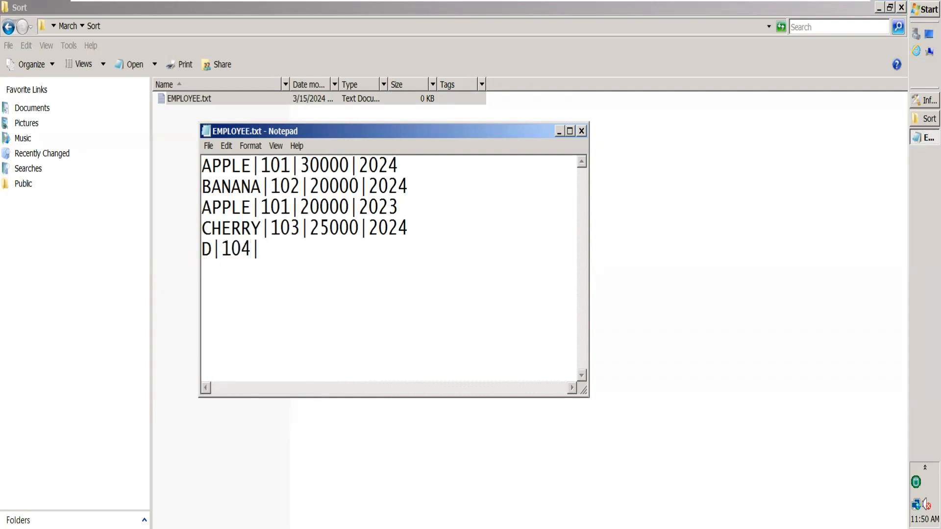
{"action": "type", "text": "24000|"}
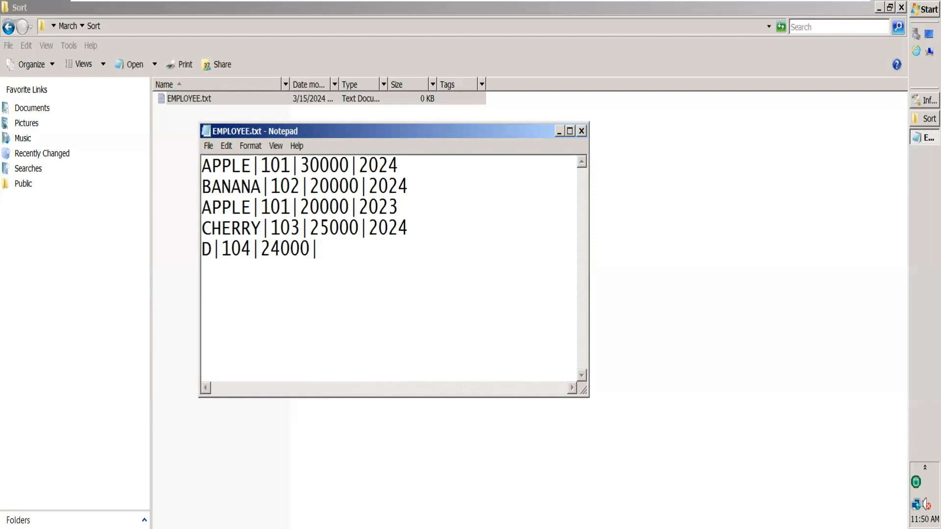
{"action": "type", "text": "2024\\"}
{"action": "key", "text": "BackSpace"}
{"action": "key", "text": "Return"}
{"action": "type", "text": "EGGS|"}
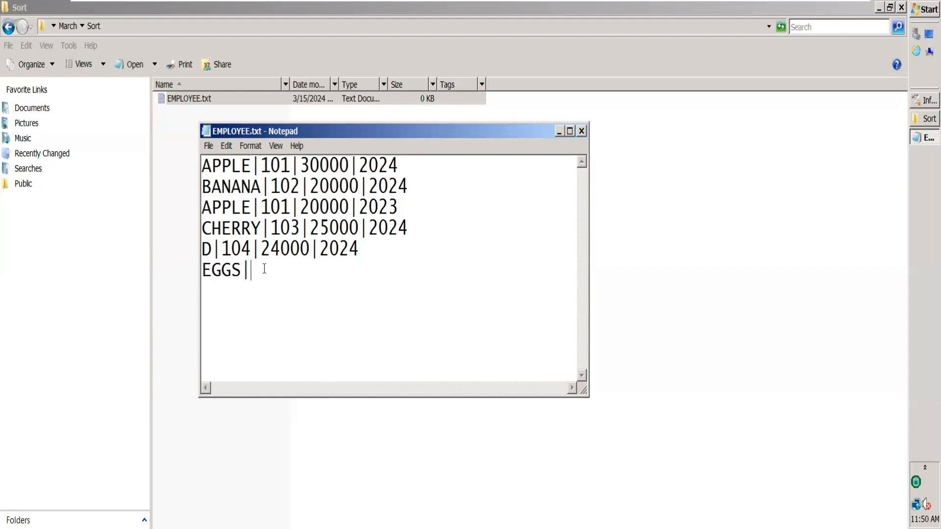
{"action": "type", "text": "105|18000"}
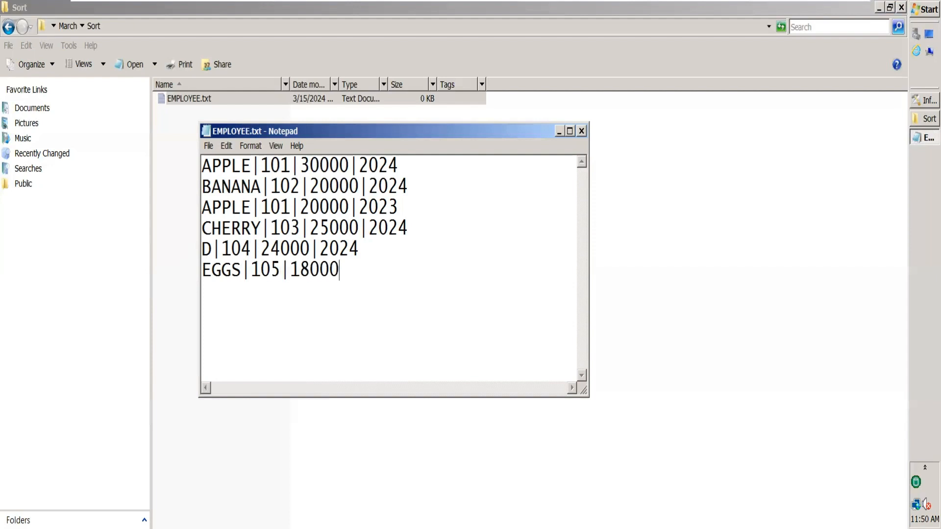
{"action": "type", "text": "|2024"}
Add the record DOGS|104|20000|2023 below the EGGS record and extend the name D in the earlier 104 record to DOGS.
{"action": "key", "text": "Return"}
{"action": "type", "text": "D"}
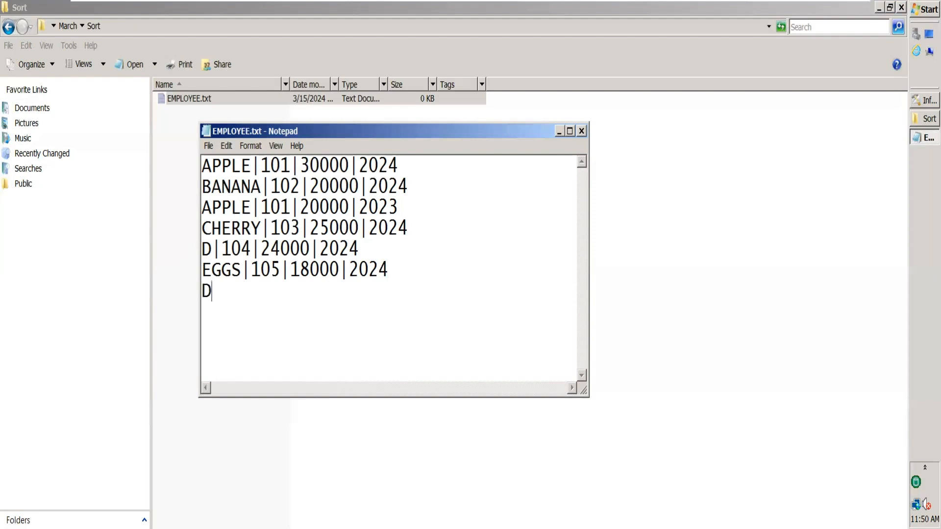
{"action": "type", "text": "OGS"}
{"action": "key", "text": "Left"}
{"action": "key", "text": "Left"}
{"action": "key", "text": "Left"}
{"action": "type", "text": "OGS"}
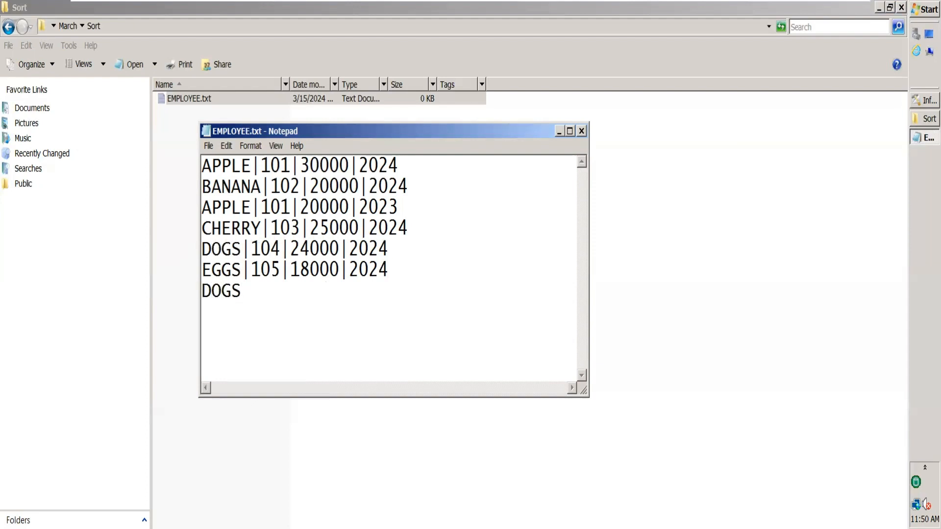
{"action": "key", "text": "Down"}
{"action": "key", "text": "Down"}
{"action": "type", "text": "|104|2"}
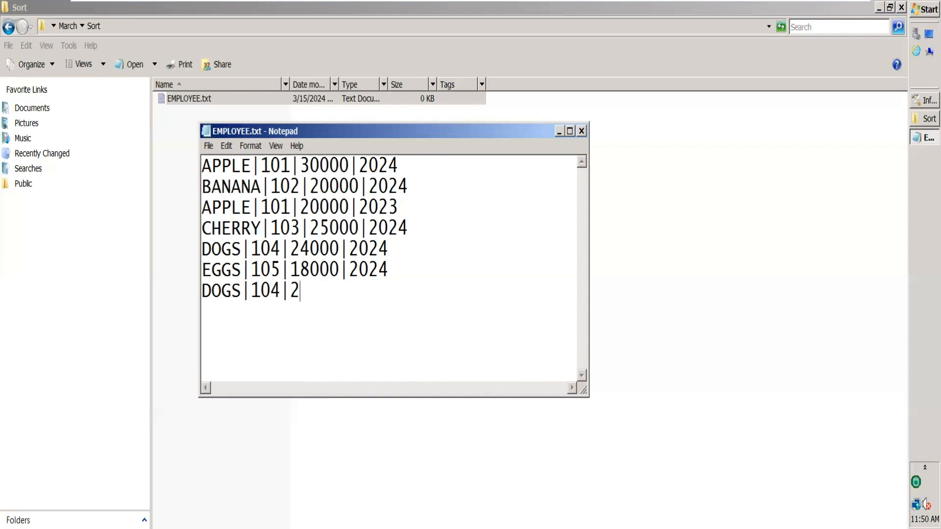
{"action": "type", "text": "0000|2023"}
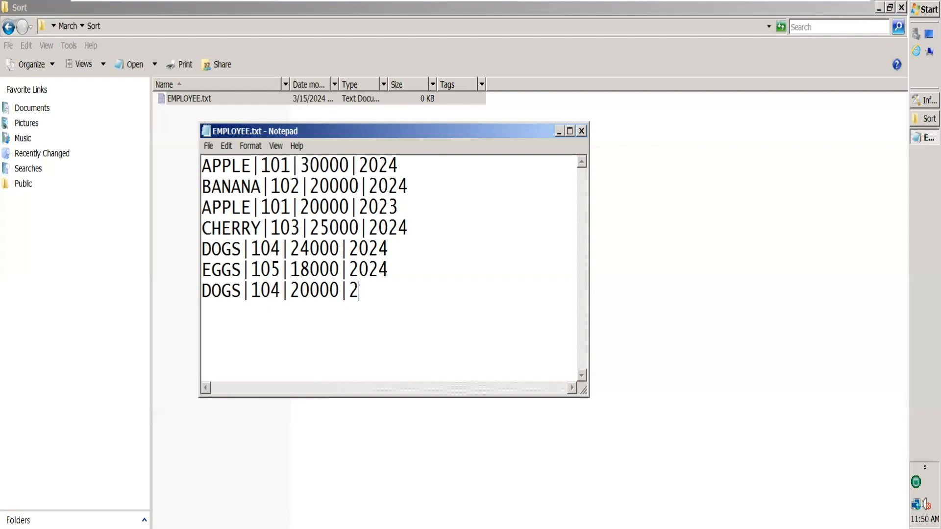
Add the record FISH|106|15000|2024 on a new line below the second DOGS record.
{"action": "key", "text": "Return"}
{"action": "type", "text": "FISH|"}
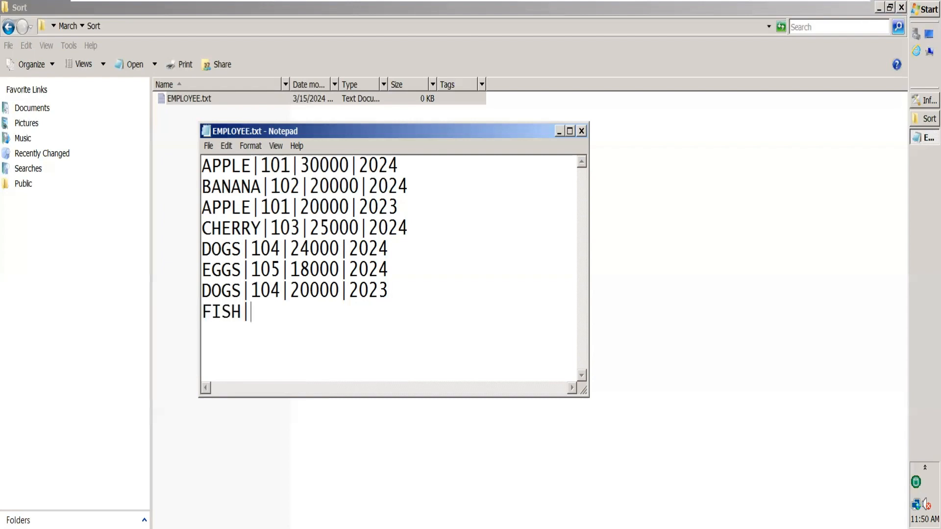
{"action": "type", "text": "106|15"}
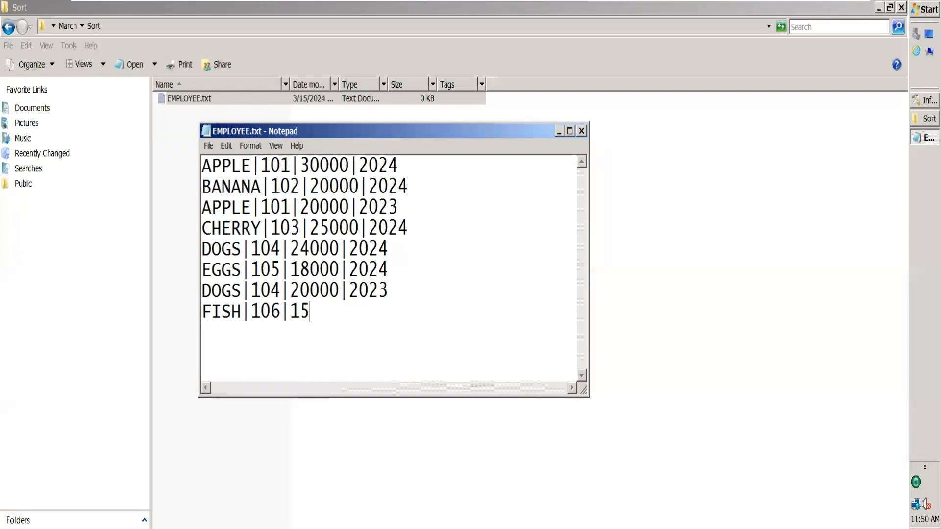
{"action": "type", "text": "000|2024"}
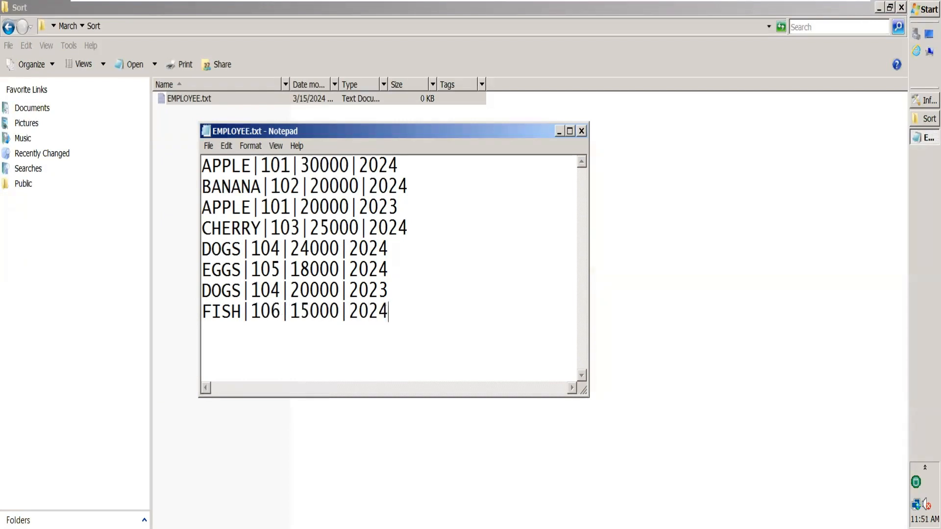
Add the final record GRAPES|107|1800|2024 on a new line, and save and close EMPLOYEE.txt.
{"action": "key", "text": "Return"}
{"action": "type", "text": "E"}
{"action": "key", "text": "BackSpace"}
{"action": "type", "text": "GRAPES|"}
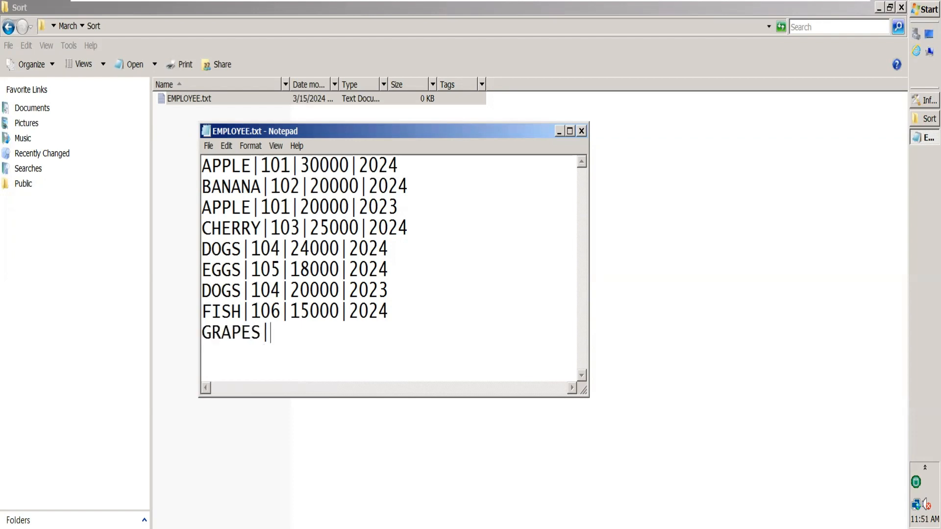
{"action": "type", "text": "107|18000"}
{"action": "key", "text": "BackSpace"}
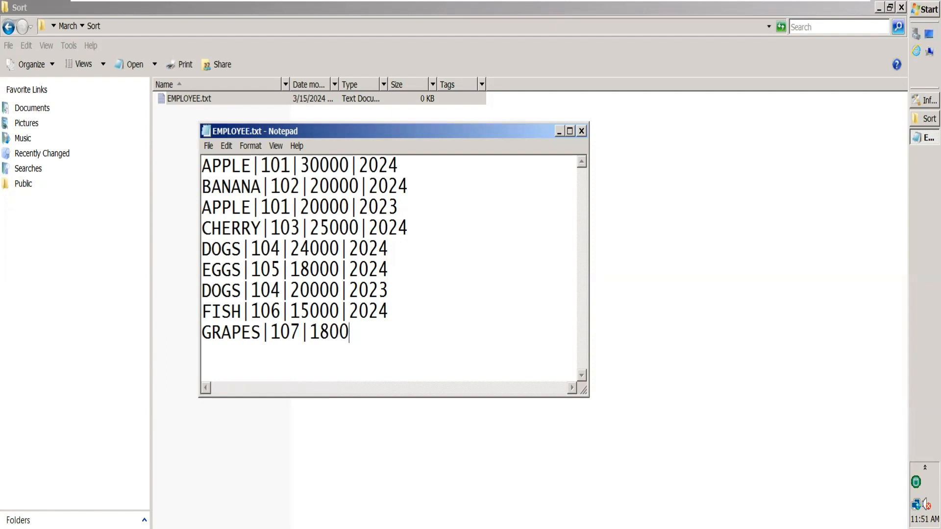
{"action": "type", "text": "|2024"}
{"action": "key", "text": "ctrl+s"}
{"action": "left_click", "coordinate": [582, 132]}
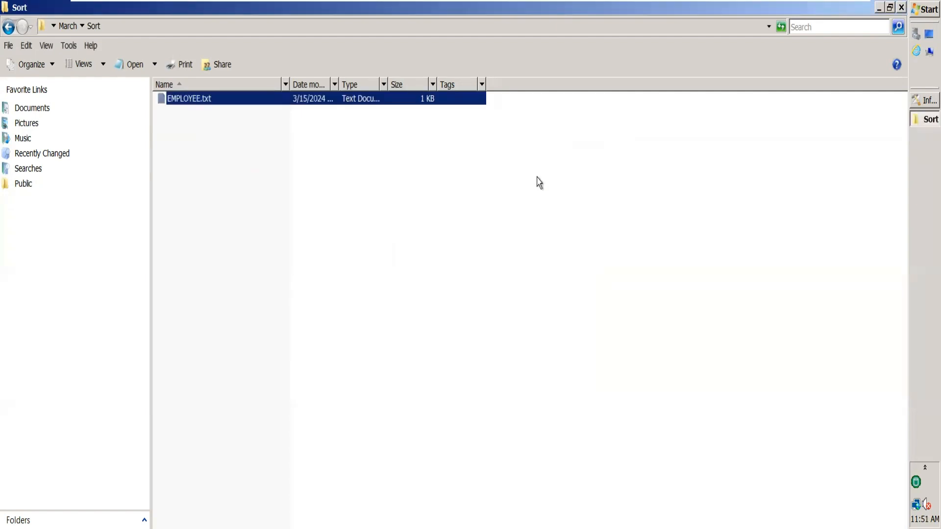
Switch to DataStage Designer and place a Sequential File stage on the canvas to the left of the Sort stage.
{"action": "left_click", "coordinate": [924, 100]}
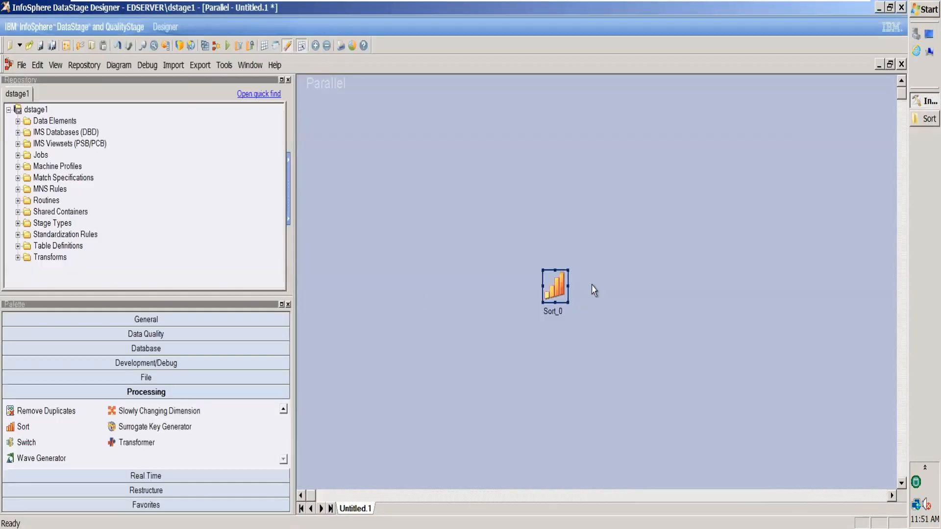
{"action": "left_click", "coordinate": [146, 377]}
{"action": "left_click_drag", "start_coordinate": [39, 443], "coordinate": [415, 291]}
{"action": "left_click", "coordinate": [408, 278]}
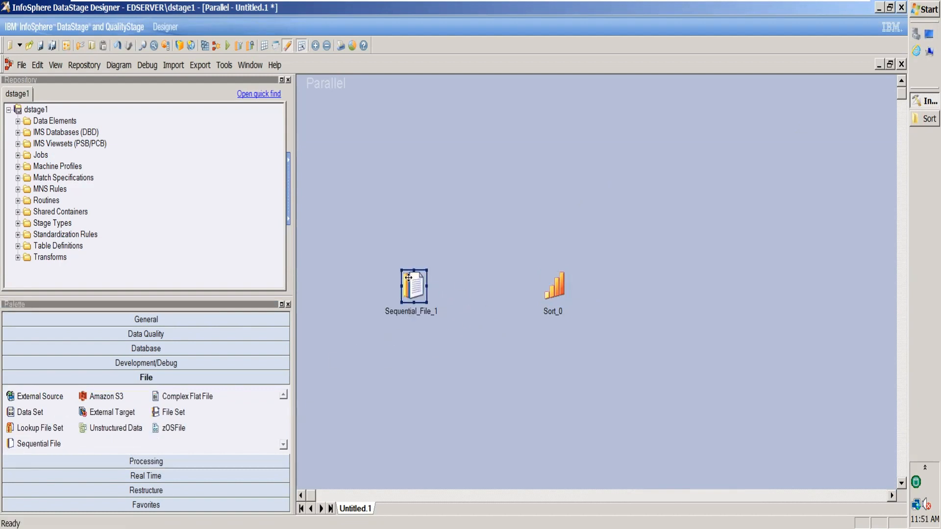
Duplicate the Sequential File stage to the right of the Sort stage and link source, Sort and target in sequence.
{"action": "key", "text": "ctrl+v"}
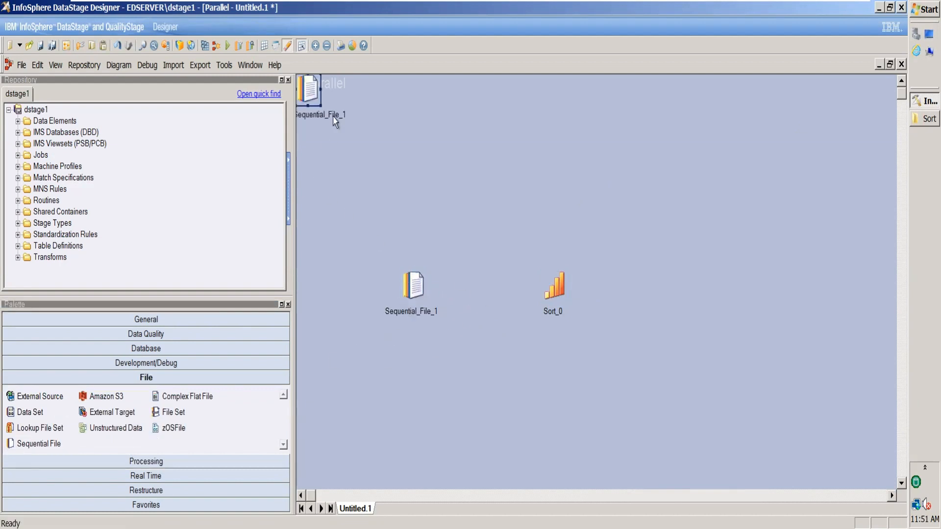
{"action": "left_click_drag", "start_coordinate": [314, 90], "coordinate": [696, 291]}
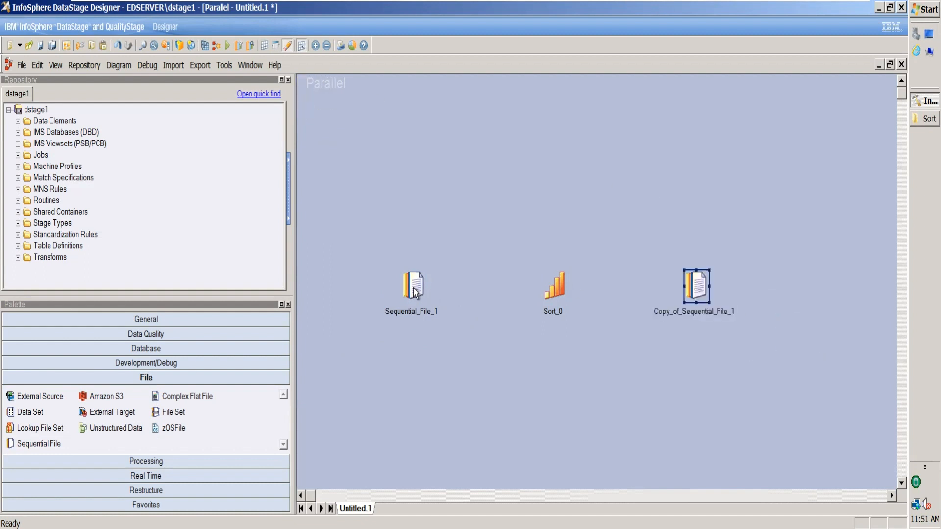
{"action": "mouse_move", "coordinate": [415, 292]}
{"action": "left_mouse_down"}
{"action": "mouse_move", "coordinate": [531, 281]}
{"action": "mouse_move", "coordinate": [556, 284]}
{"action": "mouse_move", "coordinate": [559, 294]}
{"action": "mouse_move", "coordinate": [696, 293]}
{"action": "left_mouse_up"}
Rename the source Sequential File stage as Seq_Employee and its link into the Sort stage as LnkToSort.
{"action": "left_click", "coordinate": [422, 314]}
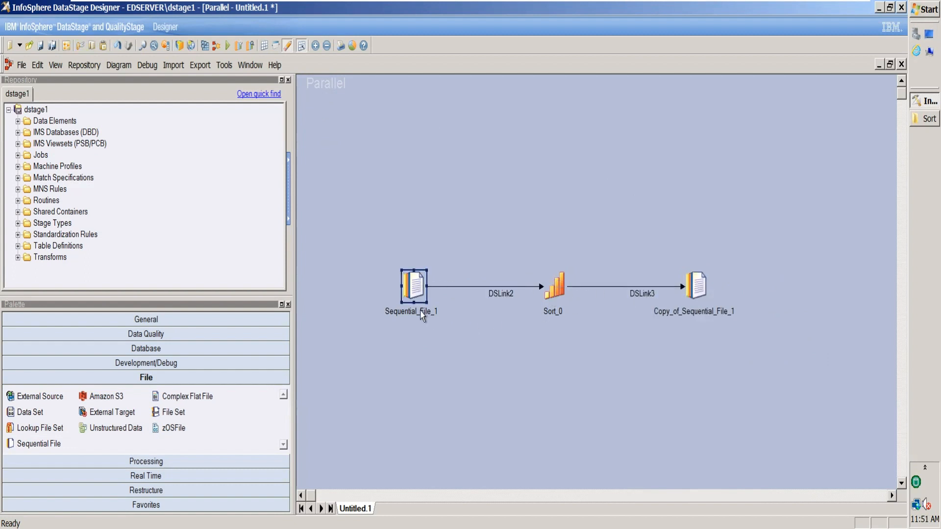
{"action": "left_click", "coordinate": [422, 314]}
{"action": "type", "text": "Seq_EM"}
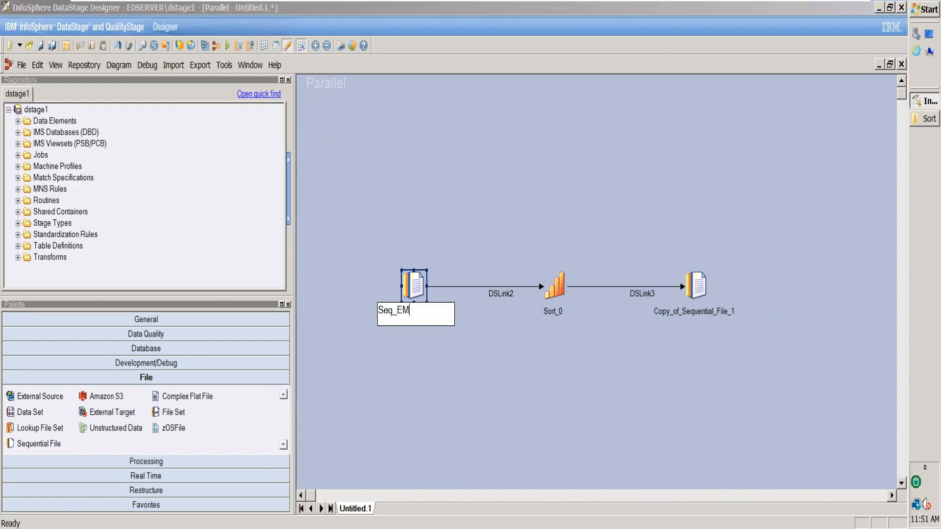
{"action": "key", "text": "BackSpace"}
{"action": "type", "text": "mployee"}
{"action": "left_click", "coordinate": [510, 299]}
{"action": "left_click", "coordinate": [511, 299]}
{"action": "type", "text": "L"}
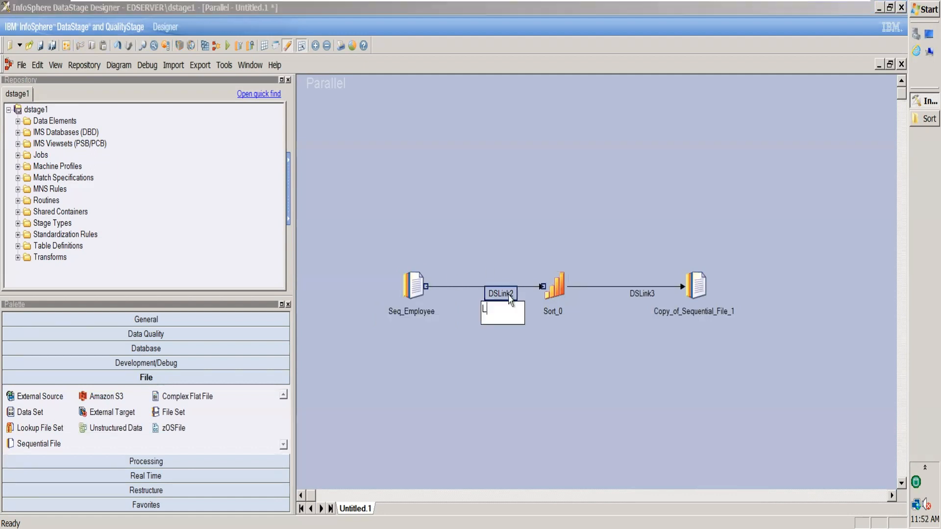
{"action": "type", "text": "nkToSort"}
Rename the Sort stage as SortSal and its output link as LnkToTgt.
{"action": "left_click", "coordinate": [562, 316]}
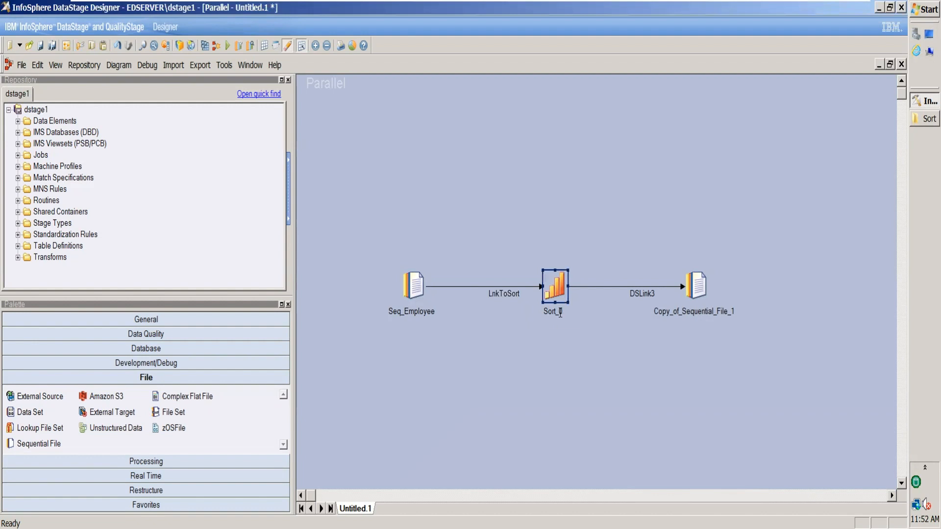
{"action": "left_click", "coordinate": [562, 317]}
{"action": "type", "text": "Sort"}
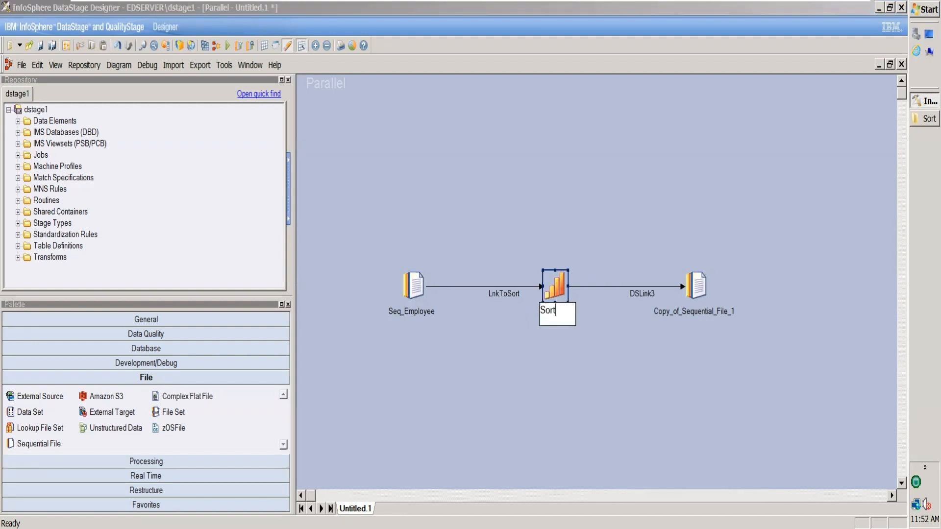
{"action": "type", "text": "Sal"}
{"action": "left_click", "coordinate": [644, 297]}
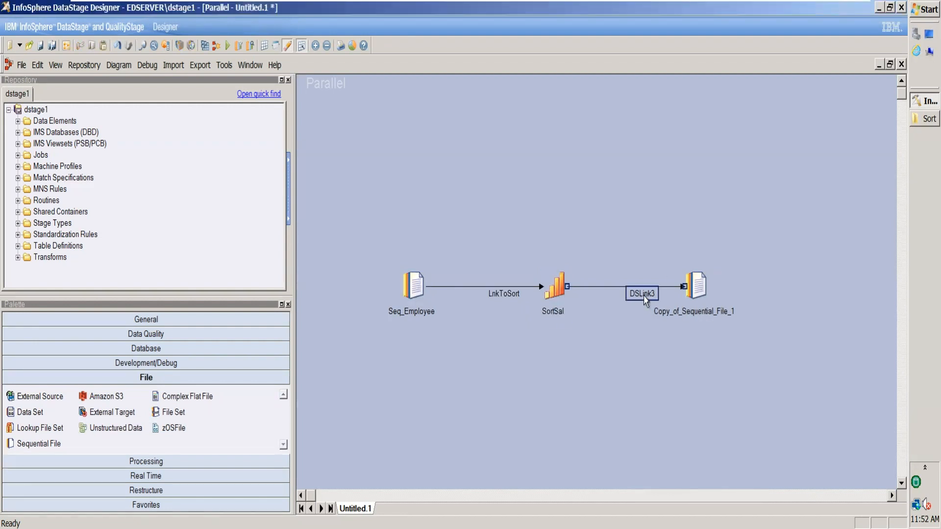
{"action": "left_click", "coordinate": [644, 297]}
{"action": "type", "text": "LnkT"}
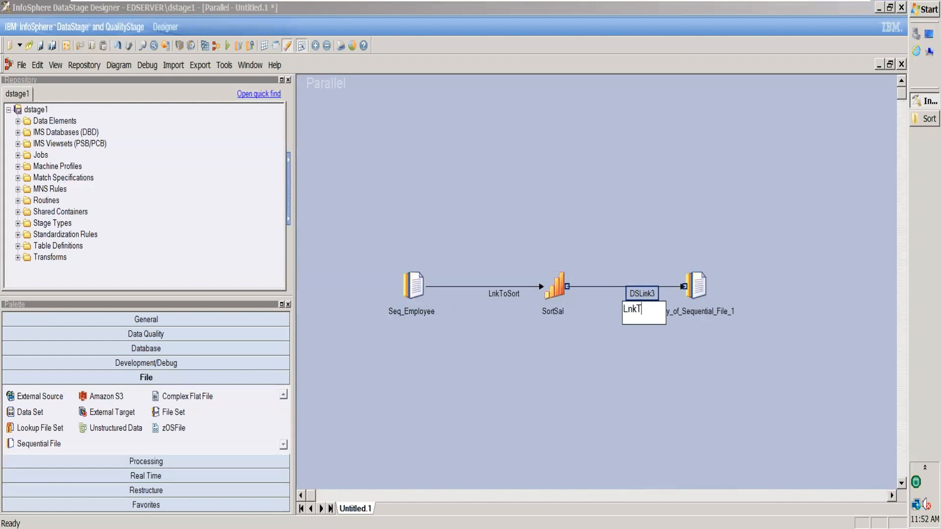
{"action": "type", "text": "oTgt"}
Rename the target Sequential File stage as Seq_Sorted.
{"action": "left_click", "coordinate": [716, 313]}
{"action": "left_click", "coordinate": [716, 314]}
{"action": "type", "text": "Se"}
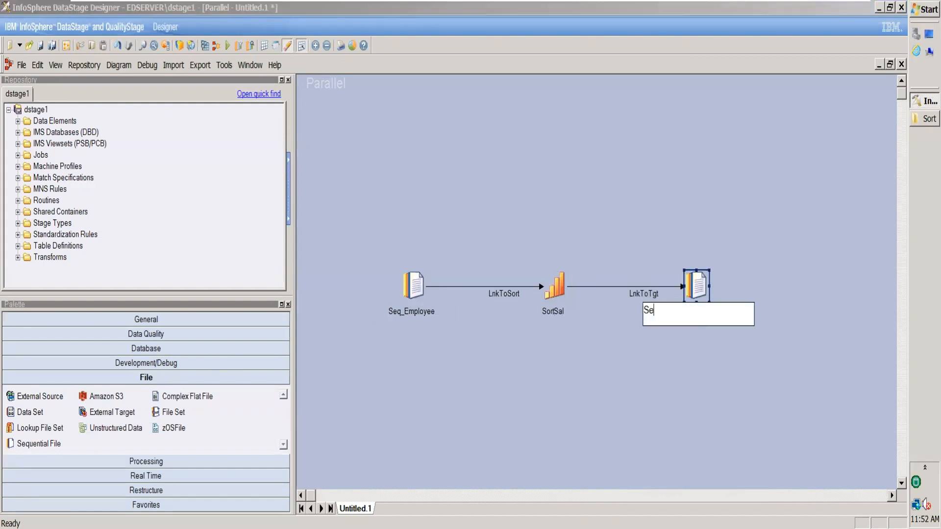
{"action": "type", "text": "q_Sorted"}
{"action": "left_click", "coordinate": [657, 383]}
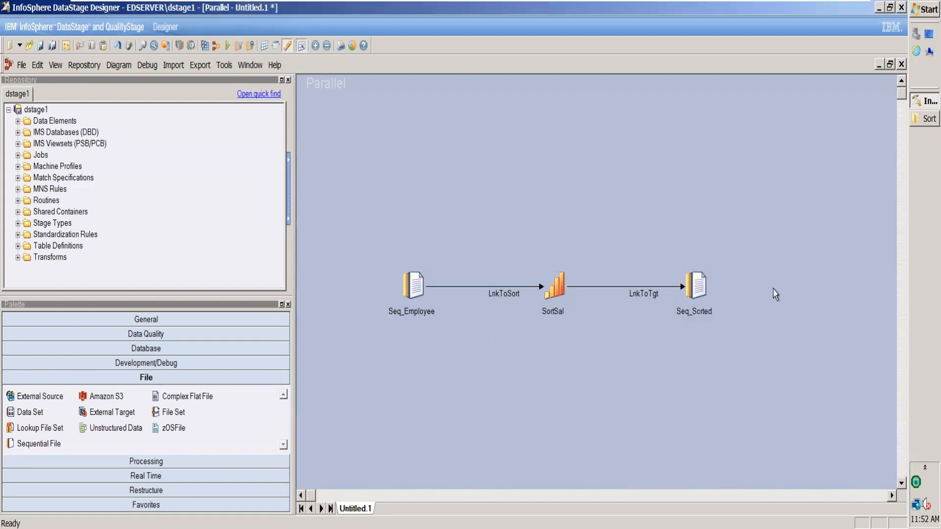
Save the parallel job as DemoSort in the Jobs\March folder.
{"action": "key", "text": "ctrl+s"}
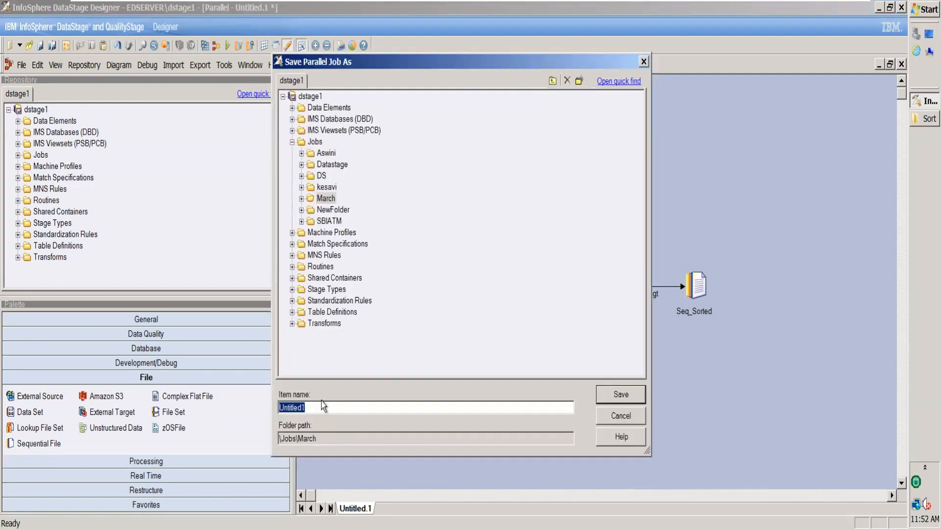
{"action": "key", "text": "BackSpace"}
{"action": "type", "text": "DemoSort"}
{"action": "key", "text": "Return"}
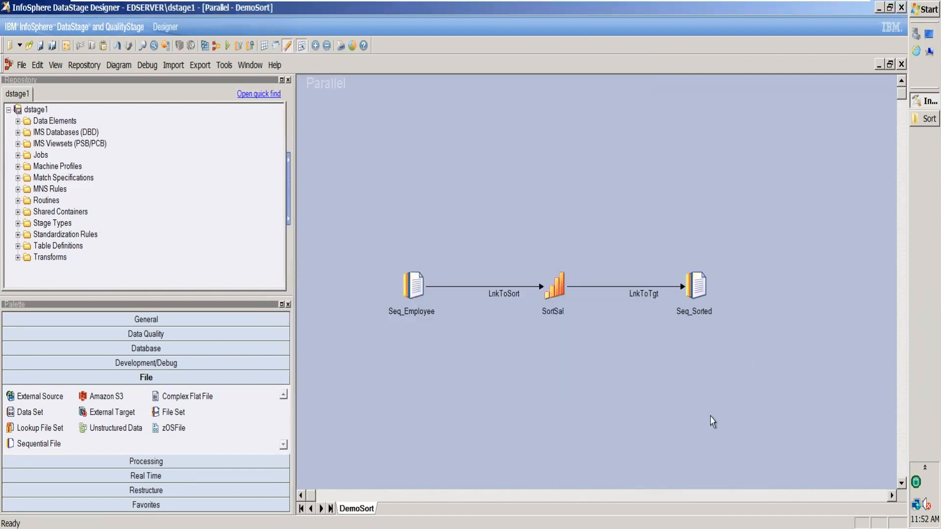
Open the Seq_Employee stage's source file property and copy the path of the Sort folder that holds EMPLOYEE.txt.
{"action": "double_click", "coordinate": [413, 286]}
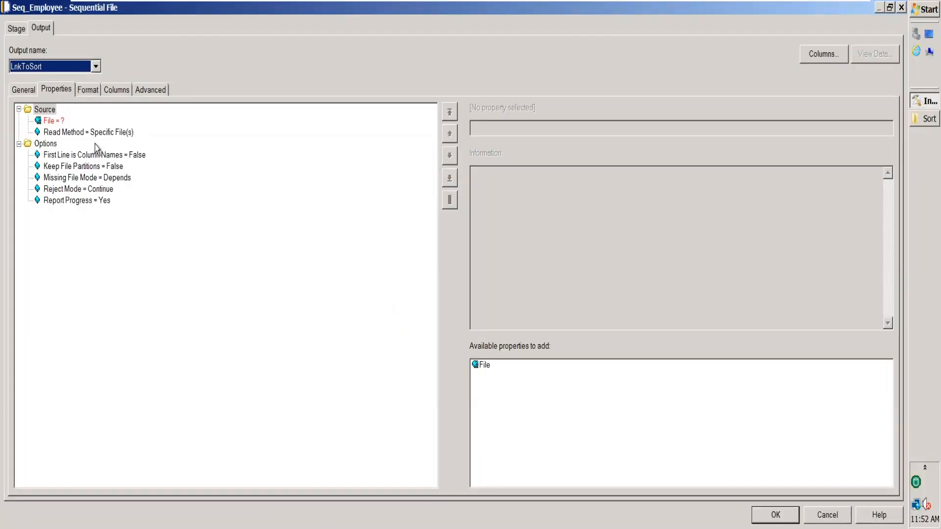
{"action": "left_click", "coordinate": [57, 122]}
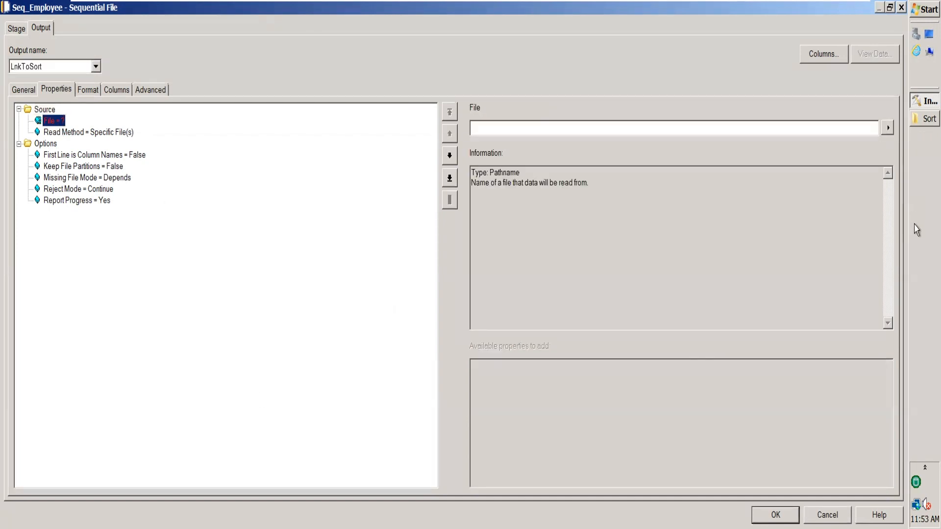
{"action": "left_click", "coordinate": [917, 120]}
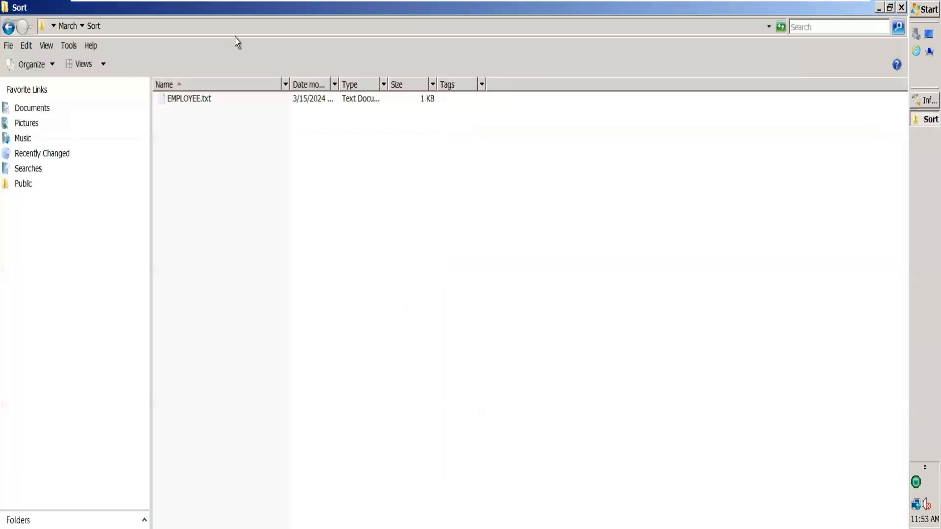
{"action": "left_click", "coordinate": [210, 27]}
{"action": "key", "text": "ctrl+c"}
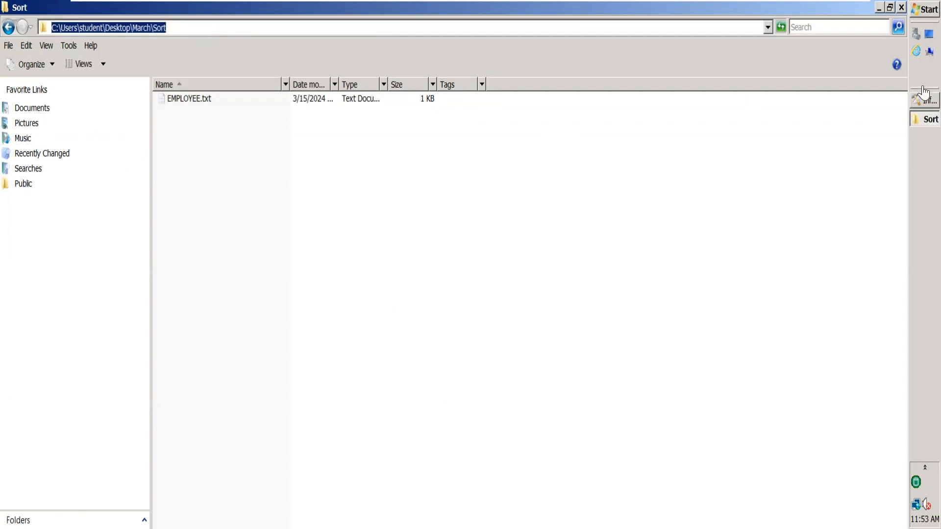
Set the Seq_Employee source file to C:\Users\student\Desktop\March\Sort\EMPLOYEE.txt.
{"action": "left_click", "coordinate": [924, 101]}
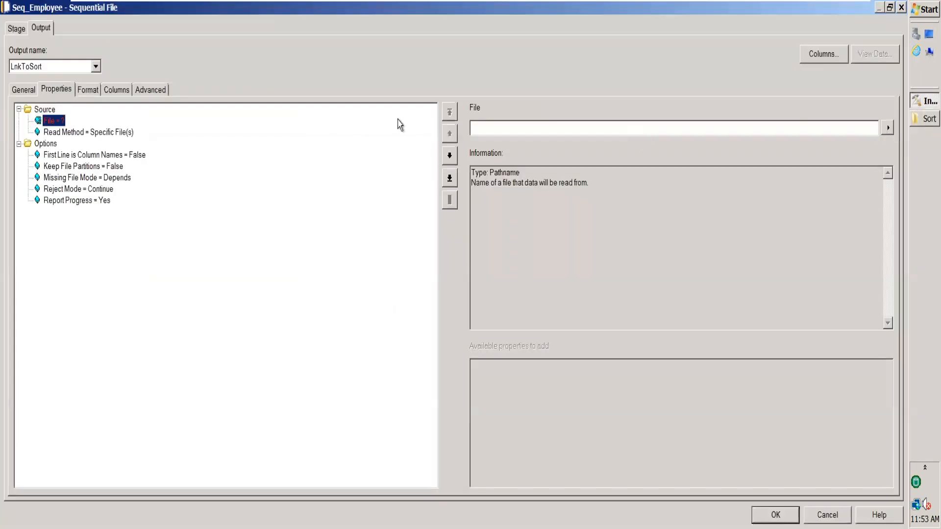
{"action": "left_click", "coordinate": [547, 132]}
{"action": "key", "text": "ctrl+v"}
{"action": "type", "text": "\\"}
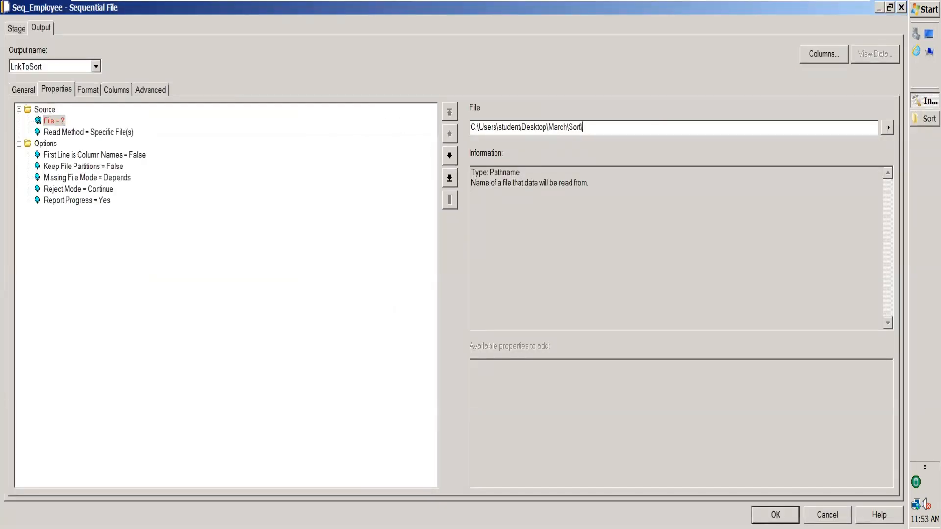
{"action": "left_click", "coordinate": [916, 122]}
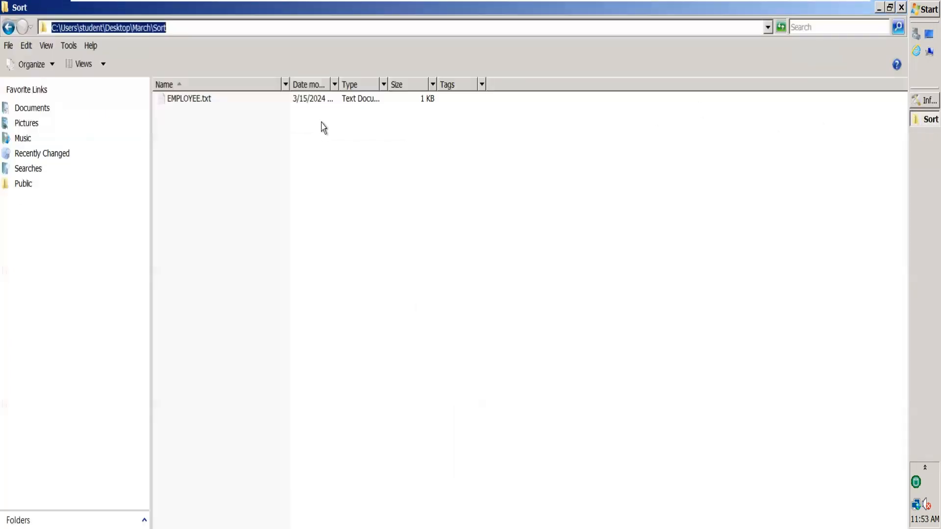
{"action": "left_click", "coordinate": [921, 101]}
{"action": "type", "text": "EM"}
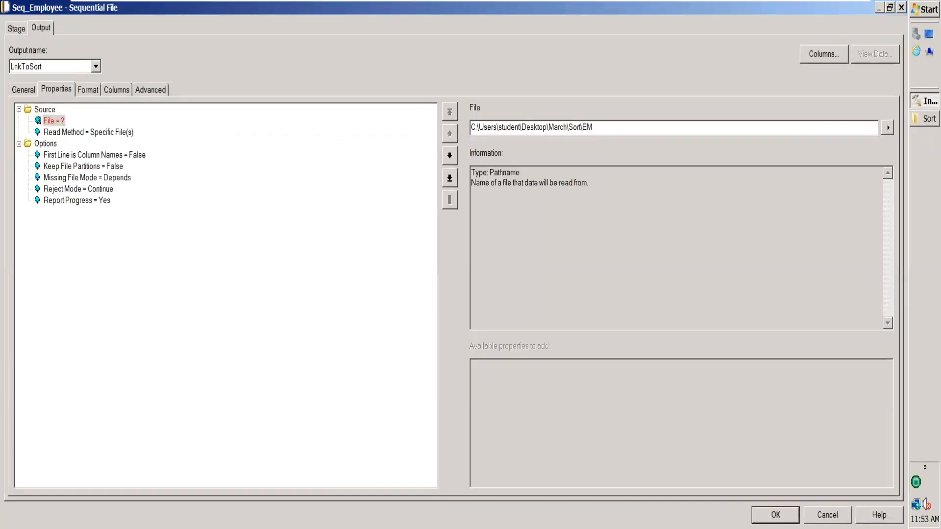
{"action": "type", "text": "PLOYEE.txt"}
{"action": "left_click", "coordinate": [118, 160]}
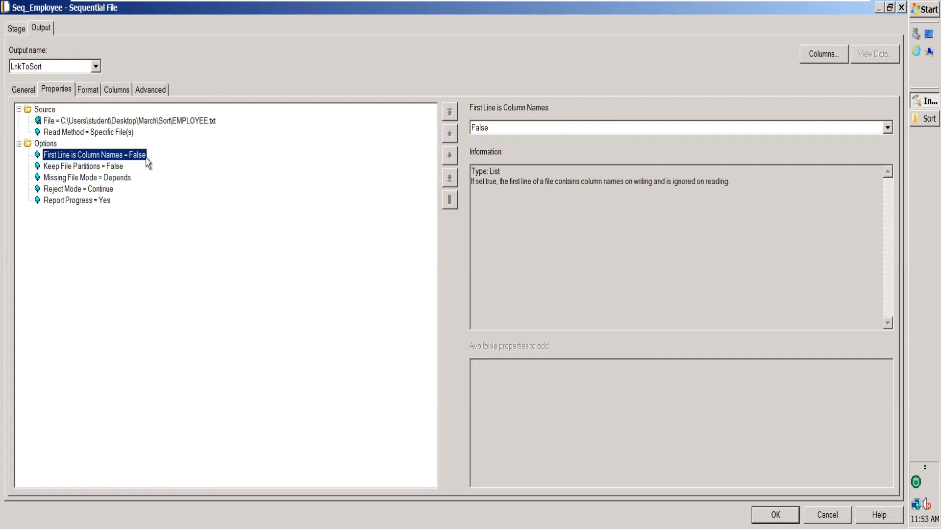
Set the source format's field delimiter to | and its quote option to none.
{"action": "left_click", "coordinate": [88, 93]}
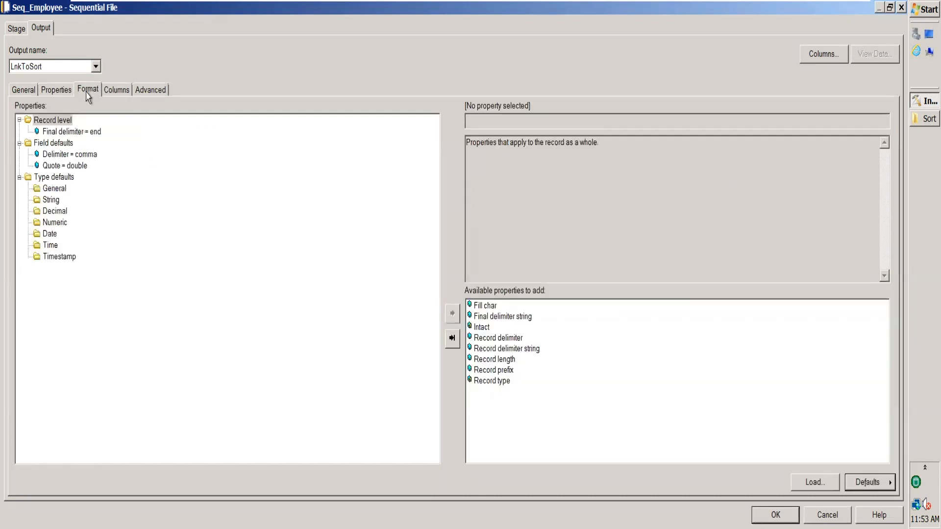
{"action": "left_click", "coordinate": [89, 131]}
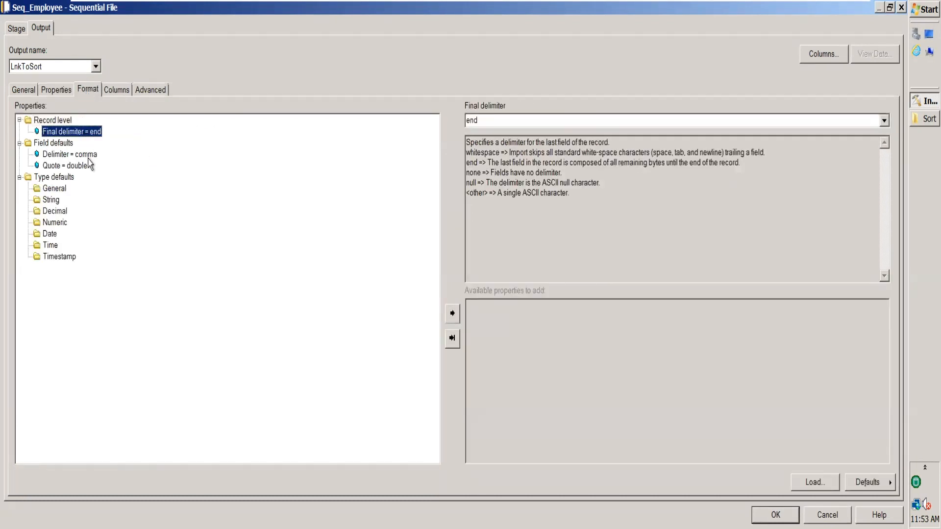
{"action": "left_click", "coordinate": [86, 155]}
{"action": "left_click", "coordinate": [535, 122]}
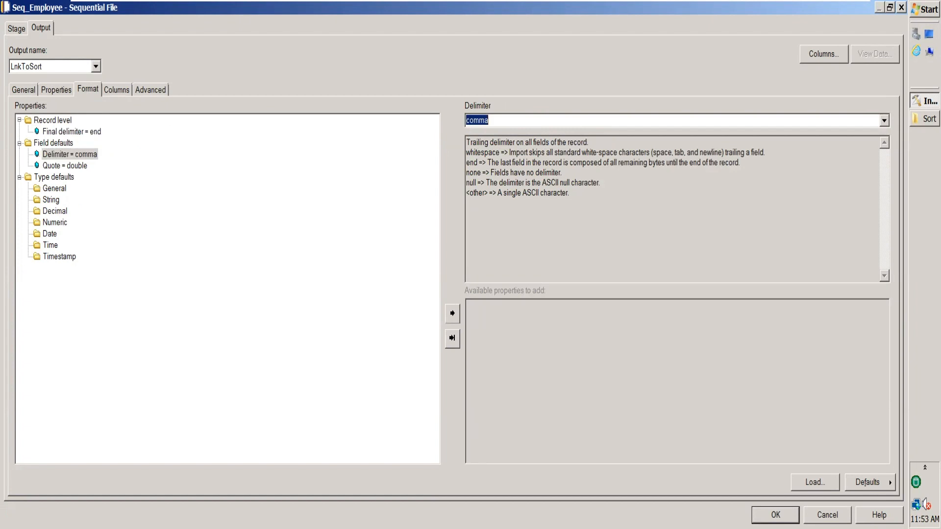
{"action": "type", "text": "|"}
{"action": "left_click", "coordinate": [77, 166]}
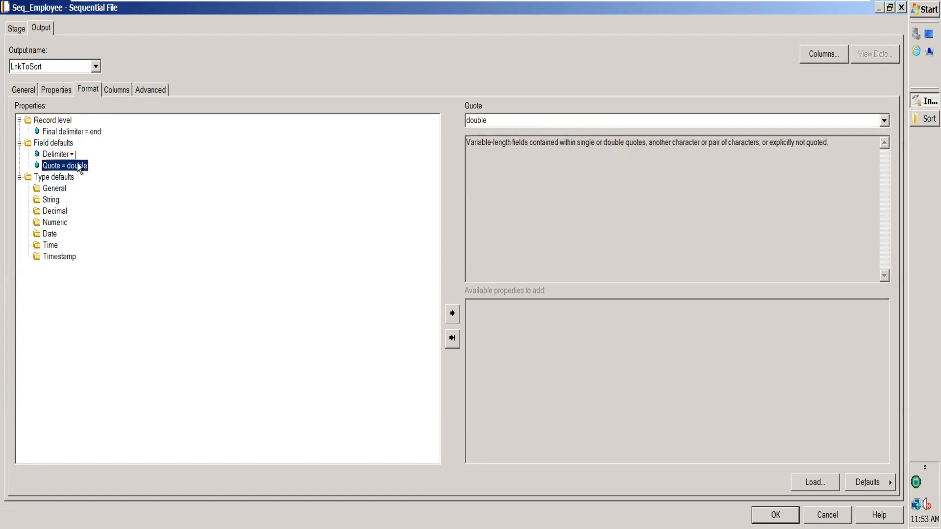
{"action": "left_click", "coordinate": [885, 120]}
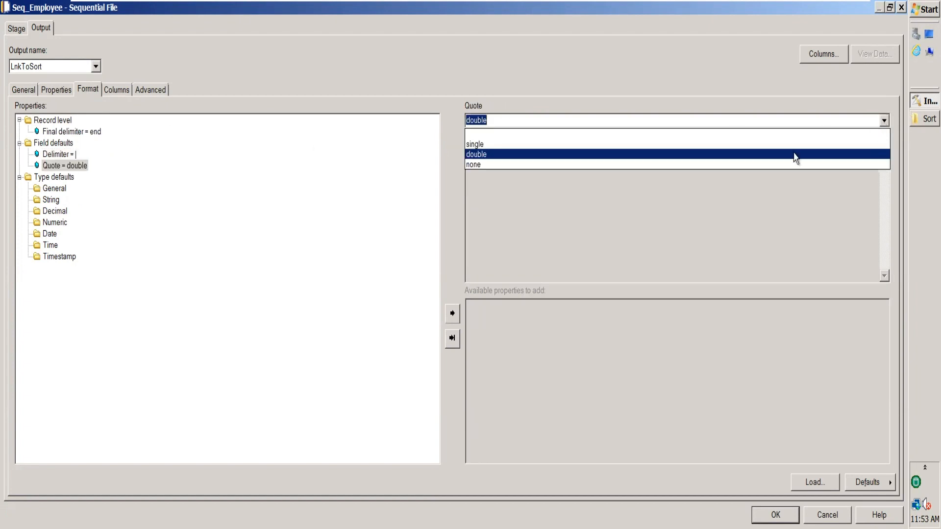
{"action": "left_click", "coordinate": [539, 166]}
Define four columns on the LnkToSort output named EMPNAME, EMPID, SALARY and YEAR.
{"action": "left_click", "coordinate": [117, 91]}
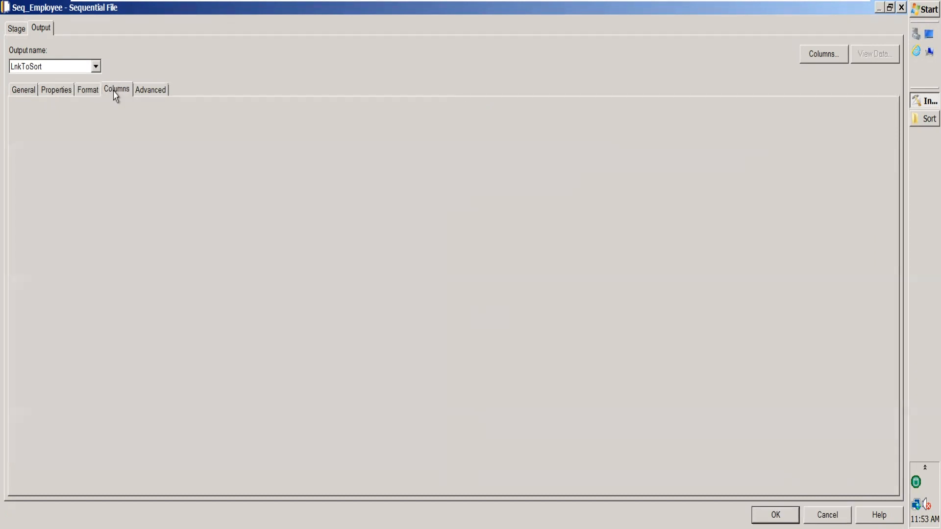
{"action": "left_click", "coordinate": [43, 121]}
{"action": "left_click", "coordinate": [43, 121]}
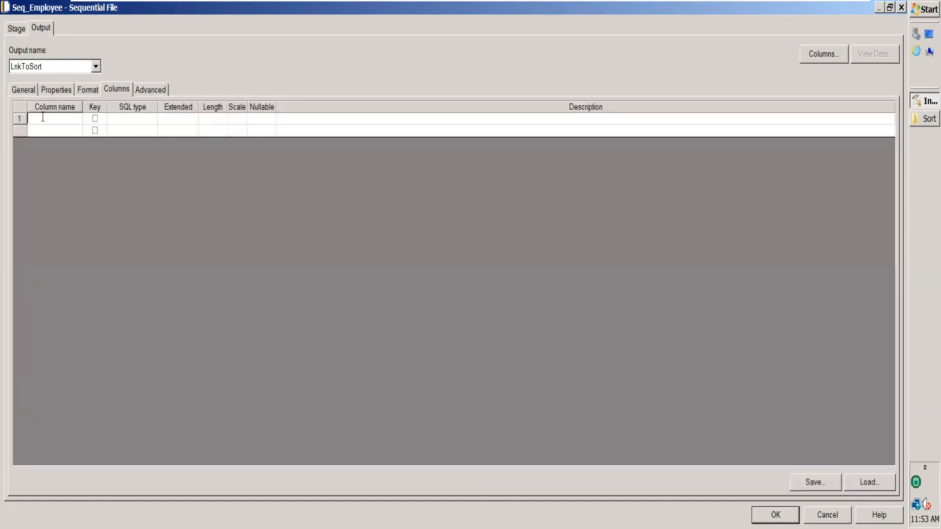
{"action": "type", "text": "EMPNAME"}
{"action": "key", "text": "Return"}
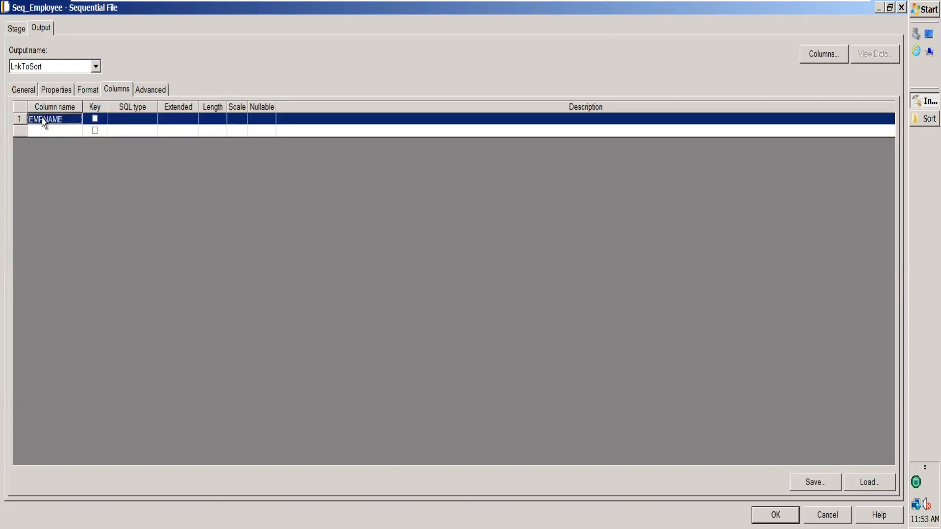
{"action": "left_click", "coordinate": [49, 132]}
{"action": "left_click", "coordinate": [50, 131]}
{"action": "type", "text": "EMPID"}
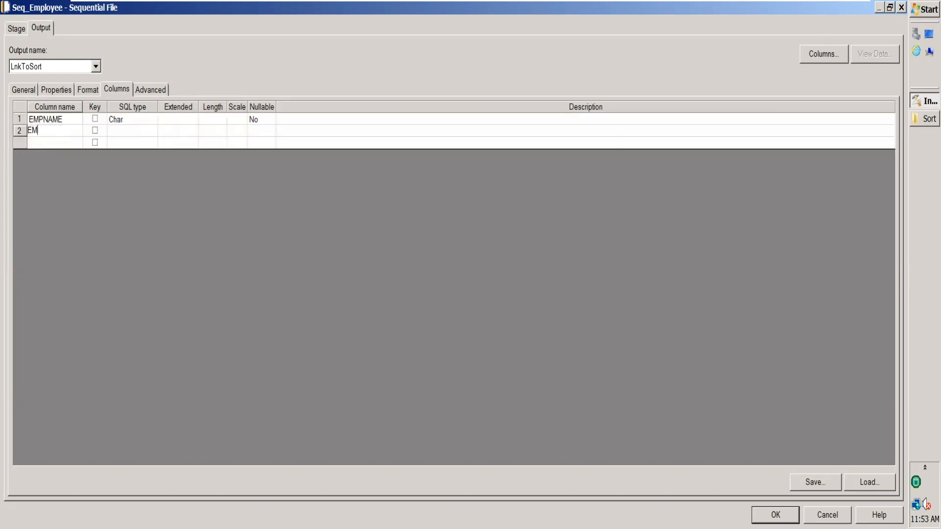
{"action": "left_click", "coordinate": [37, 143]}
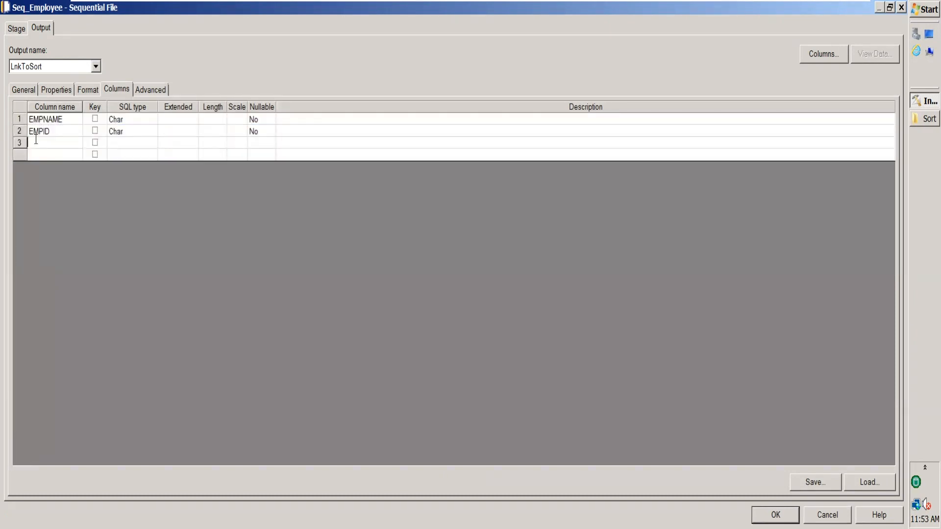
{"action": "type", "text": "SALARY"}
{"action": "left_click", "coordinate": [39, 155]}
{"action": "type", "text": "YEAR"}
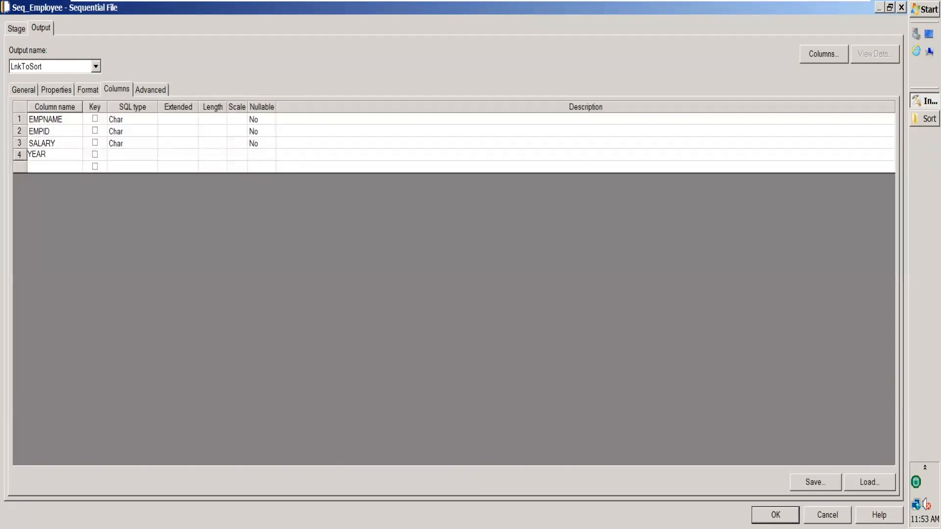
{"action": "left_click", "coordinate": [167, 144]}
Set the SQL type of the EMPID, SALARY and YEAR columns to Integer.
{"action": "left_click", "coordinate": [127, 119]}
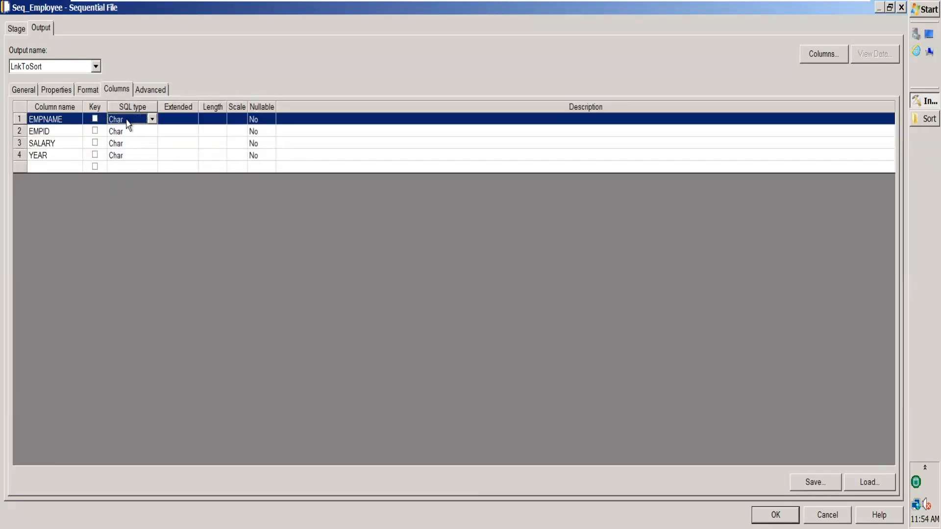
{"action": "left_click", "coordinate": [127, 132]}
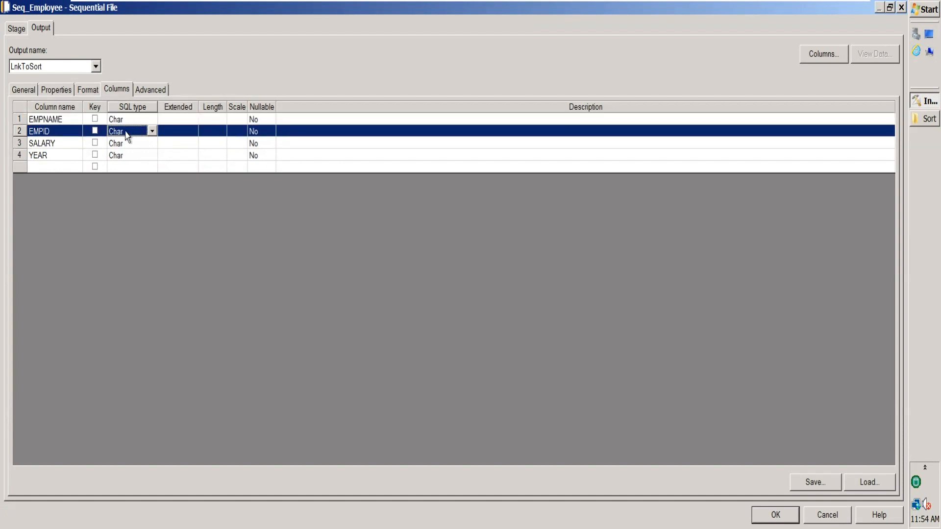
{"action": "key", "text": "i"}
{"action": "left_click", "coordinate": [133, 144]}
{"action": "key", "text": "i"}
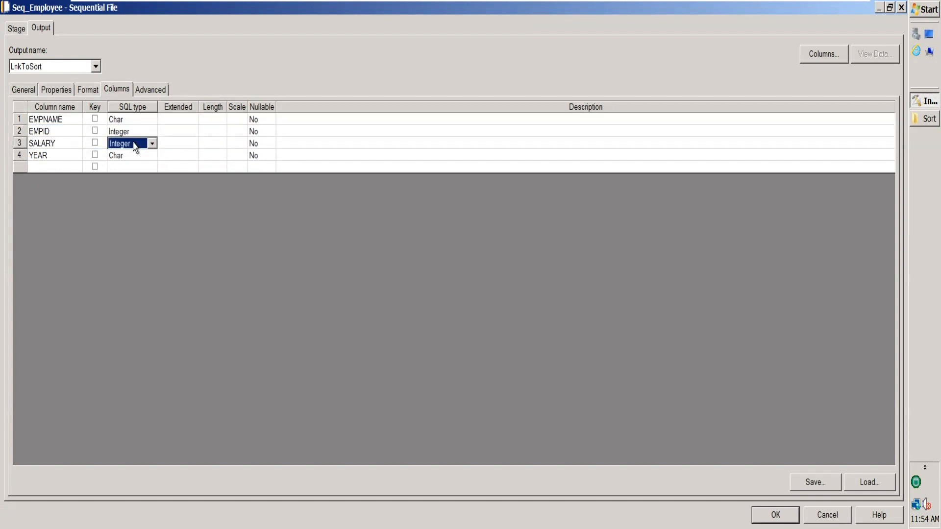
{"action": "left_click", "coordinate": [133, 155]}
{"action": "key", "text": "i"}
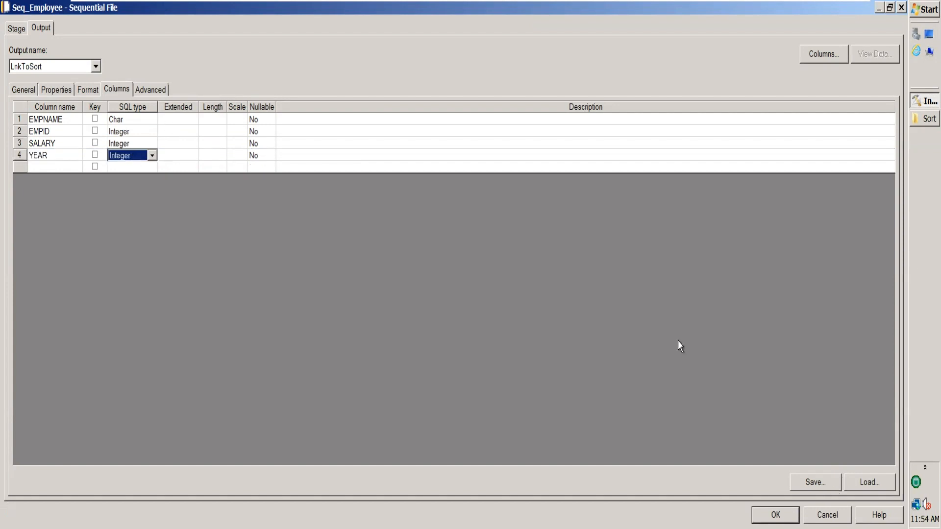
Check the Seq_Employee settings, preview the data on LnkToSort, and accept the stage configuration.
{"action": "left_click", "coordinate": [91, 93]}
{"action": "left_click", "coordinate": [59, 93]}
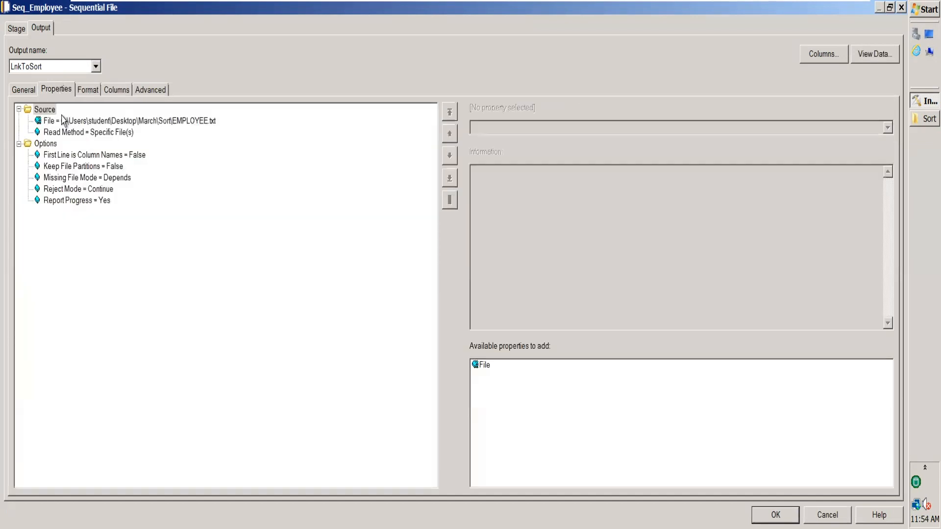
{"action": "left_click", "coordinate": [64, 120]}
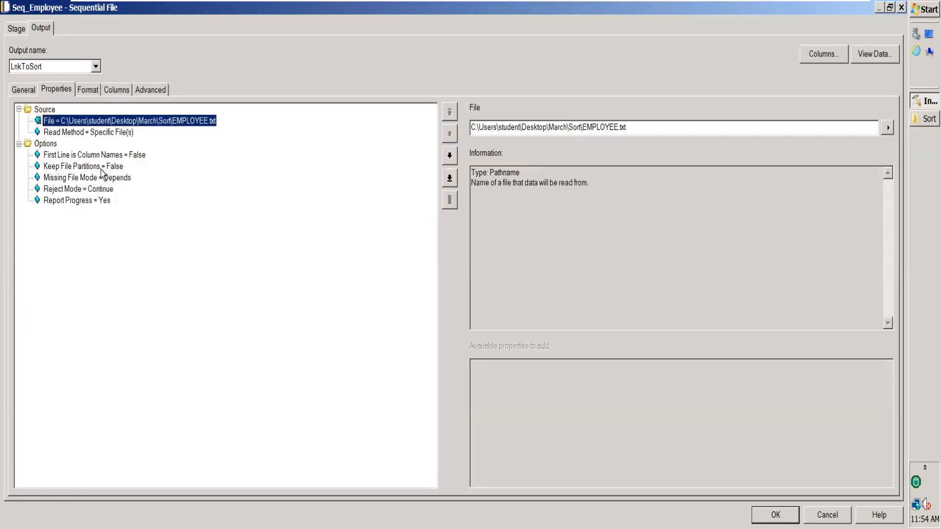
{"action": "left_click", "coordinate": [95, 155]}
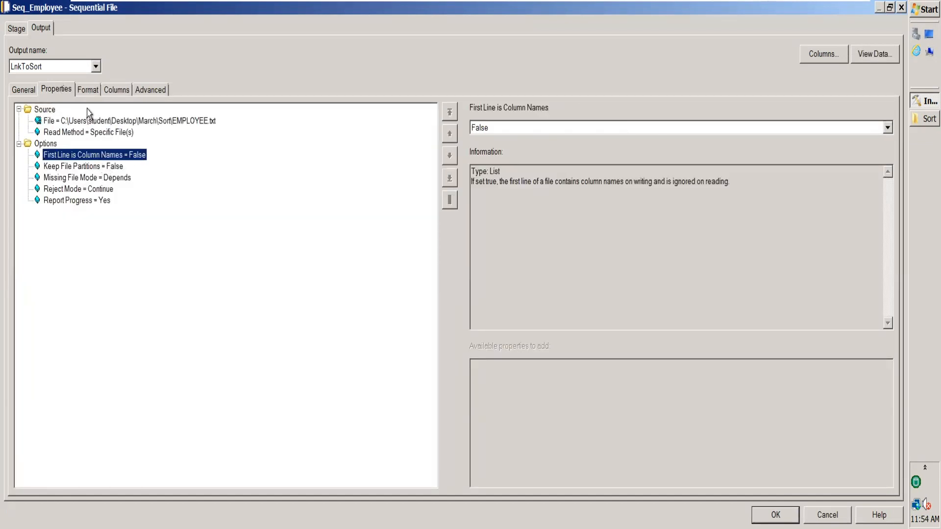
{"action": "left_click", "coordinate": [89, 91]}
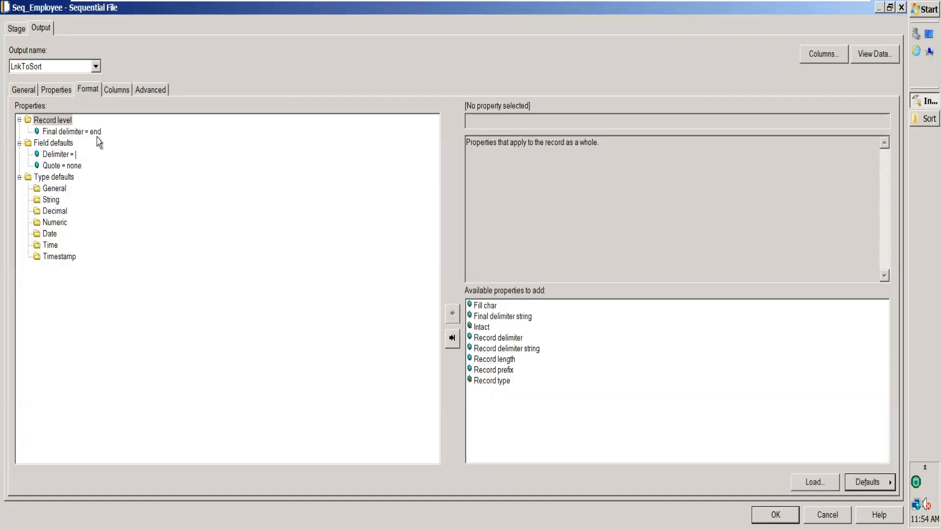
{"action": "left_click", "coordinate": [115, 93]}
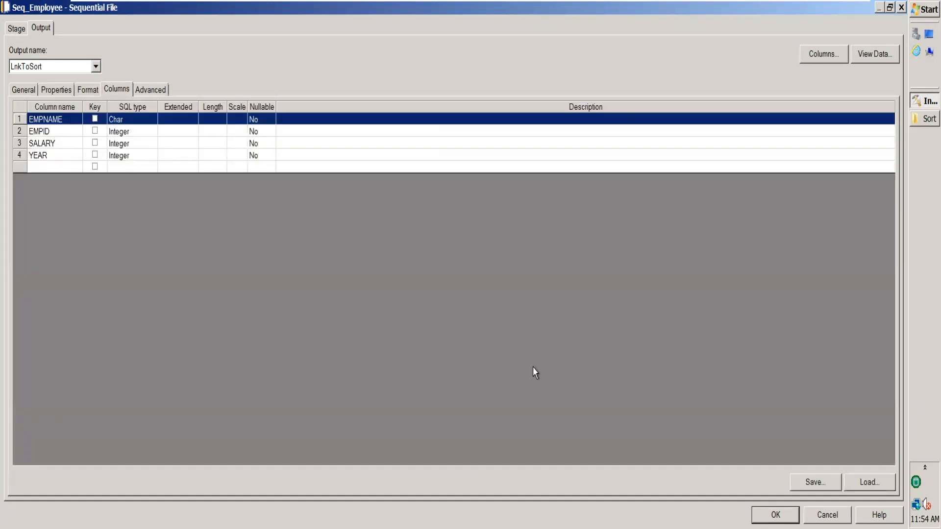
{"action": "left_click", "coordinate": [882, 54]}
{"action": "left_click", "coordinate": [563, 231]}
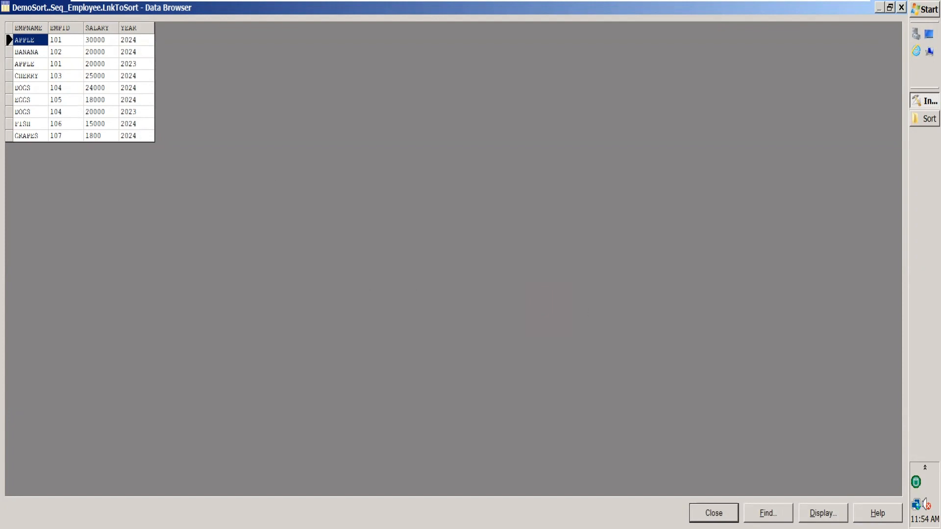
{"action": "key", "text": "Return"}
{"action": "key", "text": "Return"}
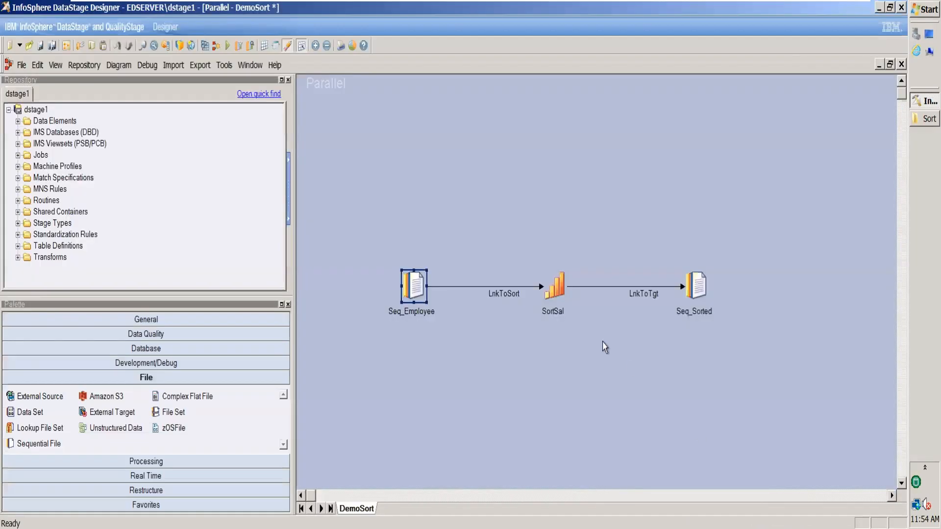
Set the sorting key of the SortSal stage to the SALARY column.
{"action": "double_click", "coordinate": [559, 290]}
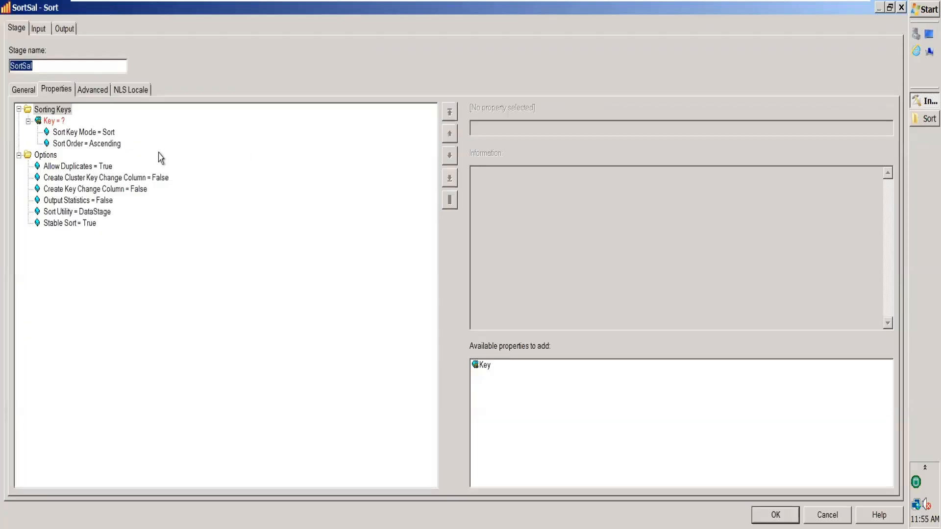
{"action": "left_click", "coordinate": [59, 122]}
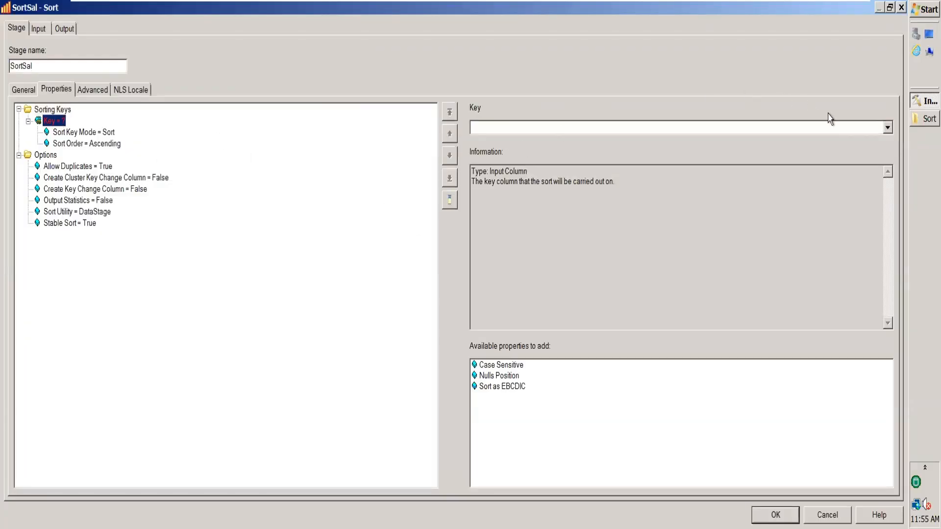
{"action": "left_click", "coordinate": [887, 129]}
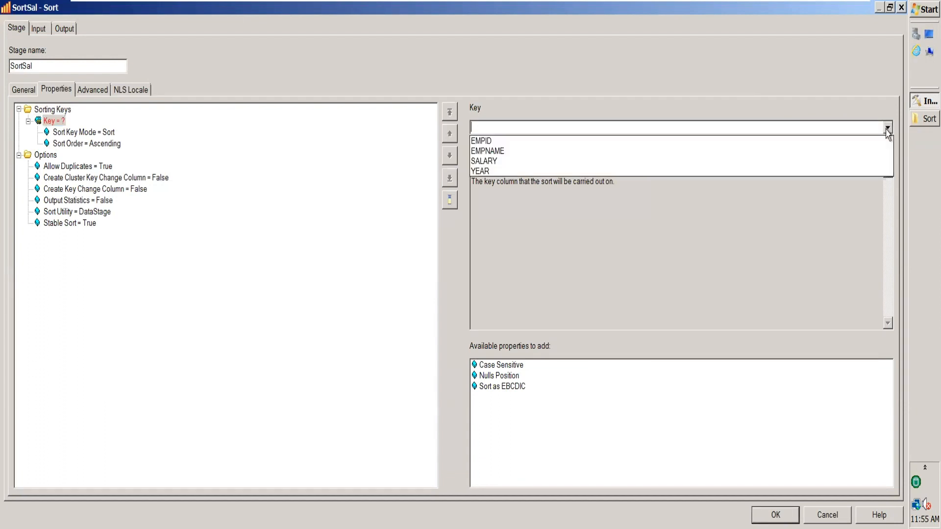
{"action": "left_click", "coordinate": [503, 161]}
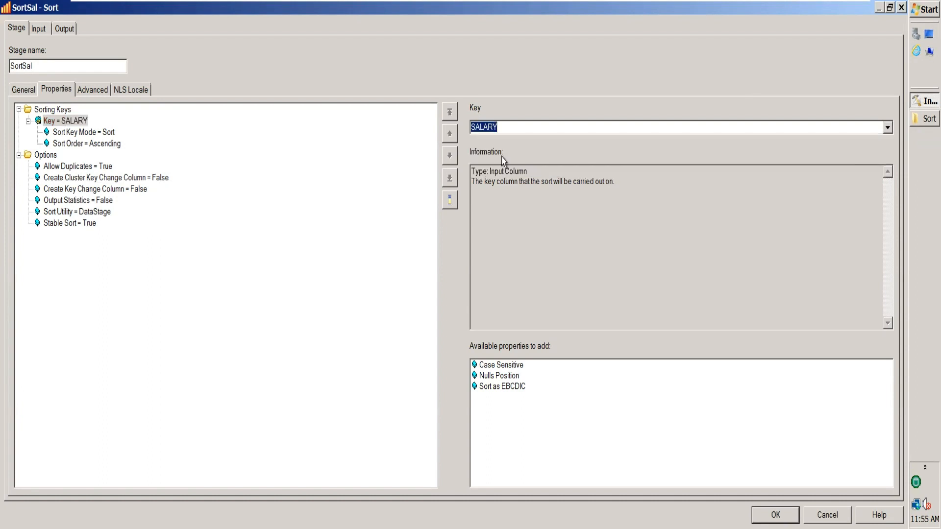
Set the sort order of the SALARY key in the SortSal stage to Descending.
{"action": "left_click", "coordinate": [108, 133]}
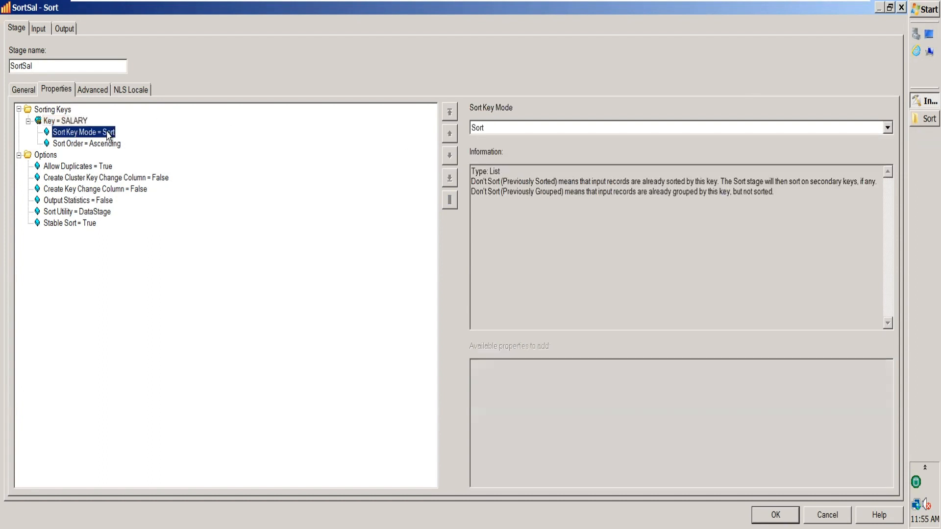
{"action": "left_click", "coordinate": [116, 144]}
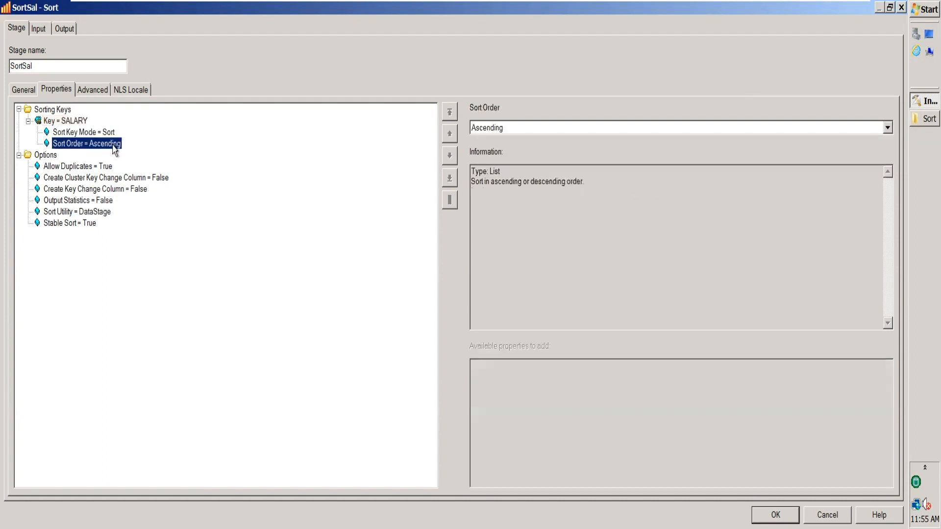
{"action": "left_click", "coordinate": [887, 127]}
{"action": "left_click", "coordinate": [731, 156]}
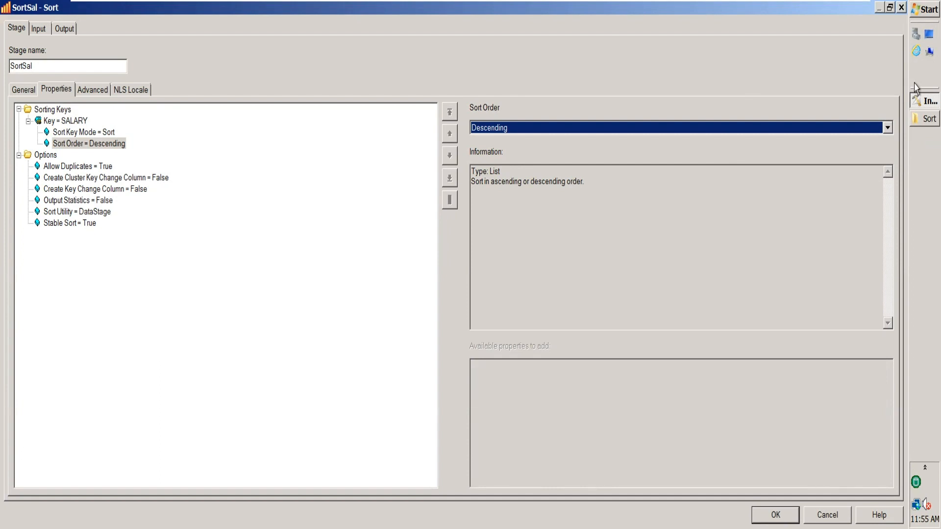
Open EMPLOYEE.txt from the Sort folder in Notepad, examine the employee ID and salary values, and return to the SortSal stage.
{"action": "left_click", "coordinate": [916, 119]}
{"action": "double_click", "coordinate": [297, 100]}
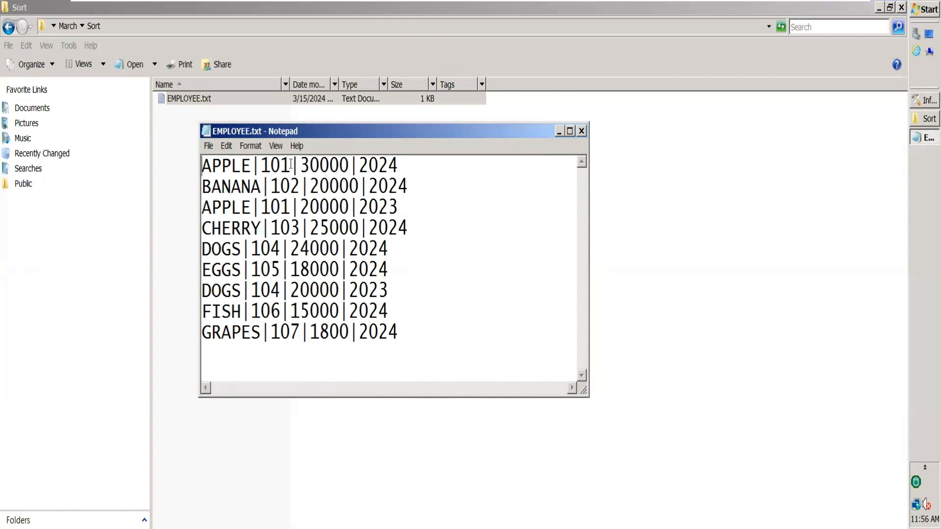
{"action": "left_click_drag", "start_coordinate": [292, 166], "coordinate": [260, 165]}
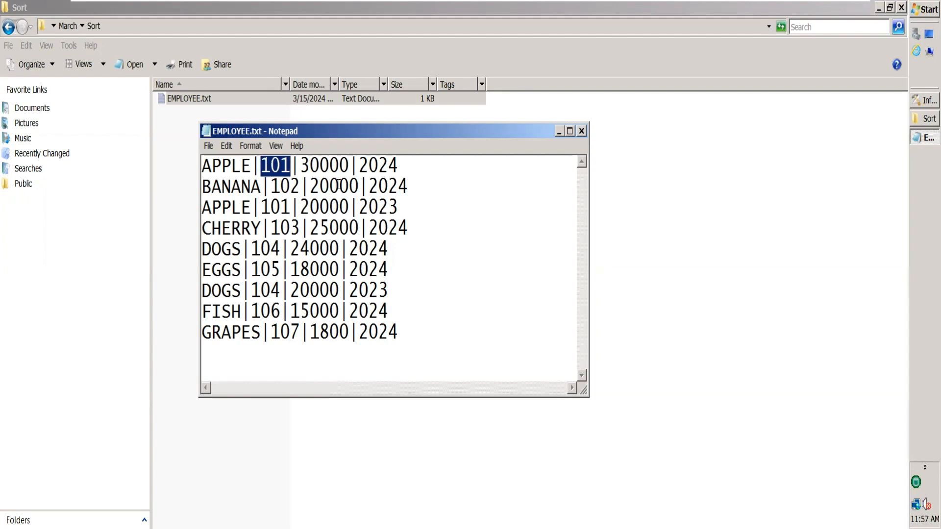
{"action": "left_click", "coordinate": [915, 102]}
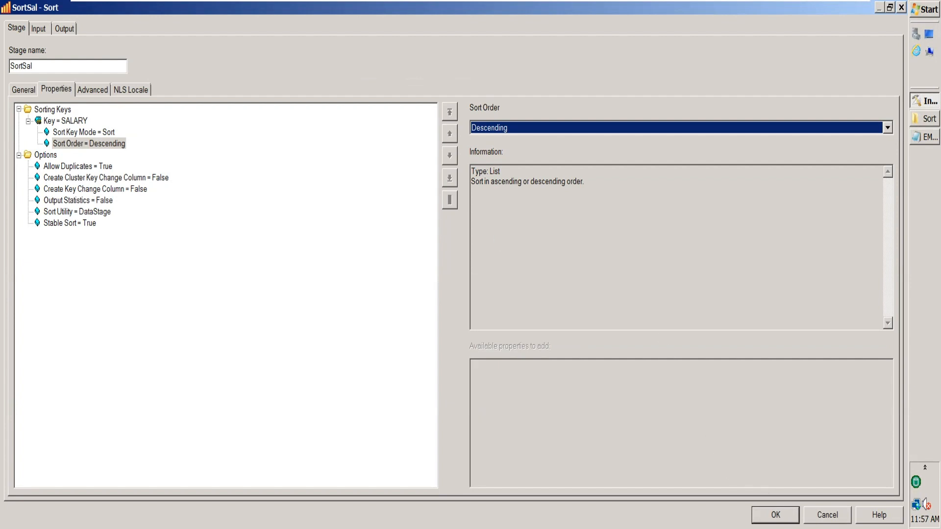
Accept the sort settings and map all four LnkToSort columns to the LnkToTgt output of SortSal.
{"action": "left_click", "coordinate": [775, 515]}
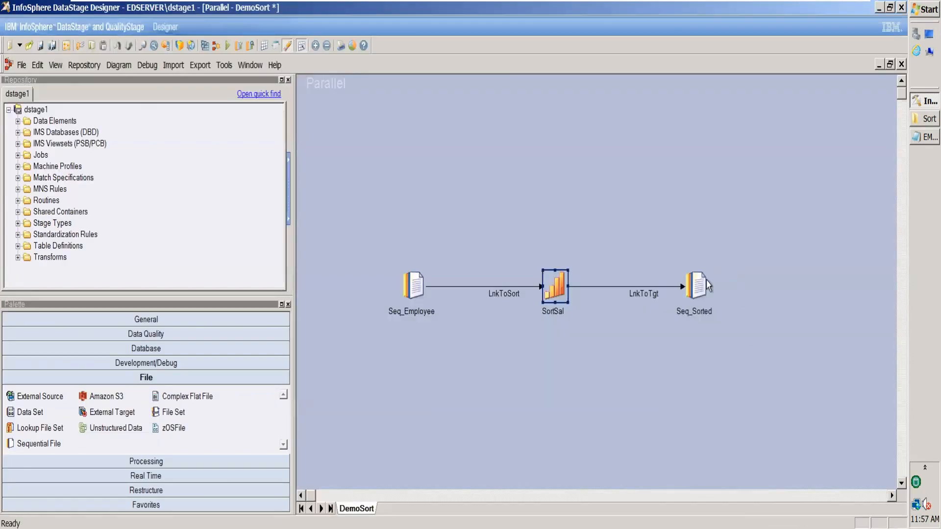
{"action": "double_click", "coordinate": [707, 281]}
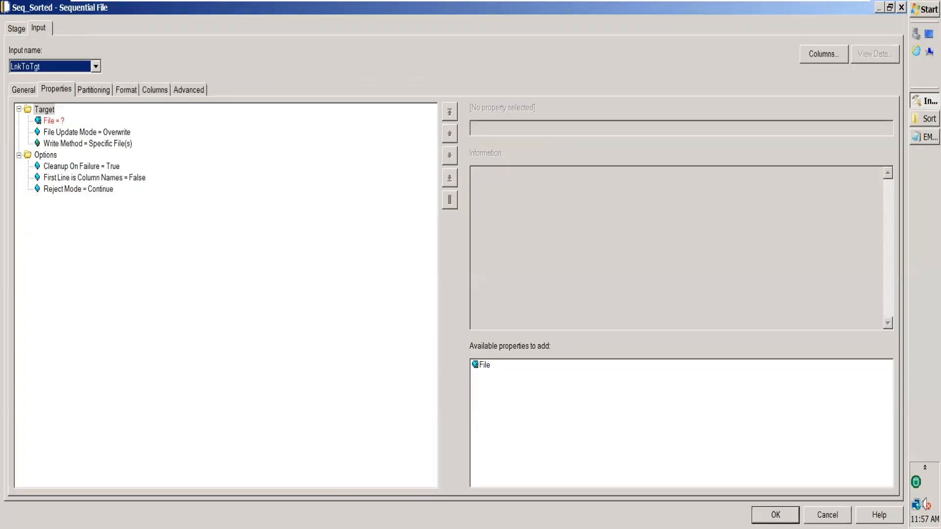
{"action": "left_click", "coordinate": [776, 514]}
{"action": "double_click", "coordinate": [559, 282]}
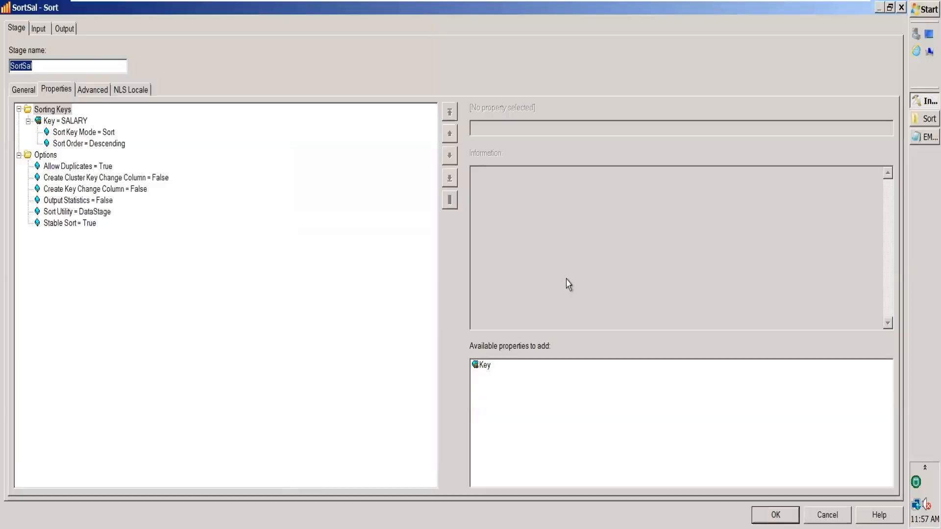
{"action": "left_click", "coordinate": [72, 30]}
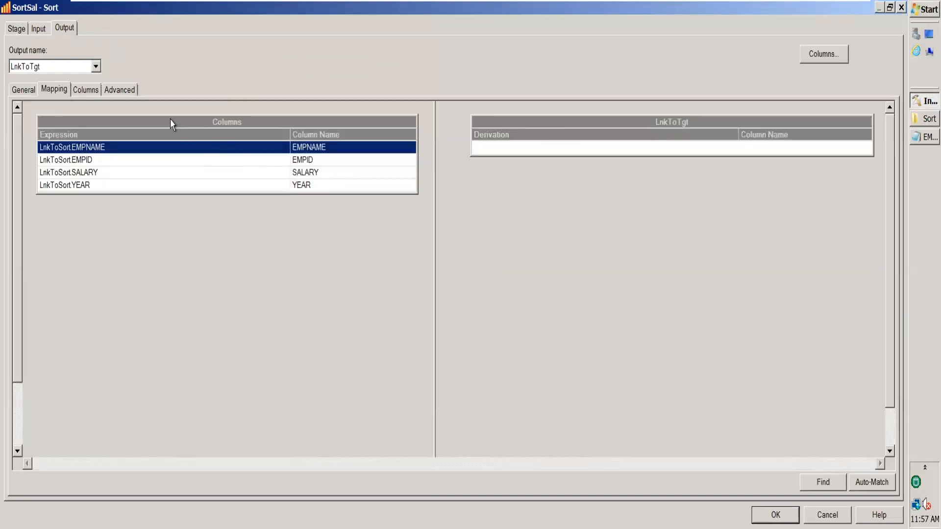
{"action": "left_click_drag", "start_coordinate": [172, 122], "coordinate": [507, 147]}
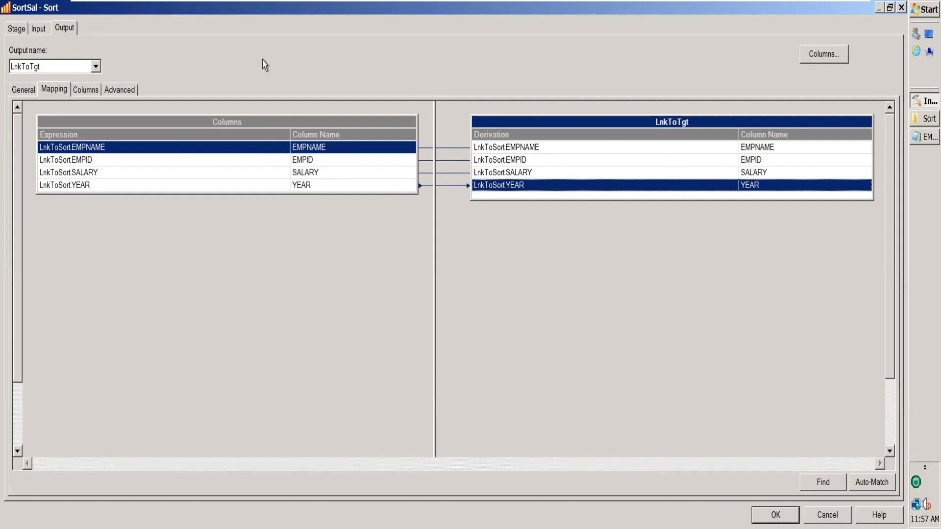
Review the SALARY key's mode choices and sort order, keep the key mode at Sort, and accept the SortSal configuration.
{"action": "left_click", "coordinate": [17, 28]}
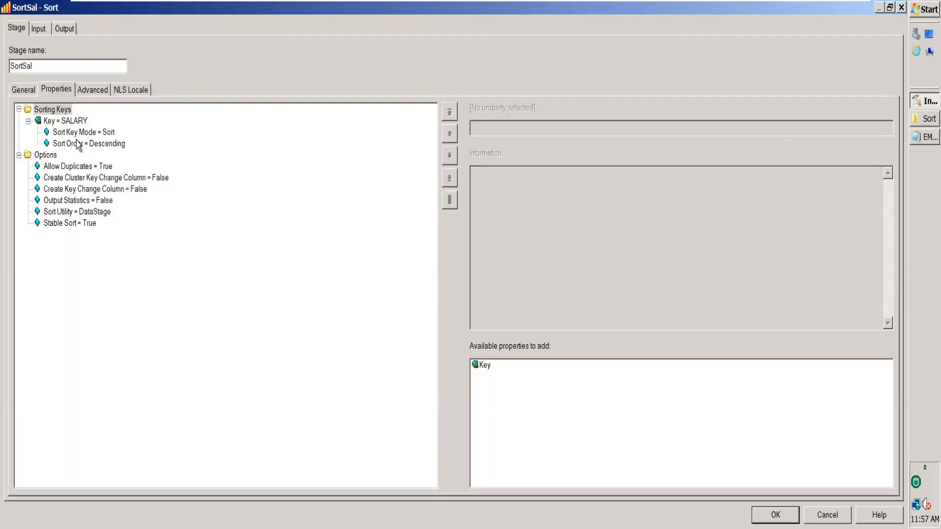
{"action": "left_click", "coordinate": [73, 122]}
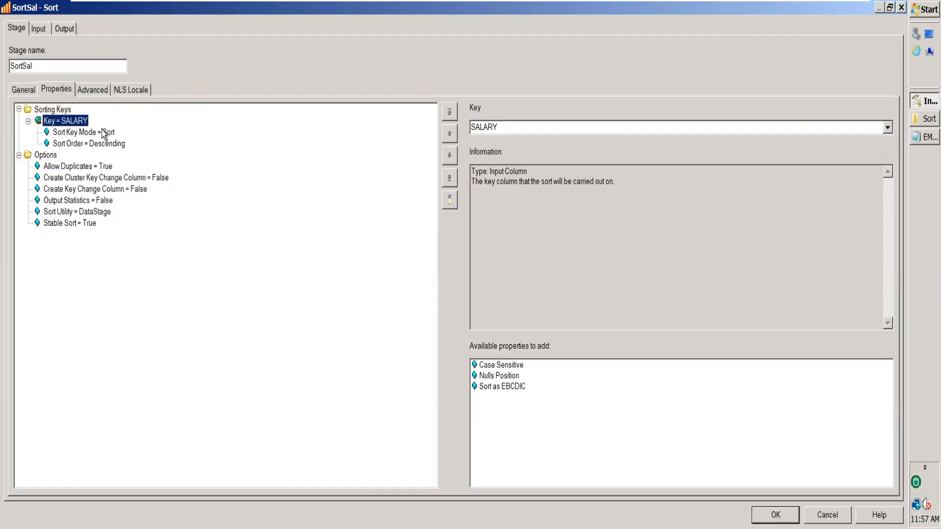
{"action": "left_click", "coordinate": [103, 134]}
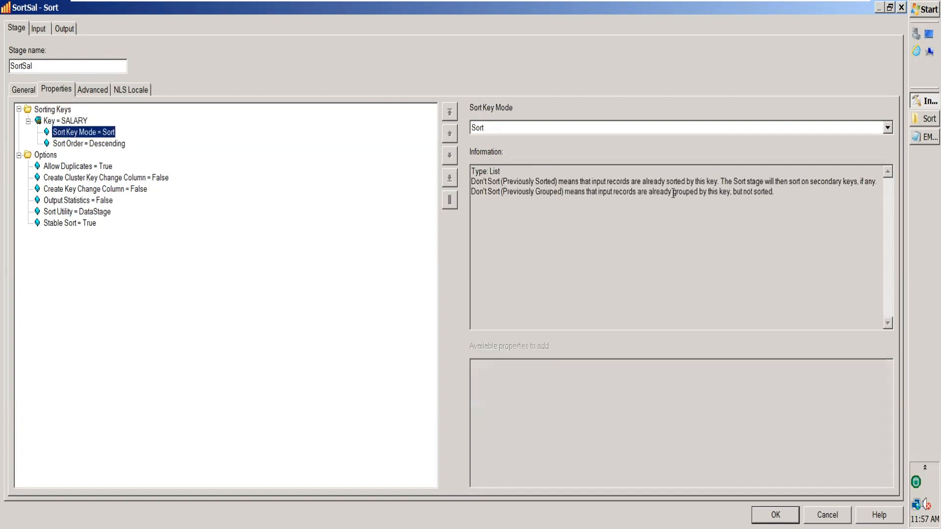
{"action": "left_click", "coordinate": [887, 128]}
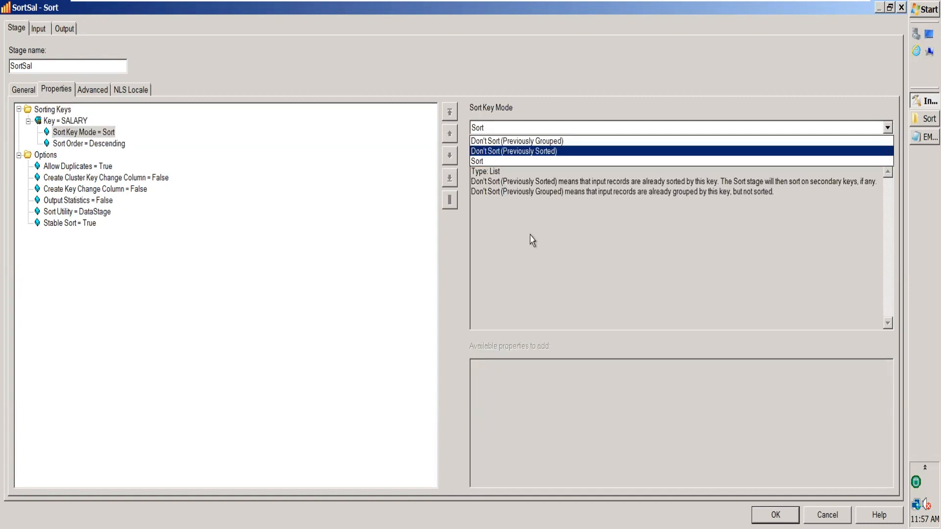
{"action": "left_click", "coordinate": [476, 161]}
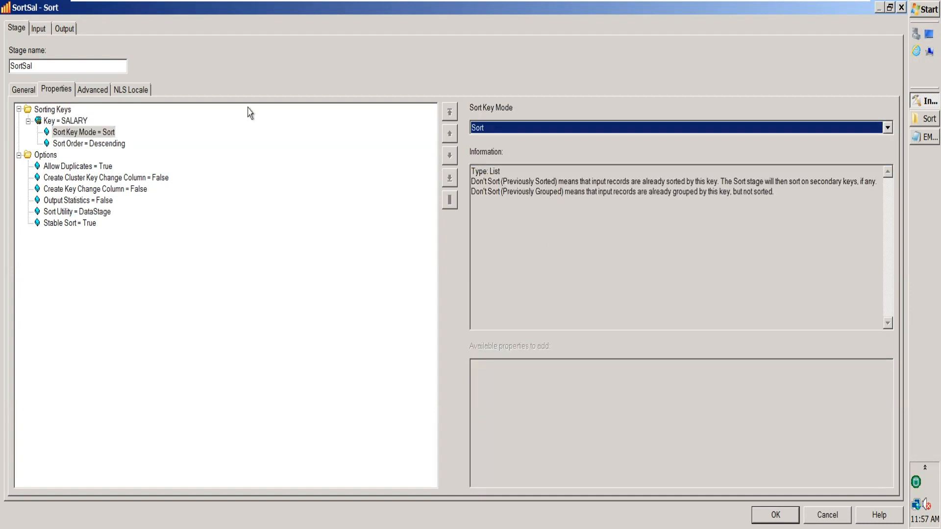
{"action": "left_click", "coordinate": [101, 144]}
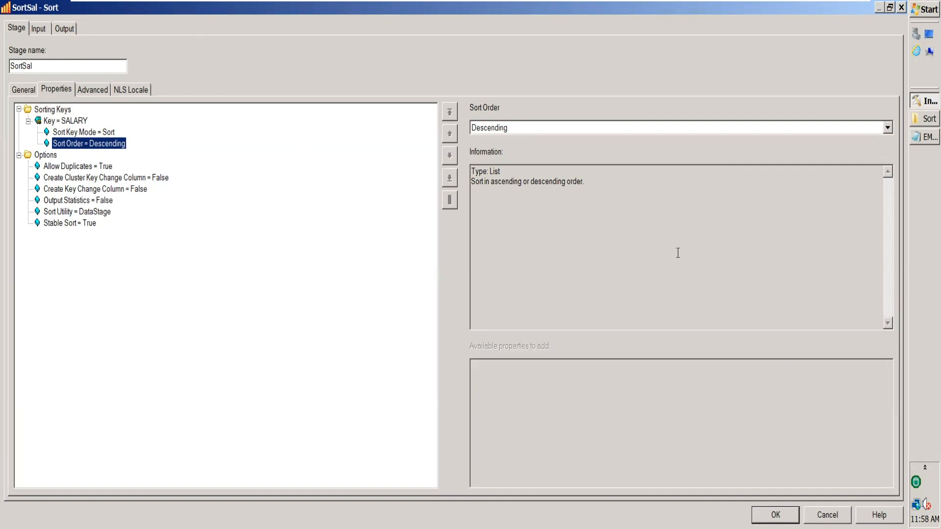
{"action": "key", "text": "Return"}
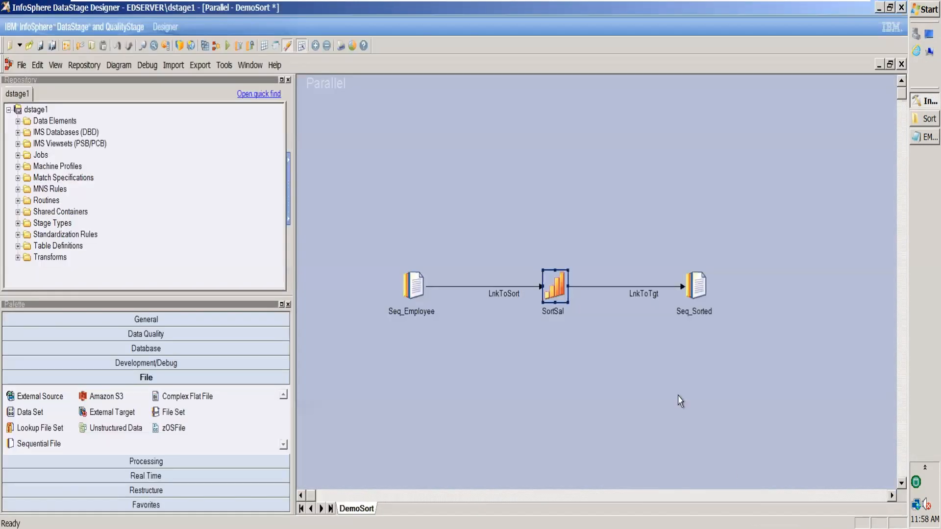
Set the Seq_Sorted target file to C:\Users\student\Desktop\March\Sort\Sorted_Salary.txt and check its cleanup and column-name options.
{"action": "double_click", "coordinate": [693, 294]}
{"action": "left_click", "coordinate": [59, 121]}
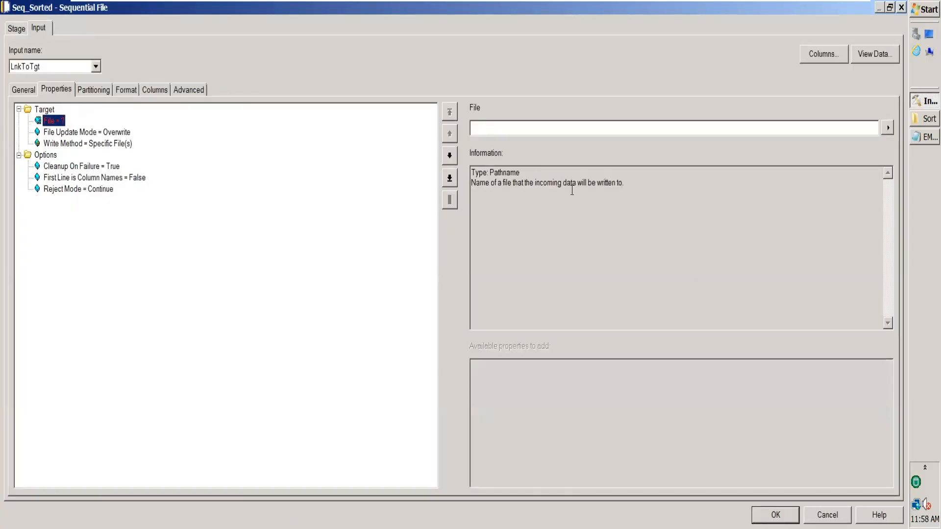
{"action": "left_click", "coordinate": [853, 128]}
{"action": "type", "text": "C:\\Users\\student\\Desktop\\March\\Sort"}
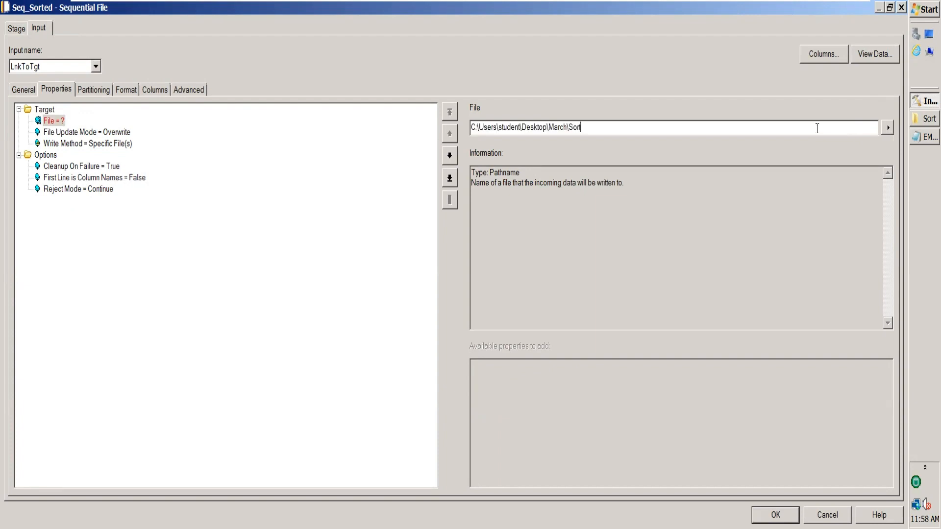
{"action": "type", "text": "\\Sorted_Salary.txt"}
{"action": "left_click", "coordinate": [103, 167]}
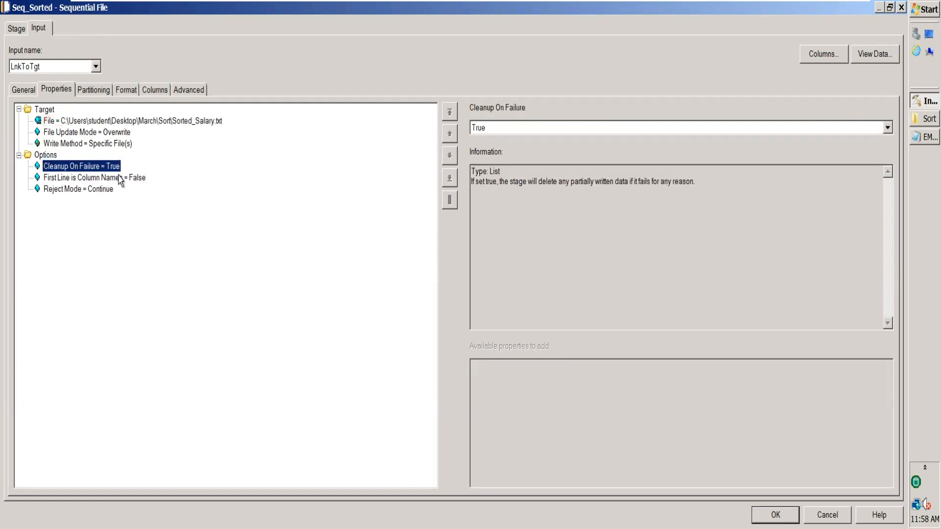
{"action": "left_click", "coordinate": [117, 177]}
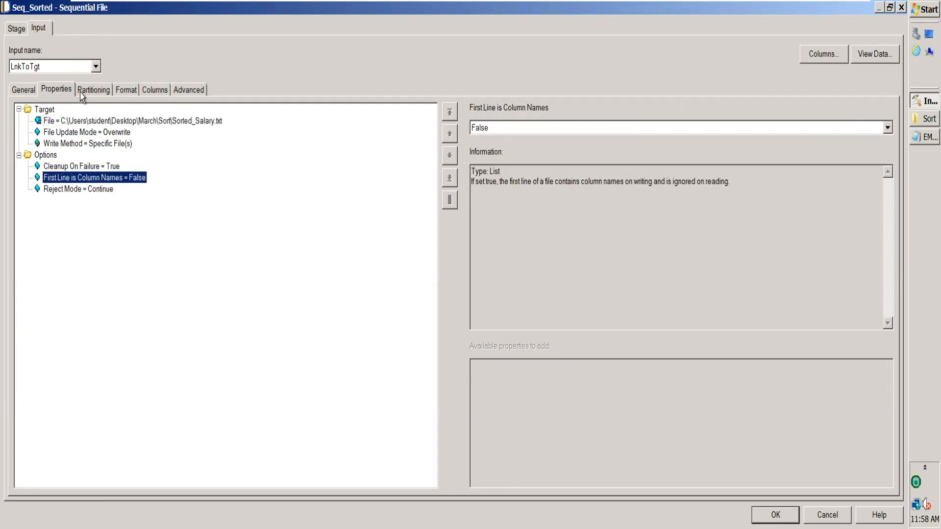
Set the Seq_Sorted field delimiter to | and the quote to none, check the incoming columns, and accept the stage configuration.
{"action": "left_click", "coordinate": [128, 91]}
{"action": "left_click", "coordinate": [91, 136]}
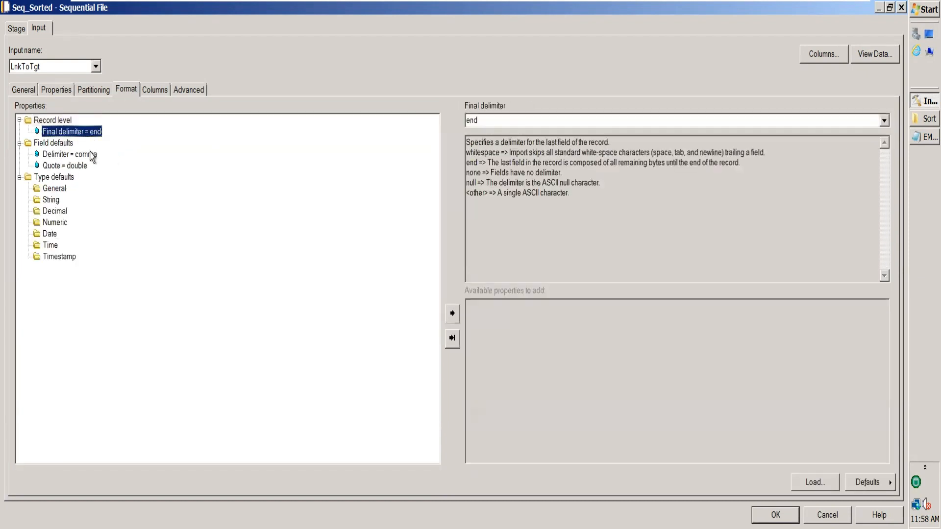
{"action": "left_click", "coordinate": [93, 155]}
{"action": "left_click", "coordinate": [493, 123]}
{"action": "type", "text": "|"}
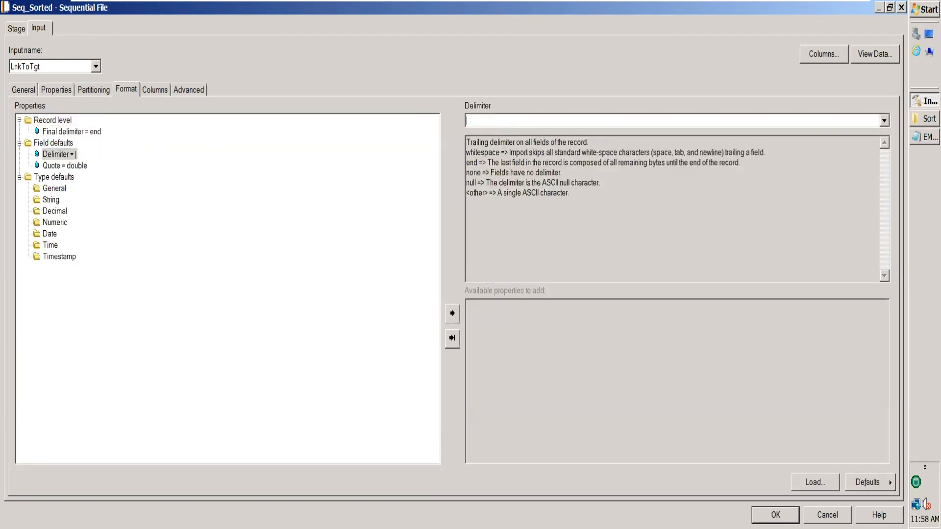
{"action": "left_click", "coordinate": [74, 167]}
{"action": "left_click", "coordinate": [884, 120]}
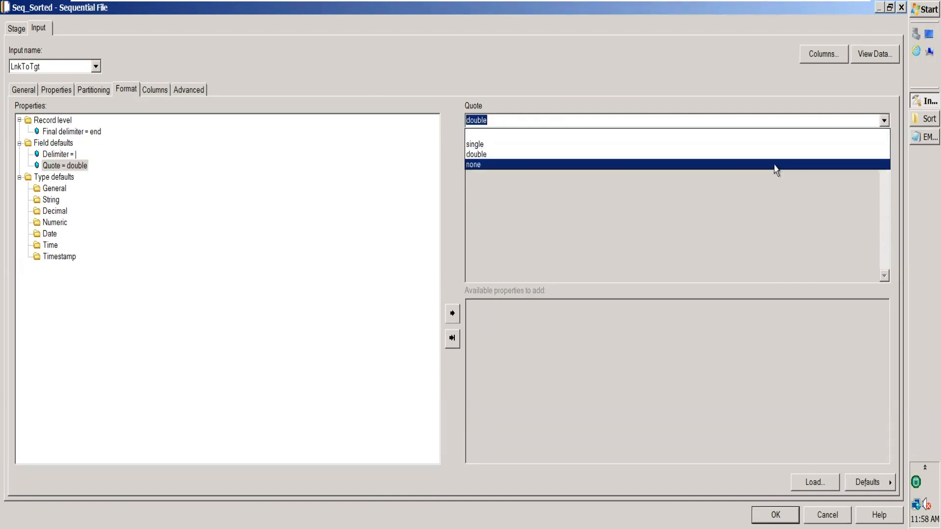
{"action": "left_click", "coordinate": [777, 165]}
{"action": "left_click", "coordinate": [154, 90]}
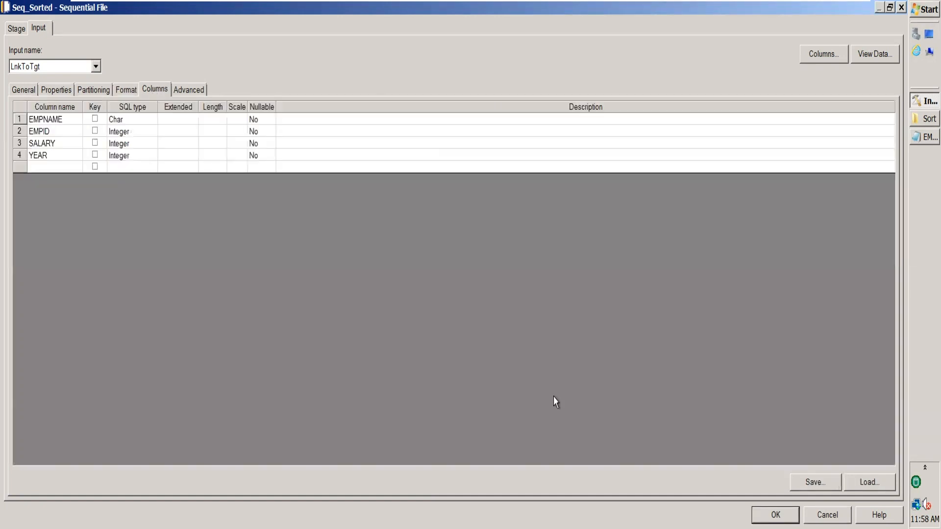
{"action": "left_click", "coordinate": [776, 515]}
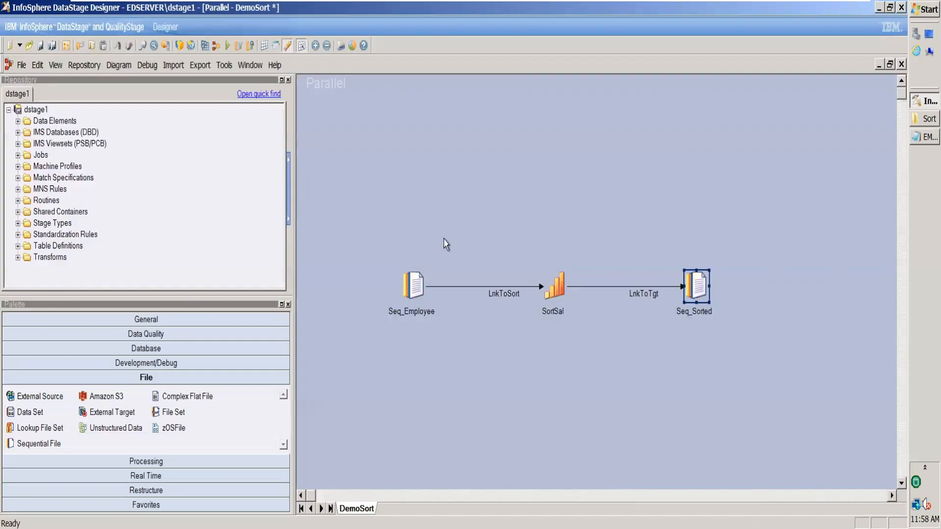
Compile the DemoSort job and run it with no warning limit.
{"action": "left_click", "coordinate": [205, 47]}
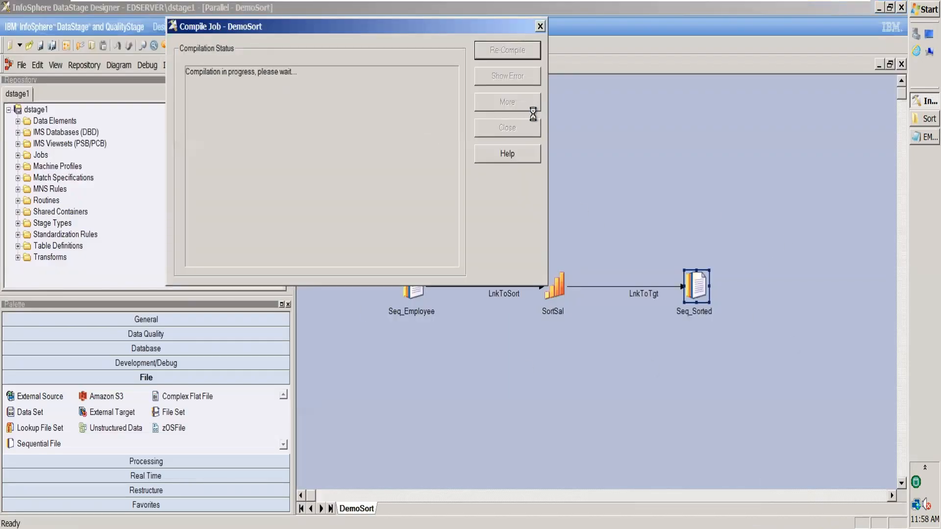
{"action": "left_click", "coordinate": [507, 127]}
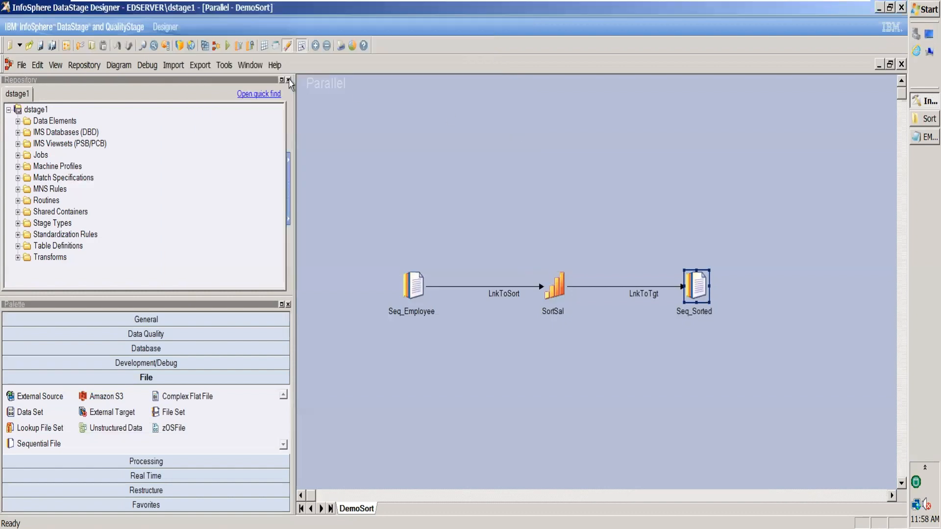
{"action": "left_click", "coordinate": [227, 46]}
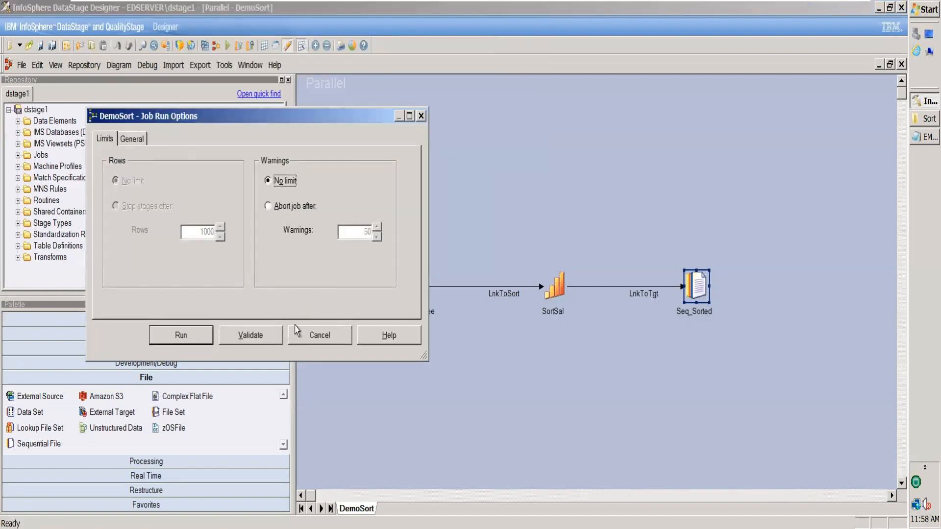
{"action": "left_click", "coordinate": [182, 335]}
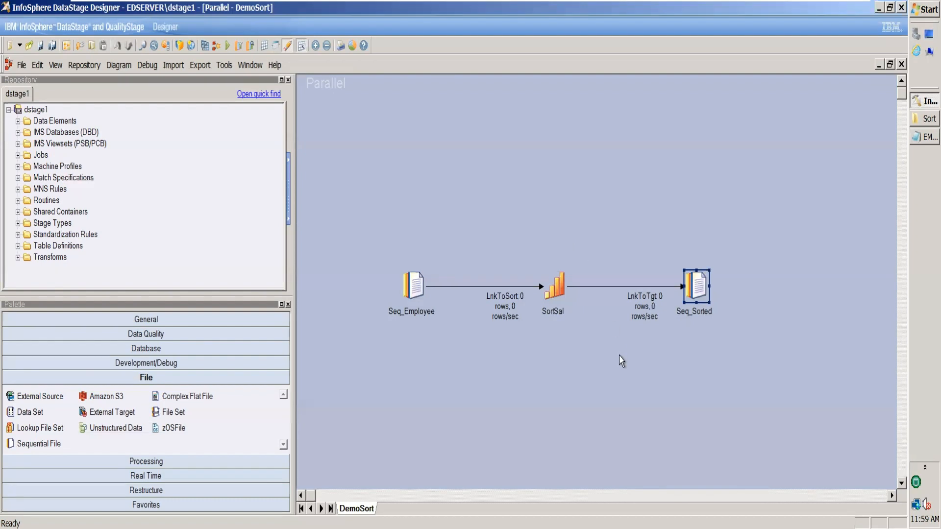
{"action": "left_click", "coordinate": [730, 372]}
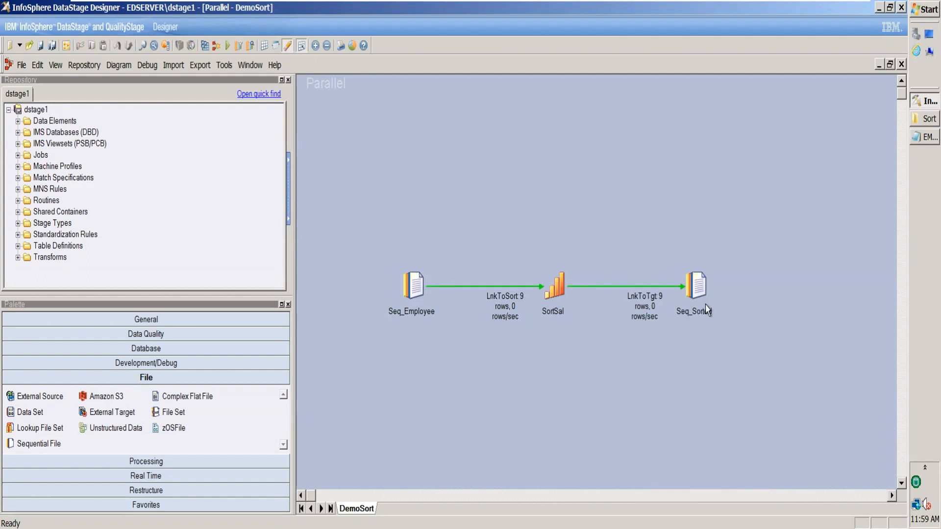
Open the generated Sorted_Salary.txt from the Sort folder in a maximized Notepad window and examine the record order.
{"action": "left_click", "coordinate": [915, 124]}
{"action": "left_click", "coordinate": [237, 149]}
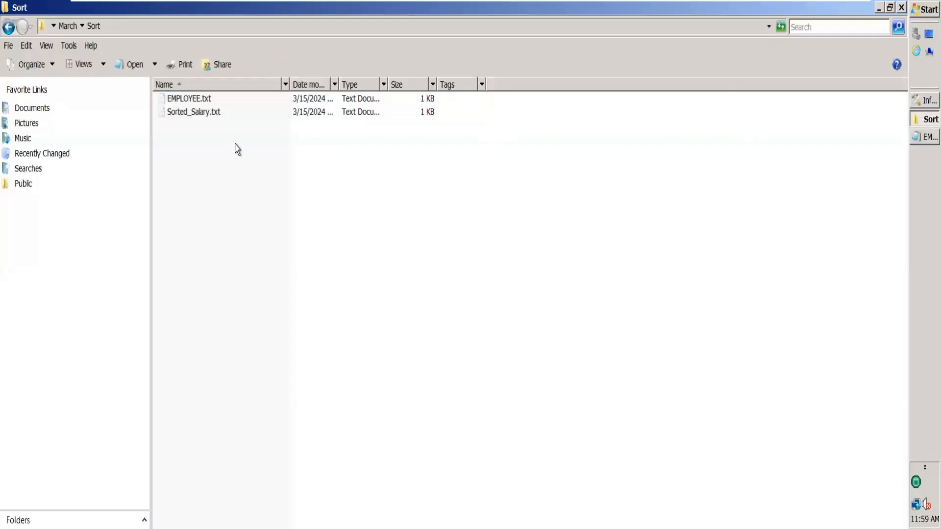
{"action": "left_click", "coordinate": [206, 114]}
{"action": "double_click", "coordinate": [205, 113]}
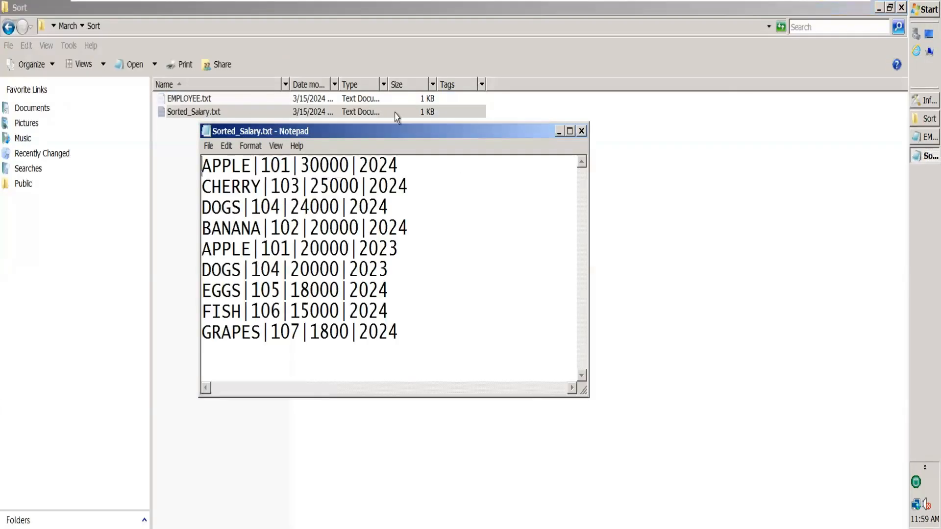
{"action": "left_click", "coordinate": [570, 130]}
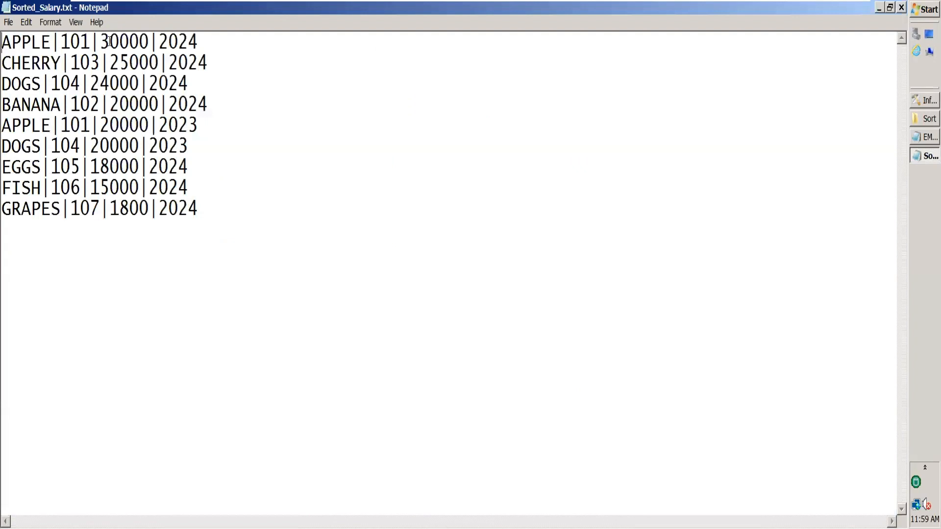
Compare the salary values record by record in Sorted_Salary.txt, from the first row to the last.
{"action": "left_click", "coordinate": [90, 42]}
{"action": "left_click", "coordinate": [158, 41], "text": "shift"}
{"action": "left_click", "coordinate": [3, 62]}
{"action": "left_click", "coordinate": [207, 62], "text": "shift"}
{"action": "left_click_drag", "start_coordinate": [90, 83], "coordinate": [171, 88]}
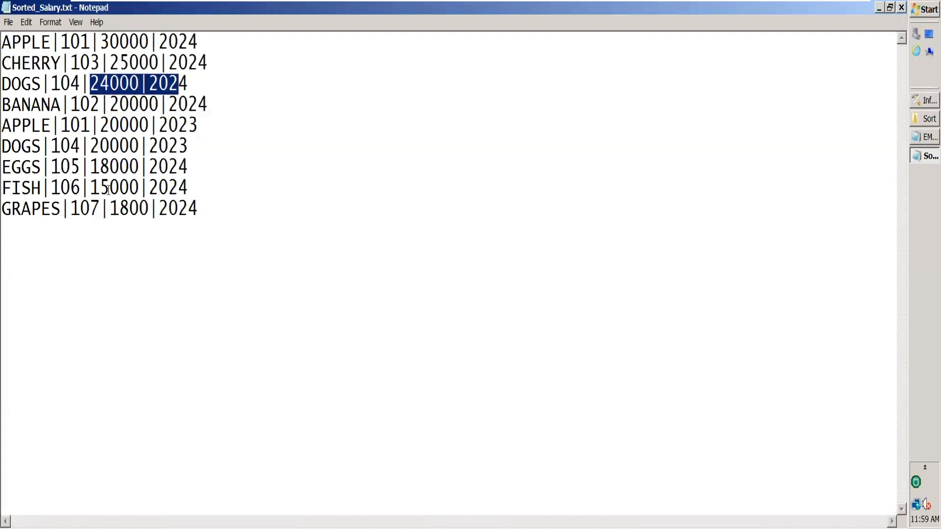
{"action": "left_click", "coordinate": [221, 210]}
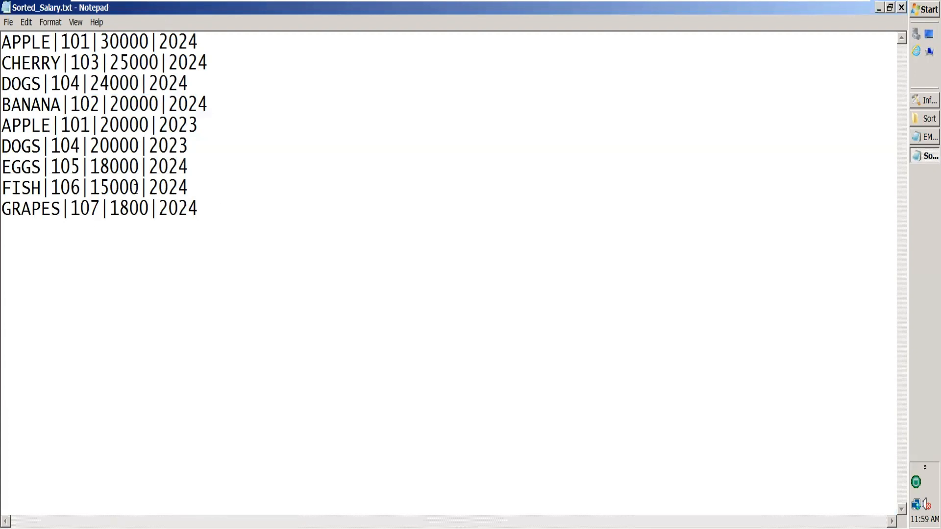
{"action": "left_click_drag", "start_coordinate": [148, 189], "coordinate": [85, 195]}
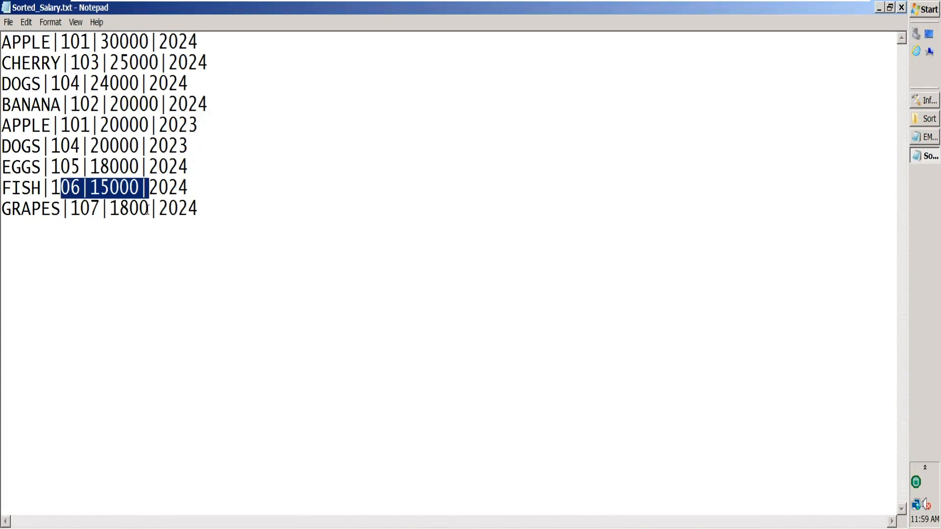
{"action": "left_click_drag", "start_coordinate": [149, 209], "coordinate": [110, 209]}
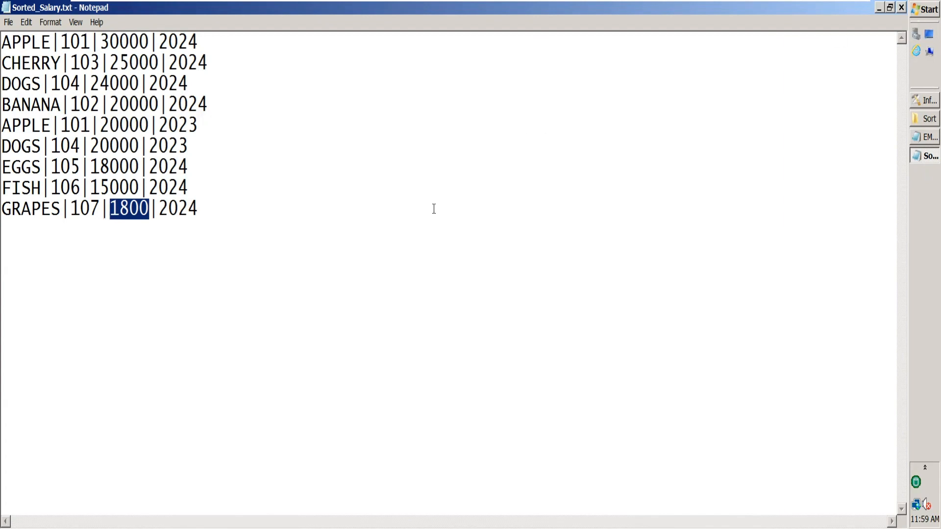
{"action": "left_click_drag", "start_coordinate": [206, 209], "coordinate": [2, 42]}
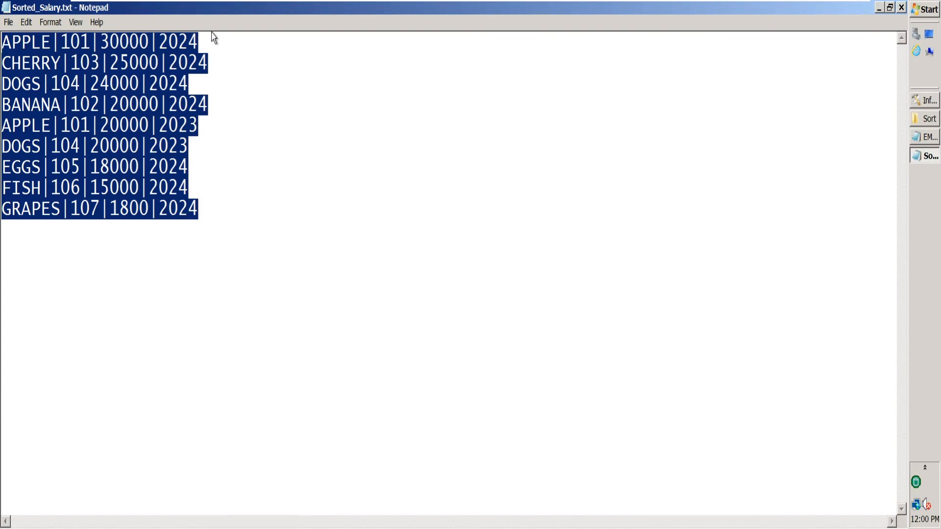
Examine the employee ID and salary in the first APPLE record of Sorted_Salary.txt, and close the file.
{"action": "left_click", "coordinate": [92, 146]}
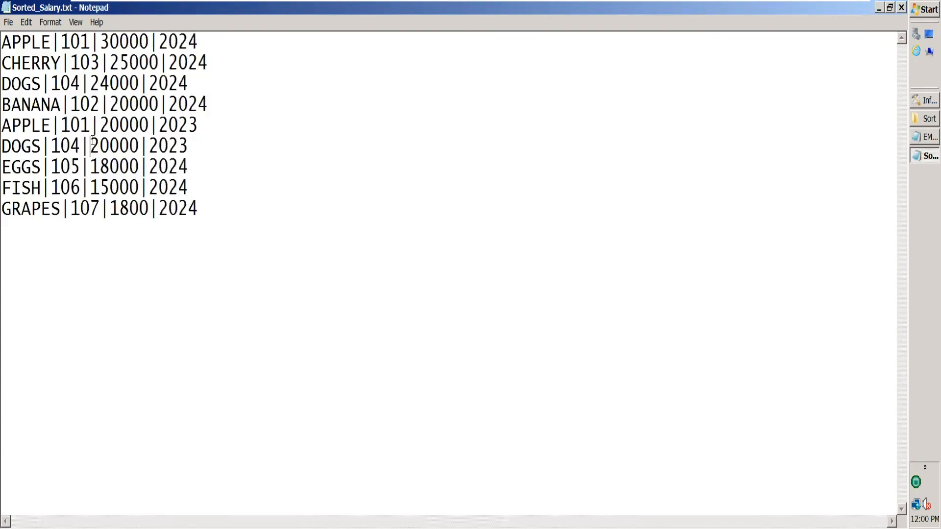
{"action": "double_click", "coordinate": [42, 42]}
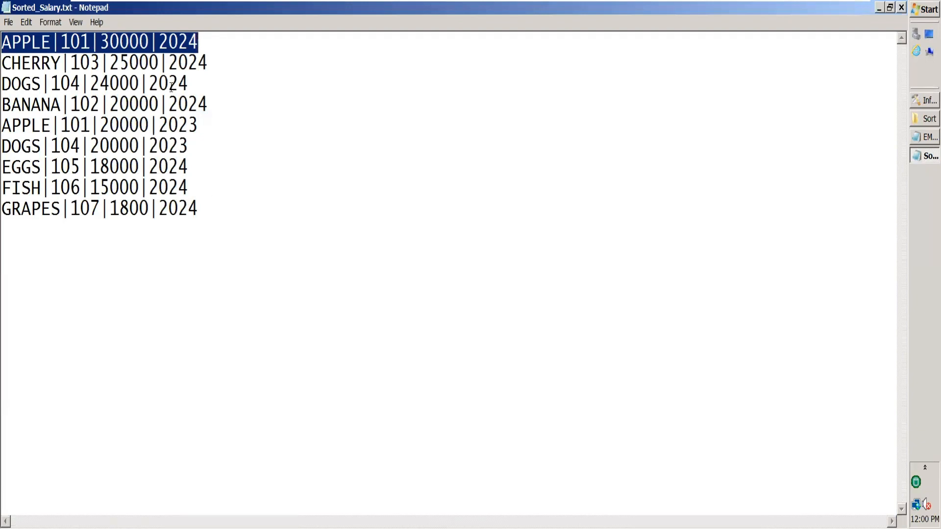
{"action": "left_click_drag", "start_coordinate": [100, 42], "coordinate": [62, 32]}
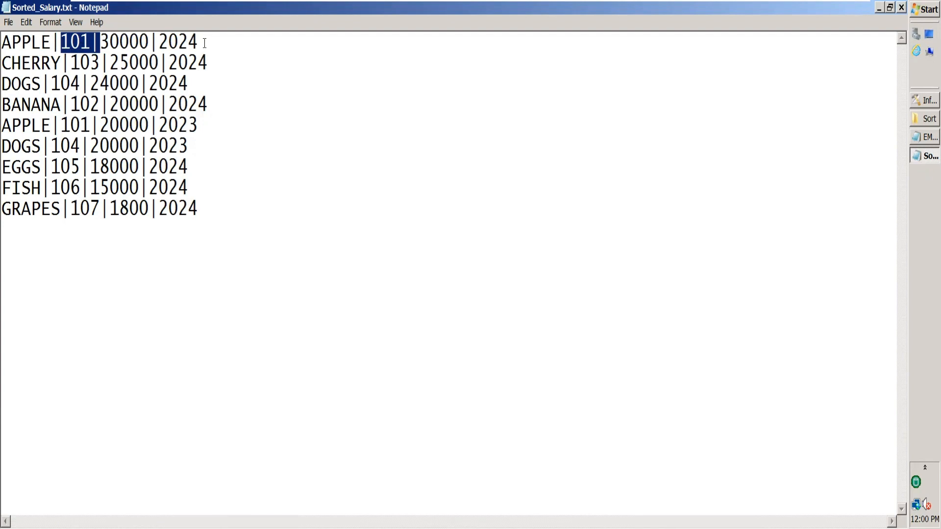
{"action": "double_click", "coordinate": [121, 40]}
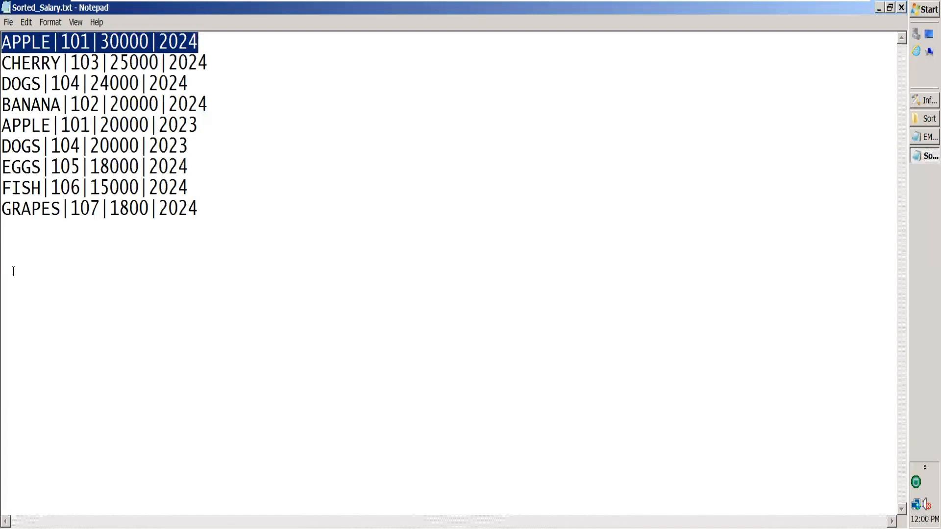
{"action": "double_click", "coordinate": [77, 43]}
{"action": "left_click", "coordinate": [901, 7]}
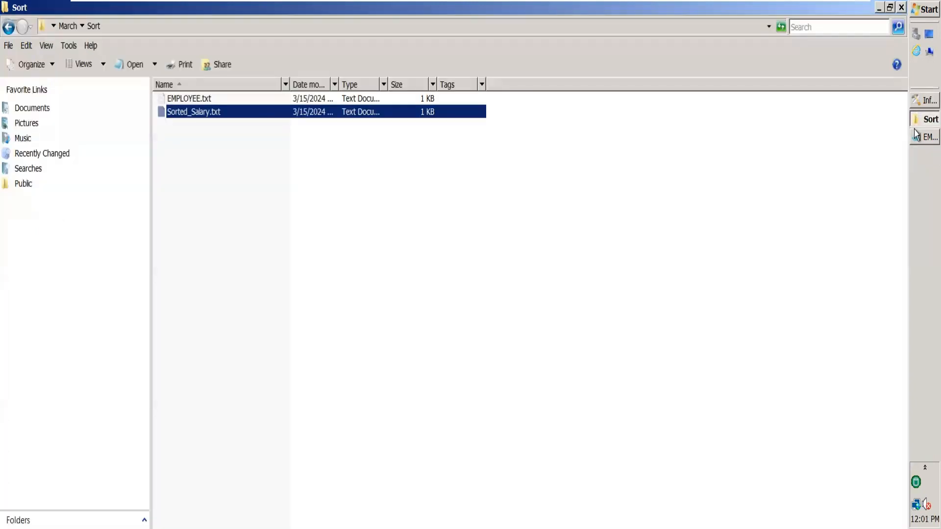
In DataStage Designer, add EMPID as a sorting key ahead of SALARY in the SortSal stage and review both keys.
{"action": "left_click", "coordinate": [922, 101]}
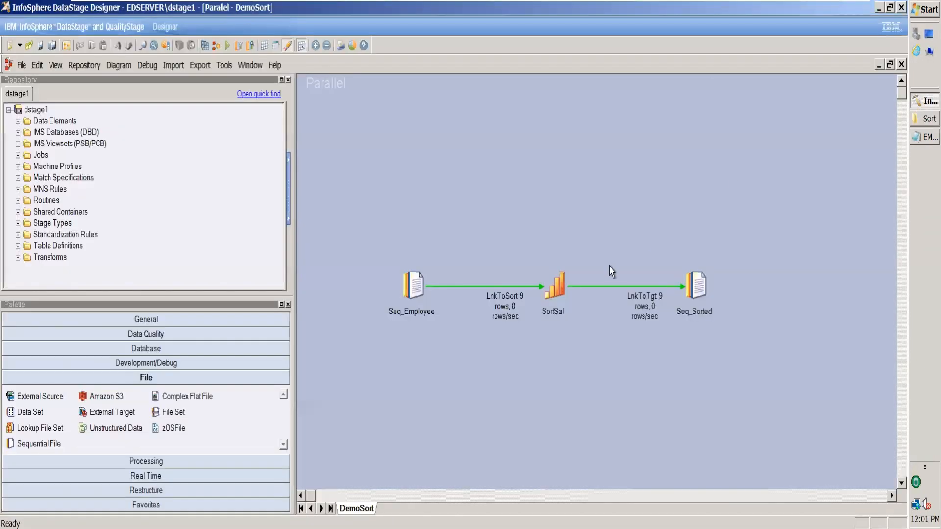
{"action": "double_click", "coordinate": [559, 281]}
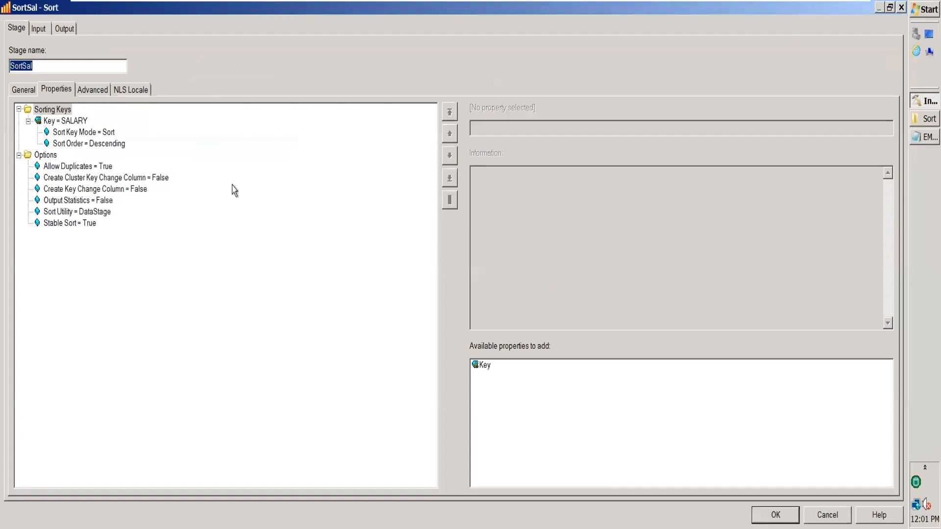
{"action": "left_click", "coordinate": [86, 122]}
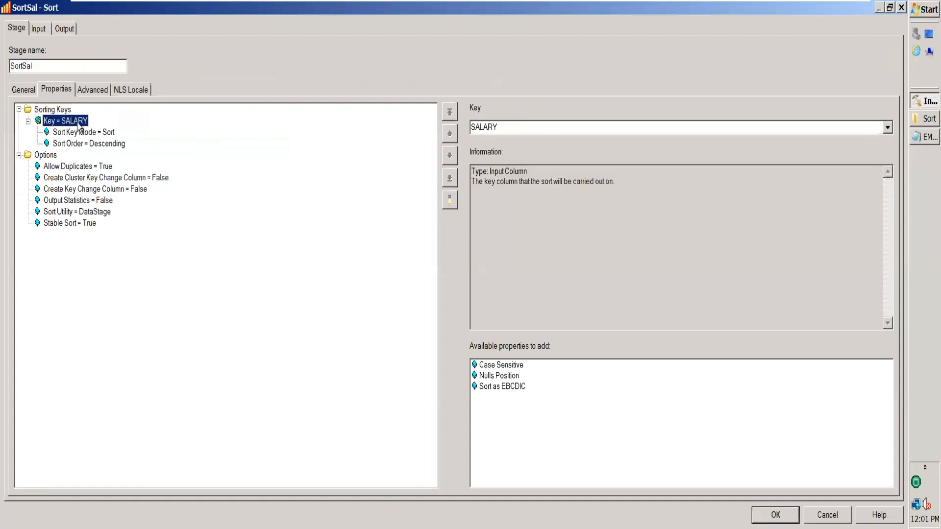
{"action": "left_click", "coordinate": [54, 113]}
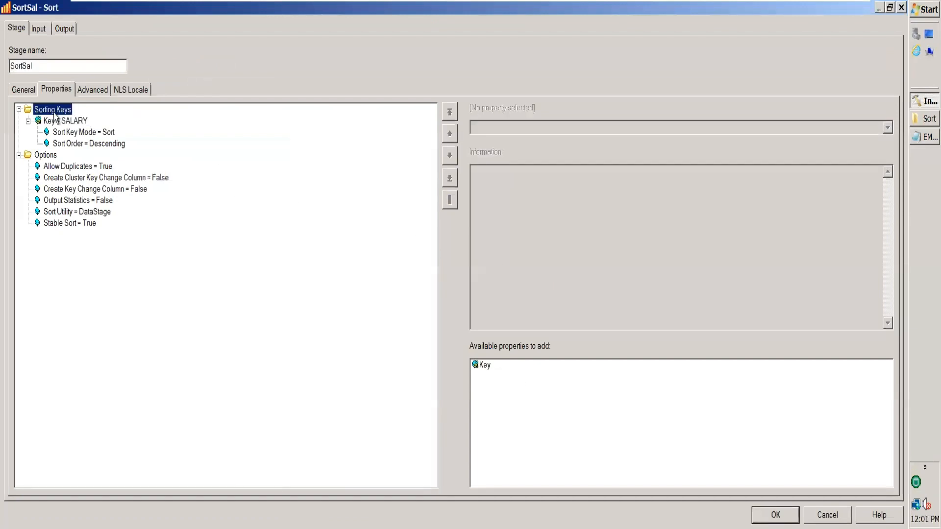
{"action": "left_click", "coordinate": [483, 365]}
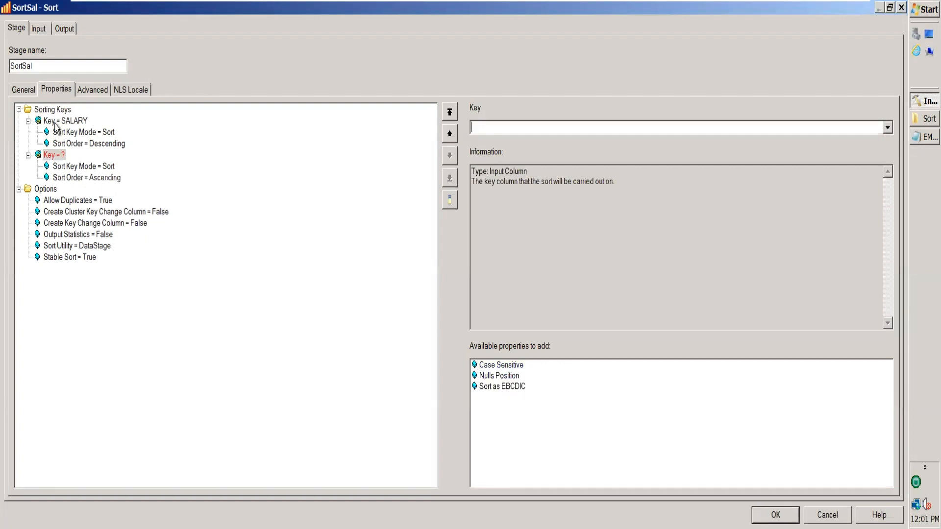
{"action": "left_click_drag", "start_coordinate": [58, 123], "coordinate": [47, 172]}
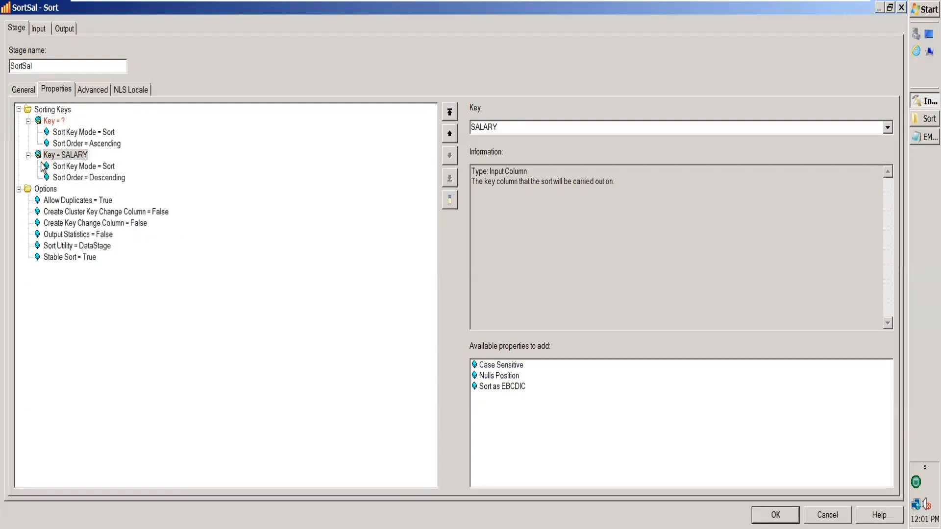
{"action": "left_click", "coordinate": [57, 121]}
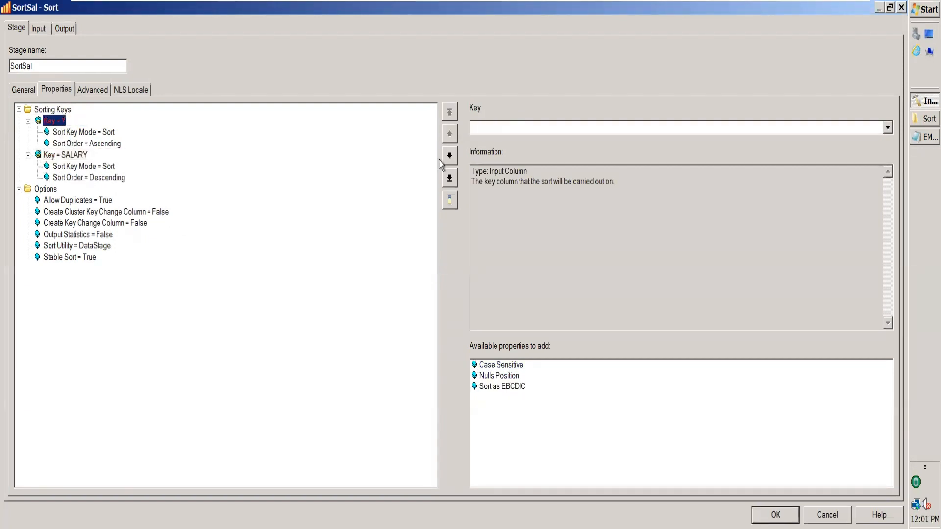
{"action": "left_click", "coordinate": [887, 127]}
{"action": "left_click", "coordinate": [591, 142]}
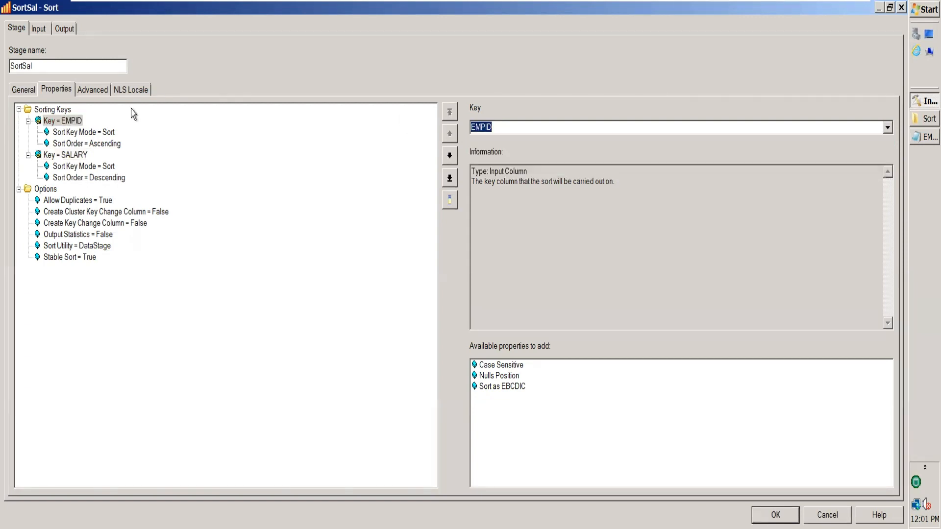
{"action": "left_click", "coordinate": [79, 133]}
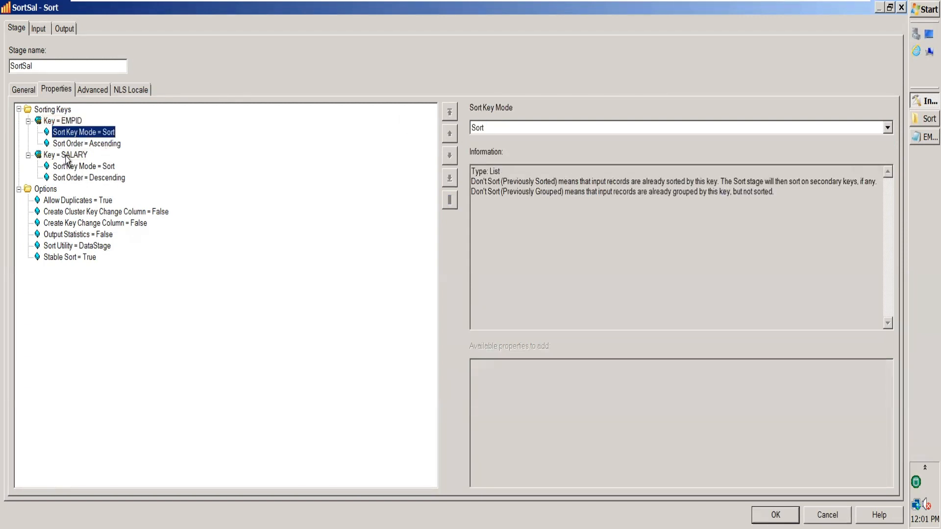
{"action": "left_click", "coordinate": [69, 156]}
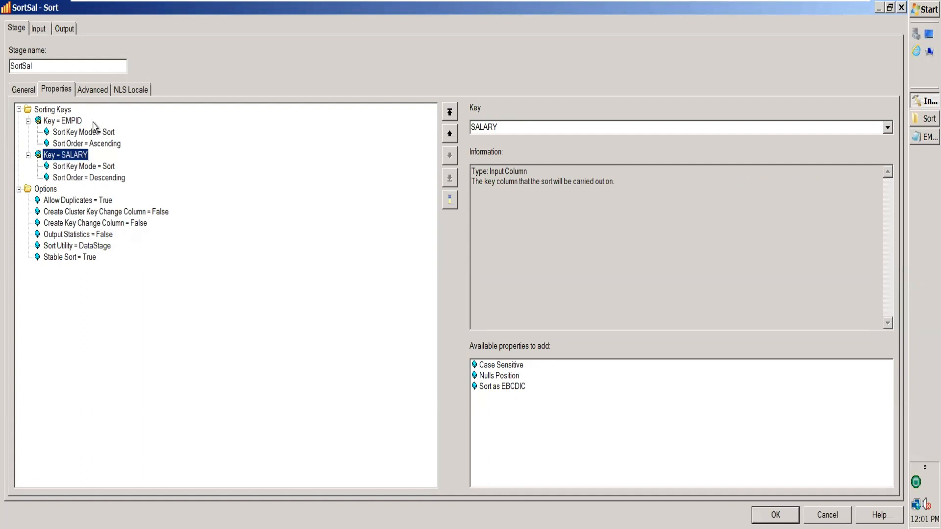
Set the Allow Duplicates option of SortSal to False and switch it back to True.
{"action": "left_click", "coordinate": [77, 203]}
{"action": "left_click", "coordinate": [887, 127]}
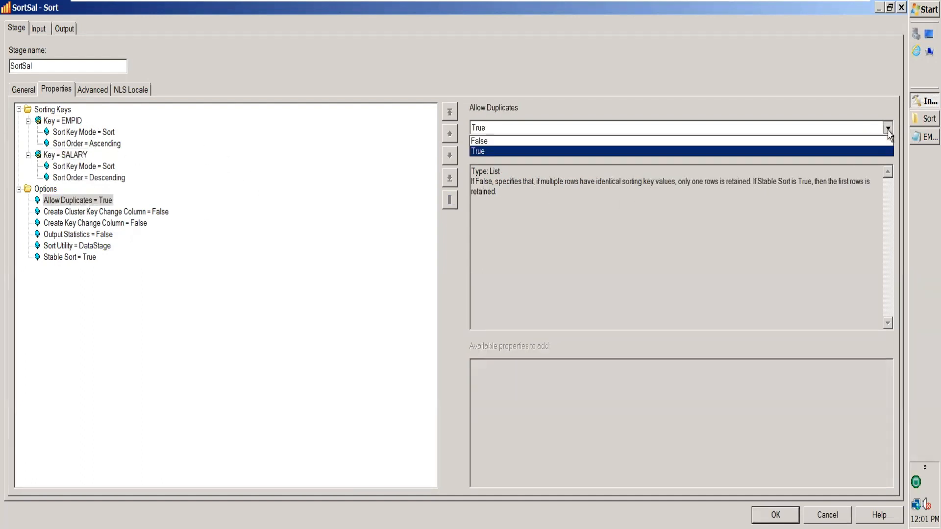
{"action": "left_click", "coordinate": [823, 143]}
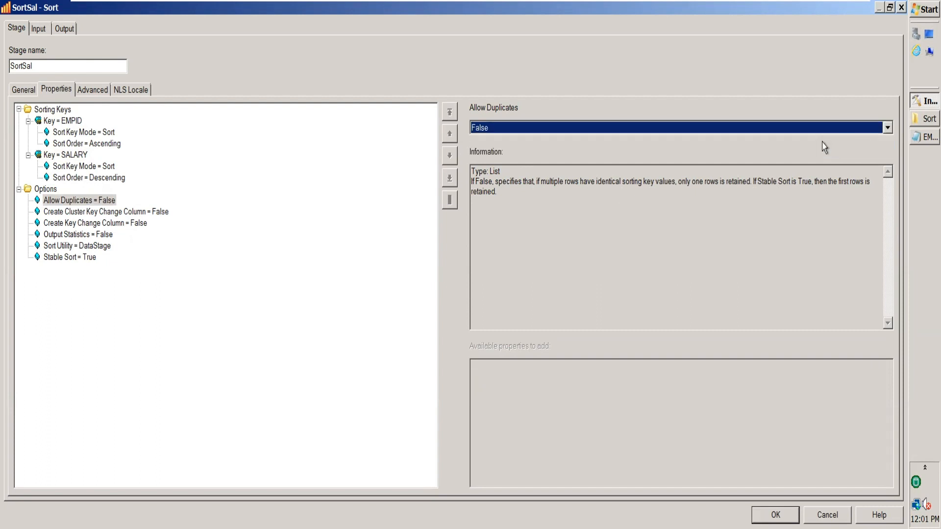
{"action": "left_click", "coordinate": [394, 199]}
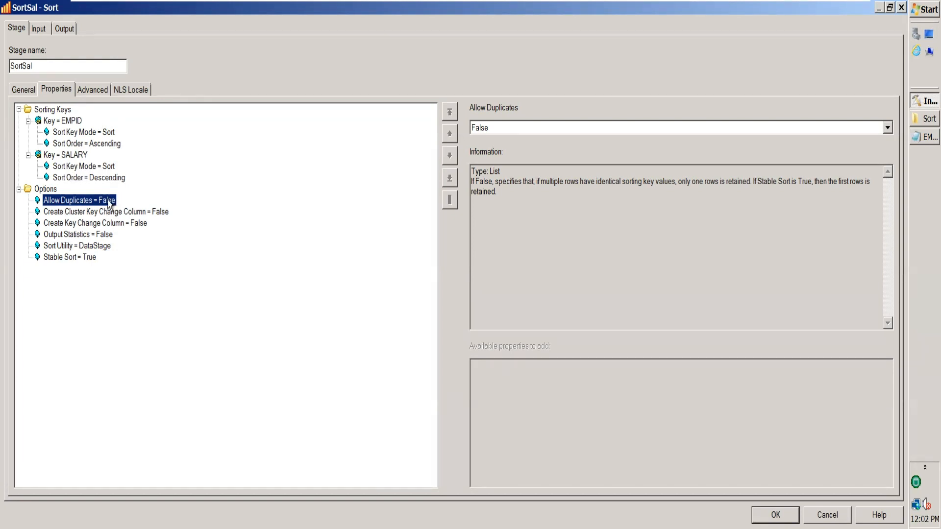
{"action": "left_click", "coordinate": [888, 128]}
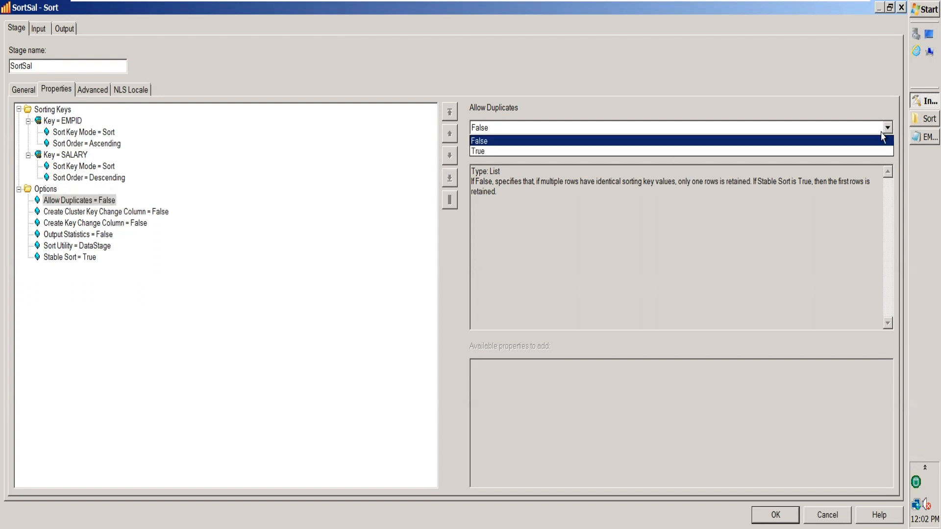
{"action": "left_click", "coordinate": [857, 152]}
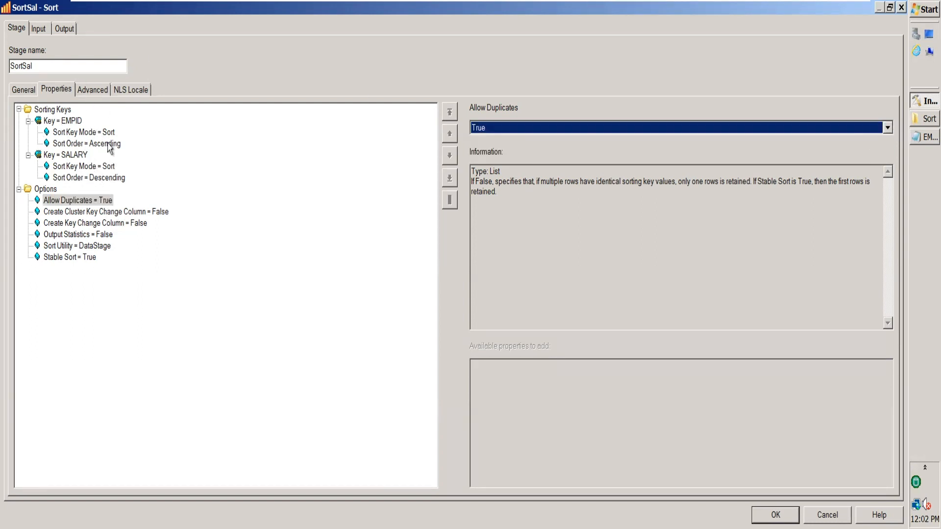
Accept the SortSal configuration, and compile and run the DemoSort job with no warning limit.
{"action": "left_click", "coordinate": [108, 204]}
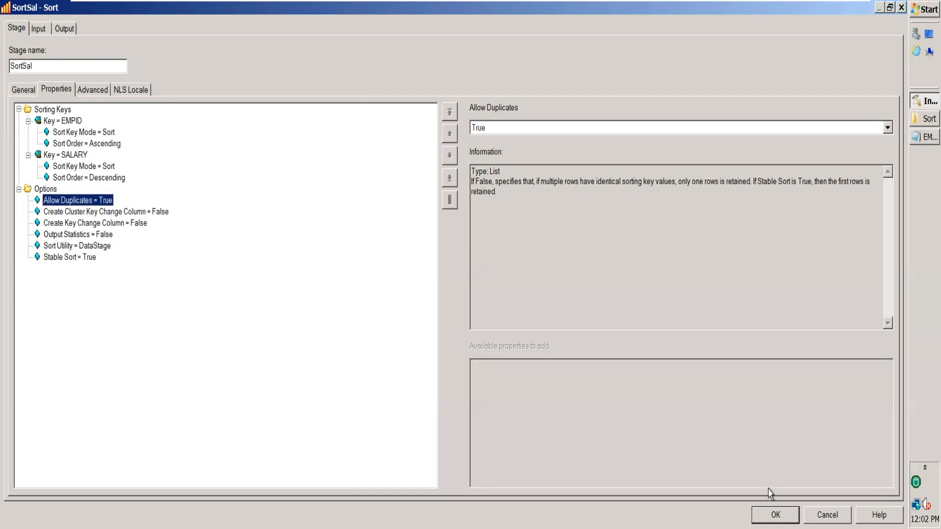
{"action": "left_click", "coordinate": [775, 515]}
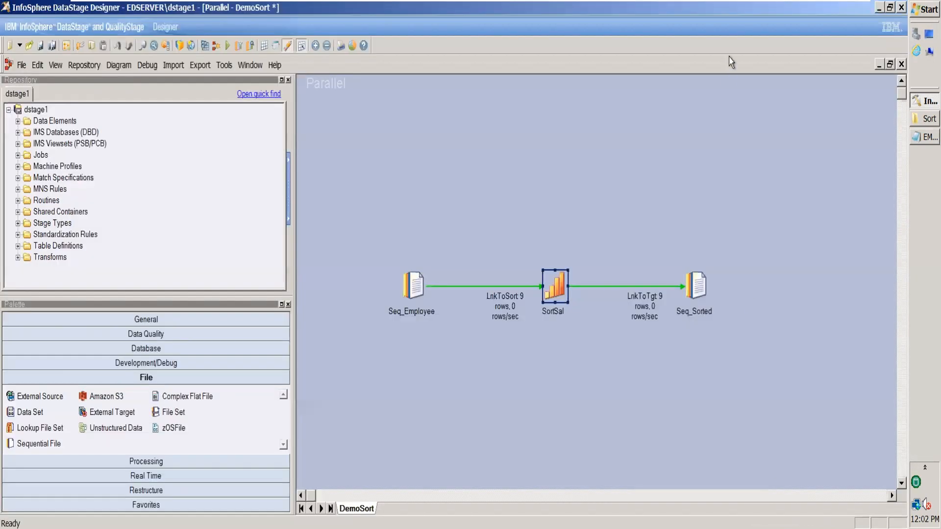
{"action": "left_click", "coordinate": [202, 48]}
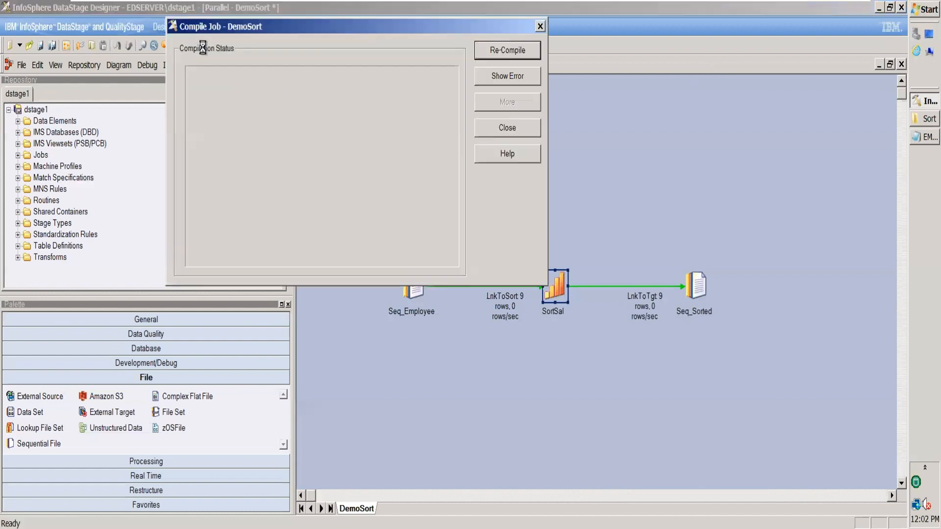
{"action": "left_click", "coordinate": [512, 135]}
{"action": "left_click", "coordinate": [228, 46]}
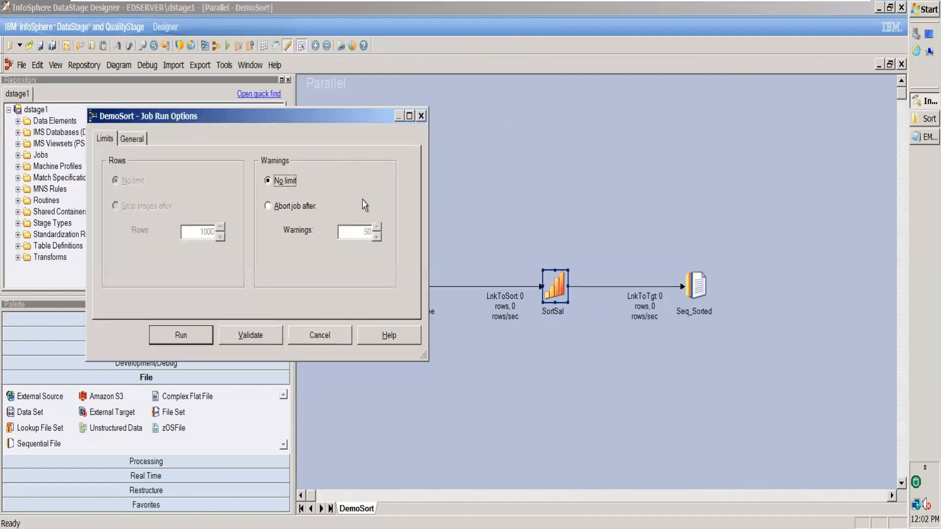
{"action": "left_click", "coordinate": [194, 329]}
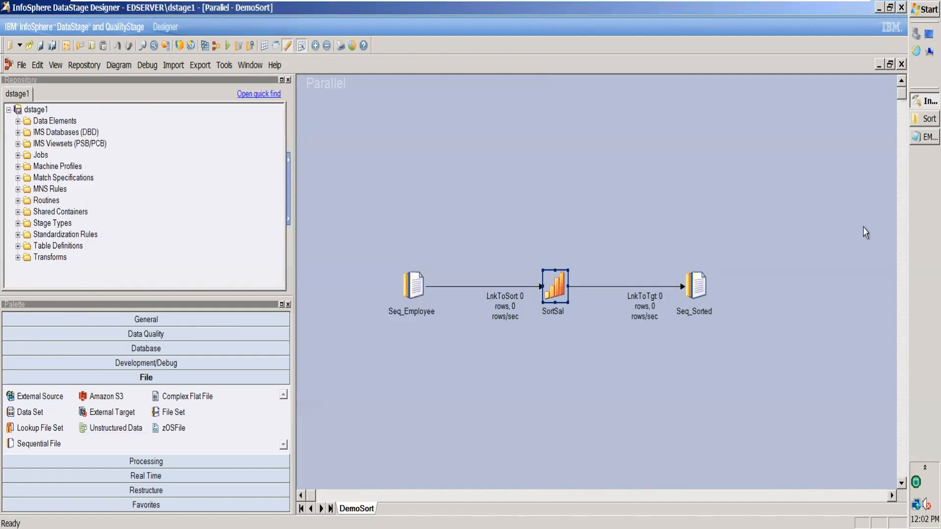
Close EMPLOYEE.txt and open the regenerated Sorted_Salary.txt from the Sort folder to examine its record order.
{"action": "left_click", "coordinate": [922, 138]}
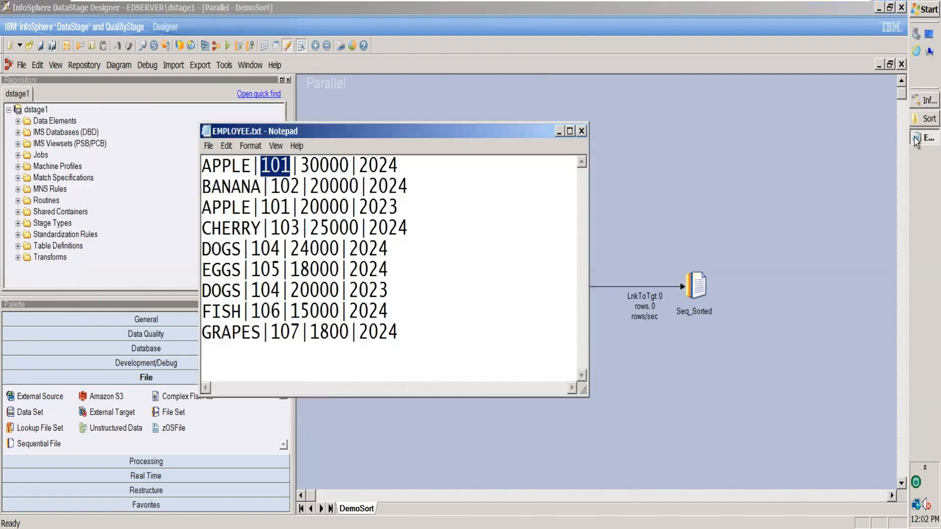
{"action": "left_click", "coordinate": [582, 131]}
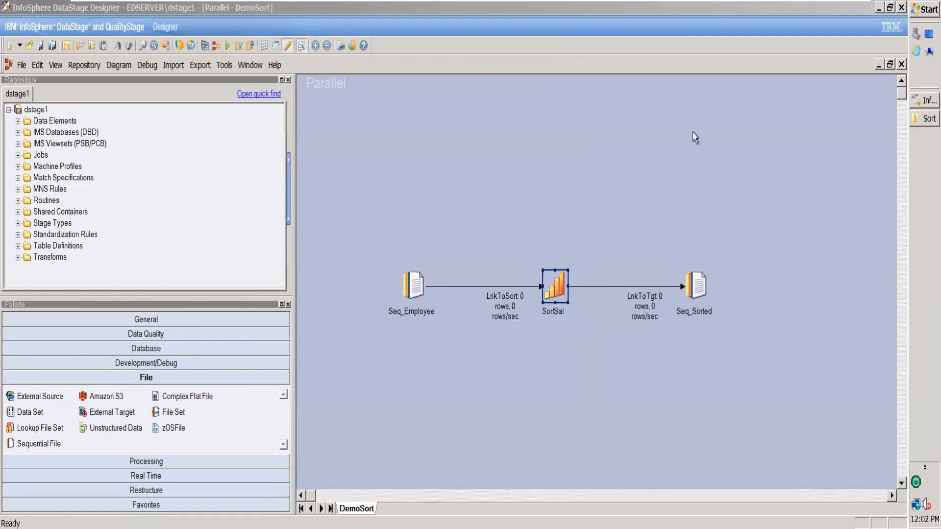
{"action": "left_click", "coordinate": [917, 119]}
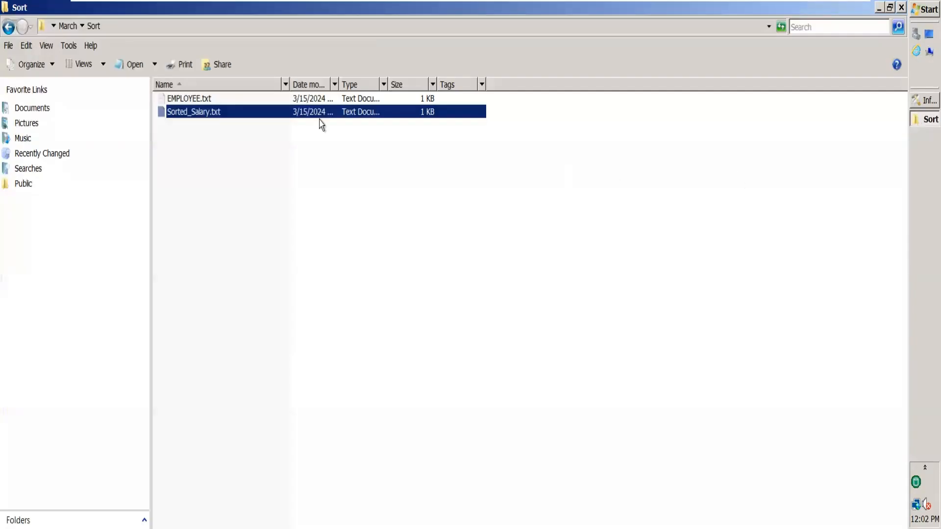
{"action": "double_click", "coordinate": [234, 114]}
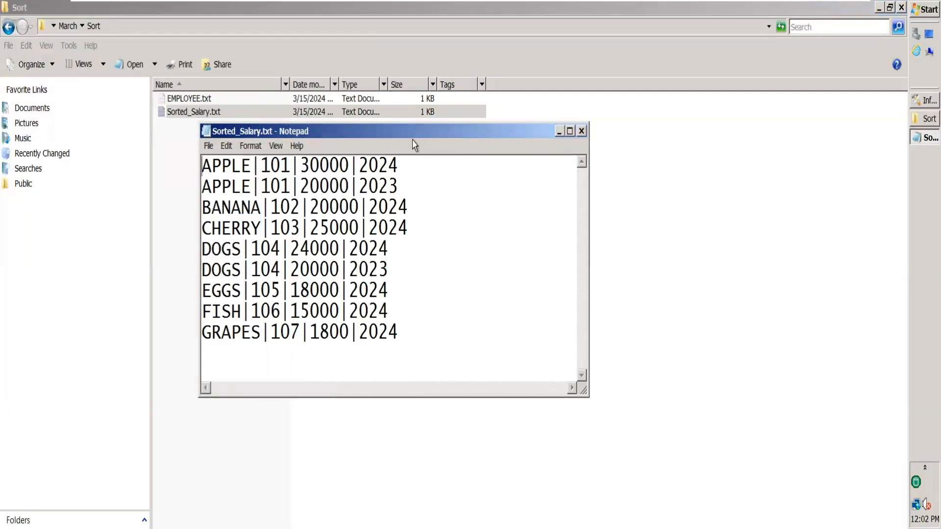
{"action": "left_click_drag", "start_coordinate": [424, 131], "coordinate": [595, 113]}
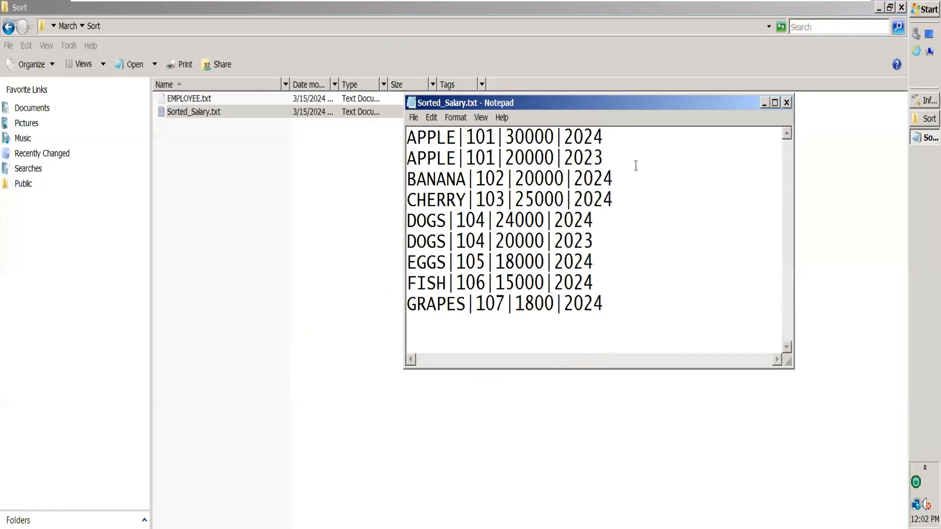
Compare the two APPLE records with EMPID 101 in Sorted_Salary.txt by salary and year.
{"action": "double_click", "coordinate": [525, 157]}
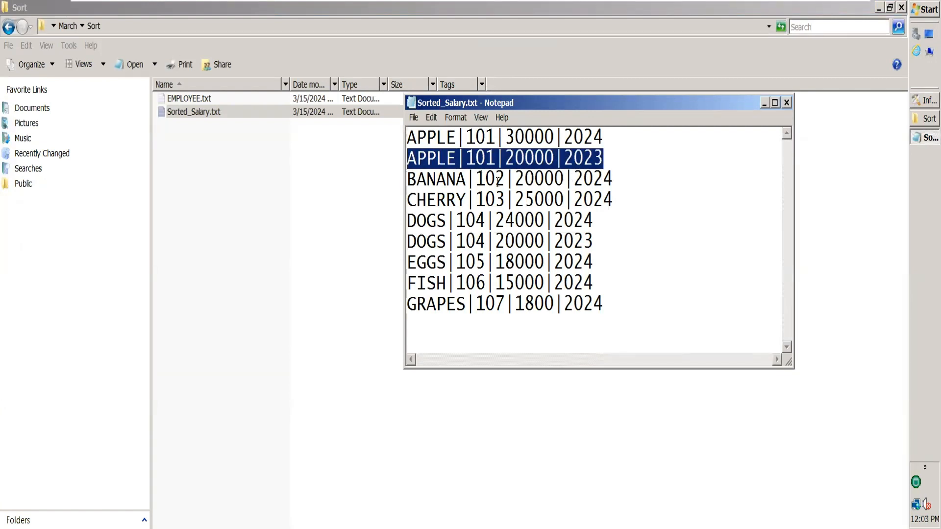
{"action": "left_click", "coordinate": [478, 138]}
{"action": "key", "text": "Home"}
{"action": "key", "text": "shift+End"}
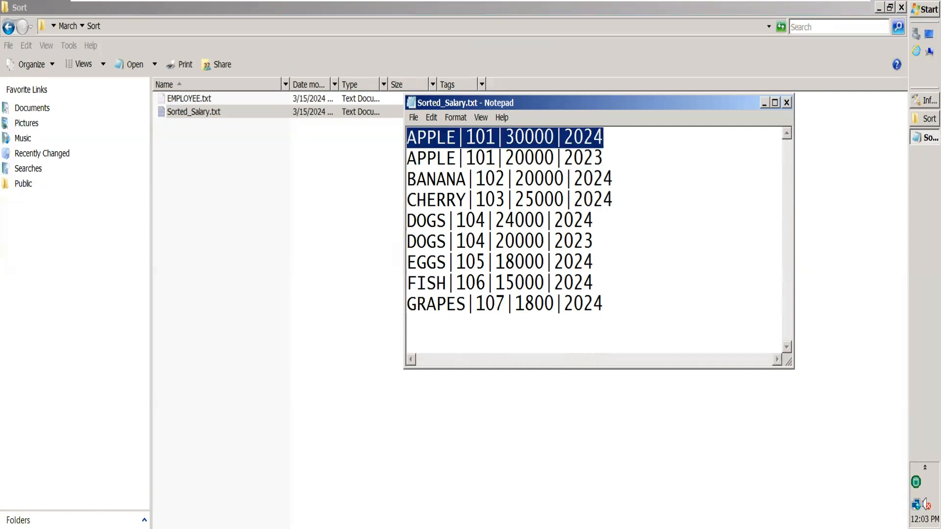
{"action": "left_click", "coordinate": [530, 137]}
{"action": "key", "text": "Home"}
{"action": "key", "text": "shift+End"}
{"action": "left_click", "coordinate": [482, 136]}
{"action": "key", "text": "Home"}
{"action": "key", "text": "shift+End"}
{"action": "left_click", "coordinate": [482, 136]}
{"action": "left_click_drag", "start_coordinate": [465, 137], "coordinate": [486, 137]}
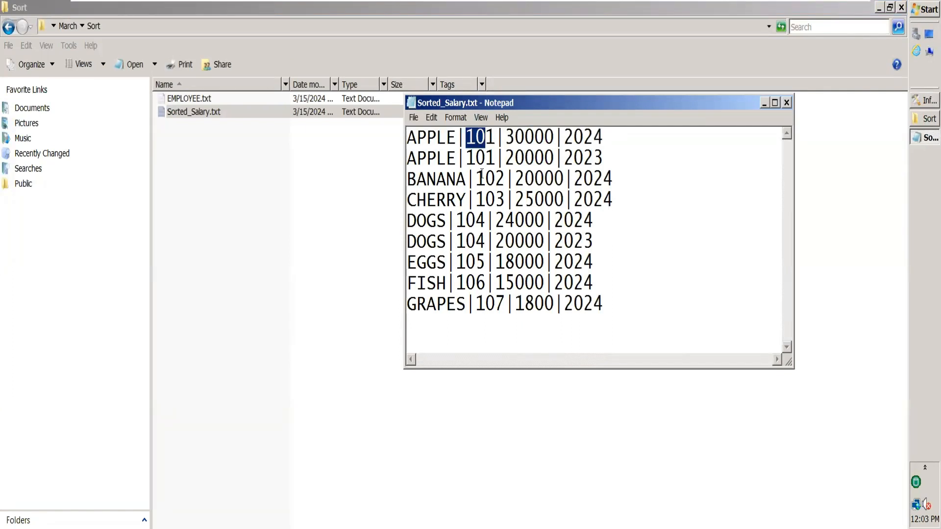
Check the EMPID order and the repeated DOGS and APPLE records in Sorted_Salary.txt, and close the file.
{"action": "left_click_drag", "start_coordinate": [476, 179], "coordinate": [489, 209]}
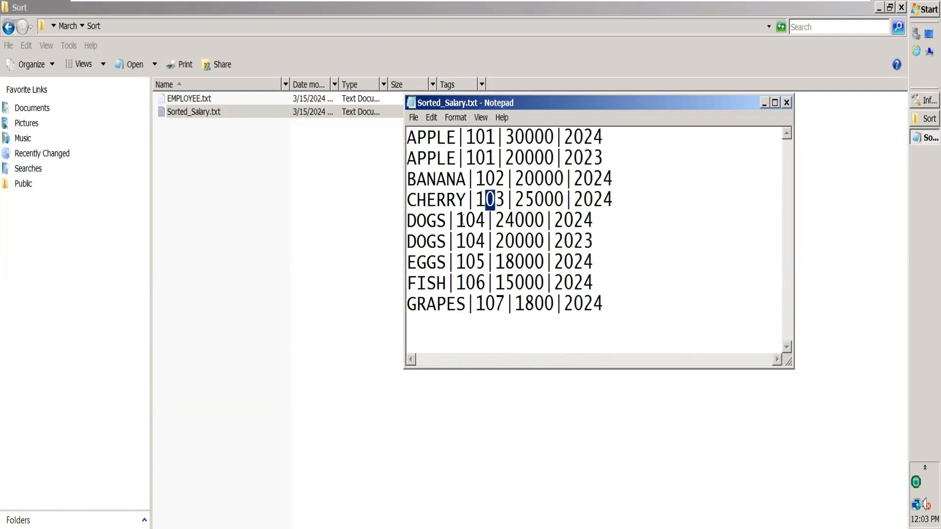
{"action": "left_click_drag", "start_coordinate": [592, 241], "coordinate": [407, 221]}
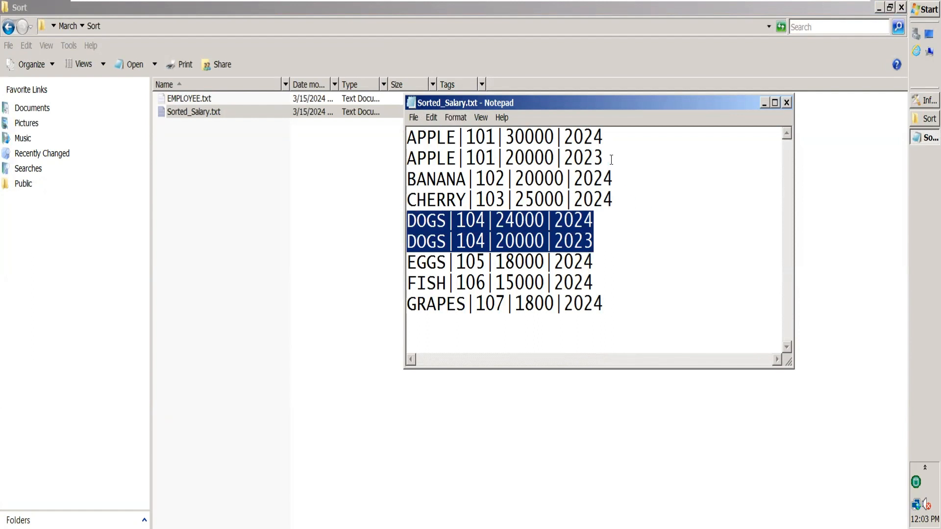
{"action": "left_click_drag", "start_coordinate": [612, 160], "coordinate": [412, 139]}
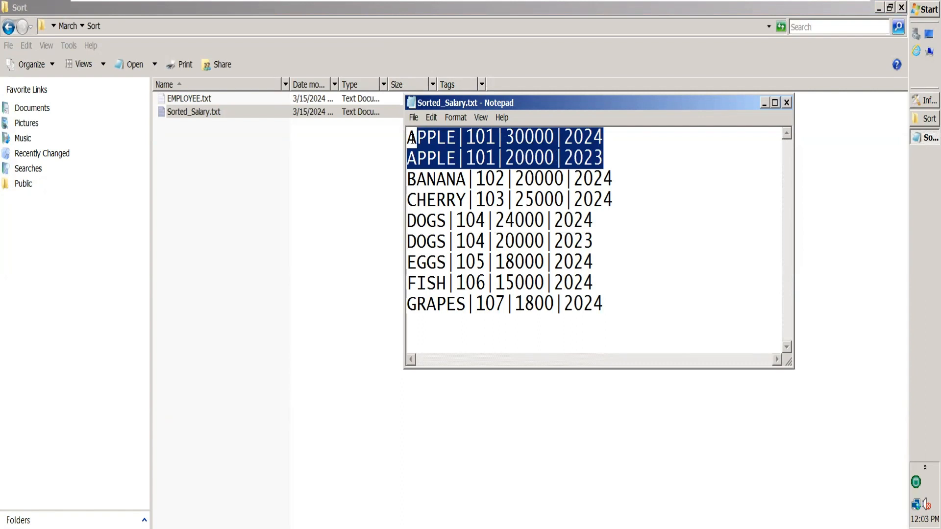
{"action": "double_click", "coordinate": [537, 159]}
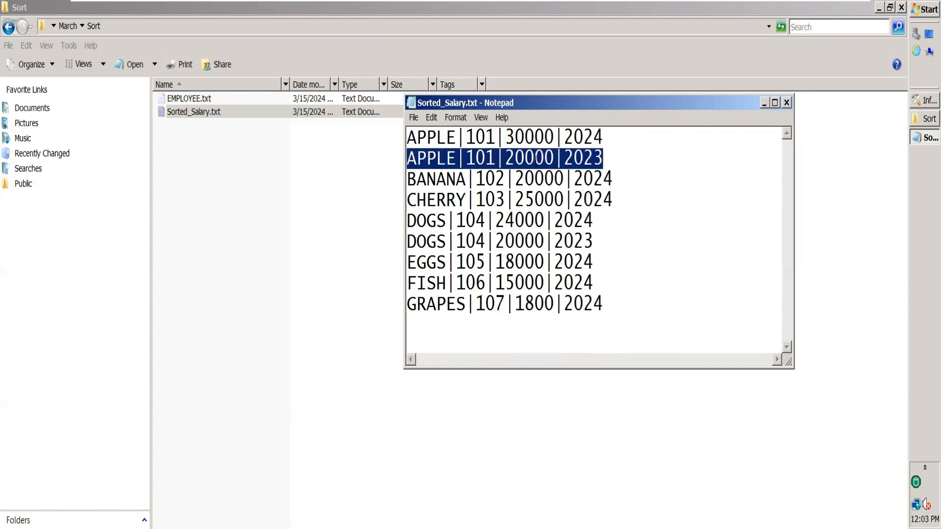
{"action": "double_click", "coordinate": [545, 200]}
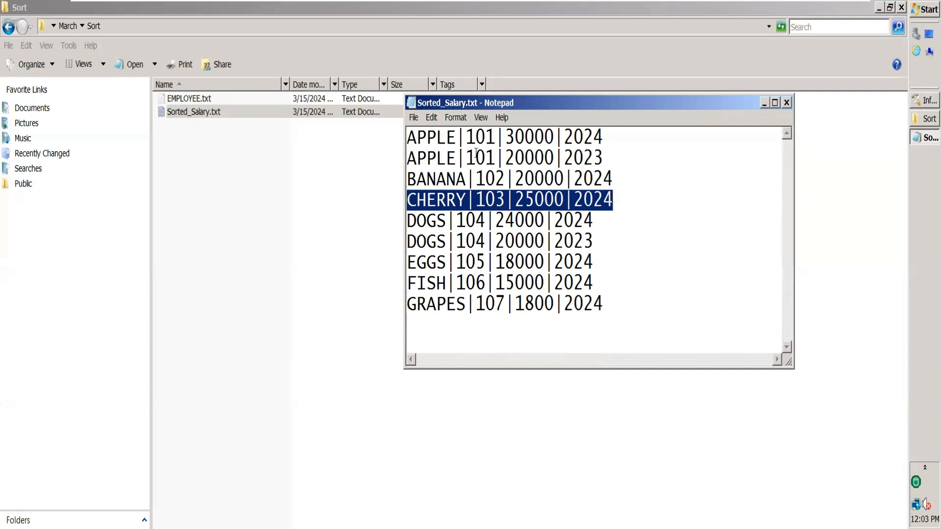
{"action": "double_click", "coordinate": [523, 137]}
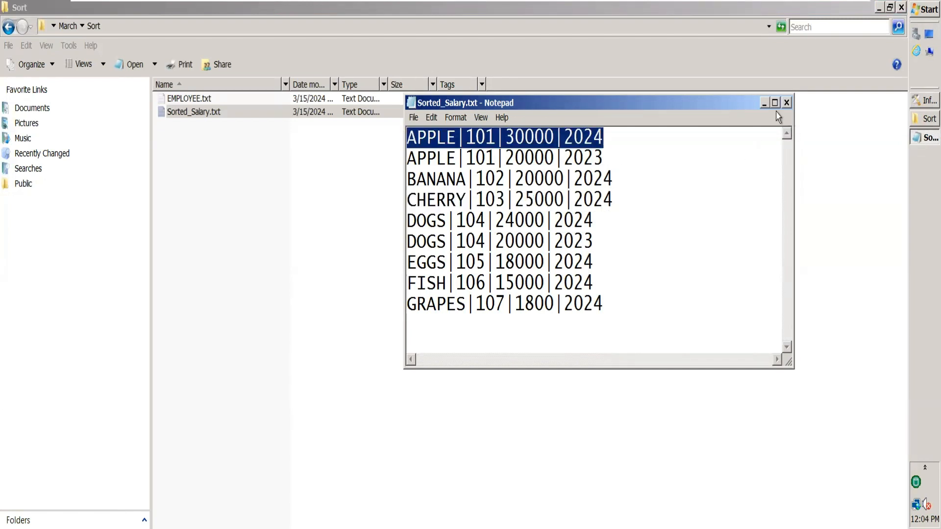
{"action": "left_click", "coordinate": [787, 103]}
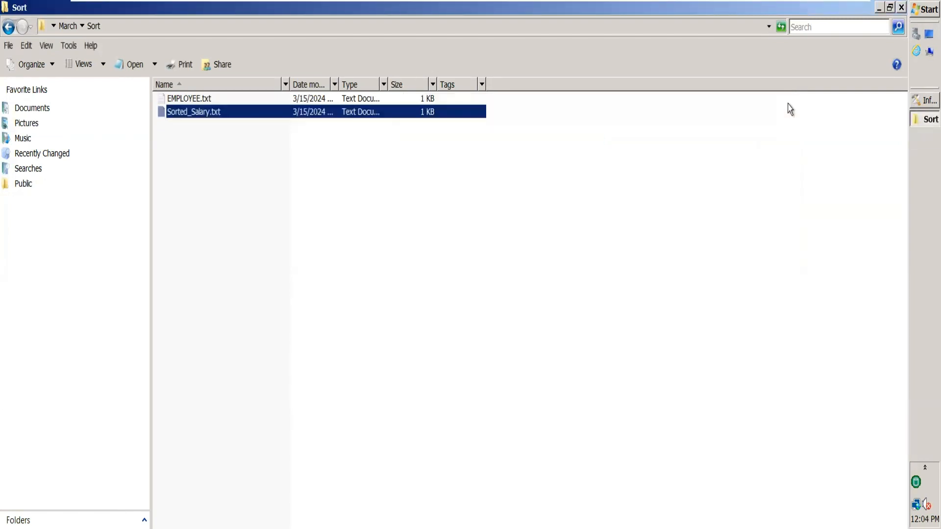
Switch to DataStage Designer and set the Allow Duplicates option of the SortSal stage to False.
{"action": "left_click", "coordinate": [922, 101]}
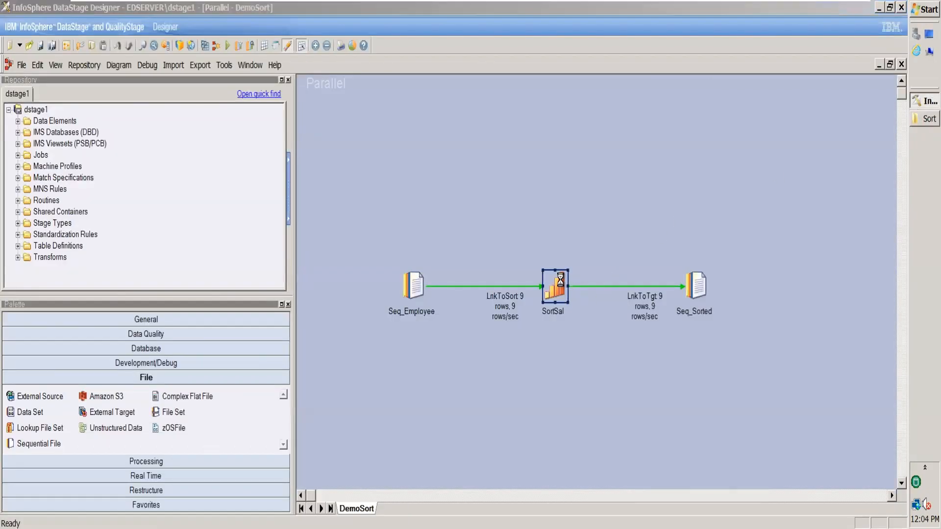
{"action": "double_click", "coordinate": [560, 279]}
{"action": "left_click", "coordinate": [103, 201]}
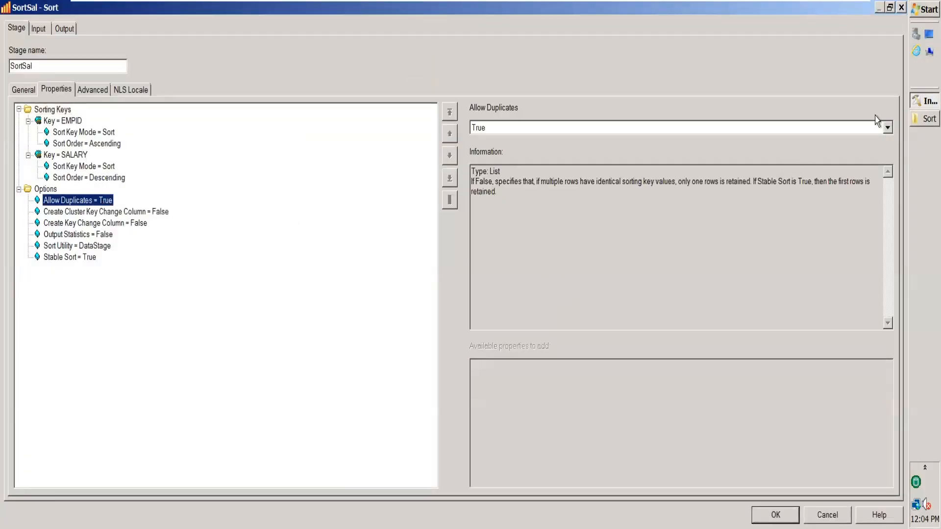
{"action": "left_click", "coordinate": [888, 127]}
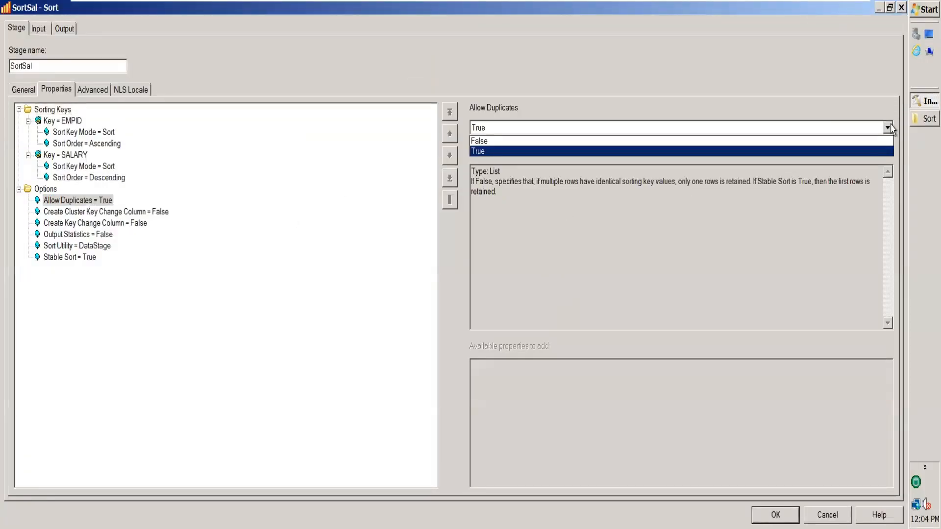
{"action": "left_click", "coordinate": [756, 142]}
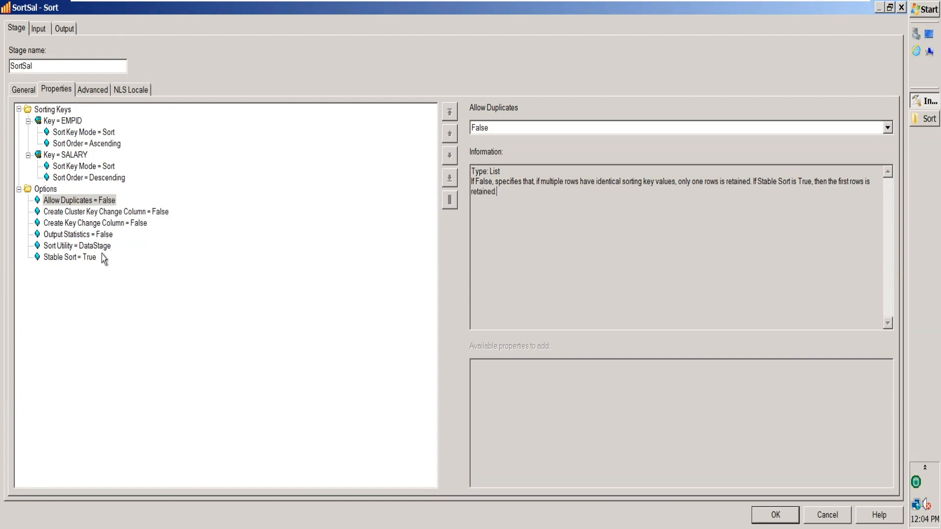
Read the descriptions of the Stable Sort and Allow Duplicates options in SortSal.
{"action": "left_click", "coordinate": [89, 259]}
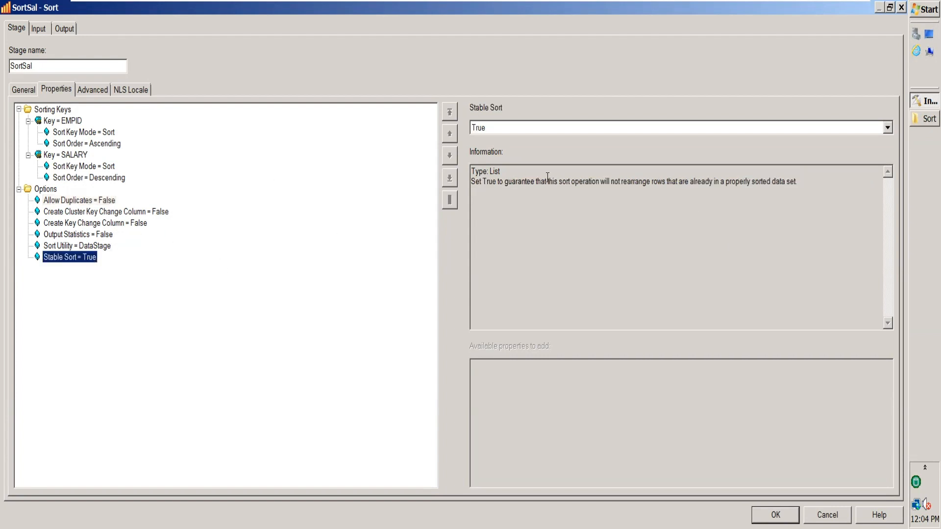
{"action": "left_click", "coordinate": [68, 202]}
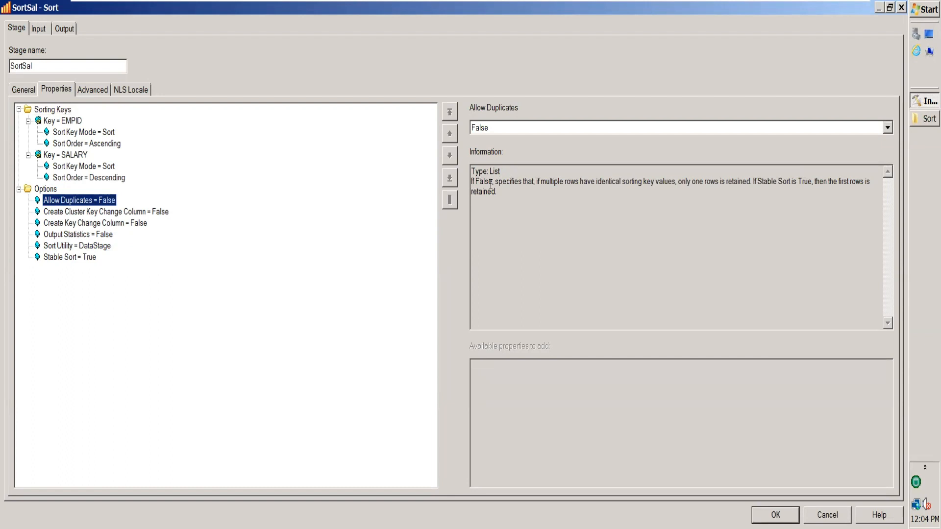
{"action": "left_click_drag", "start_coordinate": [496, 185], "coordinate": [466, 184]}
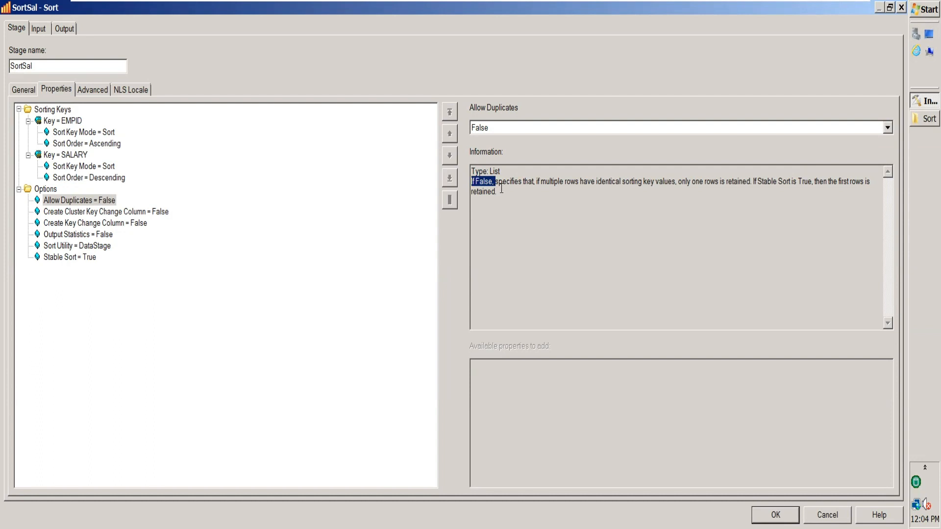
{"action": "left_click_drag", "start_coordinate": [500, 182], "coordinate": [812, 182]}
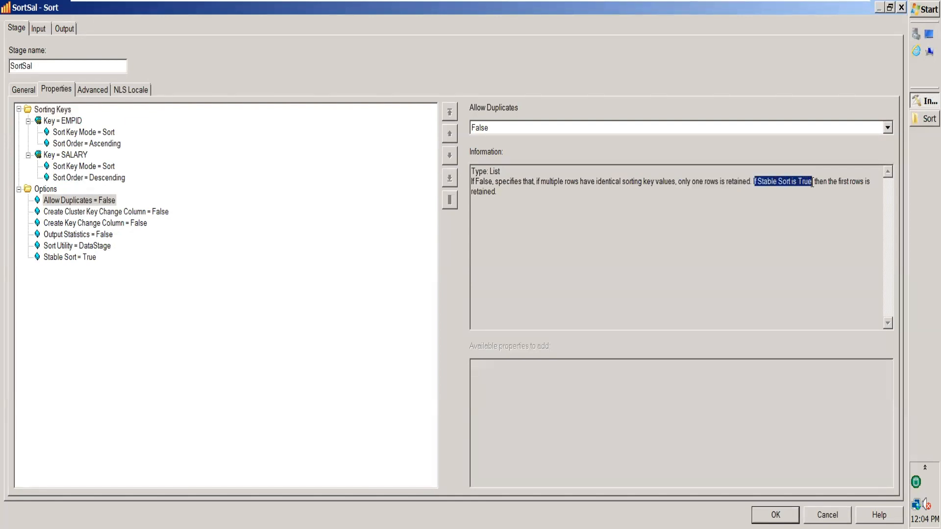
{"action": "left_click_drag", "start_coordinate": [499, 197], "coordinate": [459, 195]}
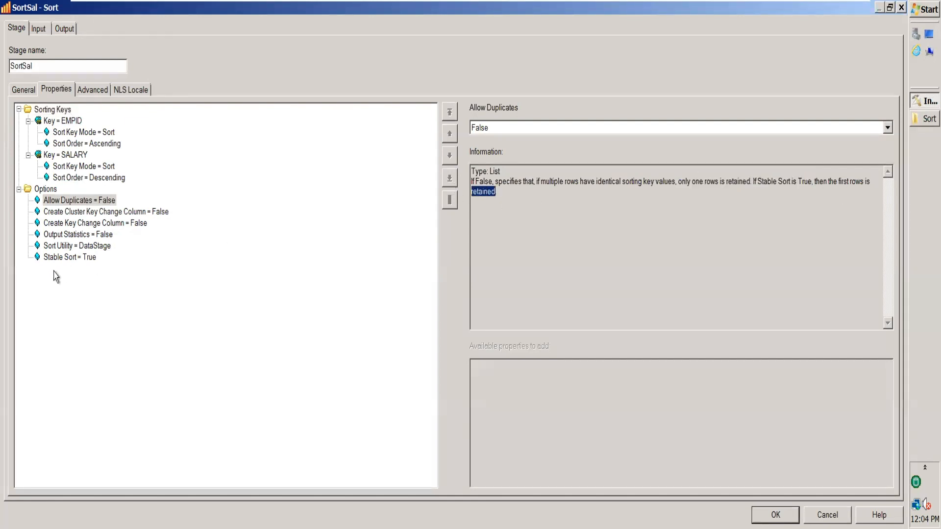
{"action": "left_click", "coordinate": [55, 259]}
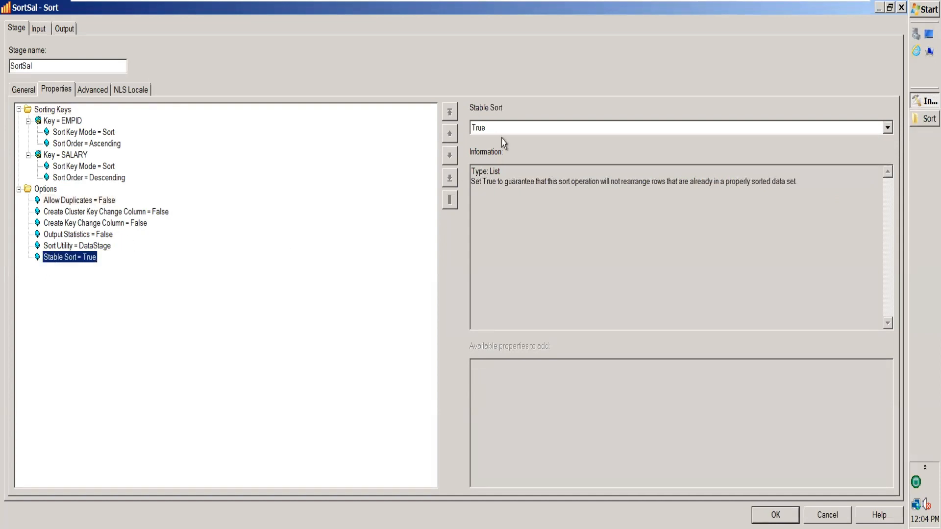
Reopen Sorted_Salary.txt from the Sort folder, examine the two APPLE records as duplicate candidates, and close the file.
{"action": "left_click", "coordinate": [917, 120]}
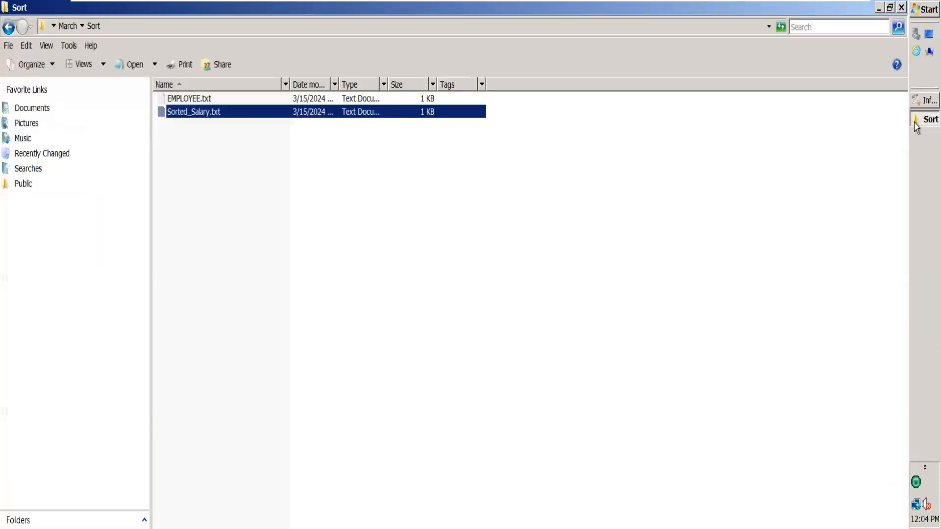
{"action": "double_click", "coordinate": [363, 112]}
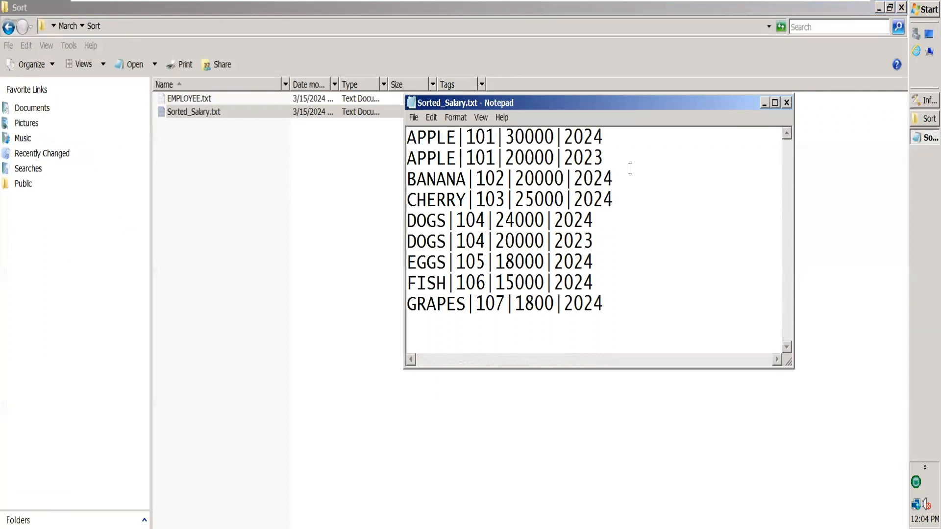
{"action": "left_click_drag", "start_coordinate": [626, 162], "coordinate": [362, 137]}
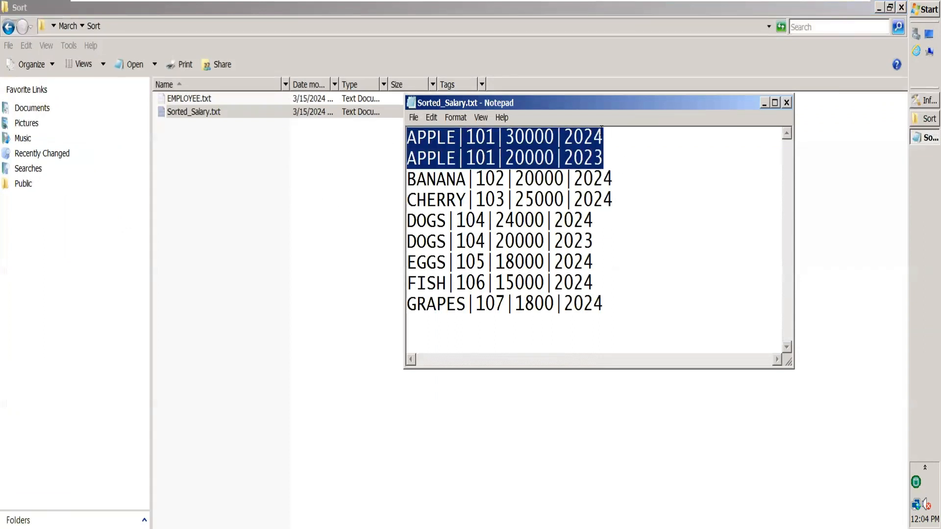
{"action": "left_click_drag", "start_coordinate": [602, 128], "coordinate": [390, 130]}
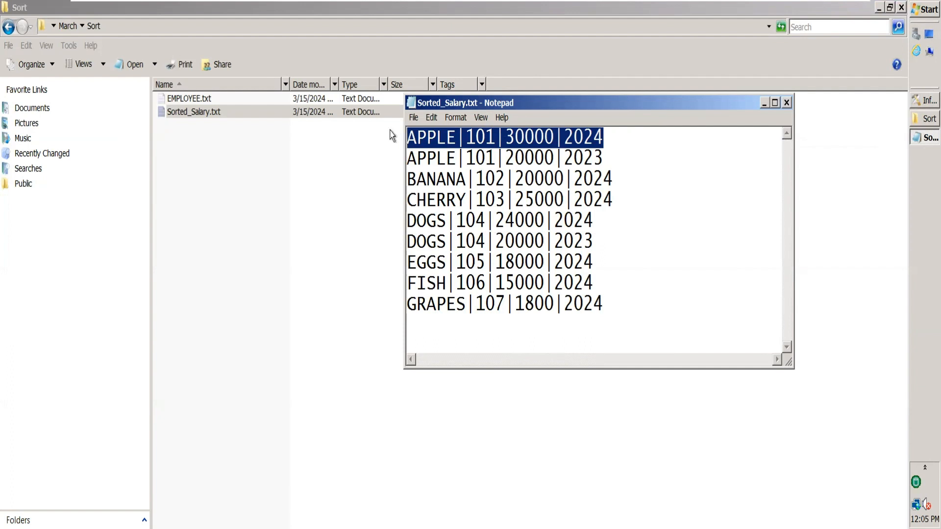
{"action": "left_click_drag", "start_coordinate": [606, 158], "coordinate": [362, 164]}
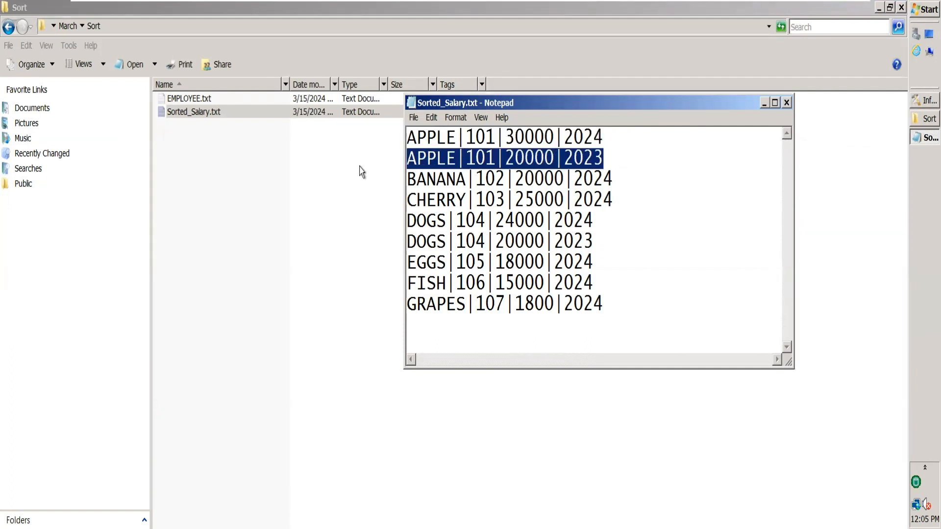
{"action": "left_click", "coordinate": [787, 102]}
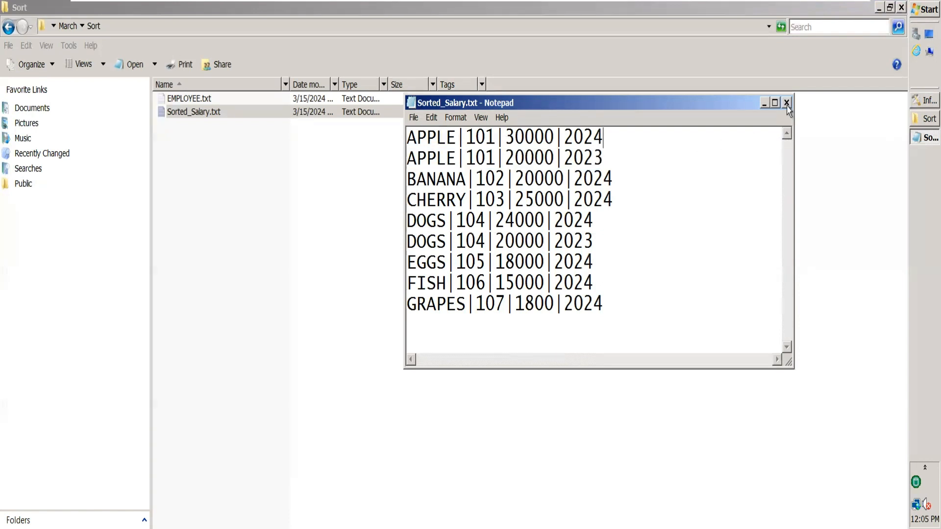
Return to DataStage Designer, accept the SortSal configuration, and compile and run the DemoSort job with no warning limit.
{"action": "left_click", "coordinate": [924, 100]}
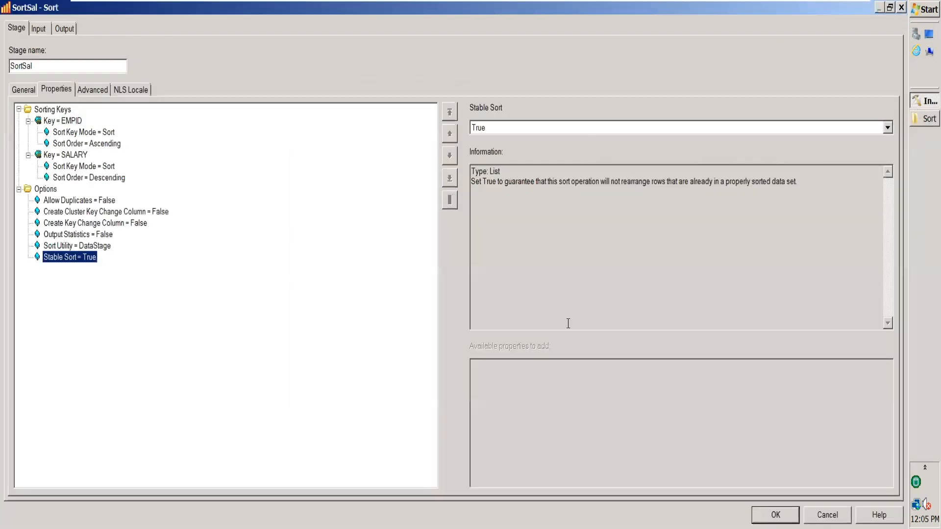
{"action": "left_click", "coordinate": [91, 201]}
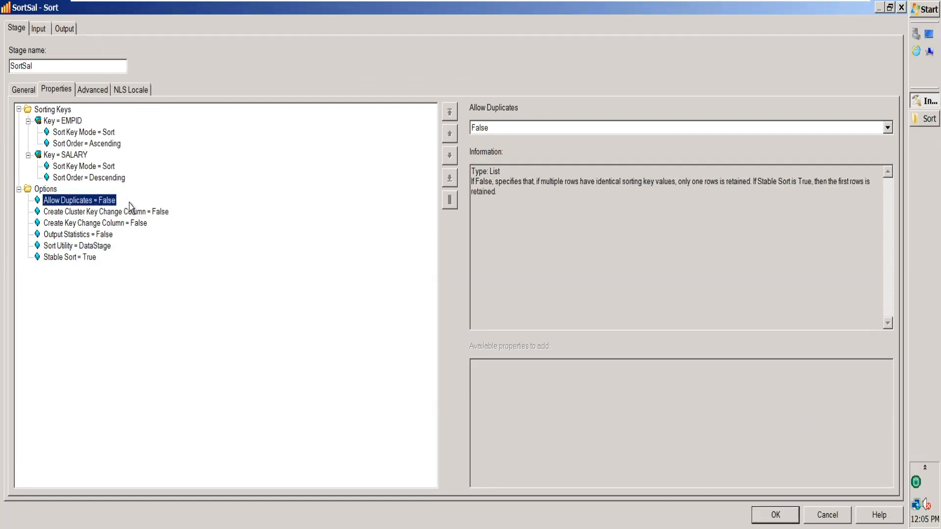
{"action": "left_click", "coordinate": [776, 514]}
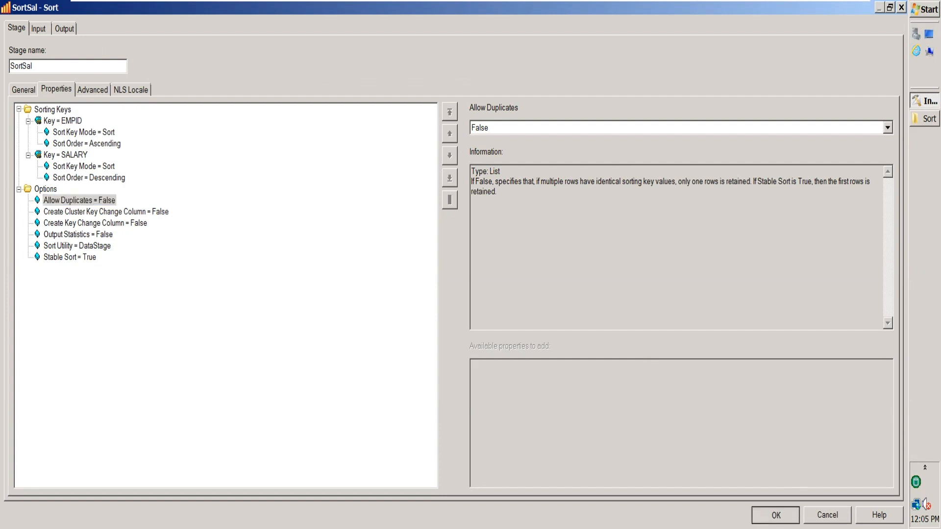
{"action": "left_click", "coordinate": [205, 46]}
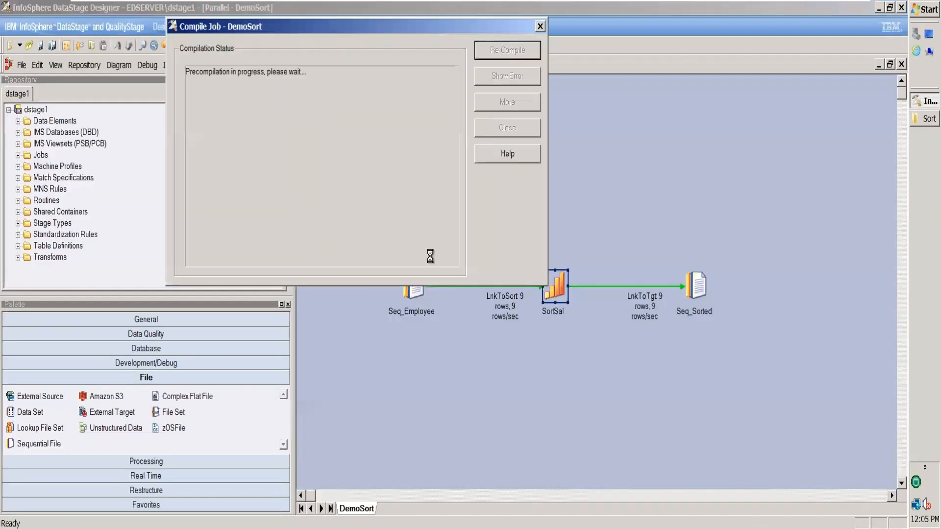
{"action": "left_click", "coordinate": [517, 137]}
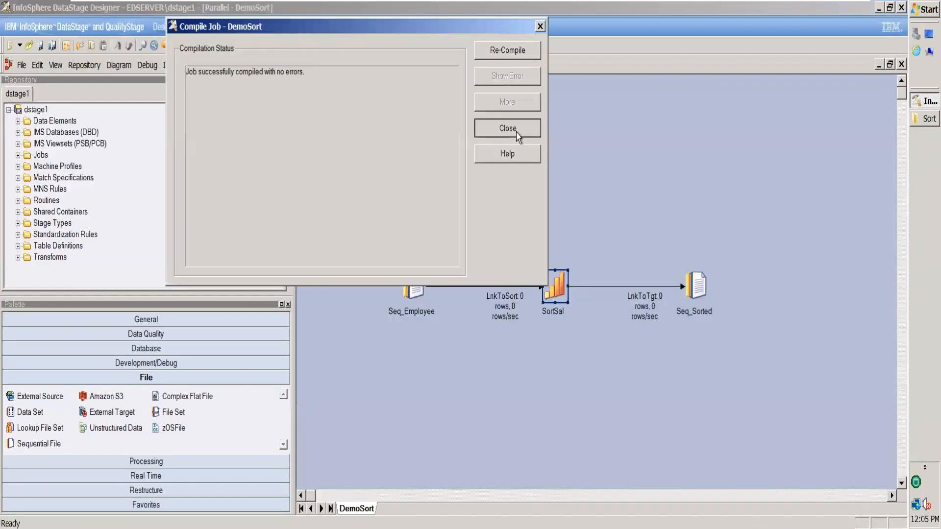
{"action": "left_click", "coordinate": [227, 47]}
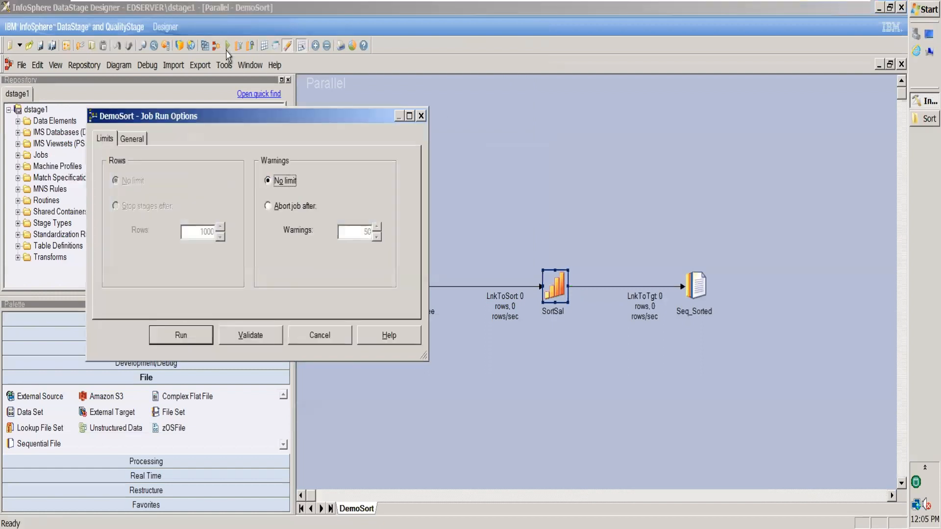
{"action": "left_click", "coordinate": [199, 335]}
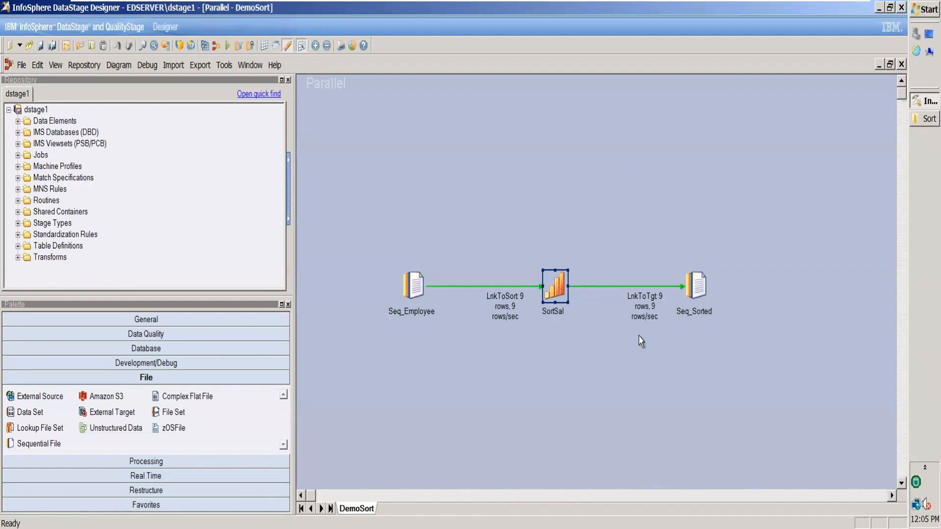
Reopen the SortSal stage, read the description of its Allow Duplicates option, and leave the stage without changes.
{"action": "double_click", "coordinate": [569, 293]}
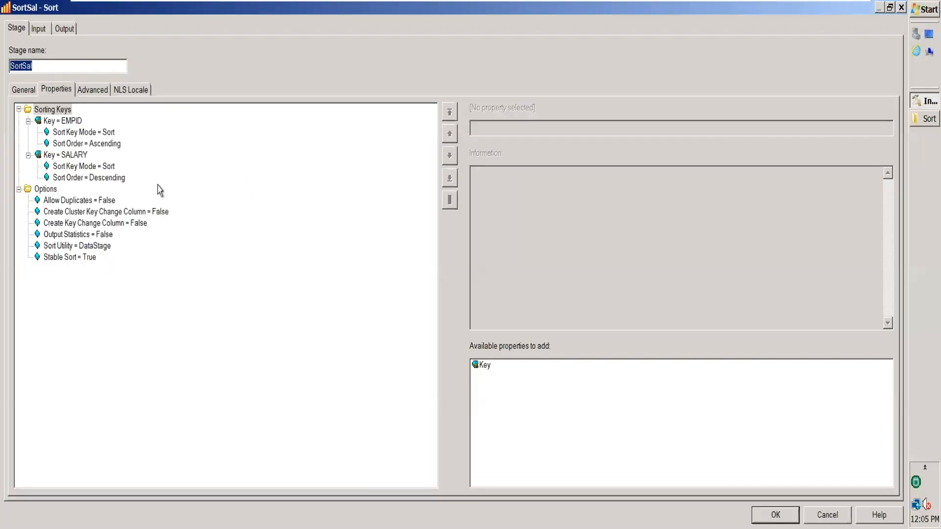
{"action": "left_click", "coordinate": [109, 202]}
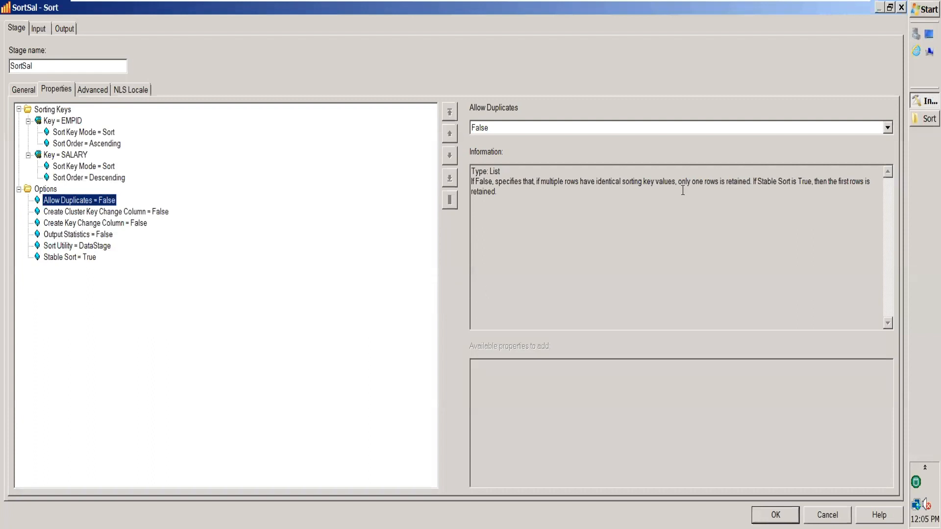
{"action": "left_click", "coordinate": [828, 515]}
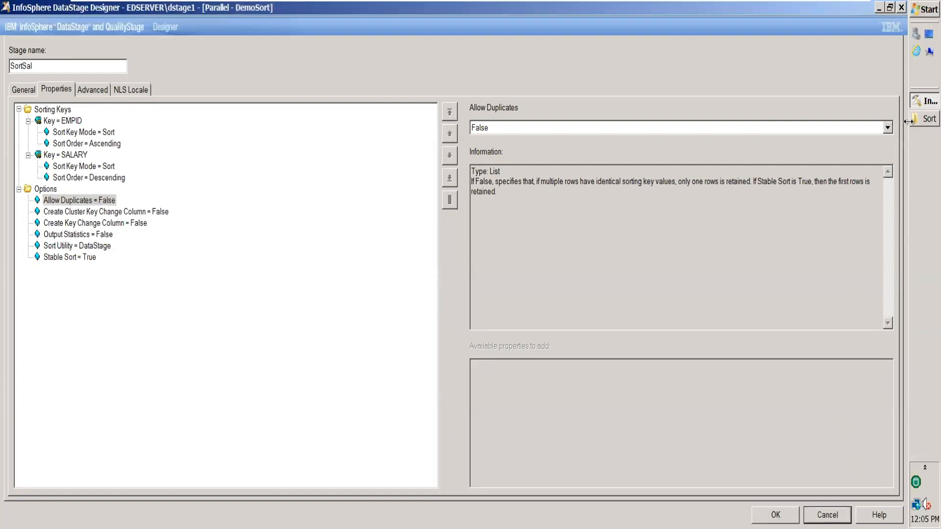
Open Sorted_Salary.txt from the Sort folder, examine the two APPLE records, close the file, and return to DataStage Designer.
{"action": "left_click", "coordinate": [915, 116]}
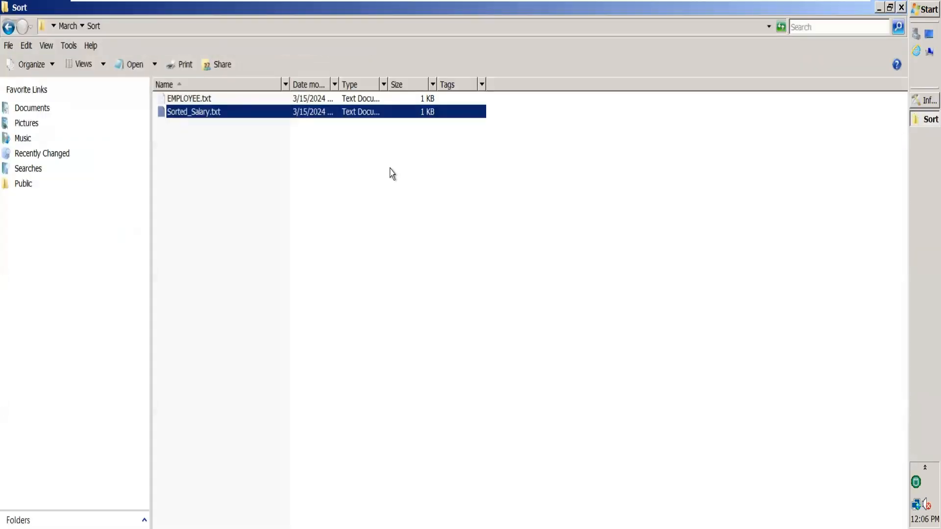
{"action": "double_click", "coordinate": [253, 115]}
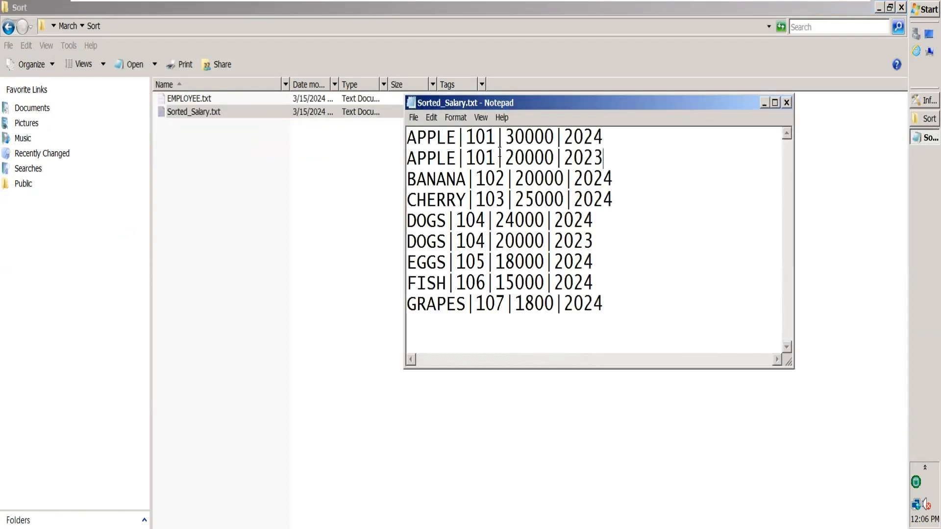
{"action": "left_click_drag", "start_coordinate": [496, 158], "coordinate": [417, 158]}
{"action": "left_click_drag", "start_coordinate": [606, 157], "coordinate": [349, 130]}
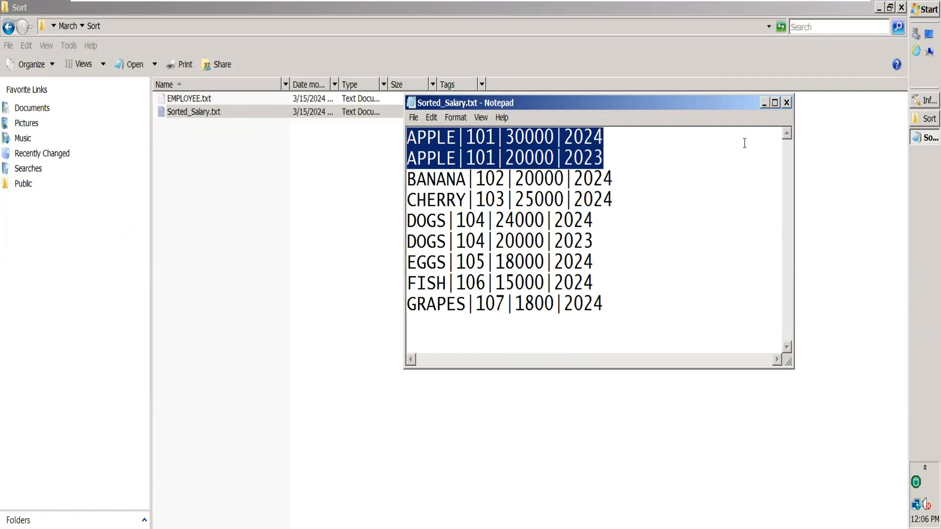
{"action": "left_click", "coordinate": [786, 103]}
{"action": "key", "text": "alt+Tab"}
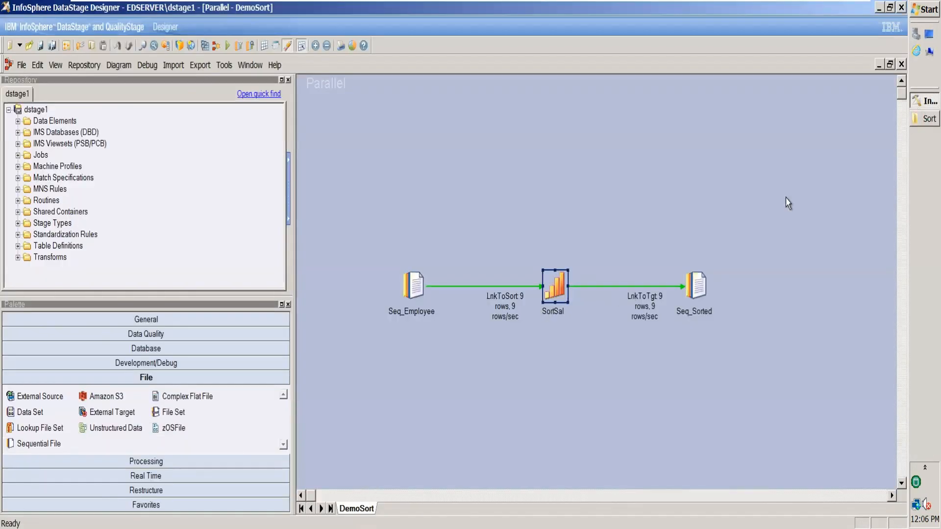
In EMPLOYEE.txt in the Sort folder, duplicate the record APPLE|101|30000|2024 directly below the original, then save and close the file.
{"action": "left_click", "coordinate": [924, 119]}
{"action": "double_click", "coordinate": [203, 99]}
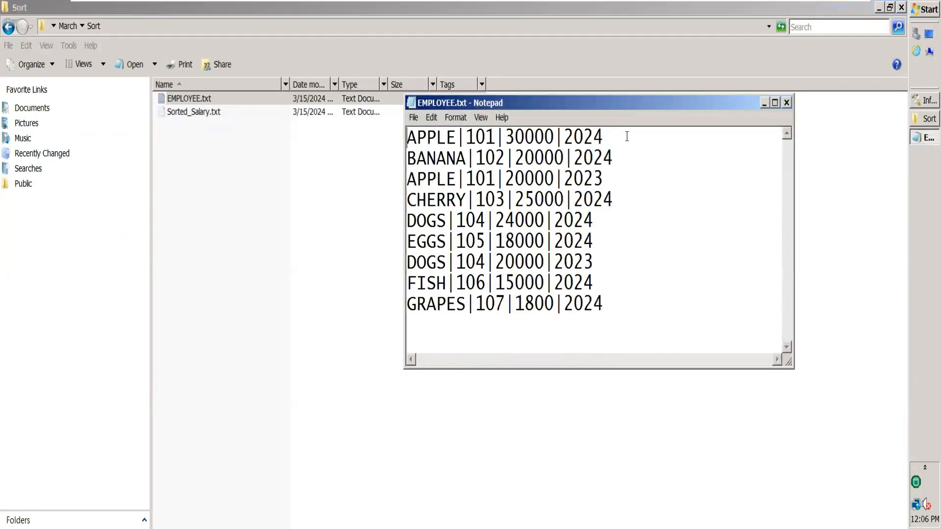
{"action": "left_click_drag", "start_coordinate": [627, 136], "coordinate": [349, 149]}
{"action": "key", "text": "ctrl+c"}
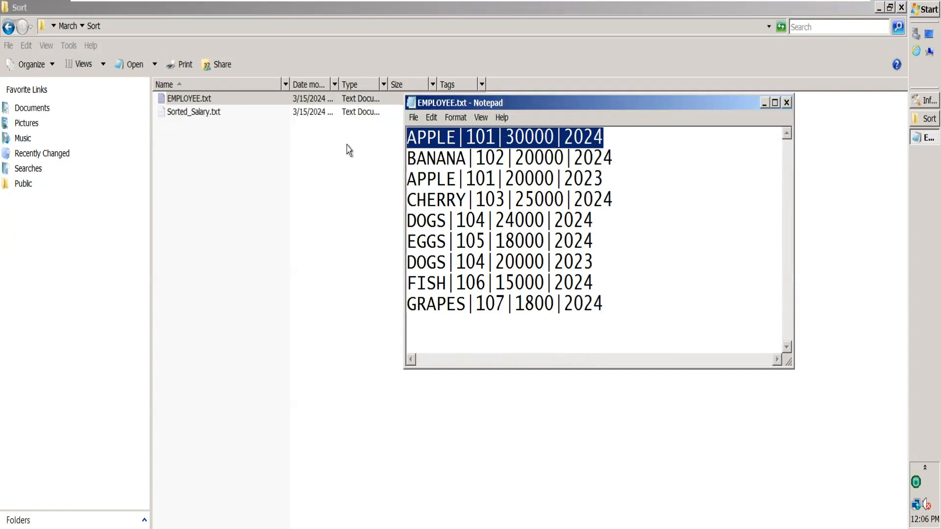
{"action": "left_click", "coordinate": [633, 139]}
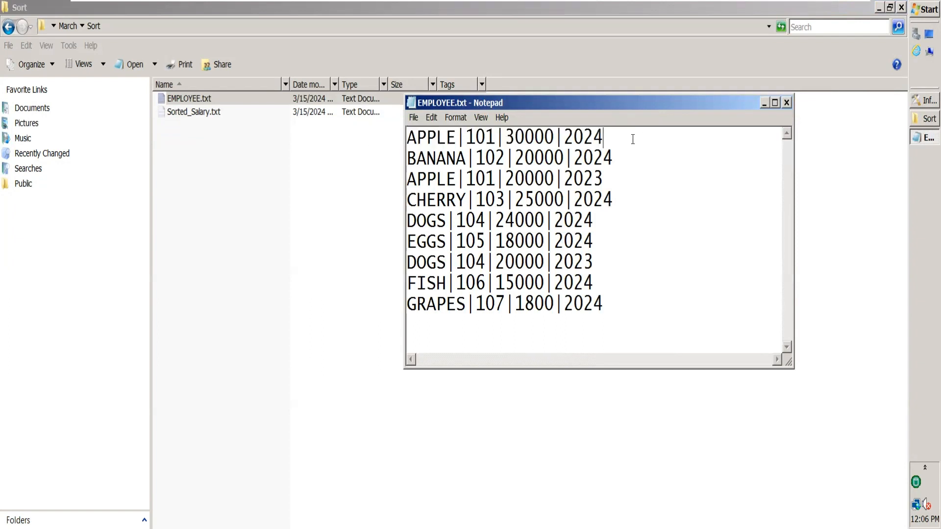
{"action": "key", "text": "Return"}
{"action": "key", "text": "ctrl+v"}
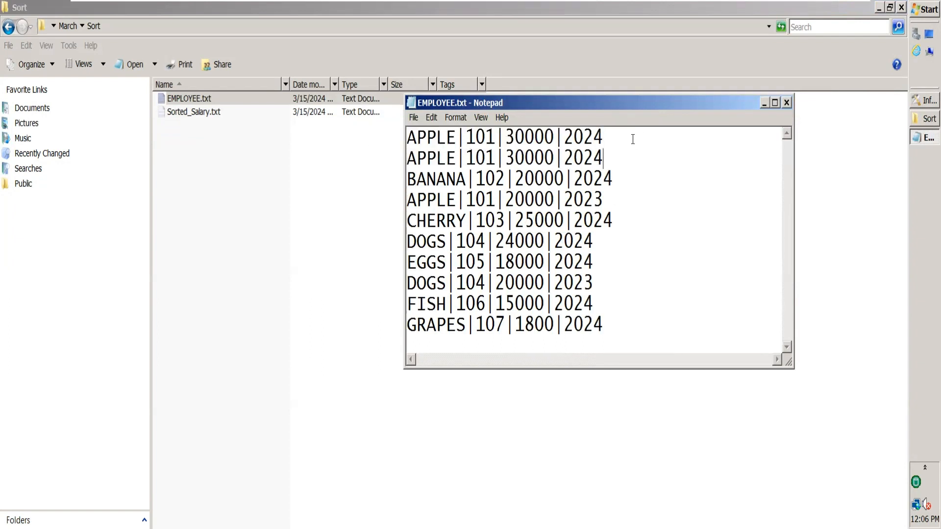
{"action": "left_click", "coordinate": [786, 103]}
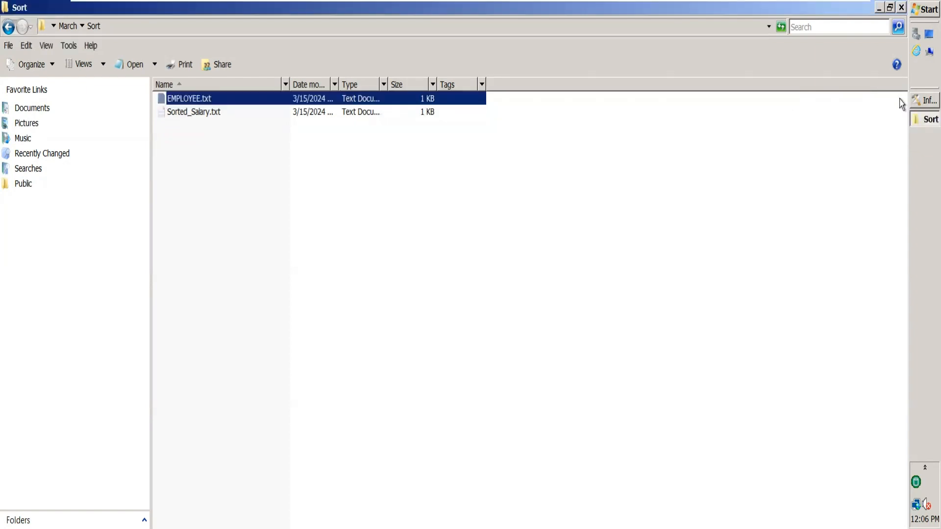
Switch to DataStage Designer, then compile and run the DemoSort job with no warning limit.
{"action": "left_click", "coordinate": [926, 101]}
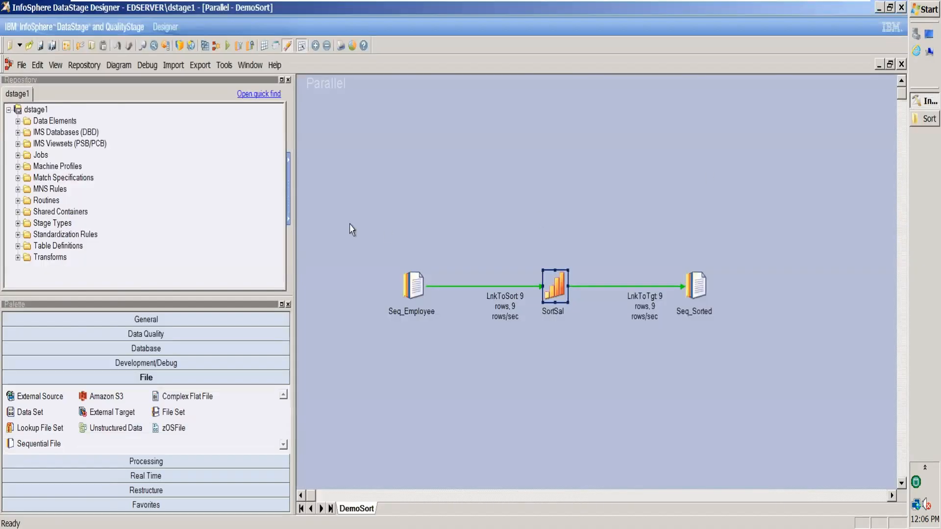
{"action": "left_click", "coordinate": [204, 46]}
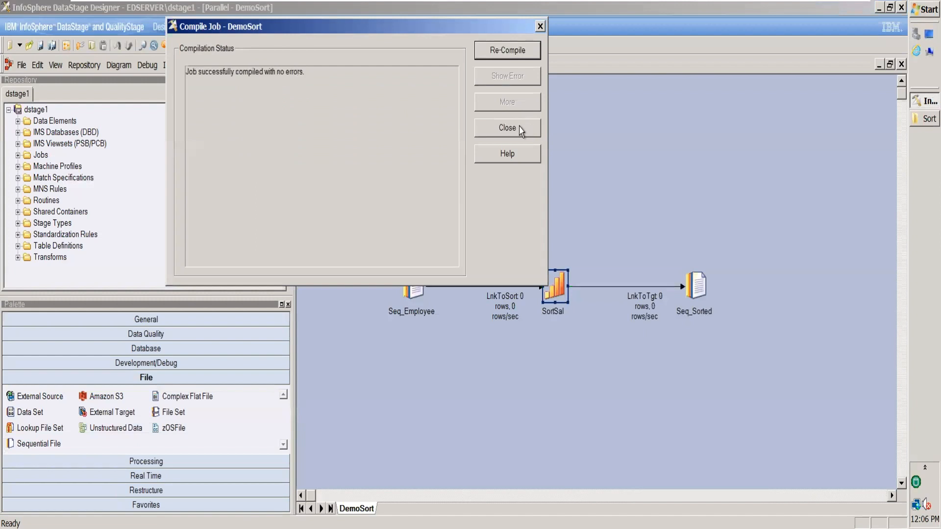
{"action": "left_click", "coordinate": [507, 128]}
{"action": "right_click", "coordinate": [225, 43]}
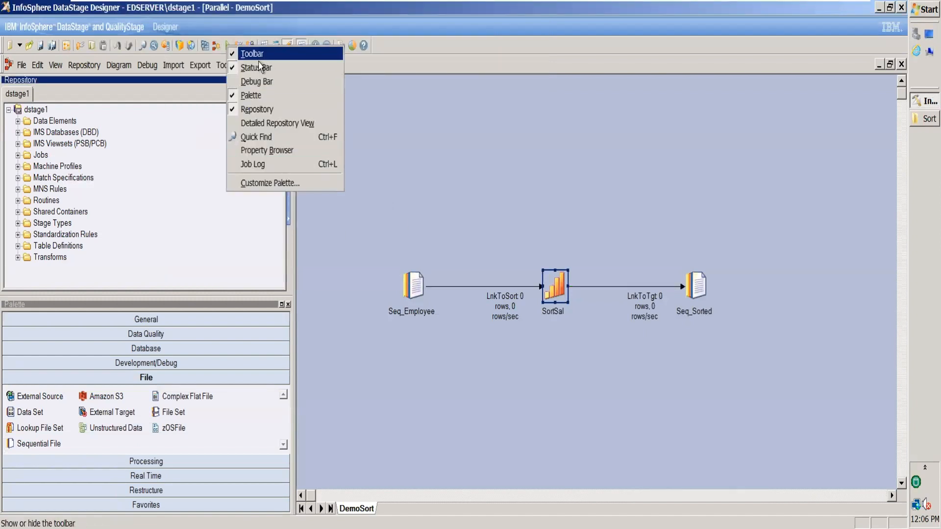
{"action": "left_click", "coordinate": [425, 161]}
{"action": "right_click", "coordinate": [225, 43]}
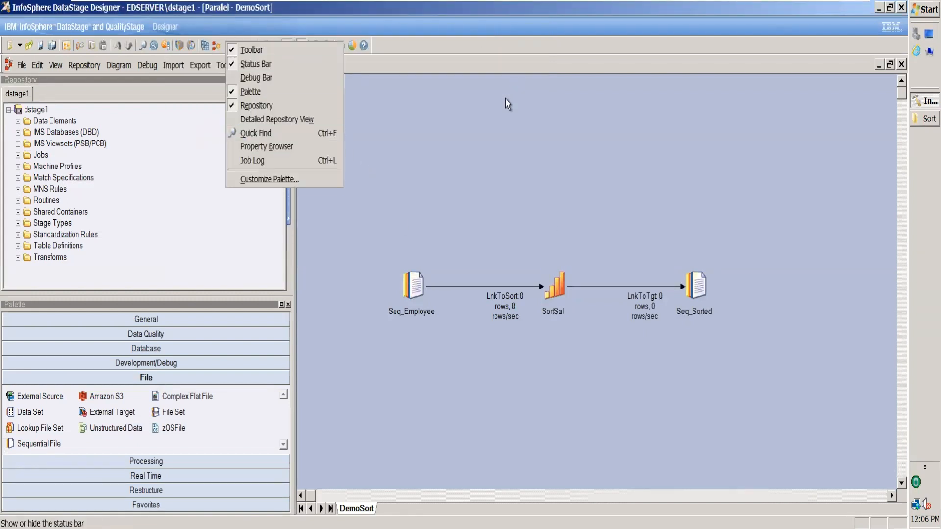
{"action": "left_click", "coordinate": [475, 147]}
{"action": "left_click", "coordinate": [227, 45]}
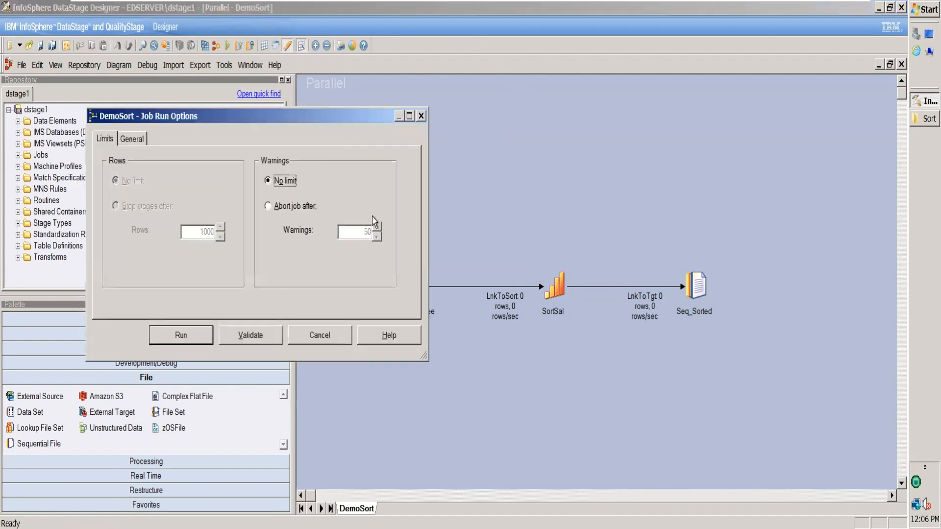
{"action": "left_click", "coordinate": [181, 336]}
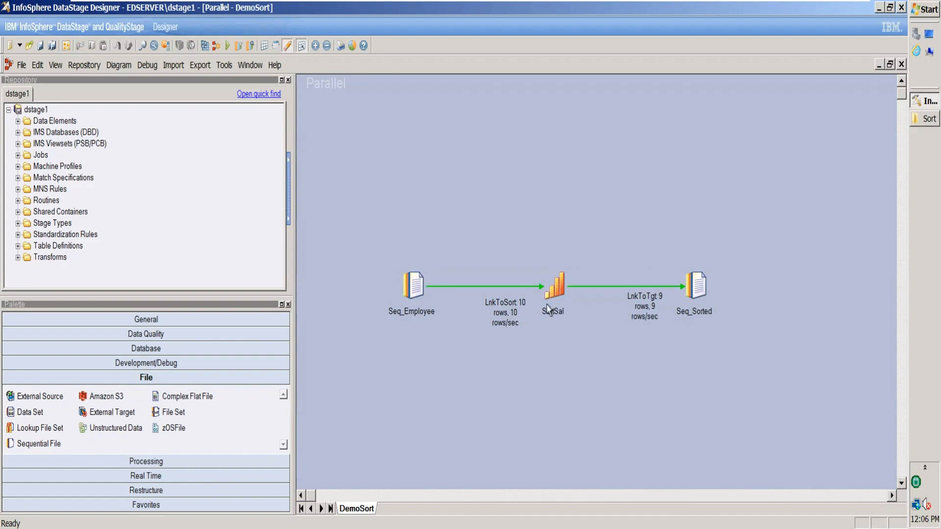
Reopen the SortSal stage, review its sorting keys and options, and close it with the settings accepted.
{"action": "left_click", "coordinate": [557, 289]}
{"action": "double_click", "coordinate": [557, 290]}
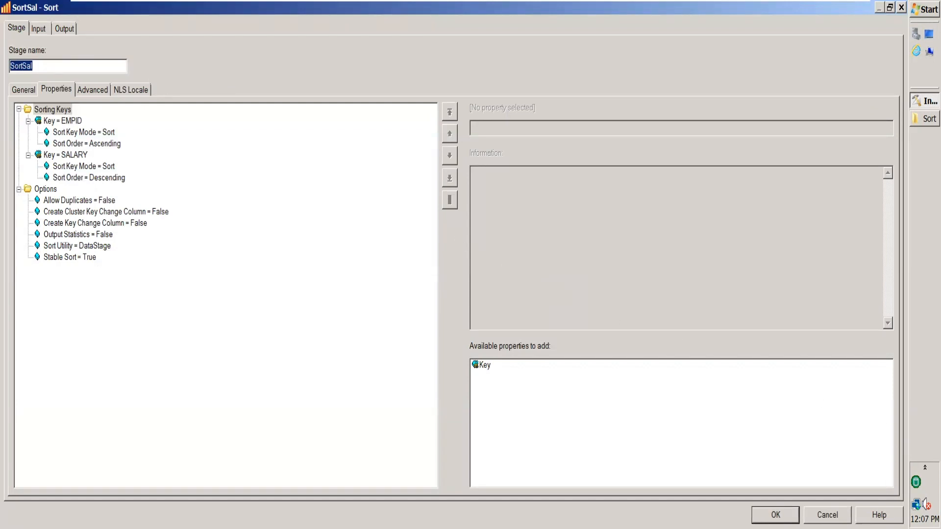
{"action": "left_click", "coordinate": [775, 514]}
Open Sorted_Salary.txt and EMPLOYEE.txt from the Sort folder, compare their APPLE records for removed duplicates, and close EMPLOYEE.txt.
{"action": "left_click", "coordinate": [924, 120]}
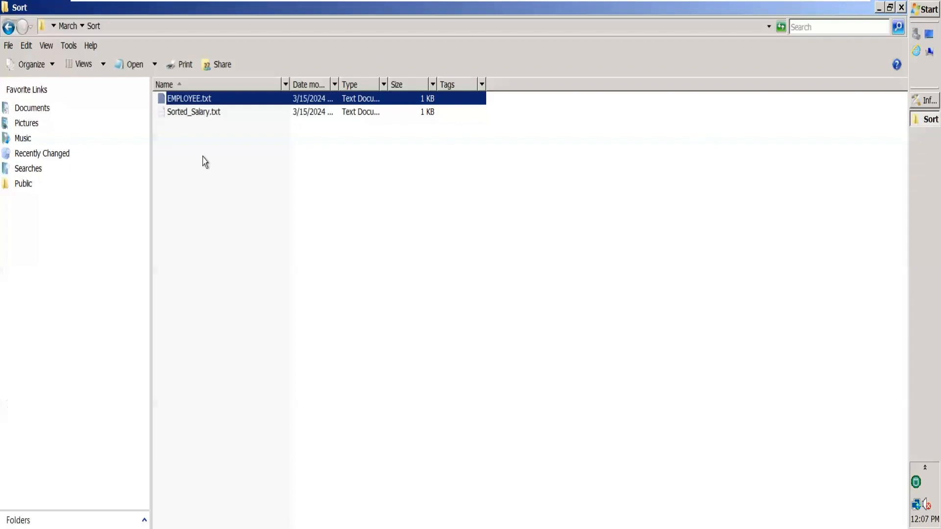
{"action": "double_click", "coordinate": [207, 114]}
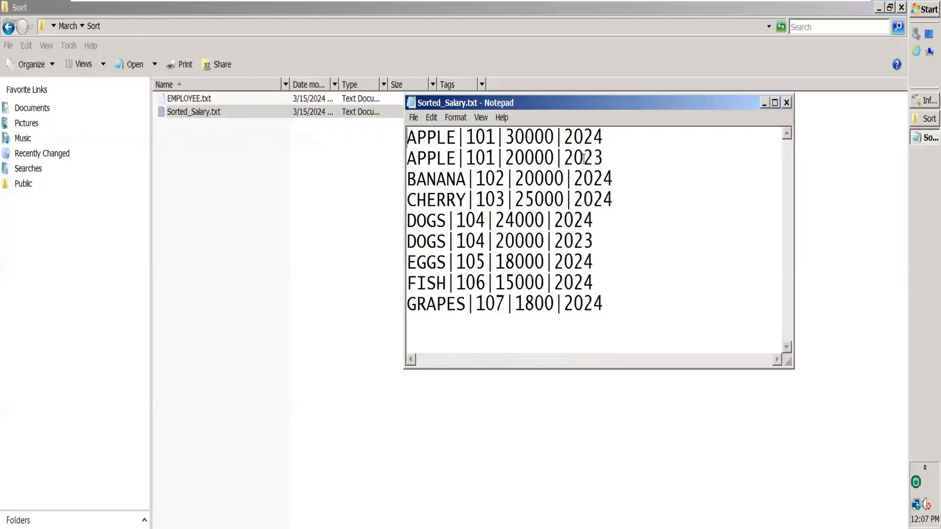
{"action": "double_click", "coordinate": [195, 98]}
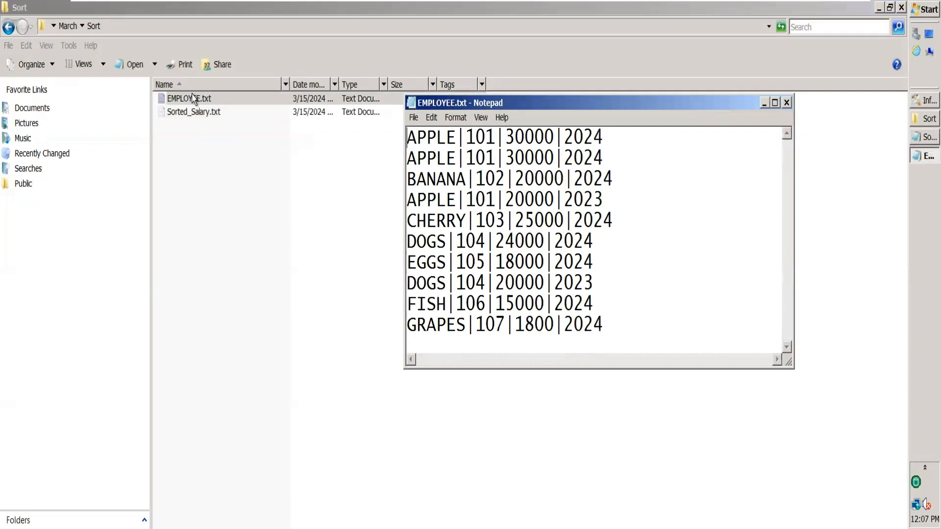
{"action": "double_click", "coordinate": [429, 141]}
{"action": "double_click", "coordinate": [431, 158]}
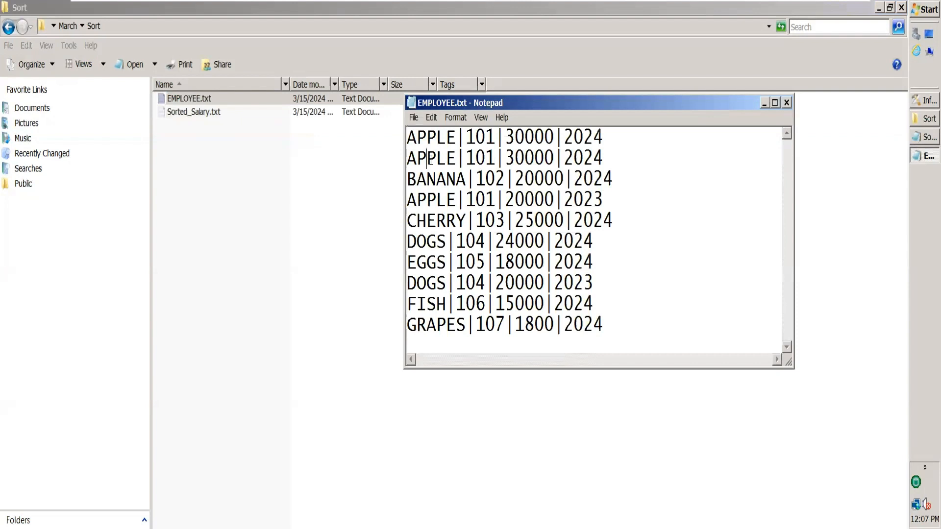
{"action": "double_click", "coordinate": [429, 199]}
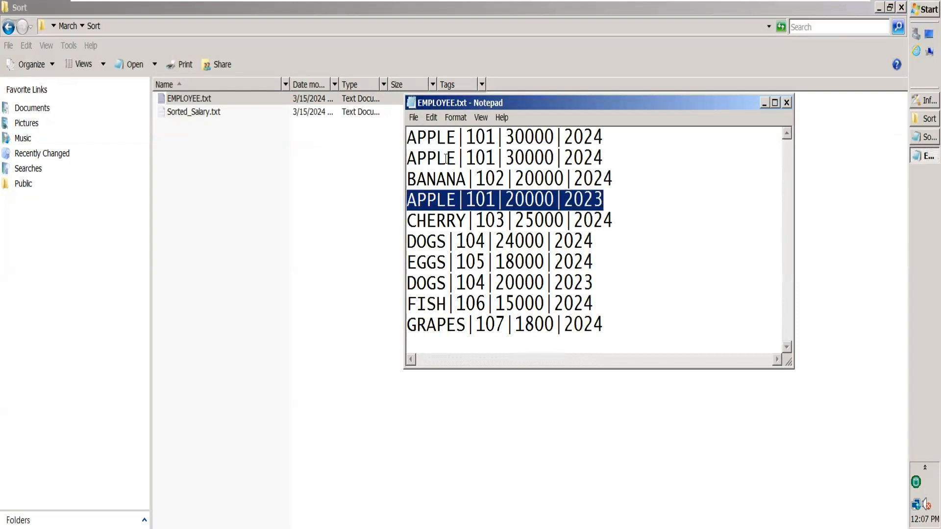
{"action": "left_click", "coordinate": [618, 154]}
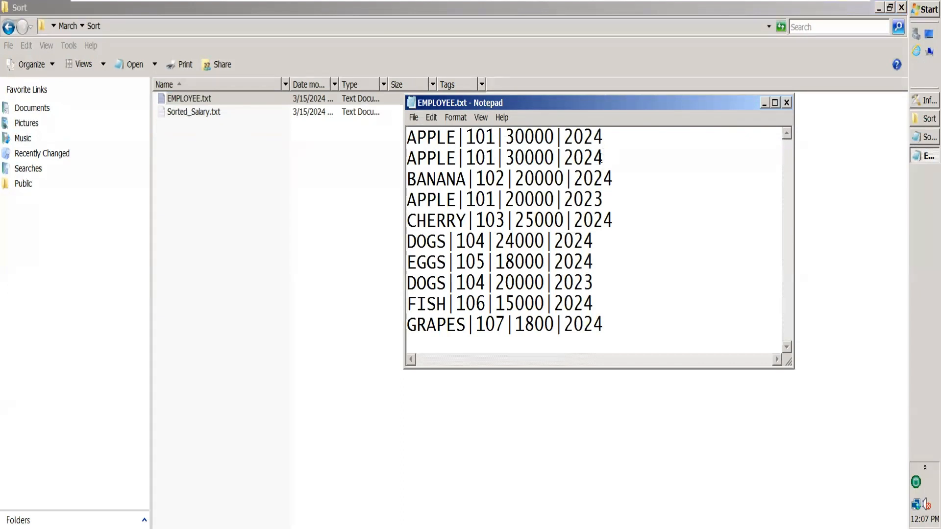
{"action": "left_click_drag", "start_coordinate": [601, 157], "coordinate": [384, 168]}
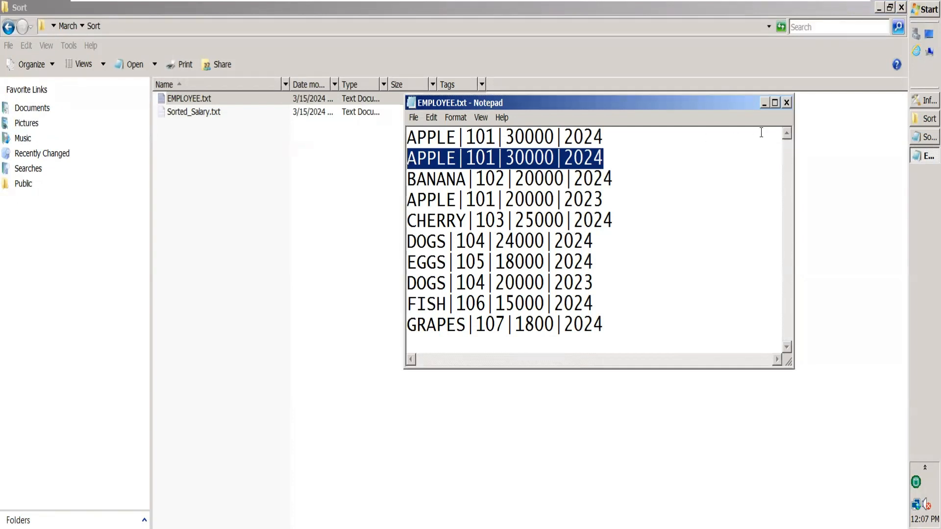
{"action": "left_click", "coordinate": [787, 102]}
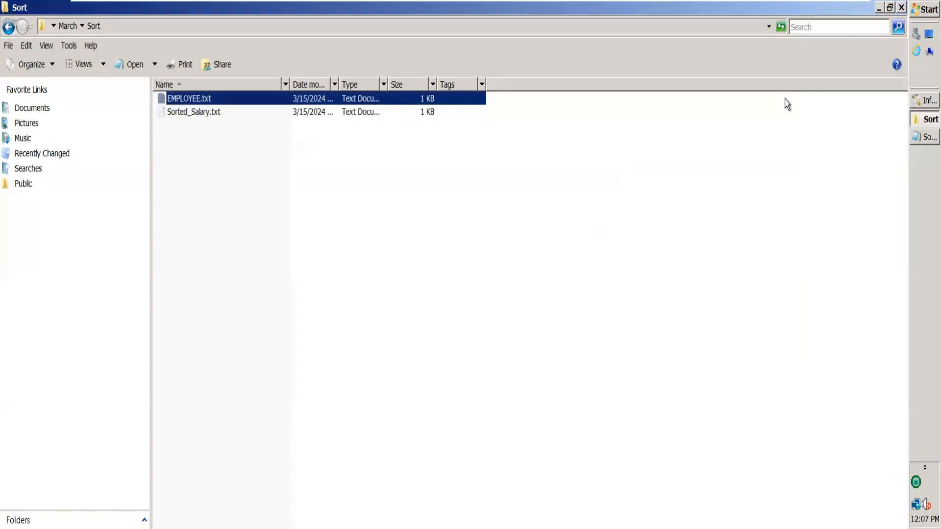
Return to DataStage Designer, open the SortSal stage, and view the Sort Order choices for the EMPID key.
{"action": "left_click", "coordinate": [921, 101]}
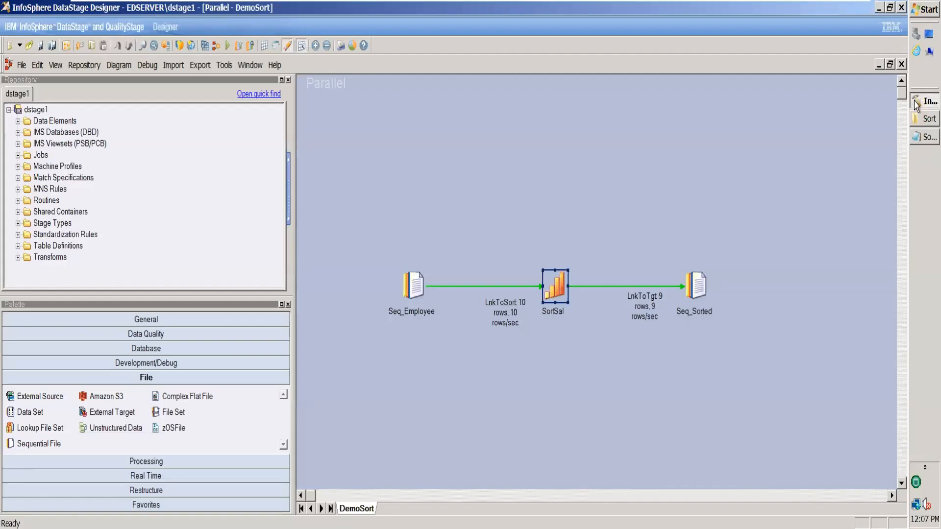
{"action": "double_click", "coordinate": [563, 285]}
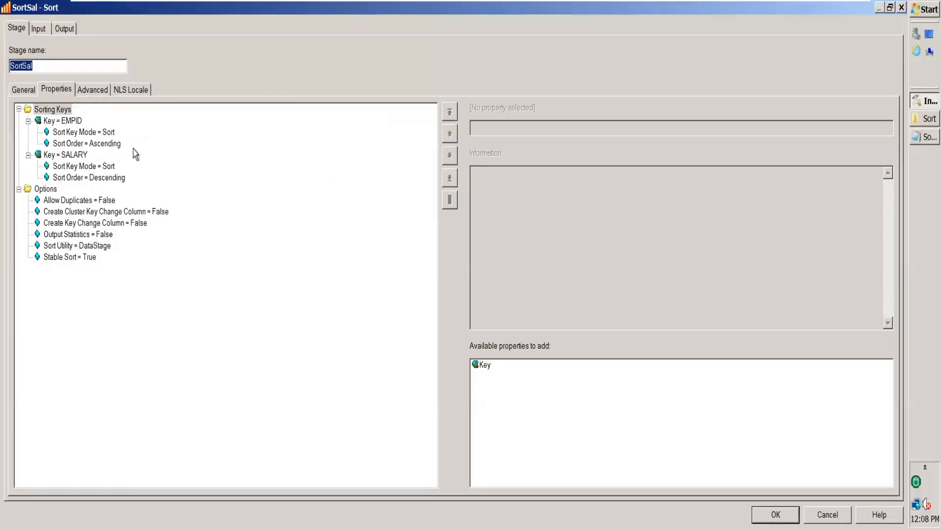
{"action": "left_click", "coordinate": [113, 144]}
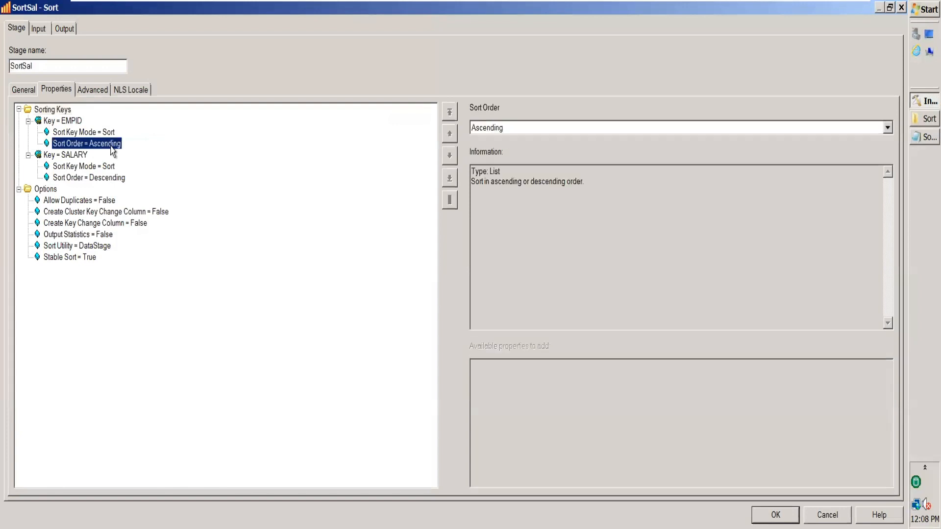
{"action": "left_click", "coordinate": [888, 127]}
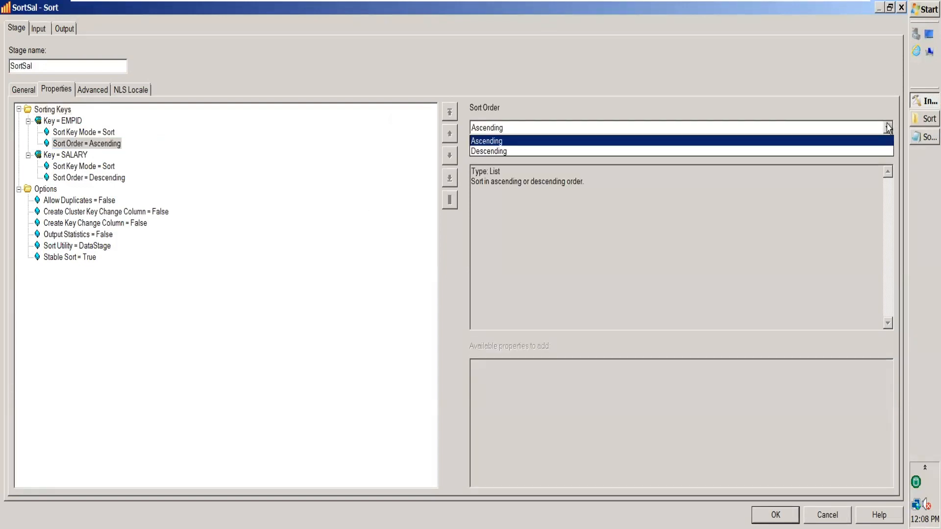
{"action": "left_click", "coordinate": [853, 173]}
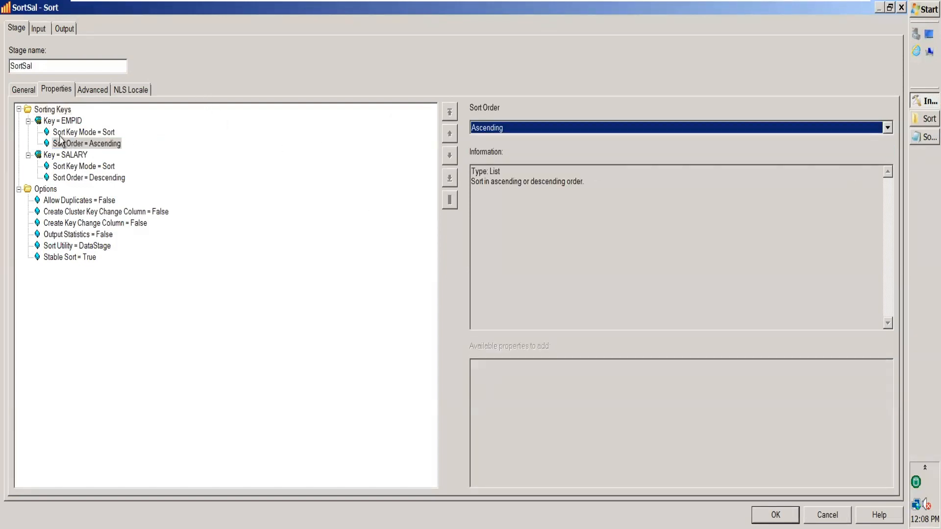
Read the descriptions of the EMPID key and the Create Cluster Key Change Column and Create Key Change Column options.
{"action": "left_click", "coordinate": [77, 123]}
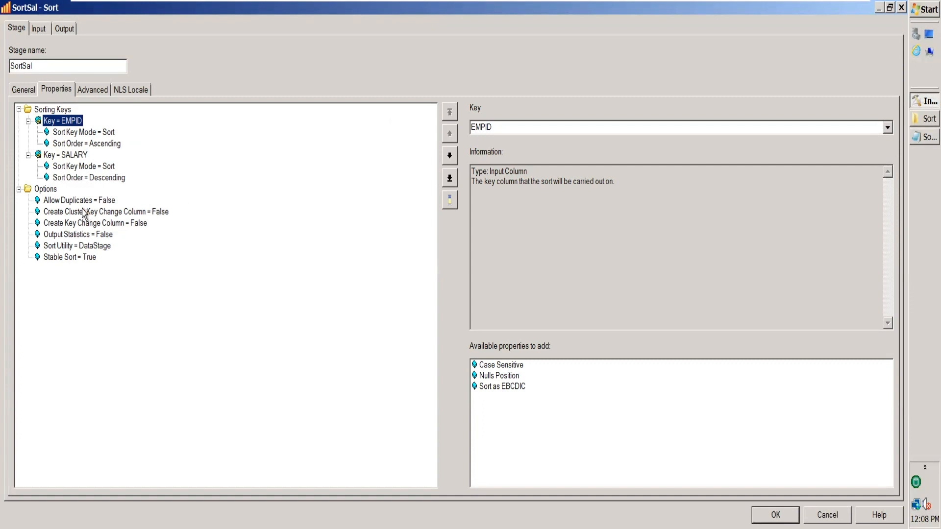
{"action": "left_click", "coordinate": [50, 217]}
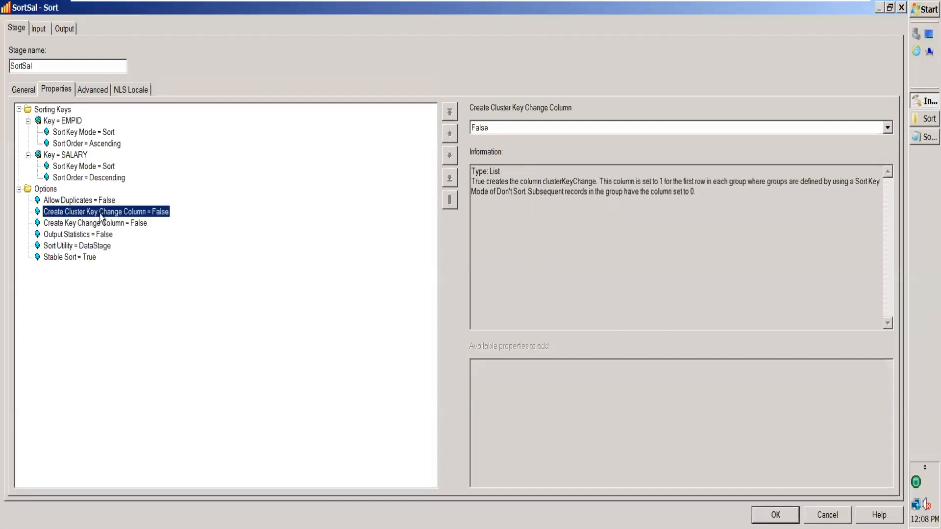
{"action": "left_click", "coordinate": [76, 225]}
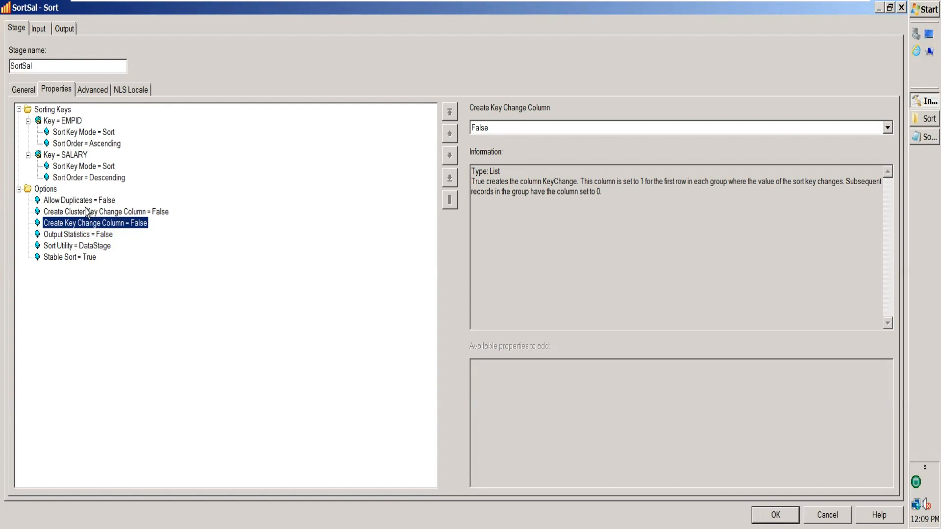
Read the description of the Create Cluster Key Change Column option and close the SortSal stage with its settings accepted.
{"action": "left_click", "coordinate": [69, 214]}
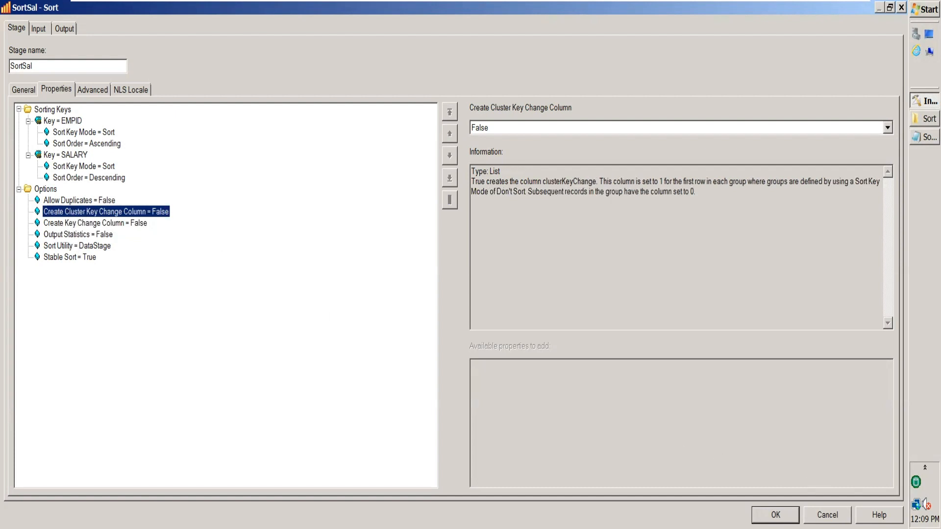
{"action": "left_click", "coordinate": [776, 514]}
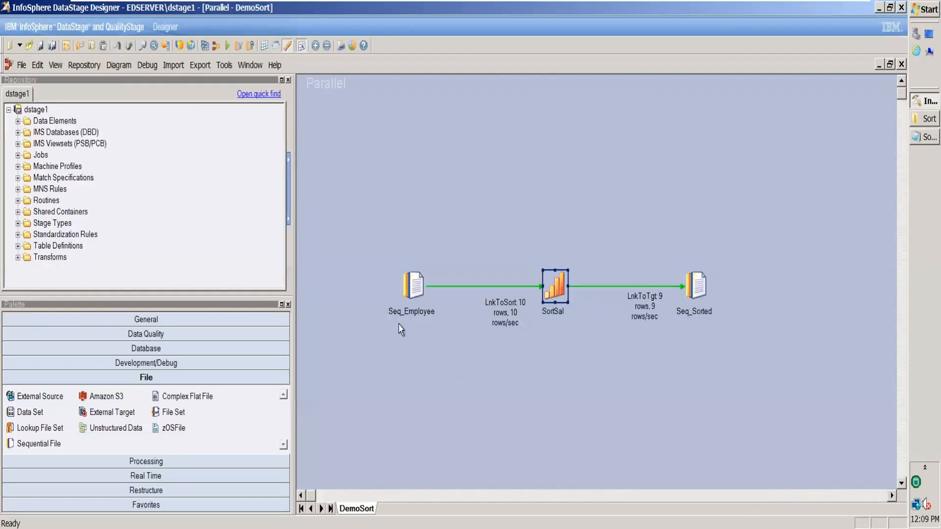
Reopen the SortSal stage, view its LnkToTgt output column mapping, and close it without applying changes.
{"action": "double_click", "coordinate": [559, 279]}
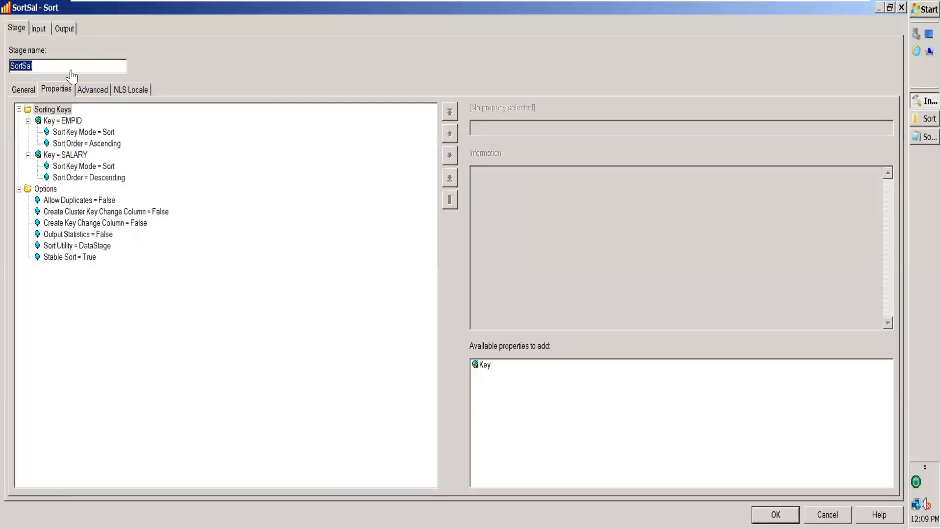
{"action": "left_click", "coordinate": [64, 28]}
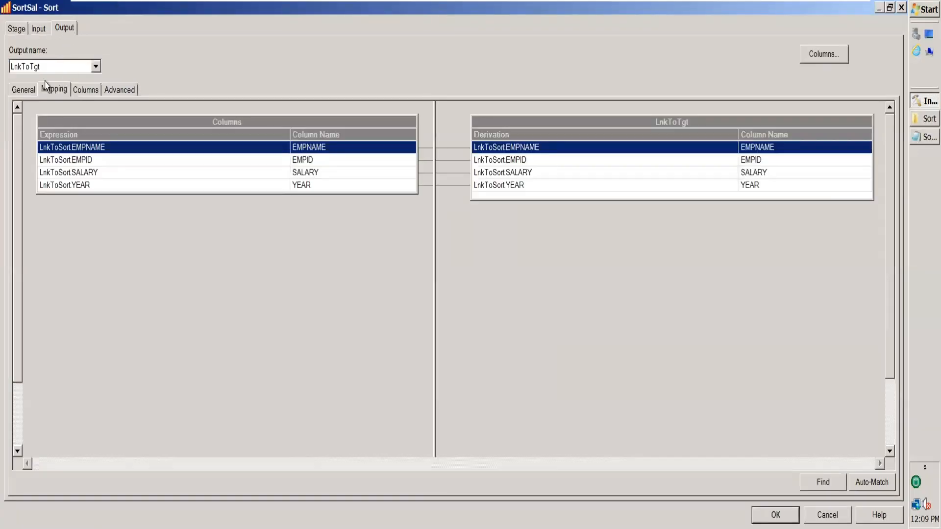
{"action": "left_click", "coordinate": [17, 28]}
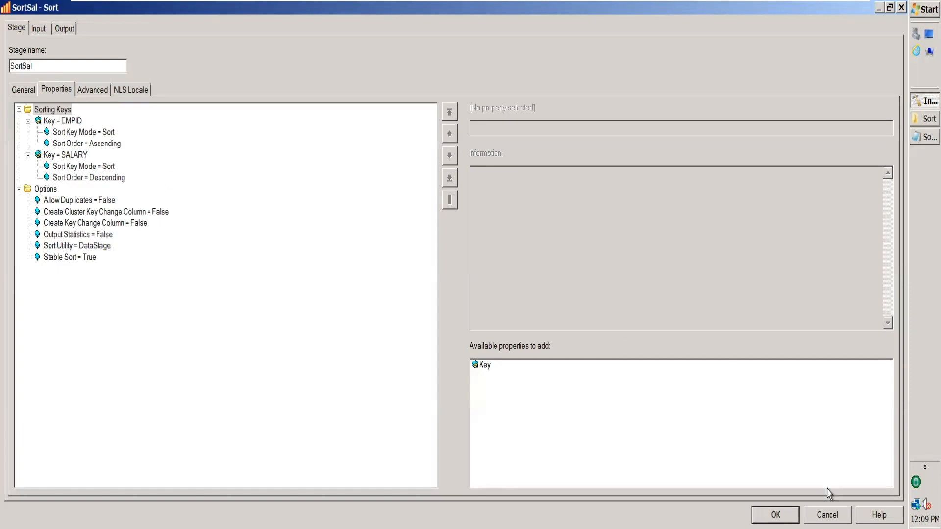
{"action": "left_click", "coordinate": [828, 515]}
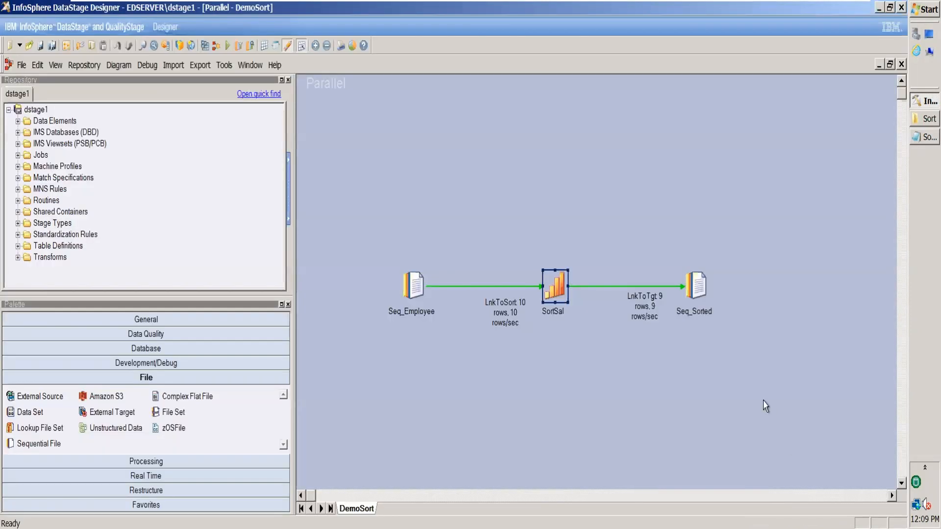
Reopen the SortSal stage and add a third sorting key with the Case Sensitive property, leaving its column unassigned.
{"action": "double_click", "coordinate": [556, 292]}
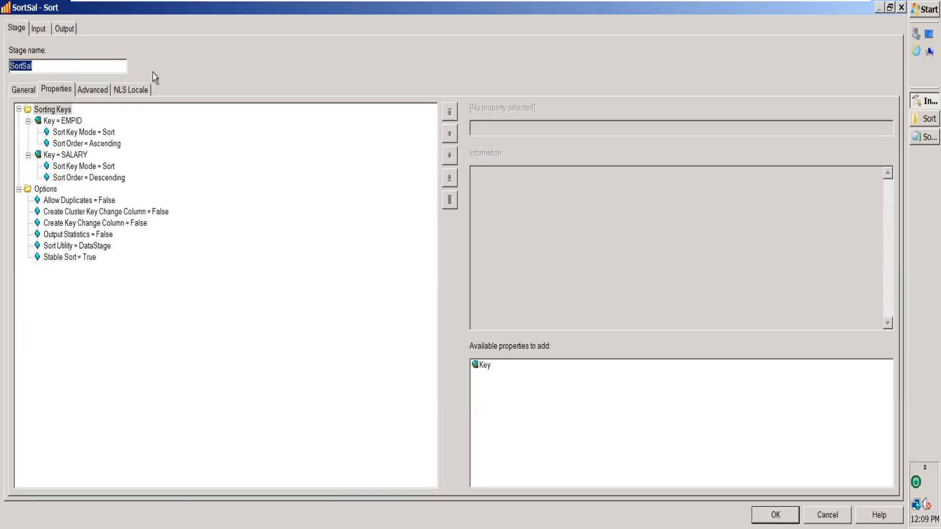
{"action": "left_click", "coordinate": [68, 110]}
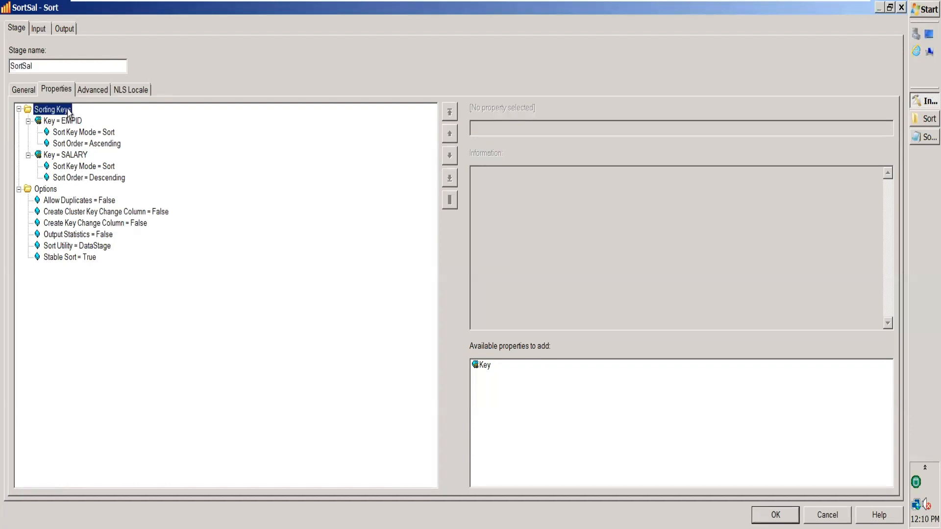
{"action": "double_click", "coordinate": [481, 366]}
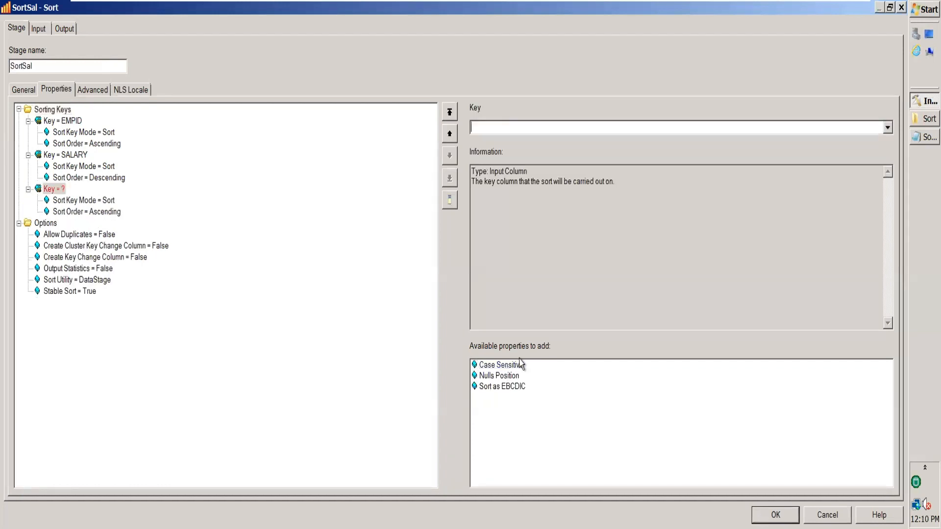
{"action": "left_click", "coordinate": [60, 190]}
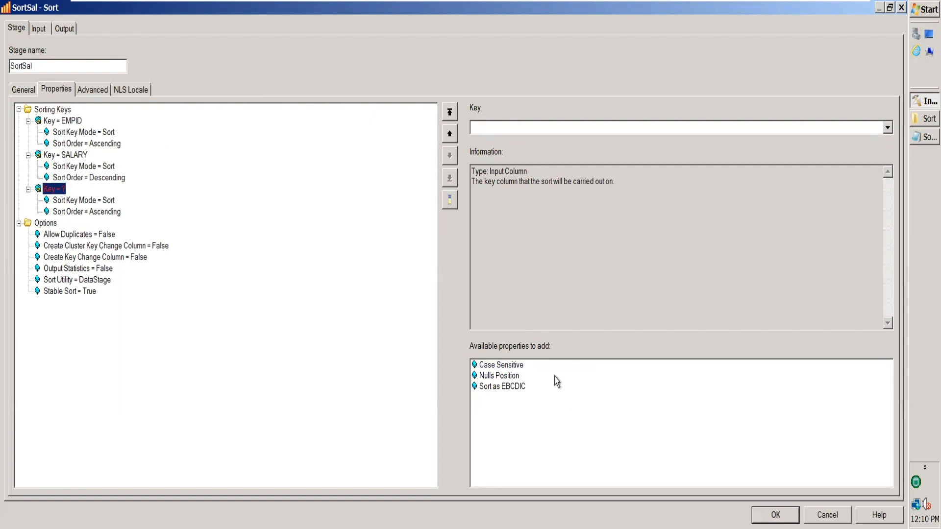
{"action": "left_click", "coordinate": [501, 370]}
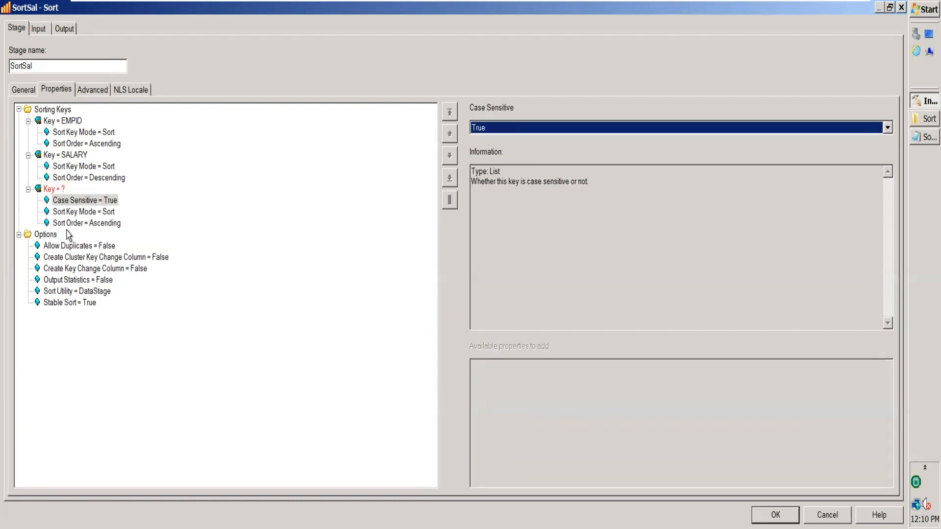
Add the Nulls Position property to the third sorting key, view Sorted_Salary.txt, and set the property to Last.
{"action": "left_click", "coordinate": [51, 190]}
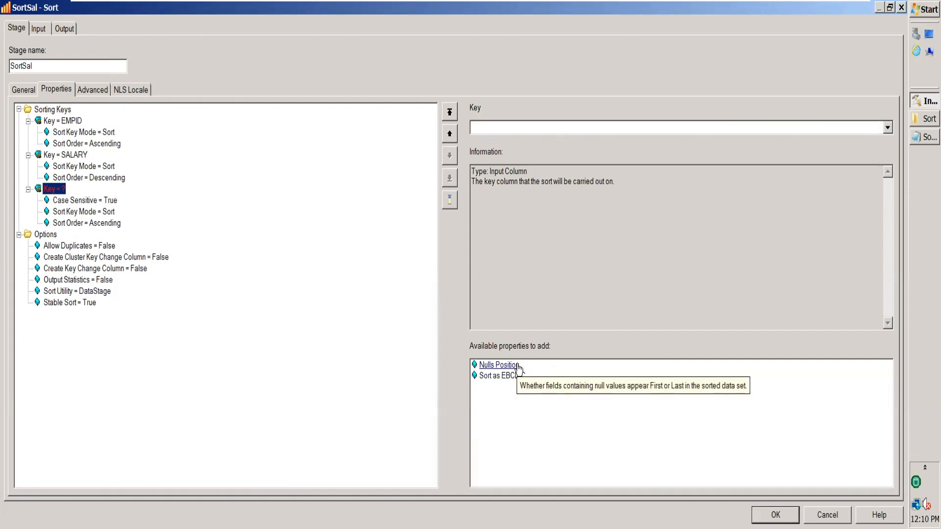
{"action": "left_click", "coordinate": [498, 365]}
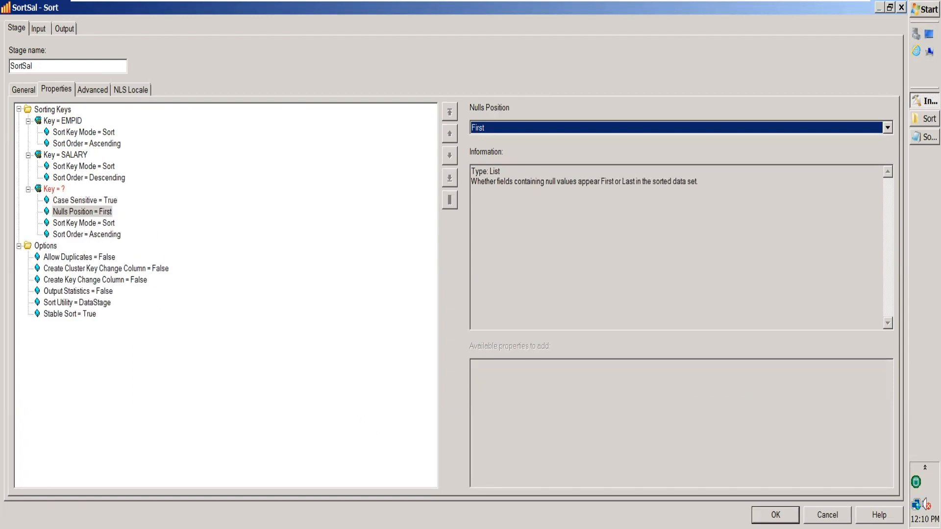
{"action": "left_click", "coordinate": [915, 142]}
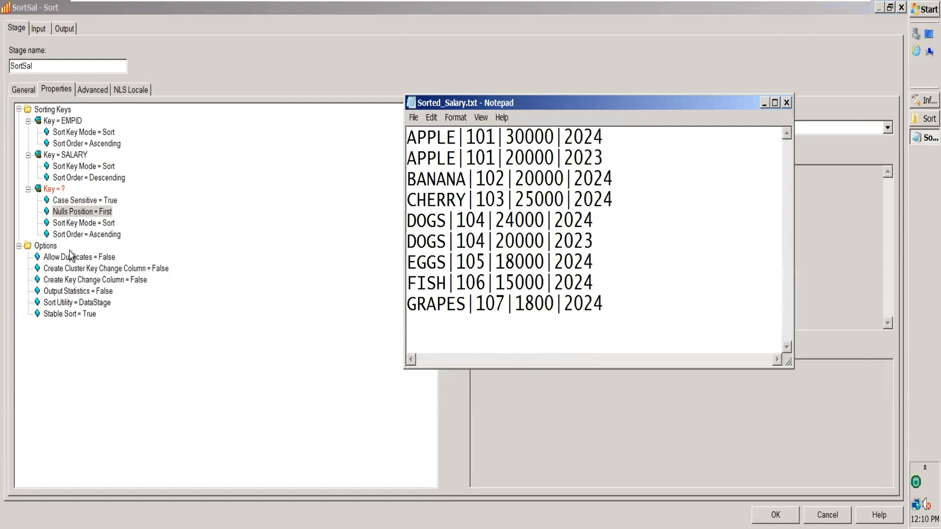
{"action": "left_click", "coordinate": [98, 214]}
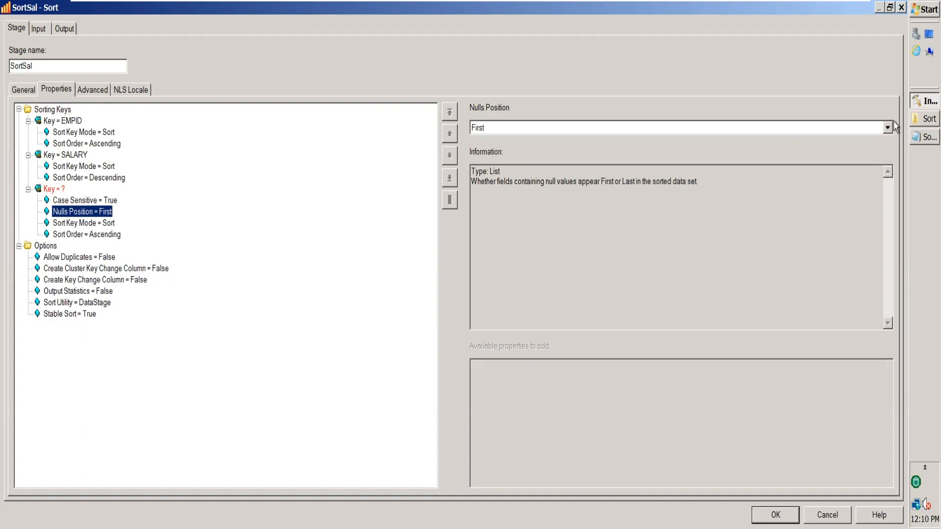
{"action": "left_click", "coordinate": [887, 127]}
{"action": "left_click", "coordinate": [860, 152]}
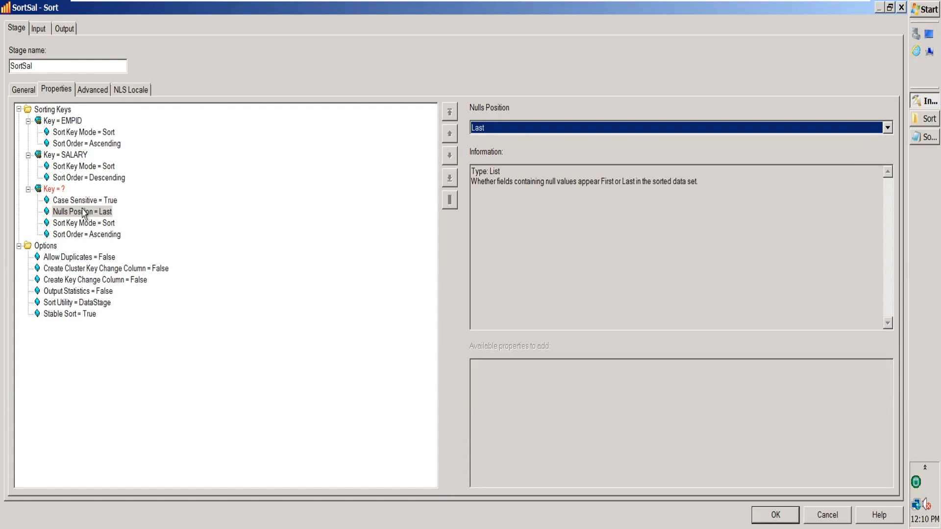
View the properties that can be added to the third, SALARY and EMPID keys, and close the stage discarding the changes.
{"action": "left_click", "coordinate": [55, 190]}
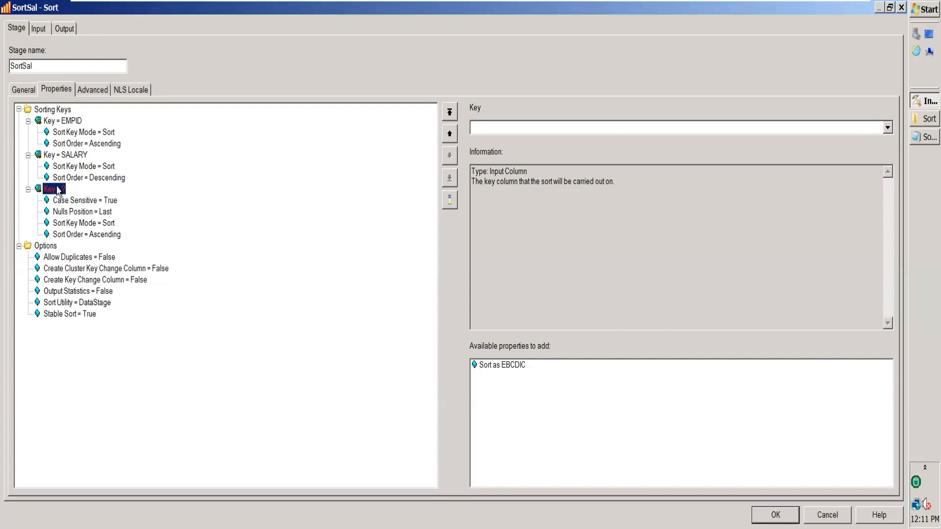
{"action": "left_click", "coordinate": [52, 110]}
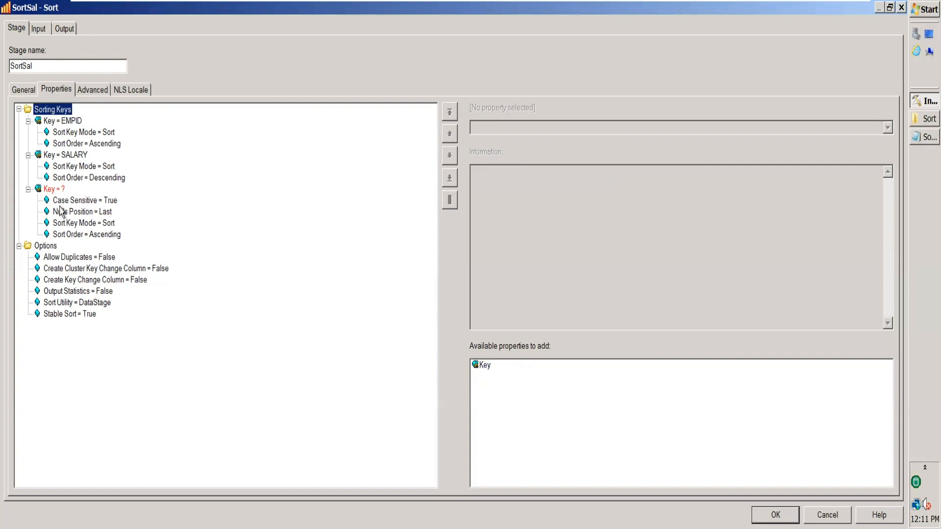
{"action": "left_click", "coordinate": [54, 155]}
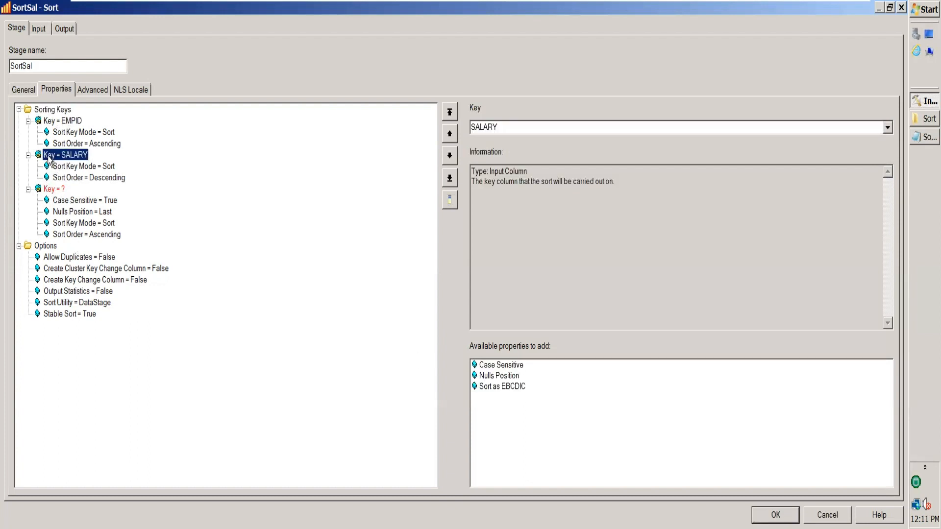
{"action": "left_click", "coordinate": [50, 121]}
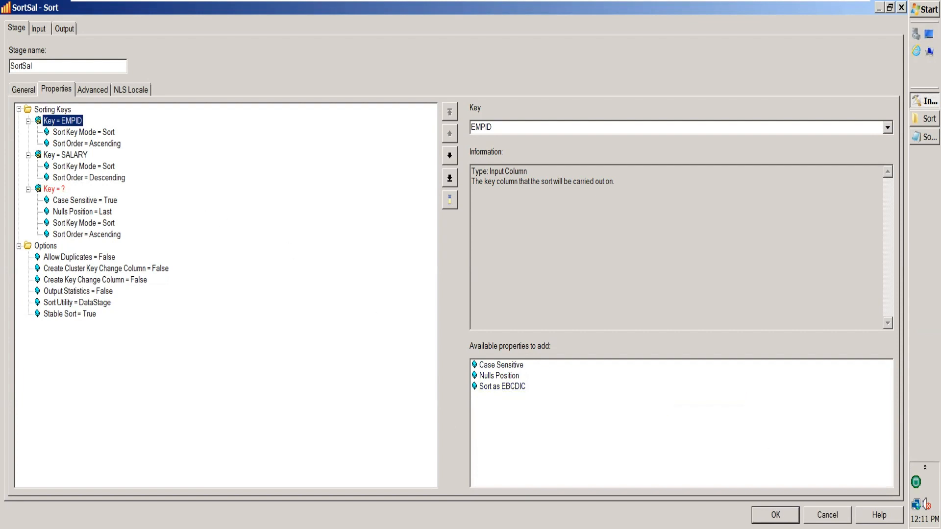
{"action": "left_click", "coordinate": [828, 515]}
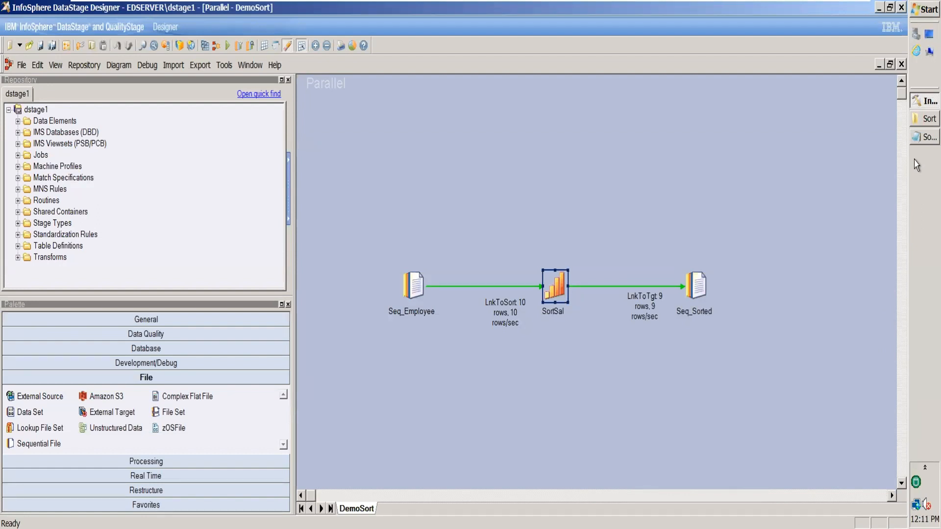
Enlarge the Processing stage list and add a Funnel stage to the canvas above SortSal.
{"action": "left_click", "coordinate": [187, 461]}
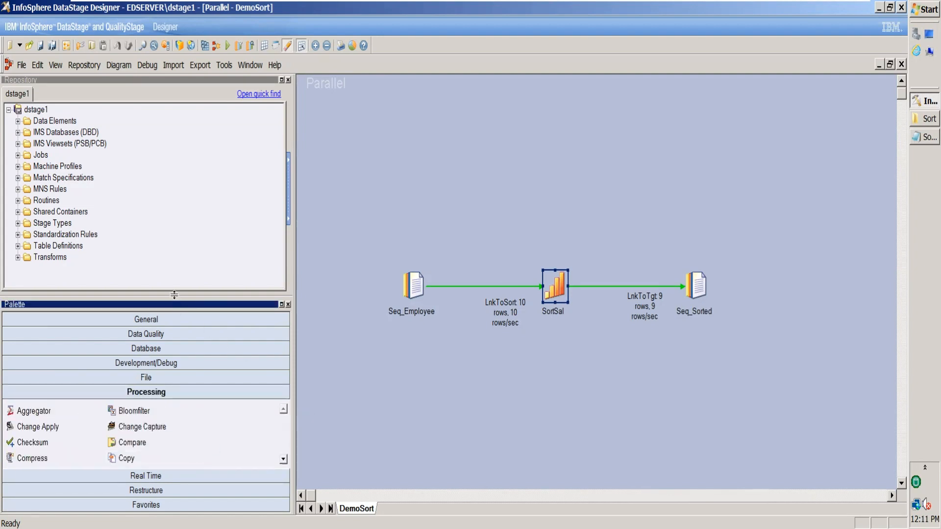
{"action": "left_click_drag", "start_coordinate": [174, 294], "coordinate": [176, 150]}
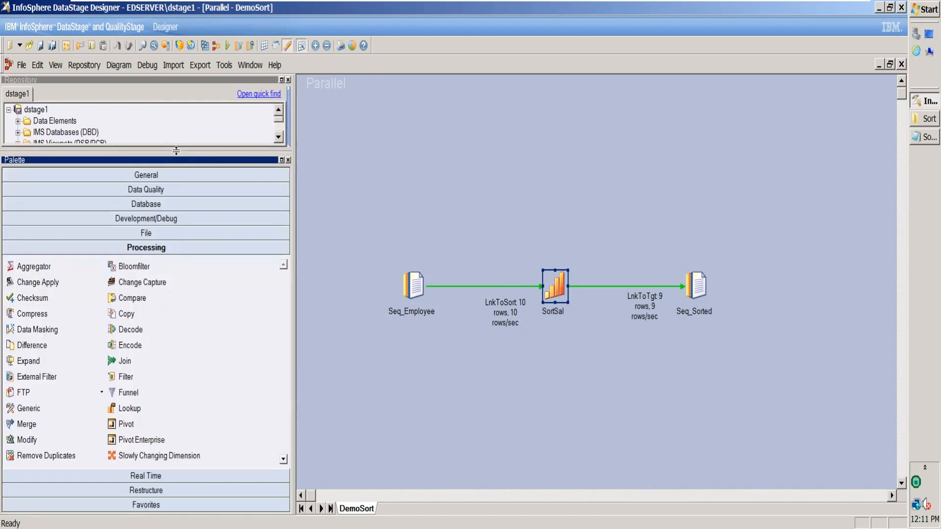
{"action": "left_click", "coordinate": [283, 461]}
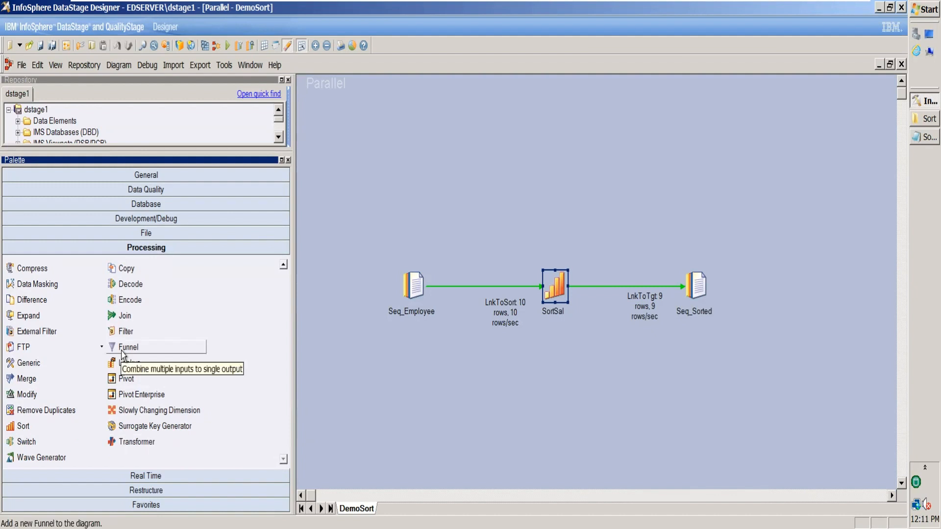
{"action": "left_click_drag", "start_coordinate": [128, 347], "coordinate": [547, 193]}
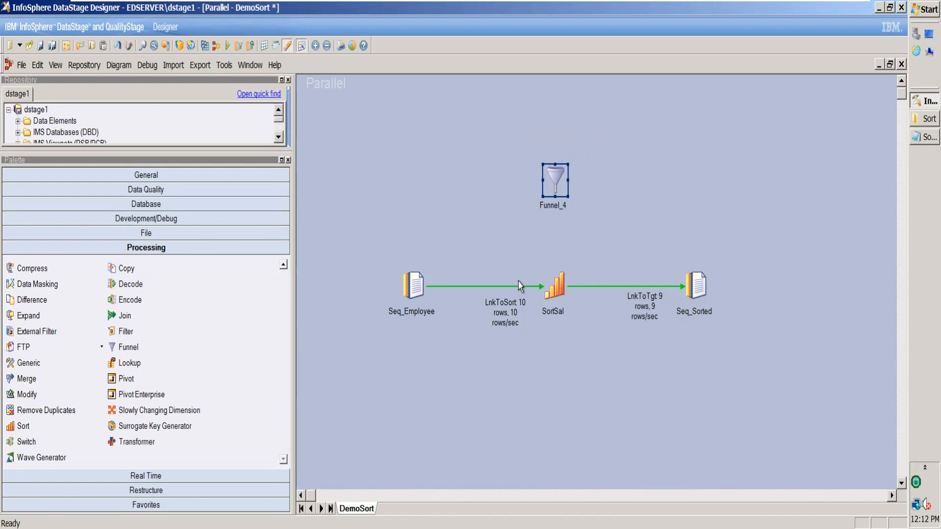
Try to draw a second output link from the SortSal stage to an empty part of the canvas.
{"action": "left_click_drag", "start_coordinate": [554, 278], "coordinate": [705, 184]}
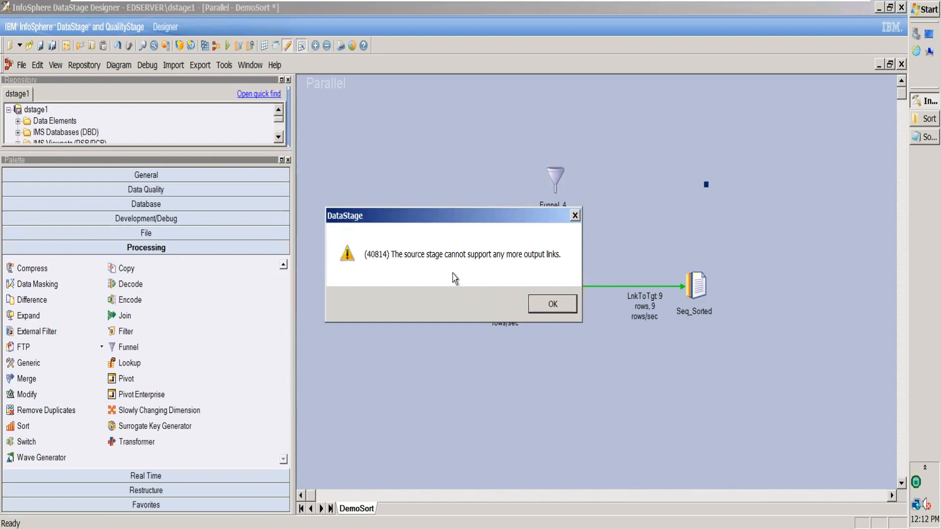
{"action": "left_click", "coordinate": [558, 307]}
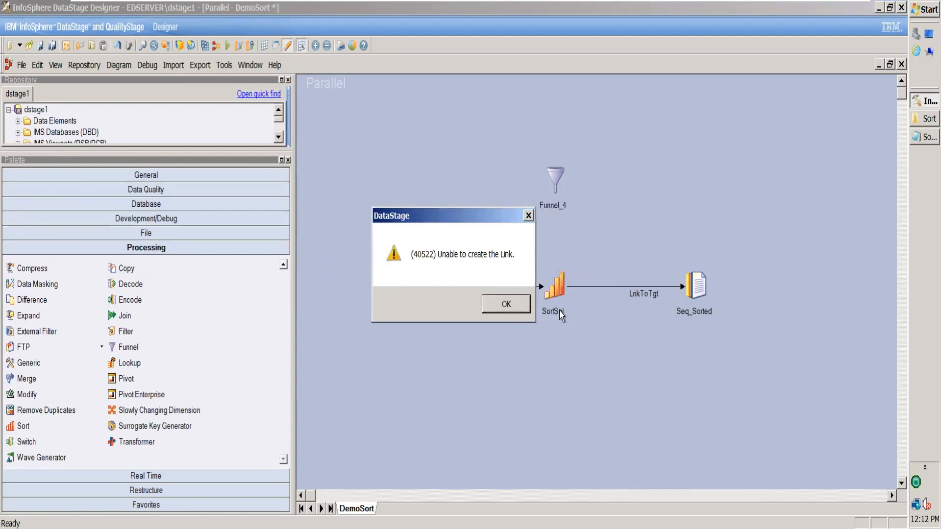
{"action": "left_click", "coordinate": [522, 308]}
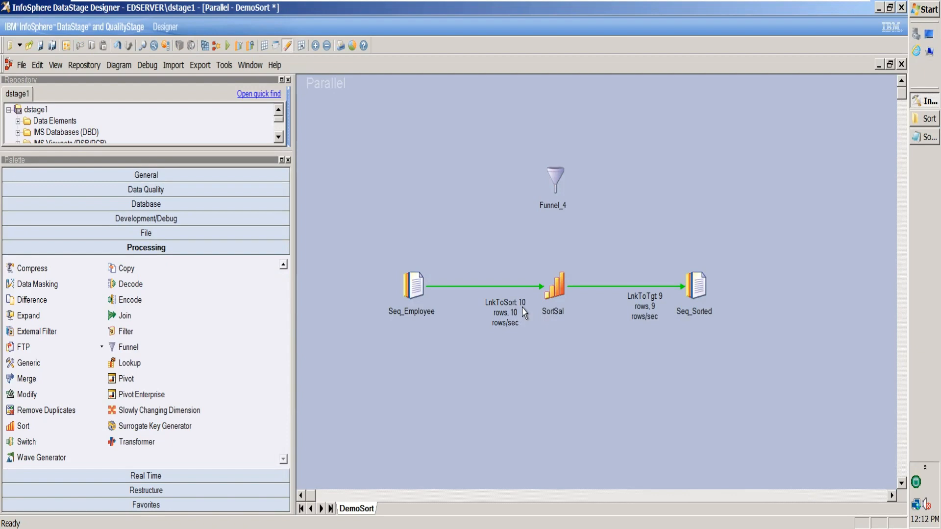
{"action": "left_click", "coordinate": [557, 285]}
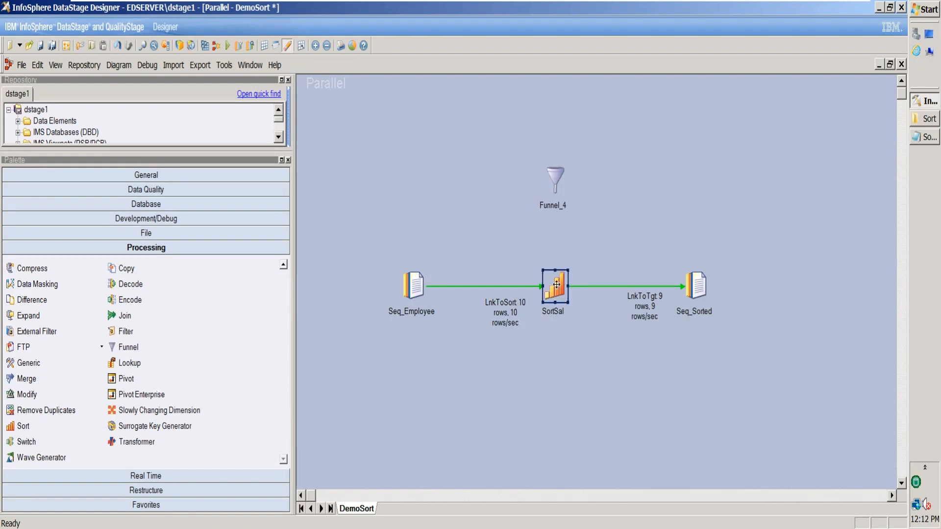
{"action": "left_click", "coordinate": [442, 286]}
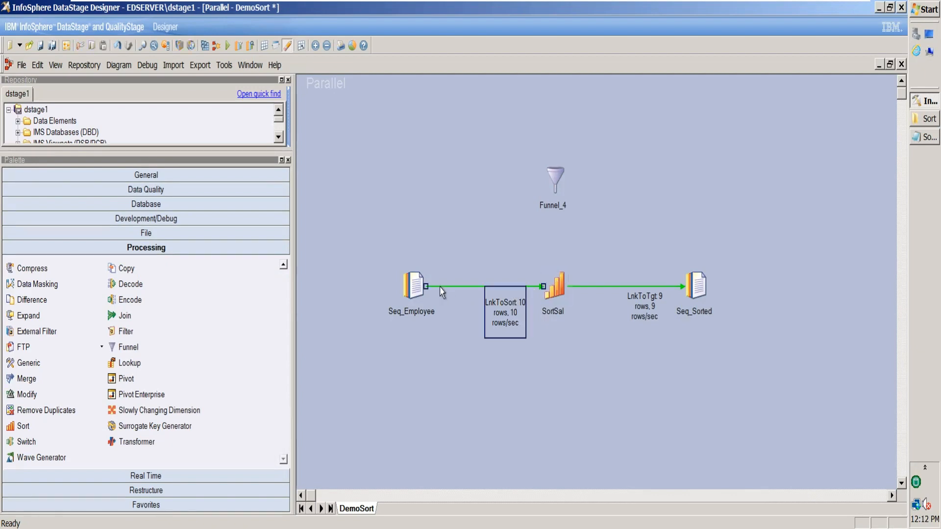
{"action": "left_click", "coordinate": [645, 292]}
{"action": "left_click_drag", "start_coordinate": [567, 286], "coordinate": [704, 234]}
{"action": "left_click", "coordinate": [551, 303]}
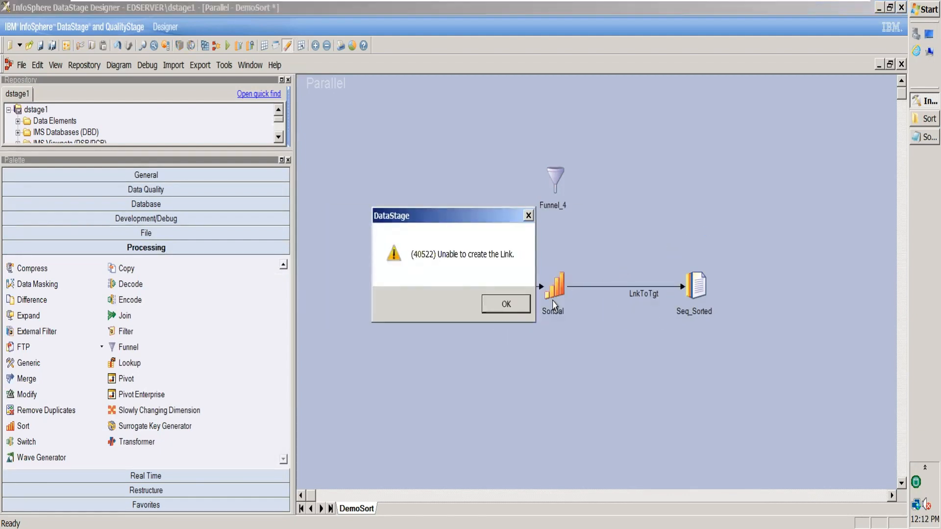
{"action": "left_click", "coordinate": [505, 304]}
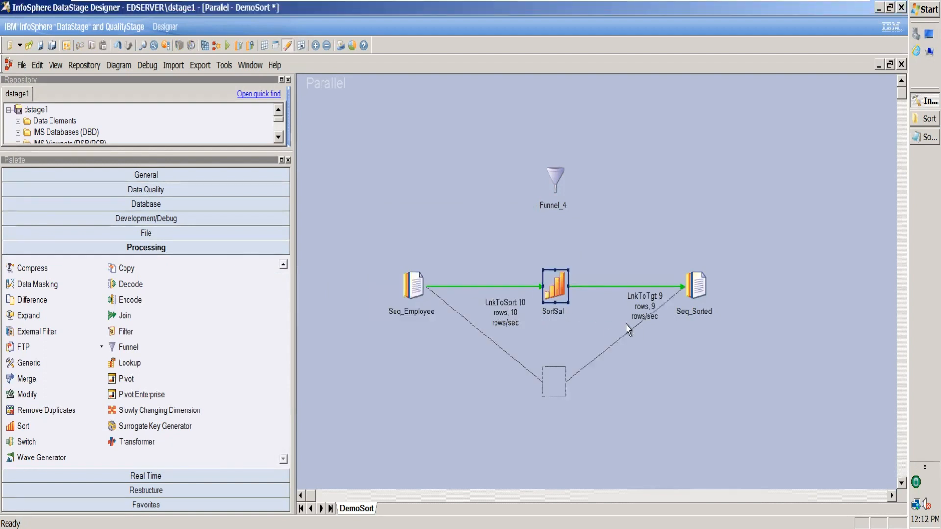
Move the SortSal stage slightly up and shift the LnkToSort link label.
{"action": "left_click_drag", "start_coordinate": [626, 329], "coordinate": [587, 251]}
{"action": "left_click_drag", "start_coordinate": [553, 283], "coordinate": [493, 301]}
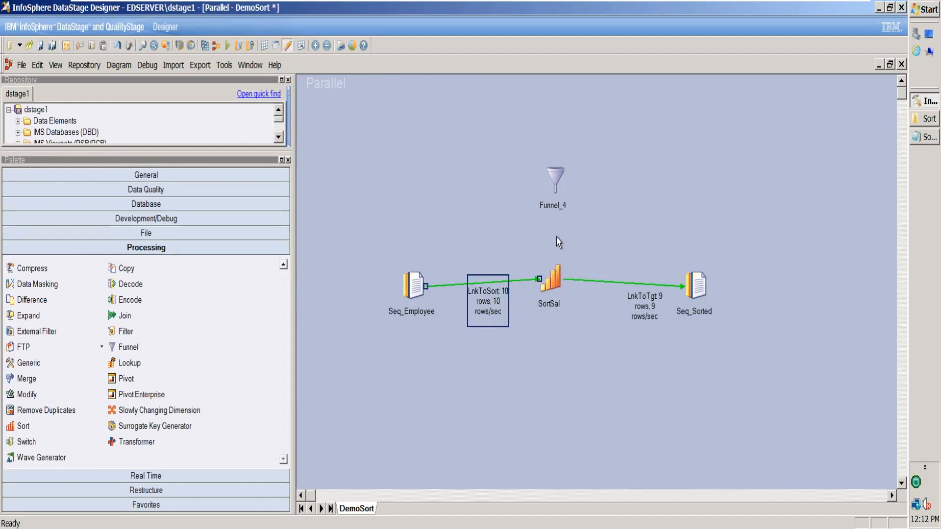
Draw an output link from the Funnel stage to an empty point on the canvas above Seq_Sorted.
{"action": "left_click", "coordinate": [584, 231]}
{"action": "left_click", "coordinate": [555, 182]}
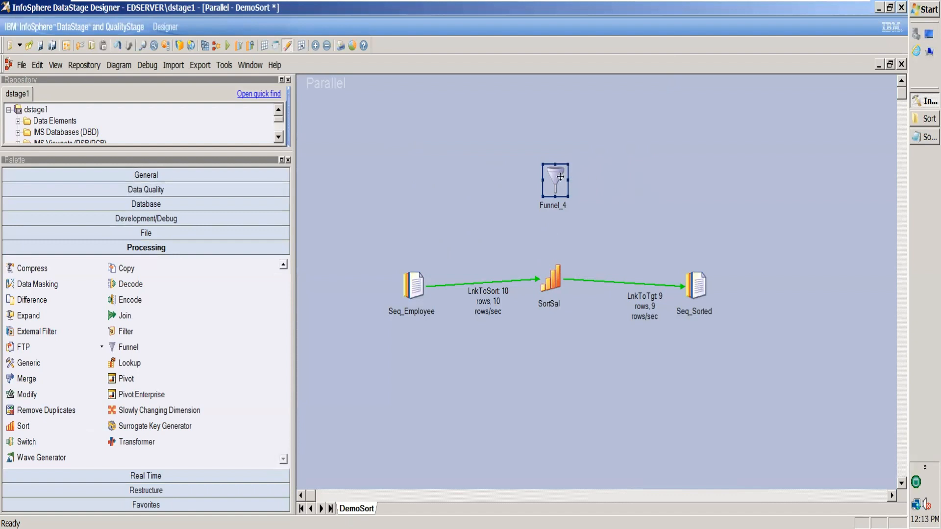
{"action": "left_click_drag", "start_coordinate": [560, 176], "coordinate": [713, 168]}
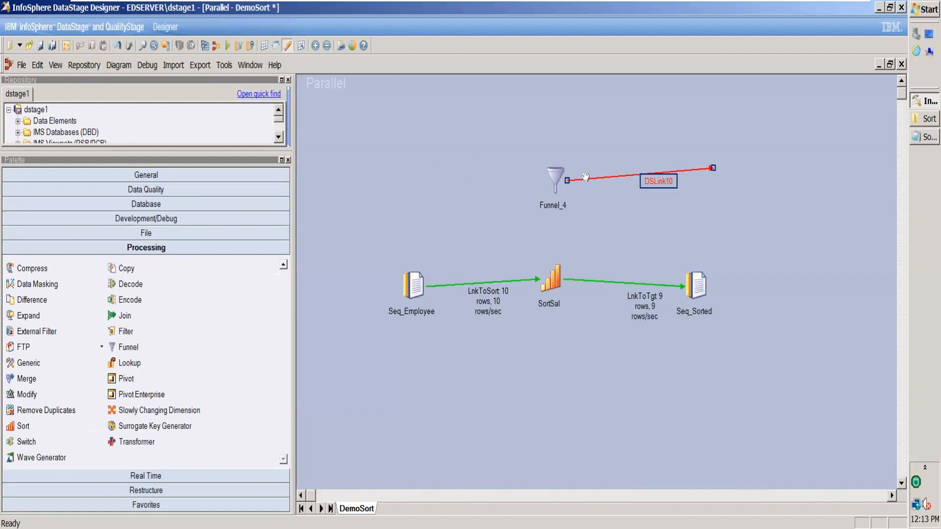
Make three copies of the Seq_Employee stage with their output links and spread them out beside the Funnel_4 stage.
{"action": "left_click", "coordinate": [414, 289]}
{"action": "key", "text": "ctrl+c"}
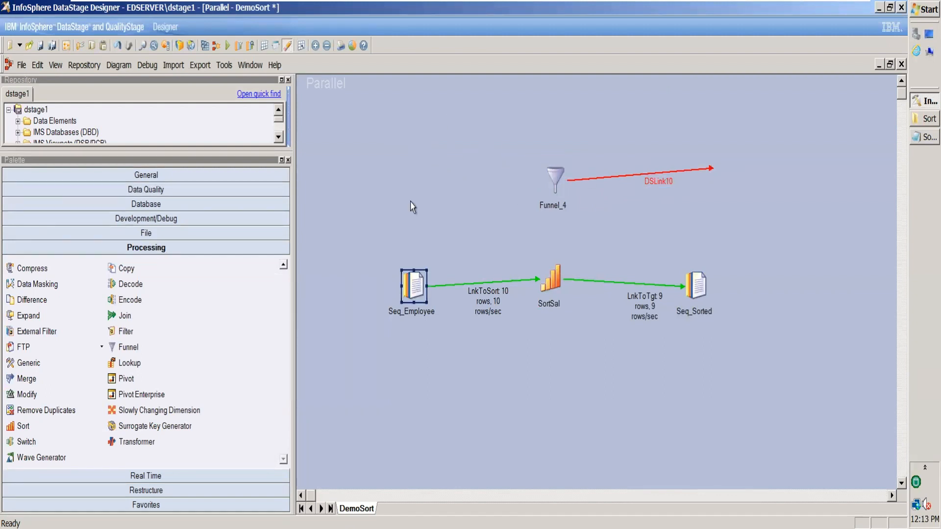
{"action": "key", "text": "ctrl+v"}
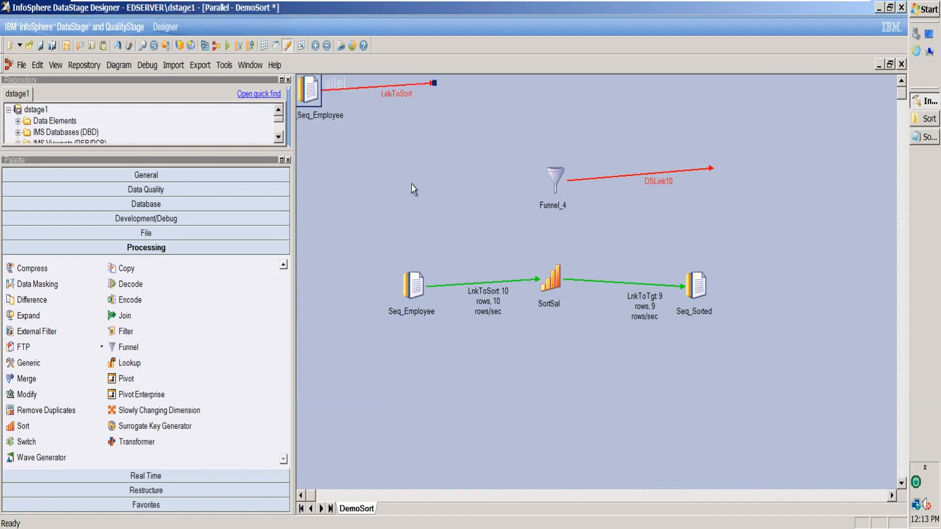
{"action": "left_click_drag", "start_coordinate": [319, 100], "coordinate": [413, 183]}
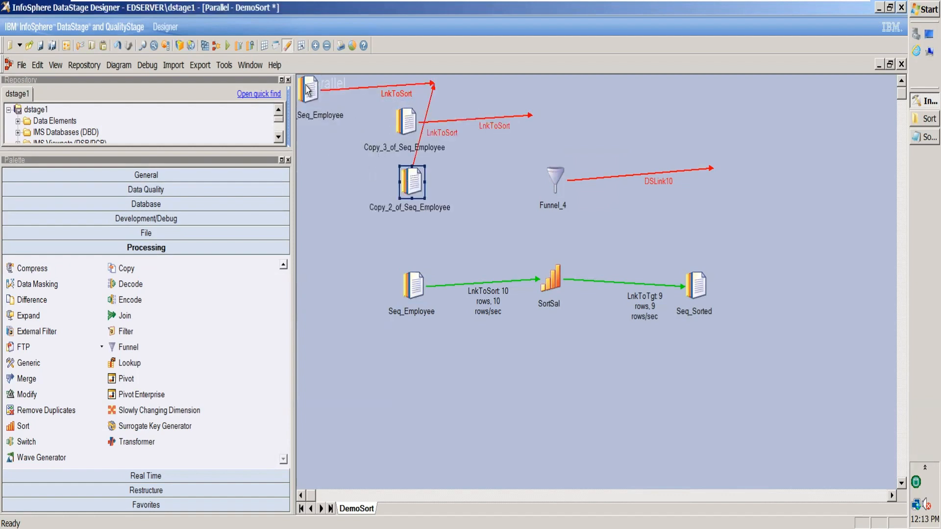
{"action": "left_click_drag", "start_coordinate": [307, 90], "coordinate": [424, 241]}
Connect Copy_of_Seq_Employee's LnkToSort link to Funnel_4 and try to attach the identically named link of Copy_2_of_Seq_Employee.
{"action": "left_click", "coordinate": [435, 89]}
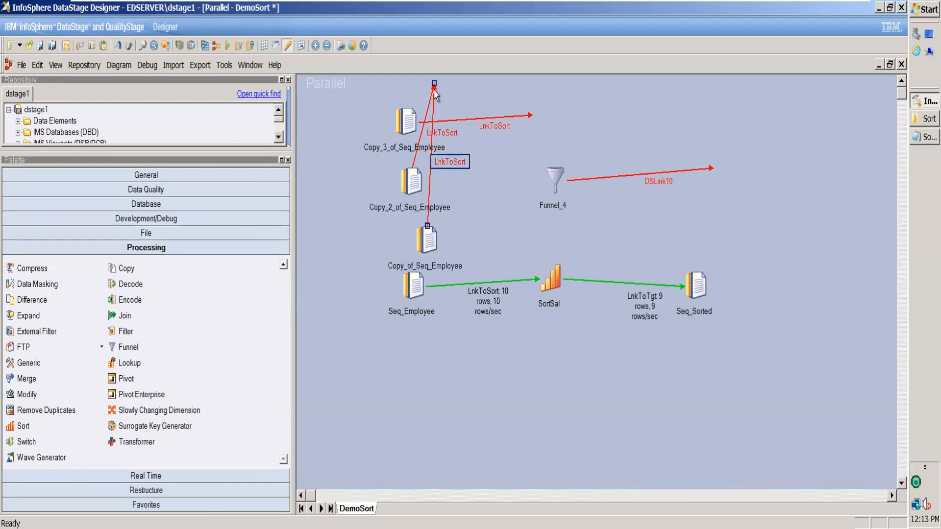
{"action": "left_click_drag", "start_coordinate": [434, 89], "coordinate": [553, 180]}
{"action": "left_click", "coordinate": [434, 91]}
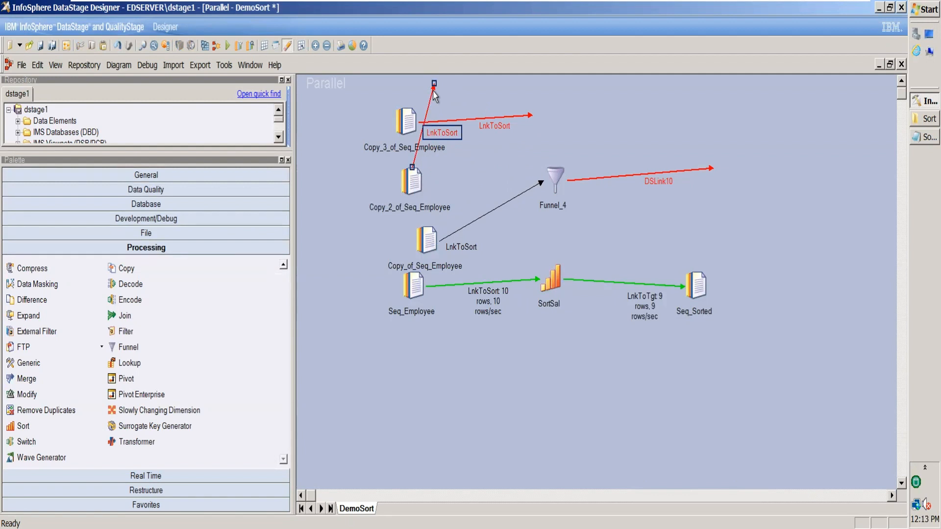
{"action": "left_click_drag", "start_coordinate": [434, 89], "coordinate": [552, 179]}
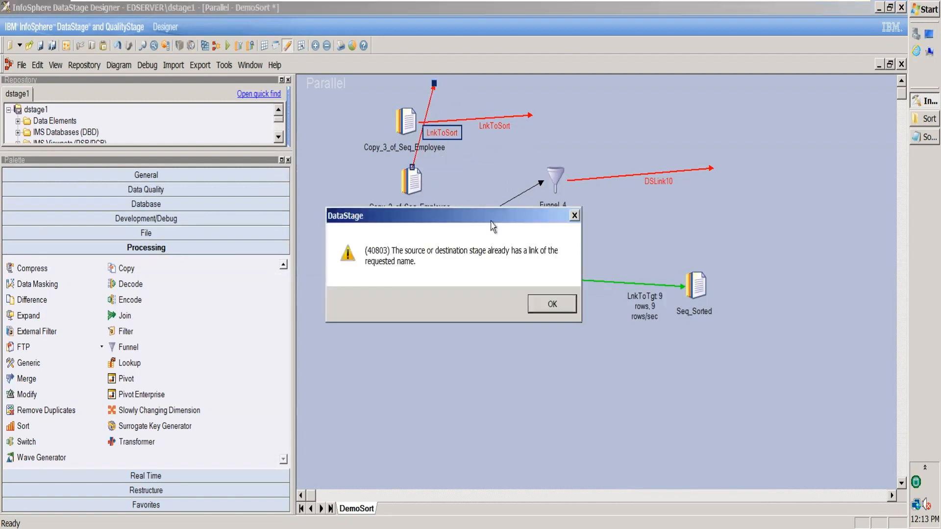
{"action": "left_click", "coordinate": [551, 305]}
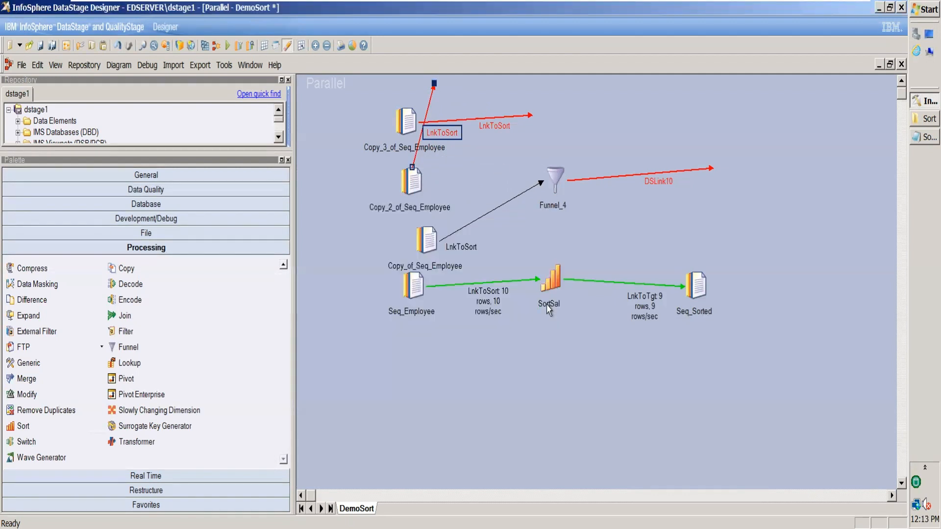
Rename the output link of Copy_2_of_Seq_Employee to LnkToSort1 and connect it to Funnel_4.
{"action": "left_click", "coordinate": [439, 135]}
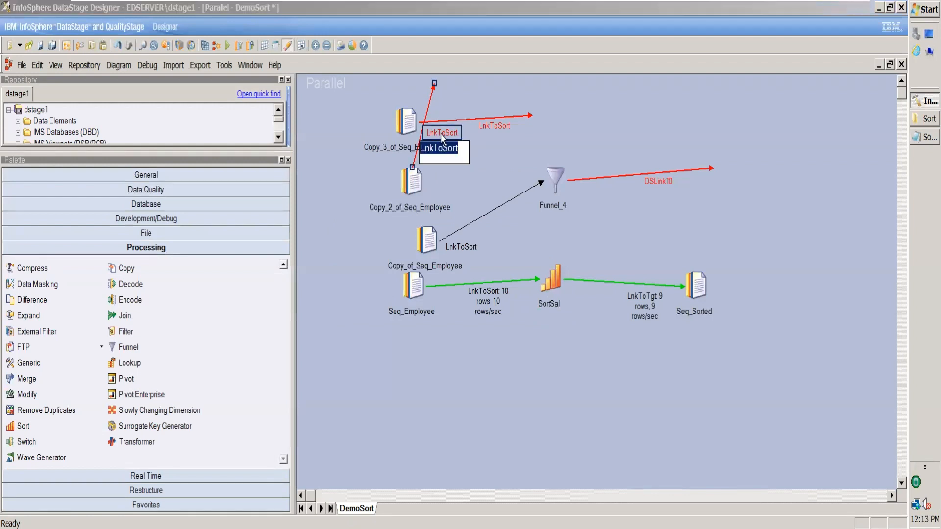
{"action": "left_click", "coordinate": [460, 151]}
{"action": "type", "text": "1"}
{"action": "left_click", "coordinate": [461, 186]}
{"action": "left_click_drag", "start_coordinate": [434, 83], "coordinate": [553, 177]}
Rename the output link of Copy_3_of_Seq_Employee to LnkToSort2 and connect it to Funnel_4.
{"action": "left_click", "coordinate": [494, 126]}
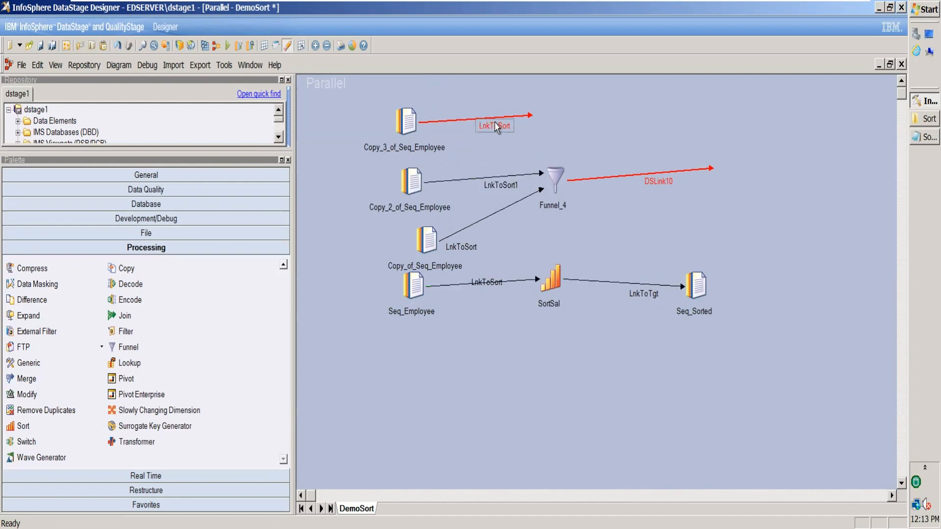
{"action": "left_click", "coordinate": [495, 126]}
{"action": "left_click", "coordinate": [512, 142]}
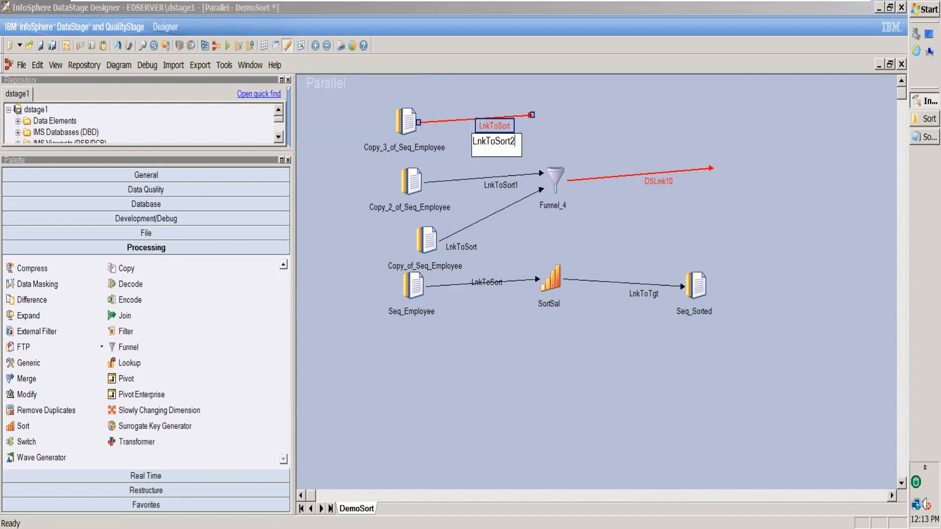
{"action": "type", "text": "2"}
{"action": "left_click", "coordinate": [589, 131]}
{"action": "left_click", "coordinate": [533, 118]}
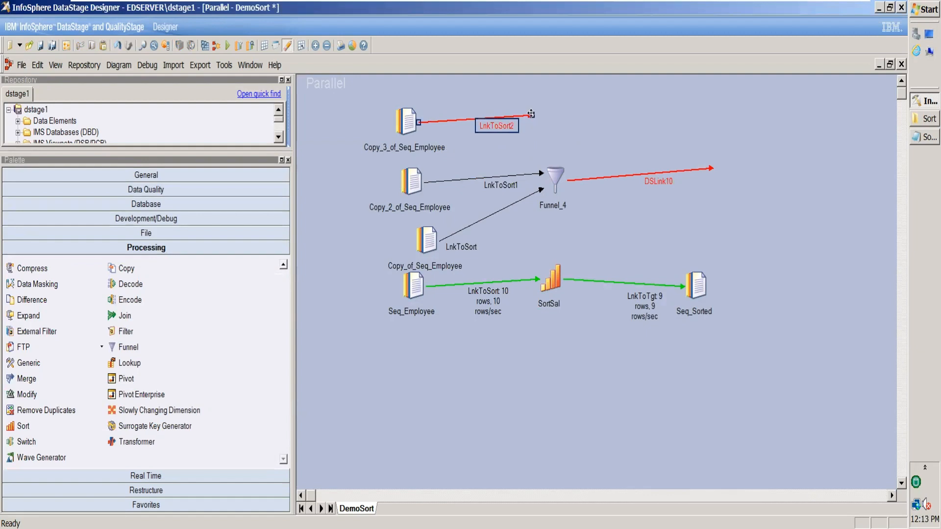
{"action": "left_click_drag", "start_coordinate": [533, 118], "coordinate": [542, 170]}
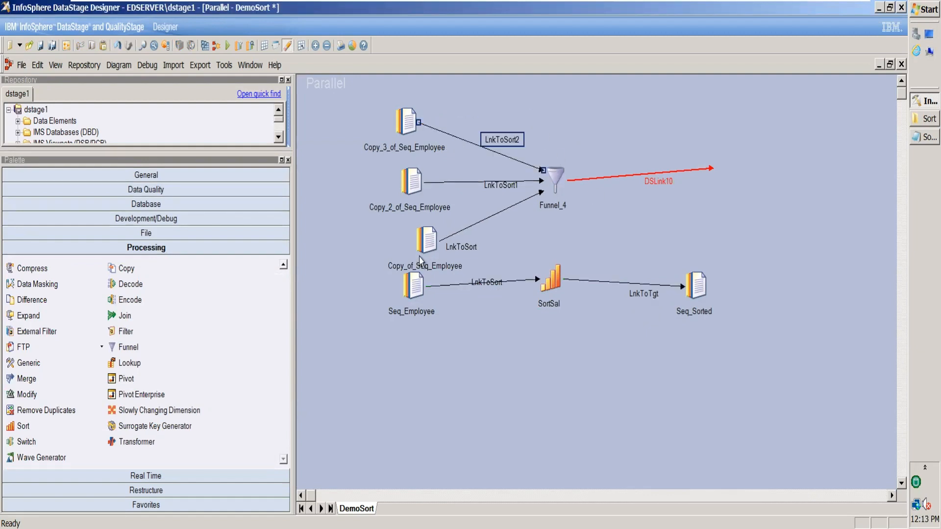
Move the whole Seq_Employee, SortSal and Seq_Sorted flow down, away from the Funnel_4 flow.
{"action": "left_click_drag", "start_coordinate": [373, 258], "coordinate": [722, 340]}
{"action": "left_click_drag", "start_coordinate": [555, 286], "coordinate": [558, 359]}
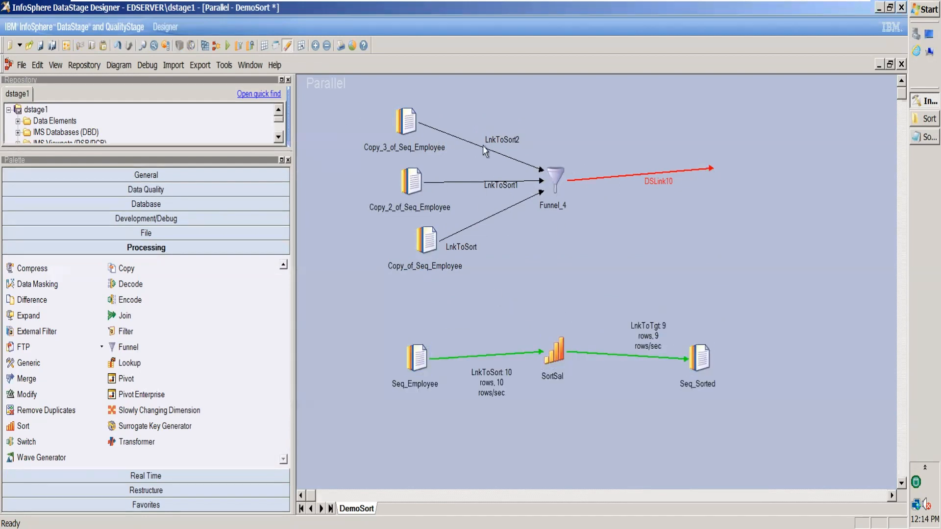
Examine the three source stages feeding Funnel_4 and the source properties of Copy_3_of_Seq_Employee.
{"action": "left_click", "coordinate": [406, 122]}
{"action": "left_click", "coordinate": [413, 184]}
{"action": "left_click", "coordinate": [426, 243]}
{"action": "double_click", "coordinate": [425, 147]}
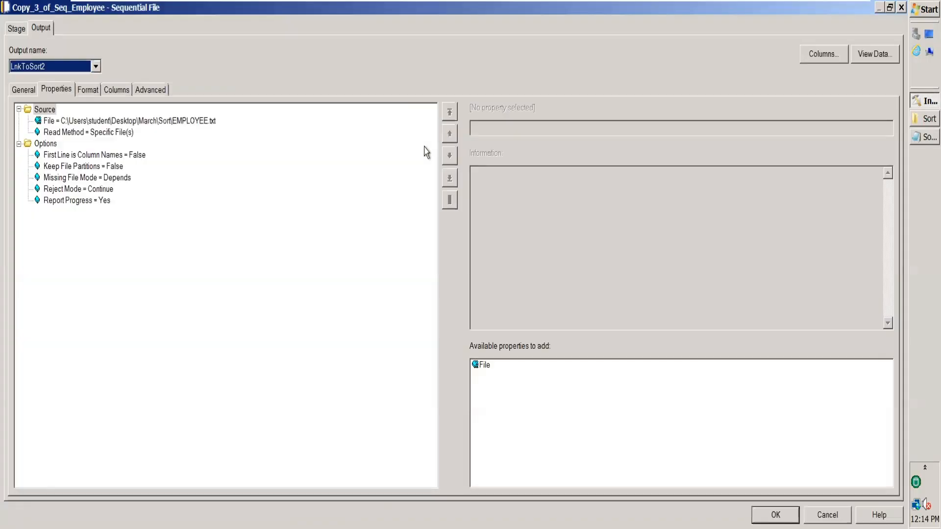
{"action": "left_click", "coordinate": [828, 514]}
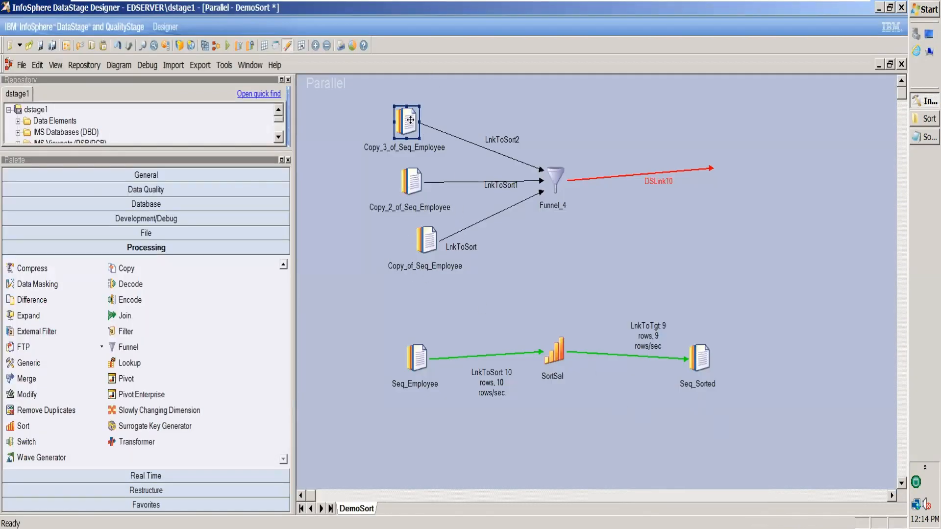
Examine Copy_2_of_Seq_Employee, Copy_of_Seq_Employee, Funnel_4 and its three input links.
{"action": "left_click", "coordinate": [409, 186]}
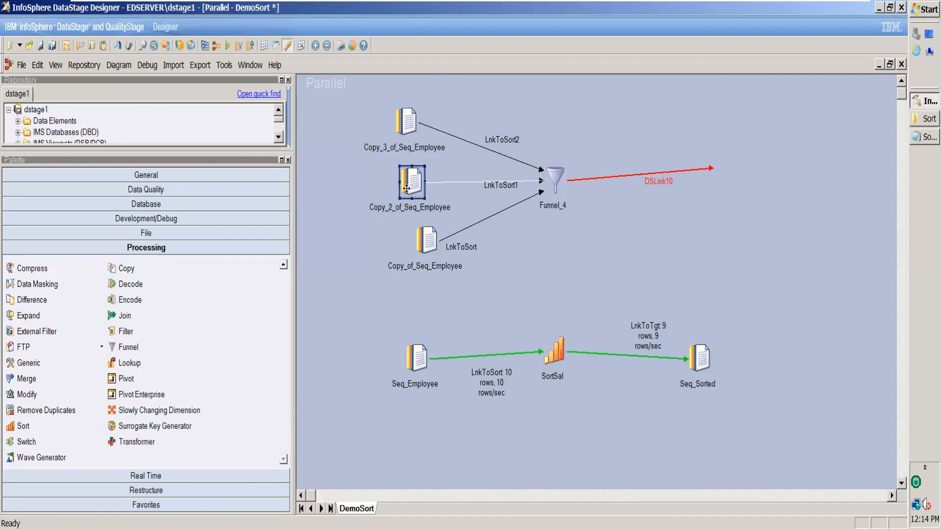
{"action": "left_click", "coordinate": [422, 253]}
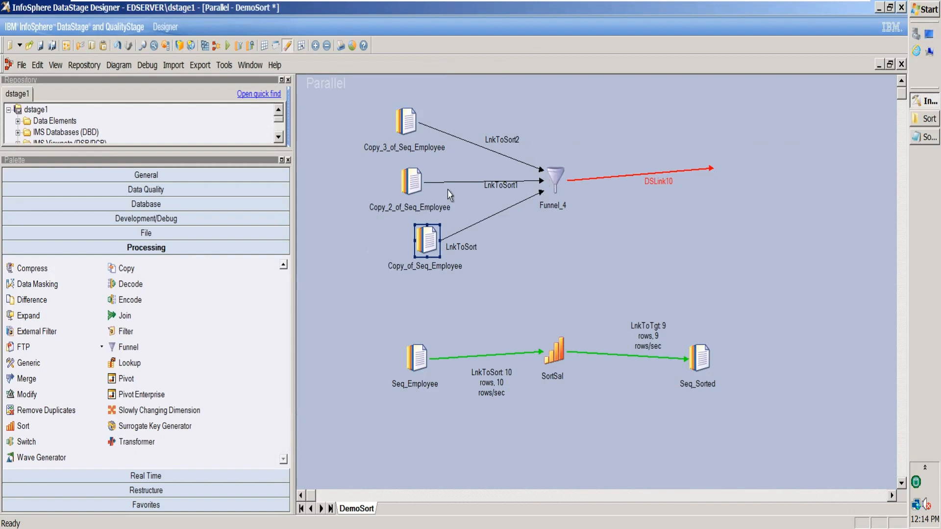
{"action": "left_click", "coordinate": [549, 172]}
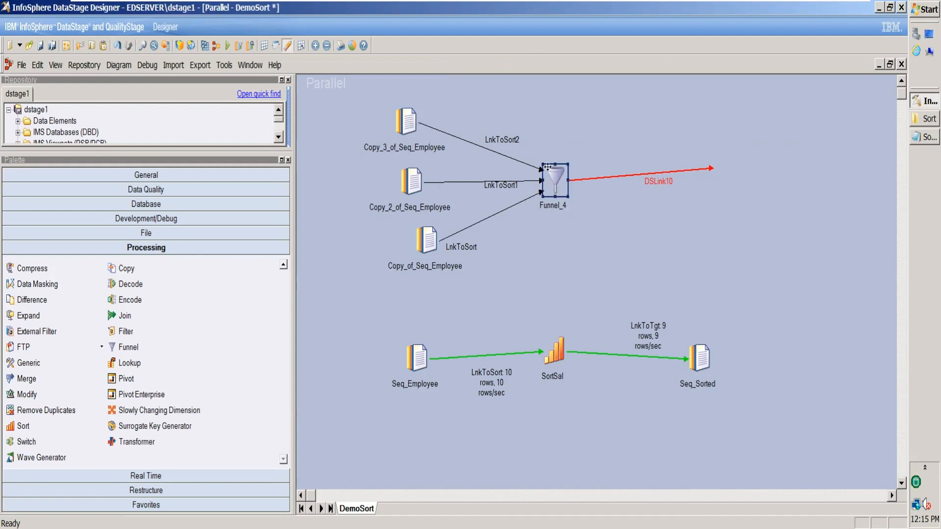
{"action": "left_click", "coordinate": [490, 155]}
{"action": "left_click", "coordinate": [494, 183]}
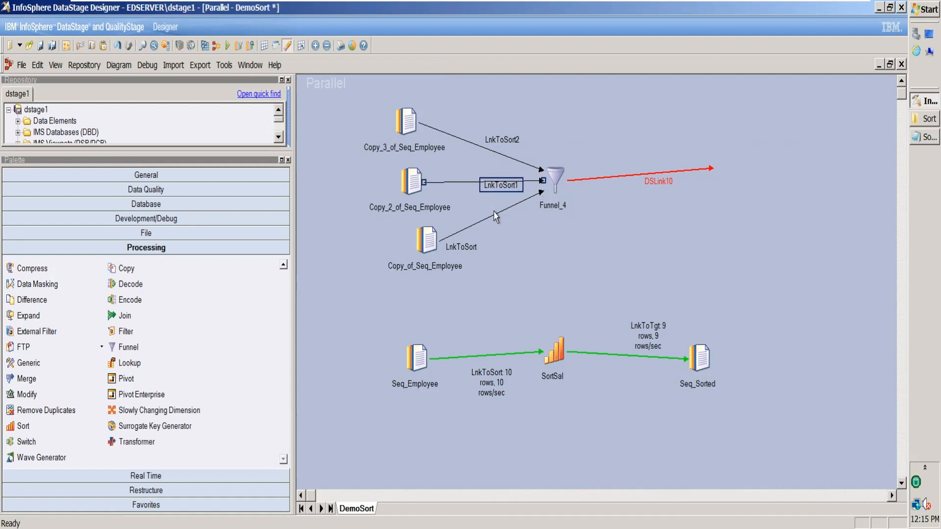
{"action": "left_click", "coordinate": [494, 212]}
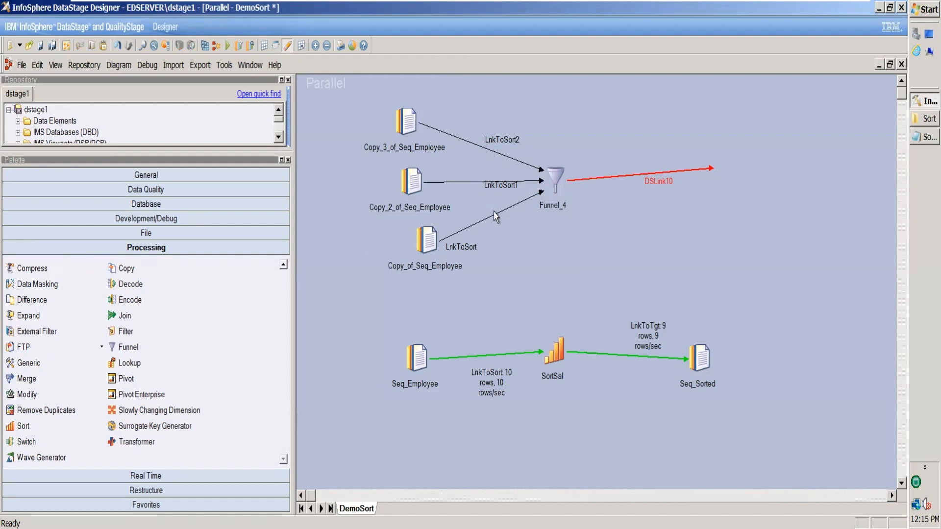
Review the output column definitions of Copy_3_of_Seq_Employee.
{"action": "double_click", "coordinate": [404, 113]}
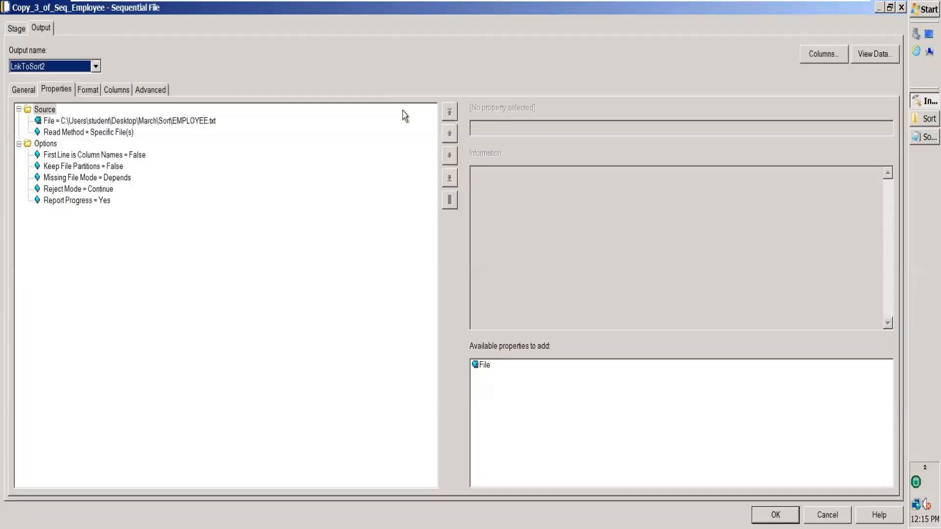
{"action": "left_click", "coordinate": [117, 92]}
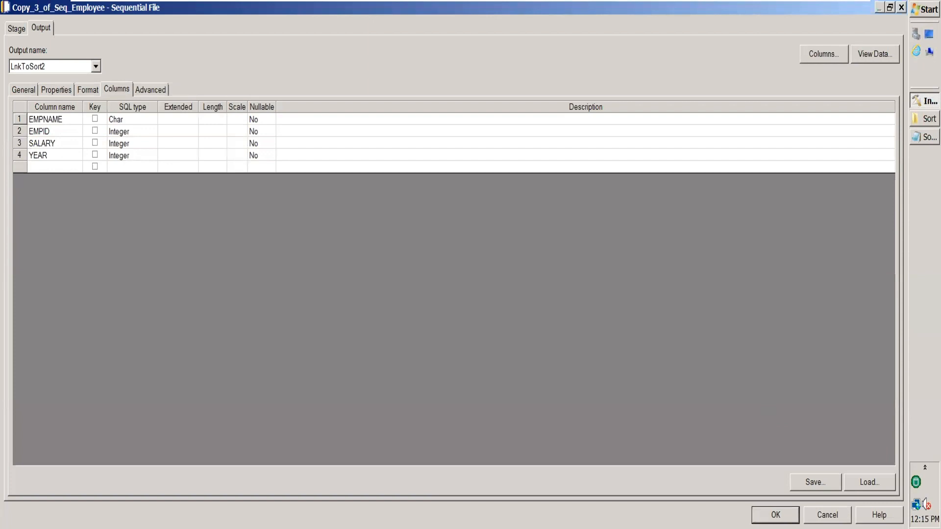
{"action": "left_click", "coordinate": [775, 515]}
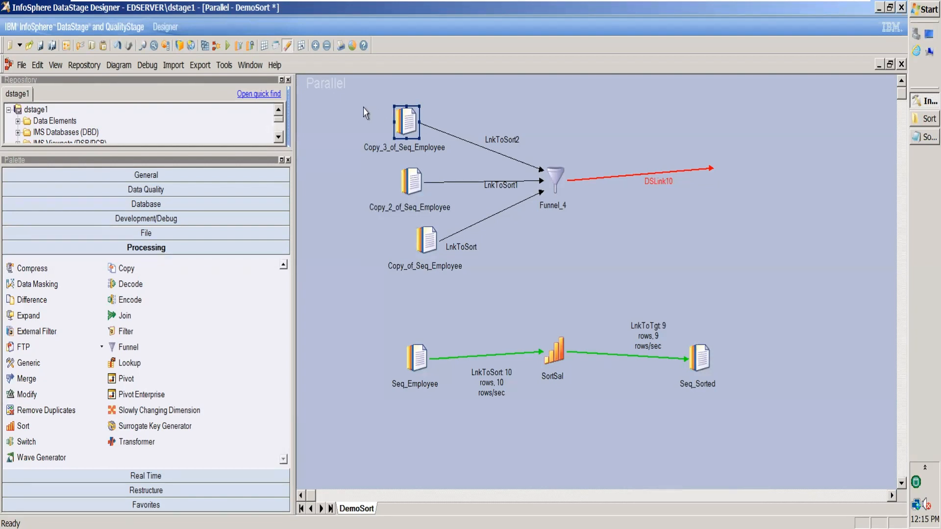
Delete the Funnel_4 stage with its output link and three source copies, and close the DemoSort job without saving changes.
{"action": "left_click_drag", "start_coordinate": [350, 91], "coordinate": [752, 277]}
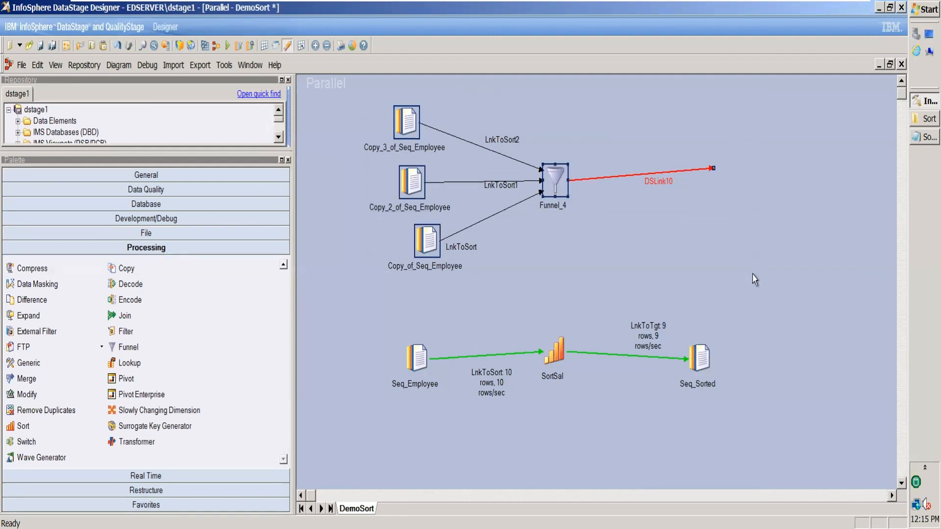
{"action": "key", "text": "Delete"}
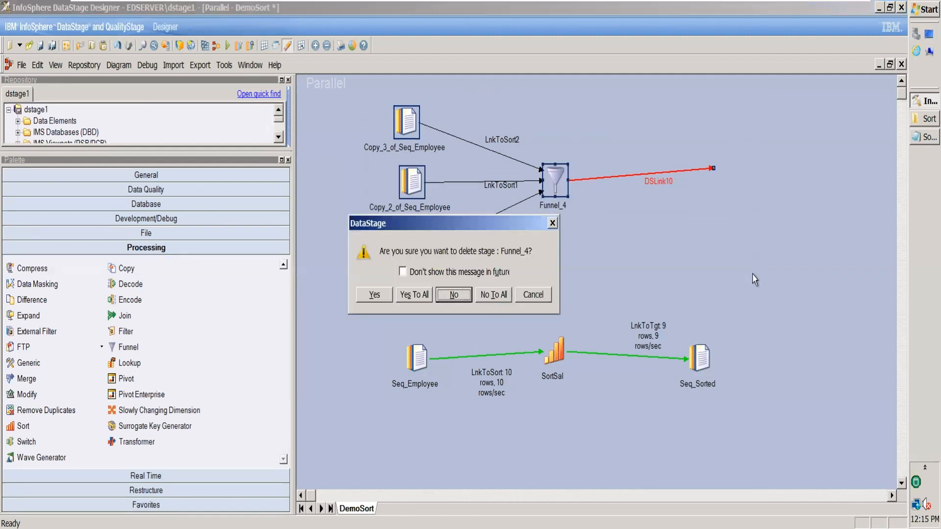
{"action": "left_click", "coordinate": [420, 299]}
{"action": "left_click", "coordinate": [901, 65]}
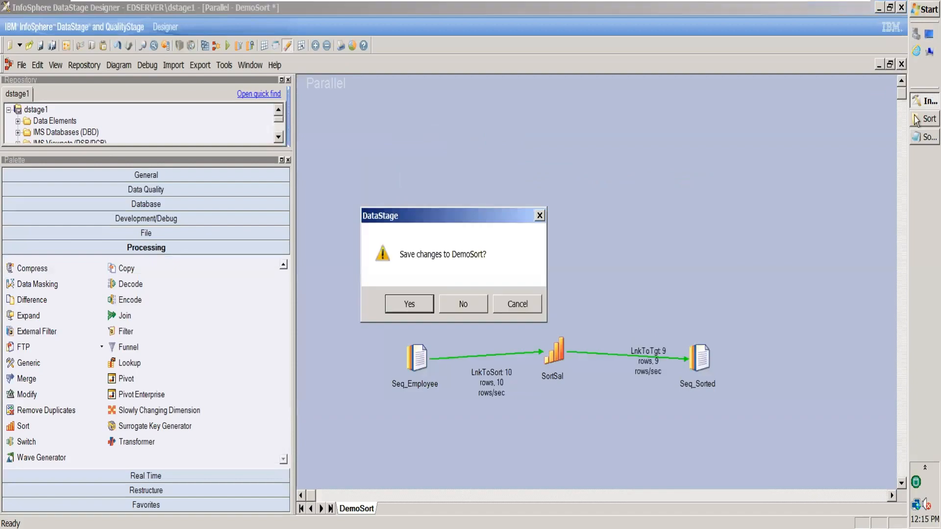
{"action": "left_click", "coordinate": [476, 305]}
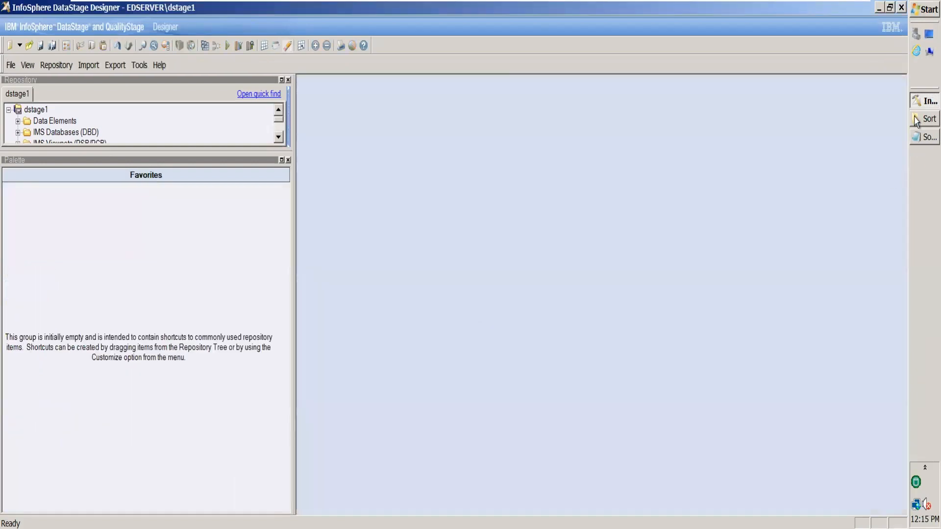
Switch to the file explorer window, go back to the March folder and open the folder's command list.
{"action": "left_click", "coordinate": [924, 119]}
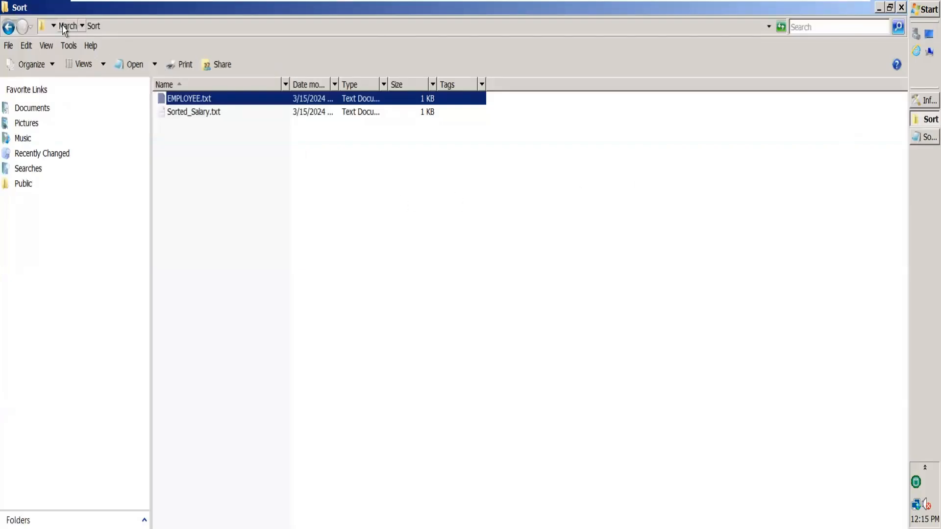
{"action": "left_click", "coordinate": [7, 27]}
{"action": "right_click", "coordinate": [215, 260]}
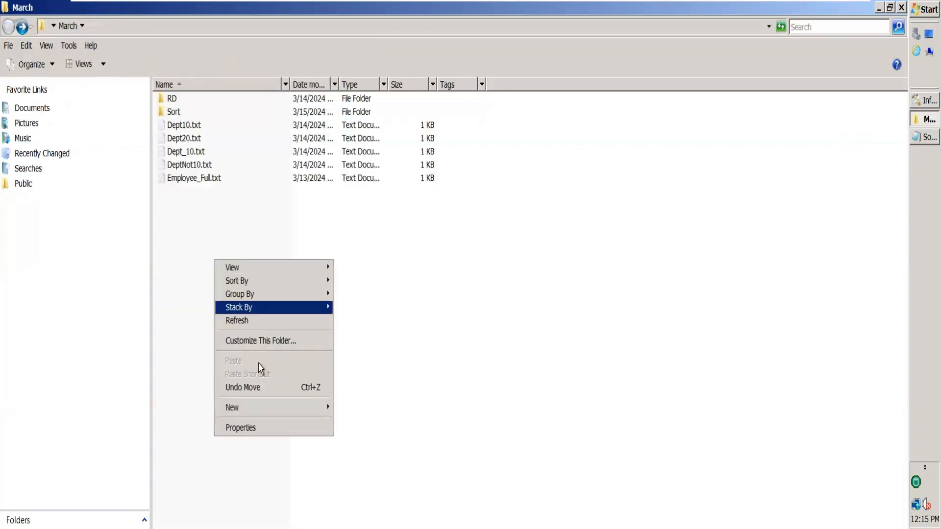
Create a new folder named Funnel in the March folder.
{"action": "mouse_move", "coordinate": [268, 409]}
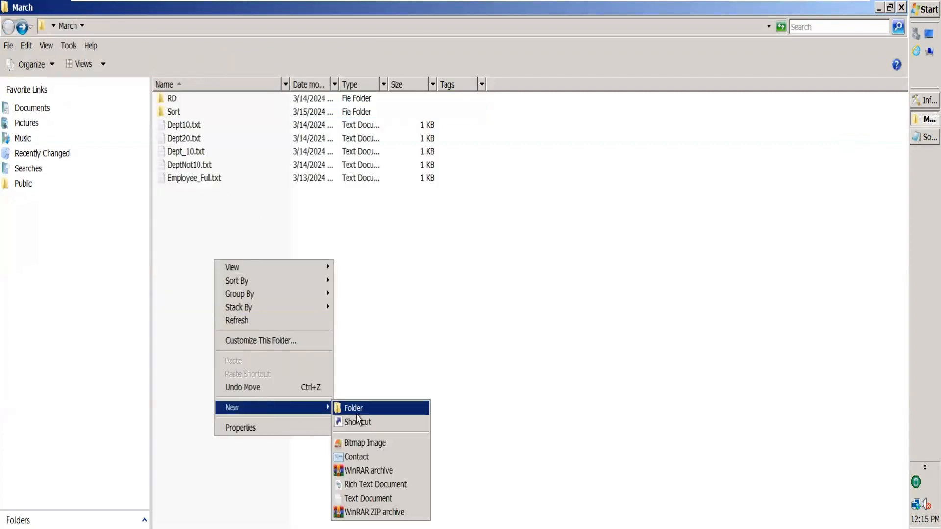
{"action": "left_click", "coordinate": [357, 415]}
{"action": "type", "text": "Funnel"}
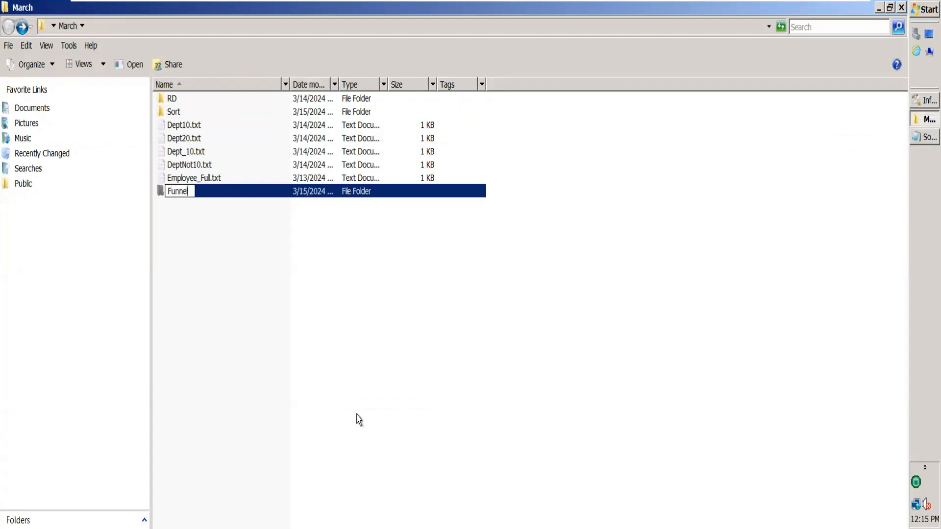
{"action": "left_click", "coordinate": [283, 267]}
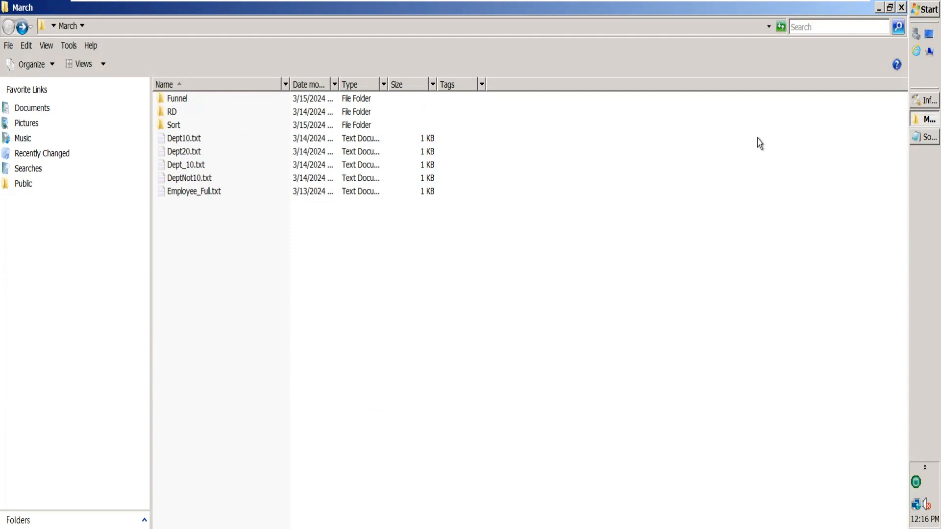
Switch to InfoSphere DataStage Designer, hide the palette and create a new parallel job.
{"action": "left_click", "coordinate": [925, 101]}
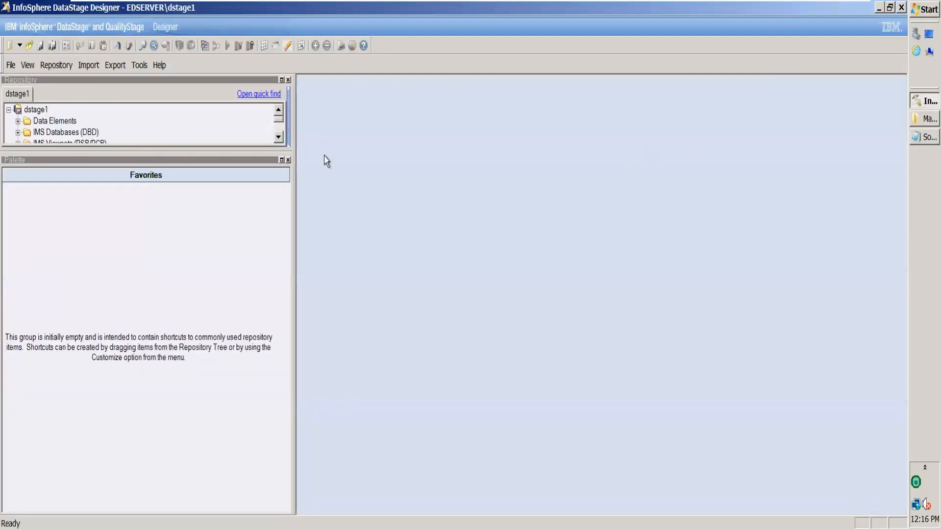
{"action": "left_click", "coordinate": [289, 160]}
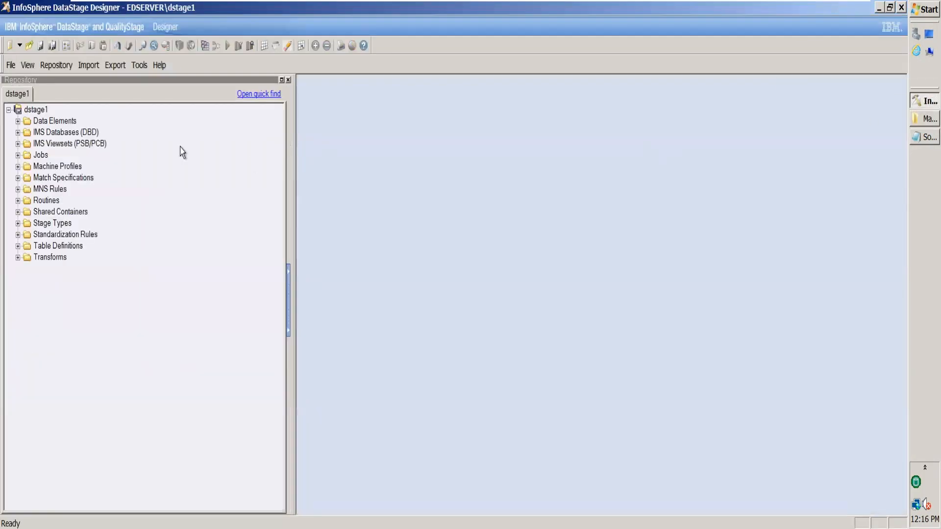
{"action": "left_click", "coordinate": [9, 45]}
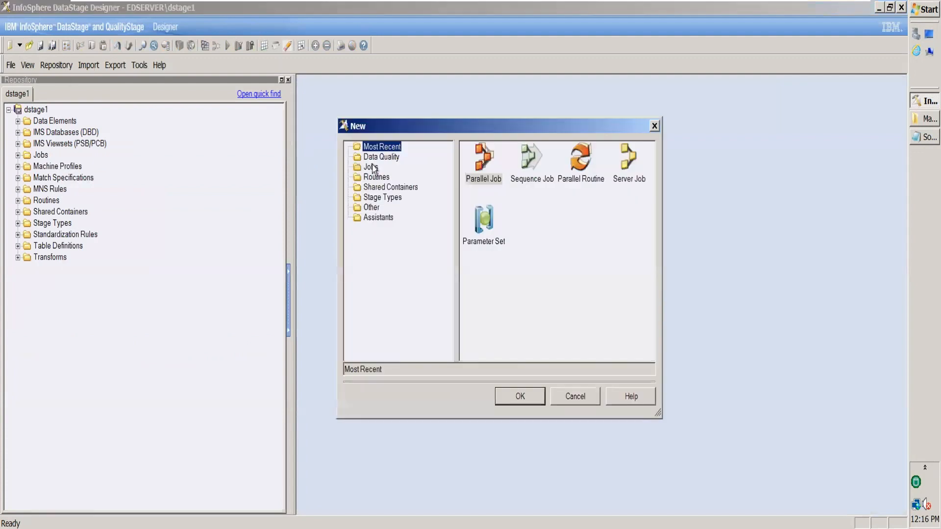
{"action": "left_click", "coordinate": [487, 164]}
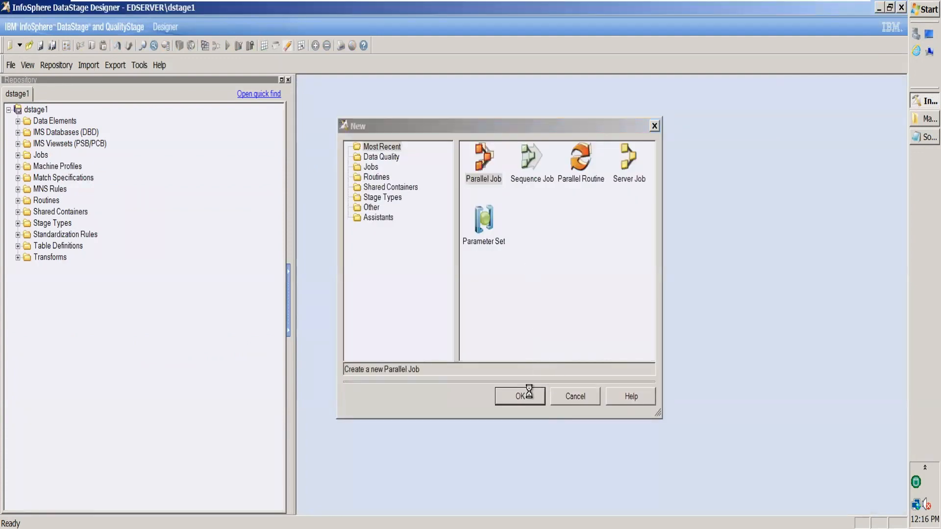
{"action": "left_click", "coordinate": [531, 396]}
{"action": "left_click", "coordinate": [794, 102]}
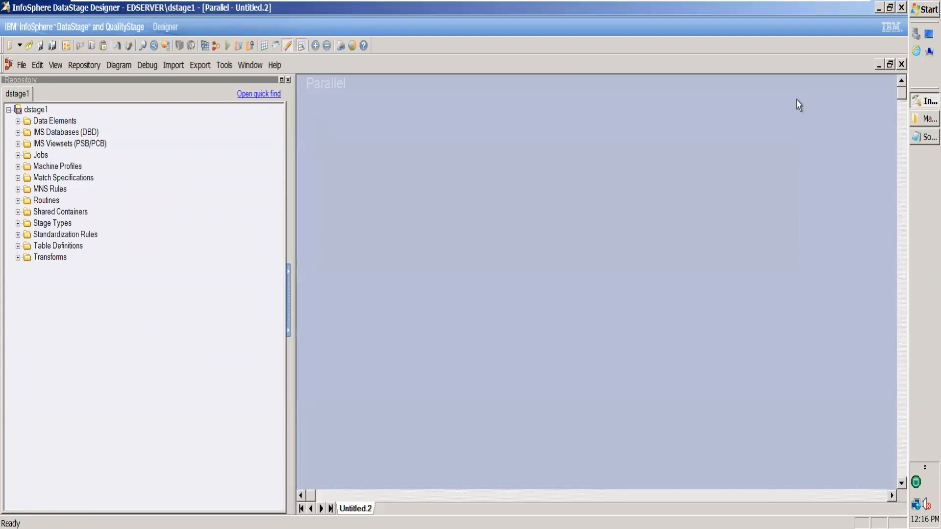
Show the palette again and place a Funnel stage in the middle of the new job's canvas.
{"action": "left_click", "coordinate": [55, 65]}
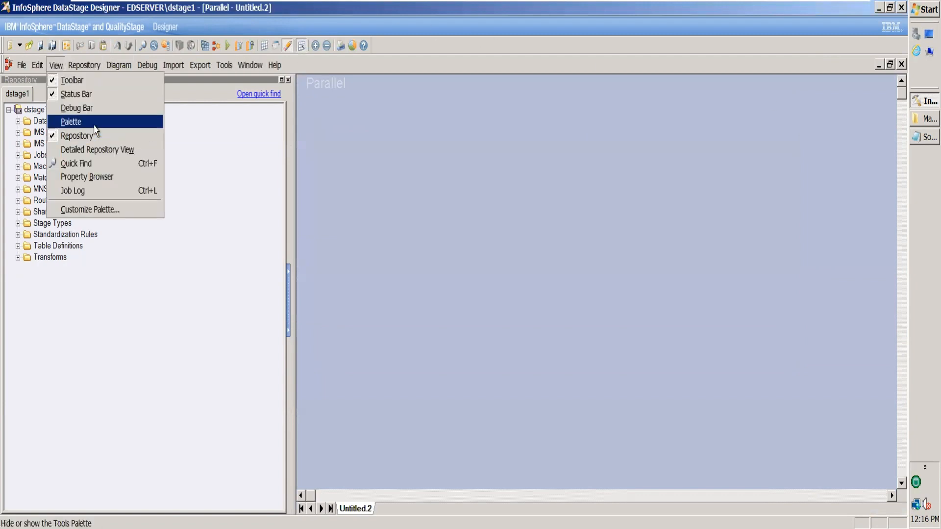
{"action": "left_click", "coordinate": [93, 123]}
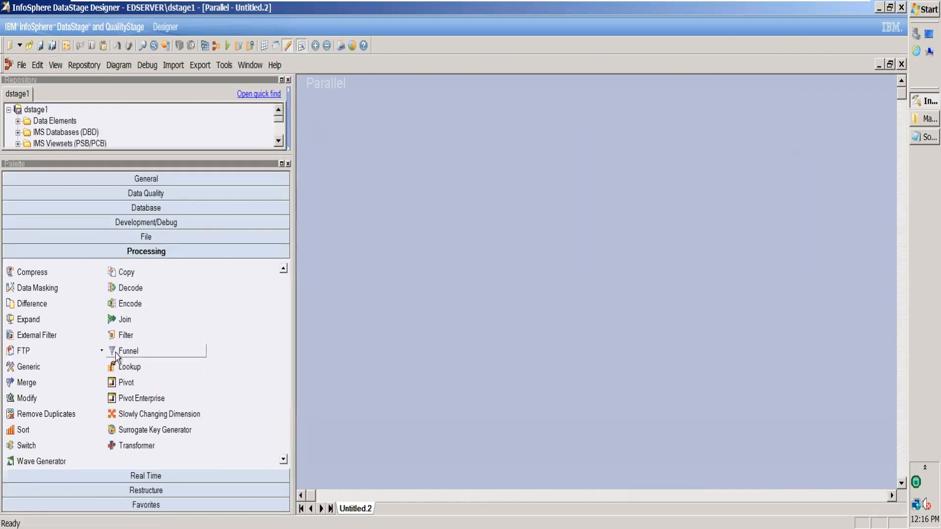
{"action": "left_click_drag", "start_coordinate": [123, 351], "coordinate": [613, 287]}
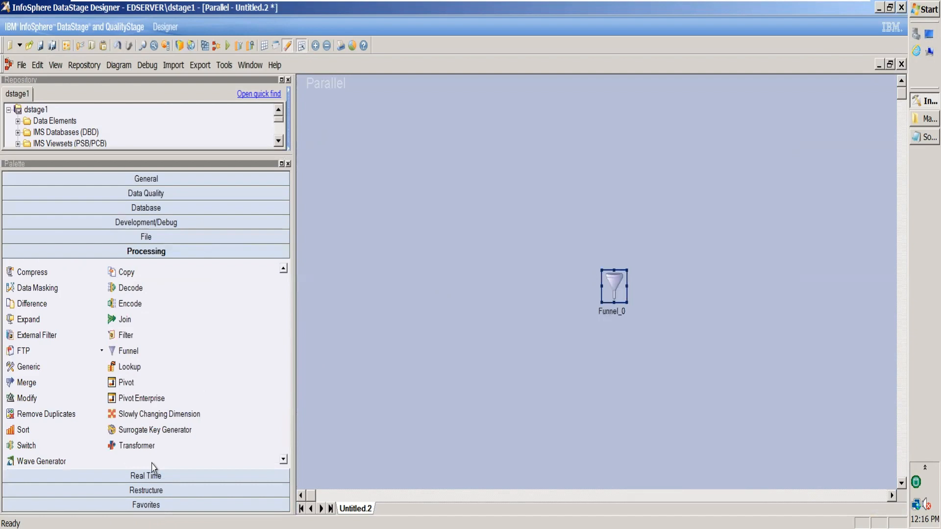
Place a description annotation above the Funnel stage and open its text for editing.
{"action": "left_click", "coordinate": [147, 181]}
{"action": "mouse_move", "coordinate": [195, 202]}
{"action": "left_mouse_down"}
{"action": "mouse_move", "coordinate": [418, 163]}
{"action": "mouse_move", "coordinate": [438, 147]}
{"action": "mouse_move", "coordinate": [653, 163]}
{"action": "left_mouse_up"}
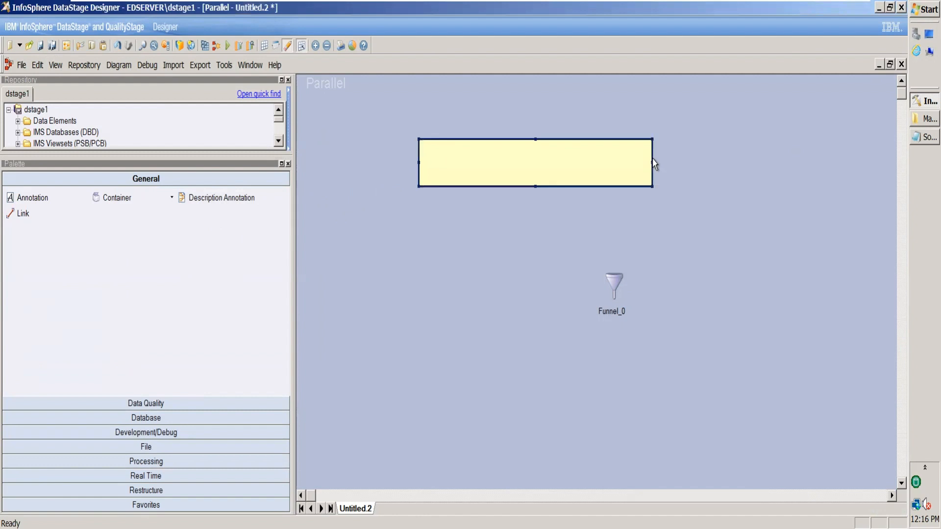
{"action": "left_click", "coordinate": [526, 146]}
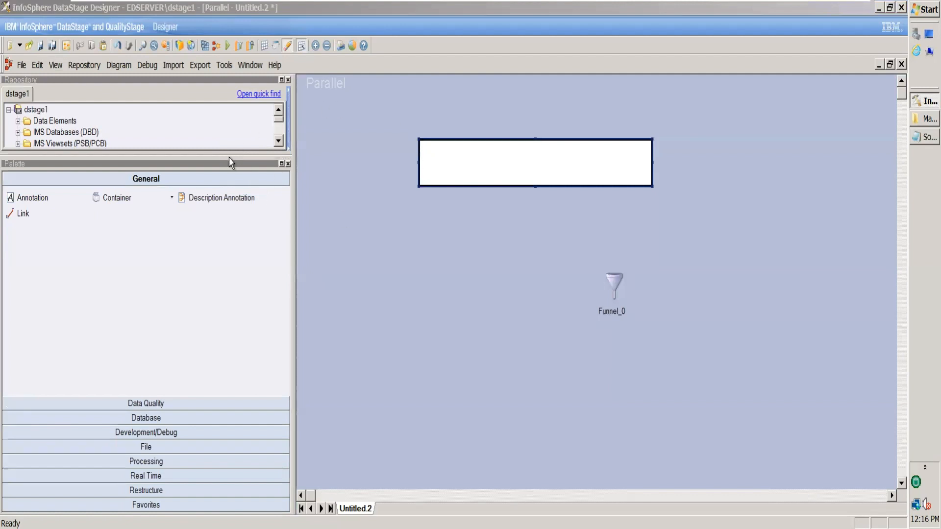
Open the DemoFilter job from the March folder under Jobs in the repository.
{"action": "left_click_drag", "start_coordinate": [217, 156], "coordinate": [241, 387]}
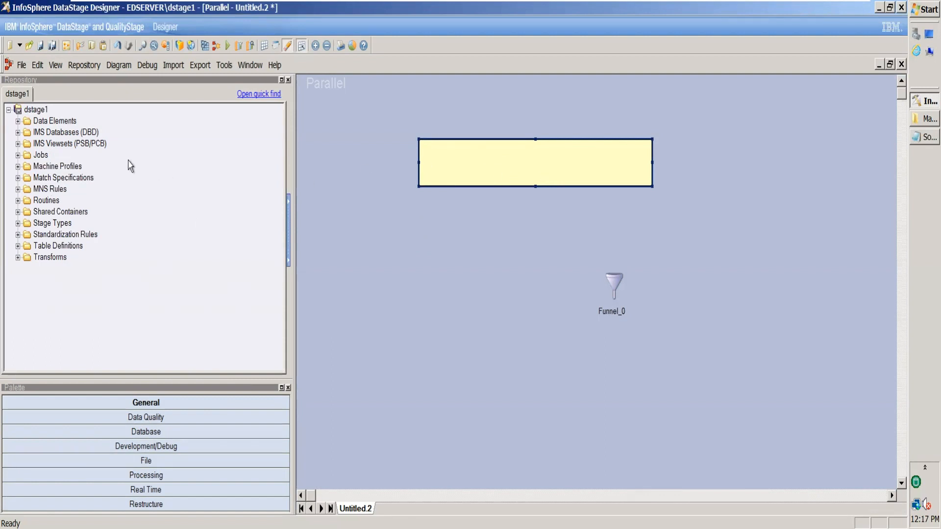
{"action": "left_click", "coordinate": [18, 156]}
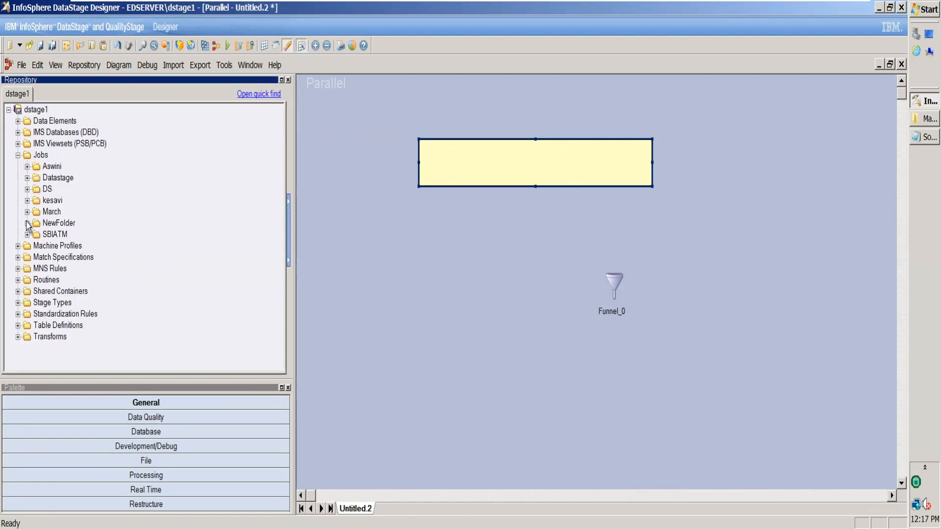
{"action": "left_click", "coordinate": [27, 176]}
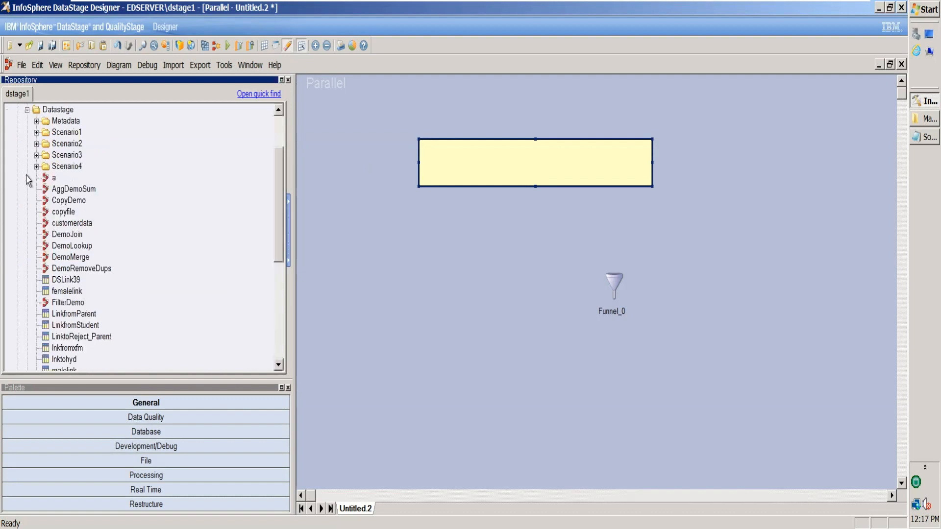
{"action": "left_click", "coordinate": [27, 110]}
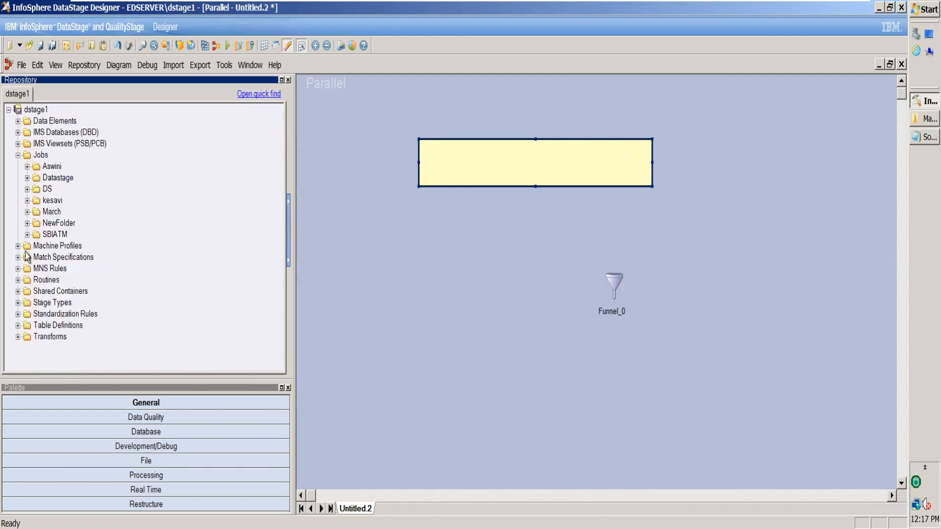
{"action": "left_click", "coordinate": [28, 212]}
{"action": "left_click", "coordinate": [66, 223]}
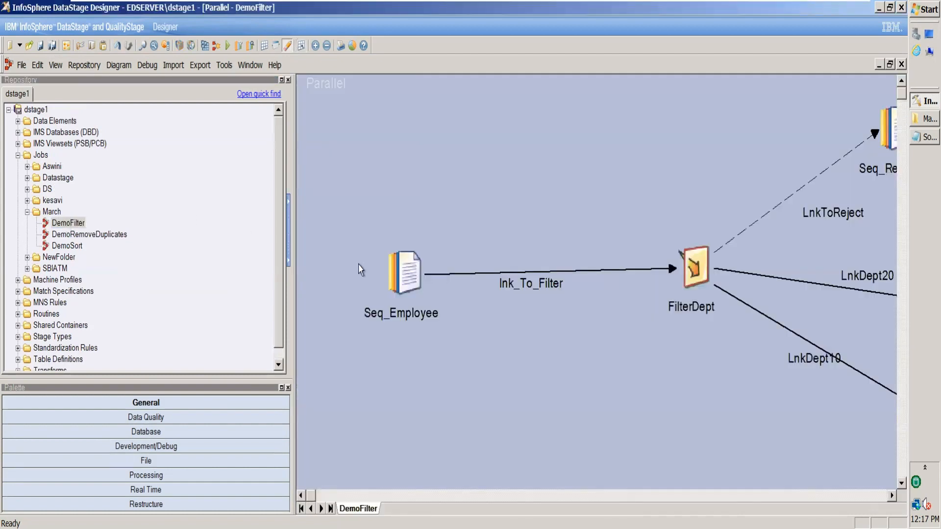
{"action": "left_click", "coordinate": [328, 45]}
{"action": "left_click", "coordinate": [327, 45]}
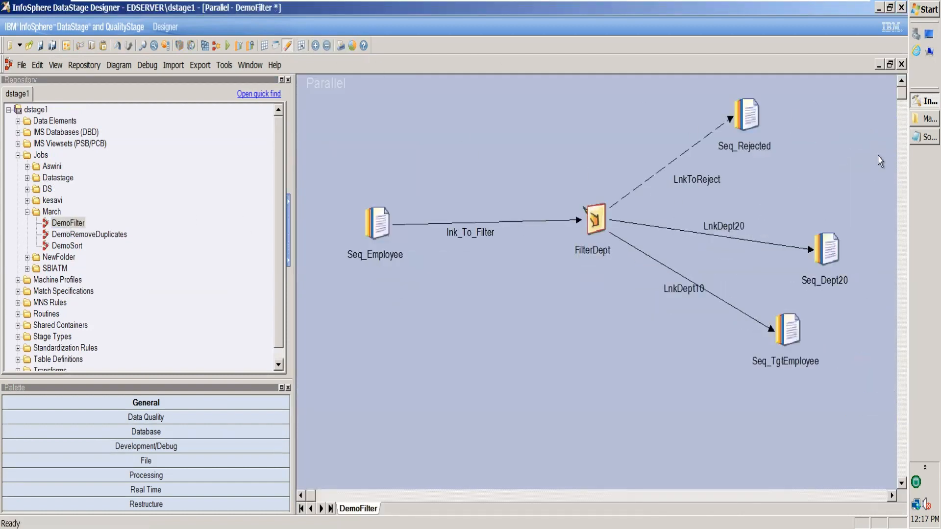
Add an annotation to the DemoFilter canvas, widen it and place it above the Seq_Employee stage.
{"action": "left_click", "coordinate": [181, 419]}
{"action": "left_click", "coordinate": [172, 402]}
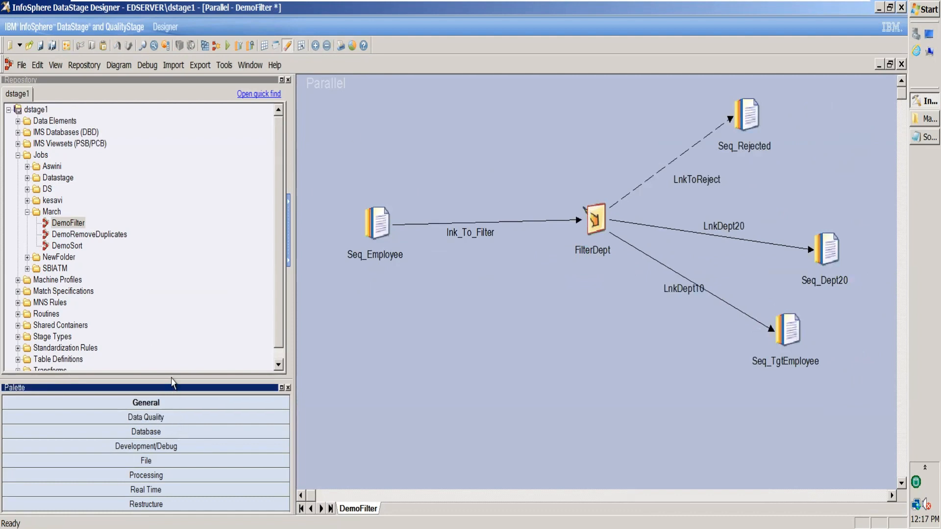
{"action": "left_click_drag", "start_coordinate": [173, 380], "coordinate": [173, 149]}
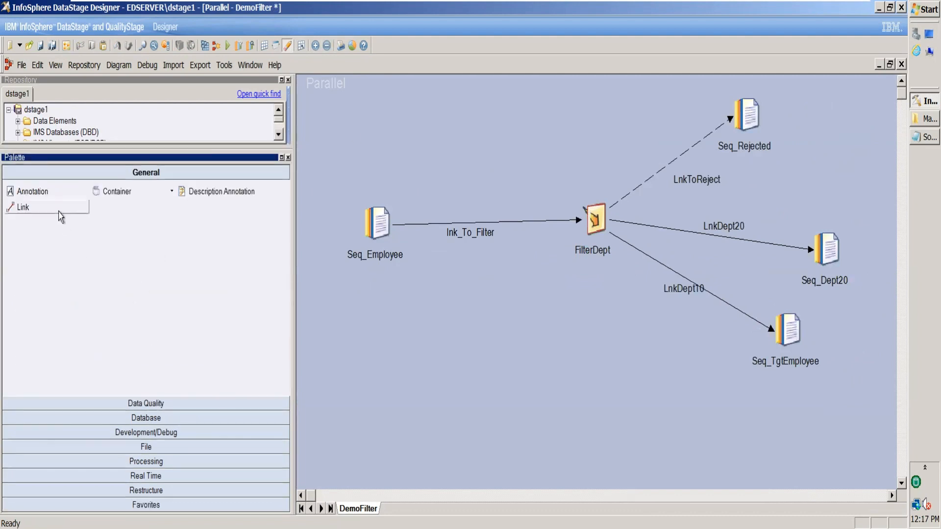
{"action": "left_click_drag", "start_coordinate": [29, 191], "coordinate": [419, 133]}
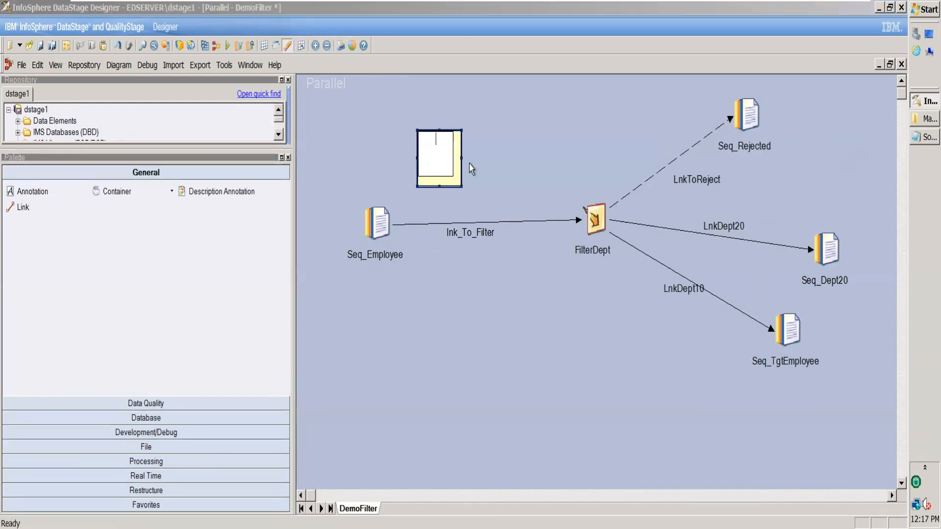
{"action": "left_click_drag", "start_coordinate": [462, 158], "coordinate": [586, 157]}
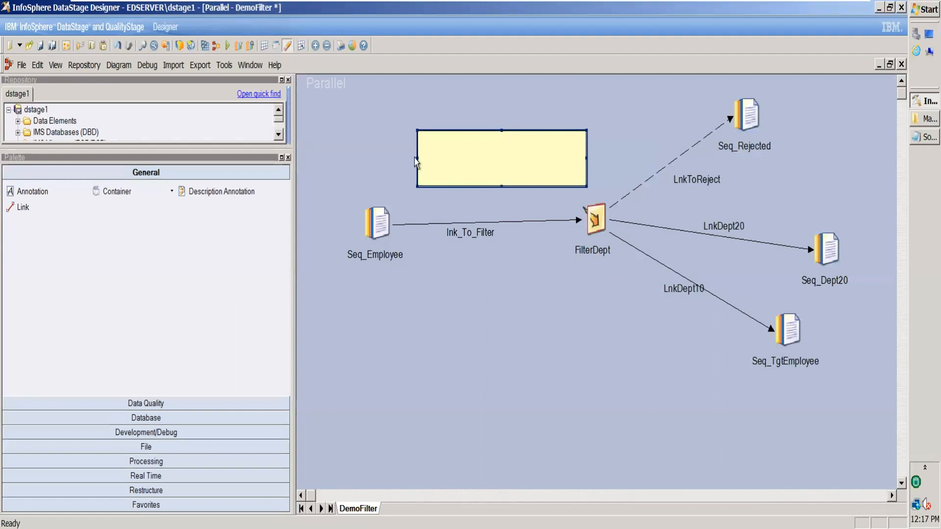
{"action": "left_click_drag", "start_coordinate": [371, 162], "coordinate": [325, 159]}
{"action": "left_click_drag", "start_coordinate": [444, 152], "coordinate": [425, 112]}
Enter the annotation lines JobName:DemoFilter, CreatedDate:March 11 2024 and Developer with the developer's name.
{"action": "double_click", "coordinate": [403, 117]}
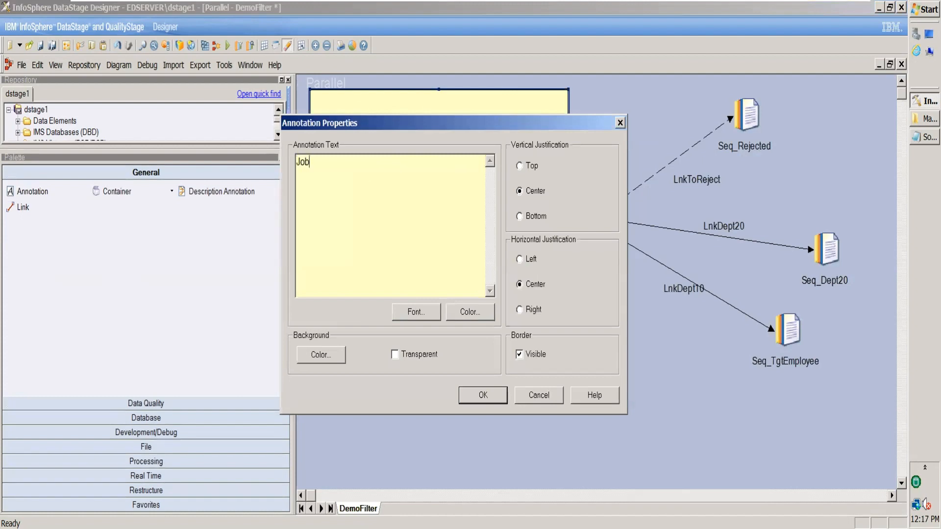
{"action": "type", "text": "JobNam"}
{"action": "type", "text": "e:Dem"}
{"action": "type", "text": "CreatedDate"}
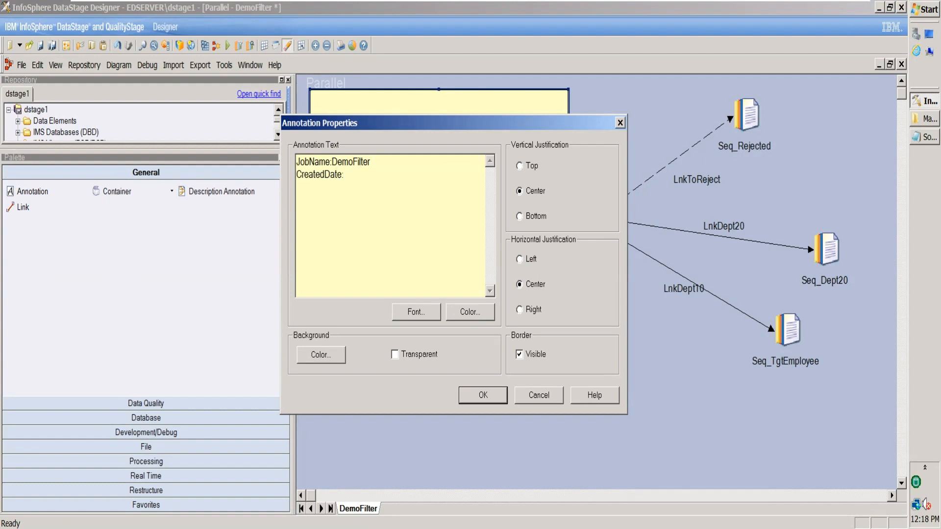
{"action": "type", "text": ":MArch 11 2023"}
{"action": "key", "text": "Return"}
{"action": "type", "text": "Developer"}
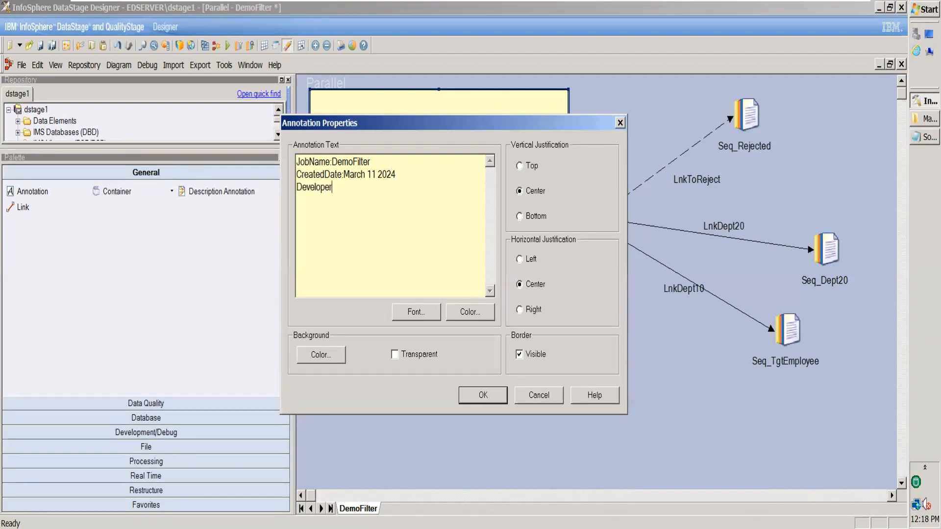
{"action": "type", "text": ":Jhansi"}
Add the annotation line "Description: This job pulls employee data from a seq file and sorting based on DeptNo" and apply the text.
{"action": "type", "text": "Descriptio"}
{"action": "type", "text": "n: This "}
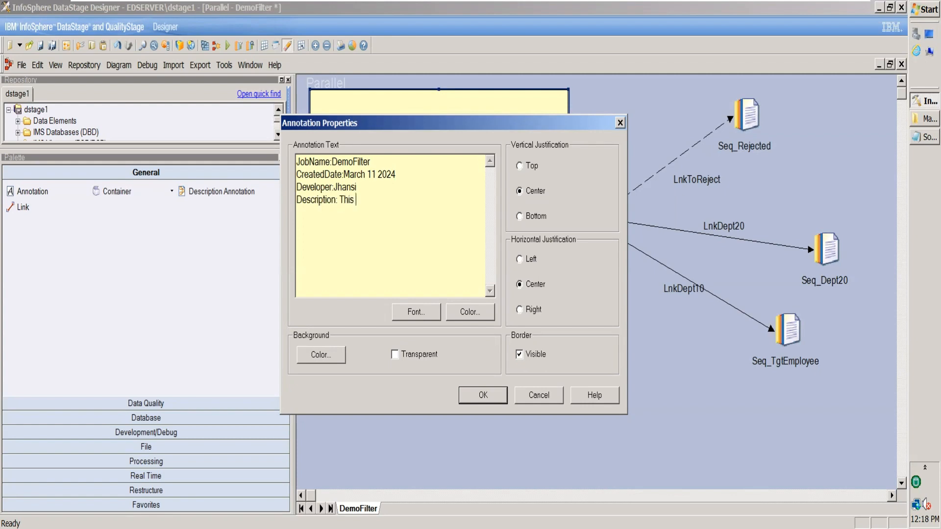
{"action": "type", "text": "job pulls data from a seque"}
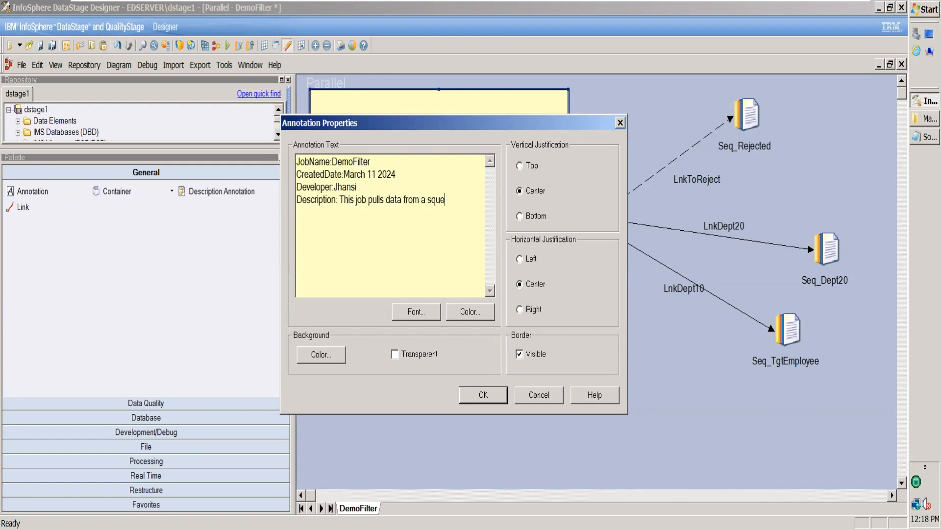
{"action": "key", "text": "BackSpace"}
{"action": "key", "text": "BackSpace"}
{"action": "key", "text": "BackSpace"}
{"action": "key", "text": "BackSpace"}
{"action": "key", "text": "BackSpace"}
{"action": "key", "text": "BackSpace"}
{"action": "key", "text": "BackSpace"}
{"action": "key", "text": "BackSpace"}
{"action": "key", "text": "BackSpace"}
{"action": "type", "text": "employee data from a s"}
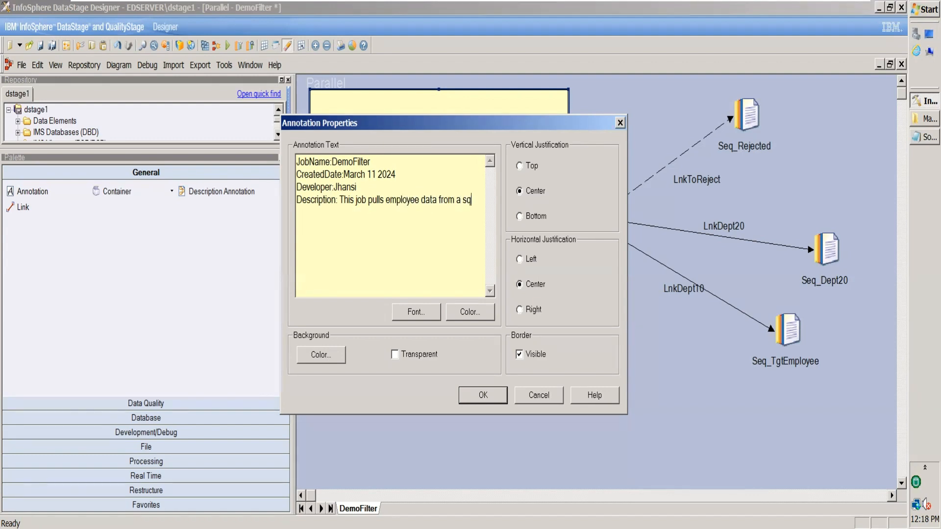
{"action": "type", "text": "eq file "}
{"action": "type", "text": "from "}
{"action": "type", "text": "Unix"}
{"action": "key", "text": "BackSpace"}
{"action": "key", "text": "BackSpace"}
{"action": "key", "text": "BackSpace"}
{"action": "key", "text": "BackSpace"}
{"action": "key", "text": "BackSpace"}
{"action": "key", "text": "BackSpace"}
{"action": "key", "text": "BackSpace"}
{"action": "key", "text": "BackSpace"}
{"action": "type", "text": "and sorting based on "}
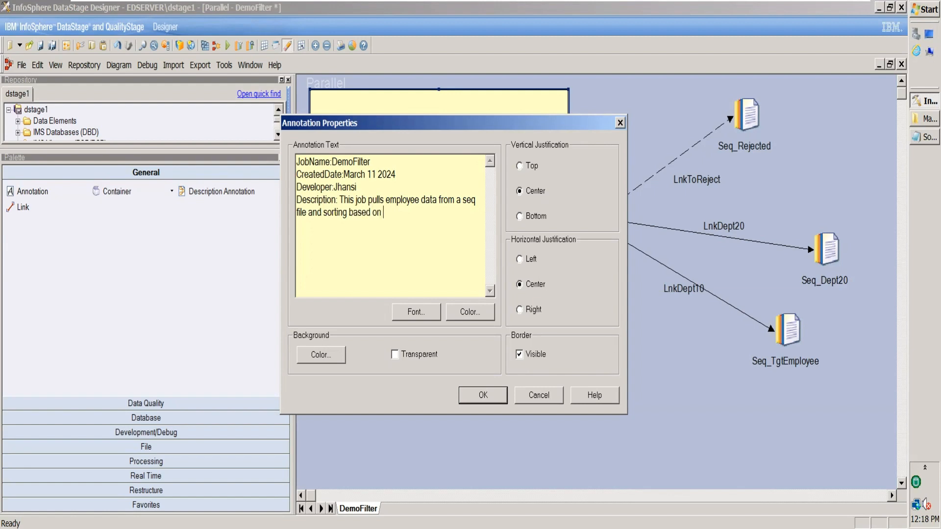
{"action": "type", "text": "DeptNo"}
{"action": "left_click", "coordinate": [486, 395]}
Increase the annotation box's height so that all its text lines fit.
{"action": "left_click_drag", "start_coordinate": [438, 146], "coordinate": [439, 181]}
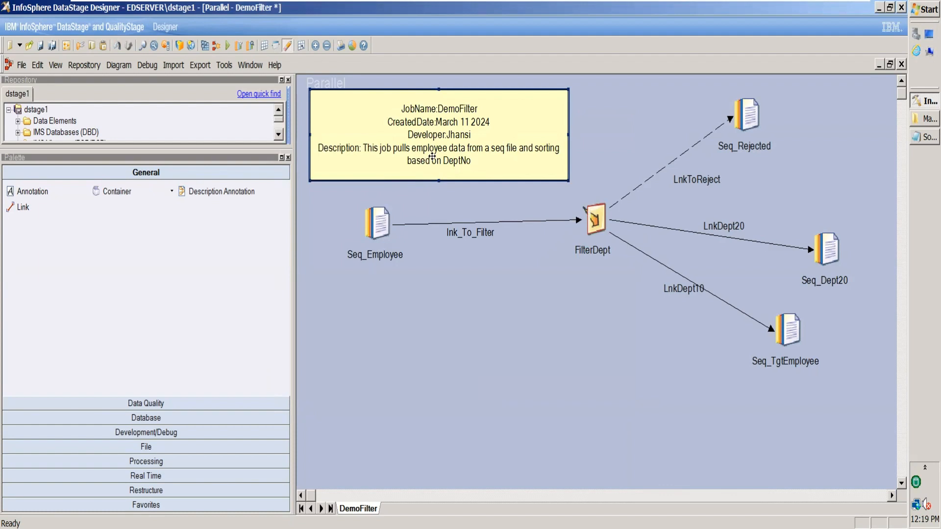
{"action": "double_click", "coordinate": [499, 176]}
{"action": "left_click", "coordinate": [475, 211]}
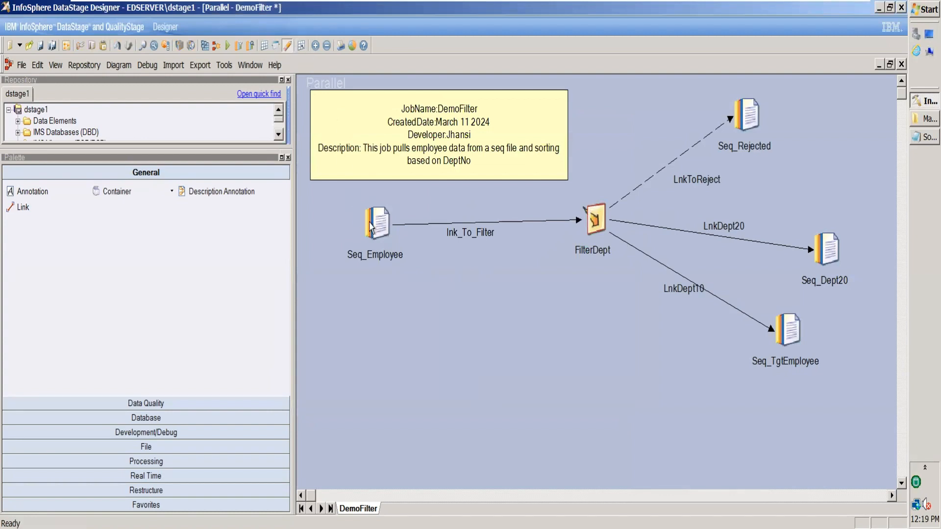
Rearrange Seq_Employee, FilterDept and the three target file stages lower on the canvas, clear of the annotation.
{"action": "left_click_drag", "start_coordinate": [372, 228], "coordinate": [367, 306]}
{"action": "left_click_drag", "start_coordinate": [603, 222], "coordinate": [585, 301]}
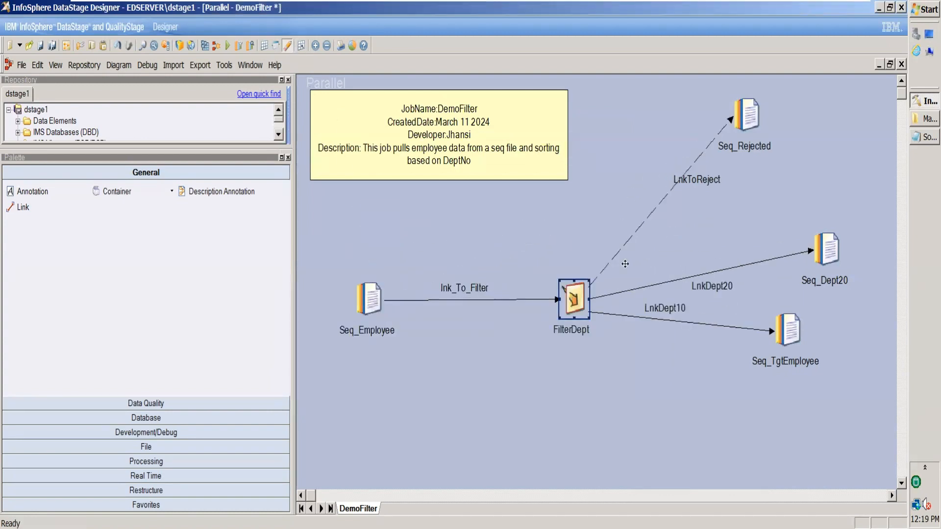
{"action": "left_click_drag", "start_coordinate": [795, 333], "coordinate": [808, 389]}
{"action": "left_click_drag", "start_coordinate": [828, 250], "coordinate": [786, 310]}
{"action": "left_click_drag", "start_coordinate": [747, 117], "coordinate": [773, 235]}
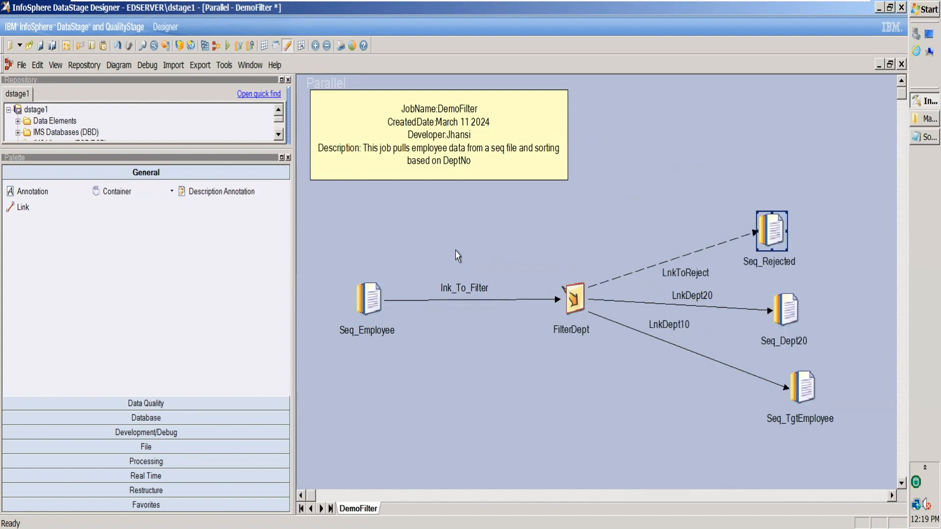
{"action": "left_click", "coordinate": [557, 171]}
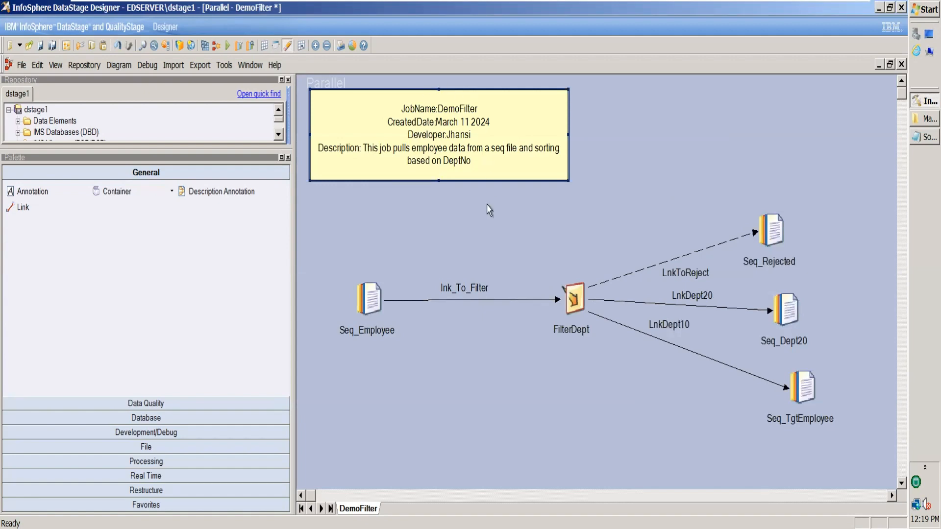
Close the Palette pane and the DemoFilter job.
{"action": "left_click", "coordinate": [289, 158]}
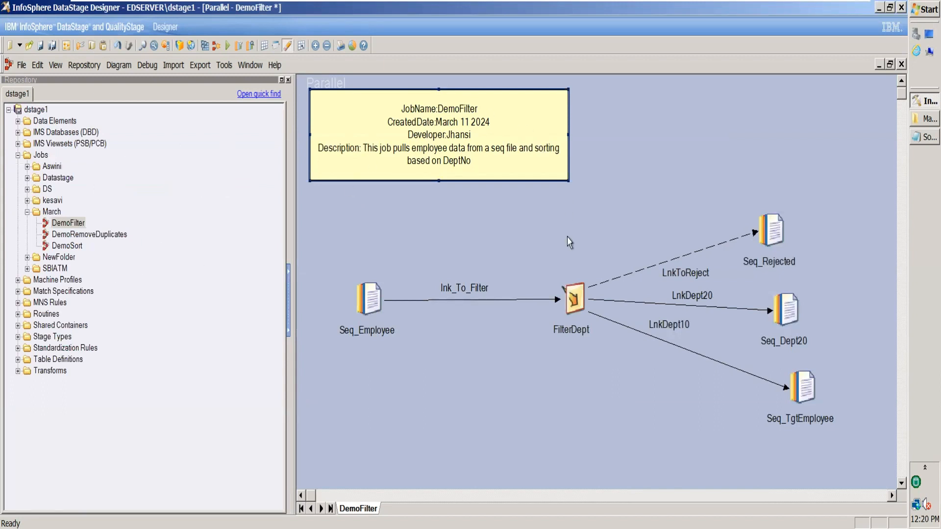
{"action": "left_click", "coordinate": [901, 64]}
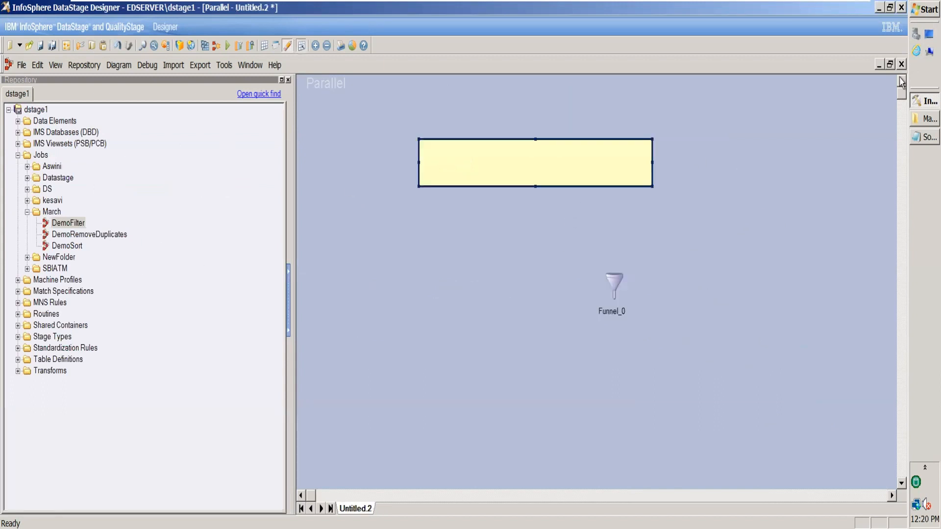
{"action": "double_click", "coordinate": [584, 174]}
{"action": "type", "text": "3"}
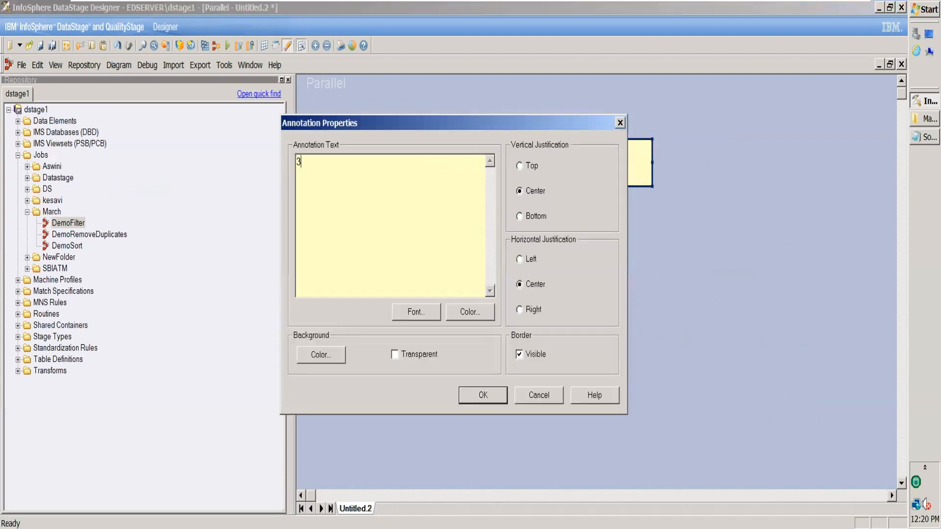
{"action": "type", "text": " types funneling techniques"}
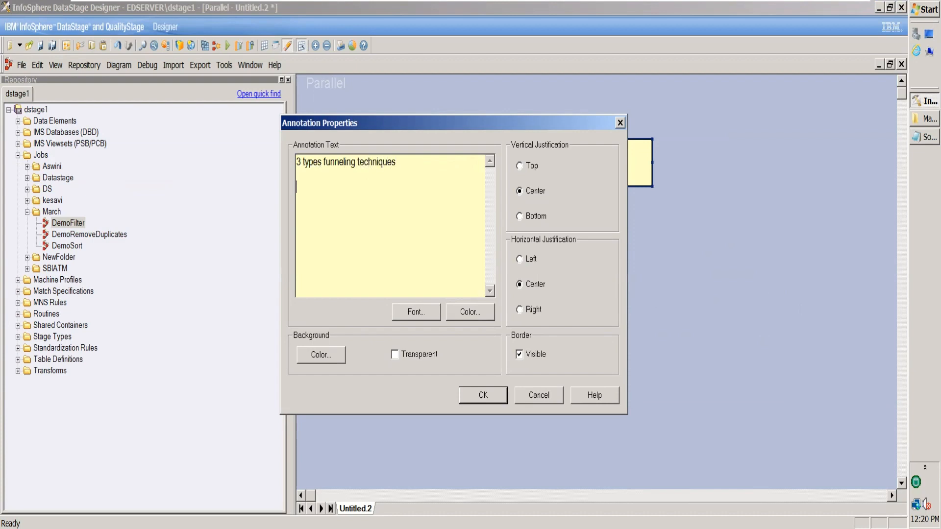
{"action": "key", "text": "Return"}
Switch to a blank Notepad document and enter the heading "3 types of funneling techniques".
{"action": "left_click", "coordinate": [915, 14]}
{"action": "left_click", "coordinate": [742, 112]}
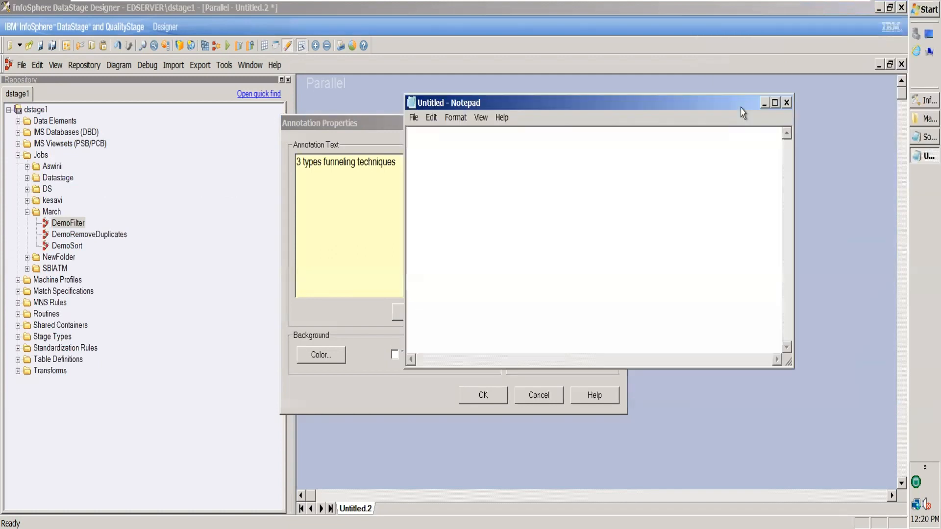
{"action": "type", "text": "3 types of funee"}
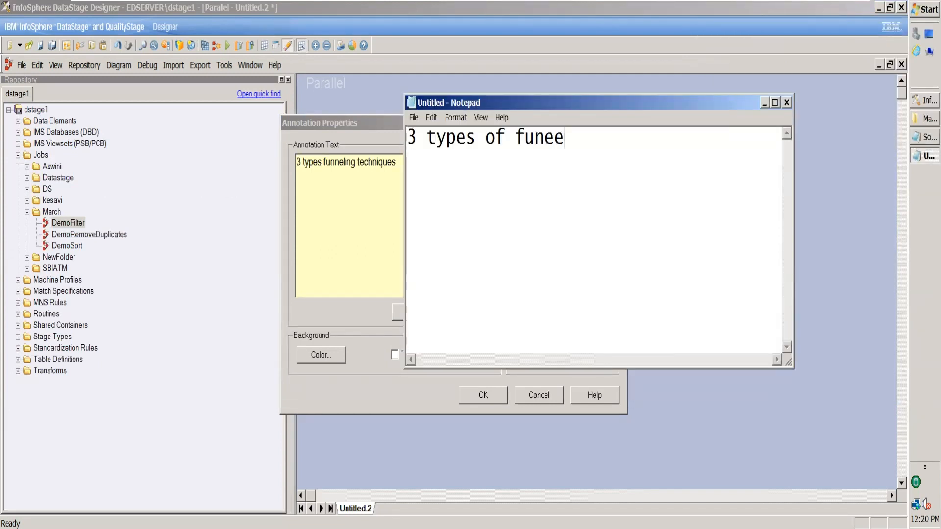
{"action": "key", "text": "BackSpace"}
{"action": "key", "text": "BackSpace"}
{"action": "type", "text": "neling techniques"}
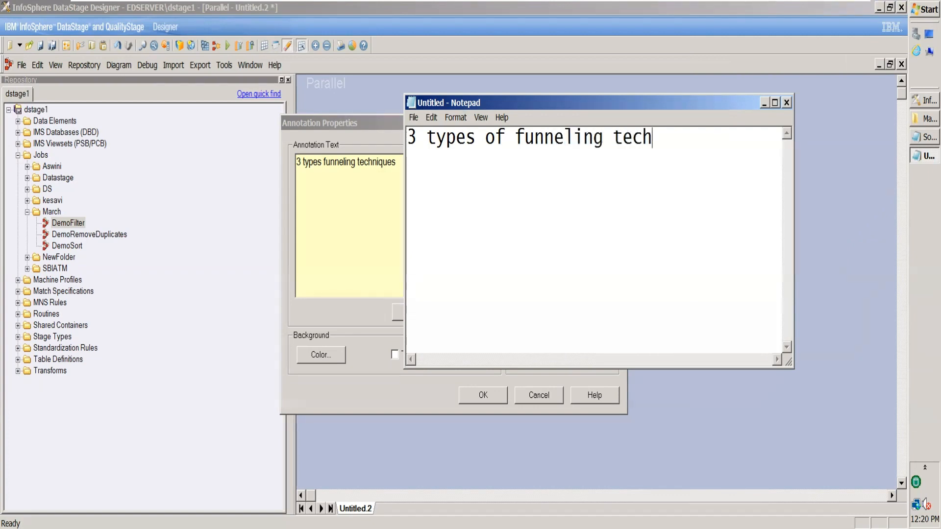
{"action": "key", "text": "Return"}
List "1.Continuos funnel", "2.Sequential funnel" and an empty "3." entry below the heading.
{"action": "type", "text": "1"}
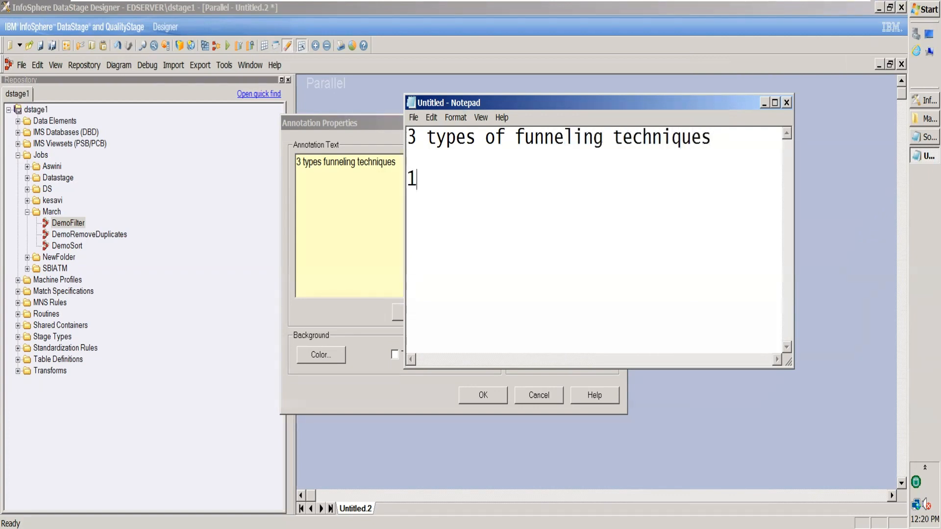
{"action": "type", "text": ".Continuos fu"}
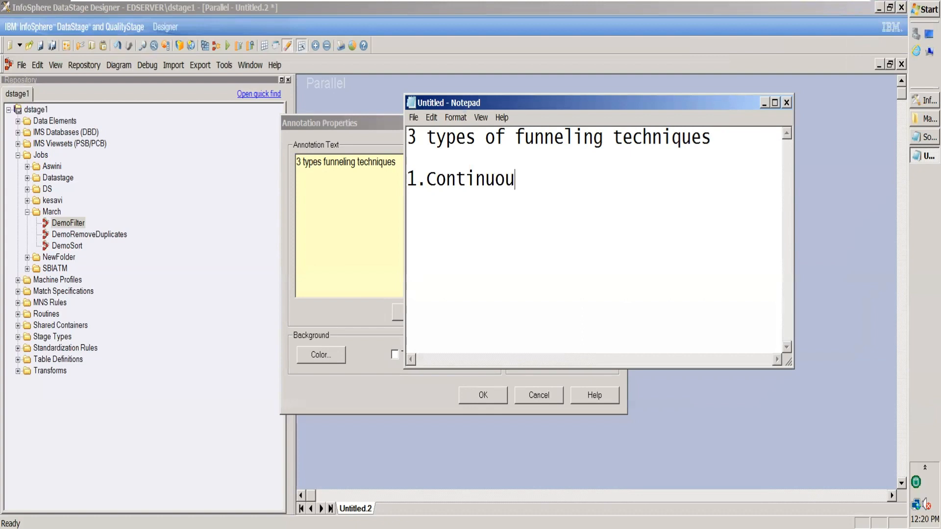
{"action": "key", "text": "BackSpace"}
{"action": "type", "text": "s funnel"}
{"action": "key", "text": "Return"}
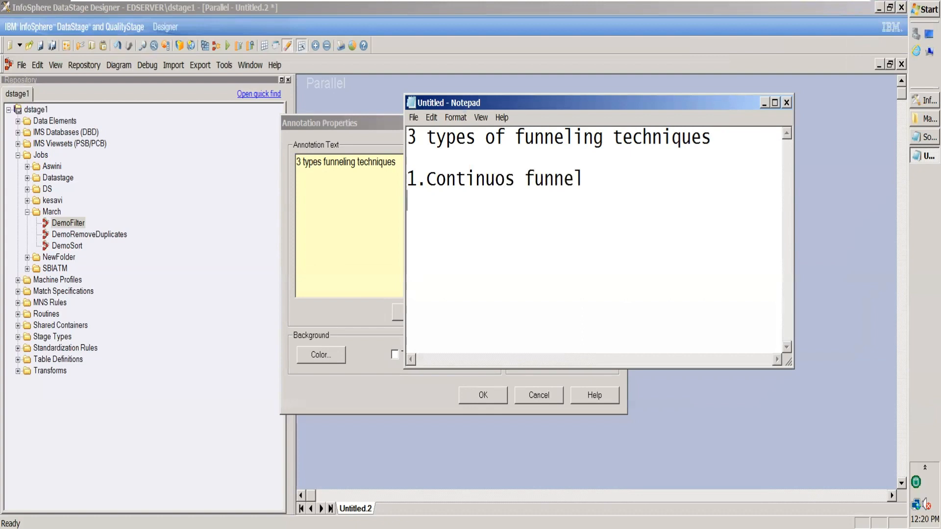
{"action": "type", "text": "2.Sequen"}
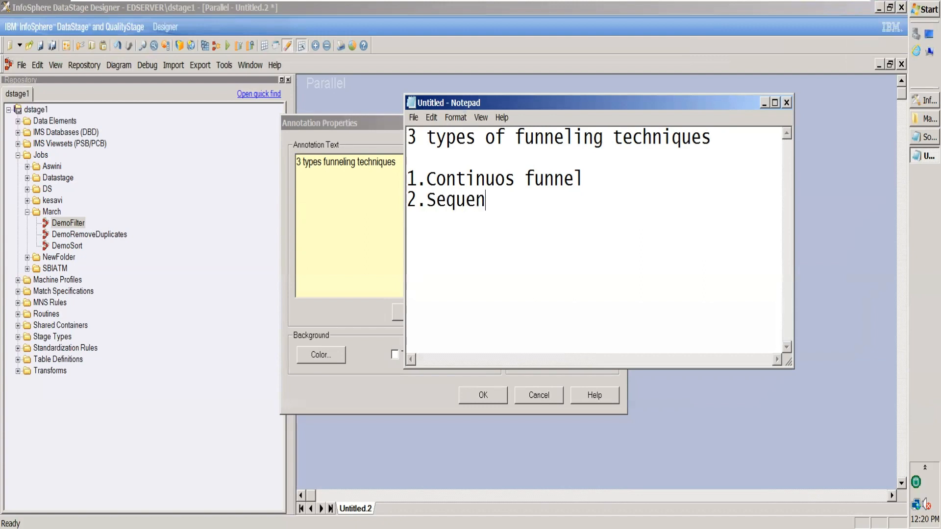
{"action": "type", "text": "tial funnel"}
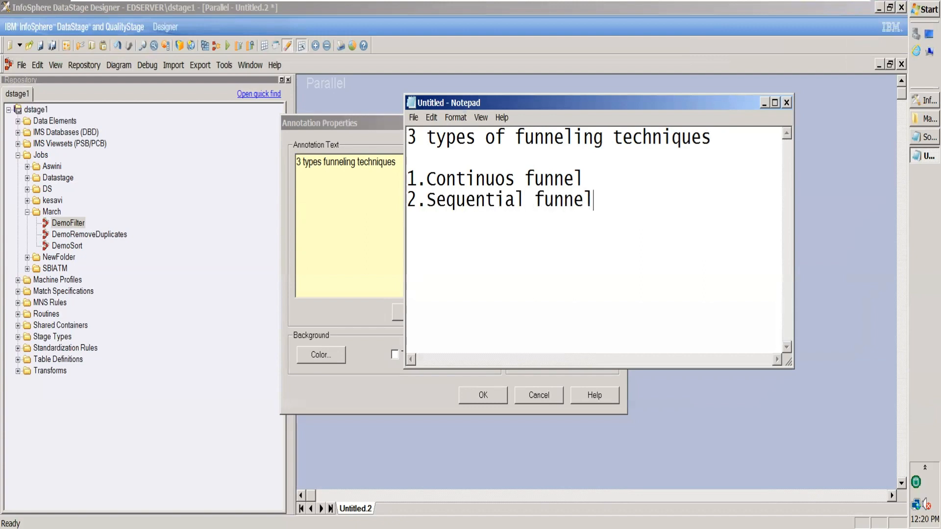
{"action": "key", "text": "Return"}
{"action": "type", "text": "3."}
Switch back to DataStage Designer, discard the annotation text and set the Funnel_0 stage's Funnel Type to Sort Funnel.
{"action": "left_click", "coordinate": [764, 103]}
{"action": "key", "text": "Return"}
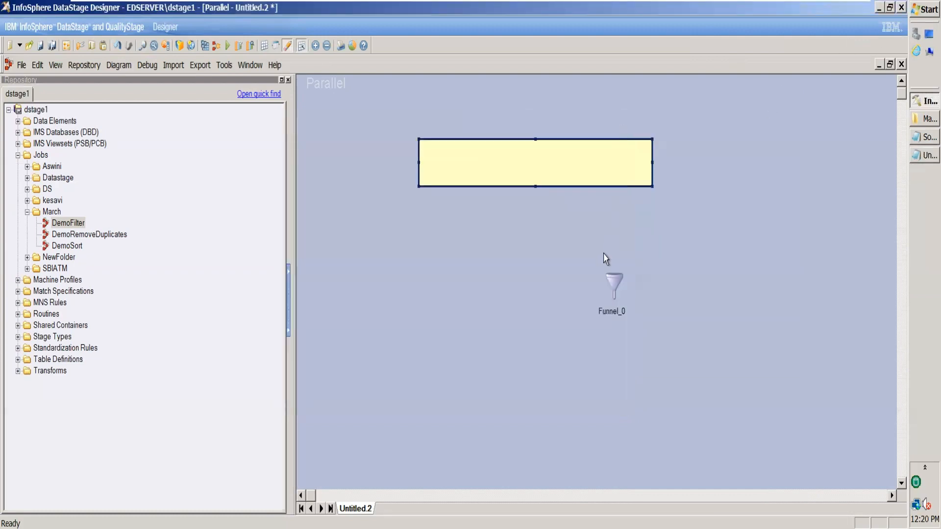
{"action": "double_click", "coordinate": [611, 278]}
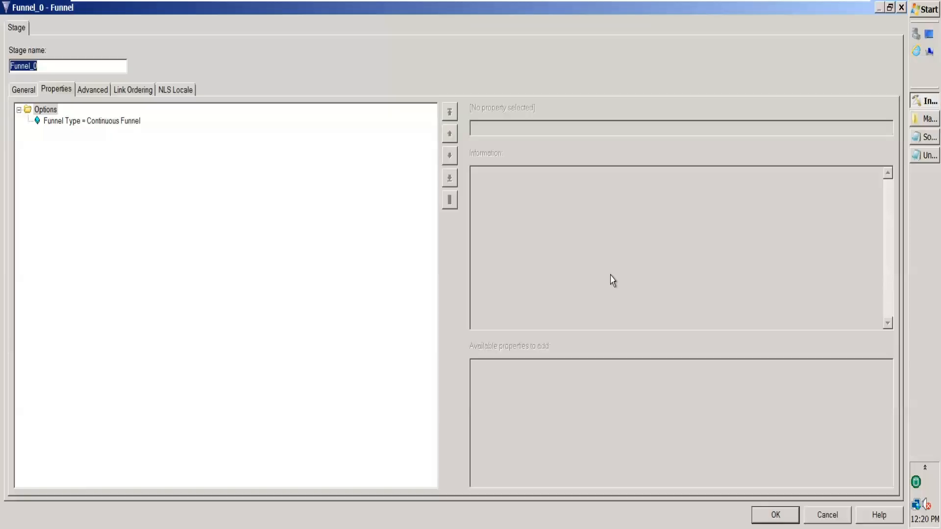
{"action": "left_click", "coordinate": [125, 120]}
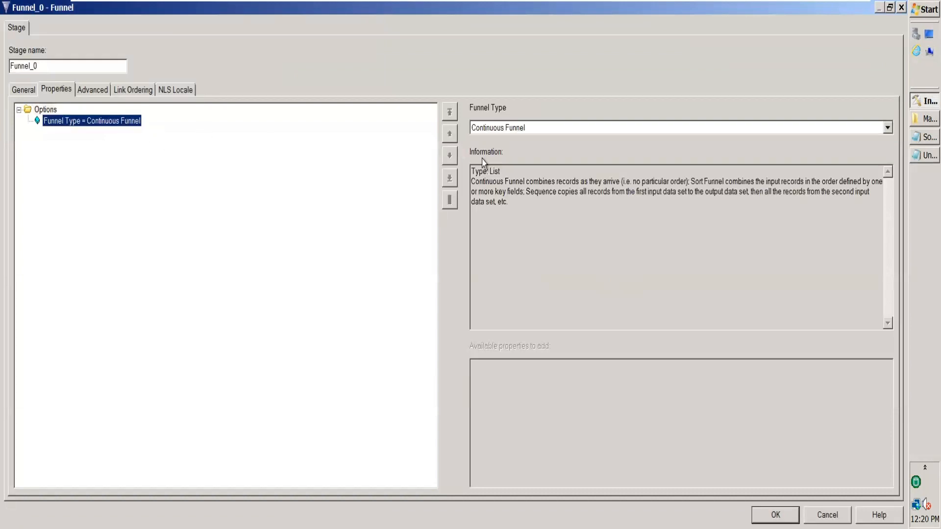
{"action": "left_click", "coordinate": [888, 129]}
{"action": "left_click", "coordinate": [510, 139]}
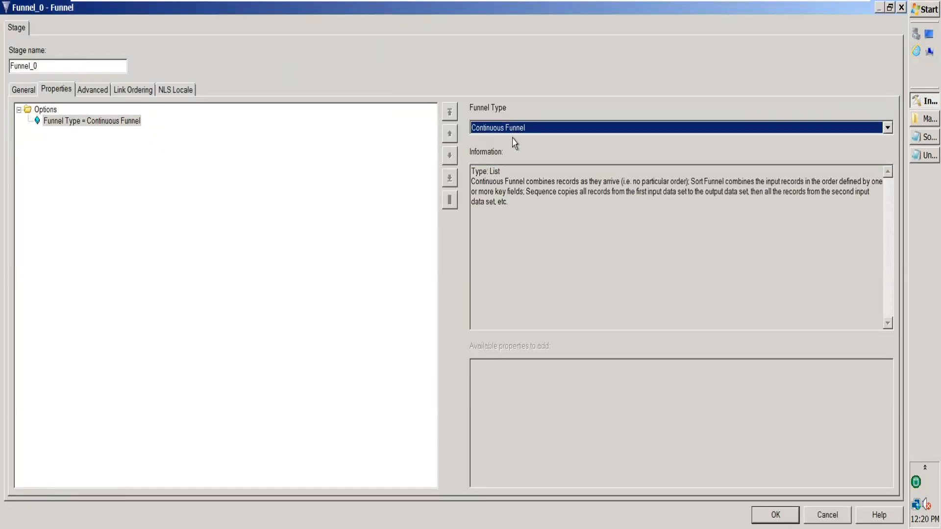
{"action": "left_click", "coordinate": [545, 128]}
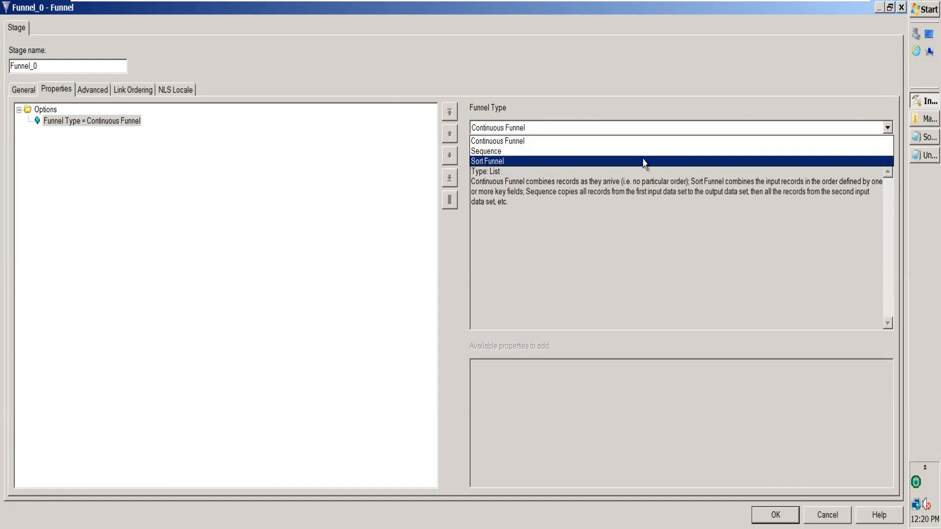
Return to the Notepad note and complete the third list entry with "sort funnel".
{"action": "right_click", "coordinate": [916, 157]}
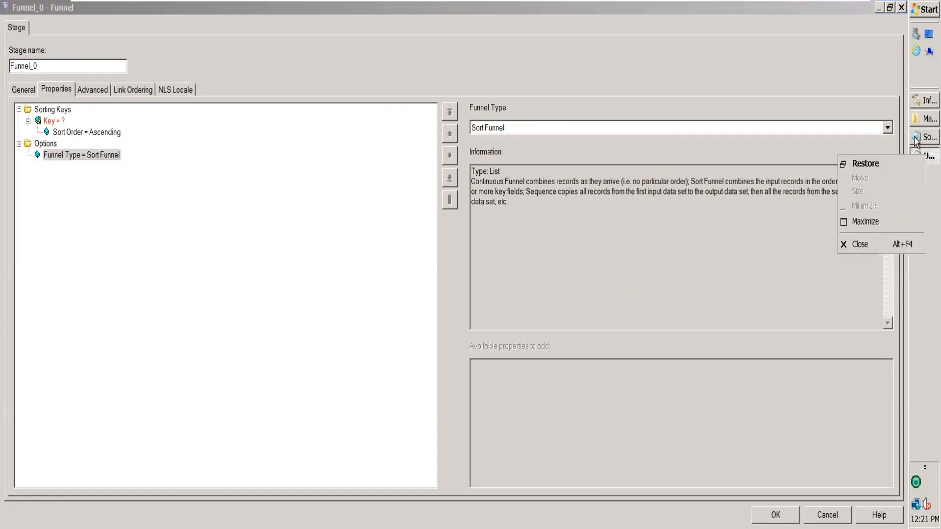
{"action": "left_click", "coordinate": [916, 141]}
{"action": "left_click", "coordinate": [916, 156]}
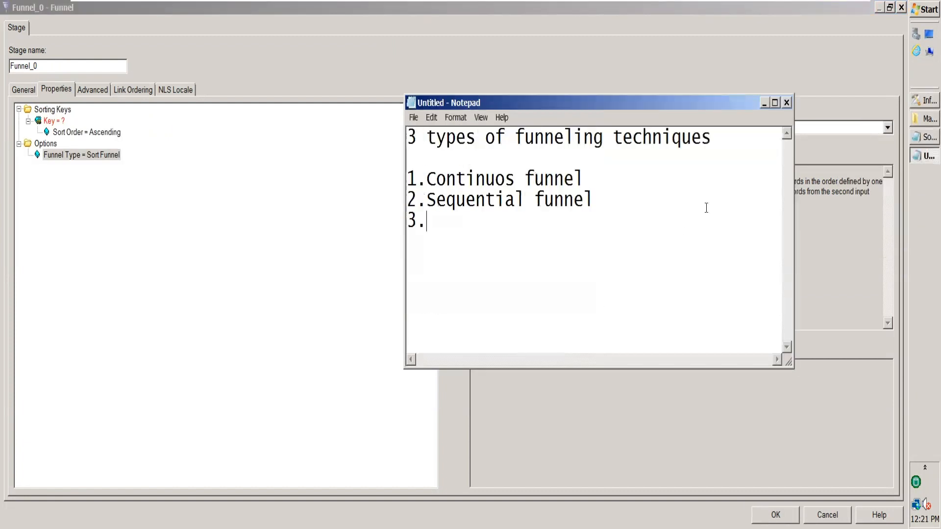
{"action": "type", "text": "sort funnel"}
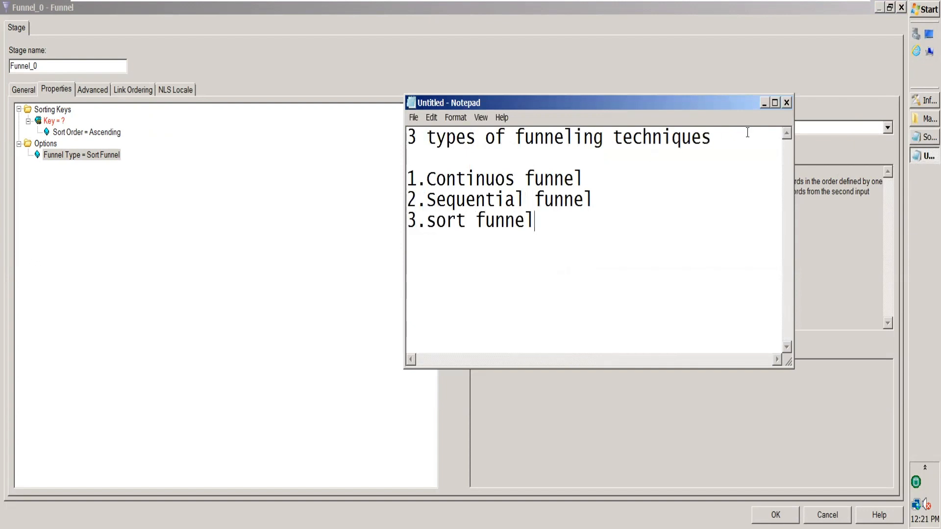
Maximize the note and add "funnel : adding the data from multiple sources having same meta data to a single target" between the heading and the list.
{"action": "left_click", "coordinate": [775, 103]}
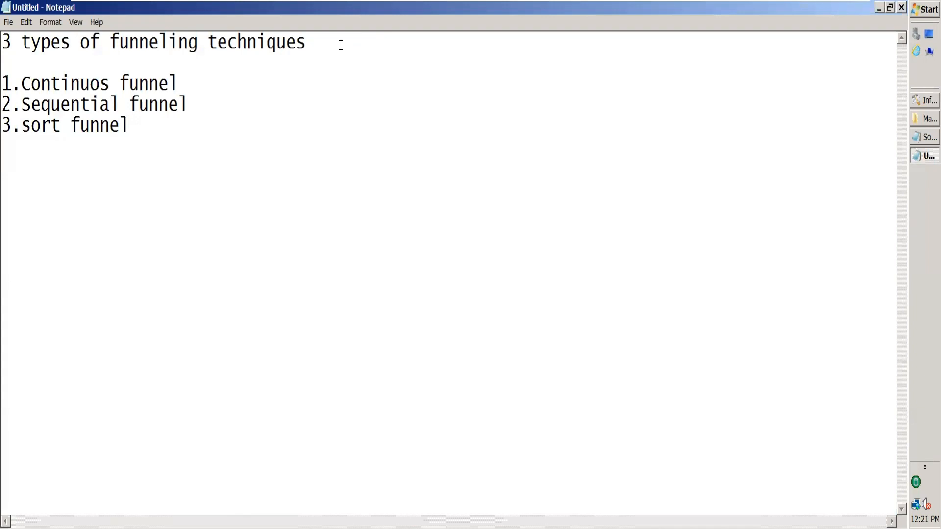
{"action": "key", "text": "Return"}
{"action": "key", "text": "Return"}
{"action": "type", "text": "fun"}
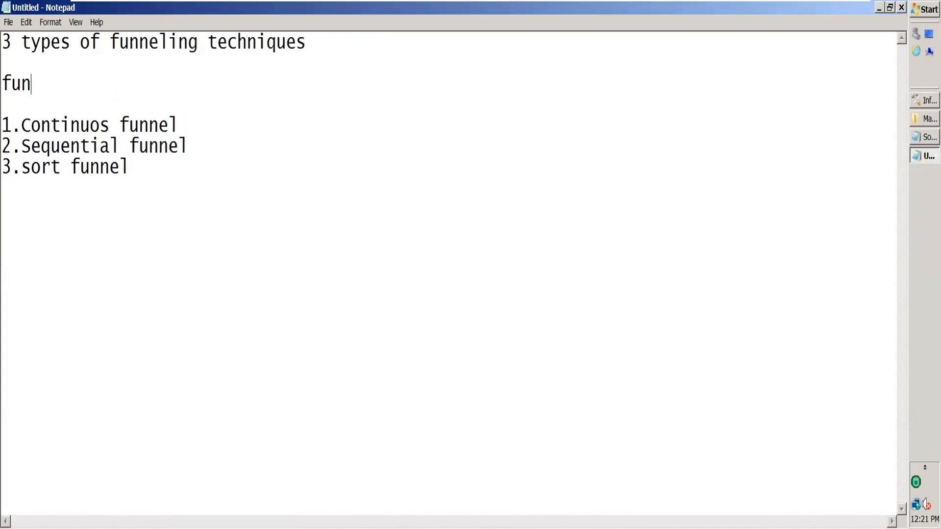
{"action": "type", "text": "nel : addi"}
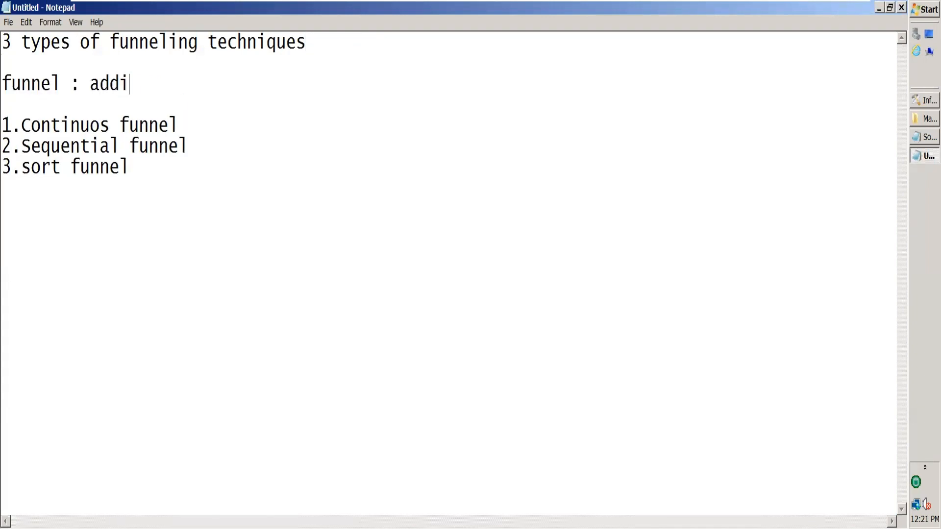
{"action": "type", "text": "ng the data from m"}
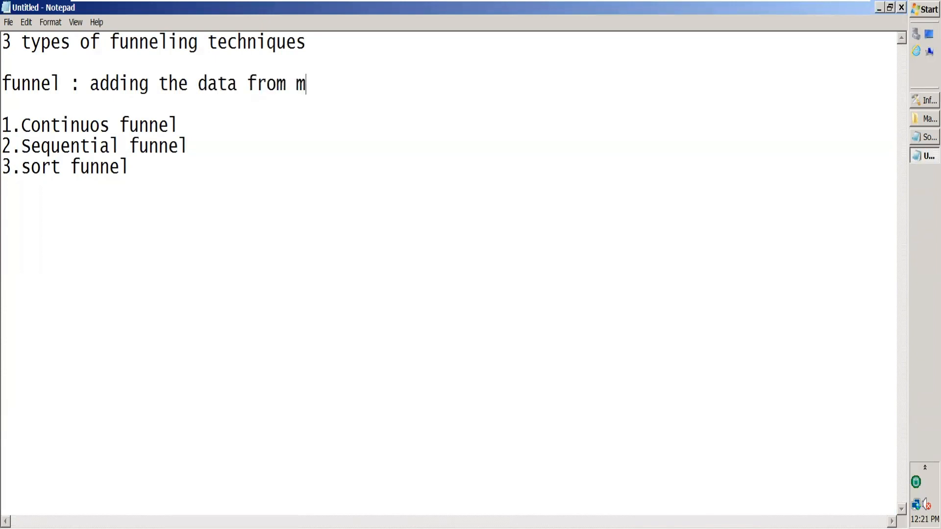
{"action": "type", "text": "ultiple "}
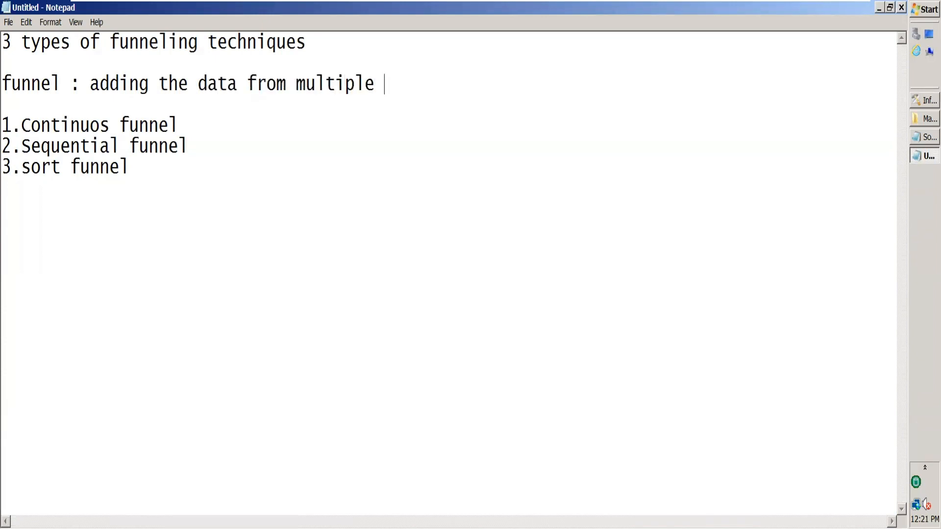
{"action": "type", "text": "sources having sam"}
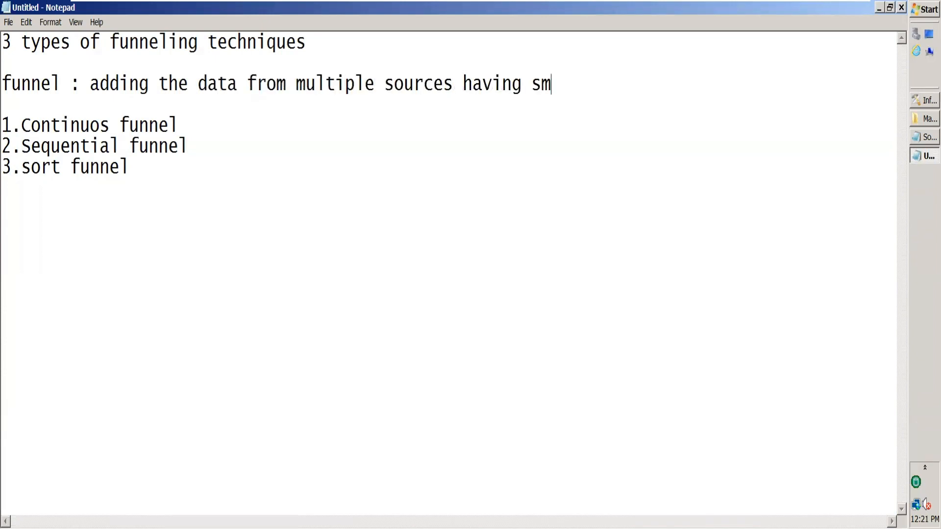
{"action": "key", "text": "BackSpace"}
{"action": "type", "text": "ame me"}
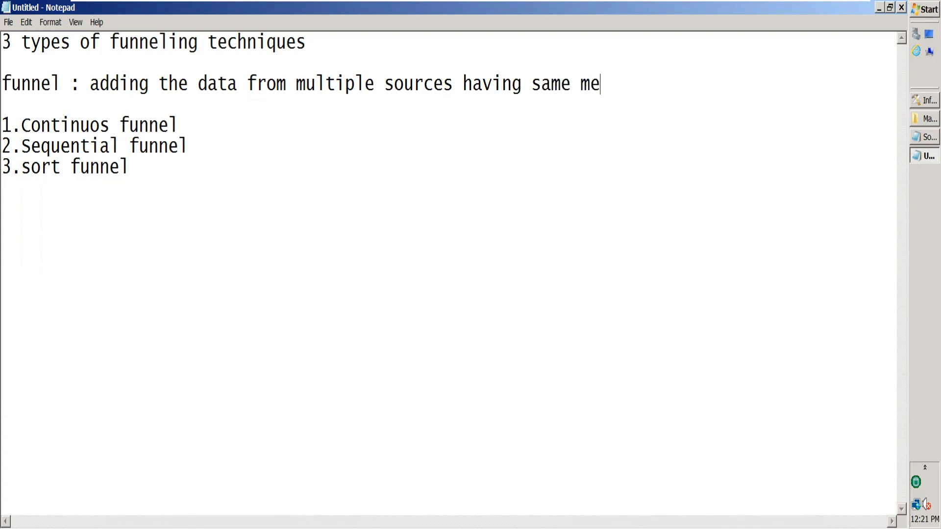
{"action": "type", "text": "ta data to a single target"}
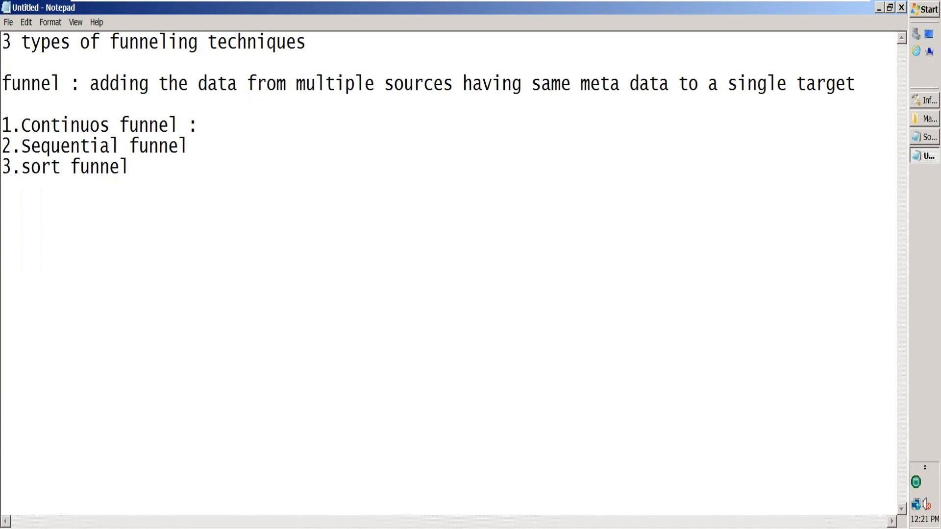
Describe the Continuos funnel entry as "all the data from input links will be funneled without any order" and add a colon after Sequential funnel.
{"action": "type", "text": ":all the "}
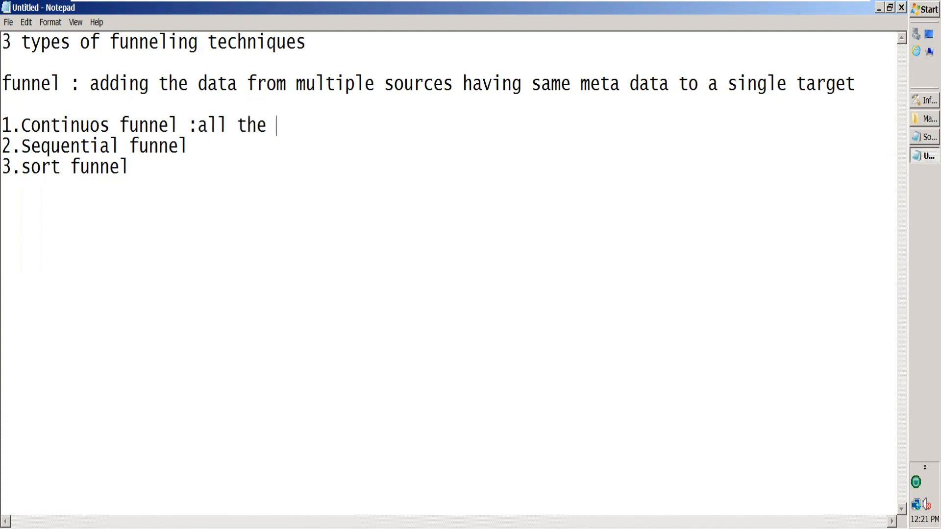
{"action": "type", "text": "data from input li"}
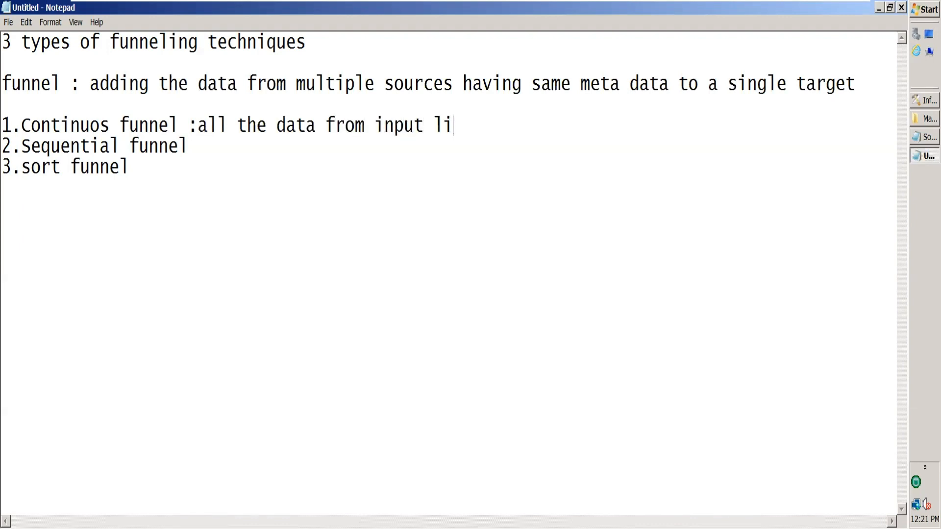
{"action": "type", "text": "nks will"}
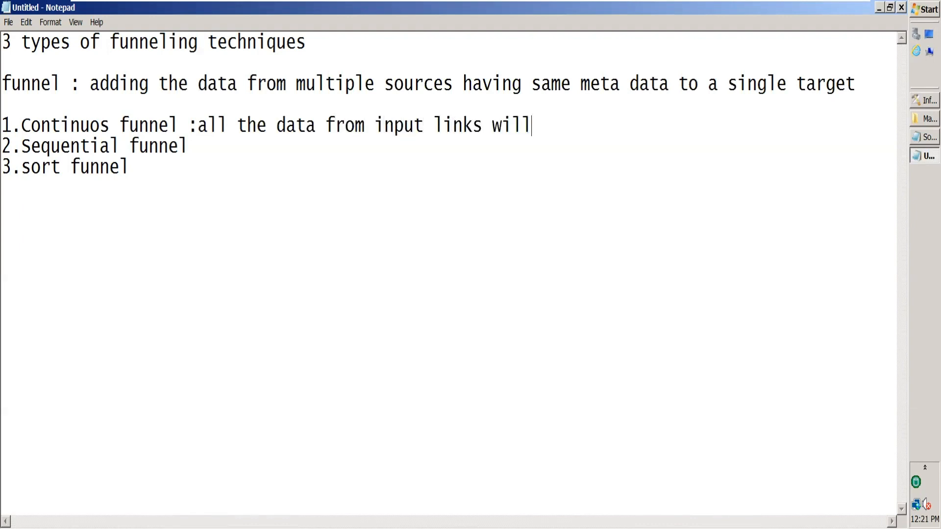
{"action": "type", "text": " be funneled with"}
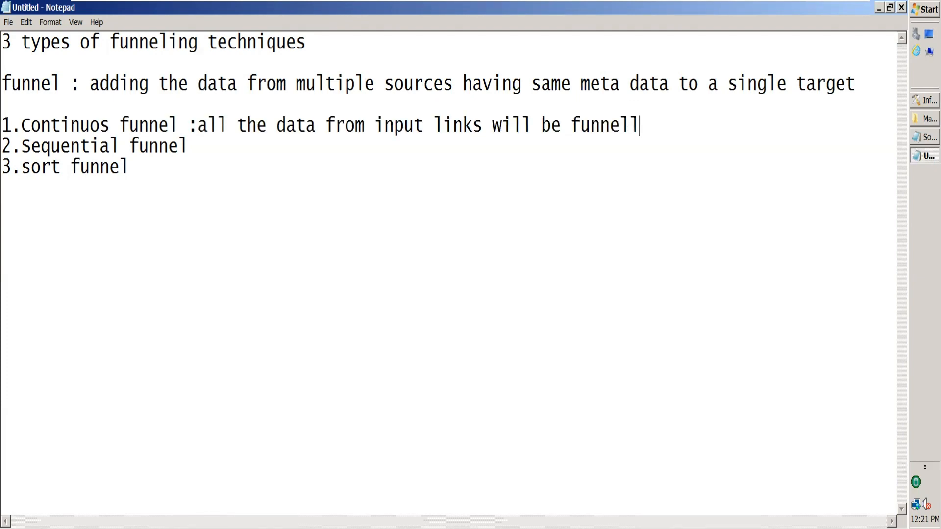
{"action": "type", "text": "out any order"}
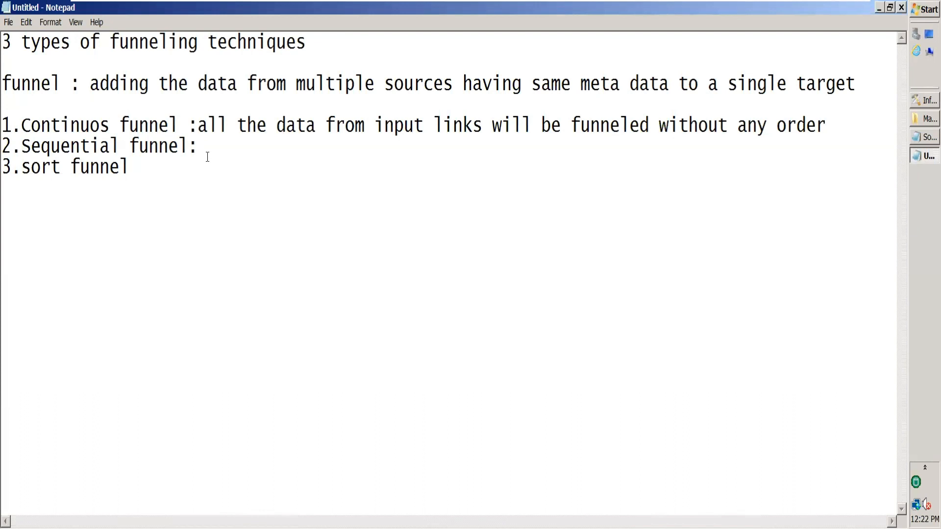
Switch back to DataStage Designer and apply the Funnel_0 stage's properties.
{"action": "left_click", "coordinate": [916, 103]}
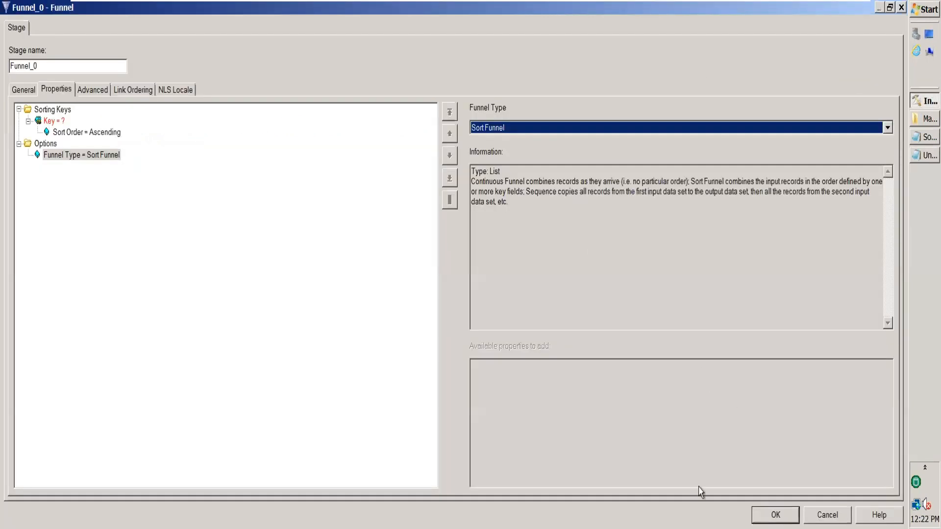
{"action": "left_click", "coordinate": [776, 515]}
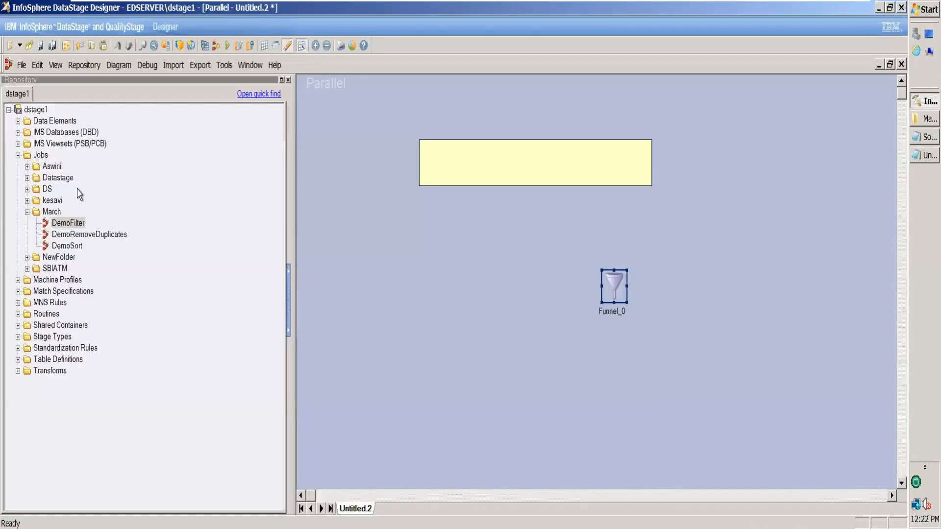
Show the stage palette and place three Sequential File stages in a column beside Funnel_0.
{"action": "left_click", "coordinate": [56, 65]}
{"action": "left_click", "coordinate": [68, 120]}
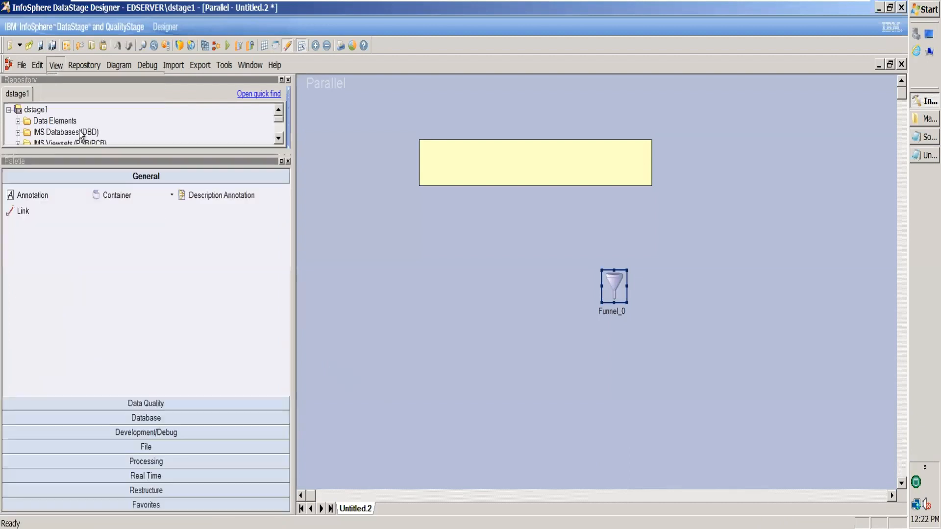
{"action": "left_click", "coordinate": [165, 446]}
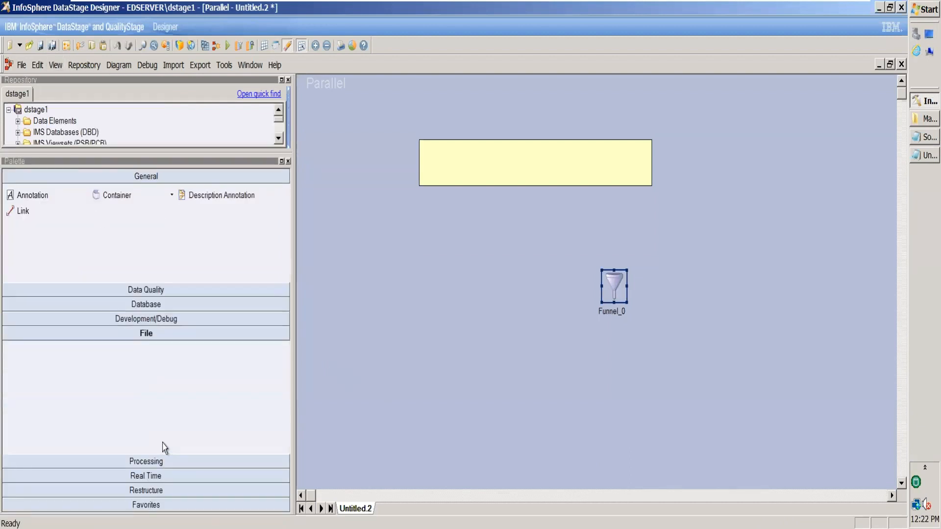
{"action": "left_click", "coordinate": [27, 304]}
{"action": "left_click", "coordinate": [474, 243]}
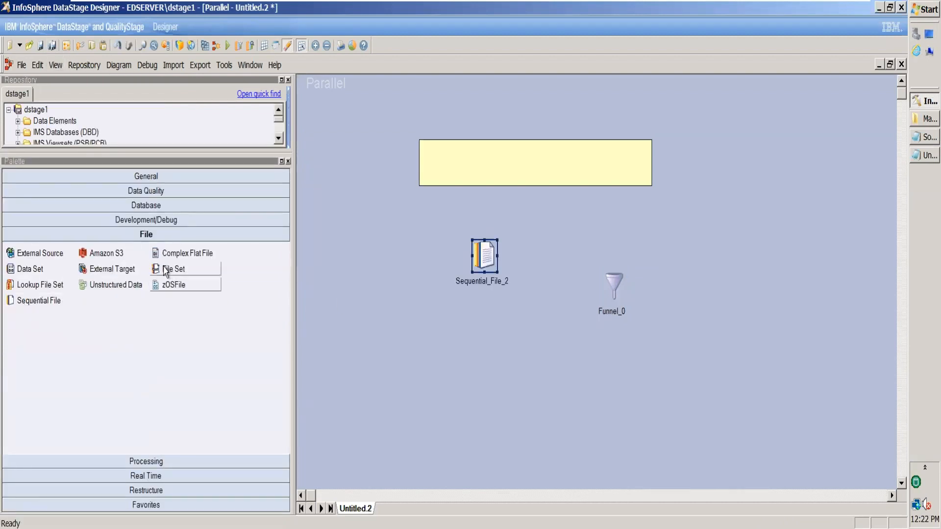
{"action": "left_click", "coordinate": [27, 301]}
{"action": "left_click", "coordinate": [485, 318]}
{"action": "left_click", "coordinate": [30, 300]}
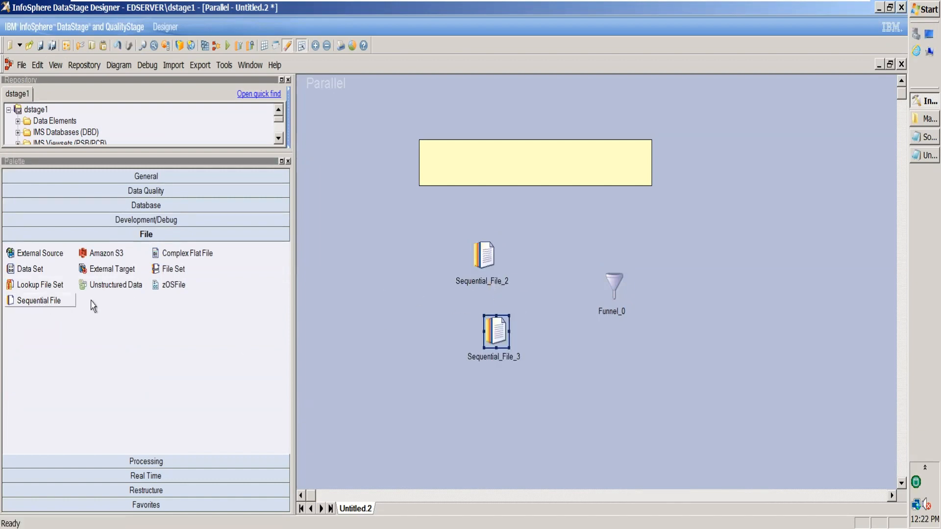
{"action": "left_click", "coordinate": [486, 453]}
Link each of the three Sequential File stages to Funnel_0.
{"action": "mouse_move", "coordinate": [483, 257]}
{"action": "left_mouse_down"}
{"action": "mouse_move", "coordinate": [645, 283]}
{"action": "mouse_move", "coordinate": [614, 283]}
{"action": "left_mouse_up"}
{"action": "left_click_drag", "start_coordinate": [507, 326], "coordinate": [601, 294]}
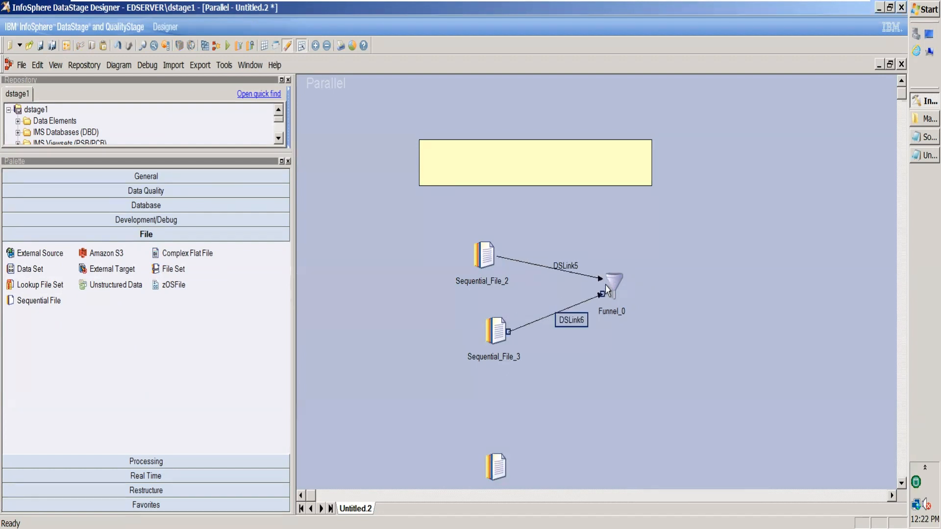
{"action": "left_click_drag", "start_coordinate": [497, 463], "coordinate": [613, 300]}
Rename the link from Sequential_File_2 to Funnel_0 as lnk1.
{"action": "left_click", "coordinate": [578, 269]}
{"action": "left_click", "coordinate": [577, 269]}
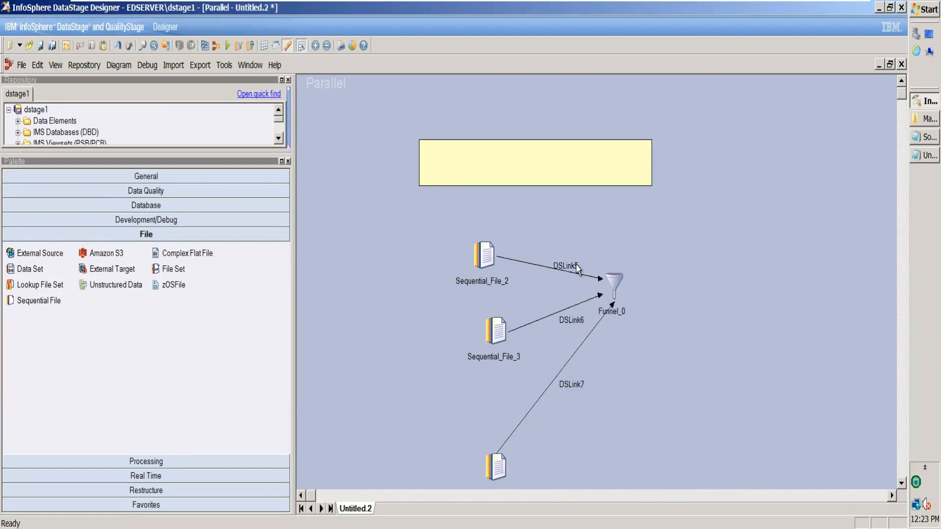
{"action": "type", "text": "Ink1"}
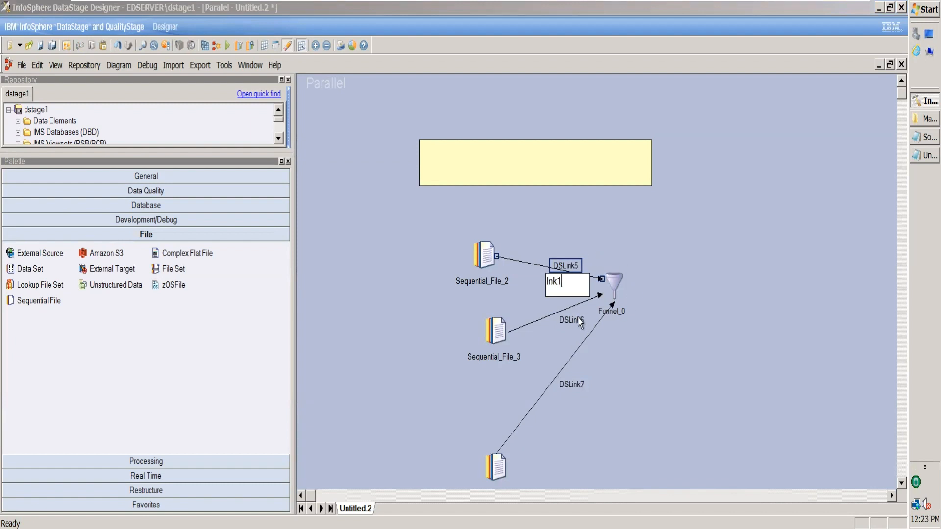
{"action": "key", "text": "Tab"}
Rename the three input links of Funnel_0, from the uppermost down, as sec1, sec2 and sec3.
{"action": "left_click", "coordinate": [557, 267]}
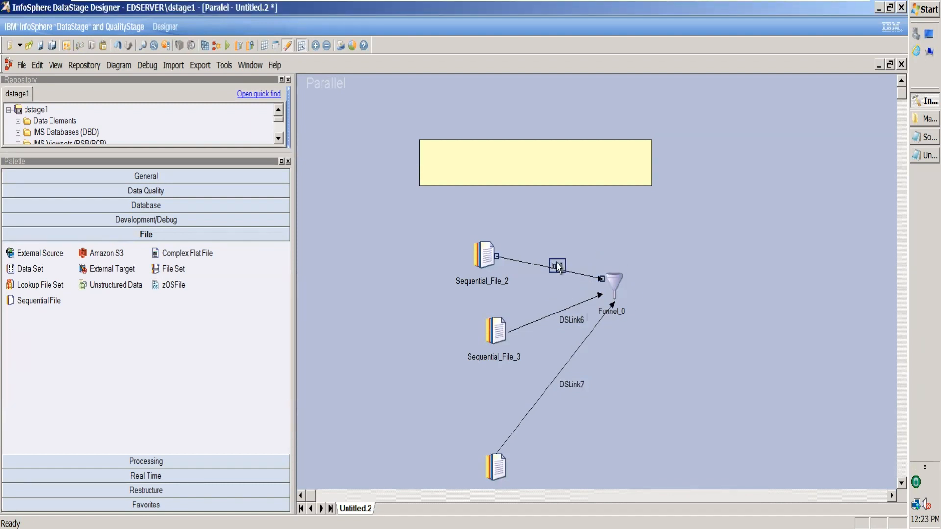
{"action": "left_click", "coordinate": [557, 267]}
{"action": "type", "text": "sec1"}
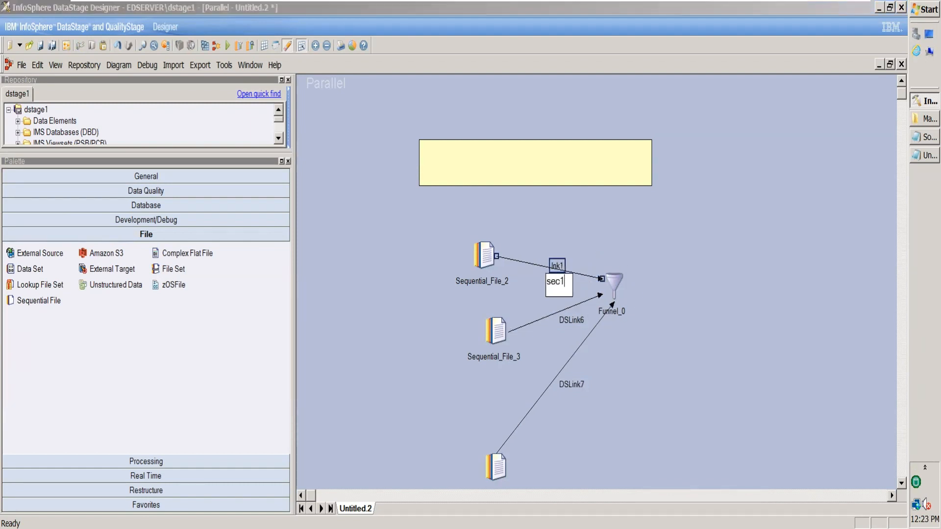
{"action": "left_click", "coordinate": [571, 321]}
{"action": "left_click", "coordinate": [570, 321]}
{"action": "type", "text": "sec"}
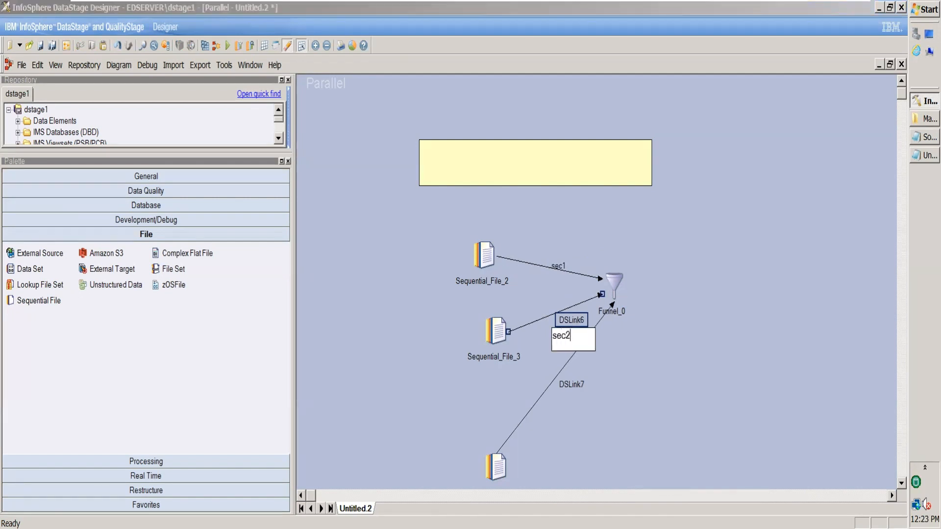
{"action": "type", "text": "2"}
{"action": "left_click", "coordinate": [584, 387]}
{"action": "left_click", "coordinate": [585, 390]}
{"action": "type", "text": "se"}
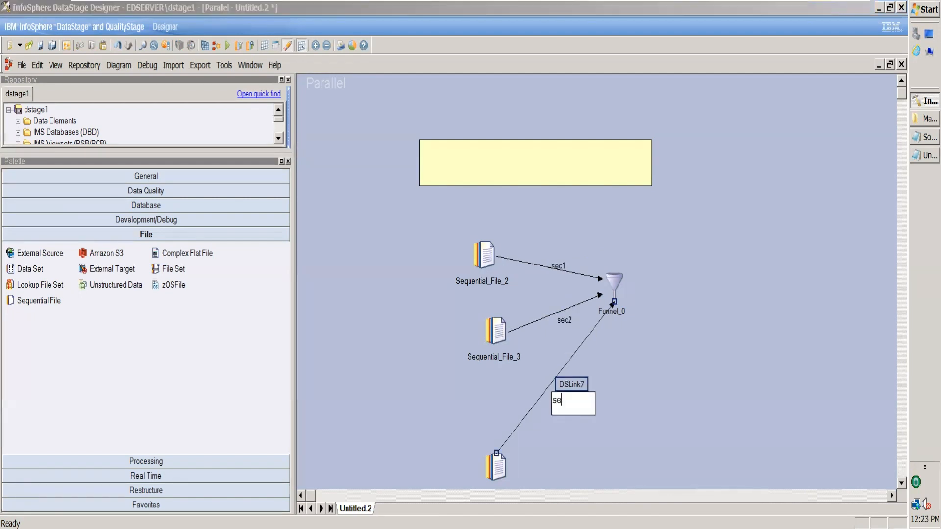
{"action": "type", "text": "c3"}
{"action": "left_click", "coordinate": [607, 397]}
Draw an output link from Funnel_0 onto the empty canvas and set the stage's Funnel Type to Sequence.
{"action": "left_click_drag", "start_coordinate": [617, 295], "coordinate": [763, 284]}
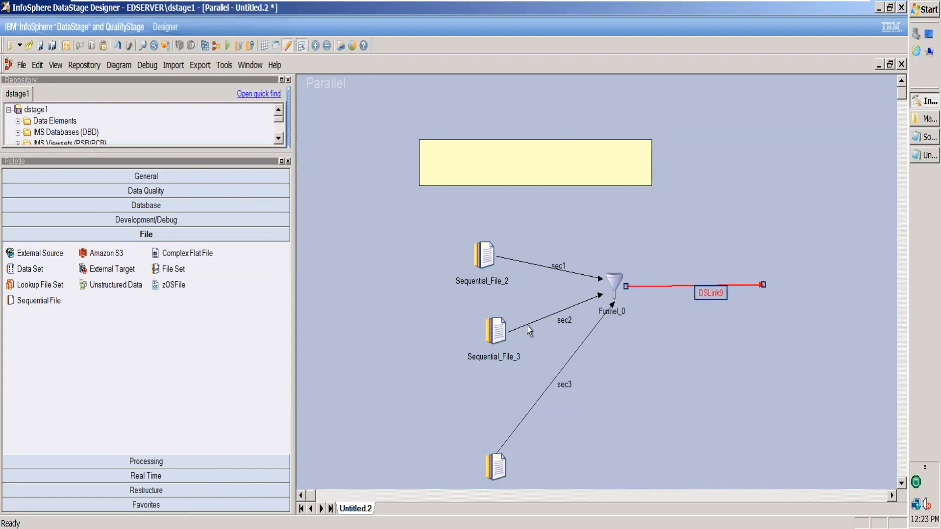
{"action": "double_click", "coordinate": [610, 283]}
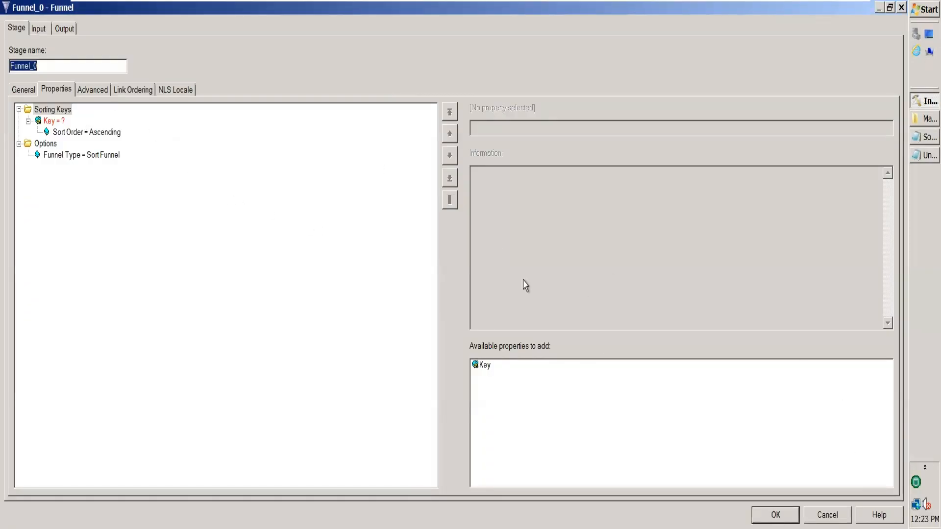
{"action": "left_click", "coordinate": [58, 112]}
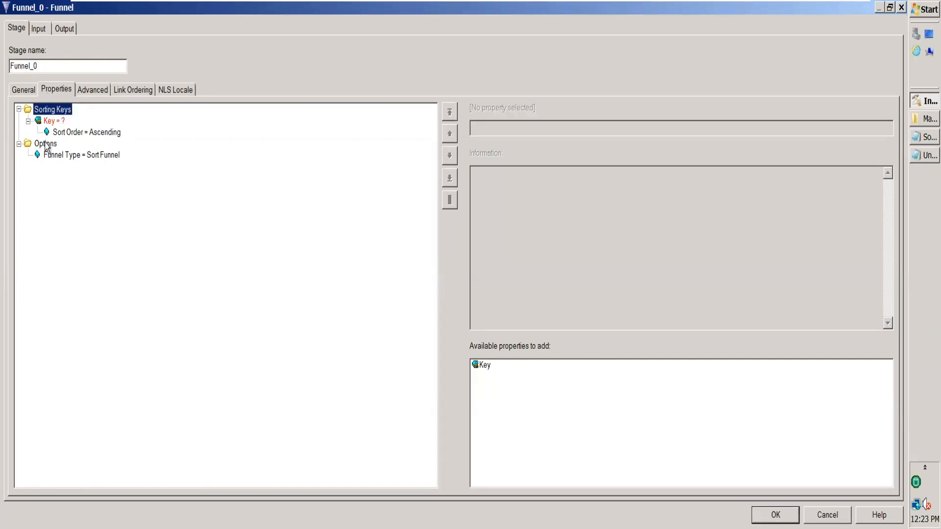
{"action": "left_click", "coordinate": [105, 156]}
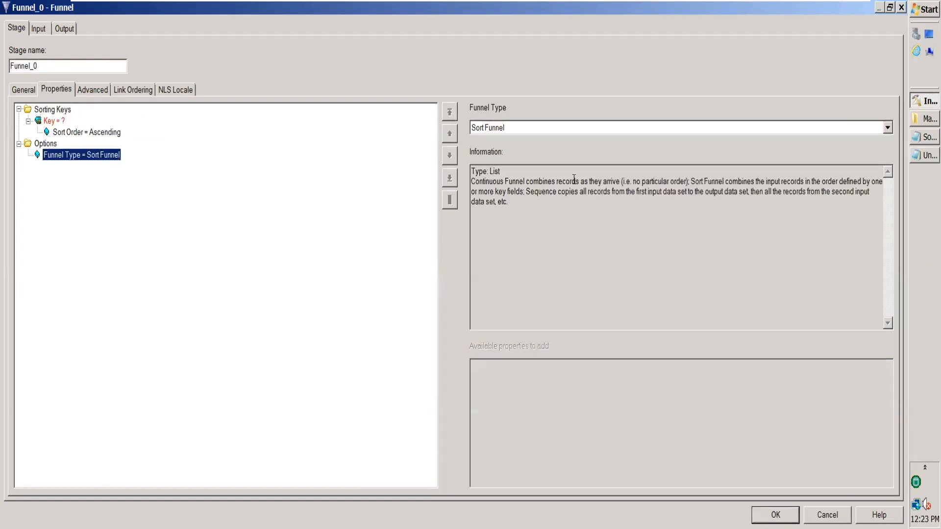
{"action": "left_click", "coordinate": [887, 127]}
{"action": "left_click", "coordinate": [677, 153]}
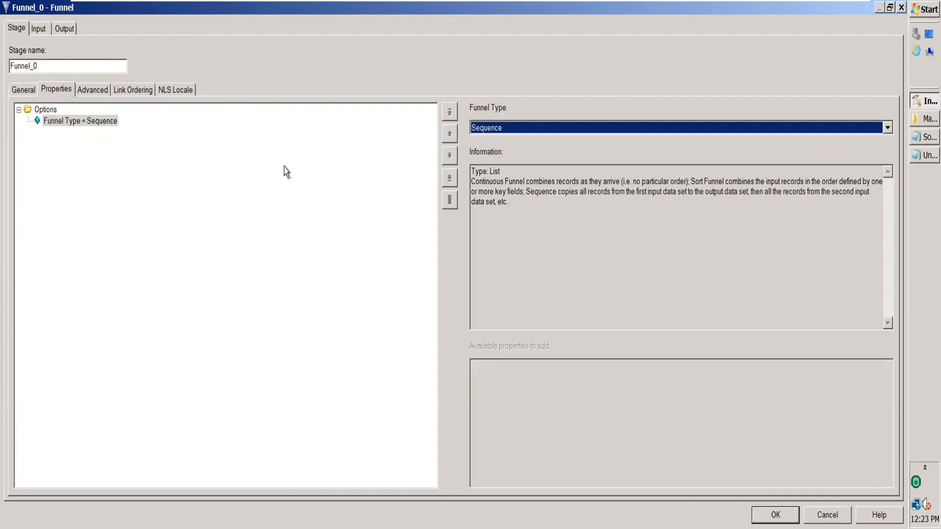
{"action": "left_click", "coordinate": [268, 164]}
Reorder the input links of Funnel_0 as sec3, sec2, sec1.
{"action": "left_click", "coordinate": [134, 92]}
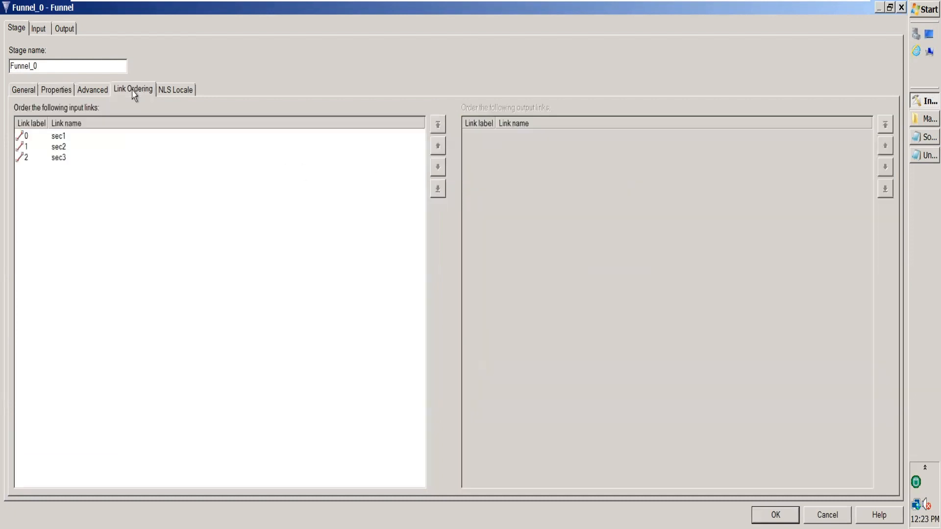
{"action": "left_click", "coordinate": [59, 139]}
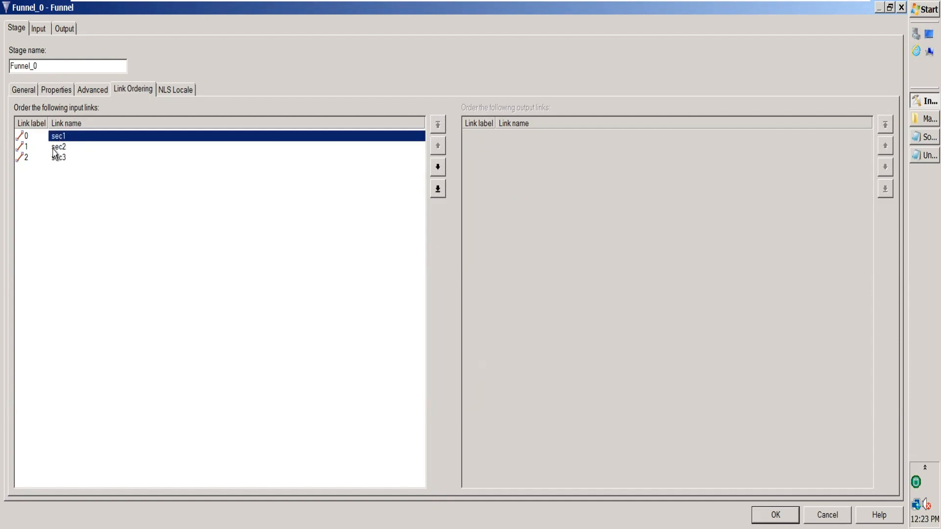
{"action": "left_click", "coordinate": [54, 150]}
{"action": "left_click", "coordinate": [64, 164]}
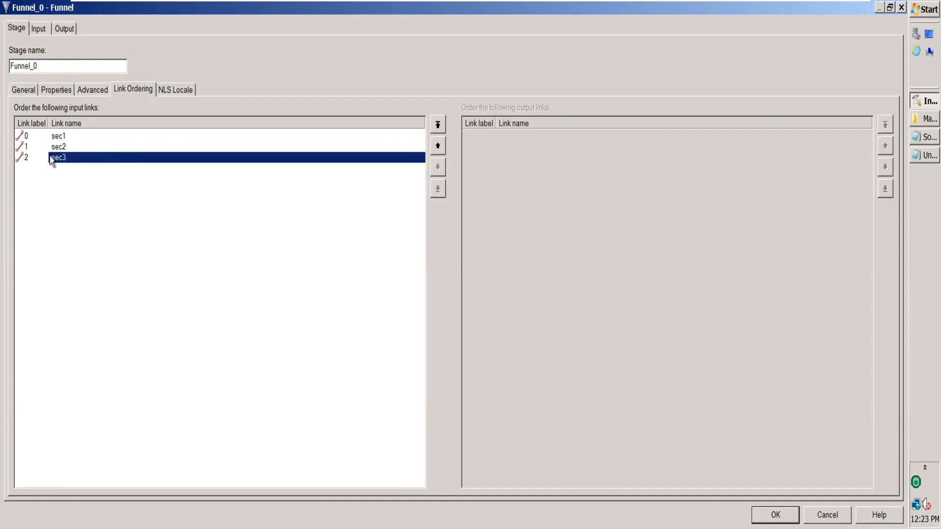
{"action": "left_click", "coordinate": [437, 146]}
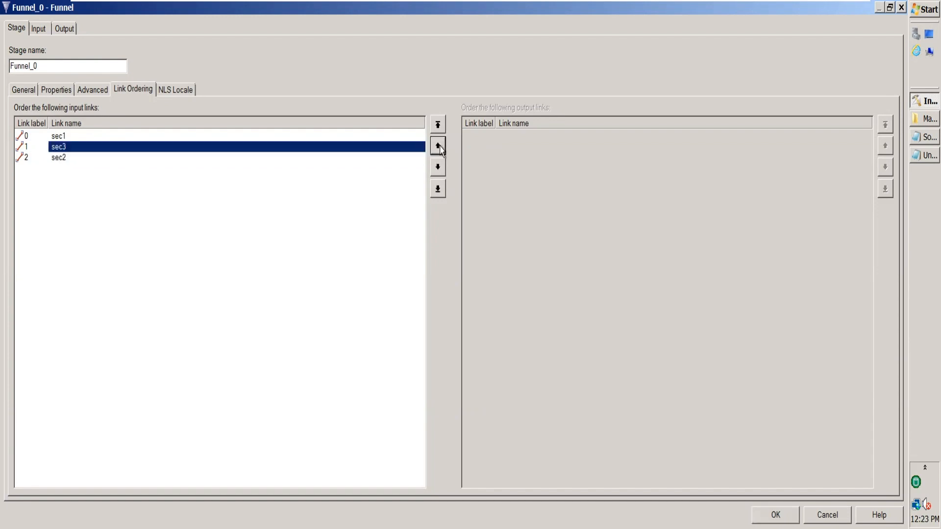
{"action": "left_click", "coordinate": [437, 146]}
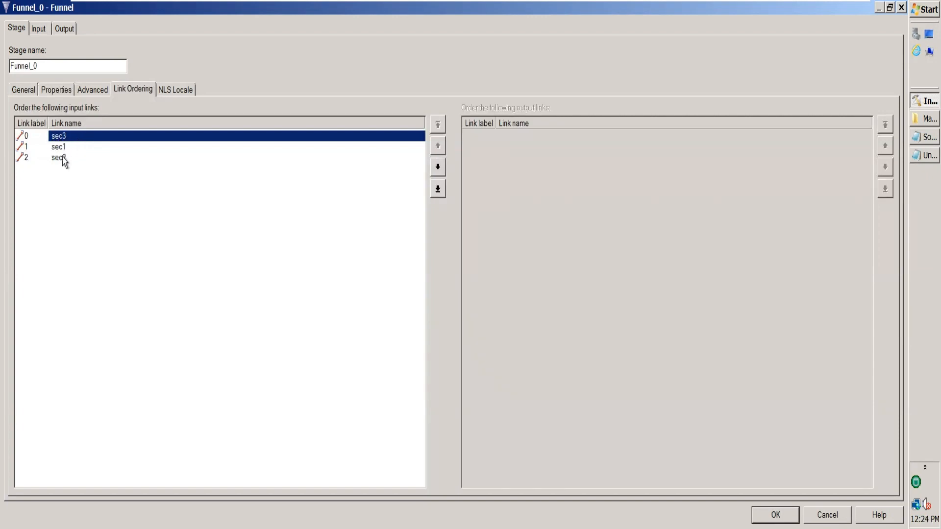
{"action": "left_click", "coordinate": [63, 157]}
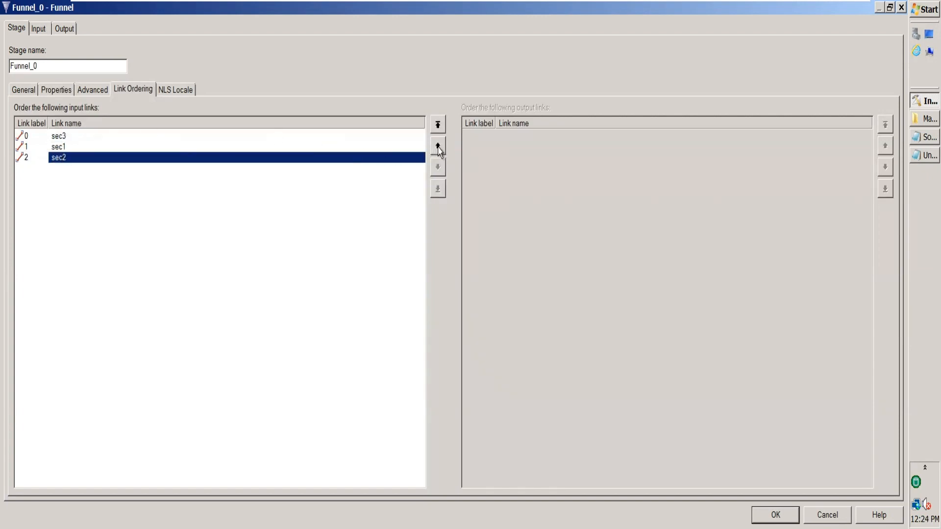
{"action": "left_click", "coordinate": [438, 146]}
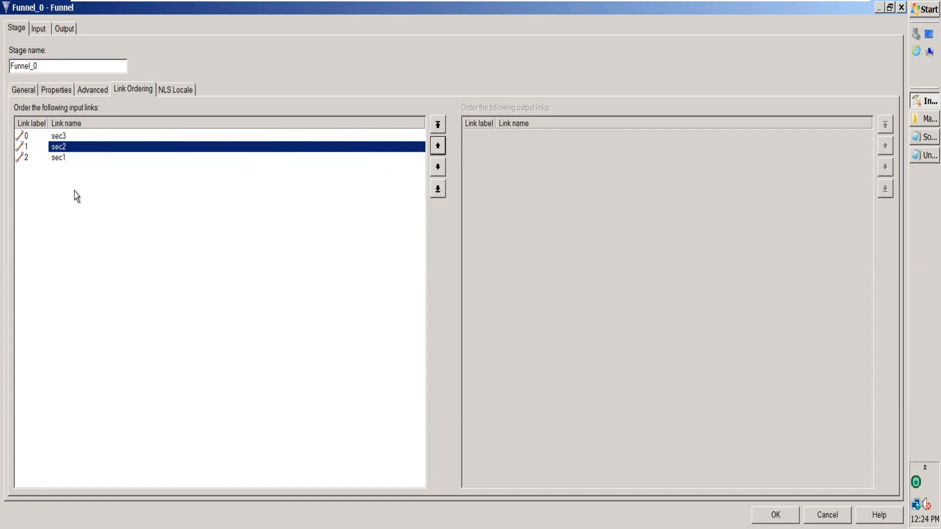
{"action": "left_click", "coordinate": [27, 138]}
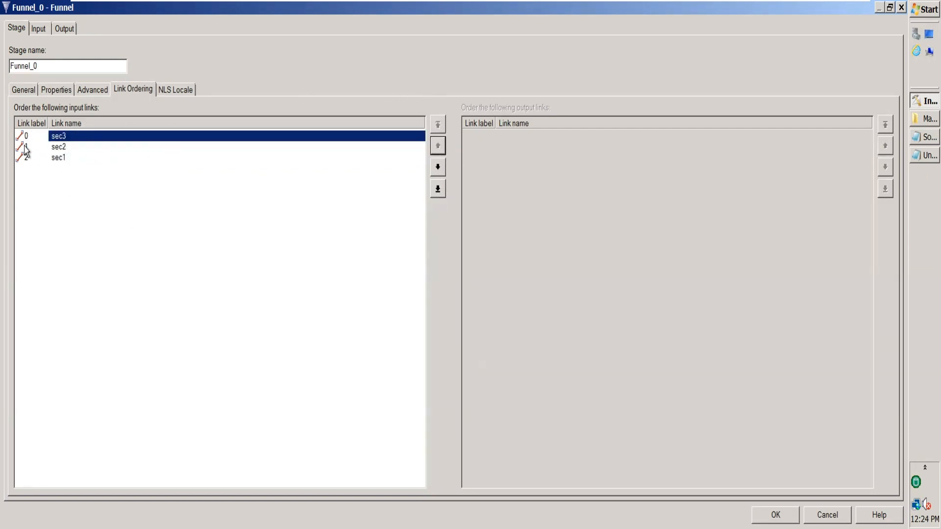
{"action": "left_click", "coordinate": [25, 146]}
{"action": "left_click", "coordinate": [28, 158]}
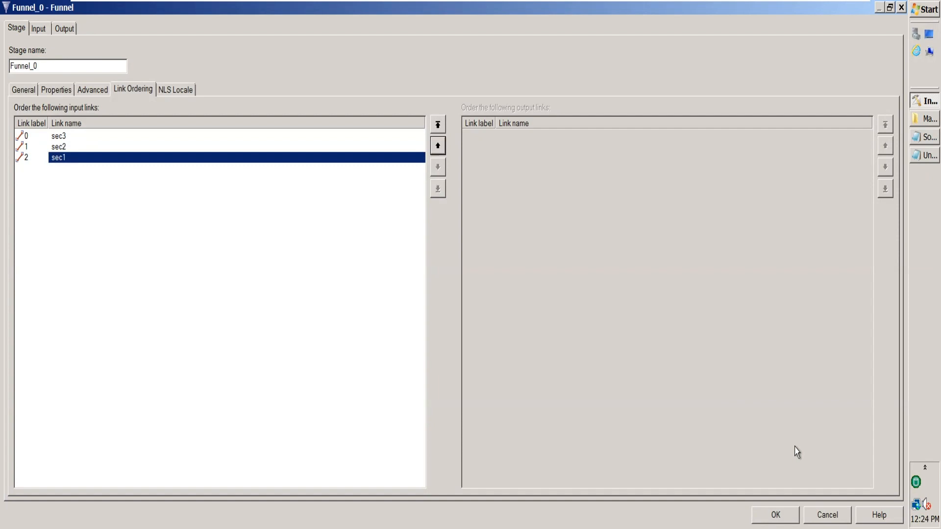
Return to Funnel_0's stage properties and set the Funnel Type to Sort Funnel.
{"action": "left_click", "coordinate": [55, 91]}
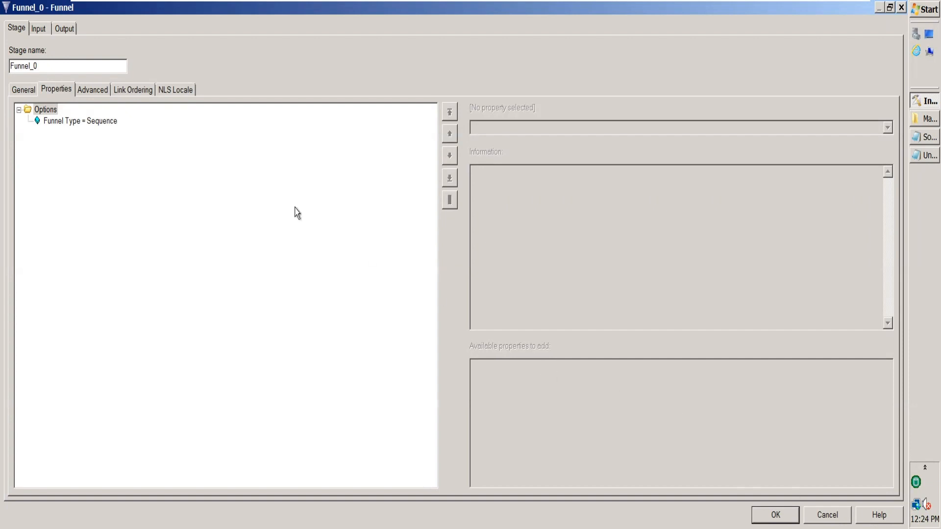
{"action": "left_click", "coordinate": [105, 120]}
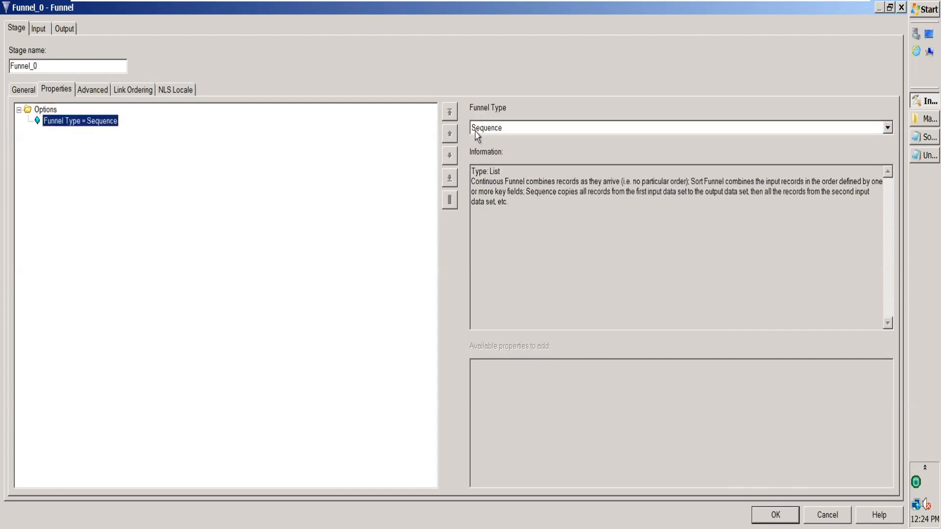
{"action": "left_click", "coordinate": [887, 128]}
{"action": "left_click", "coordinate": [772, 164]}
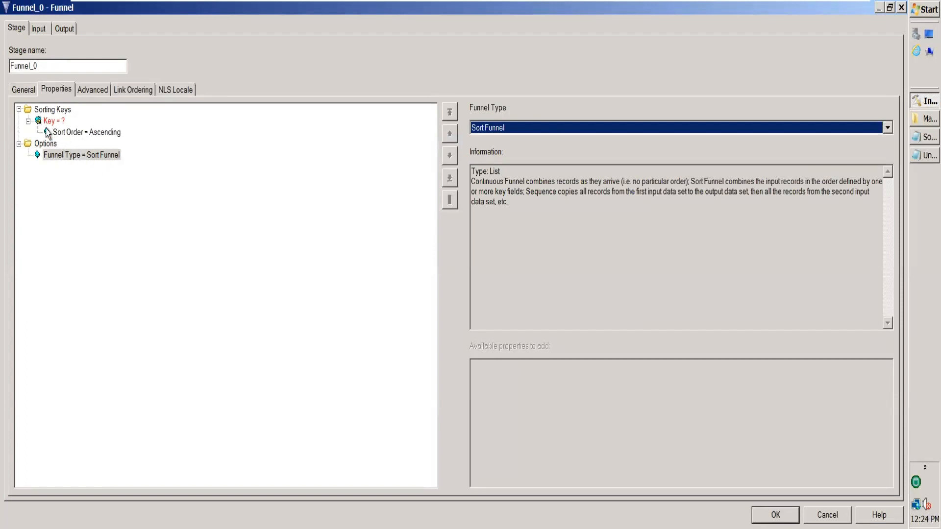
Switch the Funnel Type to Continuous Funnel and back to Sort Funnel, checking the sorting key property.
{"action": "left_click", "coordinate": [539, 129]}
{"action": "left_click", "coordinate": [522, 138]}
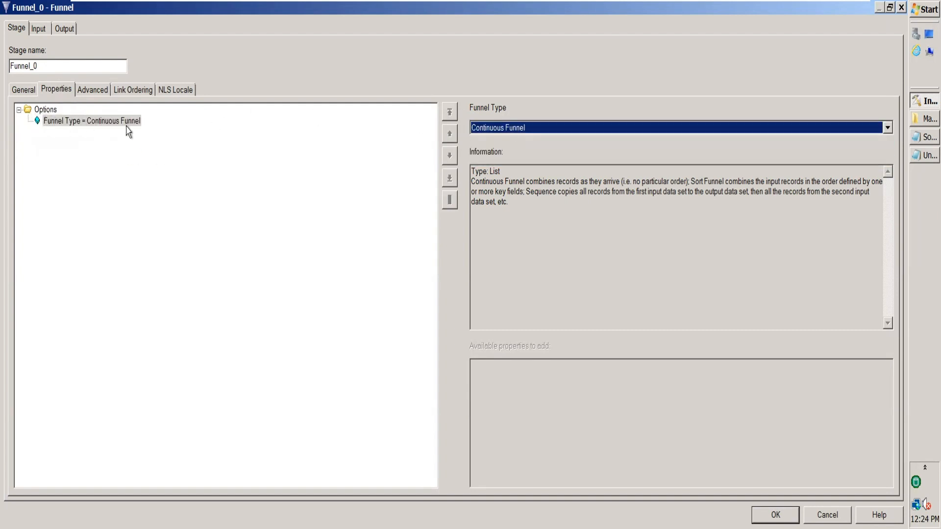
{"action": "left_click", "coordinate": [569, 127]}
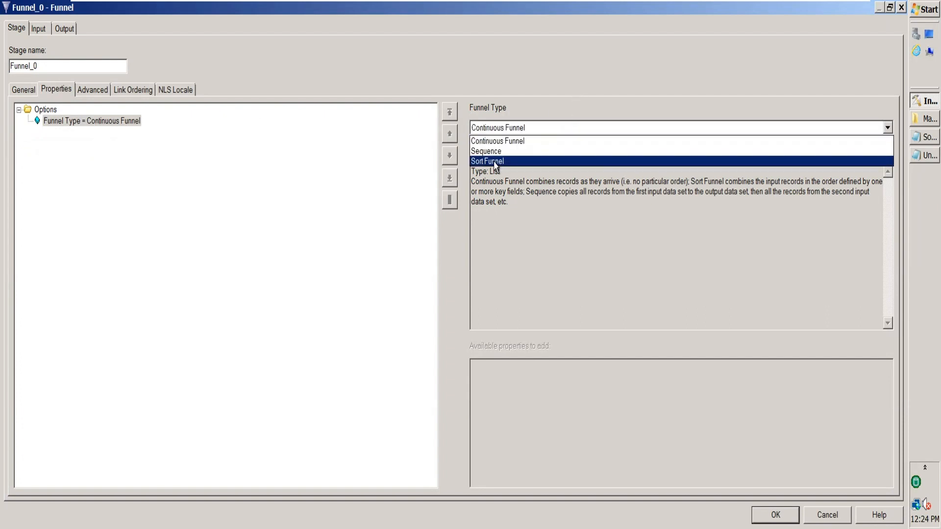
{"action": "left_click", "coordinate": [495, 162]}
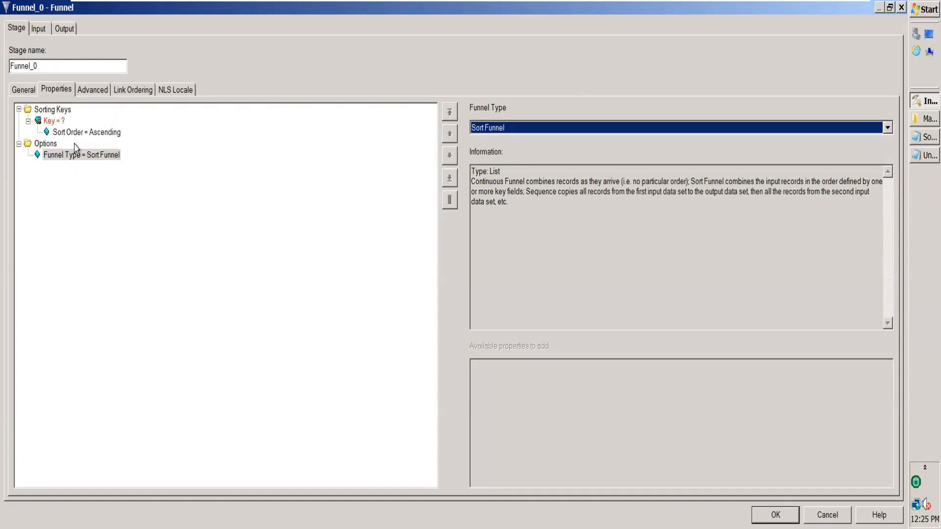
{"action": "left_click", "coordinate": [52, 122]}
{"action": "left_click", "coordinate": [113, 156]}
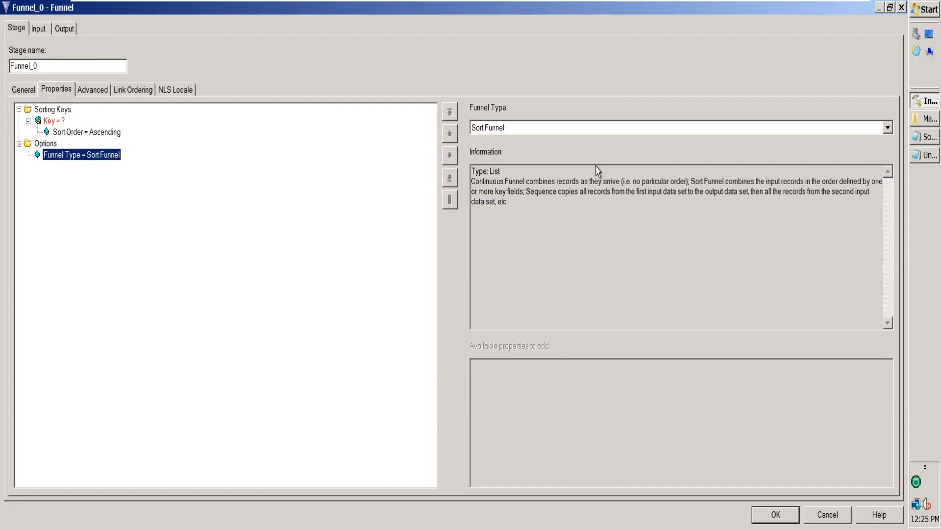
Switch to the Notepad note and highlight the funneling technique entries for review.
{"action": "left_click", "coordinate": [917, 156]}
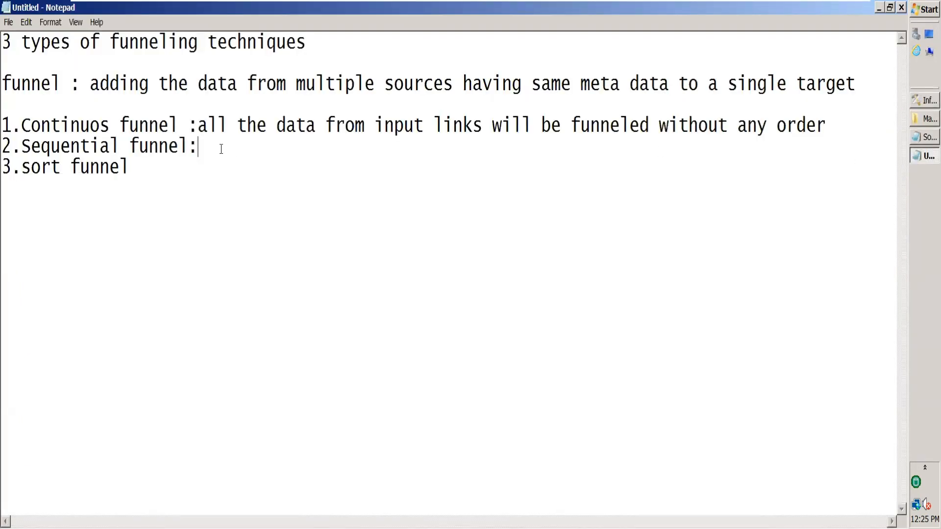
{"action": "left_click_drag", "start_coordinate": [130, 156], "coordinate": [7, 125]}
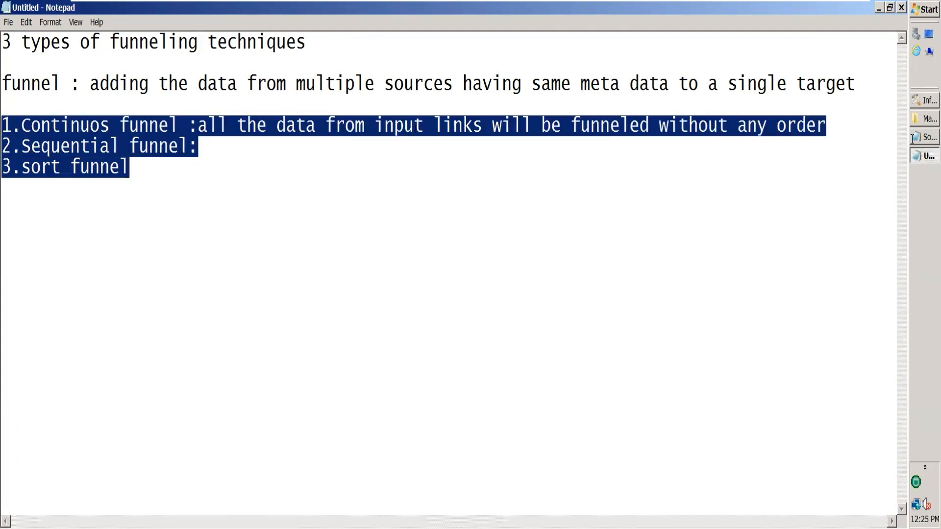
{"action": "mouse_move", "coordinate": [913, 139]}
{"action": "left_mouse_down"}
{"action": "mouse_move", "coordinate": [913, 46]}
{"action": "mouse_move", "coordinate": [913, 120]}
{"action": "left_mouse_up"}
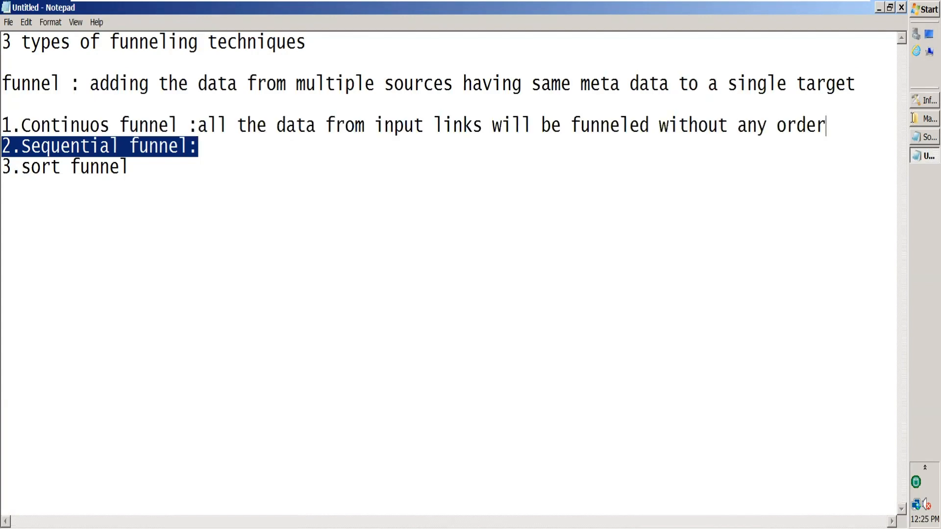
Switch to the March folder and view the records of EMPLOYEE.txt in the Sort subfolder, closing the file again.
{"action": "left_click", "coordinate": [925, 119]}
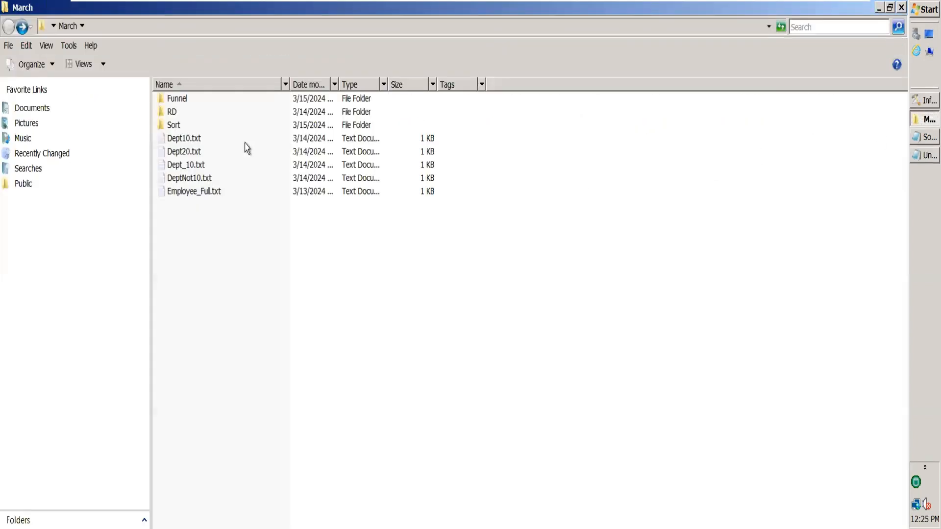
{"action": "left_click", "coordinate": [177, 124]}
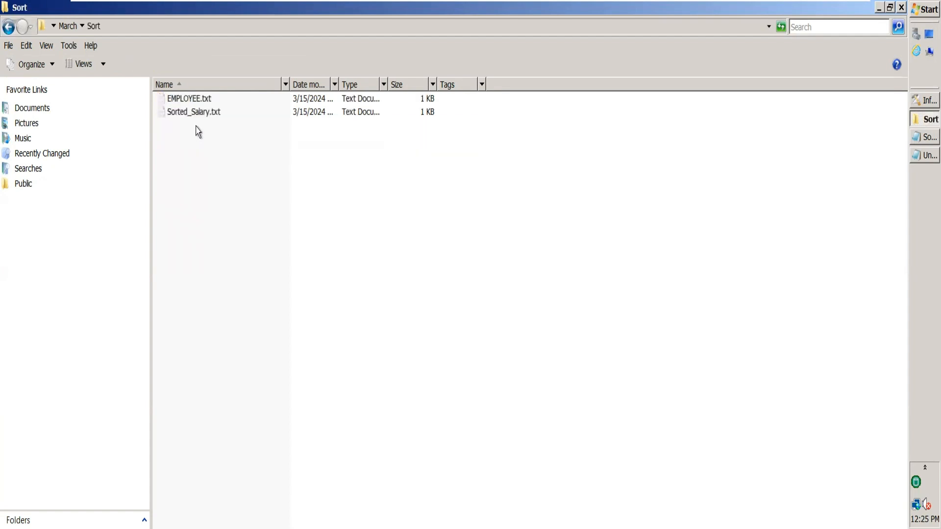
{"action": "double_click", "coordinate": [209, 97]}
{"action": "key", "text": "ctrl+a"}
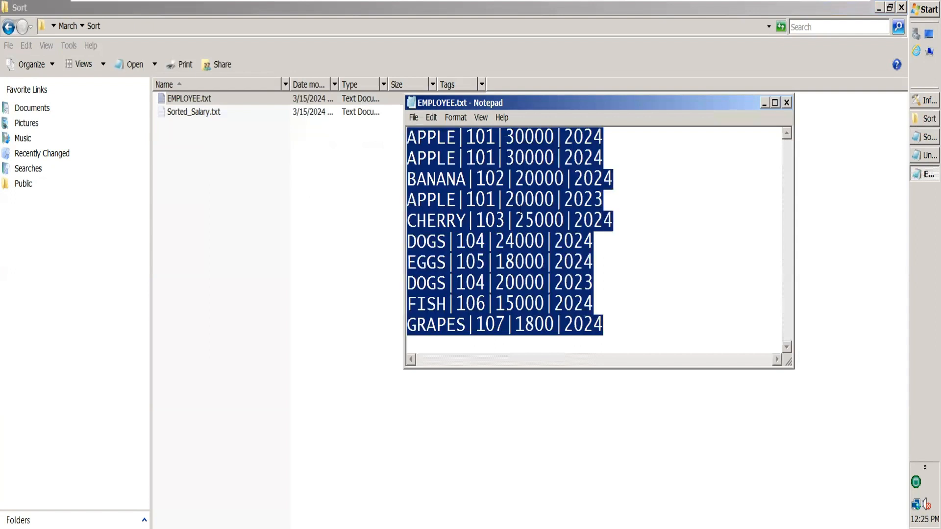
{"action": "left_click", "coordinate": [786, 103]}
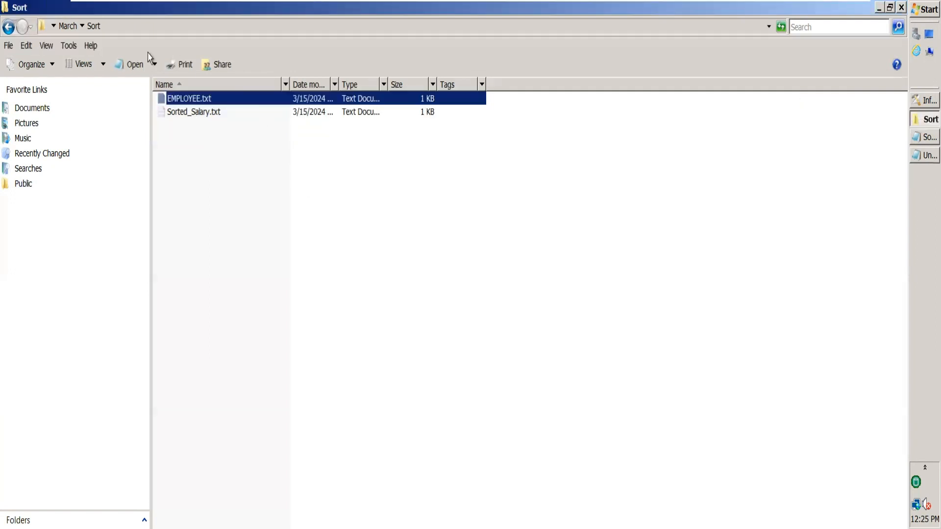
Delete all text in the untitled funneling techniques note and close it.
{"action": "left_click", "coordinate": [925, 155]}
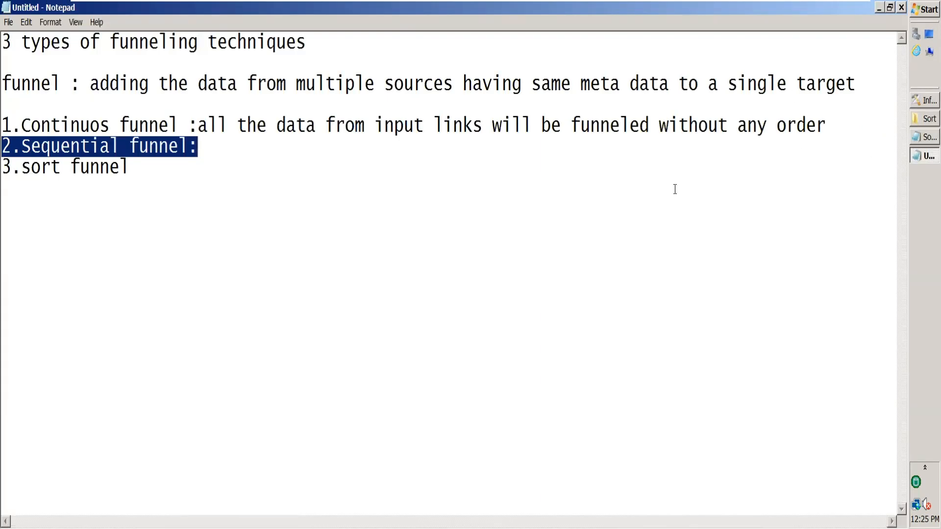
{"action": "left_click", "coordinate": [674, 189]}
{"action": "key", "text": "ctrl+a"}
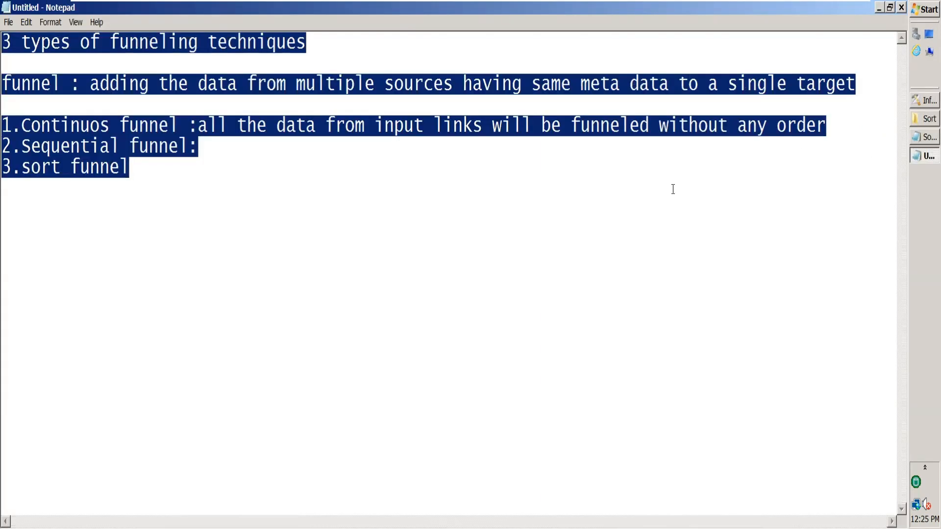
{"action": "key", "text": "Delete"}
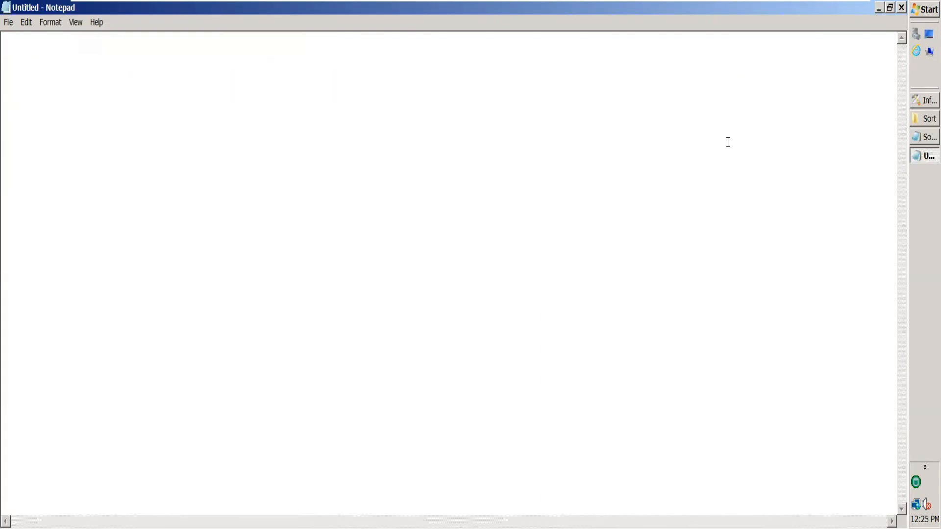
{"action": "left_click", "coordinate": [902, 7]}
Create a text document named SECA.txt in the March folder's Funnel subfolder.
{"action": "left_click", "coordinate": [917, 121]}
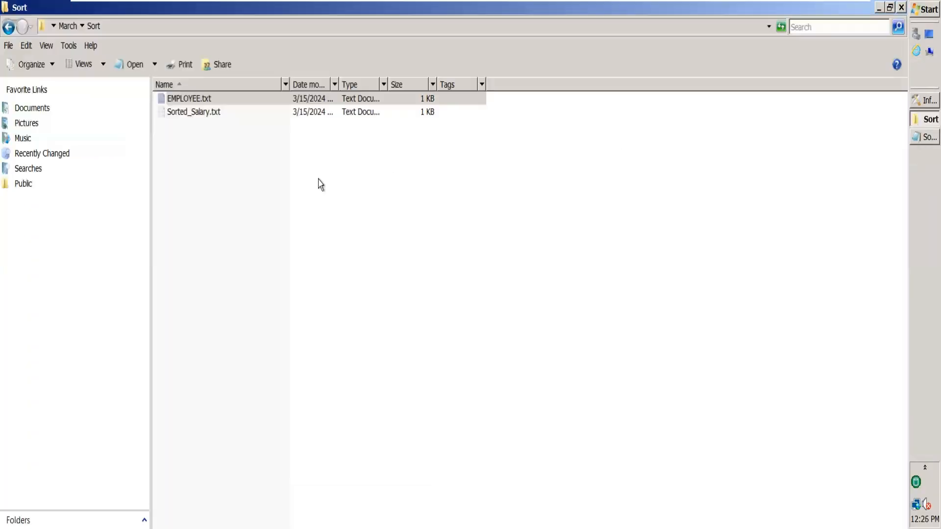
{"action": "right_click", "coordinate": [304, 185]}
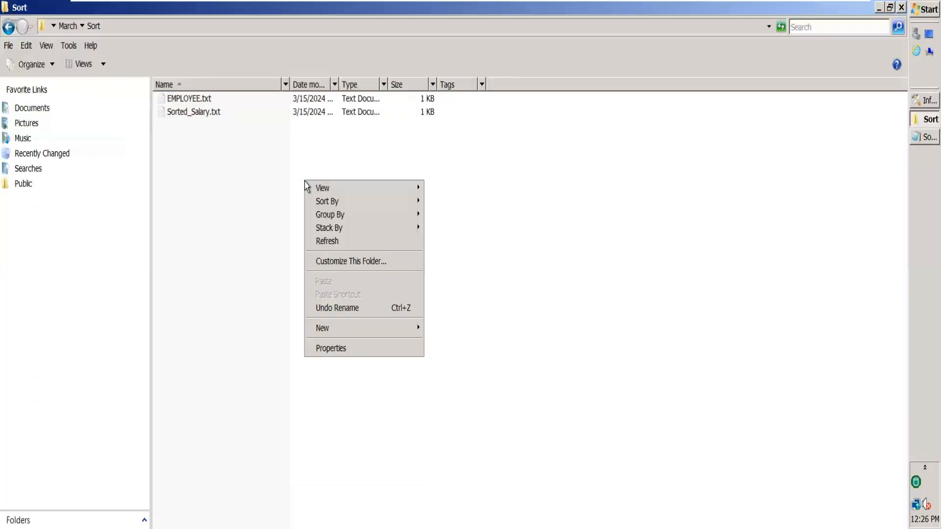
{"action": "left_click", "coordinate": [67, 27]}
{"action": "double_click", "coordinate": [178, 100]}
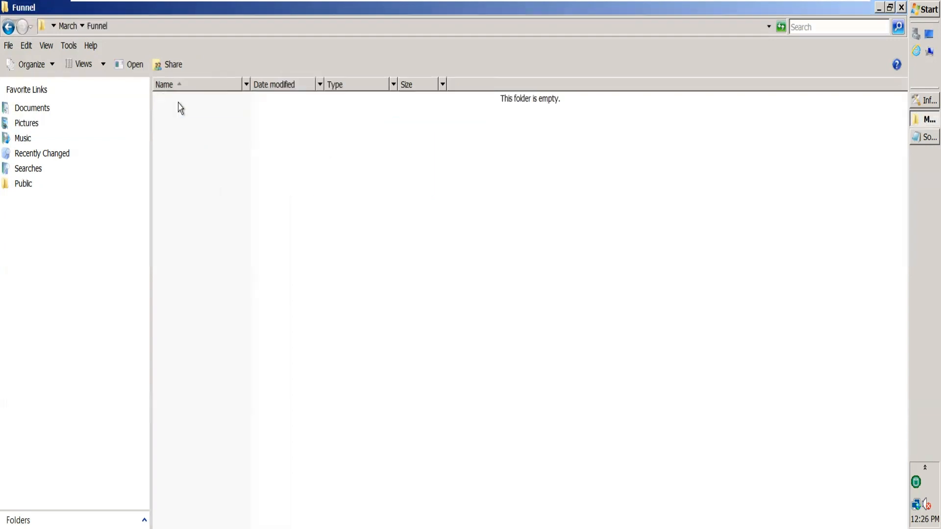
{"action": "right_click", "coordinate": [217, 153]}
{"action": "mouse_move", "coordinate": [268, 304]}
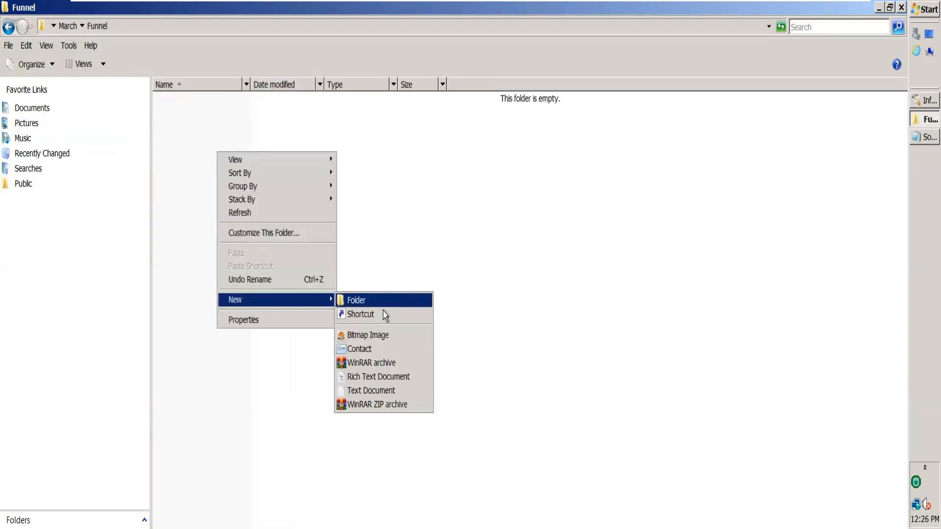
{"action": "left_click", "coordinate": [380, 392]}
{"action": "type", "text": "C.txt"}
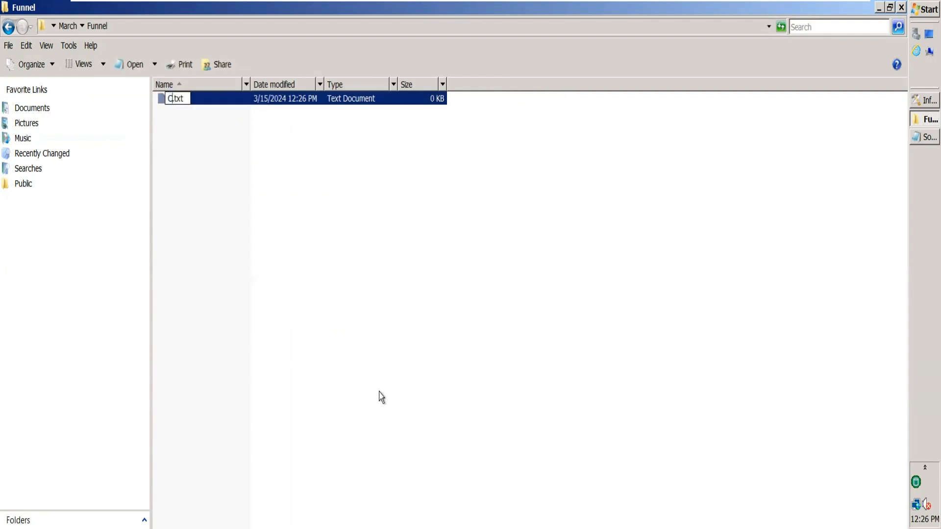
{"action": "key", "text": "BackSpace"}
{"action": "type", "text": "SECA"}
{"action": "left_click", "coordinate": [371, 444]}
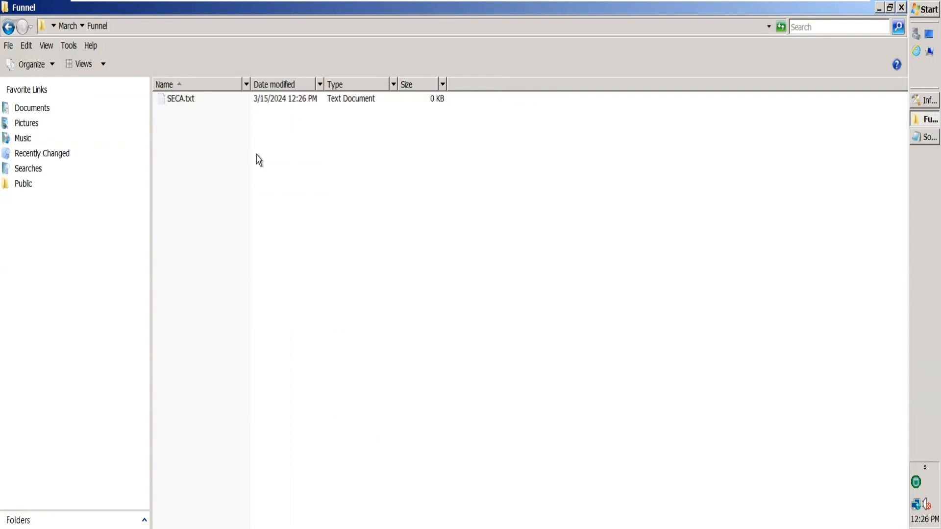
Make two copies of SECA.txt in the Funnel folder.
{"action": "left_click", "coordinate": [274, 102]}
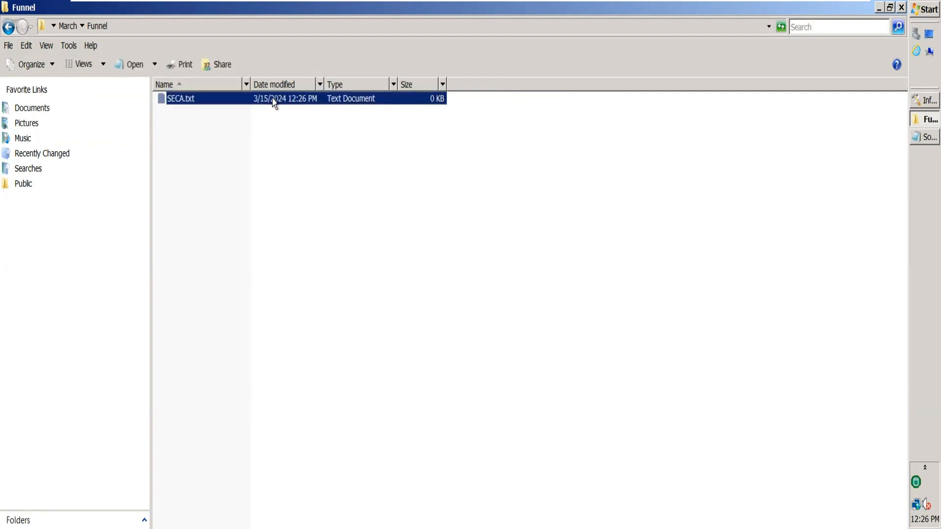
{"action": "key", "text": "ctrl+v"}
{"action": "key", "text": "ctrl+v"}
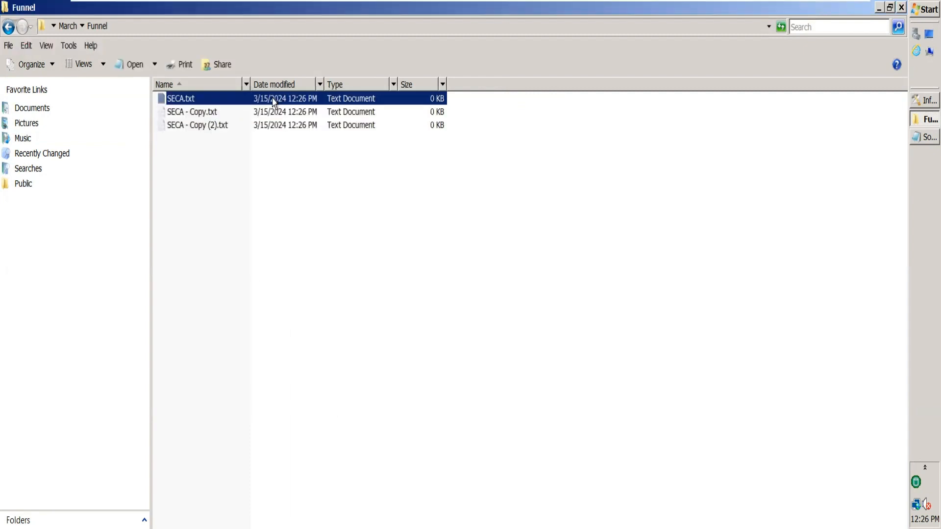
Rename the first copy of SECA.txt as SECB.txt.
{"action": "left_click", "coordinate": [204, 113]}
{"action": "left_click", "coordinate": [185, 114]}
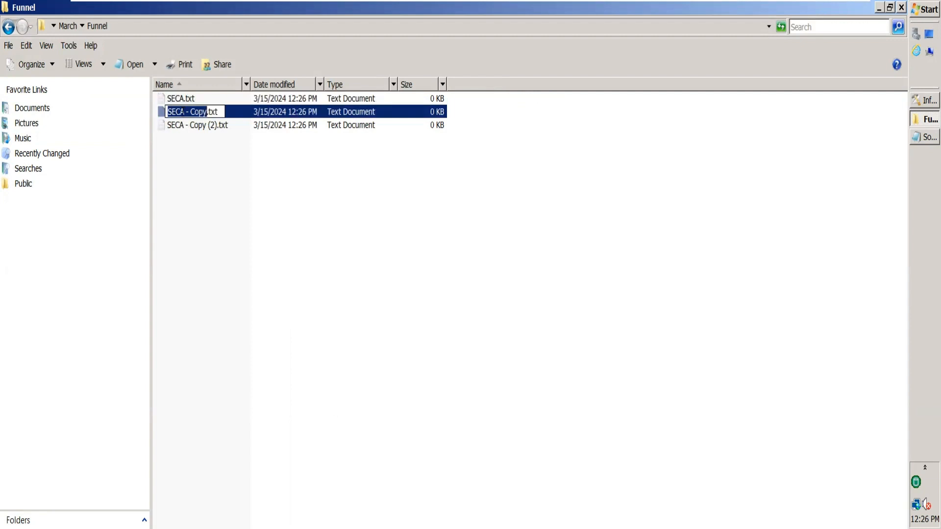
{"action": "left_click", "coordinate": [182, 112]}
{"action": "type", "text": "B"}
{"action": "key", "text": "Delete"}
{"action": "key", "text": "Delete"}
{"action": "key", "text": "Delete"}
{"action": "key", "text": "Delete"}
{"action": "key", "text": "Delete"}
{"action": "key", "text": "Delete"}
{"action": "key", "text": "Delete"}
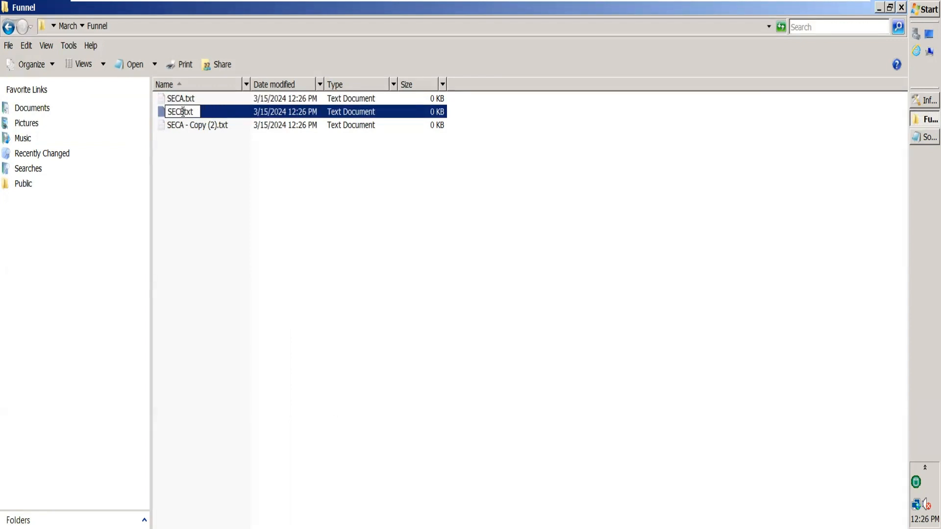
{"action": "left_click", "coordinate": [185, 129]}
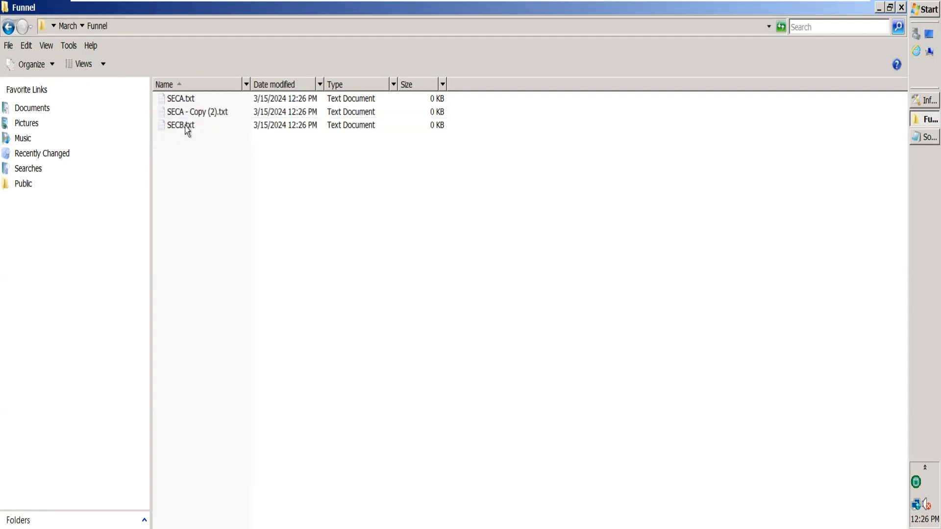
Rename the remaining copy of SECA.txt as SECC.txt and sort the files by name in descending order.
{"action": "left_click", "coordinate": [191, 117]}
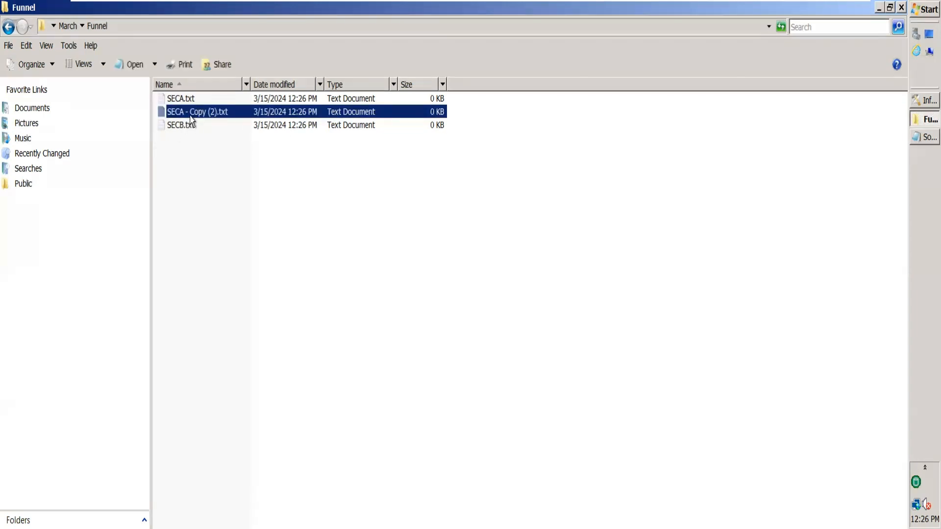
{"action": "key", "text": "F2"}
{"action": "left_click", "coordinate": [217, 112]}
{"action": "key", "text": "BackSpace"}
{"action": "key", "text": "BackSpace"}
{"action": "key", "text": "BackSpace"}
{"action": "key", "text": "BackSpace"}
{"action": "key", "text": "BackSpace"}
{"action": "key", "text": "BackSpace"}
{"action": "key", "text": "BackSpace"}
{"action": "key", "text": "BackSpace"}
{"action": "key", "text": "BackSpace"}
{"action": "key", "text": "BackSpace"}
{"action": "key", "text": "BackSpace"}
{"action": "key", "text": "BackSpace"}
{"action": "type", "text": "C"}
{"action": "left_click", "coordinate": [258, 149]}
{"action": "left_click", "coordinate": [190, 87]}
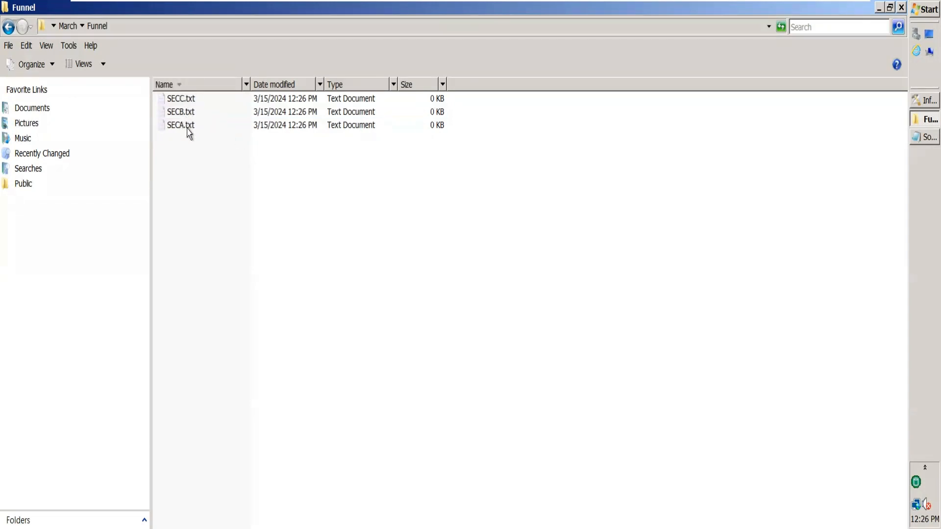
Open SECA.txt and fill it with all the records copied from the open Sorted_Salary.txt.
{"action": "double_click", "coordinate": [189, 126]}
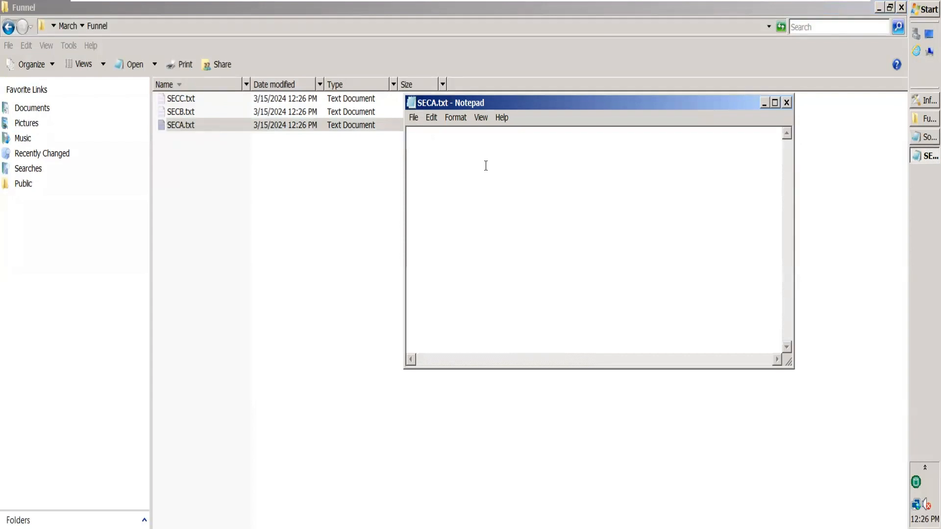
{"action": "left_click", "coordinate": [917, 138]}
{"action": "key", "text": "ctrl+a"}
{"action": "key", "text": "ctrl+c"}
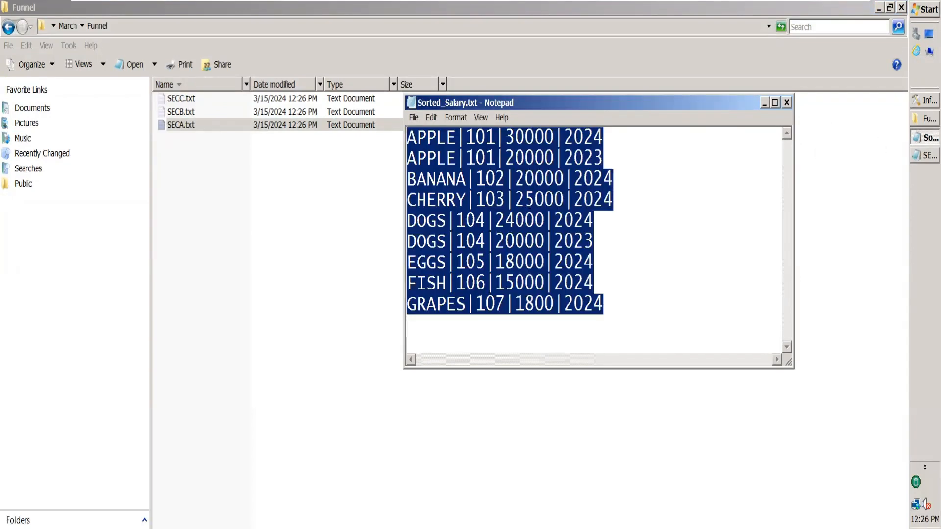
{"action": "left_click", "coordinate": [841, 125]}
{"action": "left_click", "coordinate": [915, 155]}
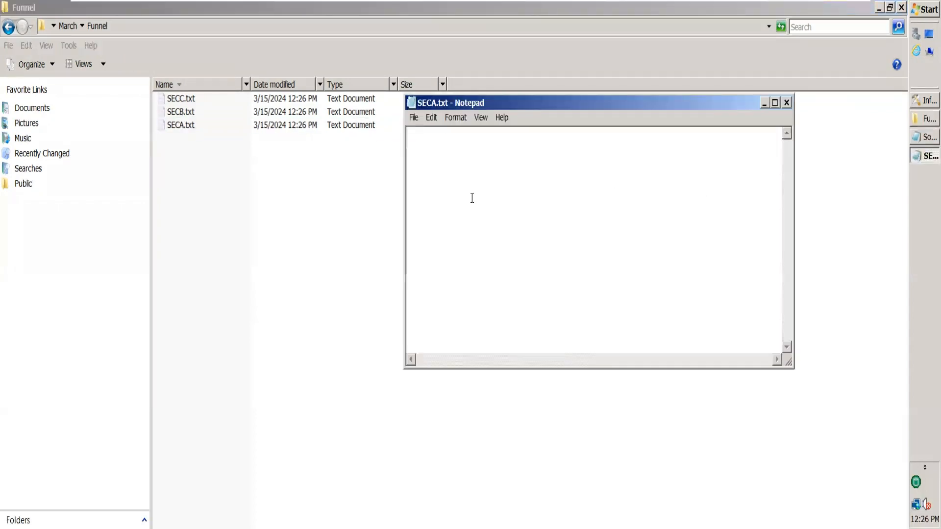
{"action": "key", "text": "ctrl+v"}
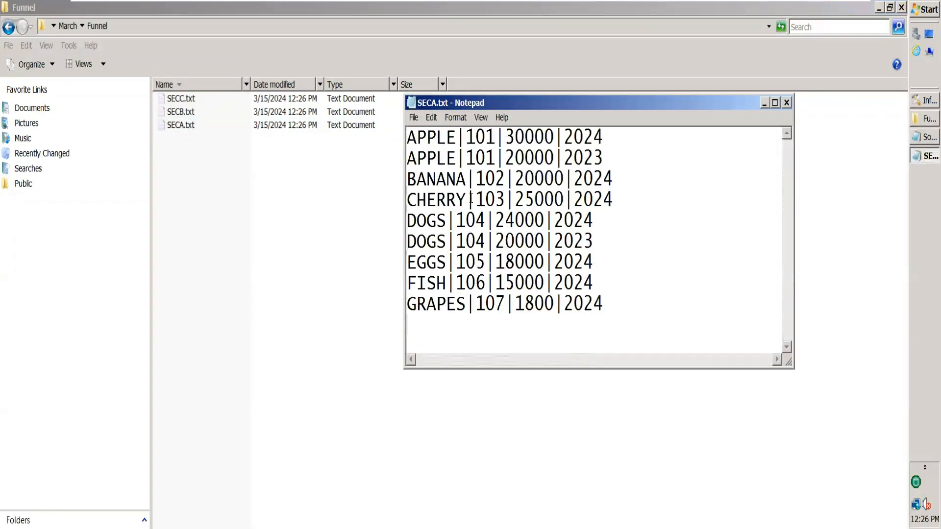
Set the third field of the first APPLE record in SECA.txt to 499.
{"action": "double_click", "coordinate": [486, 142]}
{"action": "double_click", "coordinate": [531, 137]}
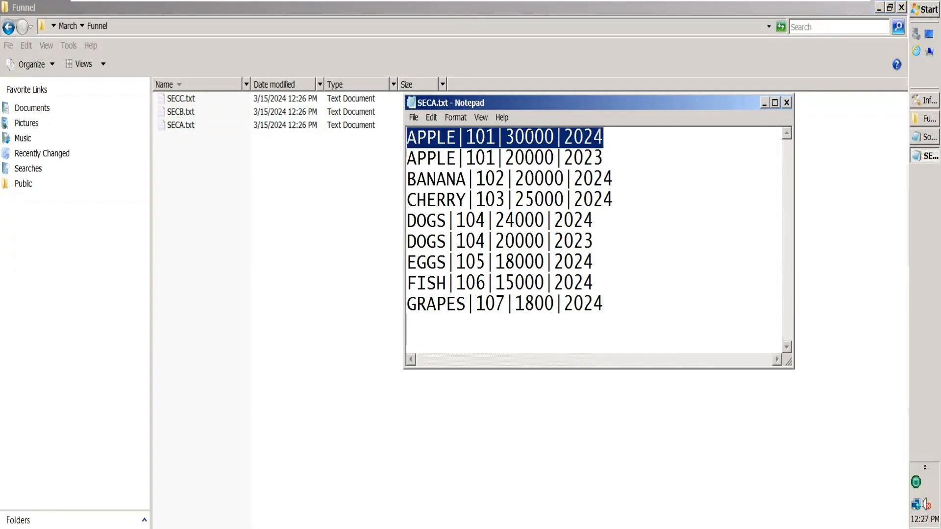
{"action": "left_click_drag", "start_coordinate": [555, 136], "coordinate": [508, 136]}
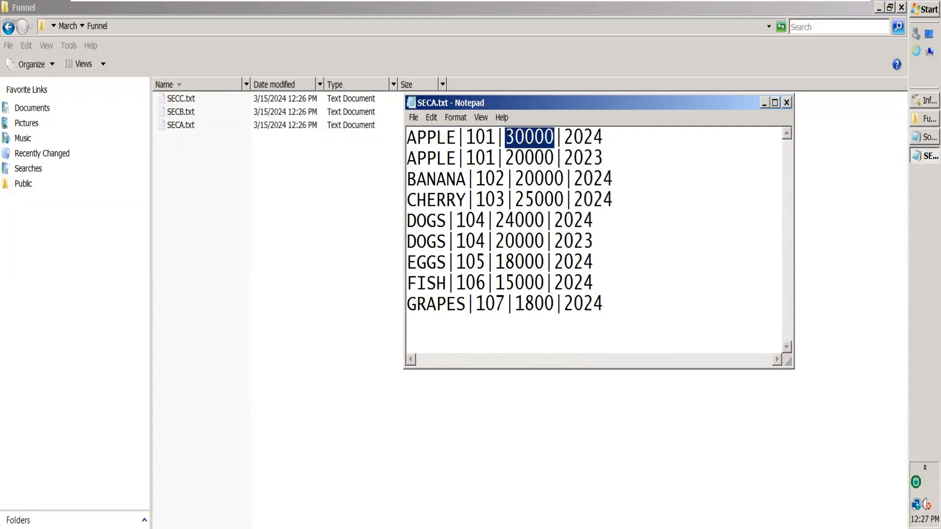
{"action": "type", "text": "499"}
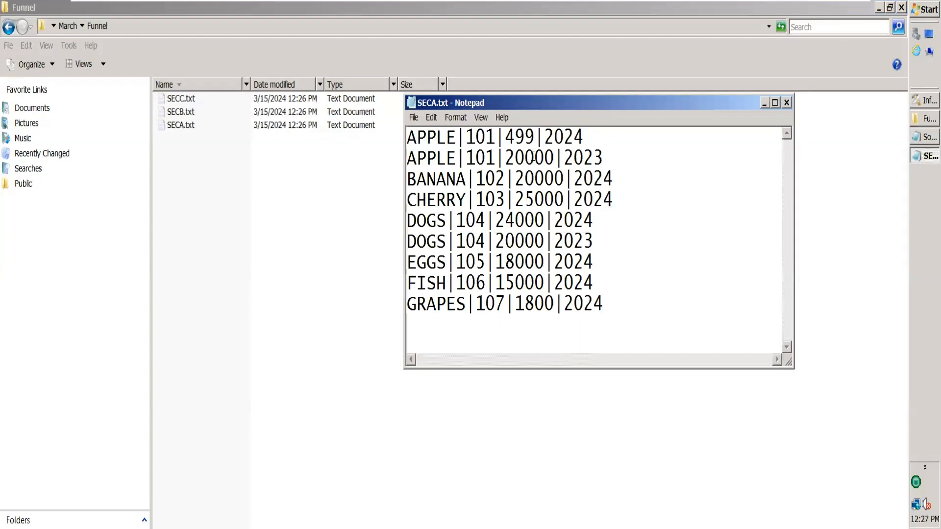
Replace the year with A in the first five records of SECA.txt, from the first APPLE through the first DOGS.
{"action": "double_click", "coordinate": [564, 138]}
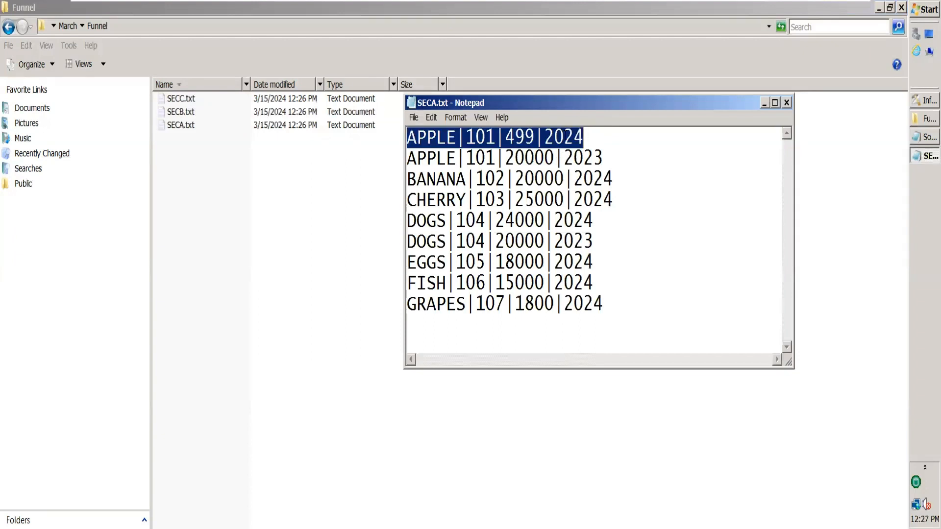
{"action": "left_click", "coordinate": [585, 137]}
{"action": "key", "text": "BackSpace"}
{"action": "key", "text": "BackSpace"}
{"action": "key", "text": "BackSpace"}
{"action": "key", "text": "BackSpace"}
{"action": "type", "text": "A"}
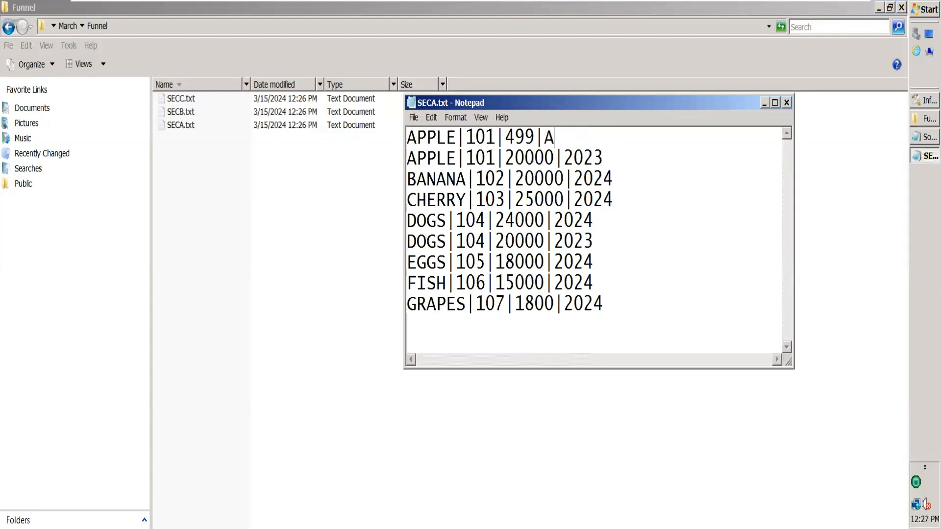
{"action": "left_click_drag", "start_coordinate": [603, 158], "coordinate": [563, 158]}
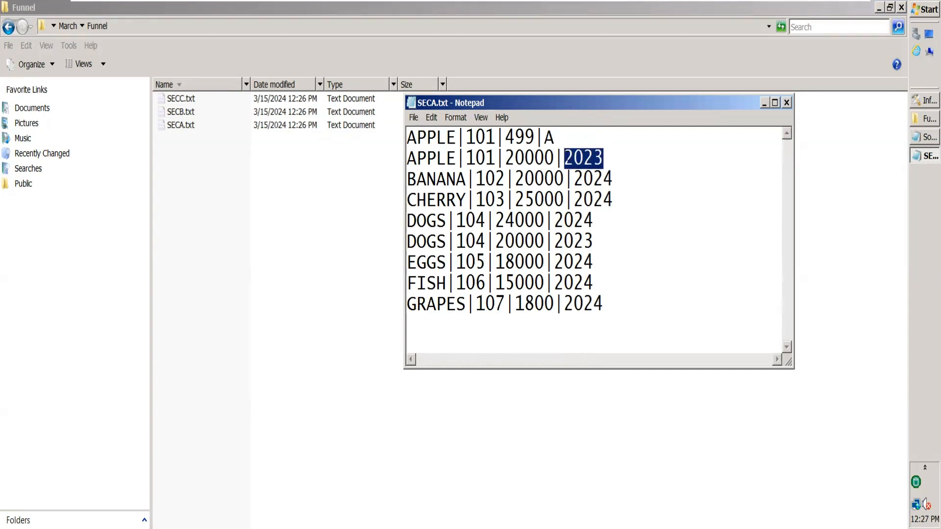
{"action": "type", "text": "A"}
{"action": "left_click_drag", "start_coordinate": [613, 179], "coordinate": [555, 221]}
{"action": "type", "text": "ANANA"}
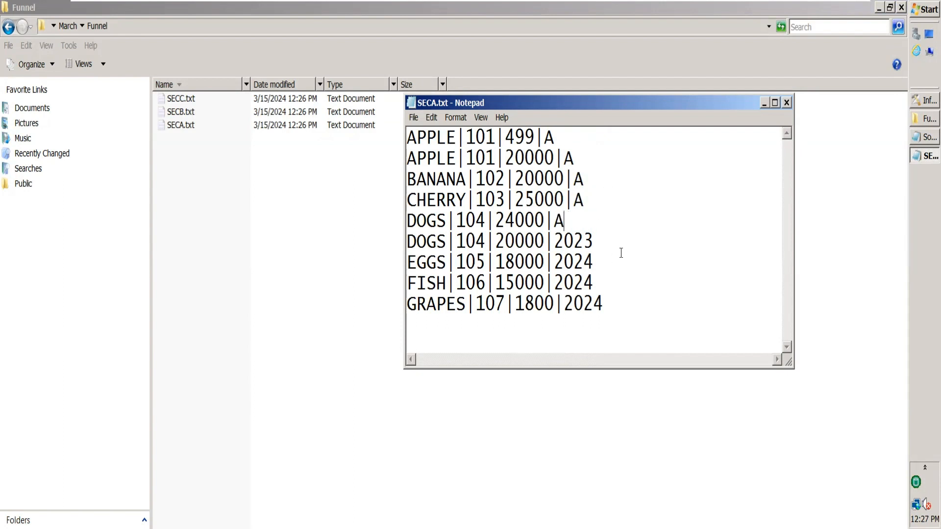
Replace all remaining occurrences of 2024 and 2023 in SECA.txt with A.
{"action": "key", "text": "ctrl+a"}
{"action": "key", "text": "ctrl+h"}
{"action": "type", "text": "2024"}
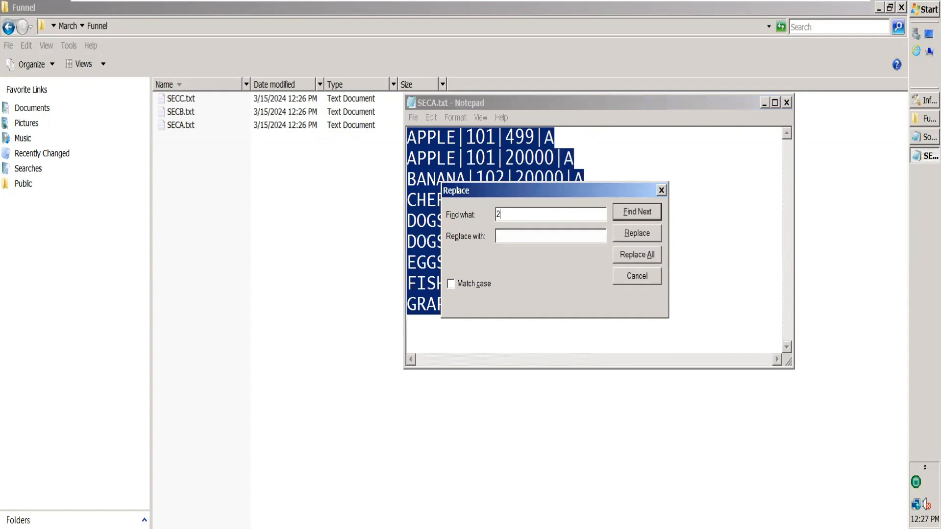
{"action": "left_click", "coordinate": [550, 240]}
{"action": "type", "text": "A"}
{"action": "left_click", "coordinate": [636, 255]}
{"action": "left_click", "coordinate": [549, 218]}
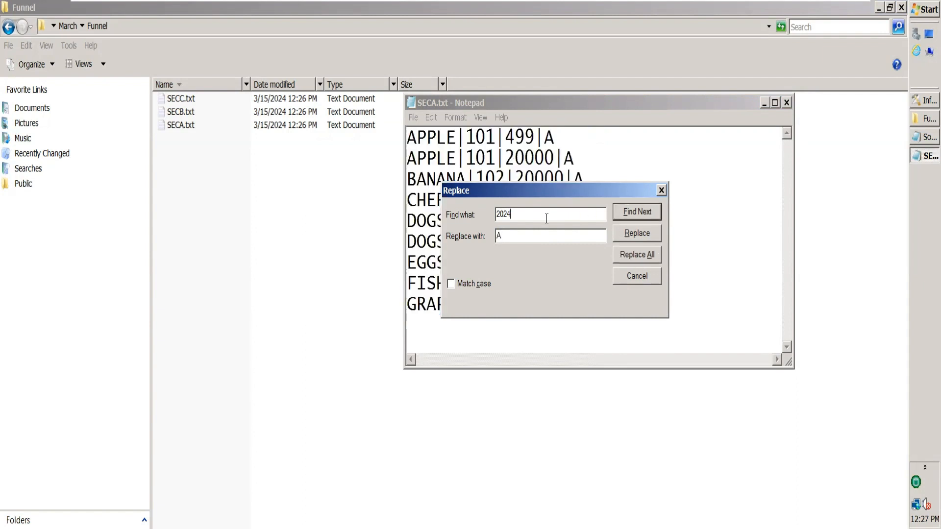
{"action": "key", "text": "BackSpace"}
{"action": "type", "text": "3"}
{"action": "left_click", "coordinate": [638, 254]}
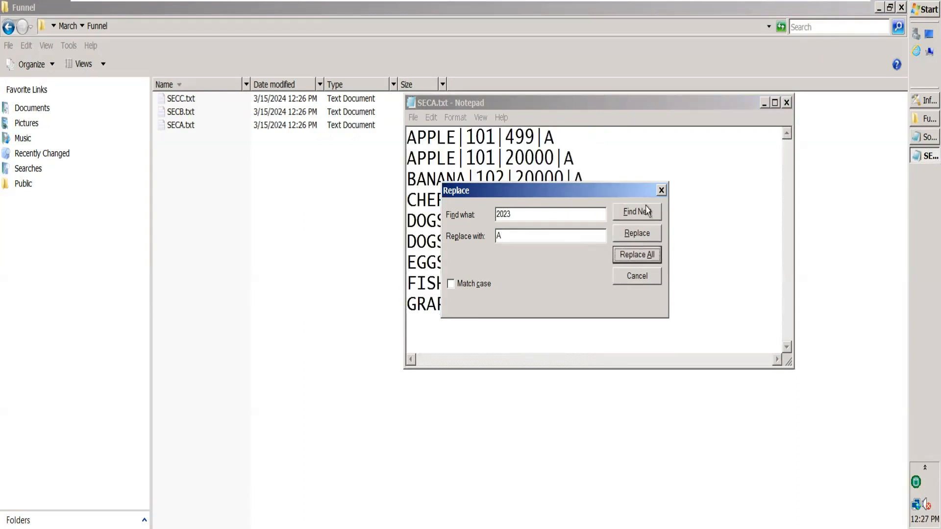
{"action": "left_click", "coordinate": [661, 191]}
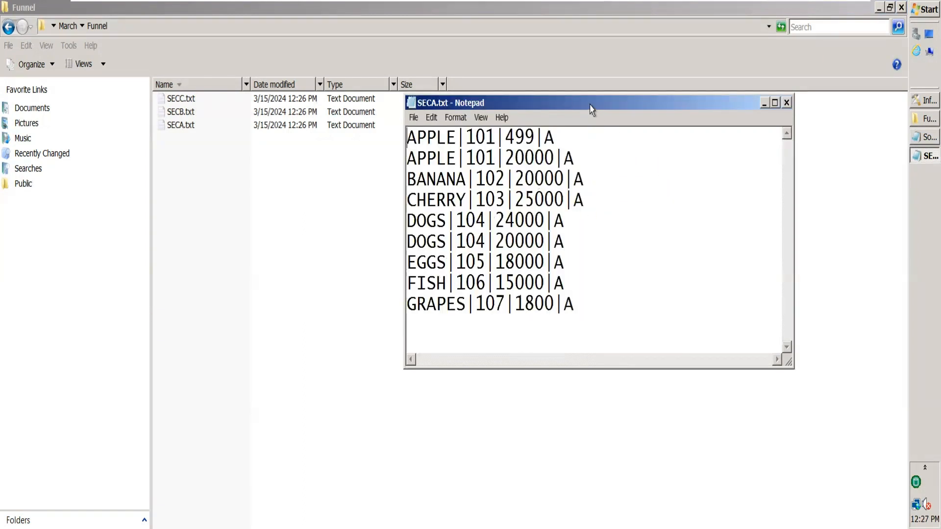
Replace every occurrence of 20000 in SECA.txt with 450.
{"action": "left_click_drag", "start_coordinate": [590, 108], "coordinate": [545, 77]}
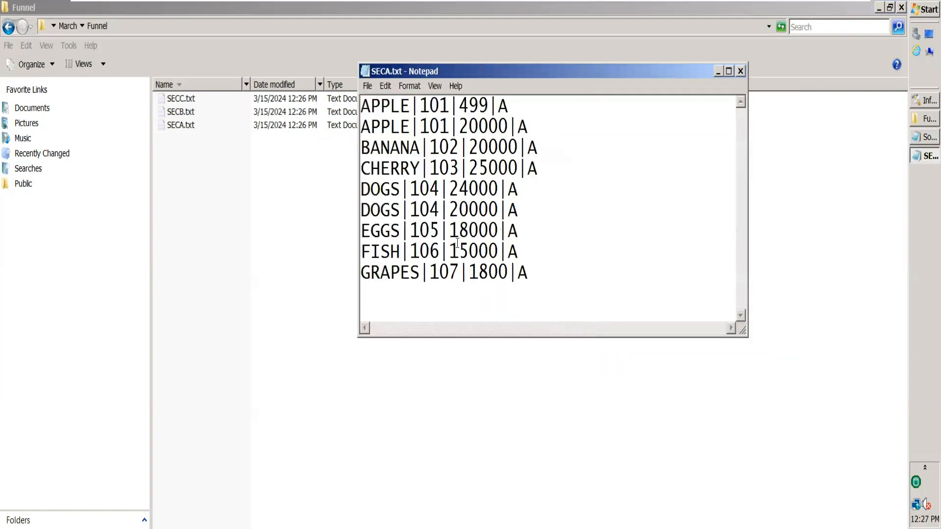
{"action": "double_click", "coordinate": [511, 128]}
{"action": "key", "text": "ctrl+h"}
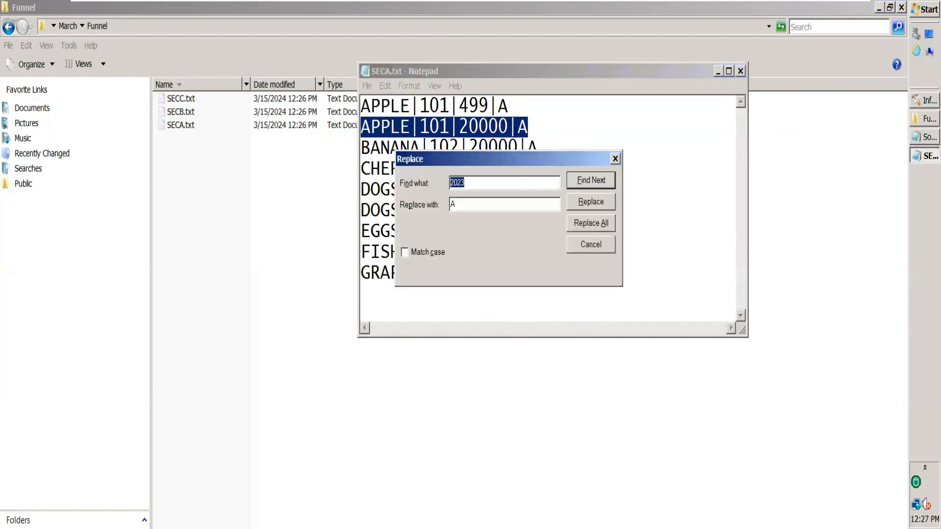
{"action": "type", "text": "499"}
{"action": "key", "text": "BackSpace"}
{"action": "key", "text": "BackSpace"}
{"action": "key", "text": "BackSpace"}
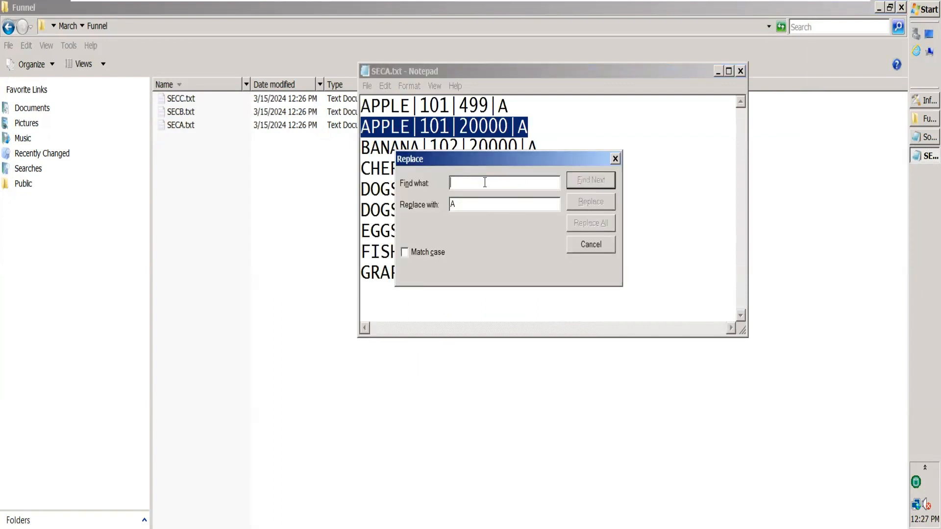
{"action": "type", "text": "2000"}
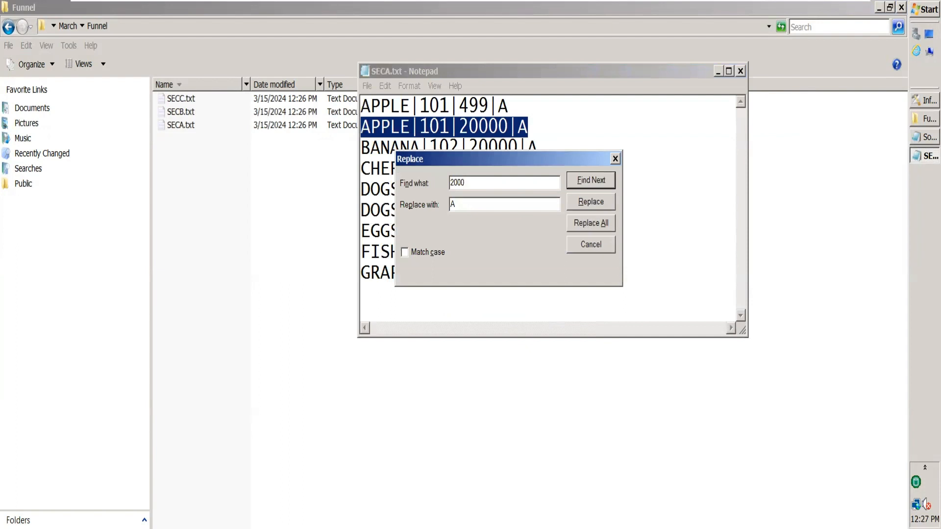
{"action": "type", "text": "0"}
{"action": "left_click", "coordinate": [474, 204]}
{"action": "key", "text": "BackSpace"}
{"action": "type", "text": "450"}
{"action": "left_click", "coordinate": [602, 229]}
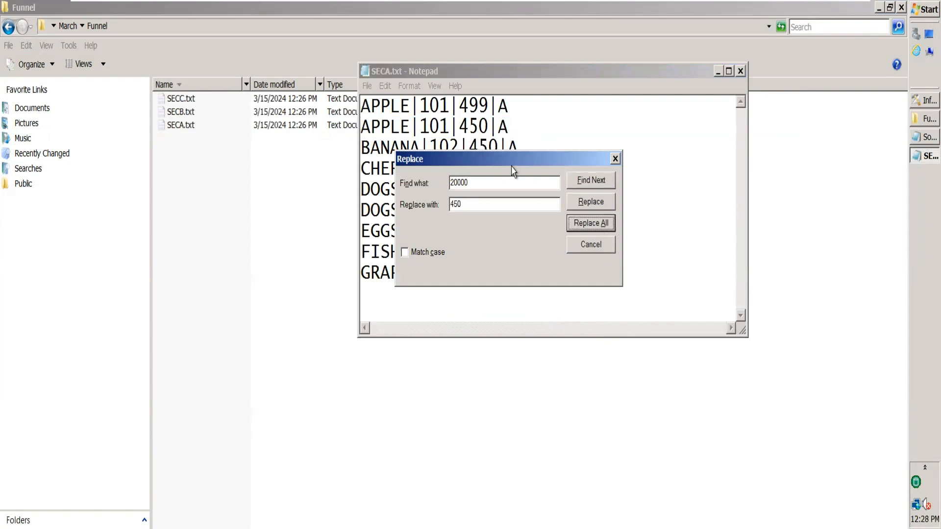
Set the third field to 240 in the first DOGS record and to 500 in the CHERRY record of SECA.txt.
{"action": "left_click_drag", "start_coordinate": [512, 170], "coordinate": [711, 210]}
{"action": "left_click", "coordinate": [489, 188]}
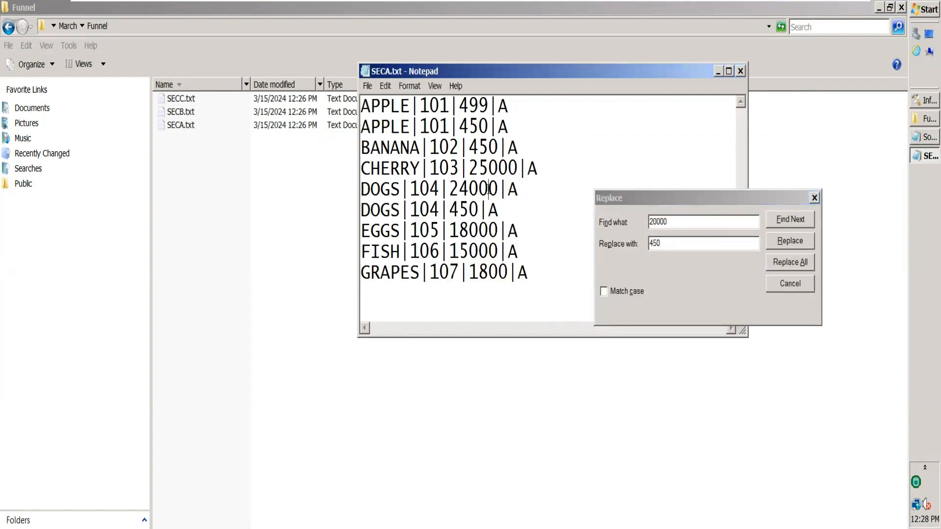
{"action": "double_click", "coordinate": [488, 189]}
{"action": "left_click", "coordinate": [495, 189]}
{"action": "key", "text": "BackSpace"}
{"action": "key", "text": "BackSpace"}
{"action": "key", "text": "BackSpace"}
{"action": "key", "text": "BackSpace"}
{"action": "key", "text": "BackSpace"}
{"action": "type", "text": "240"}
{"action": "left_click", "coordinate": [478, 167]}
{"action": "key", "text": "BackSpace"}
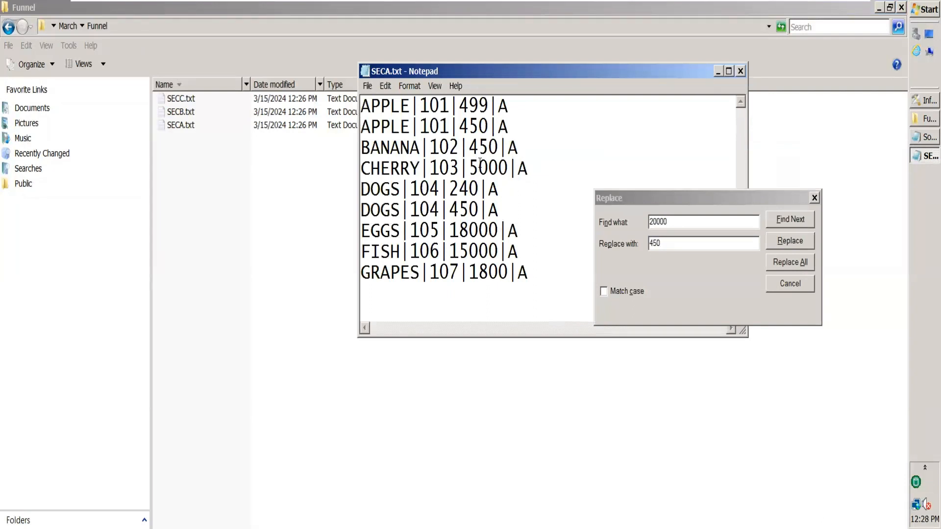
{"action": "key", "text": "Delete"}
Set the third field of the EGGS record in SECA.txt to 450.
{"action": "left_click", "coordinate": [504, 229]}
{"action": "left_click", "coordinate": [498, 229]}
{"action": "key", "text": "BackSpace"}
{"action": "key", "text": "BackSpace"}
{"action": "key", "text": "BackSpace"}
{"action": "key", "text": "BackSpace"}
{"action": "key", "text": "BackSpace"}
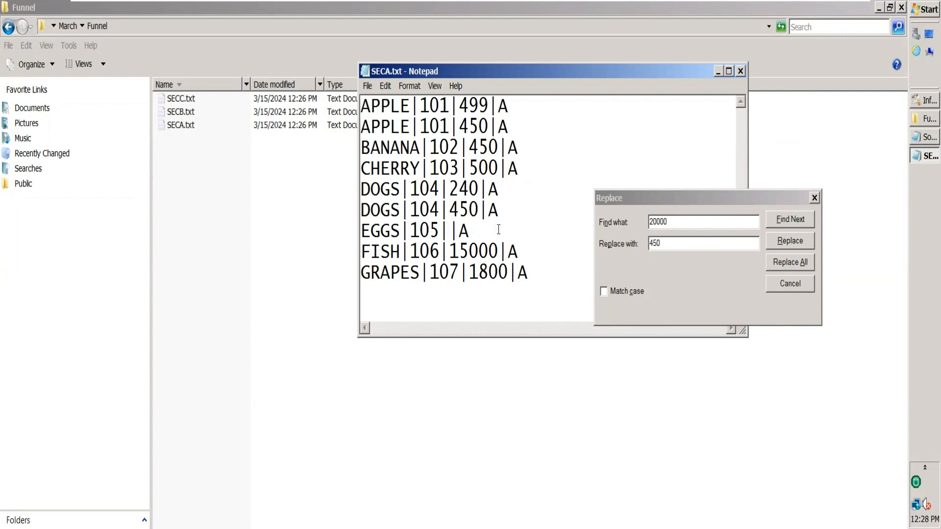
{"action": "type", "text": "450"}
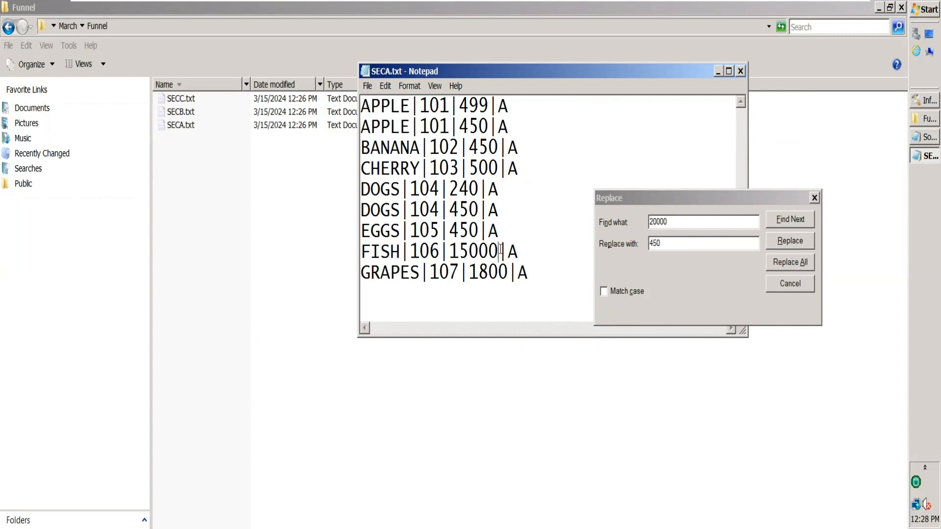
Set the third field of the FISH record in SECA.txt to 600.
{"action": "left_click", "coordinate": [500, 250]}
{"action": "key", "text": "BackSpace"}
{"action": "key", "text": "BackSpace"}
{"action": "key", "text": "BackSpace"}
{"action": "key", "text": "BackSpace"}
{"action": "key", "text": "BackSpace"}
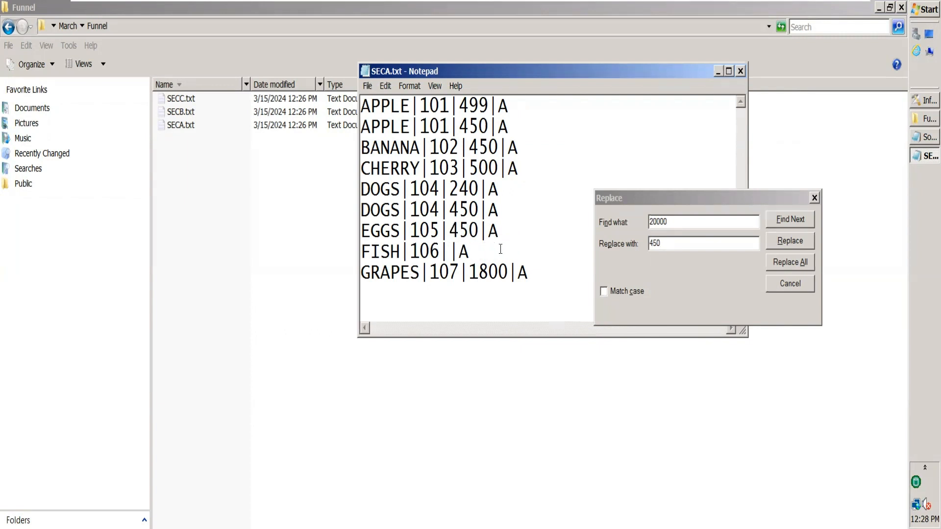
{"action": "type", "text": "600"}
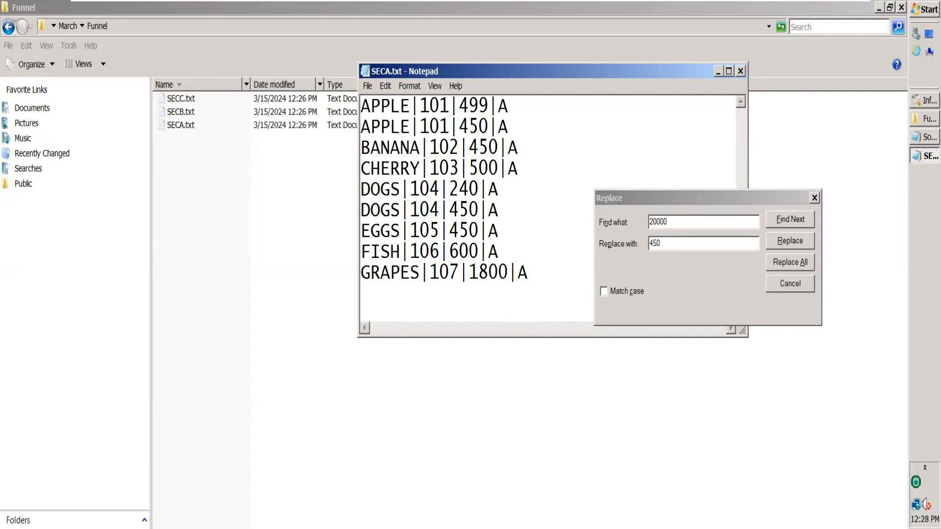
Set the third field of the GRAPES record in SECA.txt to 500.
{"action": "left_click", "coordinate": [508, 273]}
{"action": "key", "text": "BackSpace"}
{"action": "key", "text": "BackSpace"}
{"action": "key", "text": "BackSpace"}
{"action": "key", "text": "BackSpace"}
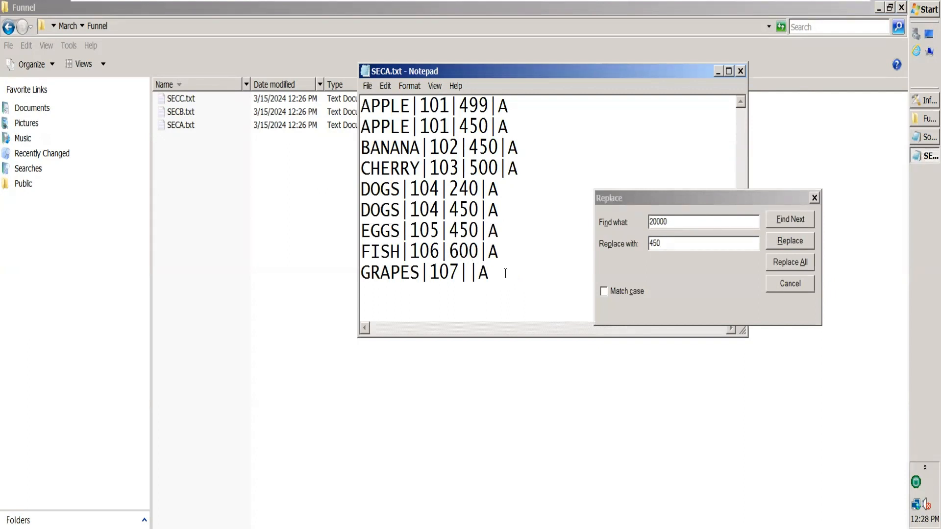
{"action": "type", "text": "500"}
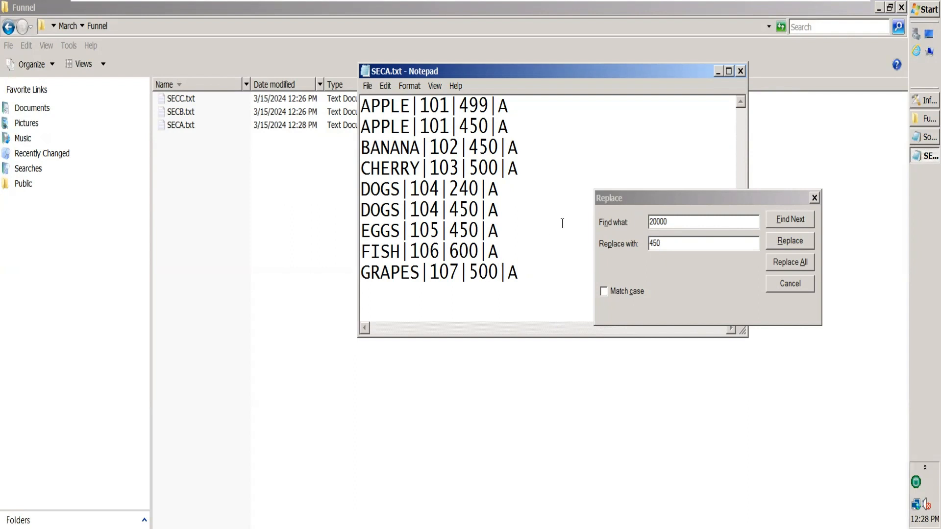
Copy all records from SECA.txt, close it, and paste them into the empty SECB.txt.
{"action": "key", "text": "ctrl+a"}
{"action": "key", "text": "ctrl+c"}
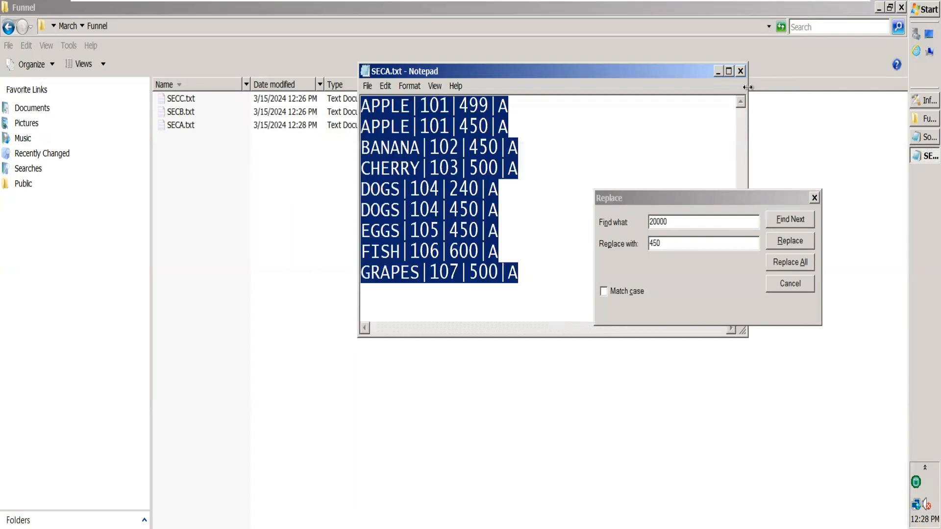
{"action": "left_click", "coordinate": [741, 71]}
{"action": "double_click", "coordinate": [206, 116]}
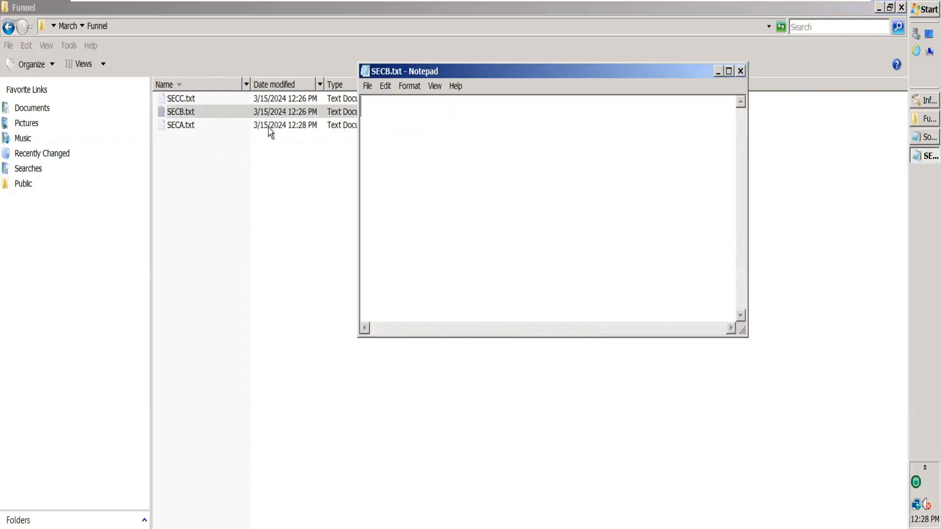
{"action": "key", "text": "ctrl+v"}
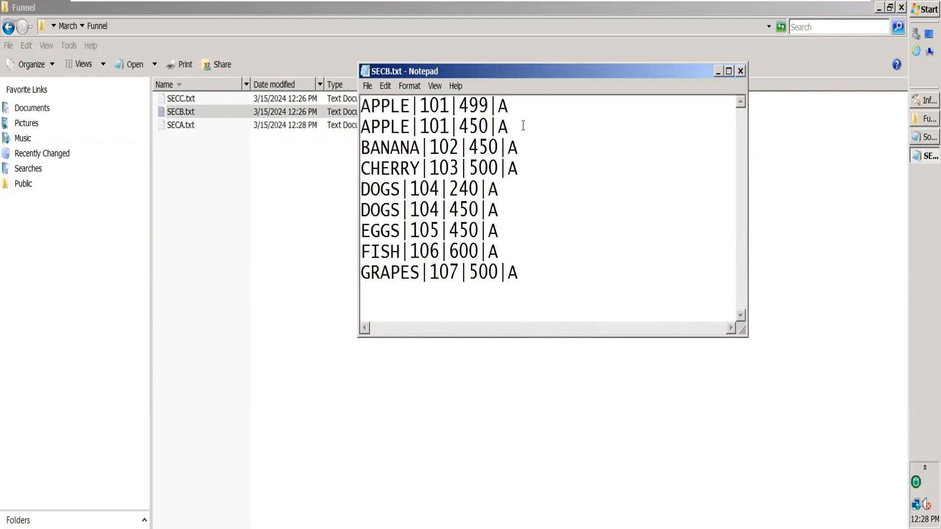
Delete the second APPLE record from SECB.txt along with the empty line it leaves.
{"action": "left_click_drag", "start_coordinate": [519, 124], "coordinate": [361, 126]}
{"action": "key", "text": "Delete"}
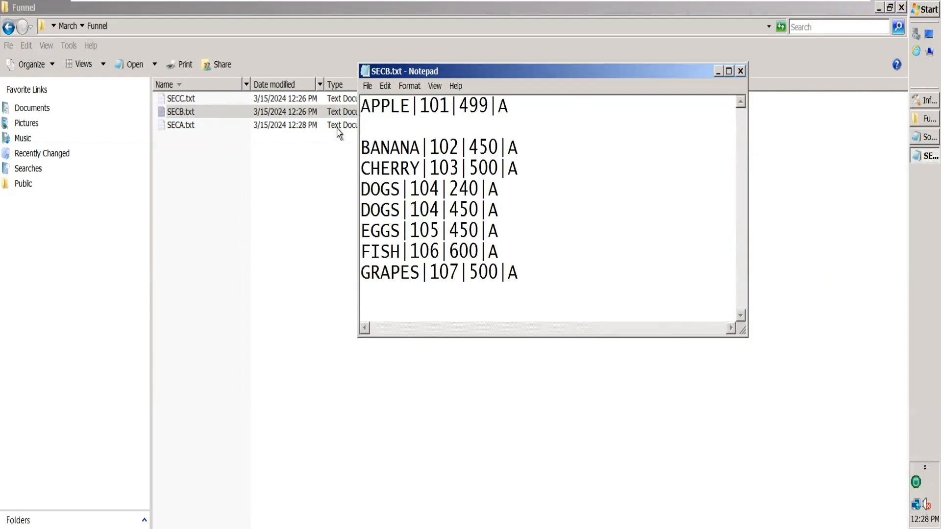
{"action": "key", "text": "BackSpace"}
Replace every |A in SECB.txt with |B and close the Replace dialog.
{"action": "key", "text": "ctrl+a"}
{"action": "key", "text": "ctrl+h"}
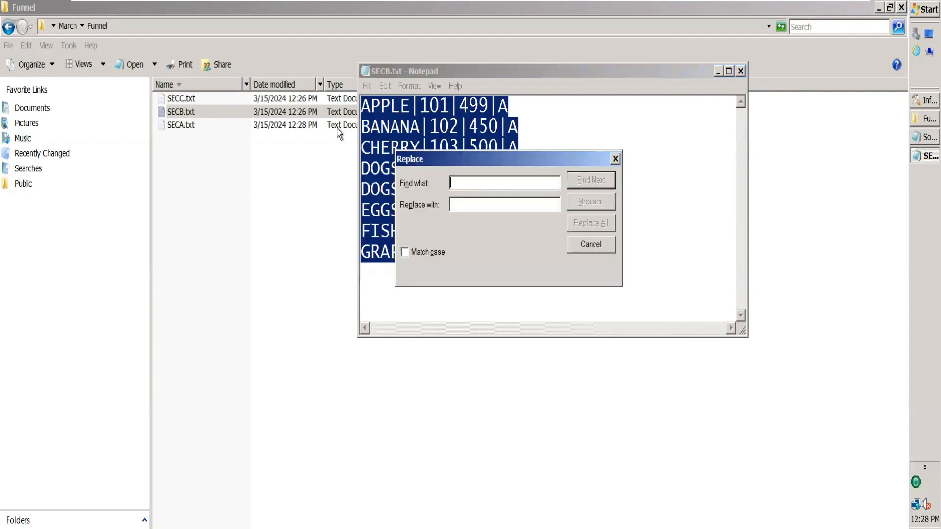
{"action": "type", "text": "A"}
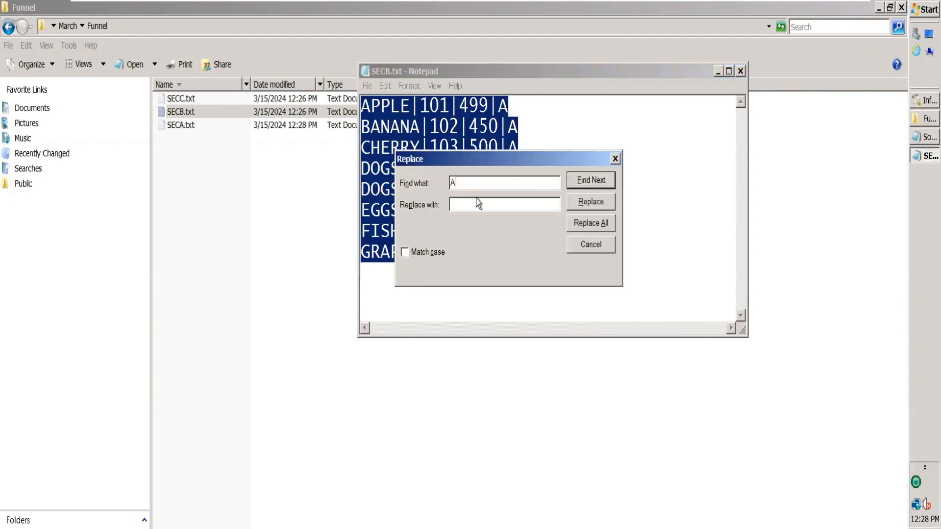
{"action": "left_click", "coordinate": [452, 183]}
{"action": "left_click", "coordinate": [679, 148]}
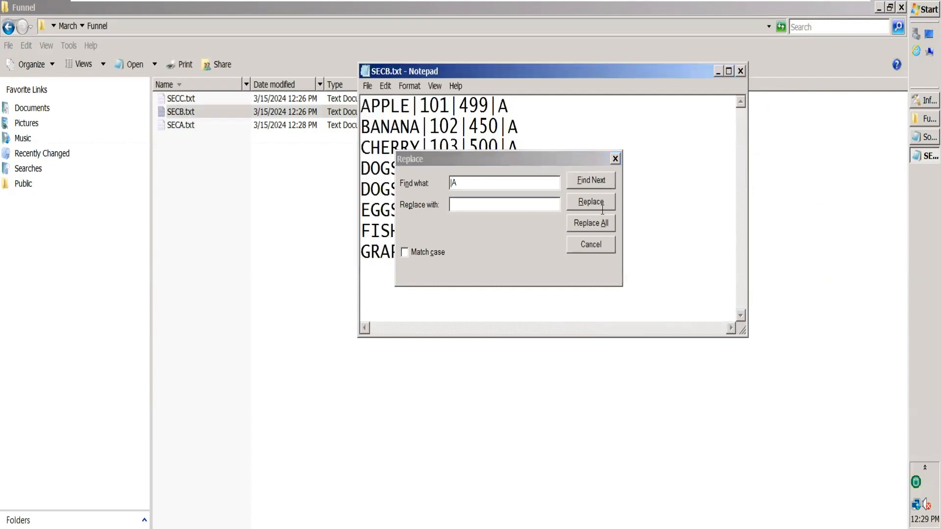
{"action": "left_click", "coordinate": [490, 210]}
{"action": "type", "text": "|B"}
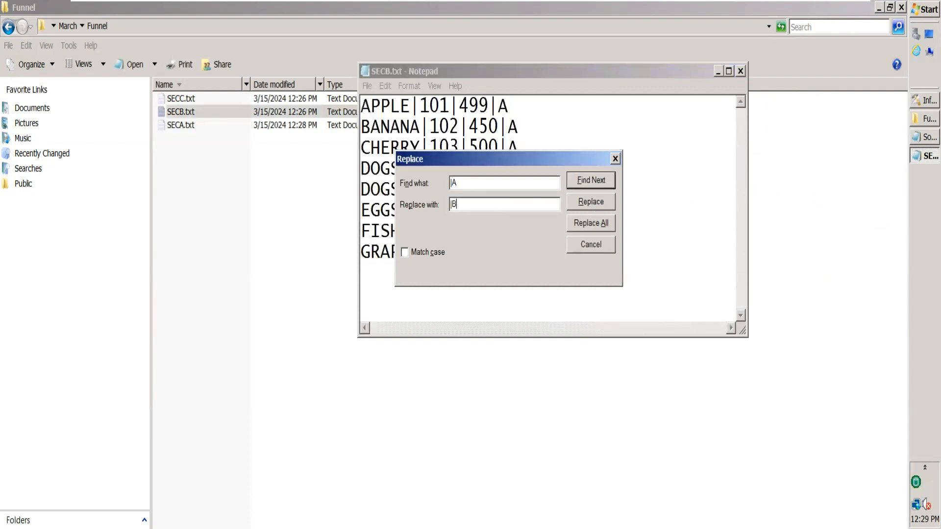
{"action": "left_click", "coordinate": [596, 224]}
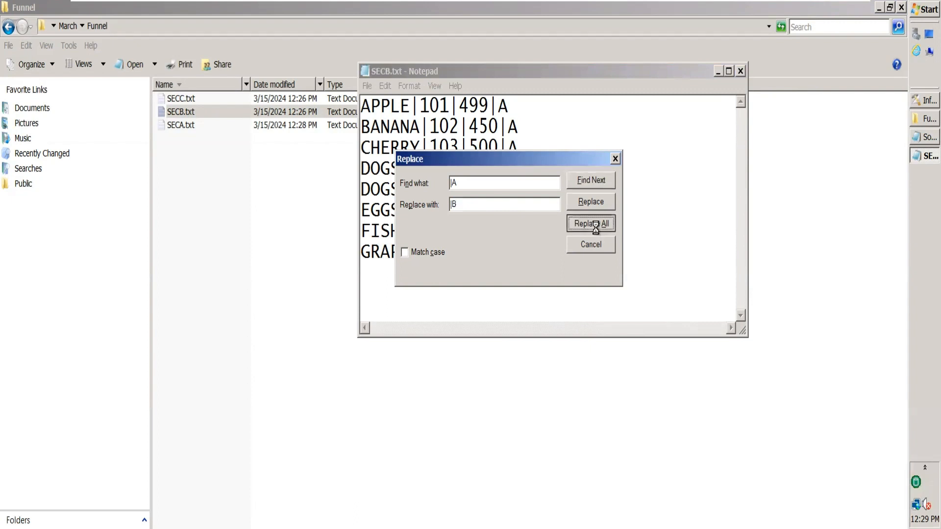
{"action": "left_click", "coordinate": [615, 158]}
Replace the names BANANA and APPLE in the first two records of SECB.txt with people's first names.
{"action": "left_click_drag", "start_coordinate": [418, 121], "coordinate": [361, 121]}
{"action": "key", "text": "BackSpace"}
{"action": "type", "text": "JENNY"}
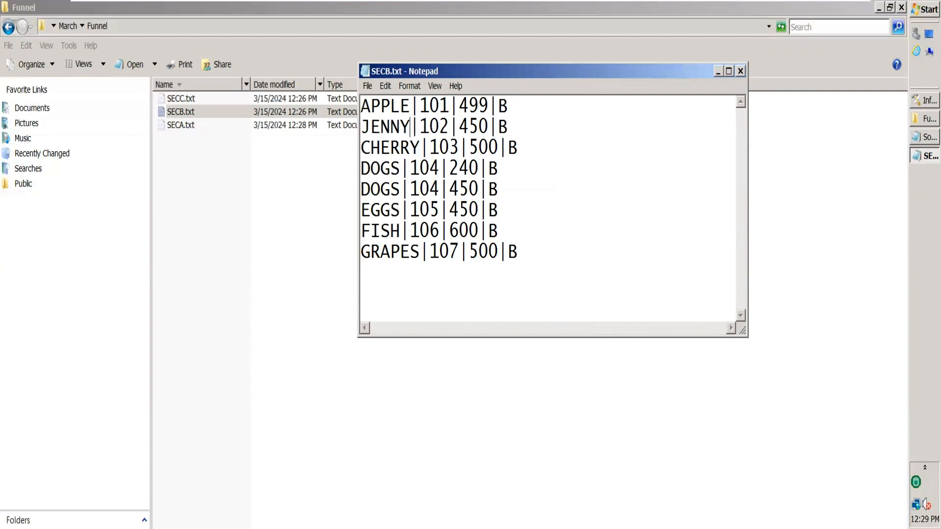
{"action": "left_click_drag", "start_coordinate": [413, 109], "coordinate": [362, 110]}
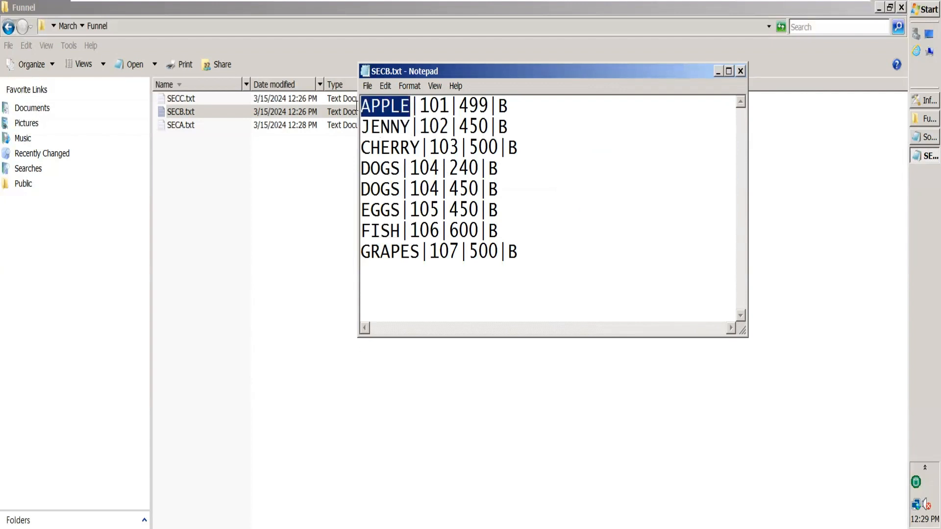
{"action": "type", "text": "RE"}
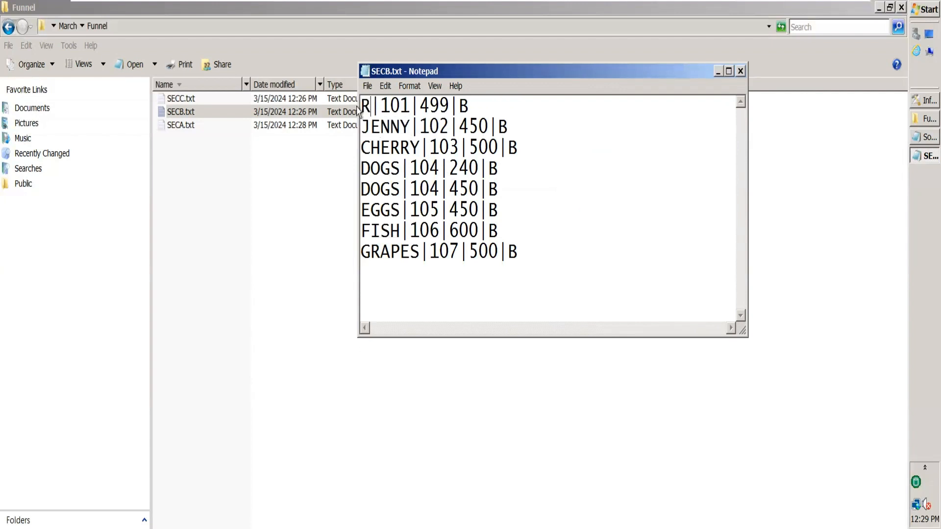
{"action": "type", "text": "U"}
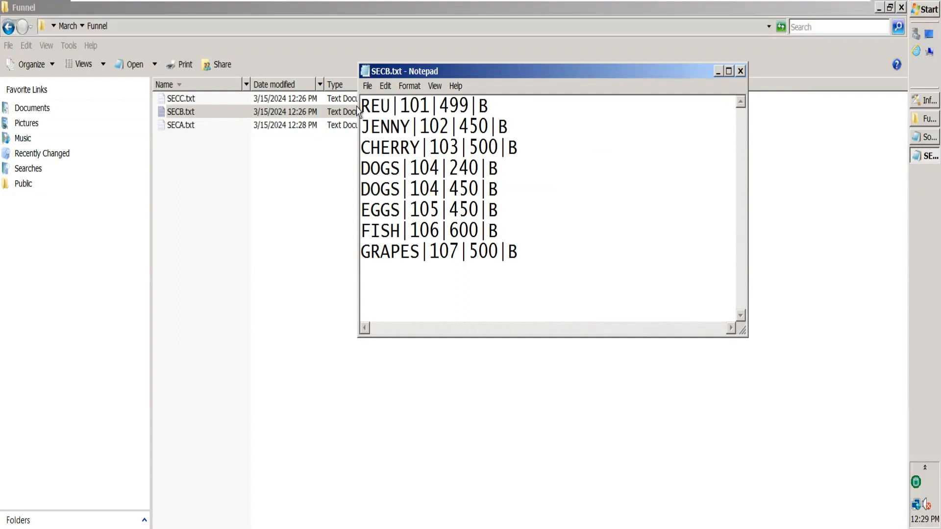
{"action": "key", "text": "BackSpace"}
{"action": "type", "text": "Y"}
Replace the name CHERRY and the first DOGS in SECB.txt with people's first names.
{"action": "left_click_drag", "start_coordinate": [420, 147], "coordinate": [362, 148]}
{"action": "type", "text": "RYAN"}
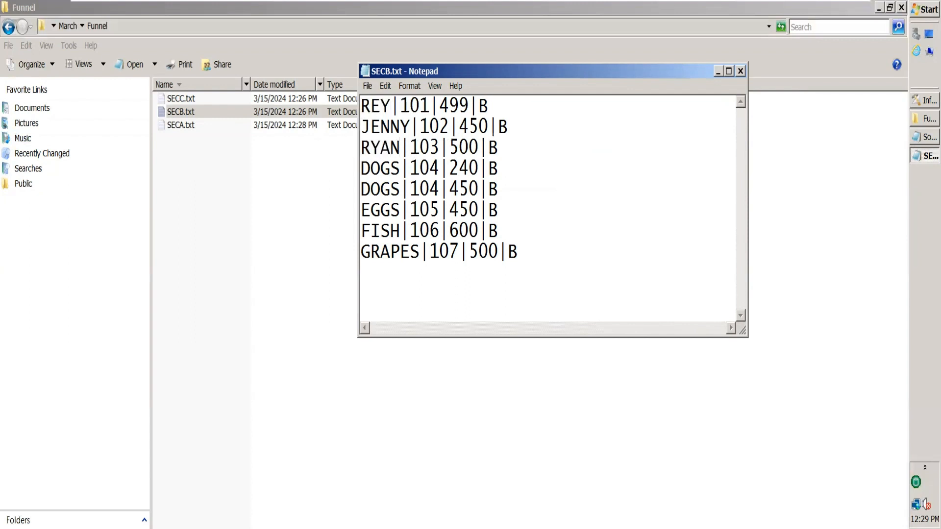
{"action": "left_click_drag", "start_coordinate": [401, 168], "coordinate": [361, 168]}
{"action": "key", "text": "BackSpace"}
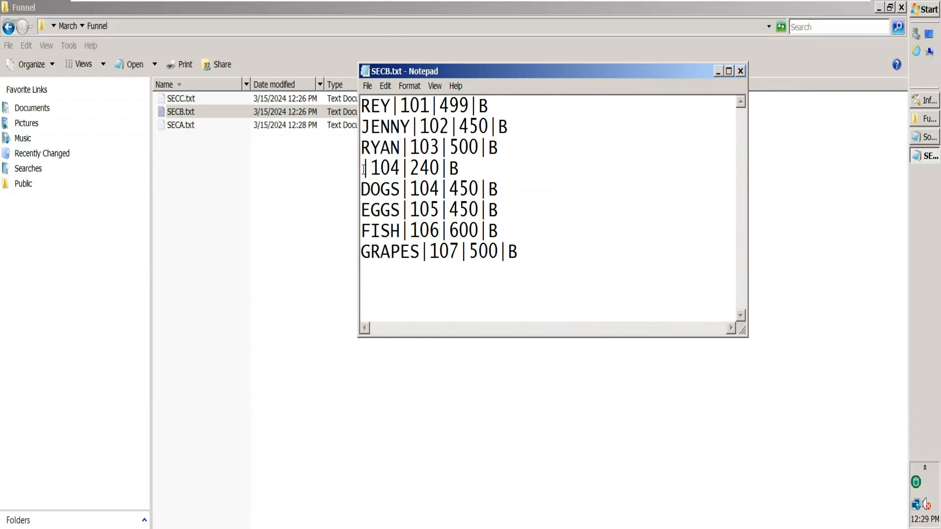
{"action": "type", "text": "EMMA"}
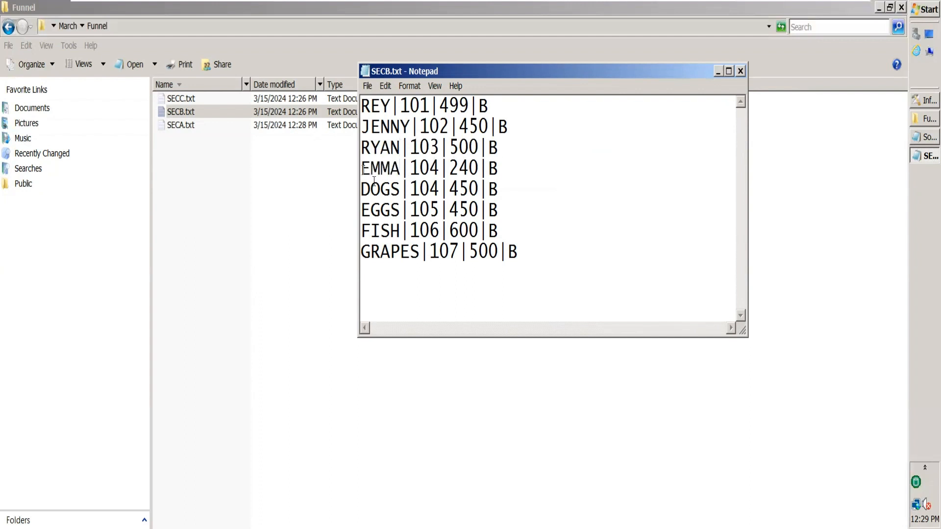
Replace the remaining DOGS name and the name EGGS in SECB.txt with people's first names.
{"action": "left_click_drag", "start_coordinate": [400, 188], "coordinate": [361, 189]}
{"action": "type", "text": "R"}
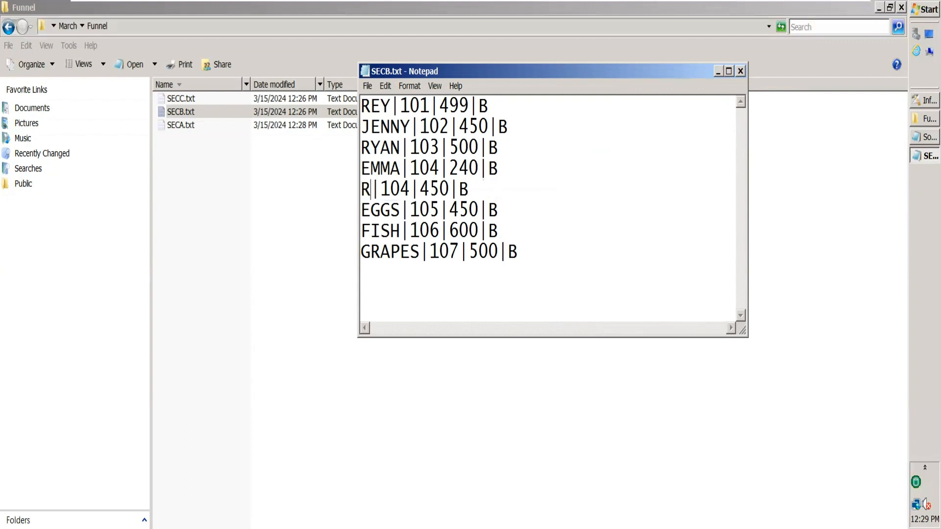
{"action": "type", "text": "ANI"}
{"action": "left_click_drag", "start_coordinate": [401, 209], "coordinate": [350, 212]}
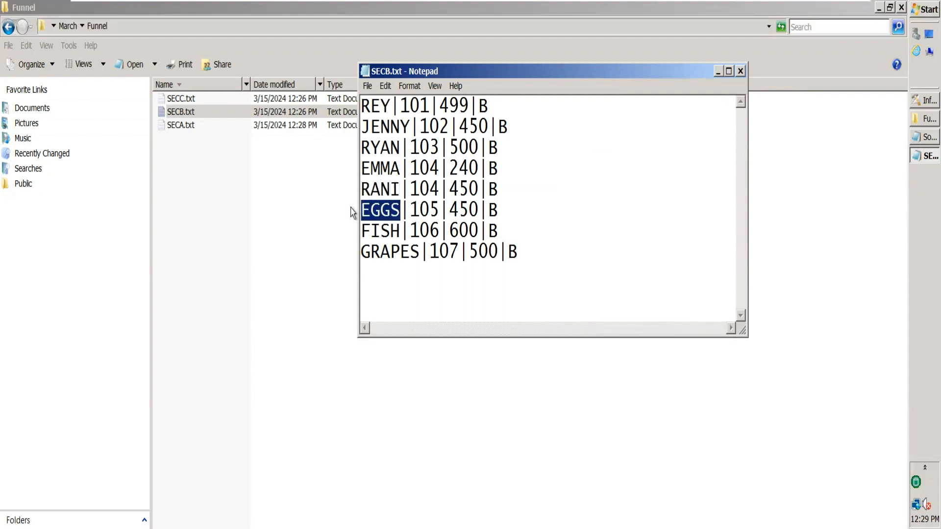
{"action": "type", "text": "VANI"}
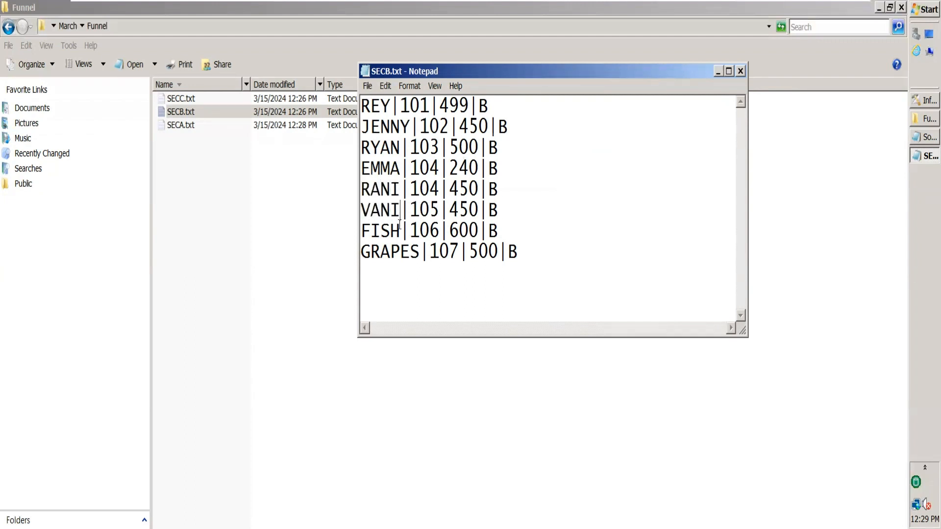
Replace the names FISH and GRAPES in the last two records of SECB.txt with people's first names.
{"action": "left_click_drag", "start_coordinate": [400, 231], "coordinate": [341, 227]}
{"action": "type", "text": "VISHAL"}
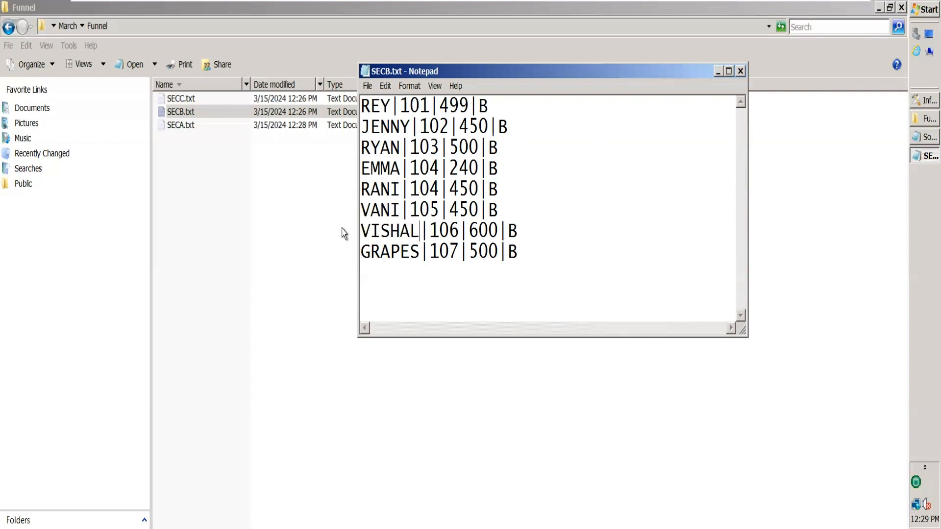
{"action": "left_click_drag", "start_coordinate": [419, 249], "coordinate": [338, 262]}
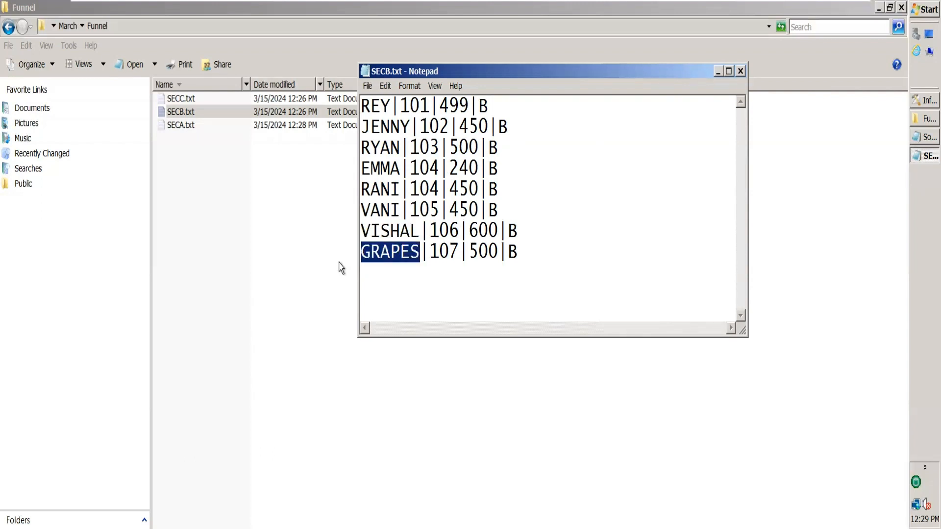
{"action": "type", "text": "WEE"}
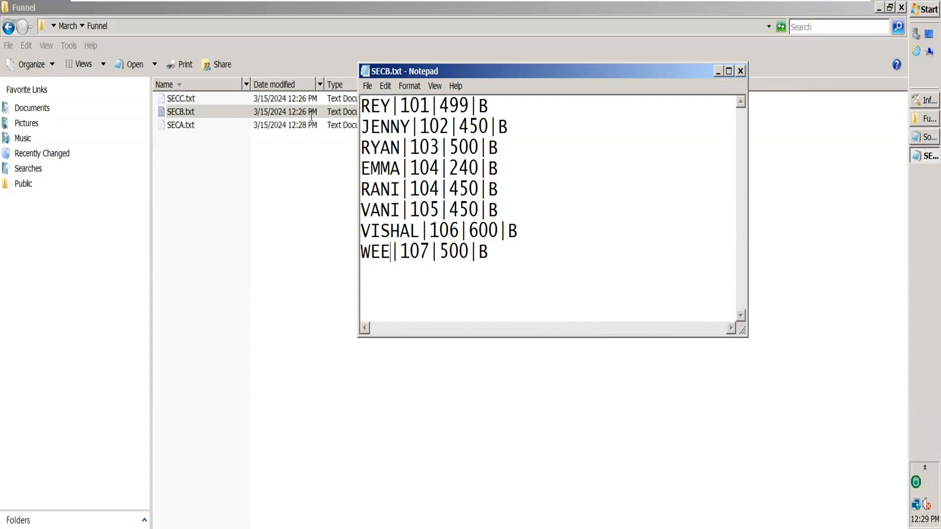
Save SECB.txt and copy all of its records into the empty SECC.txt.
{"action": "key", "text": "ctrl+a"}
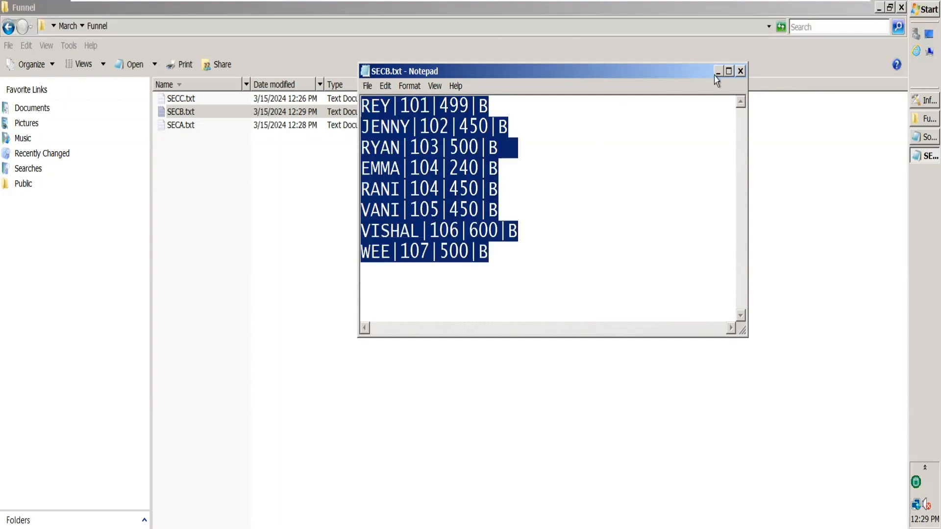
{"action": "left_click", "coordinate": [741, 71]}
{"action": "double_click", "coordinate": [223, 127]}
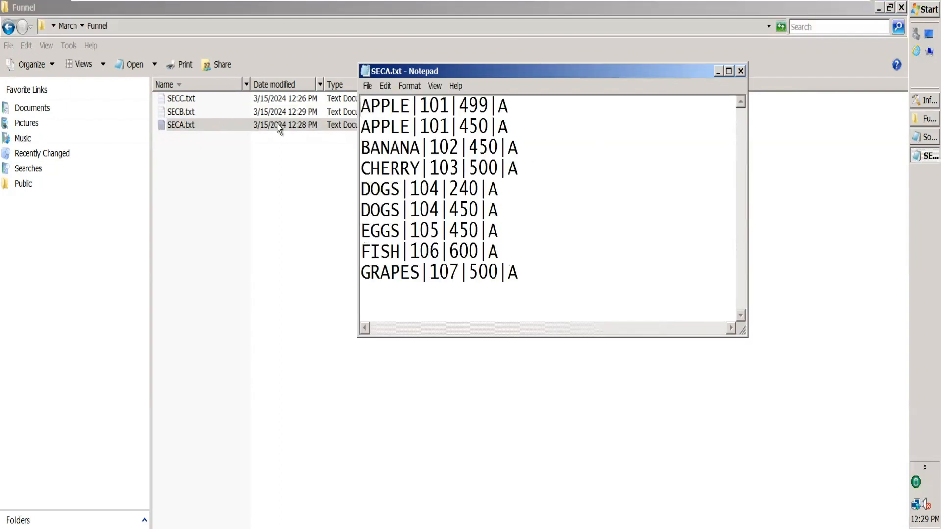
{"action": "left_click", "coordinate": [740, 71]}
{"action": "double_click", "coordinate": [227, 100]}
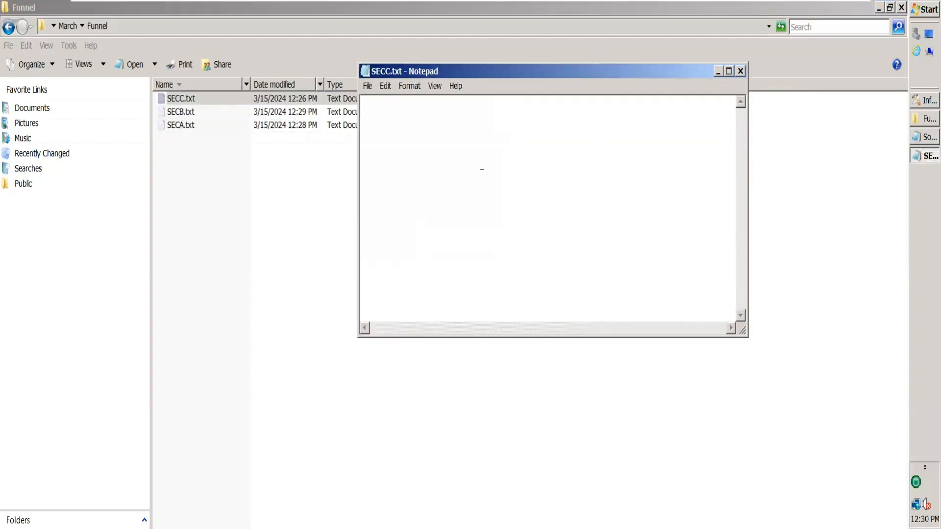
{"action": "type", "text": "REY|101|499|B JENNY|102|450|B RYAN|103|500|B EMMA|104|240|B RANI|104|450|B VANI|105|450|B VISHAL|106|600|B WEE|107|500|B"}
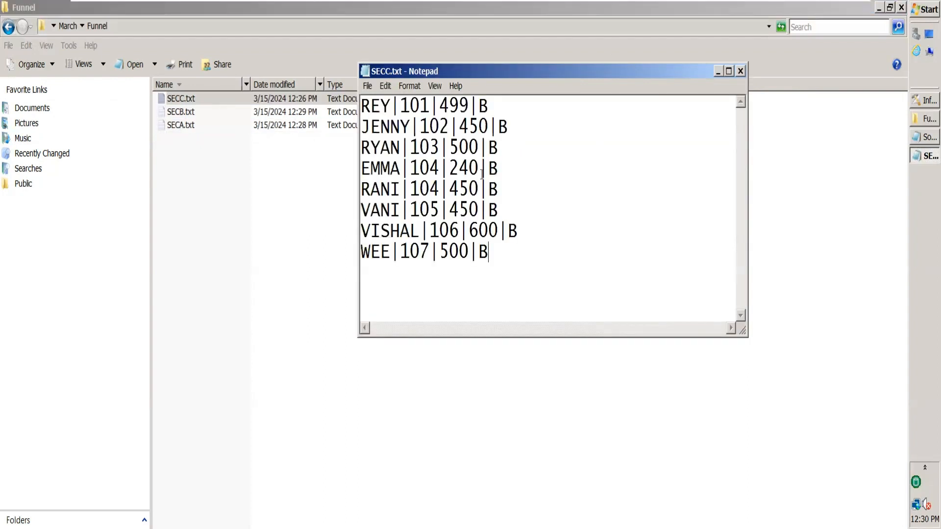
Replace every |B with |C in SECC.txt, and save and close the file.
{"action": "key", "text": "ctrl+a"}
{"action": "key", "text": "ctrl+h"}
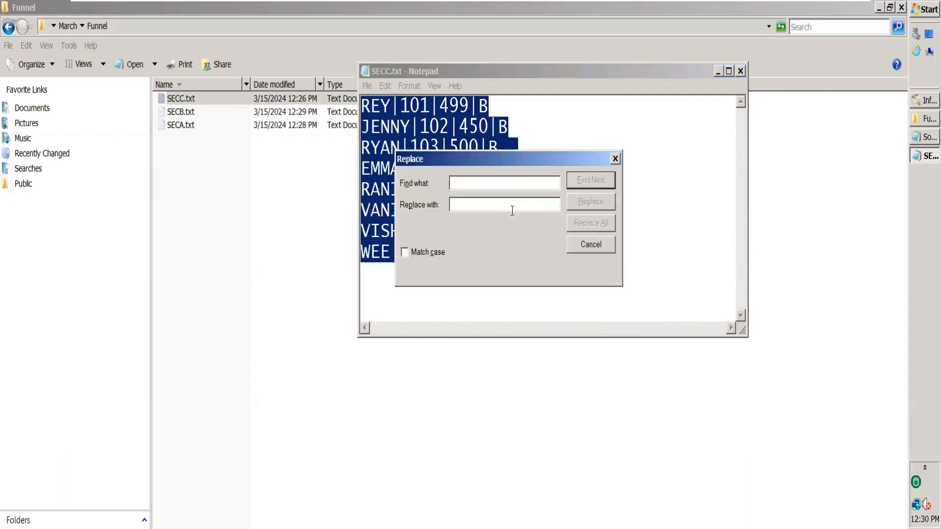
{"action": "type", "text": "|B"}
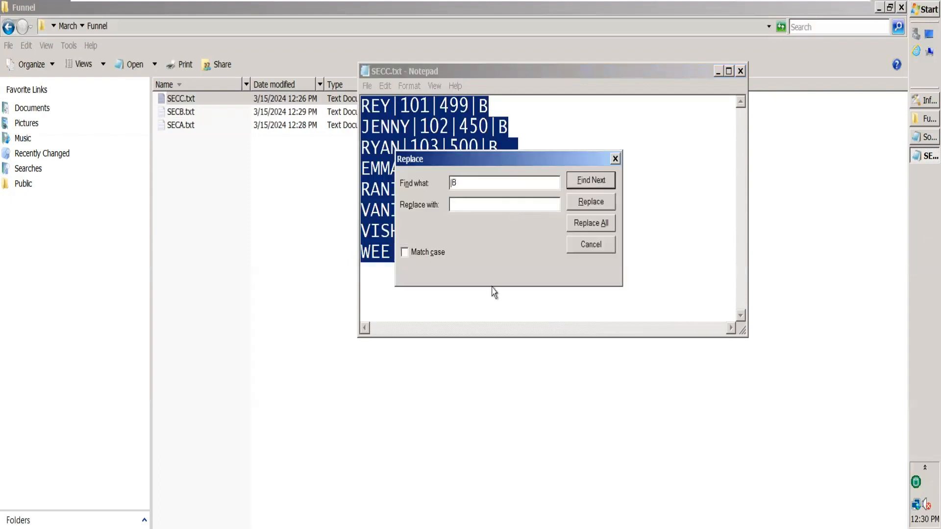
{"action": "type", "text": "|C"}
{"action": "left_click", "coordinate": [601, 224]}
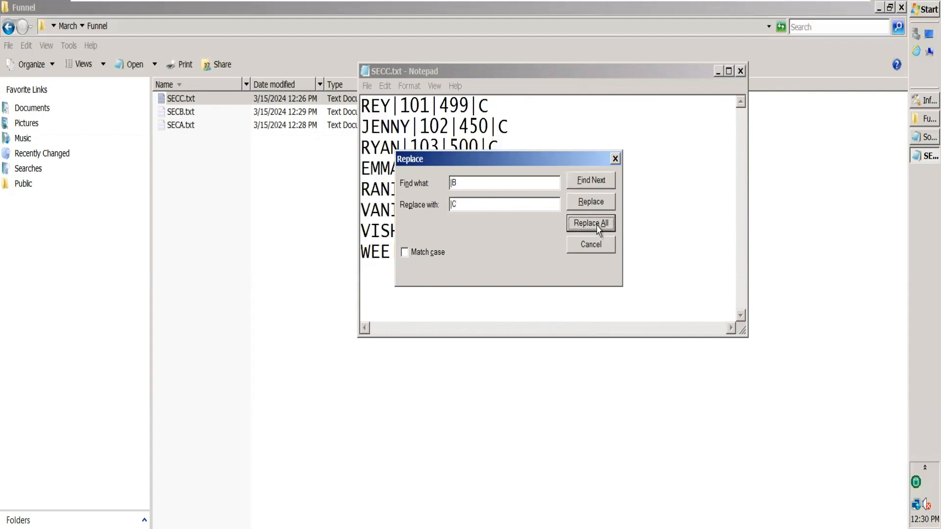
{"action": "left_click", "coordinate": [616, 159]}
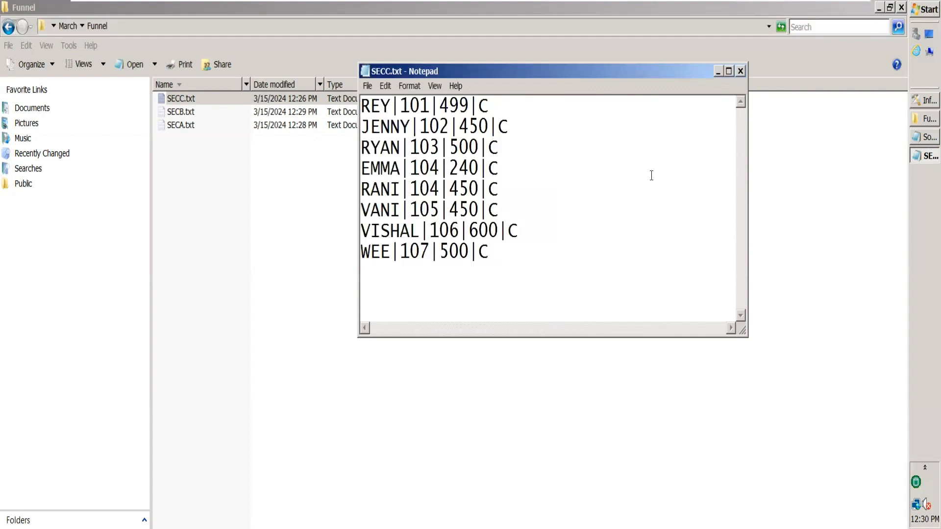
{"action": "key", "text": "ctrl+s"}
{"action": "left_click", "coordinate": [741, 71]}
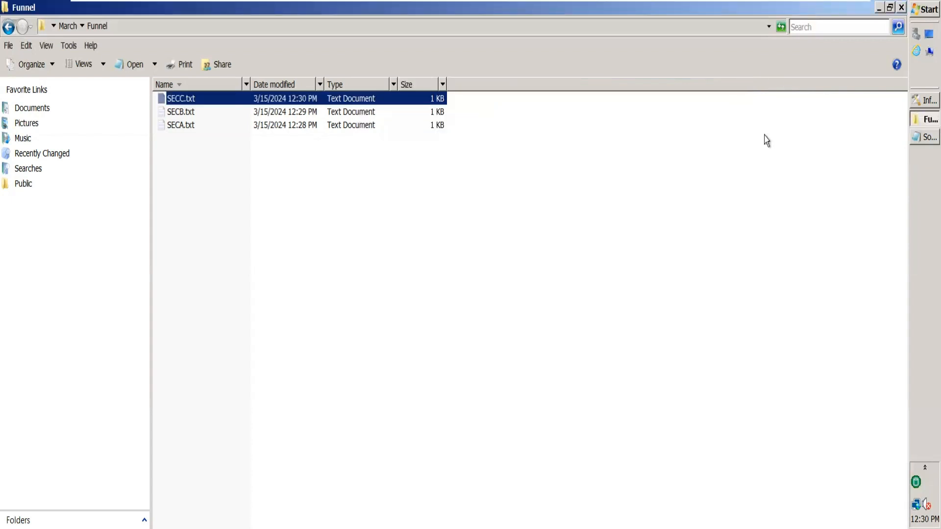
Switch to DataStage Designer and close the Funnel_0 stage properties without applying changes.
{"action": "left_click", "coordinate": [915, 103]}
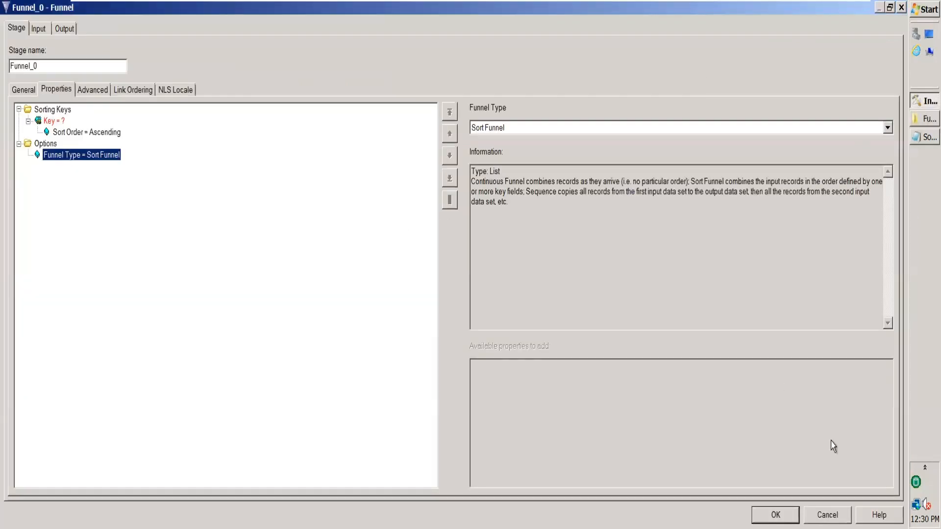
{"action": "left_click", "coordinate": [828, 515]}
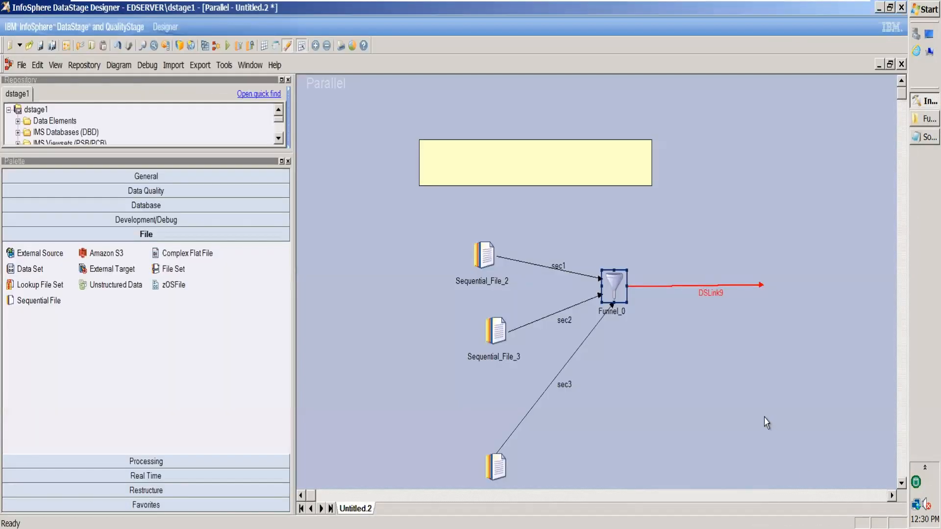
{"action": "left_click", "coordinate": [731, 406]}
Set the empty annotation's text to "This job funnels the Class 1 data to a single file".
{"action": "double_click", "coordinate": [491, 172]}
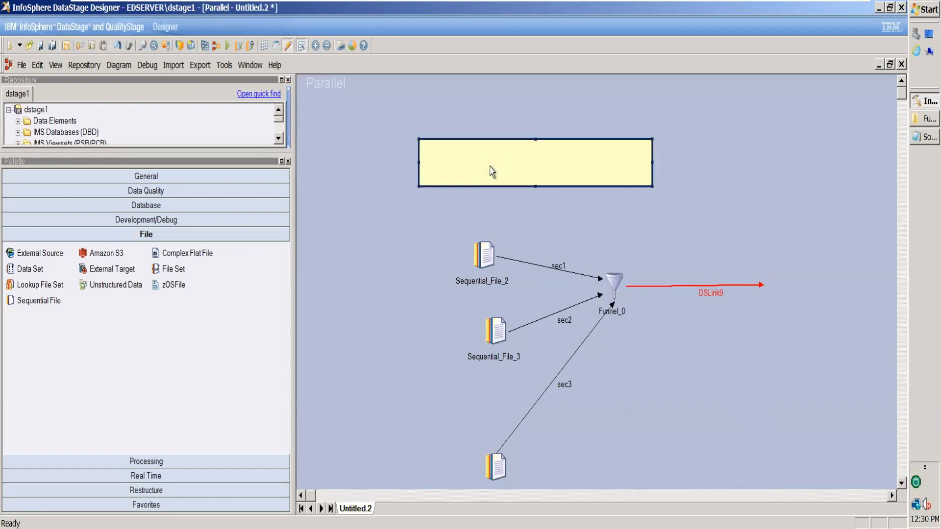
{"action": "type", "text": "This "}
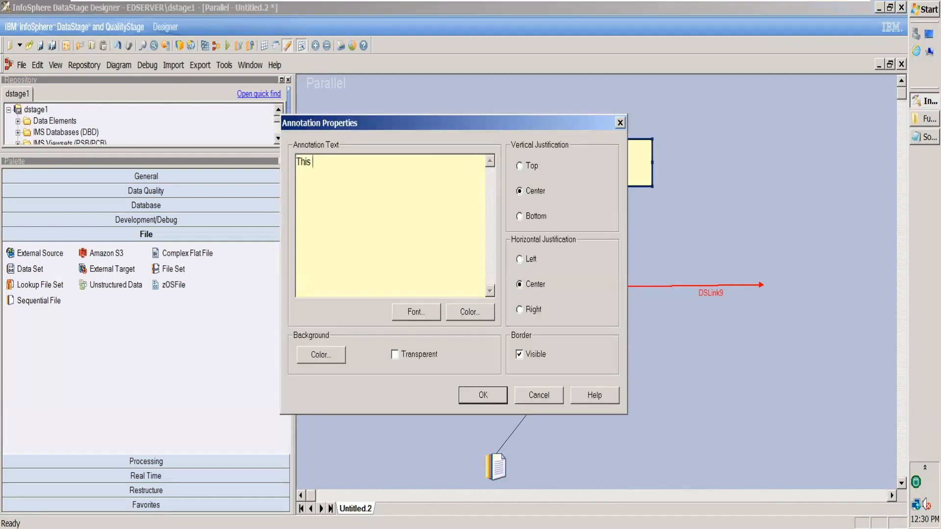
{"action": "type", "text": "job funnels the Class 1 dat"}
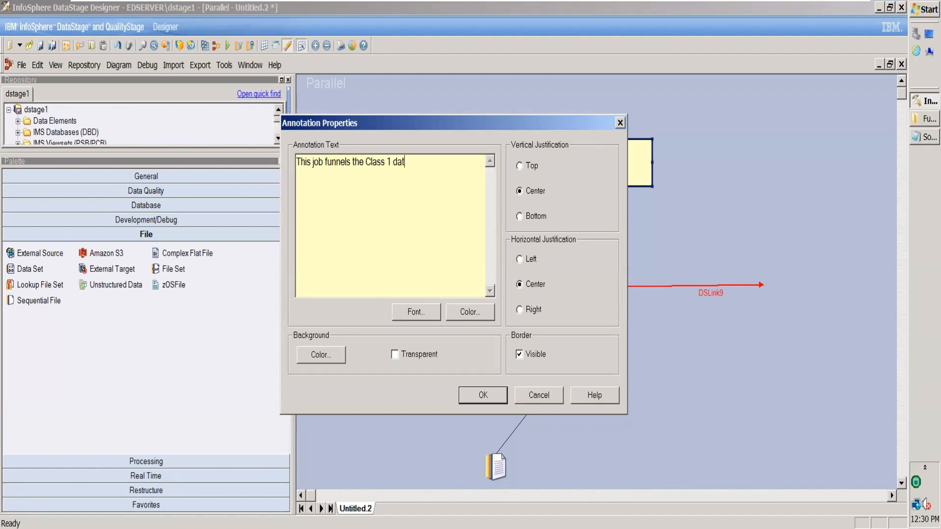
{"action": "type", "text": "a to a single file"}
{"action": "left_click", "coordinate": [484, 395]}
Rename the Sequential_File_2 stage as Seq_SECA.
{"action": "left_click", "coordinate": [487, 288]}
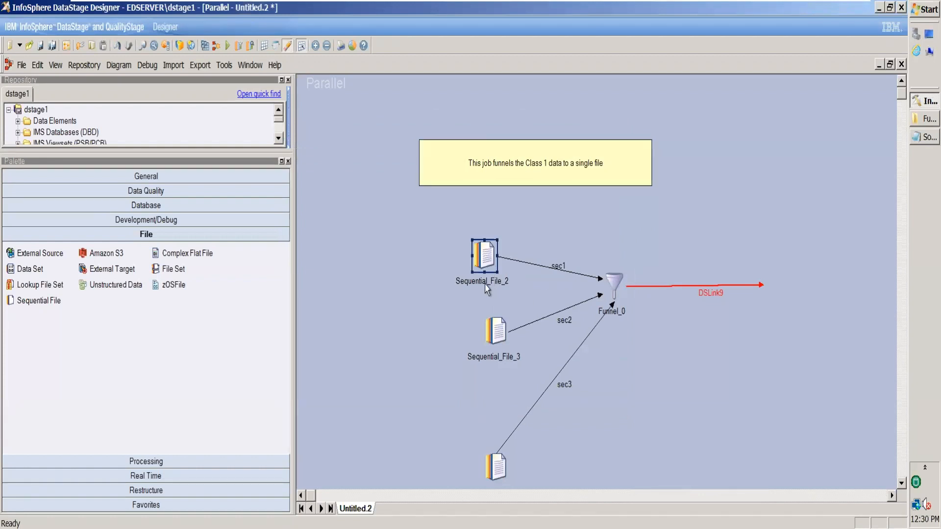
{"action": "left_click", "coordinate": [481, 282]}
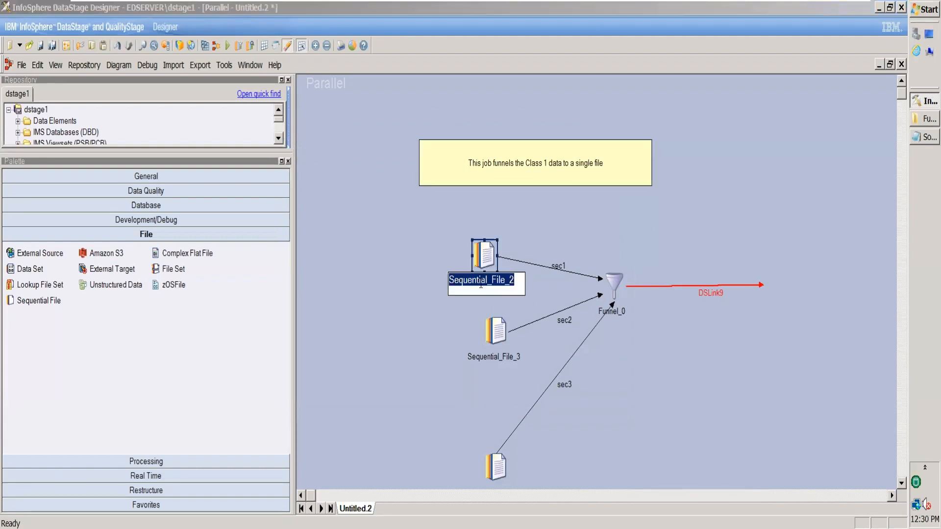
{"action": "type", "text": "Seq_SEC"}
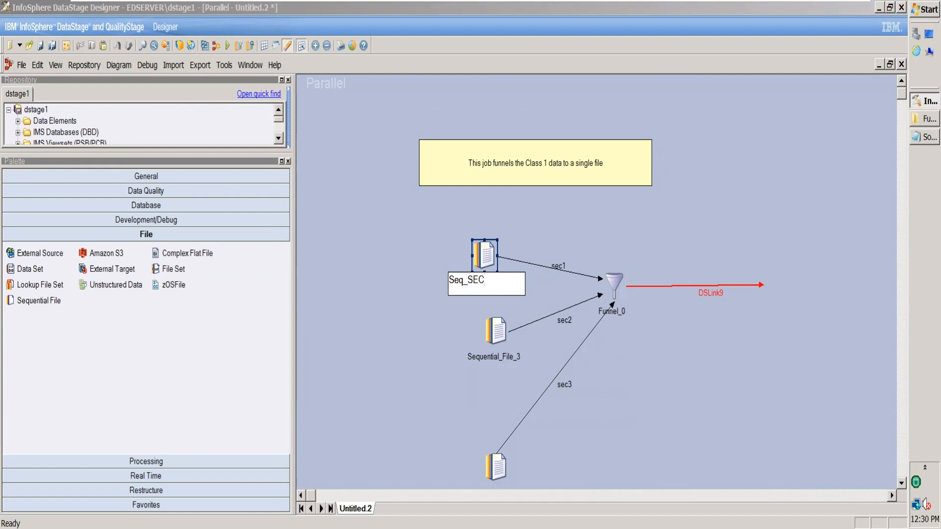
{"action": "type", "text": "A"}
Rename the Sequential_File_3 stage as Seq_SECB.
{"action": "left_click", "coordinate": [509, 362]}
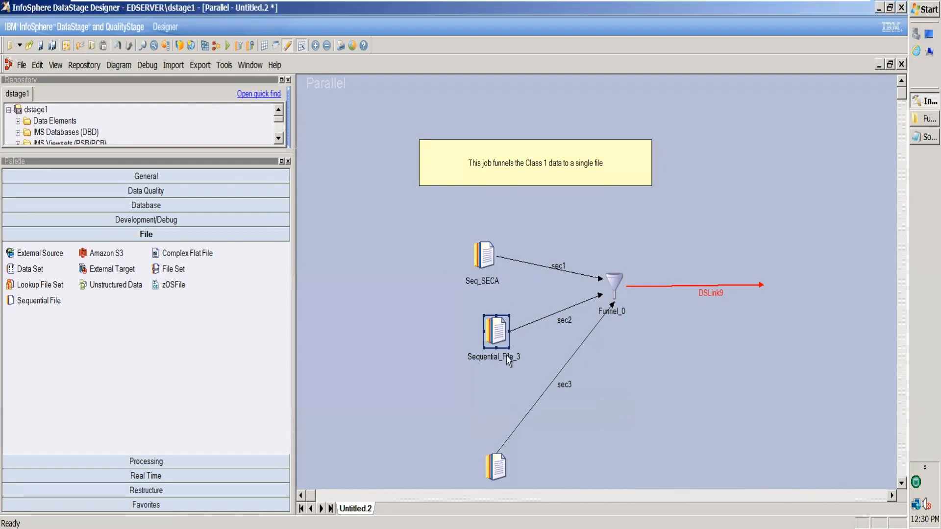
{"action": "left_click", "coordinate": [508, 361]}
{"action": "type", "text": "SE"}
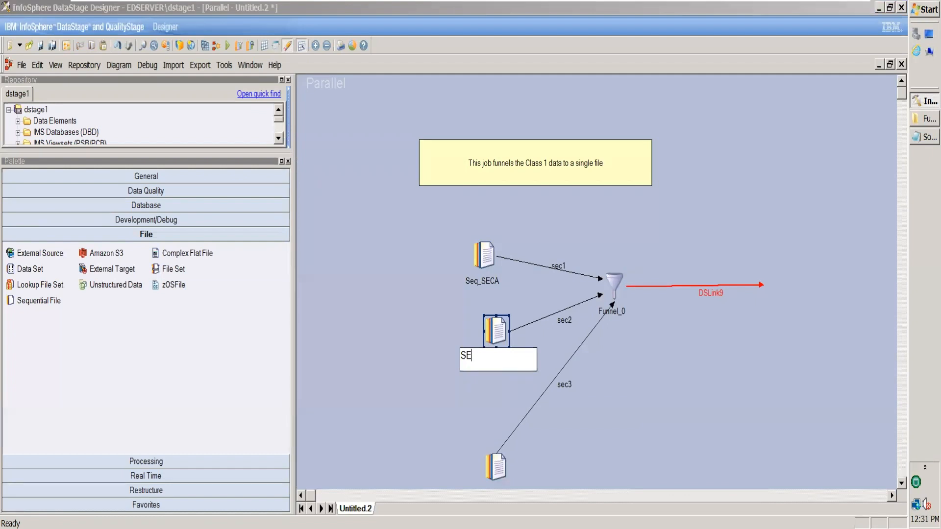
{"action": "type", "text": "Q"}
{"action": "key", "text": "BackSpace"}
{"action": "key", "text": "BackSpace"}
{"action": "key", "text": "BackSpace"}
{"action": "type", "text": "Seq_SECB"}
Move the lowest sequential file stage up on the canvas and rename it Seq_SECC.
{"action": "left_click_drag", "start_coordinate": [499, 465], "coordinate": [461, 414]}
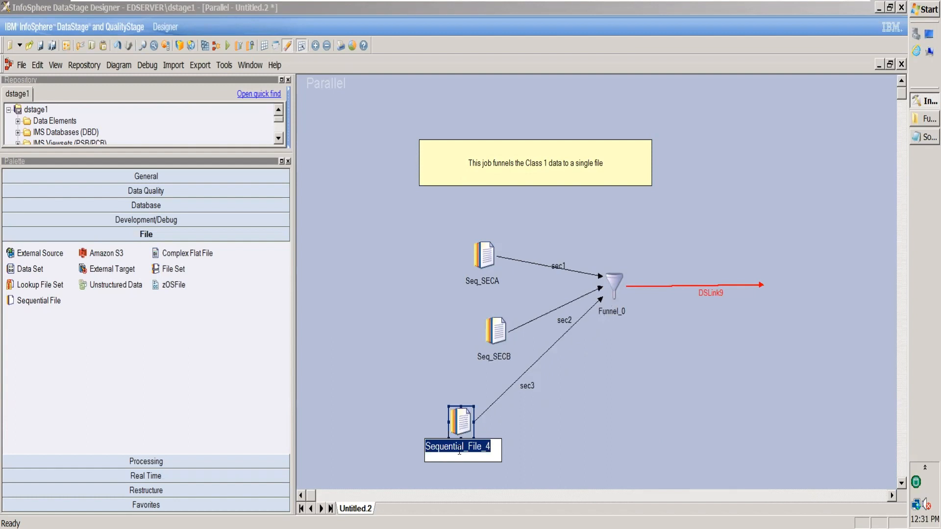
{"action": "type", "text": "Seq_SECC"}
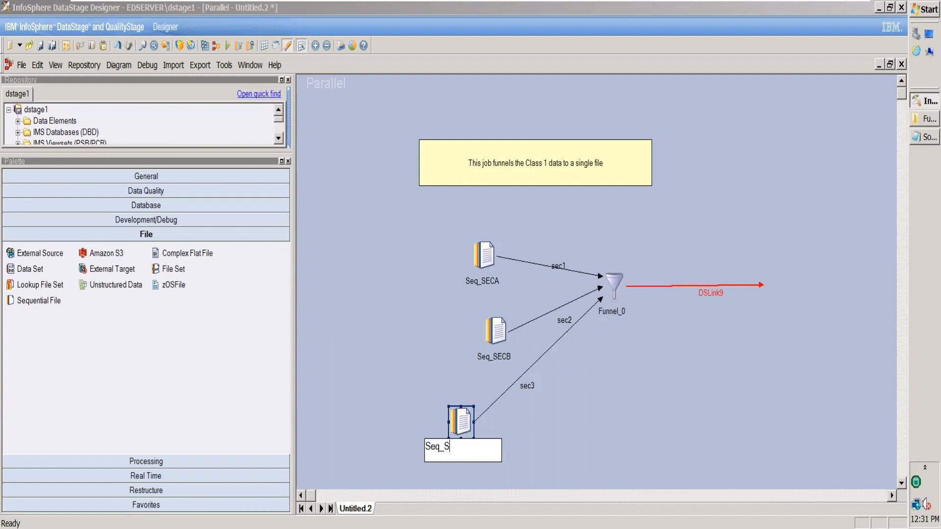
{"action": "left_click", "coordinate": [616, 436]}
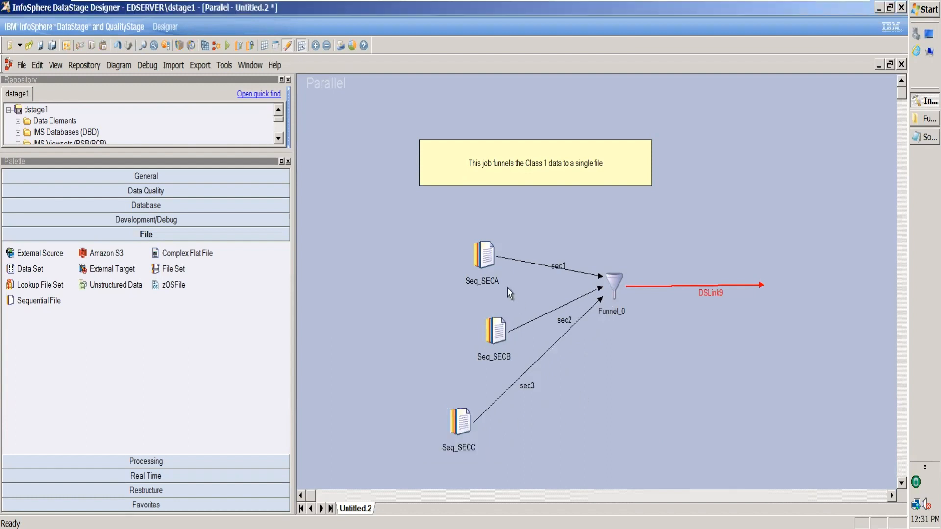
Line up Seq_SECA, Seq_SECB and Seq_SECC in one vertical column, with Seq_SECB level with the funnel stage.
{"action": "left_click_drag", "start_coordinate": [486, 258], "coordinate": [439, 228]}
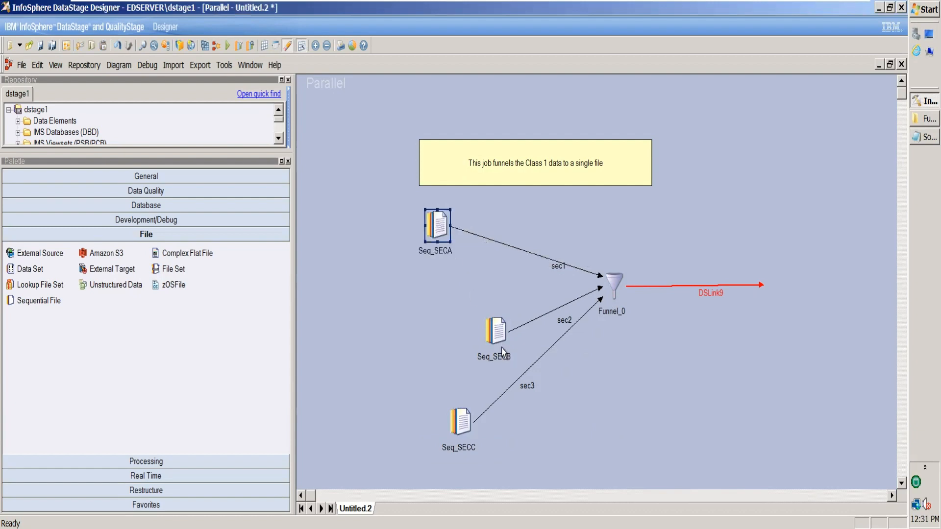
{"action": "left_click_drag", "start_coordinate": [497, 341], "coordinate": [438, 298]}
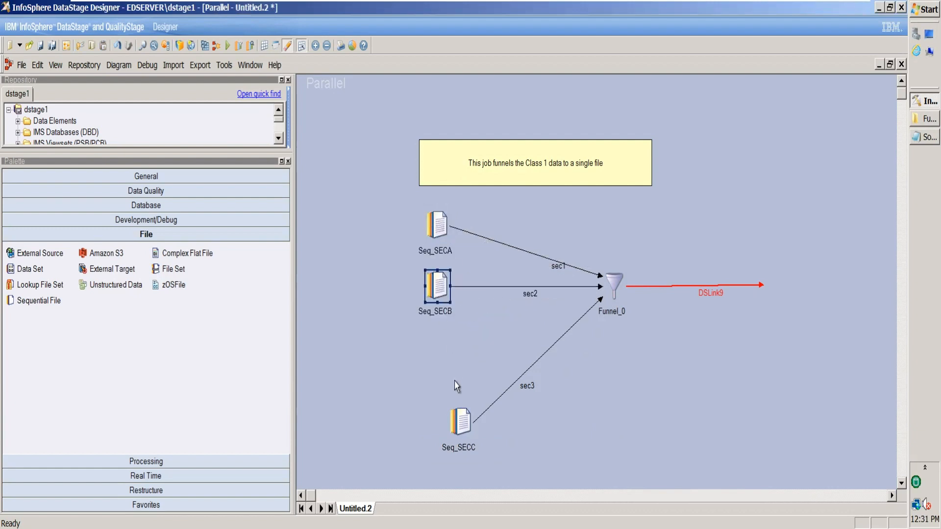
{"action": "left_click_drag", "start_coordinate": [460, 419], "coordinate": [437, 345]}
Rename the Funnel_0 stage as Funnel.
{"action": "left_click", "coordinate": [618, 315]}
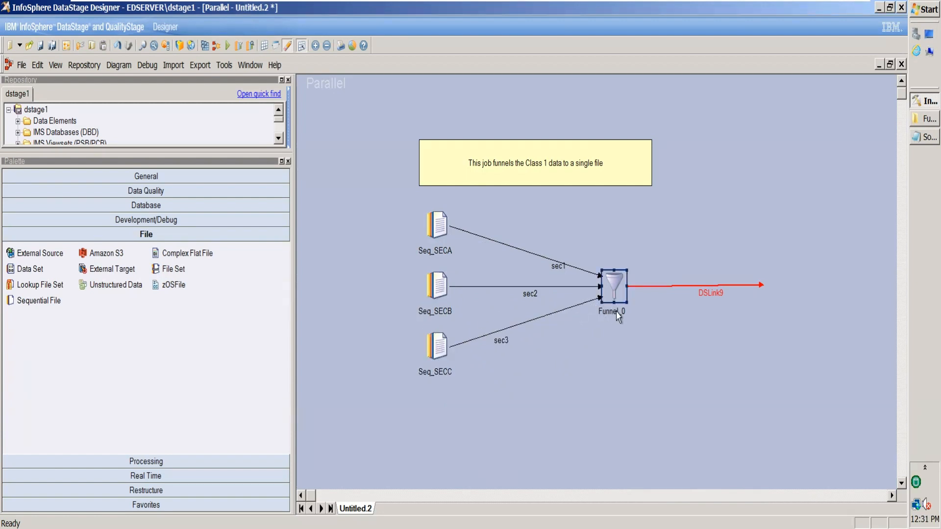
{"action": "left_click", "coordinate": [618, 316]}
{"action": "type", "text": "Funnel"}
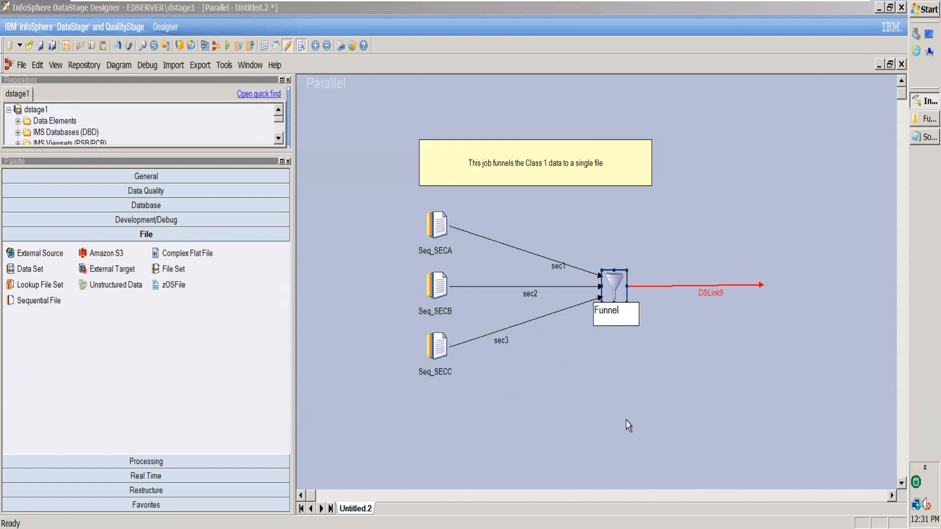
{"action": "left_click", "coordinate": [587, 420]}
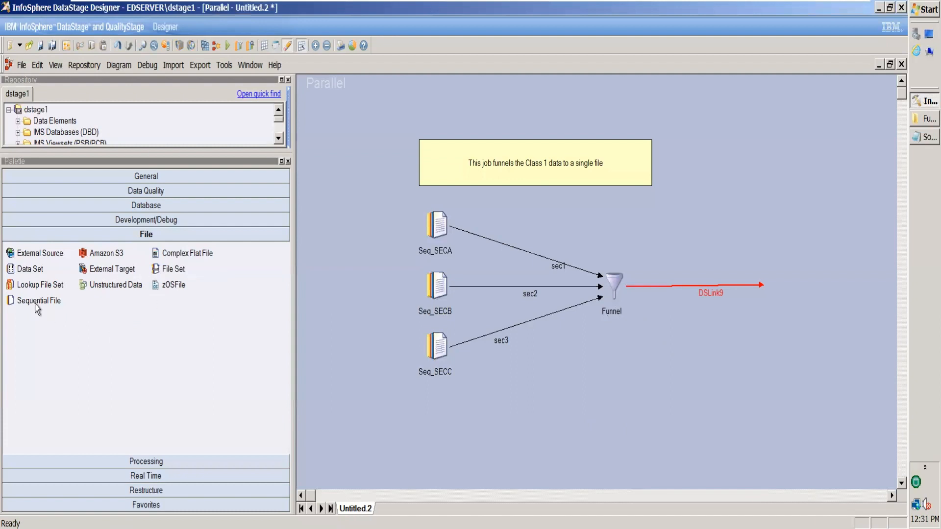
Place a Sequential File stage at the end of the funnel's output link and name it Seq_Class1.
{"action": "left_click_drag", "start_coordinate": [36, 304], "coordinate": [770, 285]}
{"action": "left_click", "coordinate": [773, 313]}
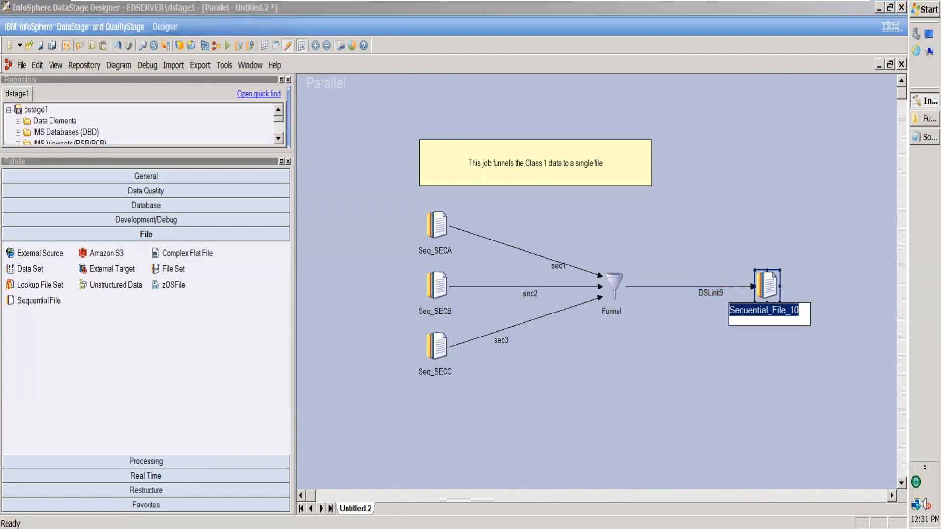
{"action": "type", "text": "Class"}
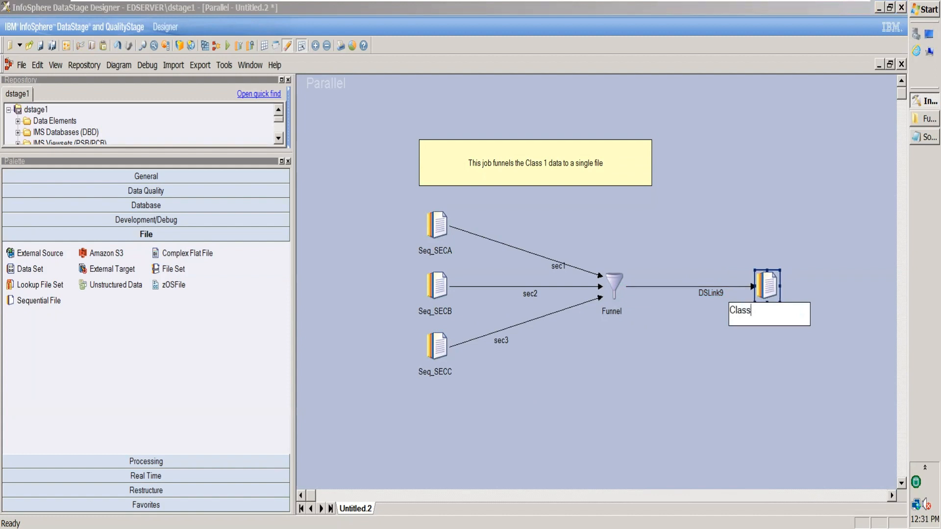
{"action": "type", "text": "1"}
{"action": "type", "text": "Seq_"}
Rename the link between Funnel and Seq_Class1 as LnkToTgt.
{"action": "left_click", "coordinate": [719, 292]}
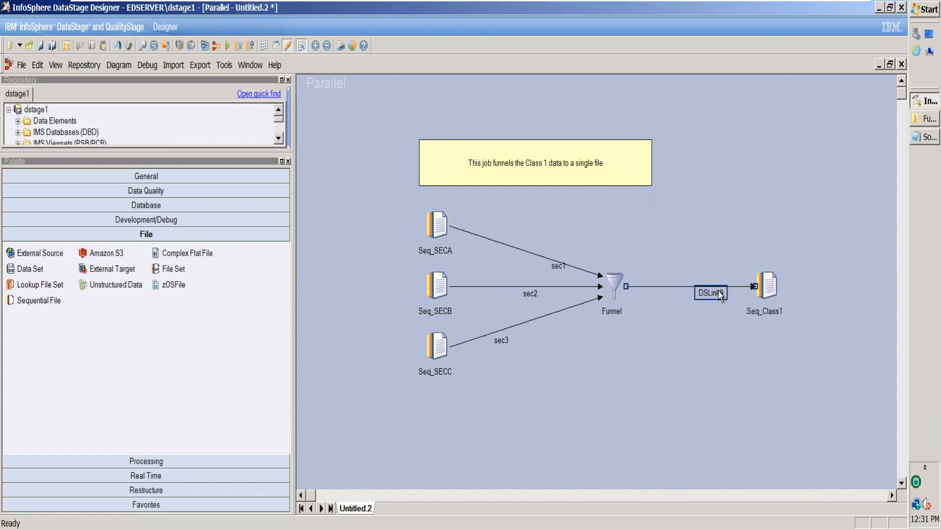
{"action": "left_click", "coordinate": [719, 293]}
{"action": "type", "text": "LnkToTgt"}
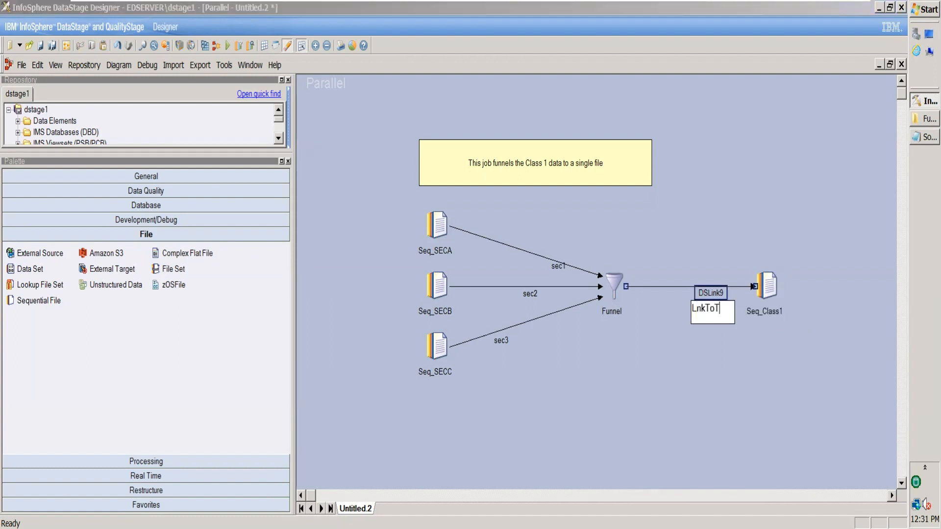
{"action": "left_click", "coordinate": [698, 368]}
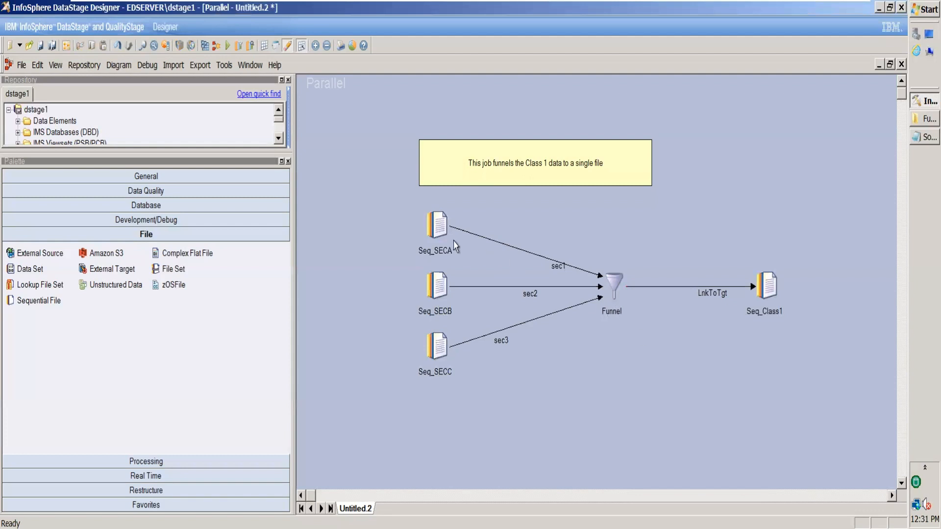
Try to save the job as FunnelDemo in the \Jobs\March folder.
{"action": "key", "text": "ctrl+s"}
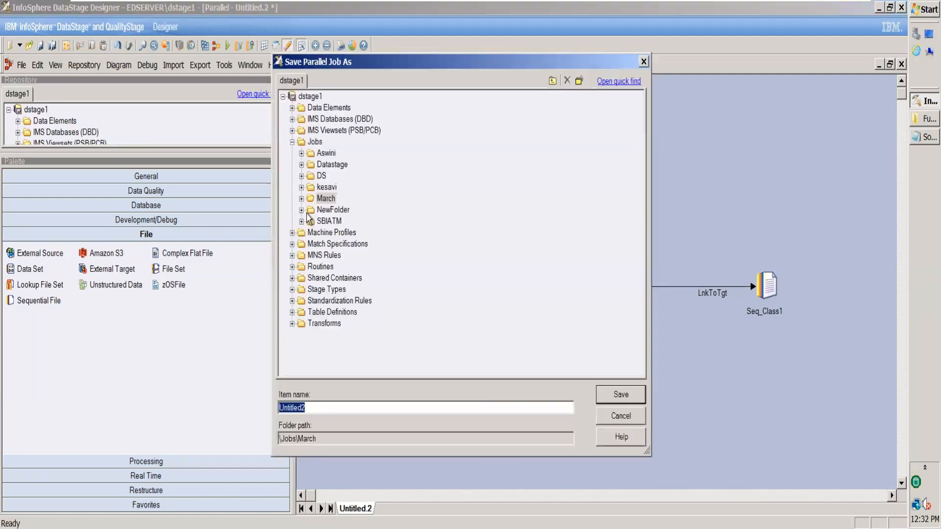
{"action": "left_click", "coordinate": [455, 405]}
{"action": "key", "text": "BackSpace"}
{"action": "key", "text": "BackSpace"}
{"action": "key", "text": "BackSpace"}
{"action": "key", "text": "BackSpace"}
{"action": "key", "text": "BackSpace"}
{"action": "key", "text": "BackSpace"}
{"action": "key", "text": "BackSpace"}
{"action": "key", "text": "BackSpace"}
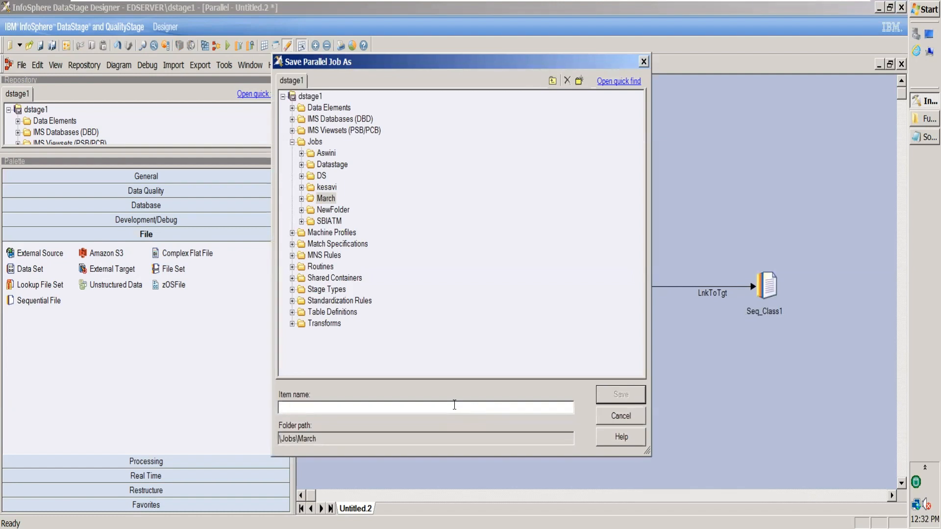
{"action": "type", "text": "FunnelDemo"}
{"action": "left_click", "coordinate": [614, 398]}
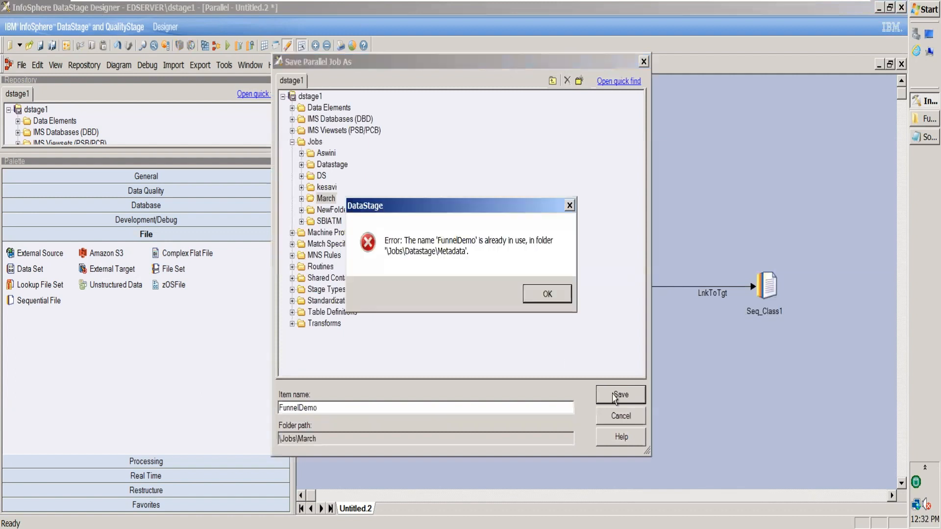
{"action": "left_click", "coordinate": [557, 294]}
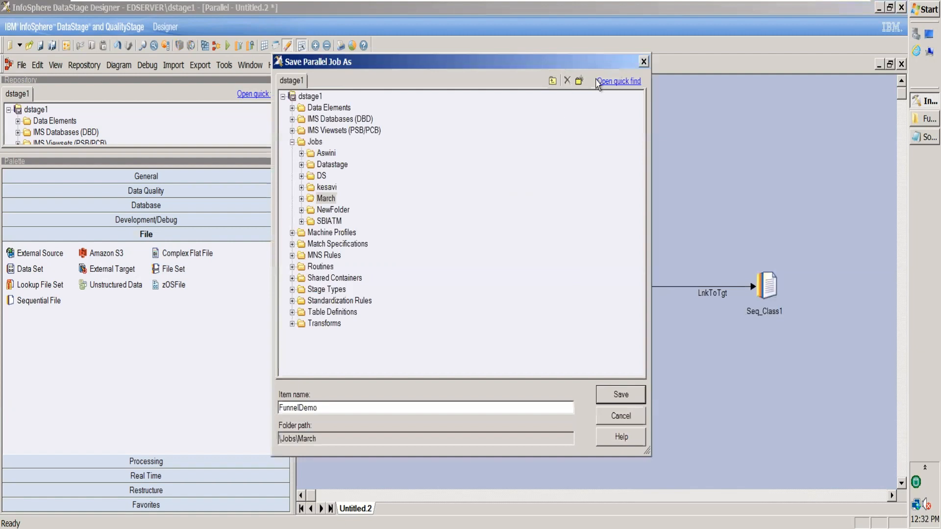
Save the job under the name FunnelDemo_March in the \Jobs\March folder.
{"action": "left_click_drag", "start_coordinate": [585, 57], "coordinate": [789, 44]}
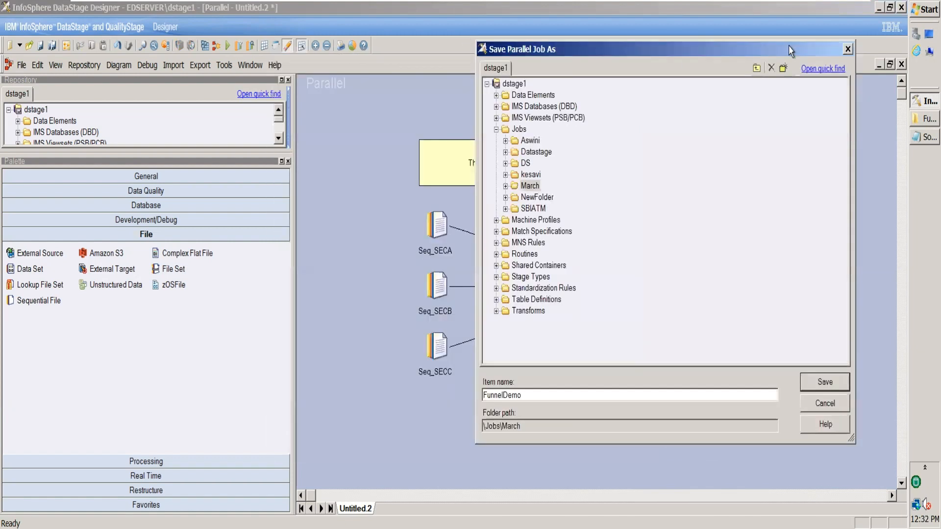
{"action": "left_click", "coordinate": [837, 379]}
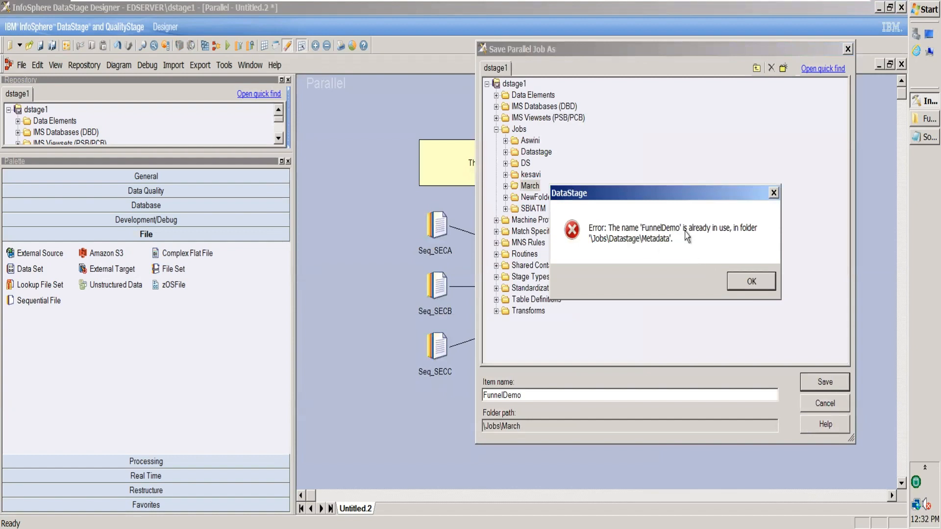
{"action": "left_click", "coordinate": [767, 283]}
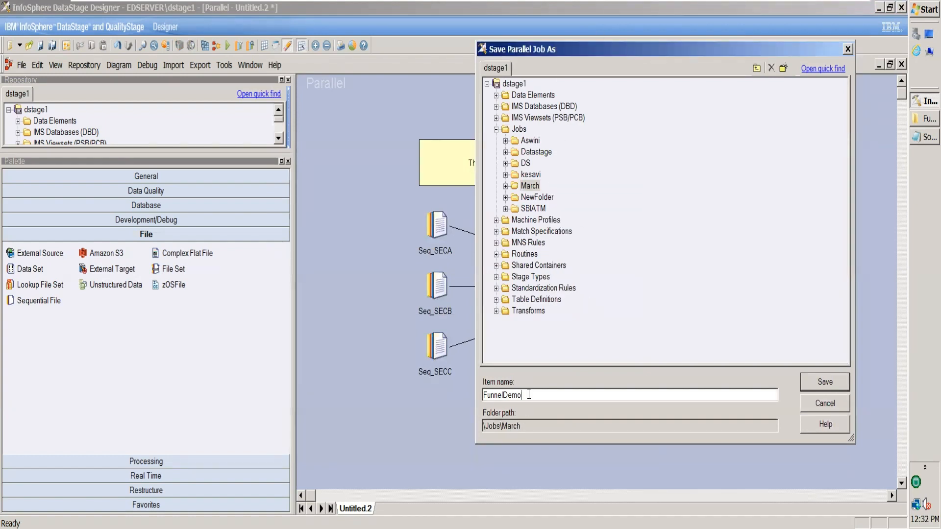
{"action": "type", "text": "_March"}
{"action": "left_click", "coordinate": [825, 382]}
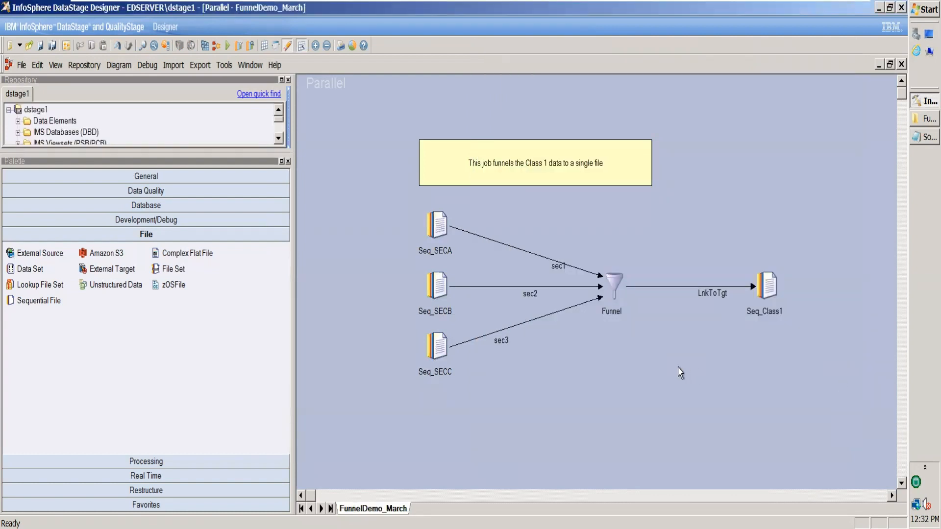
Set the source file of Seq_SECA to C:\Users\student\Desktop\March\Funnel\SECA.txt, copying the folder path from the Funnel folder window.
{"action": "left_click", "coordinate": [437, 221]}
{"action": "double_click", "coordinate": [437, 220]}
{"action": "left_click", "coordinate": [54, 122]}
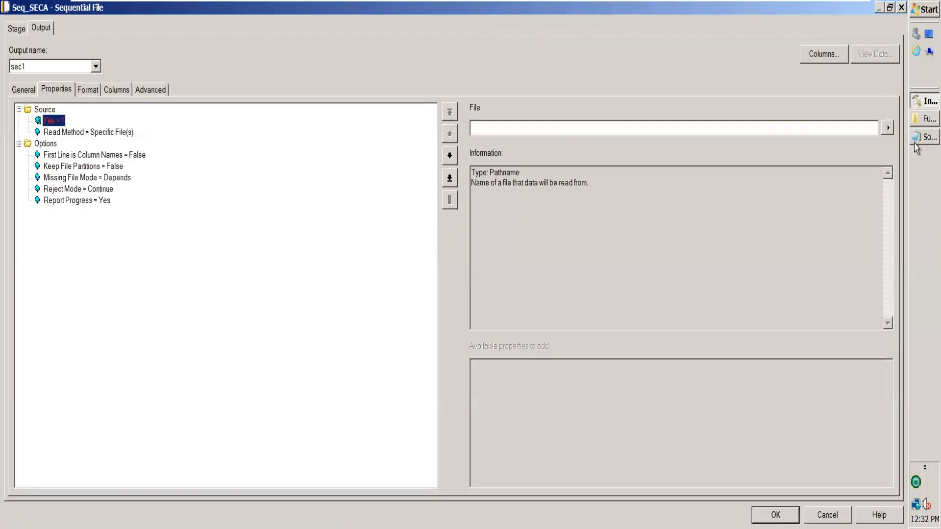
{"action": "left_click", "coordinate": [916, 124]}
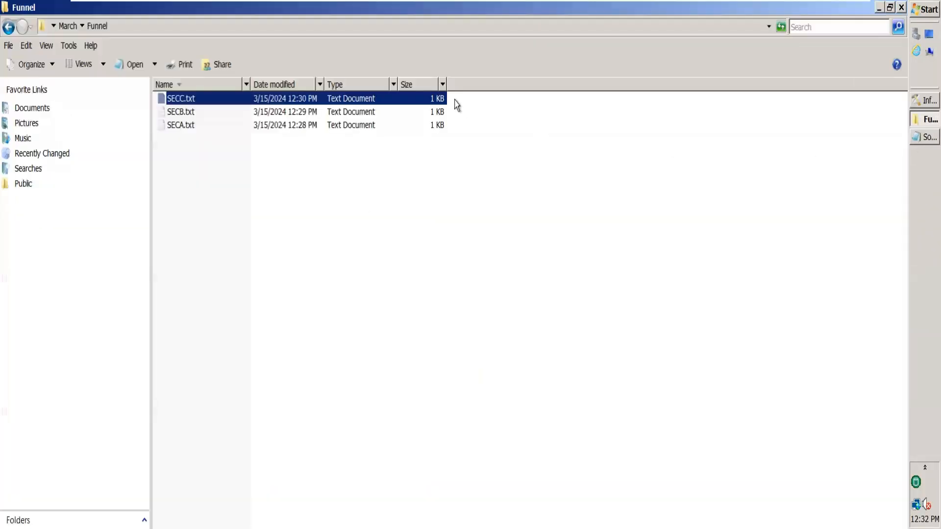
{"action": "left_click", "coordinate": [174, 25]}
{"action": "key", "text": "ctrl+c"}
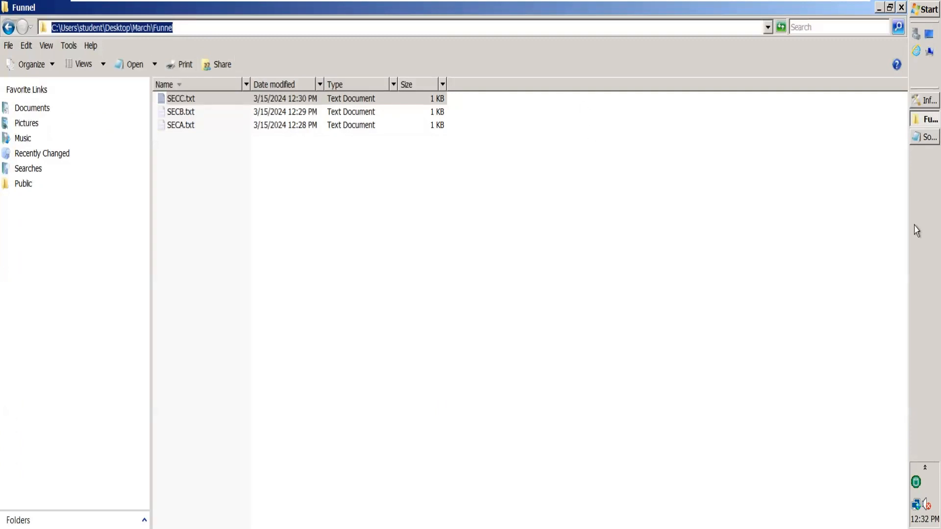
{"action": "left_click", "coordinate": [915, 104]}
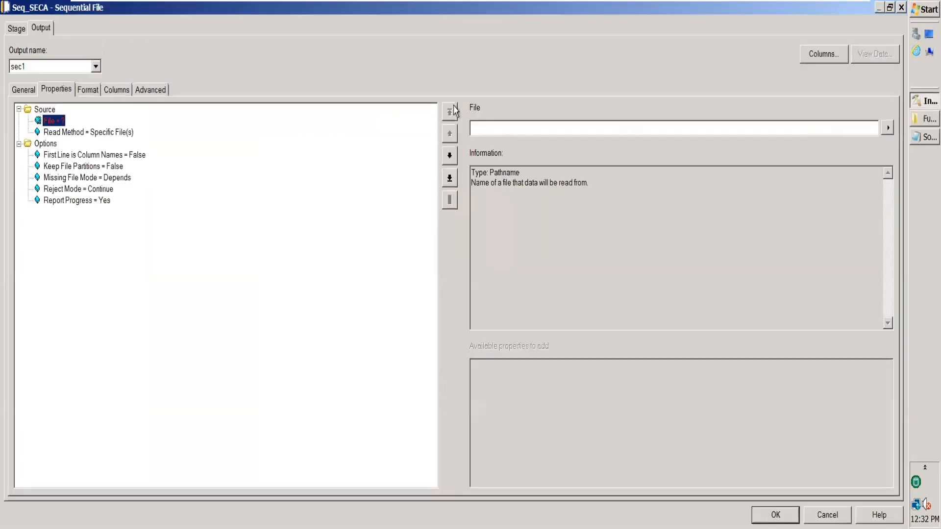
{"action": "left_click", "coordinate": [503, 127]}
{"action": "key", "text": "ctrl+v"}
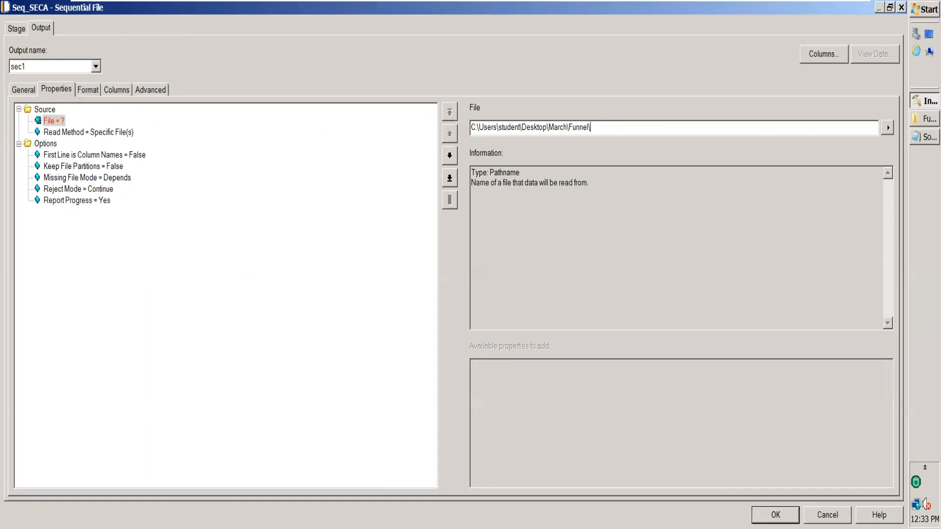
{"action": "type", "text": "SECA.txt"}
Set the field delimiter of Seq_SECA's format to | and change its quote option.
{"action": "left_click", "coordinate": [87, 90]}
{"action": "left_click", "coordinate": [95, 133]}
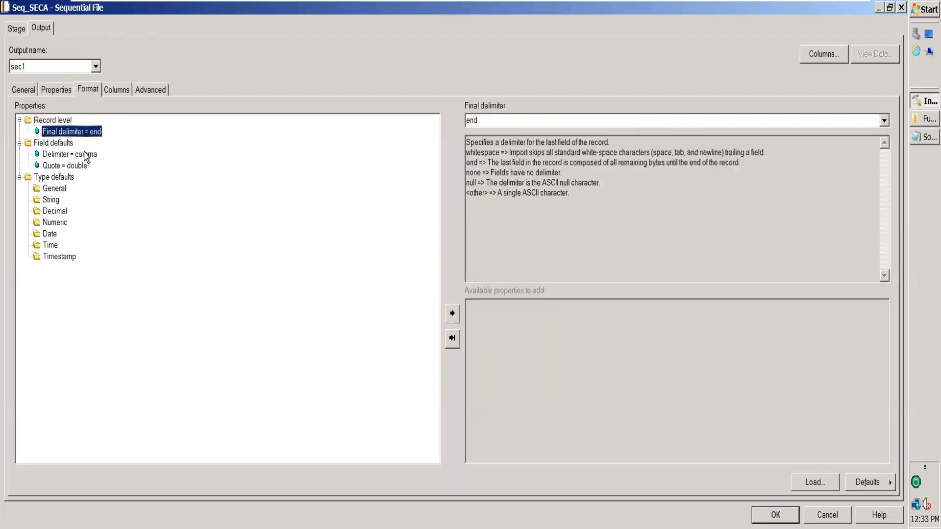
{"action": "left_click", "coordinate": [88, 154]}
{"action": "left_click", "coordinate": [518, 119]}
{"action": "type", "text": "|"}
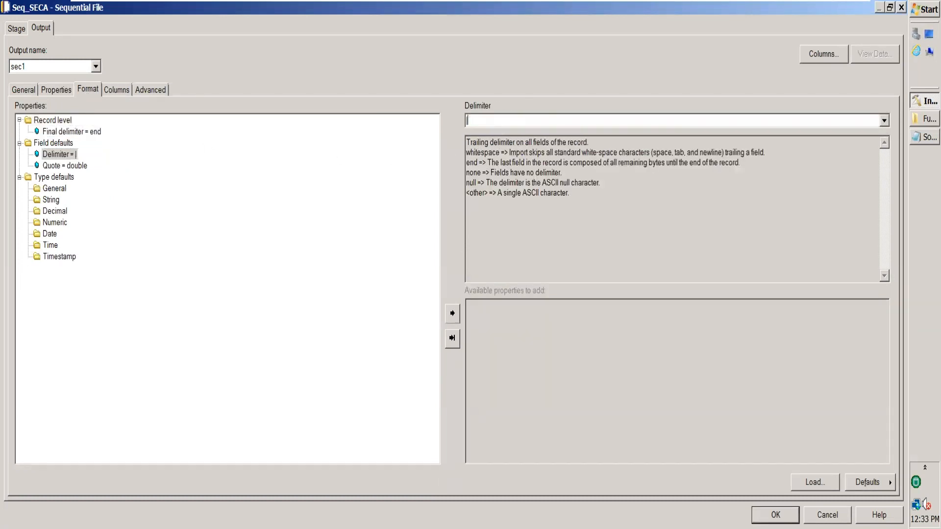
{"action": "left_click", "coordinate": [58, 165]}
{"action": "left_click", "coordinate": [884, 120]}
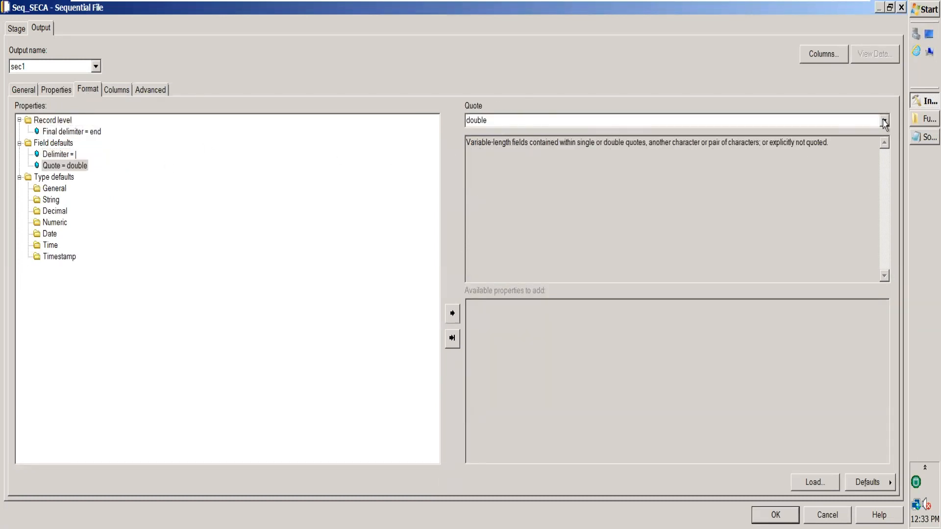
{"action": "left_click", "coordinate": [588, 163]}
Examine the field layout of SECC.txt in the Funnel folder and return to the Seq_SECA column definitions.
{"action": "left_click", "coordinate": [118, 89]}
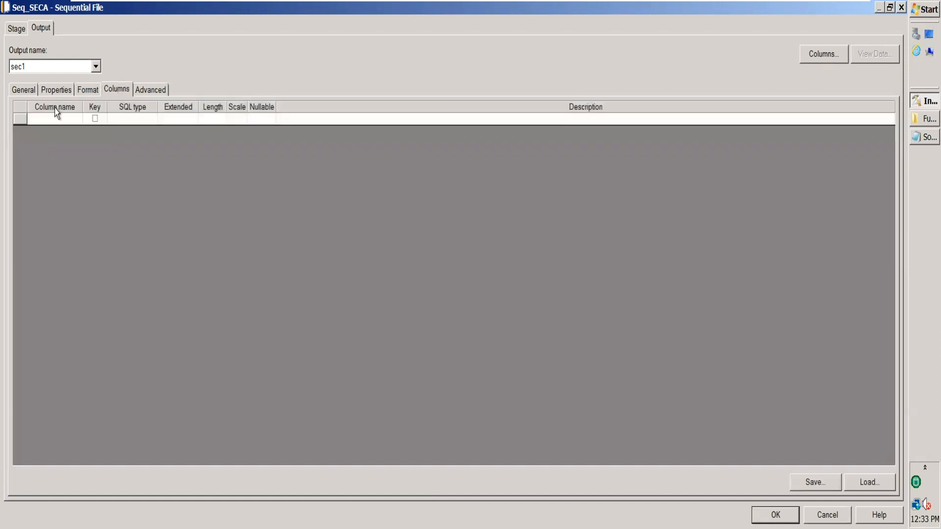
{"action": "left_click", "coordinate": [915, 122]}
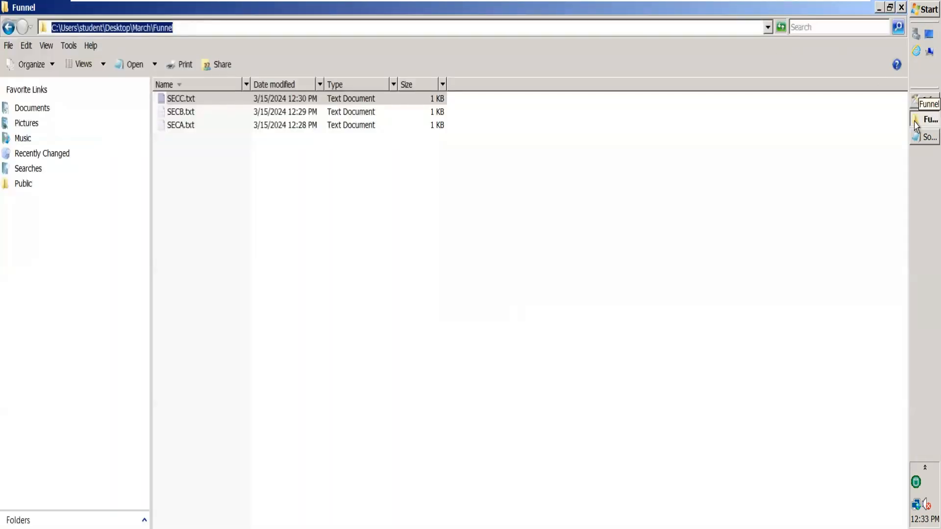
{"action": "double_click", "coordinate": [200, 104]}
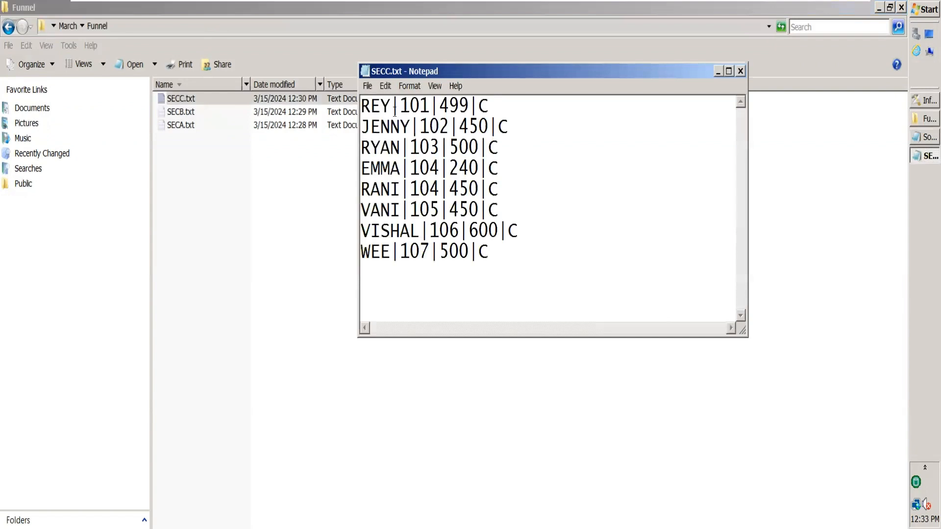
{"action": "left_click", "coordinate": [741, 71]}
{"action": "left_click", "coordinate": [924, 100]}
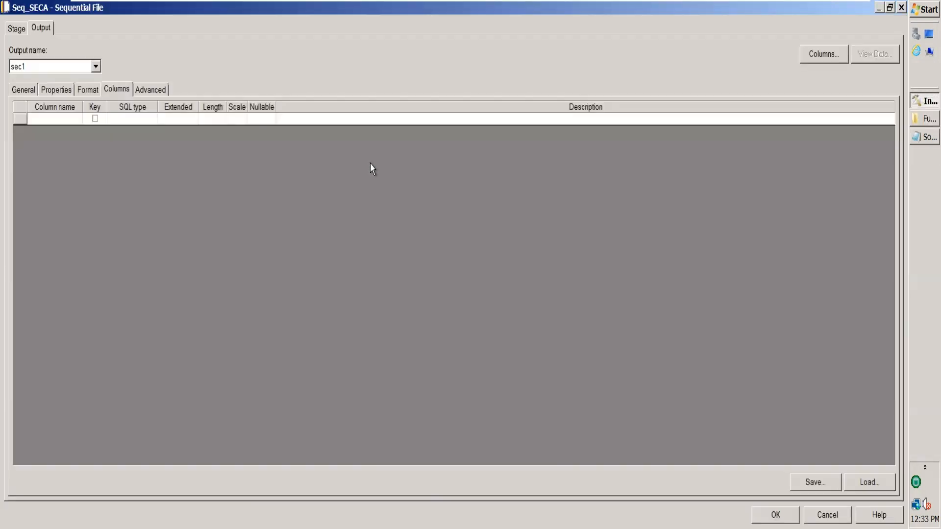
Define NAME and ROLLNO as the first two columns of Seq_SECA.
{"action": "left_click", "coordinate": [56, 118]}
{"action": "left_click", "coordinate": [56, 118]}
{"action": "type", "text": "NAME"}
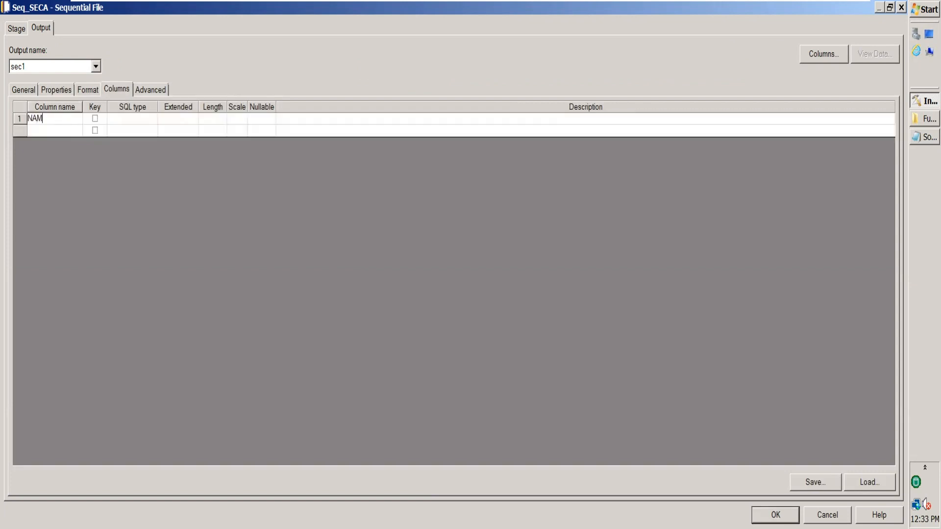
{"action": "key", "text": "Return"}
{"action": "key", "text": "Return"}
{"action": "key", "text": "Return"}
{"action": "key", "text": "Return"}
{"action": "left_click", "coordinate": [53, 130]}
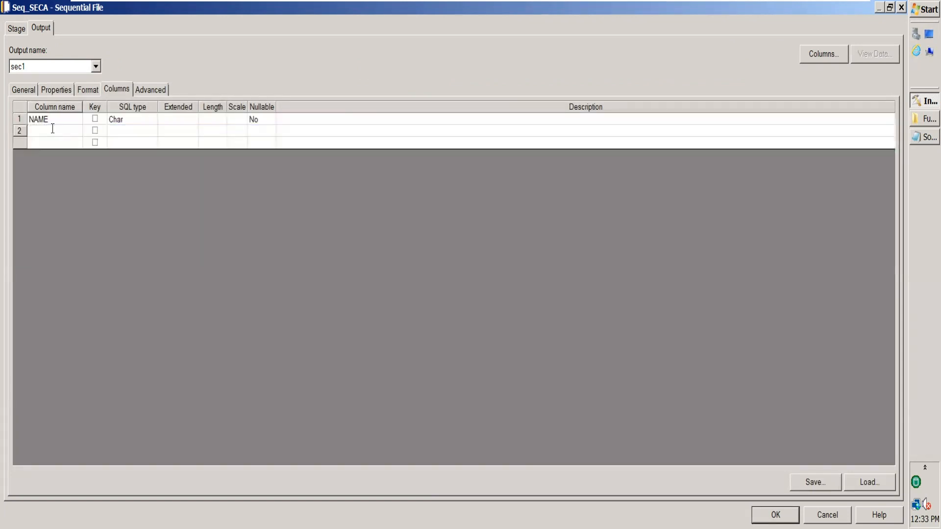
{"action": "type", "text": "ROLLNO"}
Add MARKS and SEC as the third and fourth columns of Seq_SECA.
{"action": "left_click", "coordinate": [38, 143]}
{"action": "type", "text": "PLACE"}
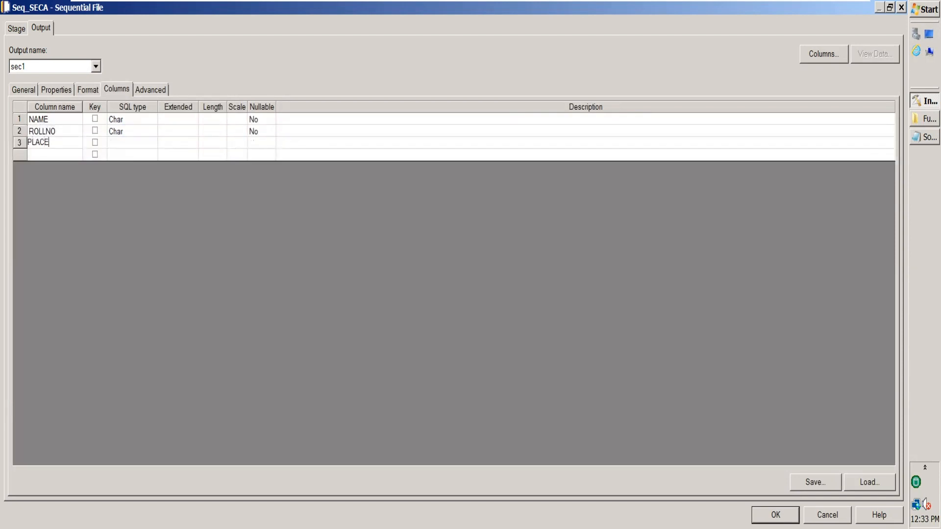
{"action": "key", "text": "BackSpace"}
{"action": "key", "text": "BackSpace"}
{"action": "key", "text": "BackSpace"}
{"action": "key", "text": "BackSpace"}
{"action": "type", "text": "MARKS"}
{"action": "left_click", "coordinate": [40, 154]}
{"action": "type", "text": "SEC"}
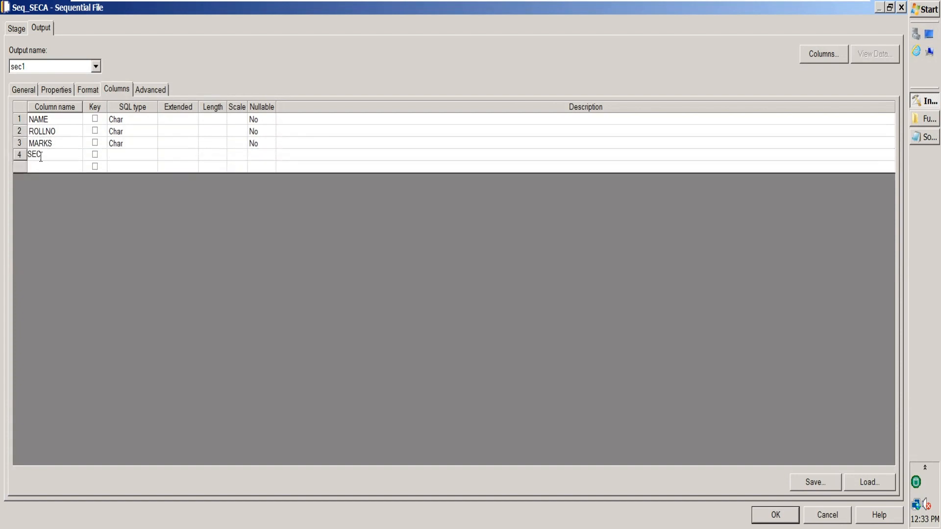
Set the SQL type of ROLLNO and MARKS to Integer and apply the Seq_SECA stage settings.
{"action": "left_click", "coordinate": [120, 133]}
{"action": "key", "text": "i"}
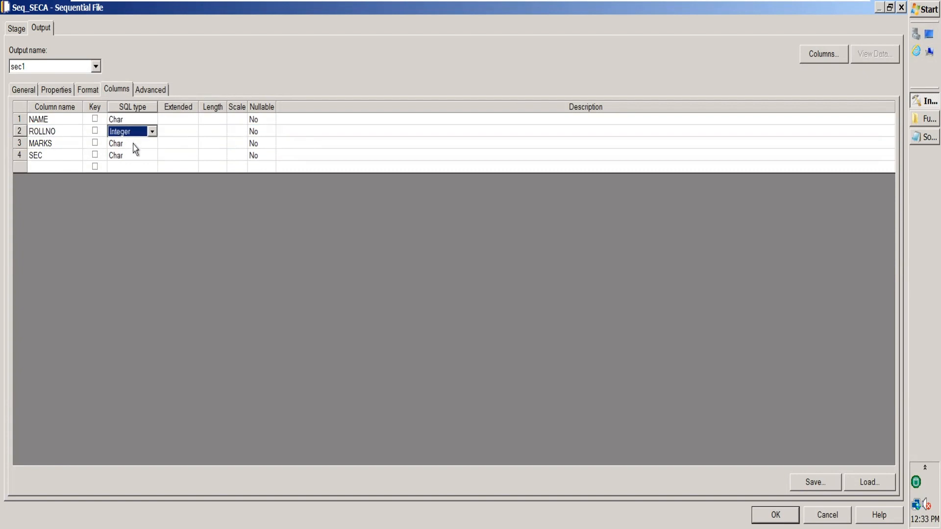
{"action": "left_click", "coordinate": [132, 144]}
{"action": "key", "text": "i"}
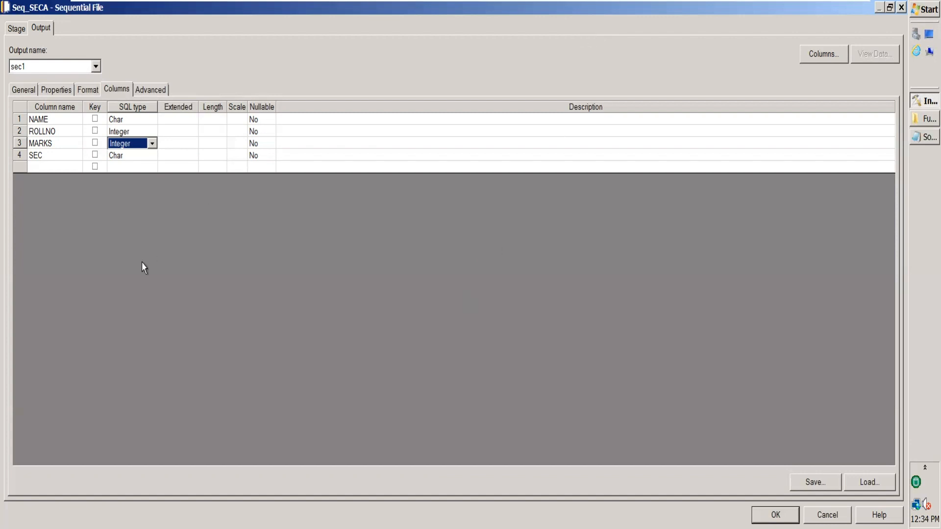
{"action": "left_click", "coordinate": [775, 514]}
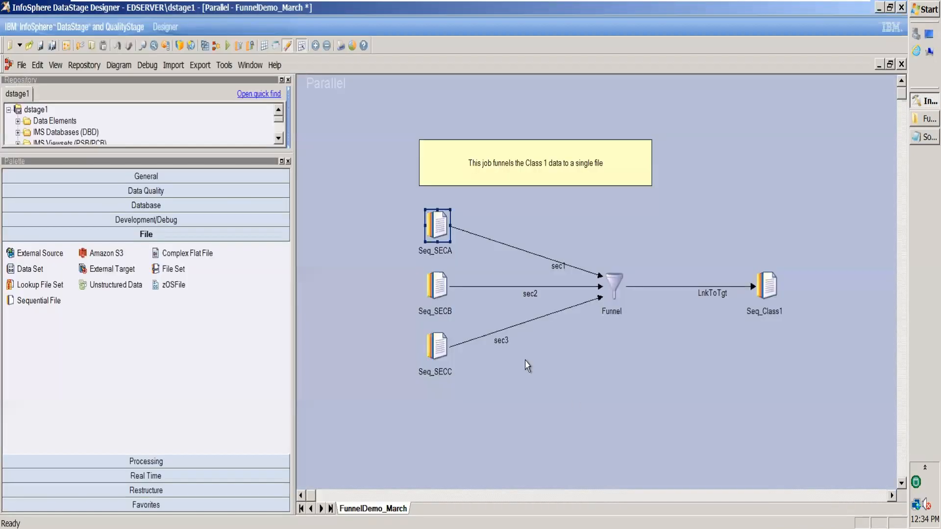
Reopen Seq_SECA and view its data to check how the SECA.txt records are read.
{"action": "double_click", "coordinate": [439, 228]}
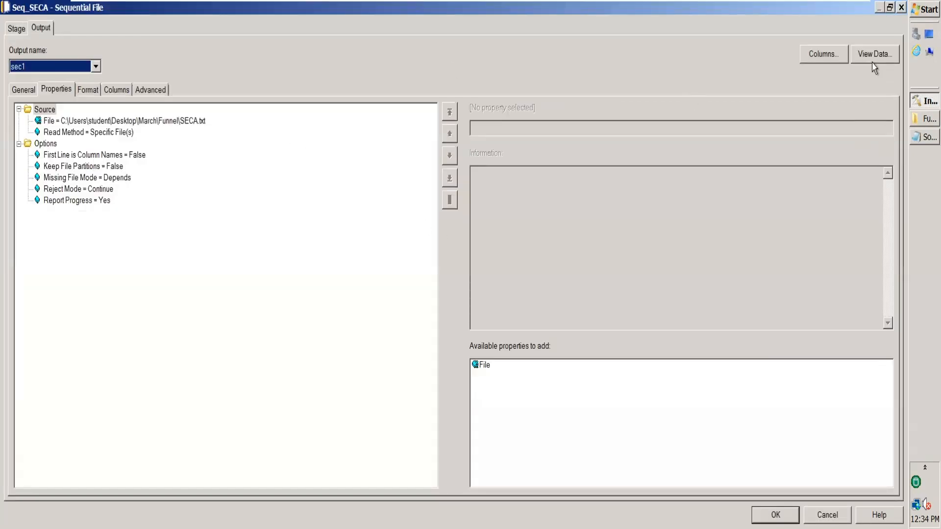
{"action": "left_click", "coordinate": [873, 55]}
{"action": "left_click", "coordinate": [582, 229]}
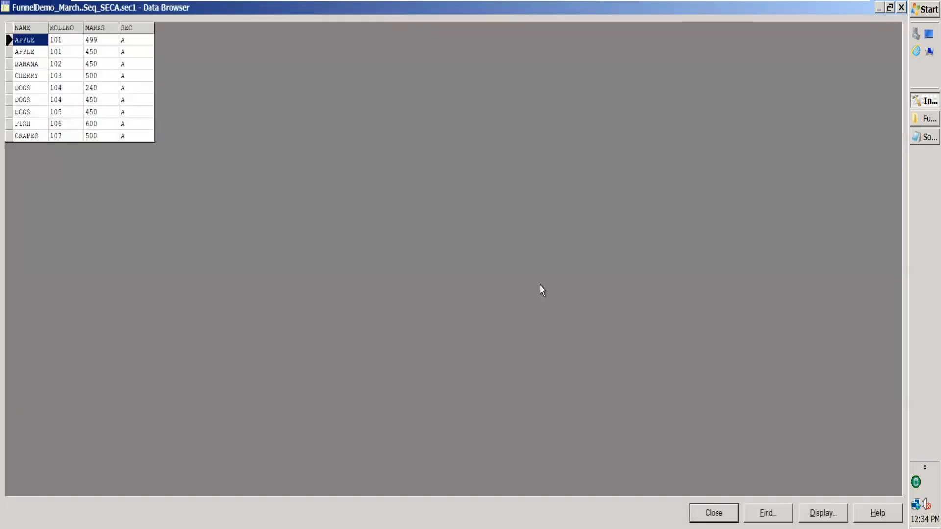
{"action": "key", "text": "Escape"}
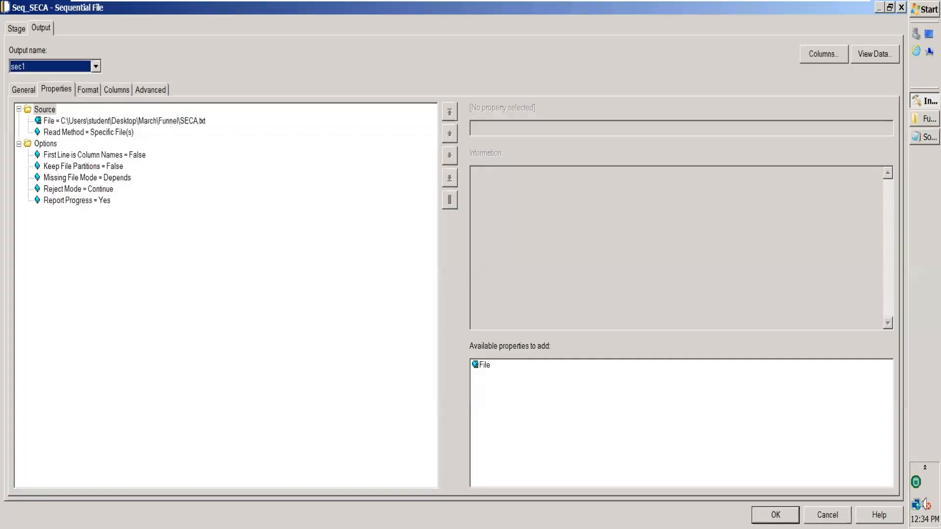
Save the Seq_SECA columns as a table definition named CLASS1_Metadata in the Jobs\March folder and apply the stage settings.
{"action": "left_click", "coordinate": [116, 89]}
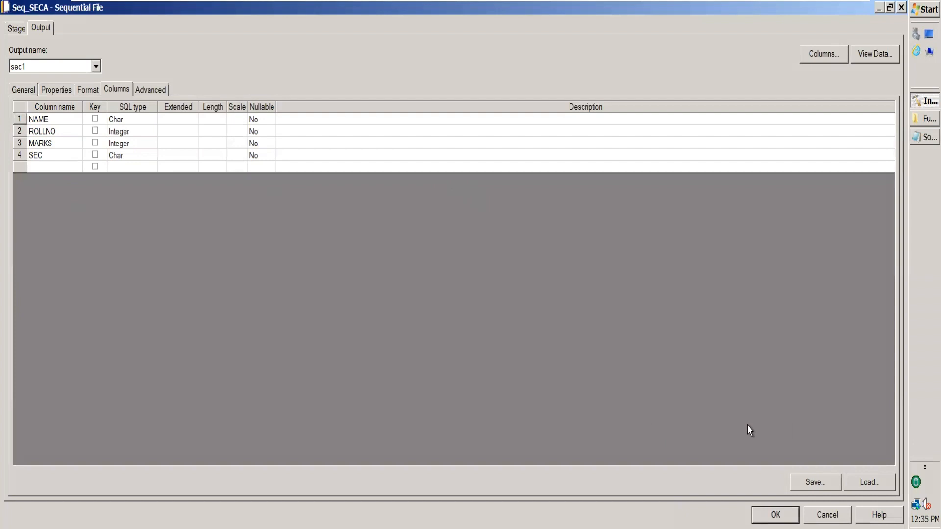
{"action": "left_click", "coordinate": [816, 483]}
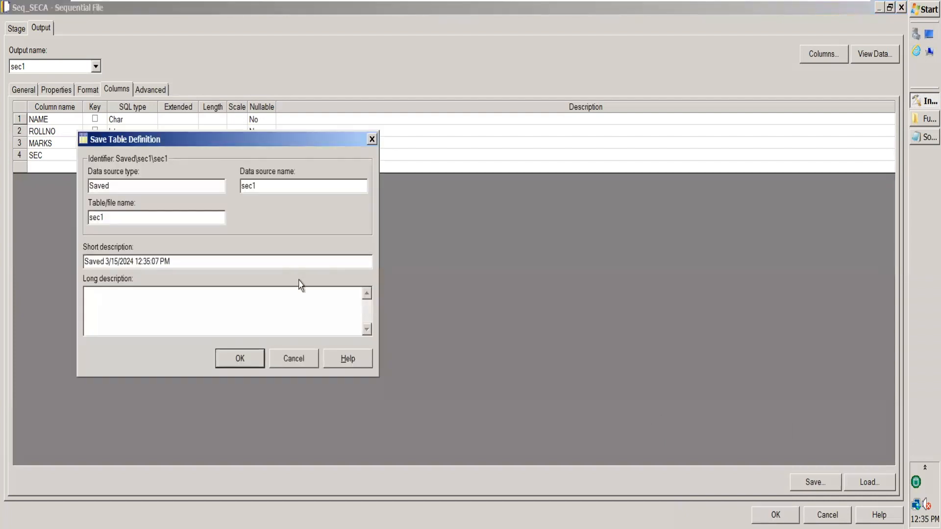
{"action": "left_click", "coordinate": [240, 365]}
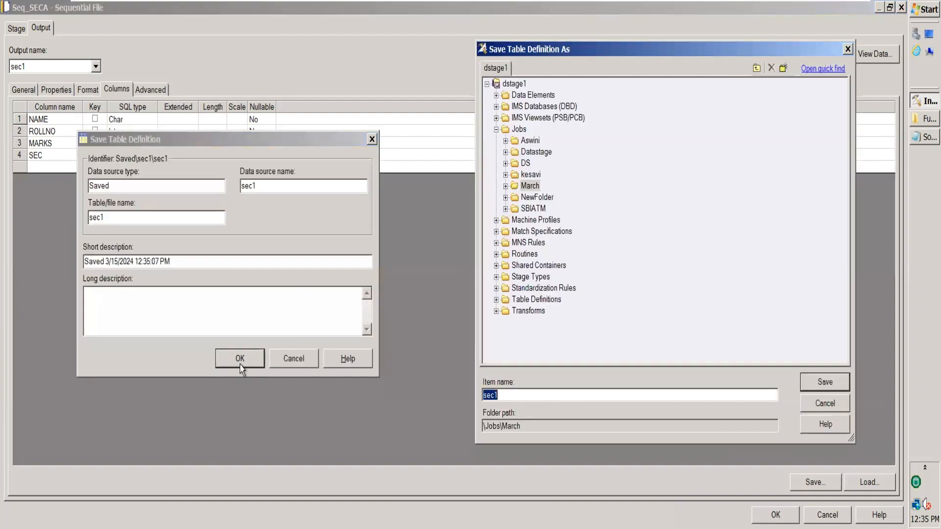
{"action": "left_click_drag", "start_coordinate": [757, 53], "coordinate": [373, 57]}
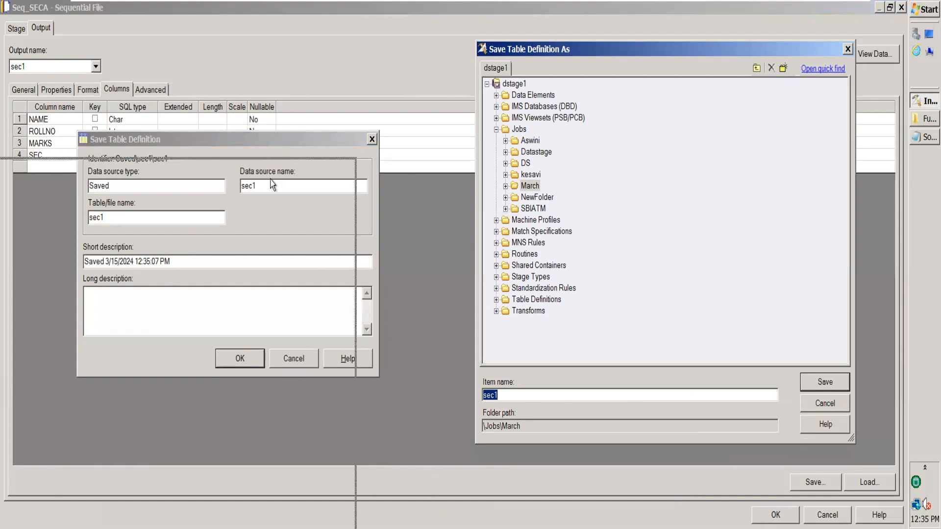
{"action": "left_click_drag", "start_coordinate": [272, 186], "coordinate": [281, 126]}
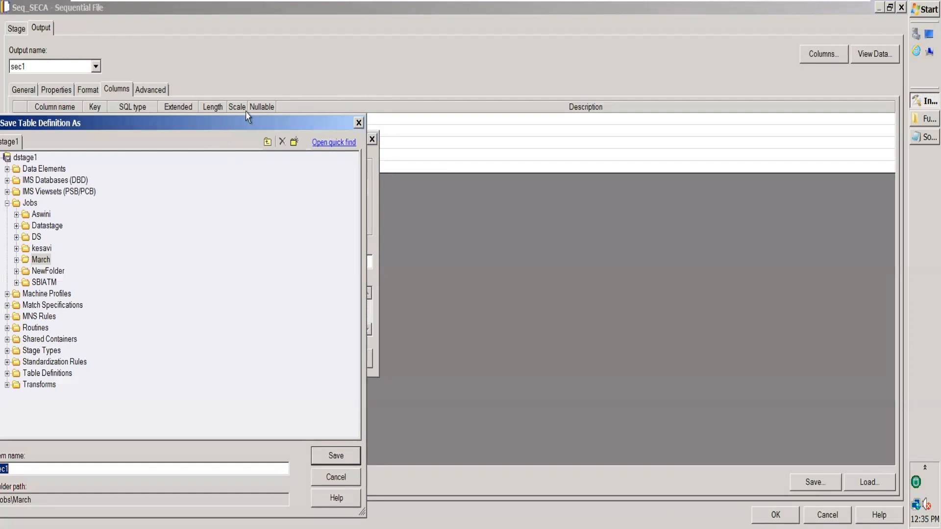
{"action": "left_click_drag", "start_coordinate": [223, 126], "coordinate": [413, 54]}
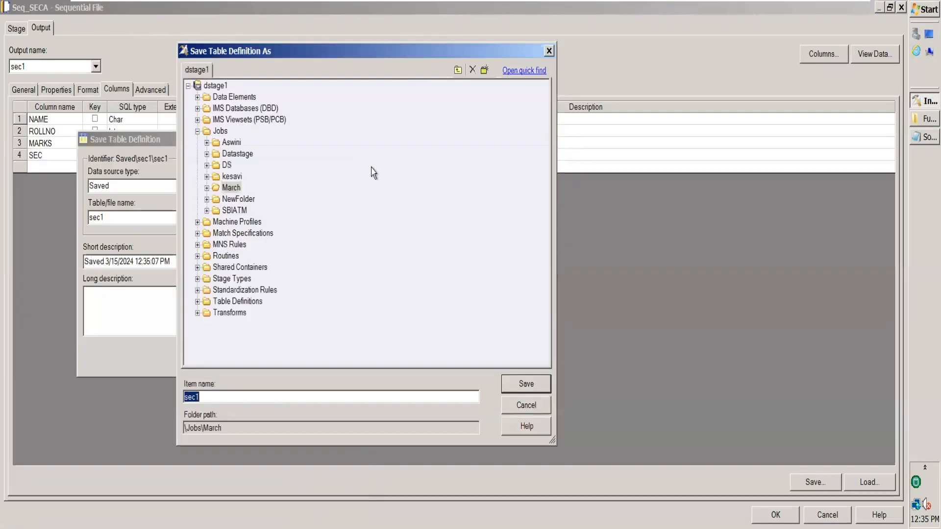
{"action": "left_click", "coordinate": [198, 397]}
{"action": "type", "text": "S"}
{"action": "type", "text": "LASS1"}
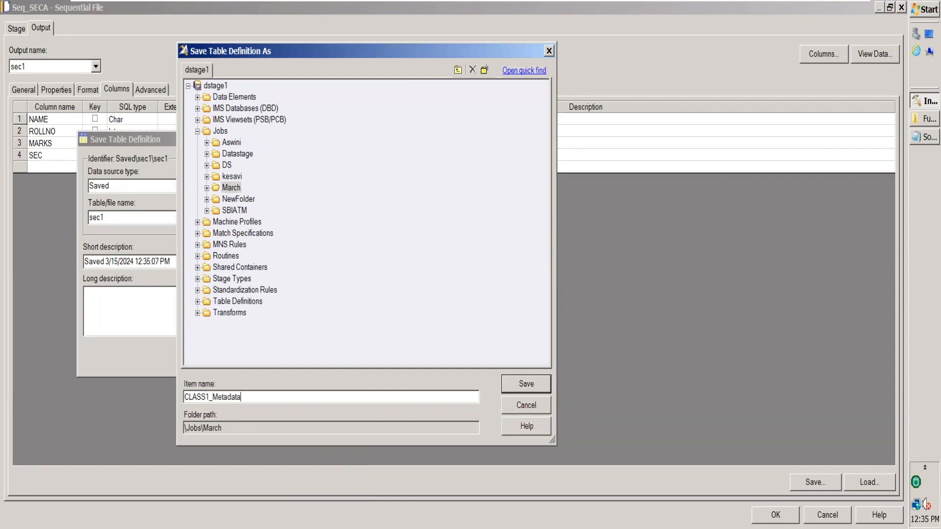
{"action": "left_click", "coordinate": [532, 387]}
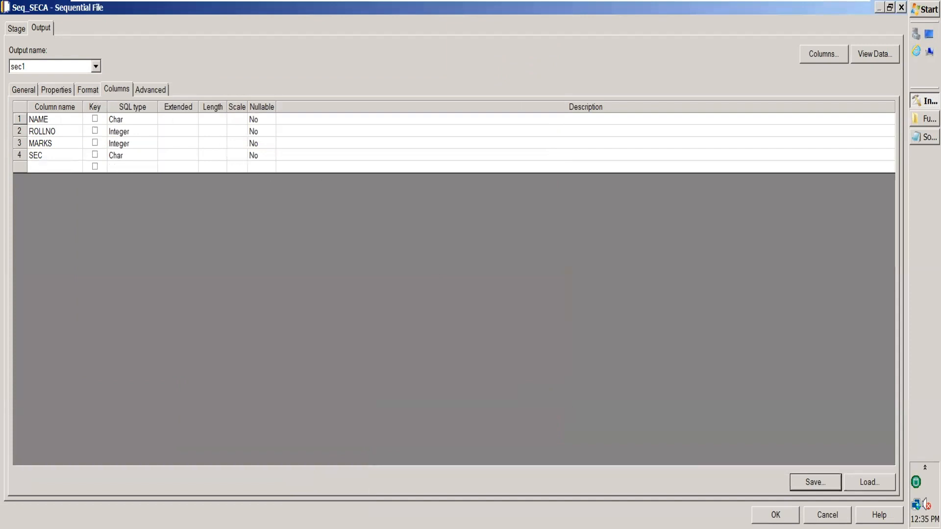
{"action": "left_click", "coordinate": [776, 515]}
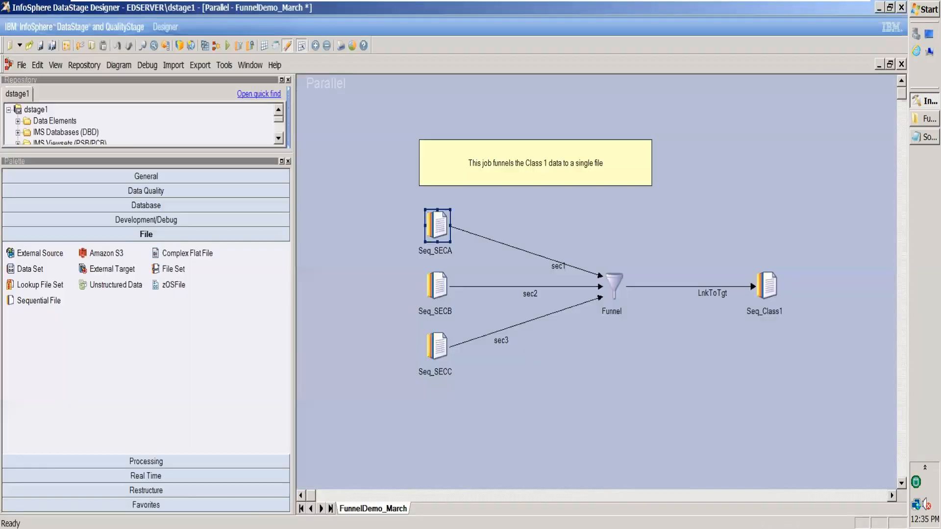
Set the source file of Seq_SECB to C:\Users\student\Desktop\March\Funnel\SECB.txt, copying the folder path from the Funnel folder window.
{"action": "double_click", "coordinate": [437, 286]}
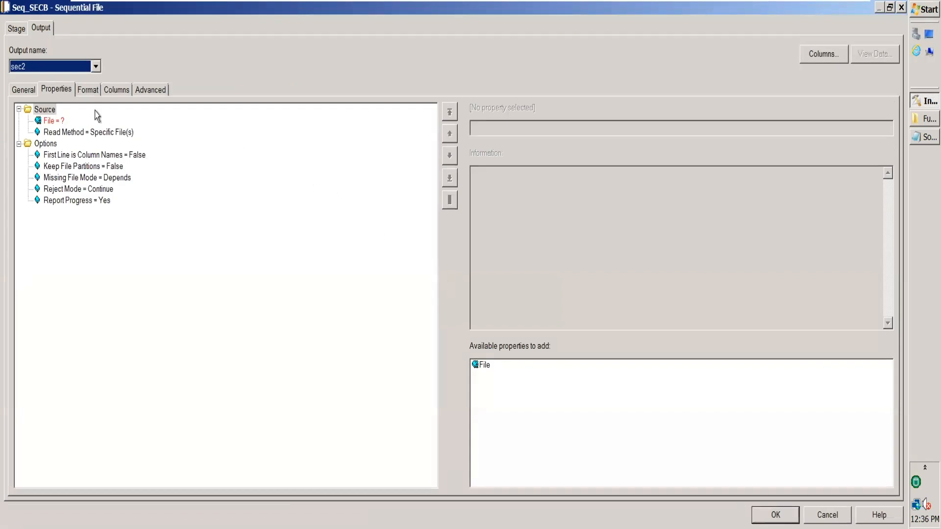
{"action": "left_click", "coordinate": [62, 122]}
{"action": "left_click", "coordinate": [560, 125]}
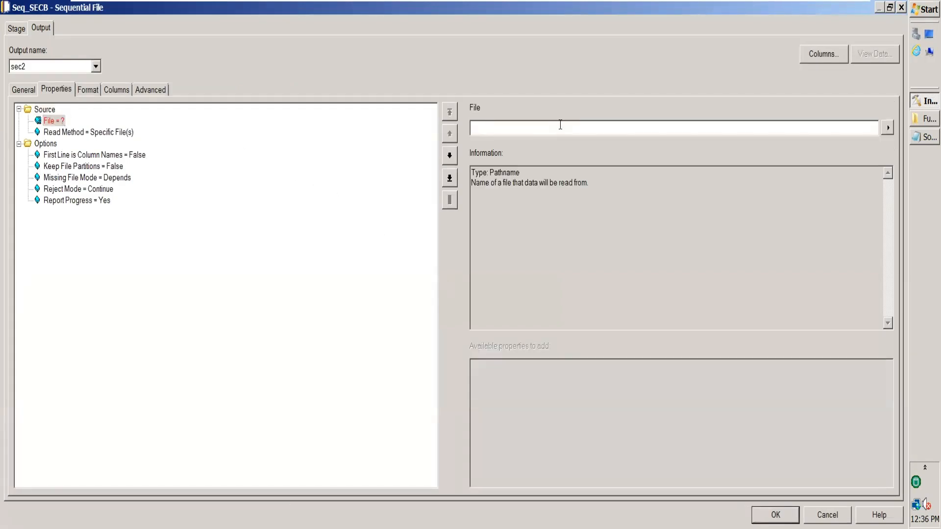
{"action": "left_click", "coordinate": [920, 119]}
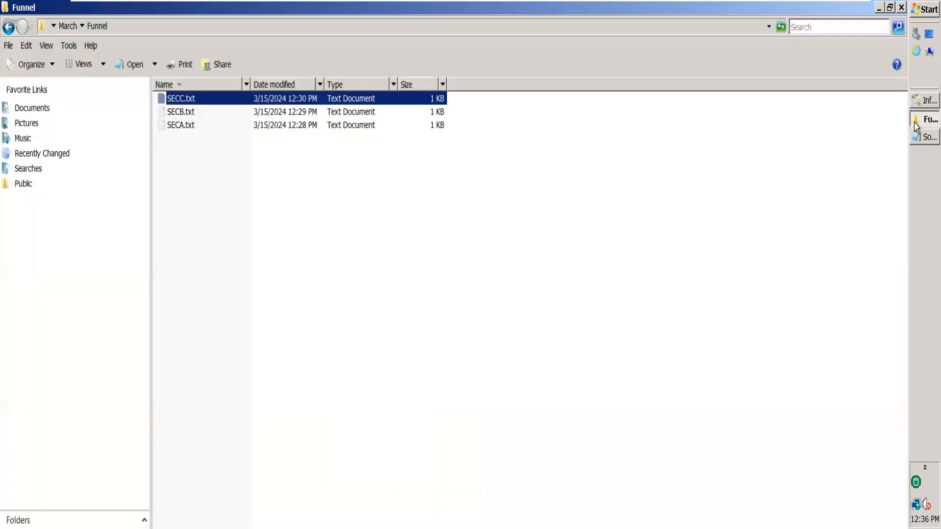
{"action": "left_click", "coordinate": [261, 25]}
{"action": "key", "text": "ctrl+c"}
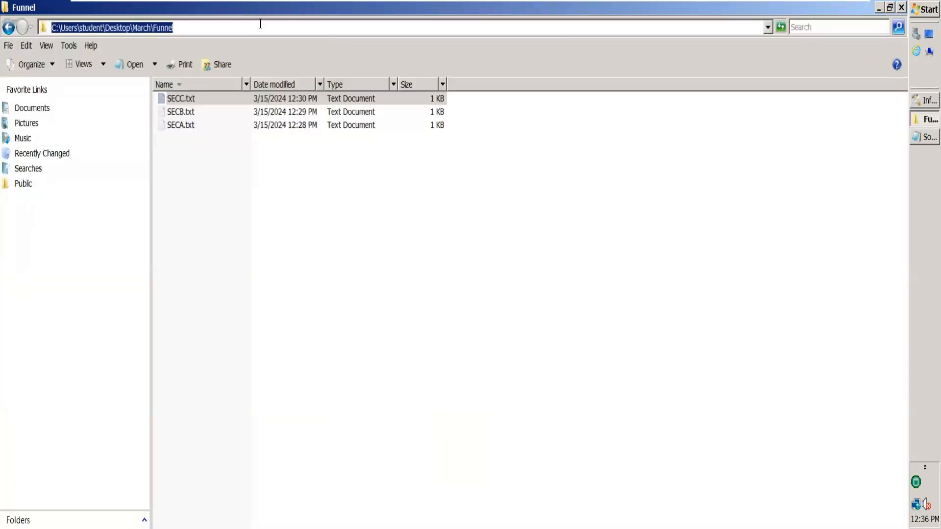
{"action": "left_click", "coordinate": [902, 7]}
{"action": "key", "text": "ctrl+v"}
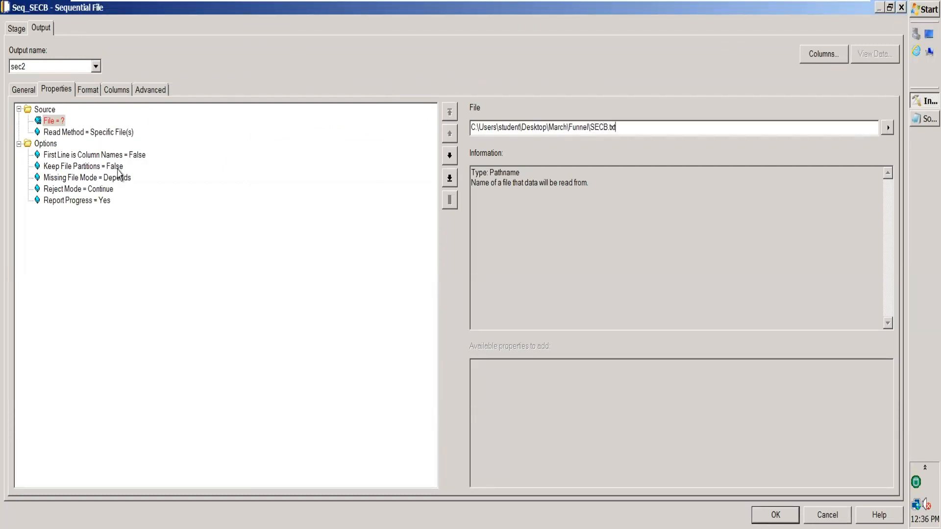
{"action": "left_click", "coordinate": [101, 156]}
Set the Seq_SECB field delimiter to | and its quote option to none.
{"action": "left_click", "coordinate": [90, 93]}
{"action": "left_click", "coordinate": [81, 131]}
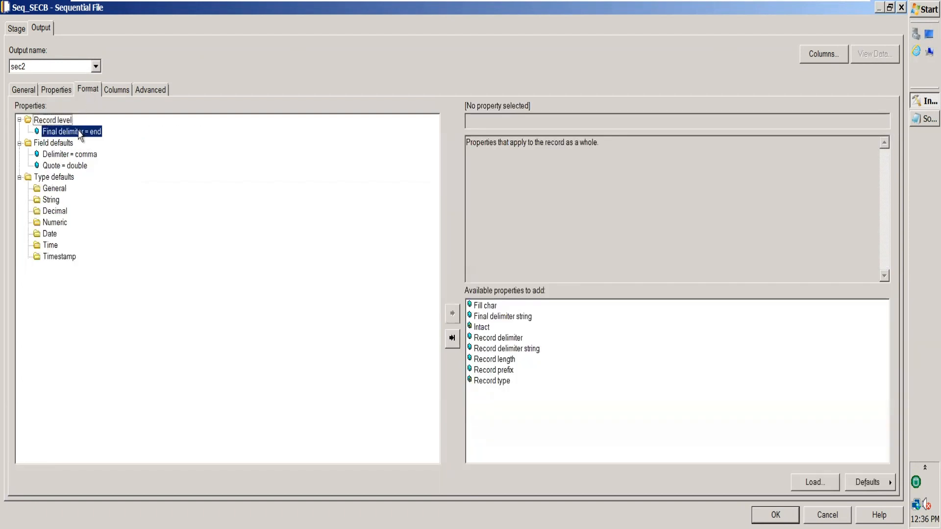
{"action": "left_click", "coordinate": [85, 155]}
{"action": "left_click", "coordinate": [498, 124]}
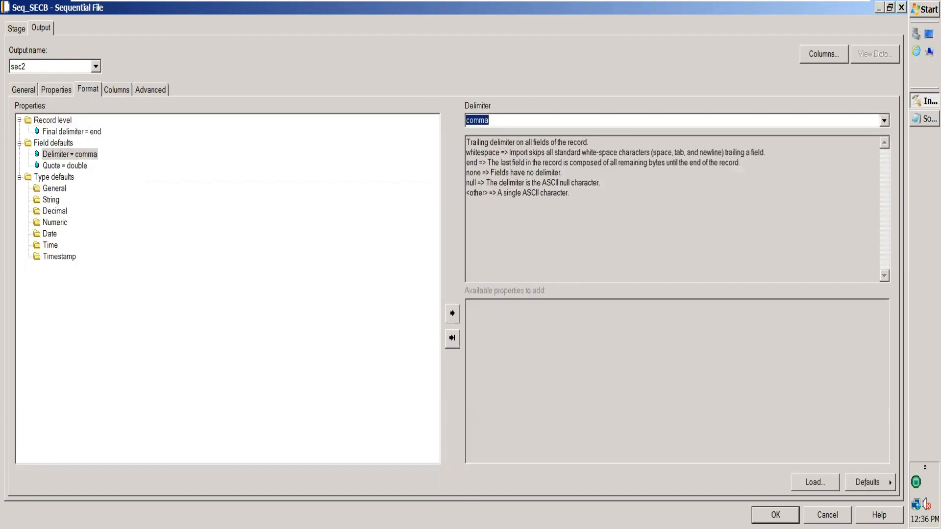
{"action": "type", "text": "|"}
{"action": "left_click", "coordinate": [73, 166]}
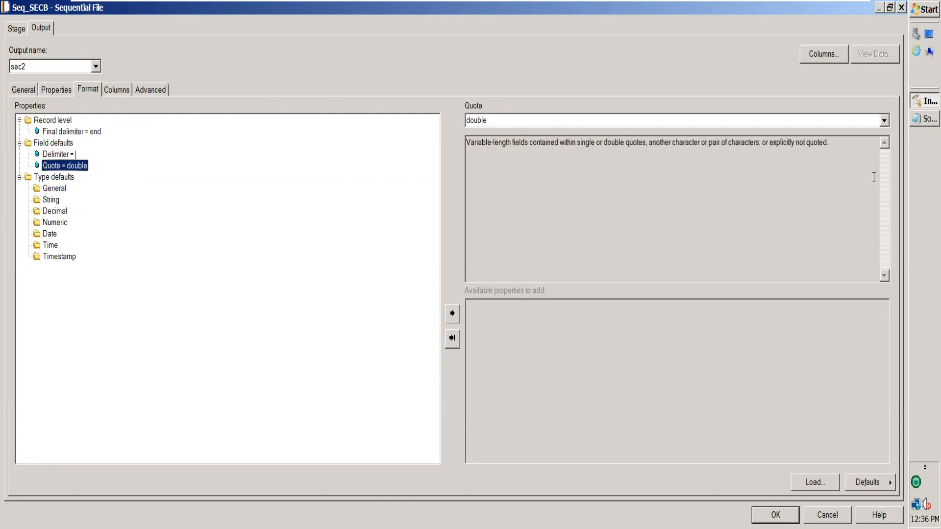
{"action": "left_click", "coordinate": [885, 121]}
{"action": "left_click", "coordinate": [478, 167]}
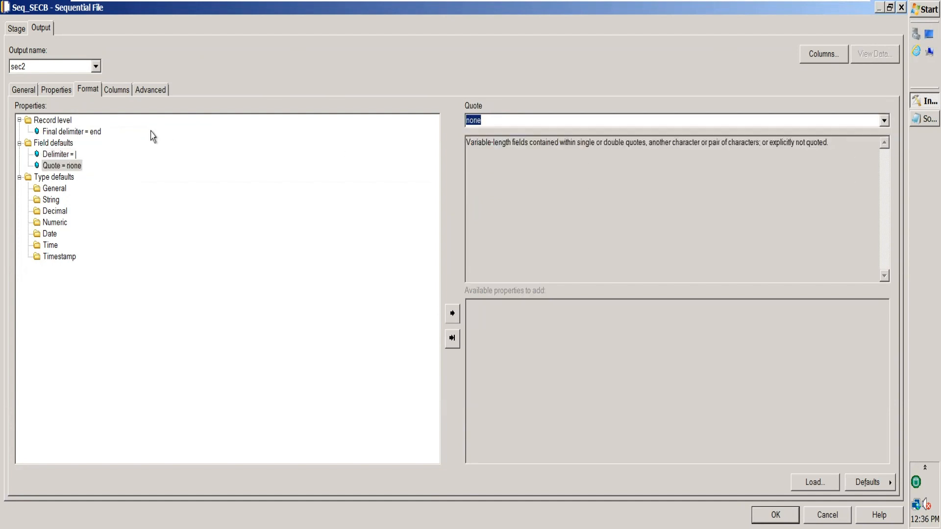
Choose the CLASS1_Metadata table definition from the March folder for loading into the Seq_SECB columns.
{"action": "left_click", "coordinate": [118, 90]}
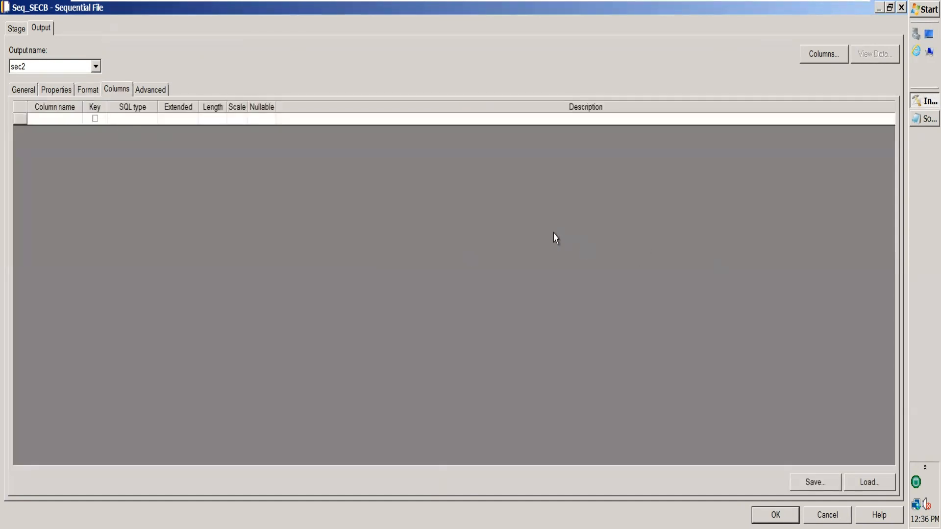
{"action": "left_click", "coordinate": [876, 488]}
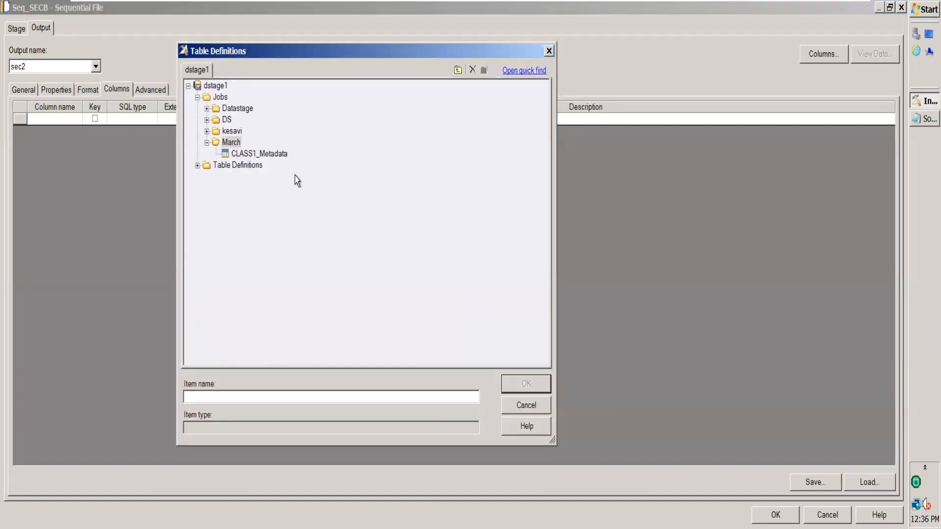
{"action": "double_click", "coordinate": [265, 155]}
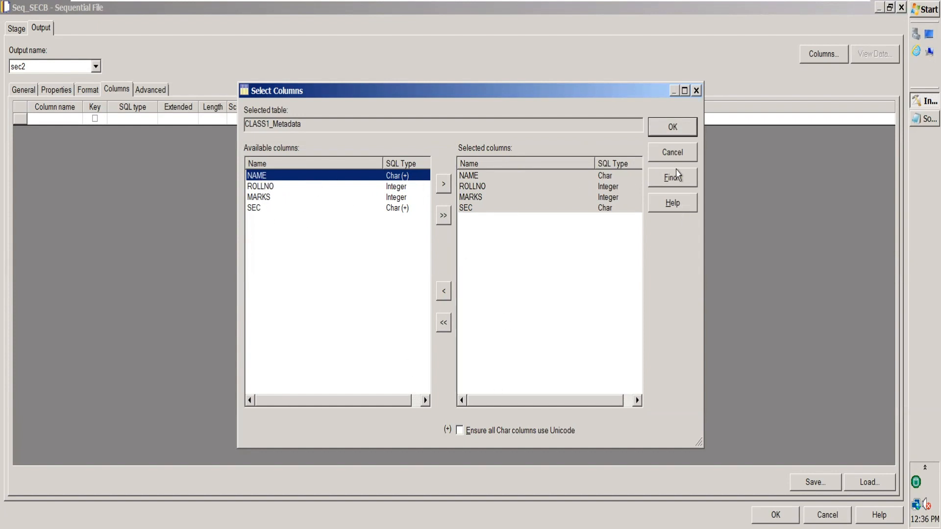
Clear the selected columns, add NAME back individually, and restore the full CLASS1_Metadata column selection.
{"action": "left_click", "coordinate": [443, 323]}
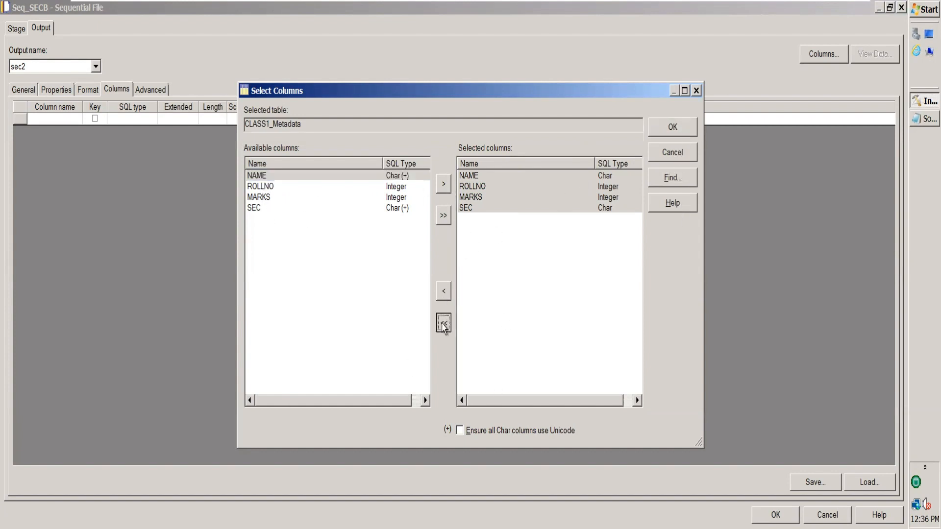
{"action": "left_click", "coordinate": [387, 176]}
{"action": "left_click", "coordinate": [443, 185]}
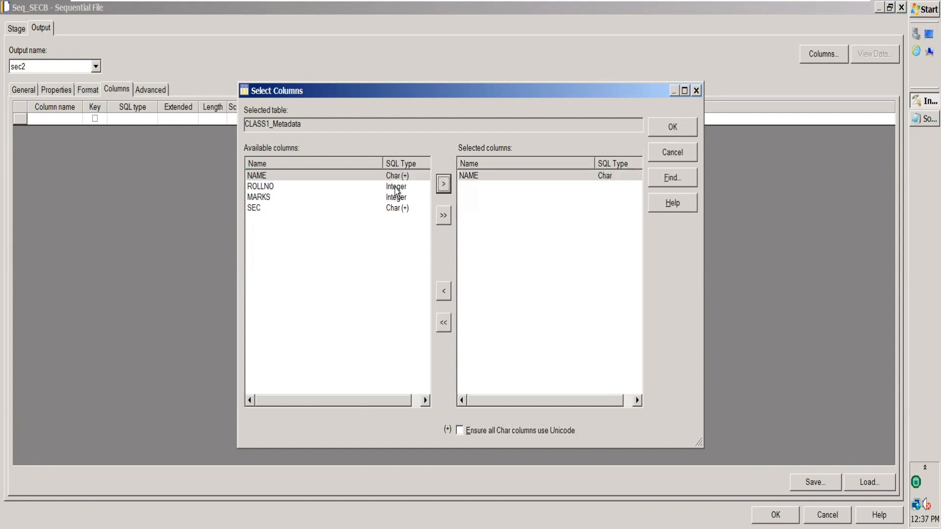
{"action": "left_click", "coordinate": [395, 186]}
{"action": "left_click", "coordinate": [448, 186]}
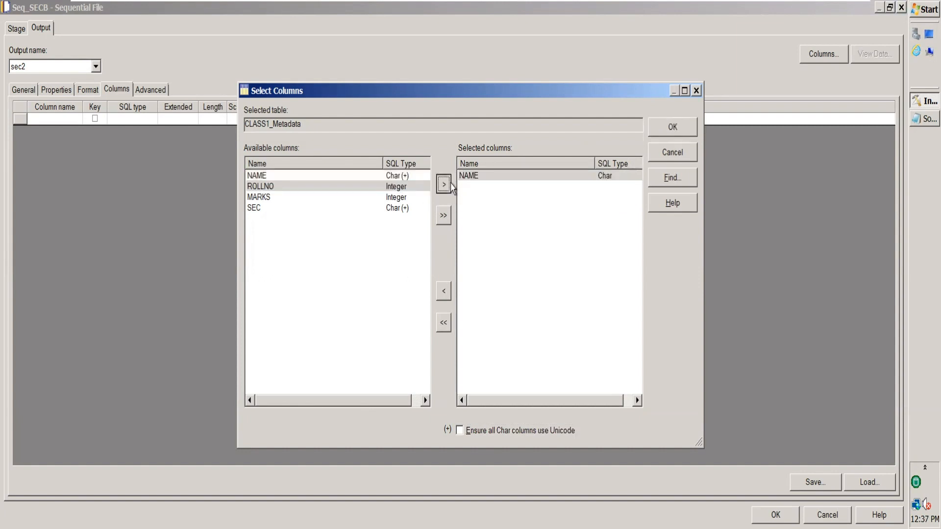
{"action": "left_click", "coordinate": [444, 216]}
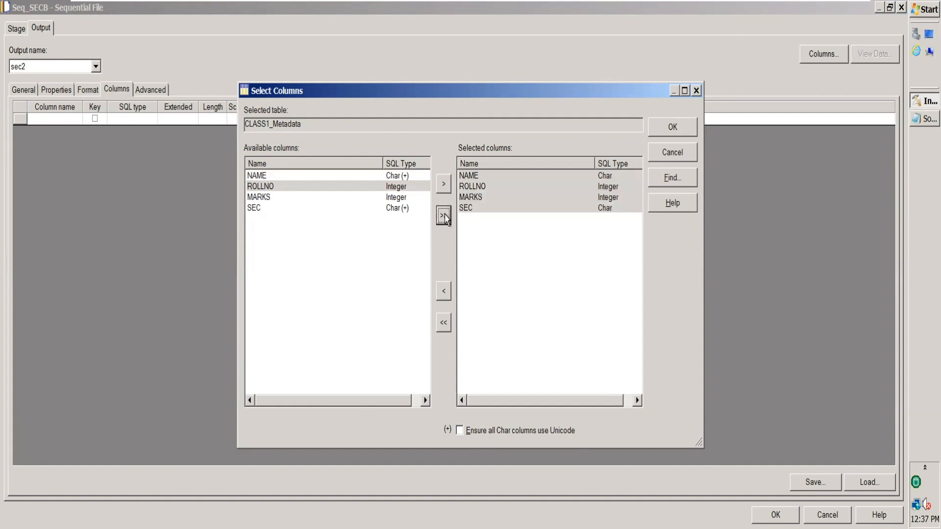
Load NAME, ROLLNO, MARKS and SEC into Seq_SECB and apply the stage settings.
{"action": "left_click", "coordinate": [684, 127]}
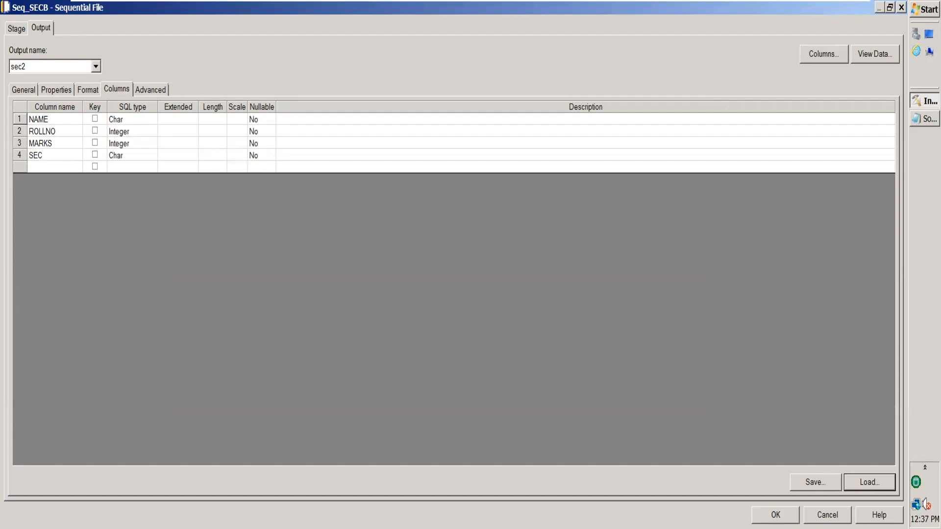
{"action": "left_click", "coordinate": [775, 515]}
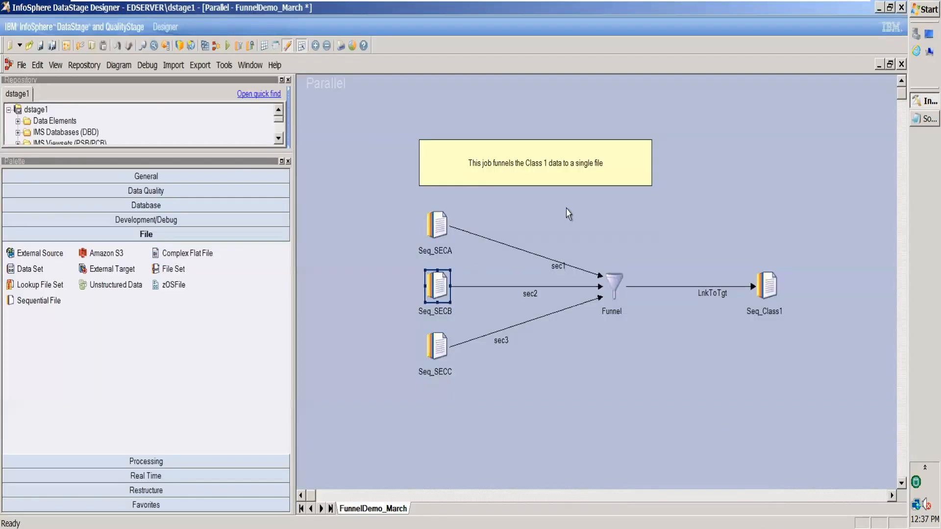
Set the source file of Seq_SECC to C:\Users\student\Desktop\March\Funnel\SECC.txt.
{"action": "double_click", "coordinate": [439, 346]}
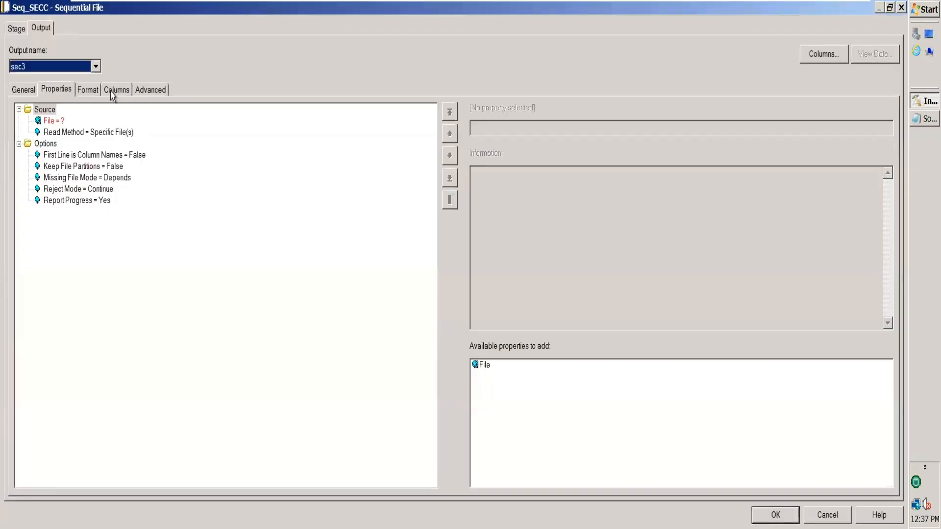
{"action": "left_click", "coordinate": [53, 121]}
{"action": "left_click", "coordinate": [490, 122]}
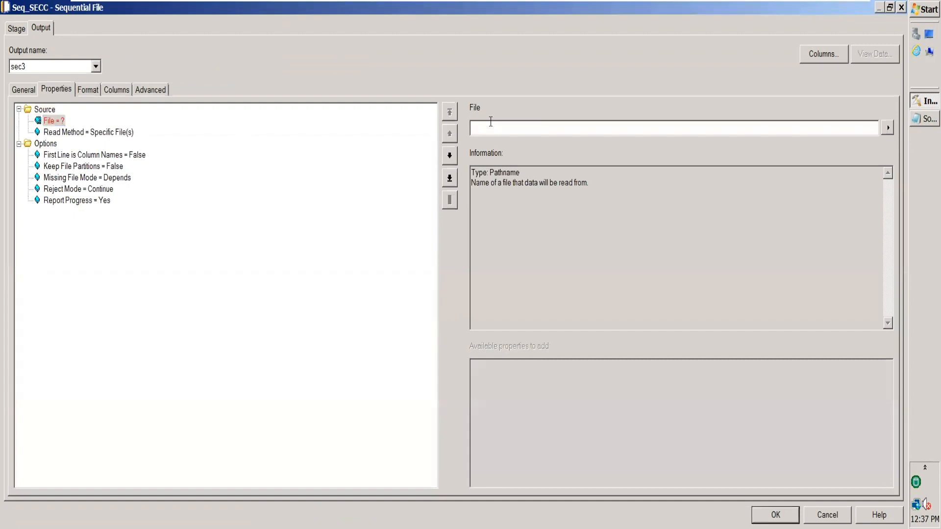
{"action": "key", "text": "ctrl+v"}
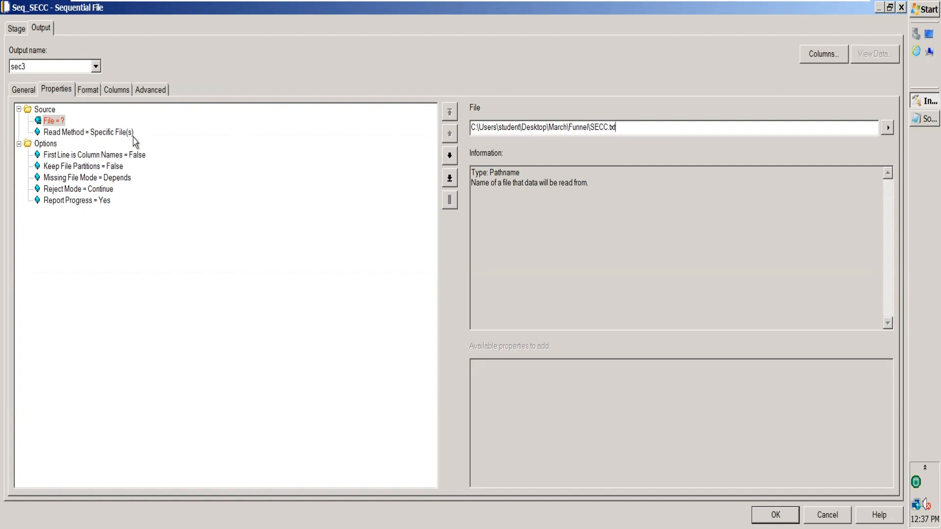
Set the Seq_SECC field delimiter to | and its quote option to none.
{"action": "left_click", "coordinate": [94, 92]}
{"action": "left_click", "coordinate": [82, 157]}
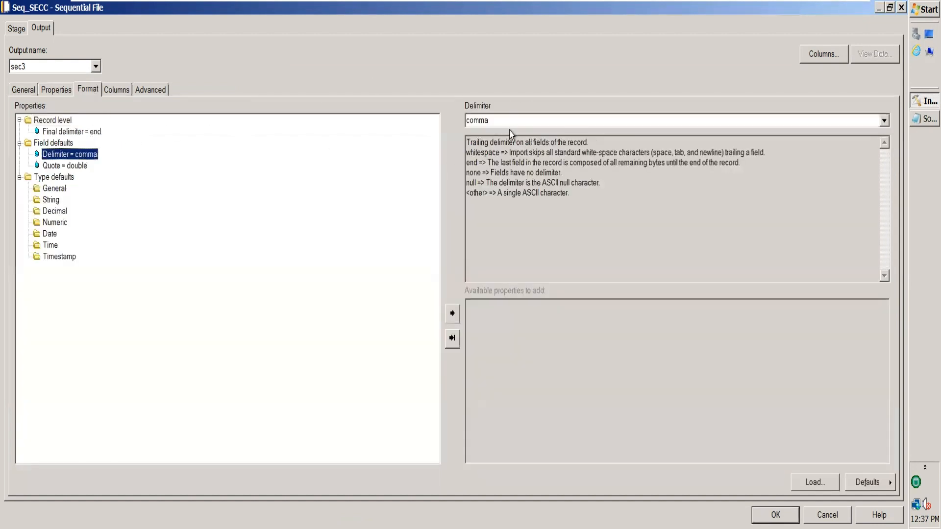
{"action": "double_click", "coordinate": [512, 121]}
{"action": "type", "text": "|"}
{"action": "left_click", "coordinate": [64, 165]}
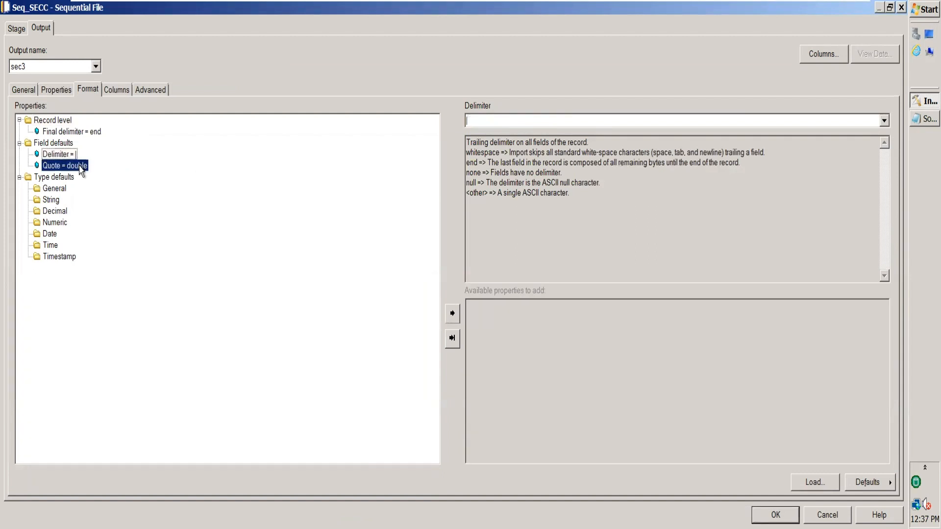
{"action": "left_click", "coordinate": [884, 120]}
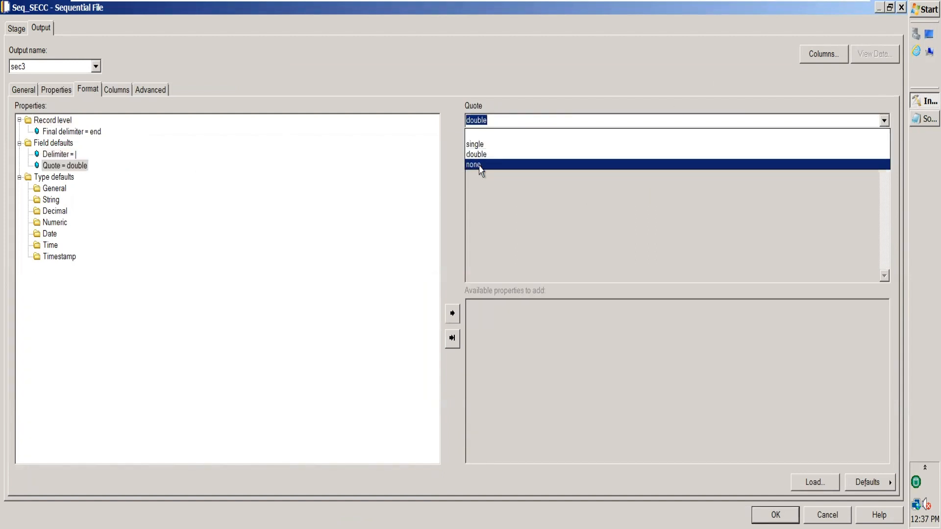
{"action": "left_click", "coordinate": [478, 166]}
Load the NAME, ROLLNO, MARKS and SEC columns from the CLASS1_Metadata table definition into Seq_SECC.
{"action": "left_click", "coordinate": [118, 91]}
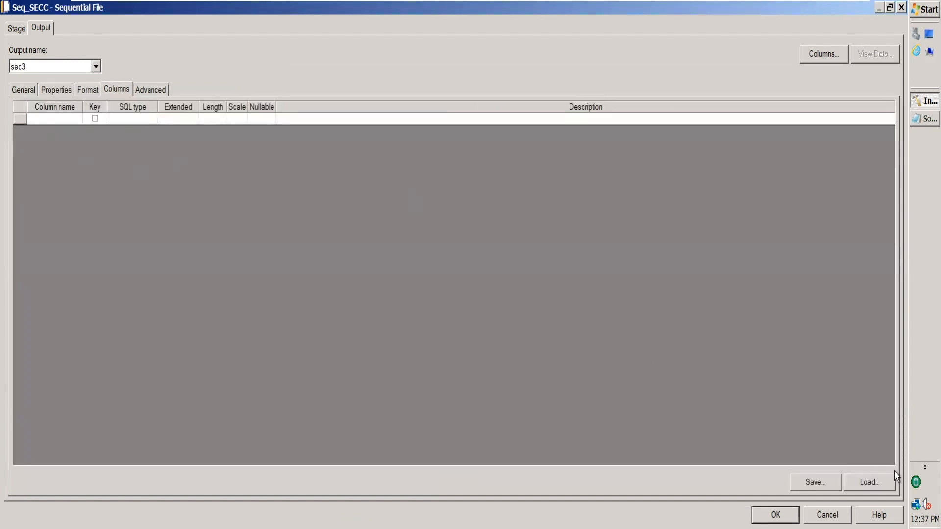
{"action": "left_click", "coordinate": [868, 482]}
{"action": "left_click", "coordinate": [258, 154]}
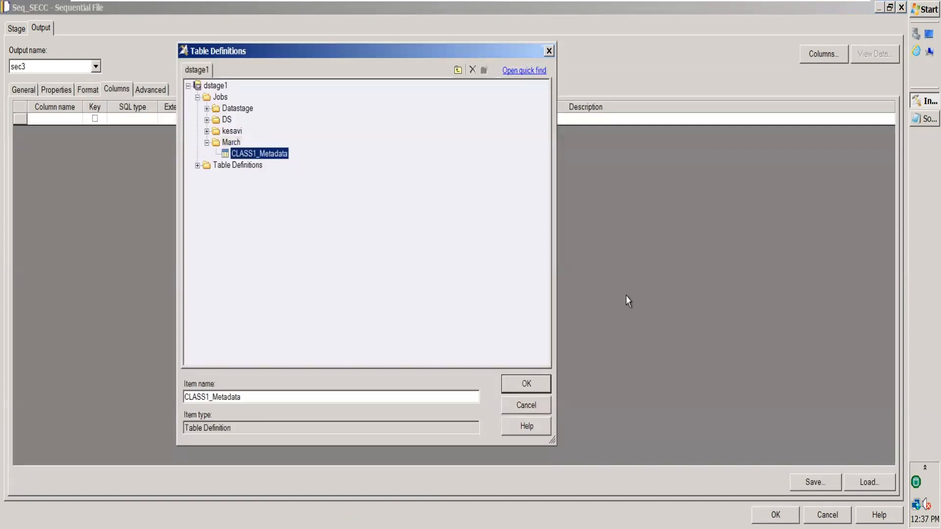
{"action": "left_click", "coordinate": [522, 384]}
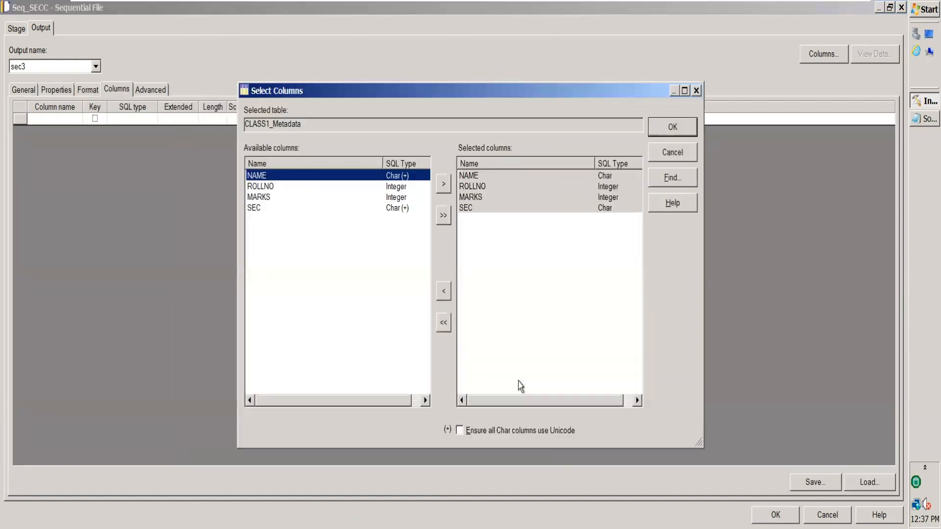
{"action": "left_click", "coordinate": [679, 132]}
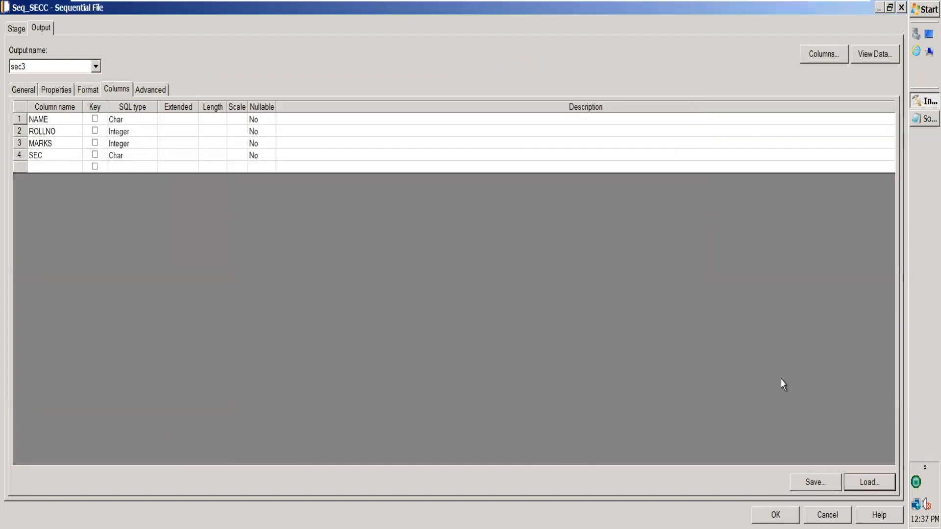
Preview 100 rows of the Seq_SECC data and apply the stage settings.
{"action": "left_click", "coordinate": [880, 55]}
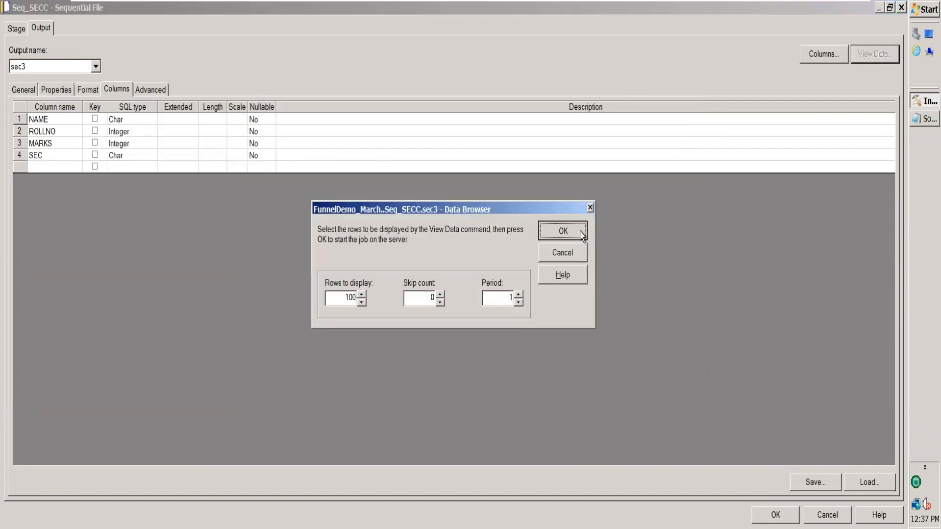
{"action": "left_click", "coordinate": [580, 231]}
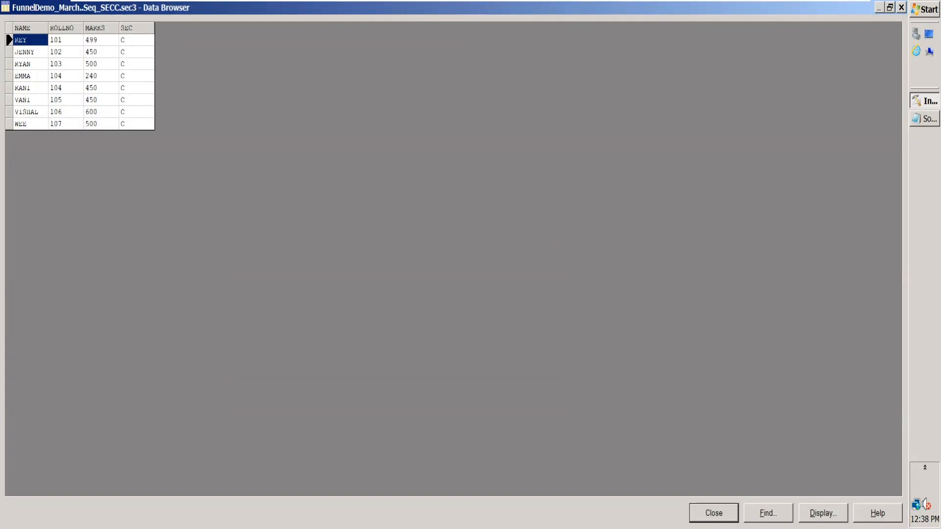
{"action": "key", "text": "Escape"}
{"action": "key", "text": "Return"}
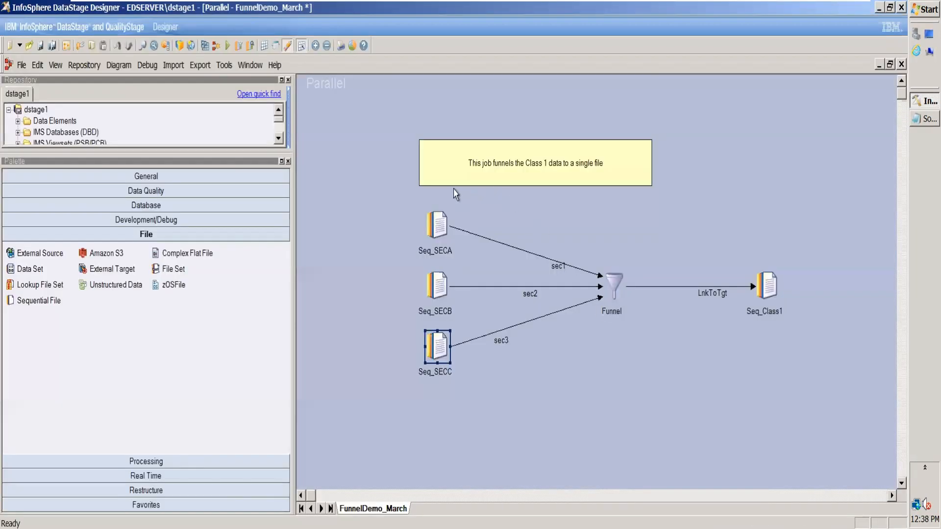
Set the Funnel stage's funnel type to Continuous Funnel.
{"action": "double_click", "coordinate": [615, 292]}
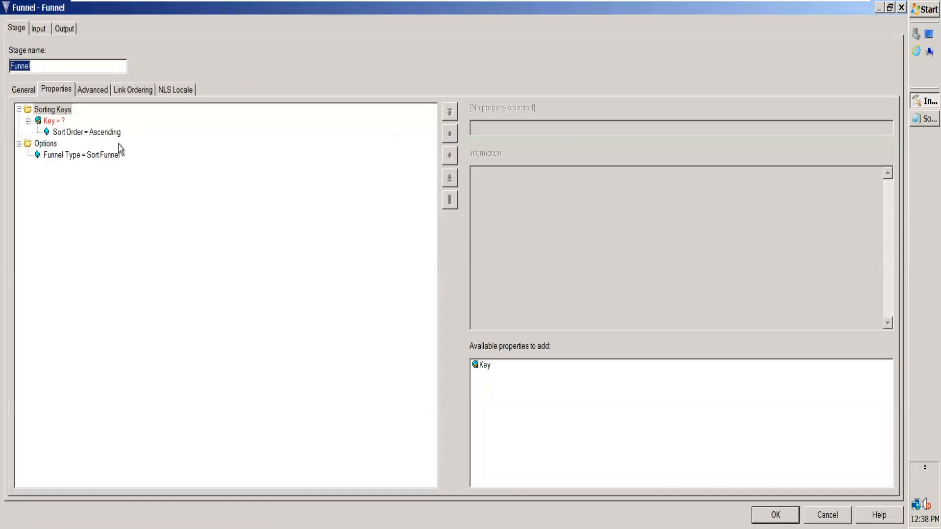
{"action": "left_click", "coordinate": [108, 157]}
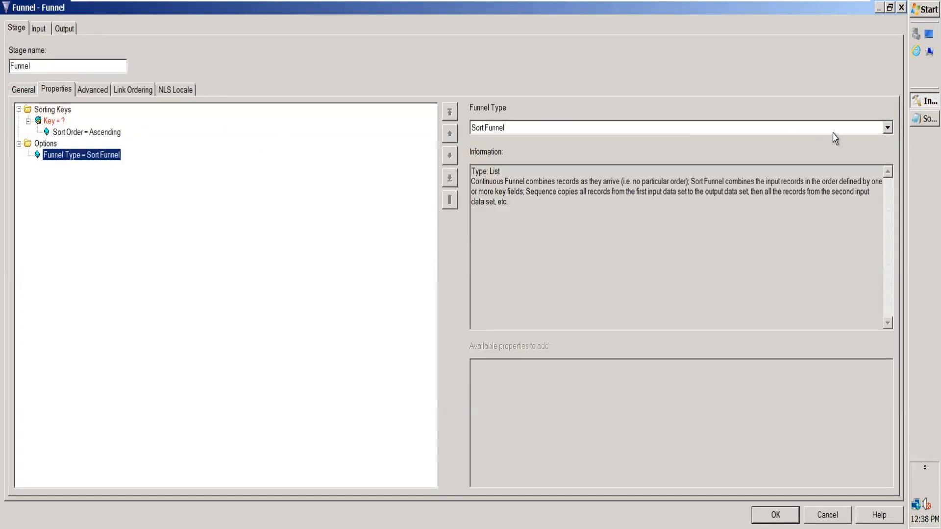
{"action": "left_click", "coordinate": [886, 128]}
{"action": "left_click", "coordinate": [501, 142]}
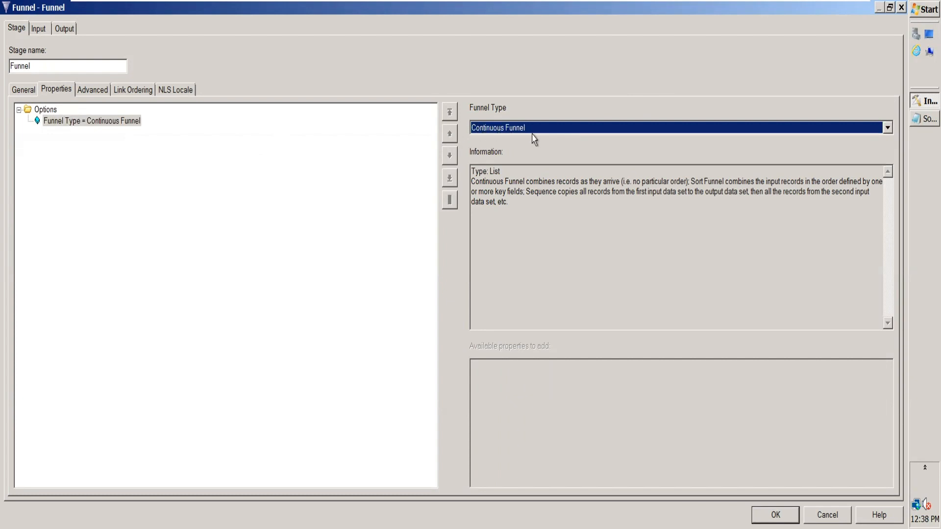
Examine the Funnel stage's output mapping and the columns of its sec1, sec2 and sec3 inputs.
{"action": "left_click", "coordinate": [63, 31]}
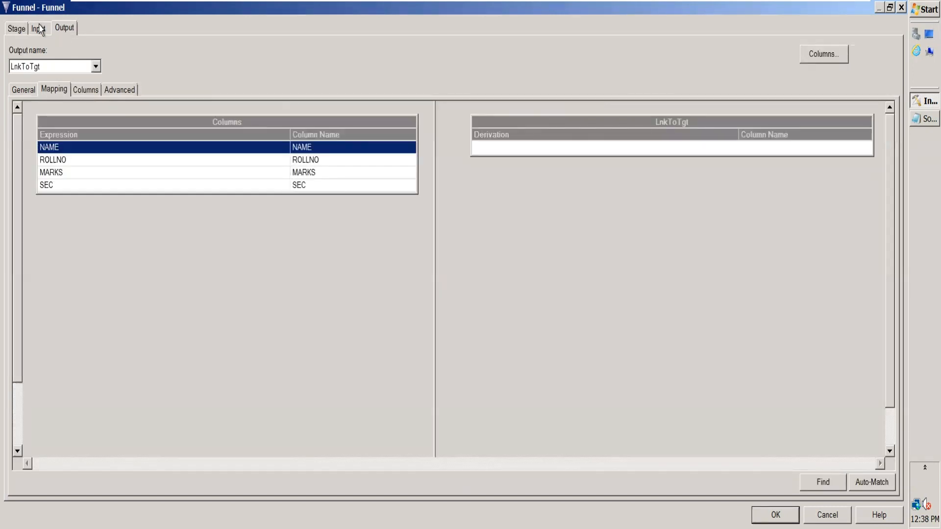
{"action": "left_click", "coordinate": [40, 29]}
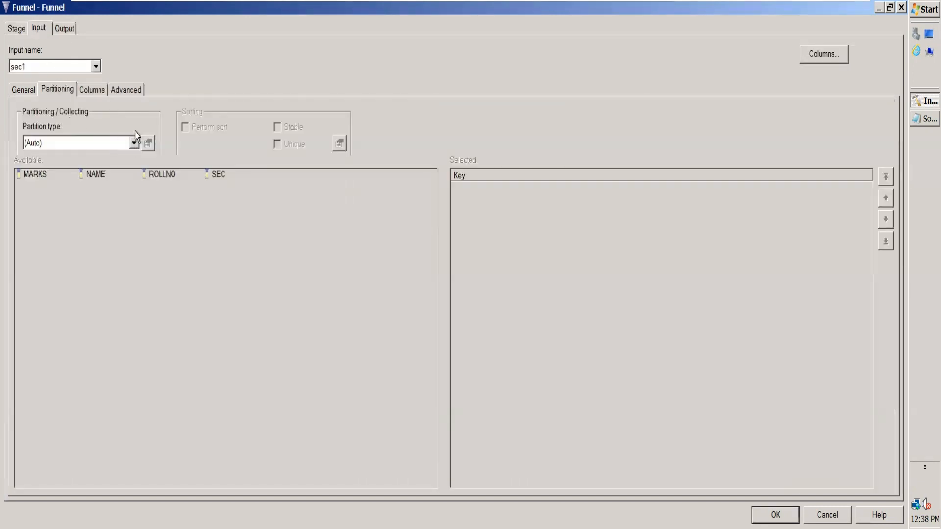
{"action": "left_click", "coordinate": [95, 67]}
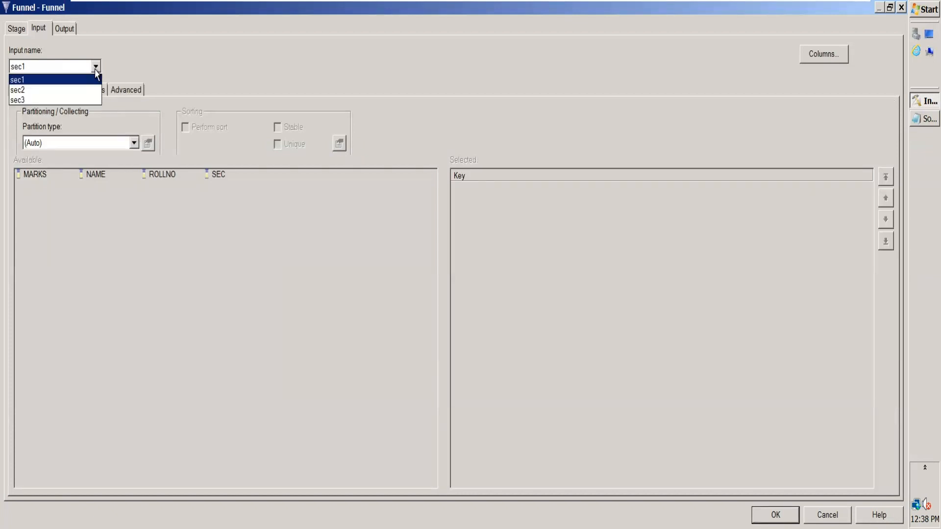
{"action": "left_click", "coordinate": [54, 92]}
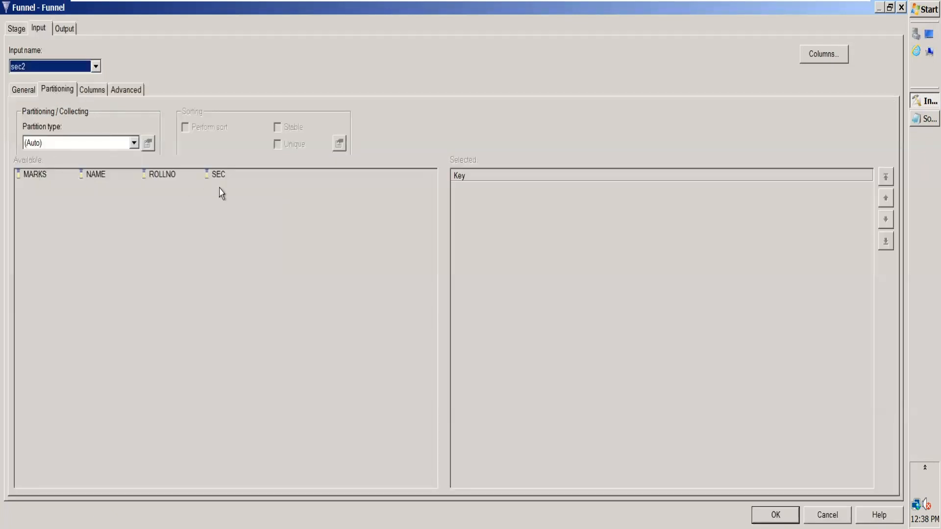
{"action": "left_click", "coordinate": [99, 70]}
{"action": "left_click", "coordinate": [73, 100]}
Map all input columns of the Funnel stage to the LnkToTgt output and apply the stage settings.
{"action": "left_click", "coordinate": [72, 33]}
{"action": "left_click_drag", "start_coordinate": [162, 118], "coordinate": [510, 142]}
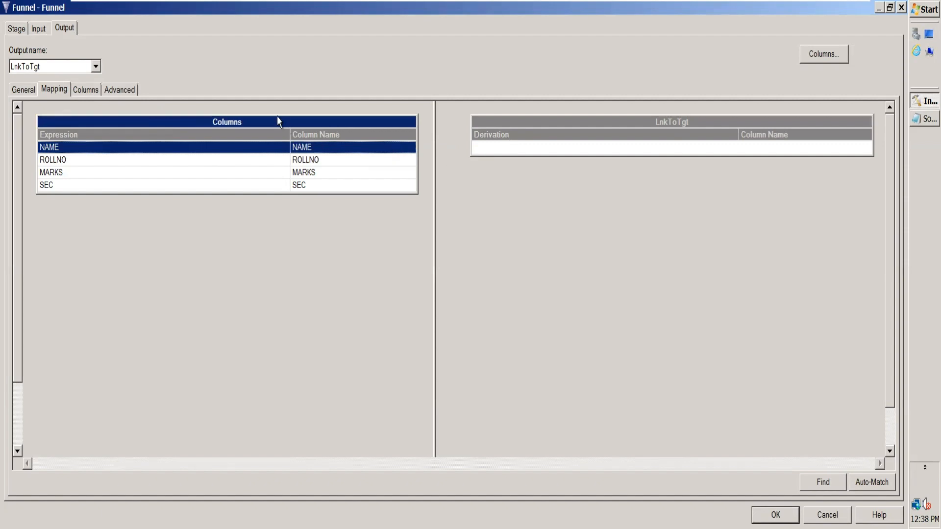
{"action": "left_click_drag", "start_coordinate": [282, 124], "coordinate": [547, 150]}
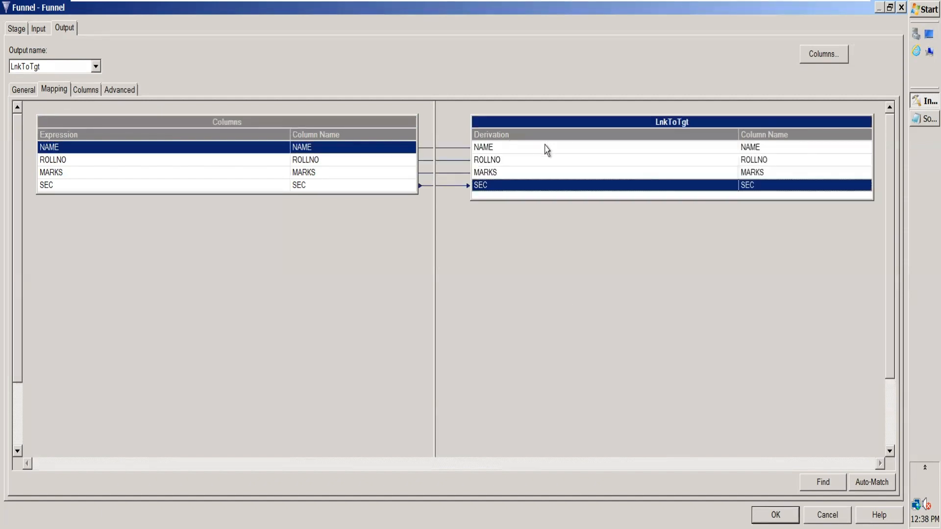
{"action": "left_click", "coordinate": [775, 514]}
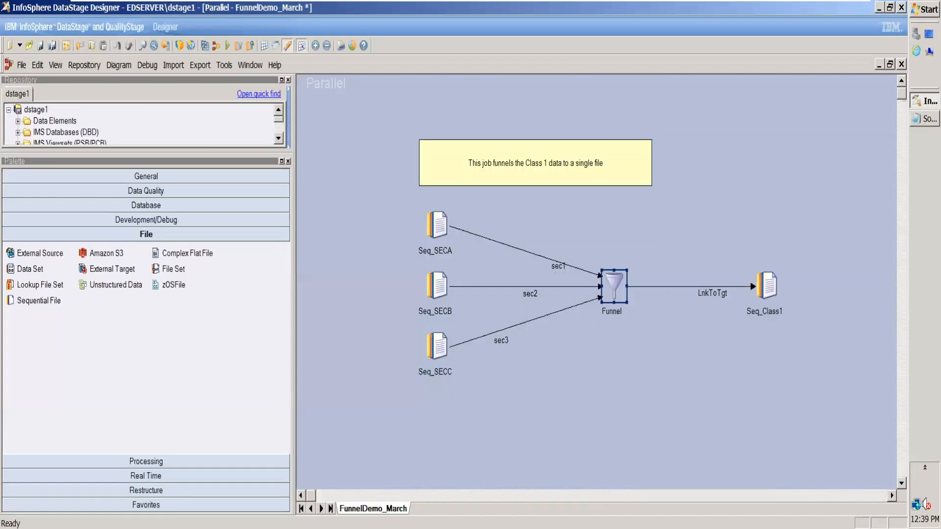
Rename the SEC column of Seq_SECB to SECA and apply the stage settings.
{"action": "double_click", "coordinate": [438, 287]}
{"action": "left_click", "coordinate": [116, 89]}
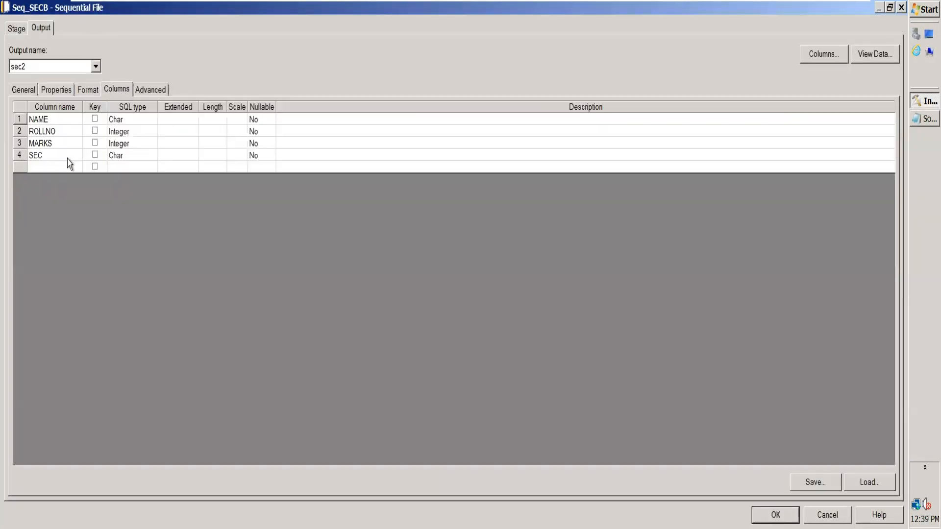
{"action": "left_click", "coordinate": [66, 156]}
{"action": "left_click", "coordinate": [66, 155]}
{"action": "left_click", "coordinate": [775, 515]}
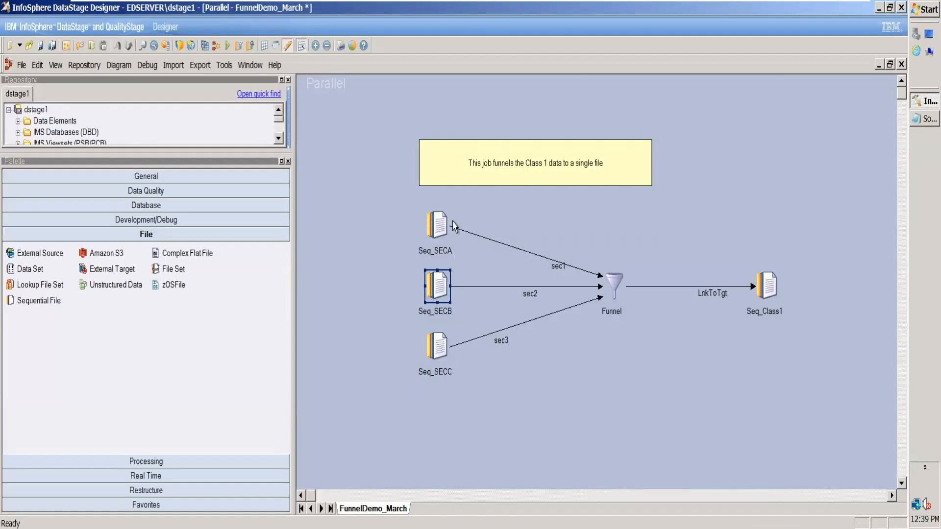
Examine how the mismatched column name affects the Funnel stage's LnkToTgt mapping, and close the stage without applying changes.
{"action": "left_click", "coordinate": [610, 282]}
{"action": "double_click", "coordinate": [610, 283]}
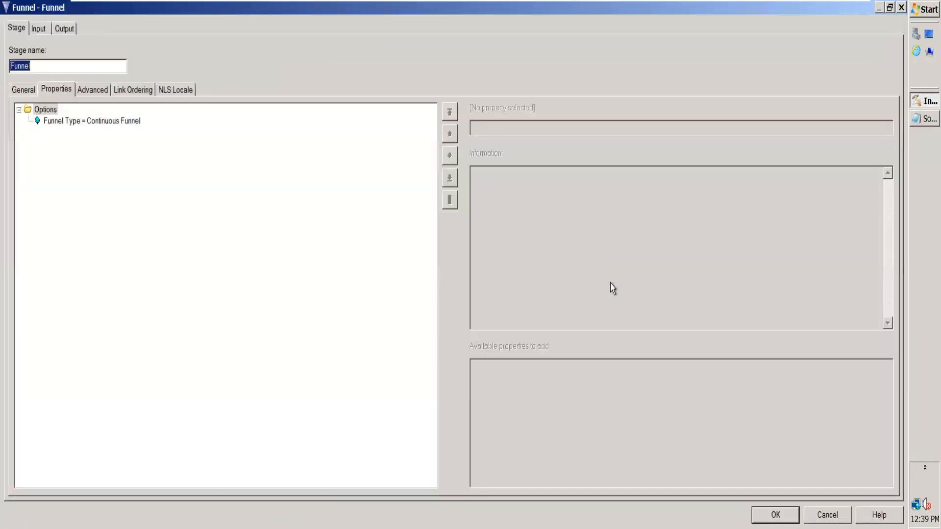
{"action": "left_click", "coordinate": [67, 28]}
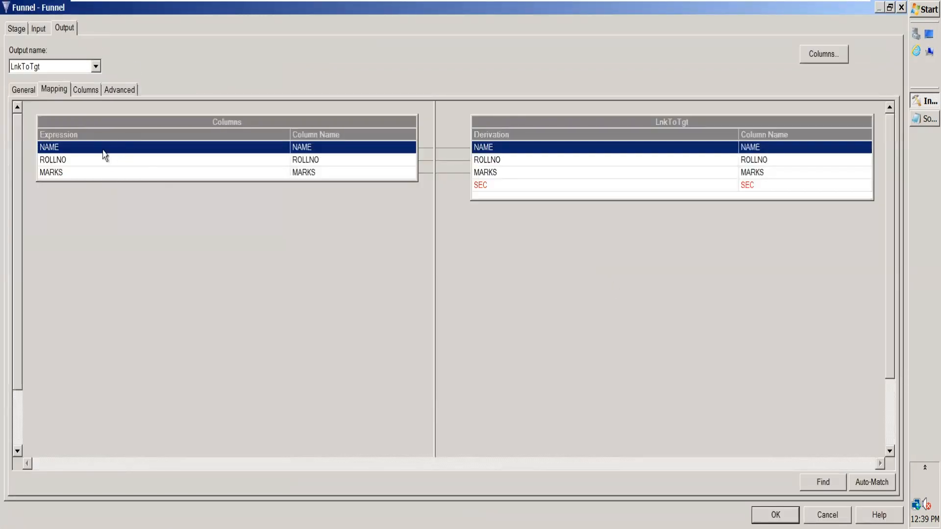
{"action": "left_click", "coordinate": [98, 163]}
{"action": "left_click", "coordinate": [99, 173]}
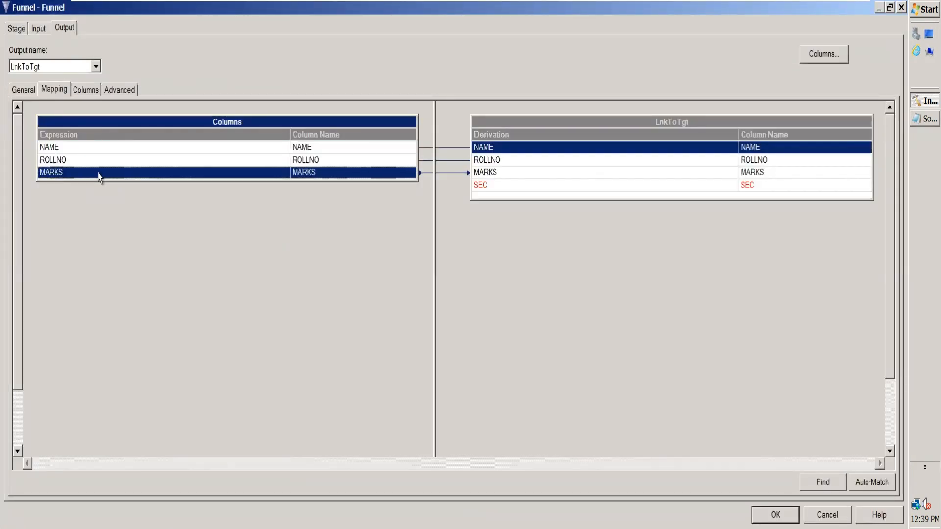
{"action": "left_click", "coordinate": [136, 152]}
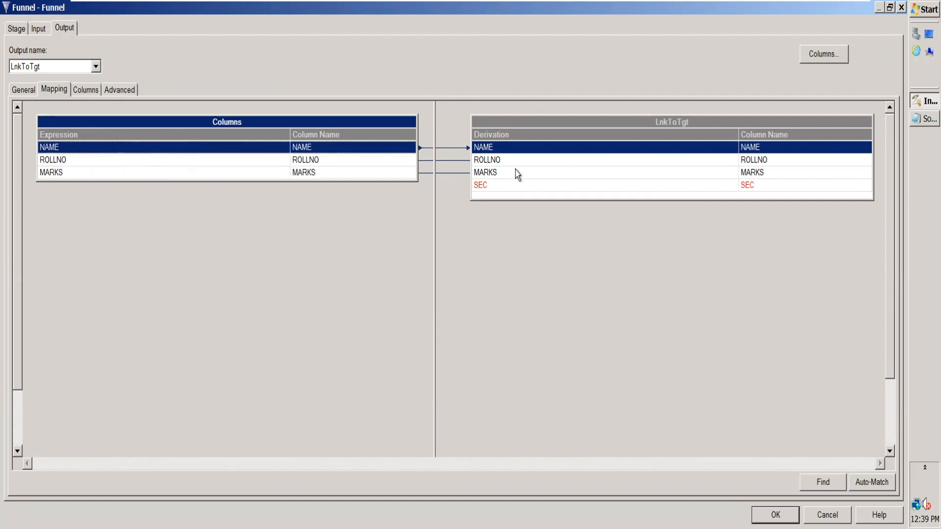
{"action": "left_click", "coordinate": [523, 186]}
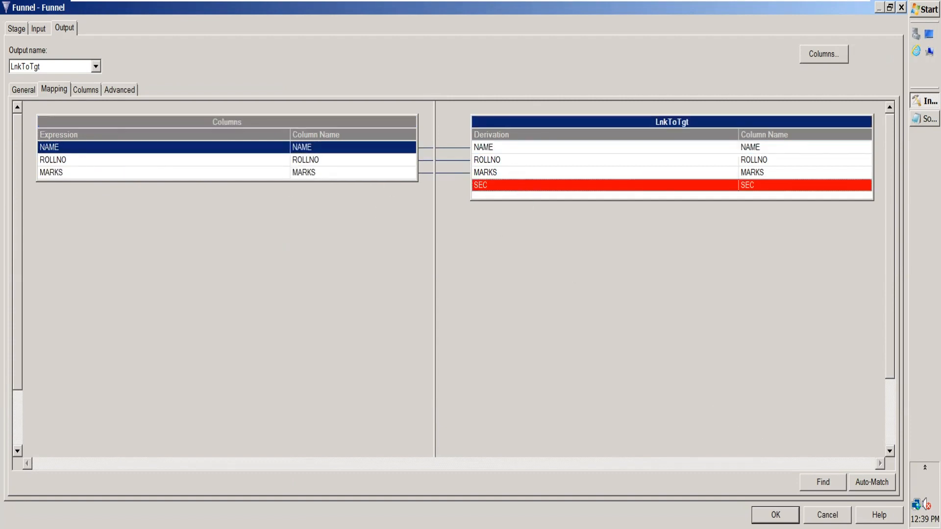
{"action": "left_click", "coordinate": [827, 515]}
Rename the fourth column of Seq_SECB back to SEC and apply the stage settings.
{"action": "double_click", "coordinate": [445, 291]}
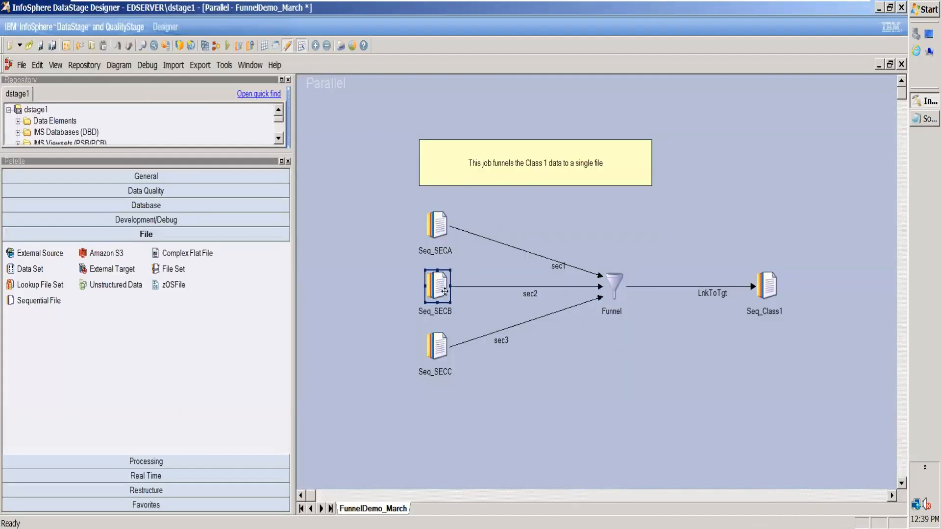
{"action": "left_click", "coordinate": [91, 92]}
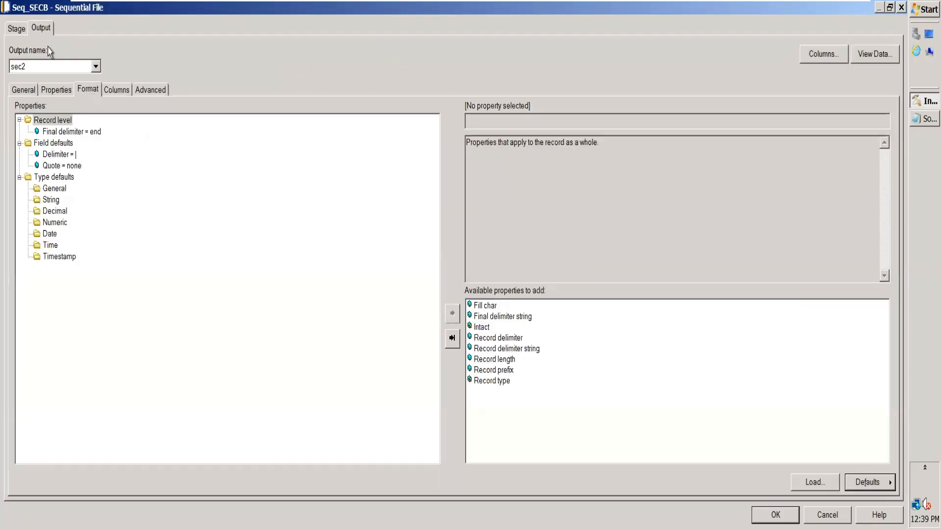
{"action": "left_click", "coordinate": [113, 92]}
{"action": "double_click", "coordinate": [54, 155]}
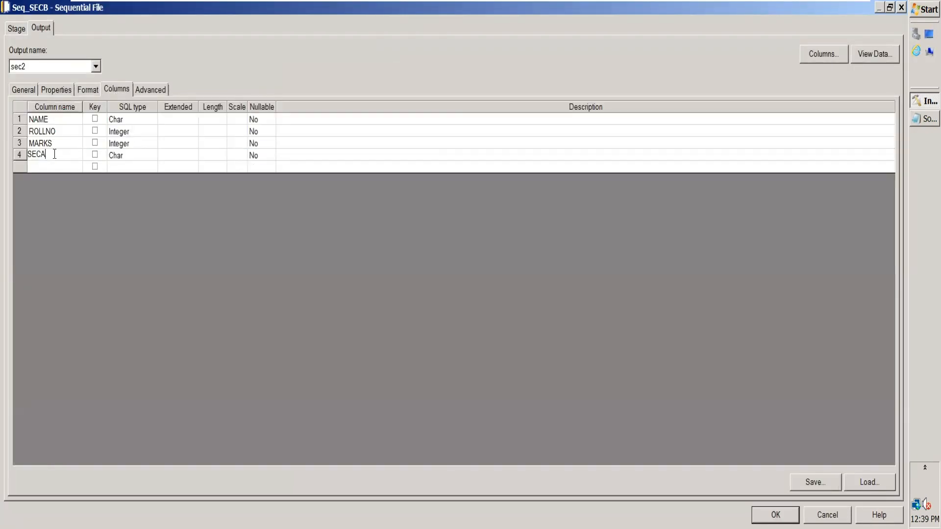
{"action": "key", "text": "Return"}
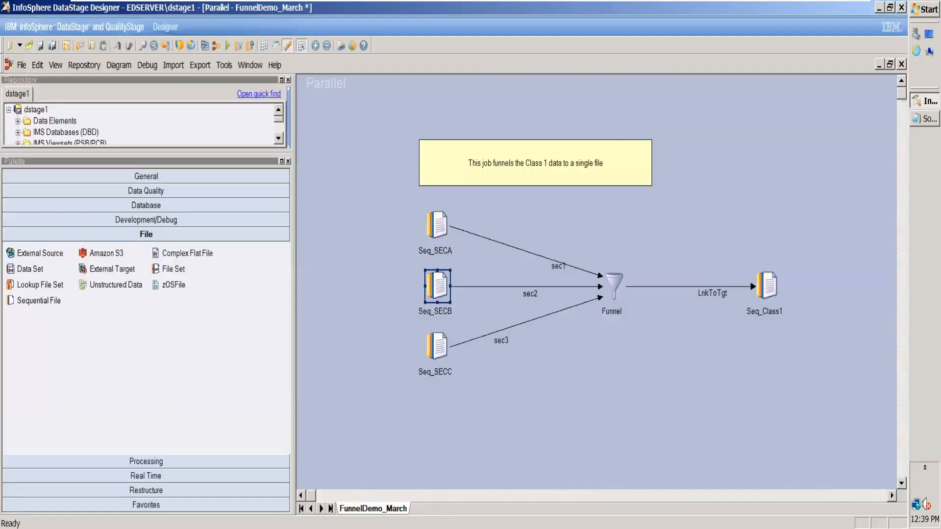
Check the Funnel stage's LnkToTgt column mapping, including the SEC link, and close the stage settings.
{"action": "double_click", "coordinate": [614, 286]}
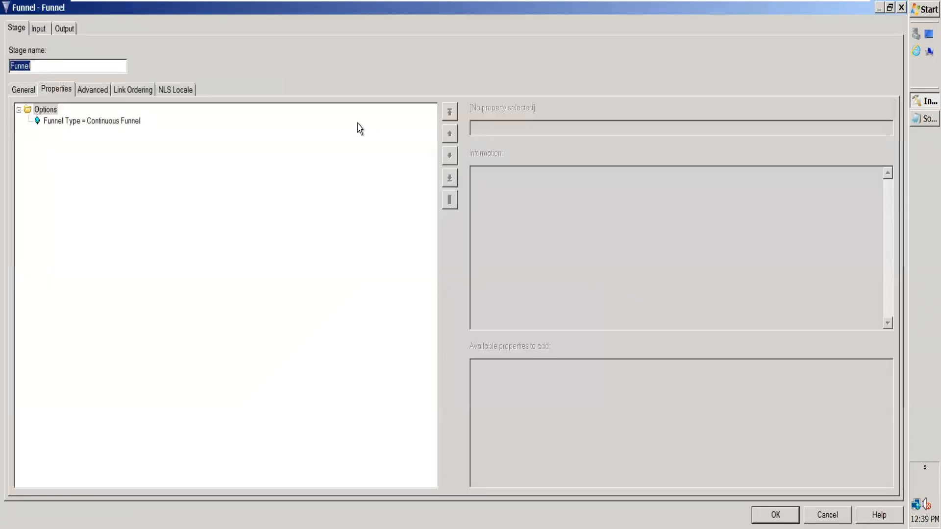
{"action": "left_click", "coordinate": [65, 30]}
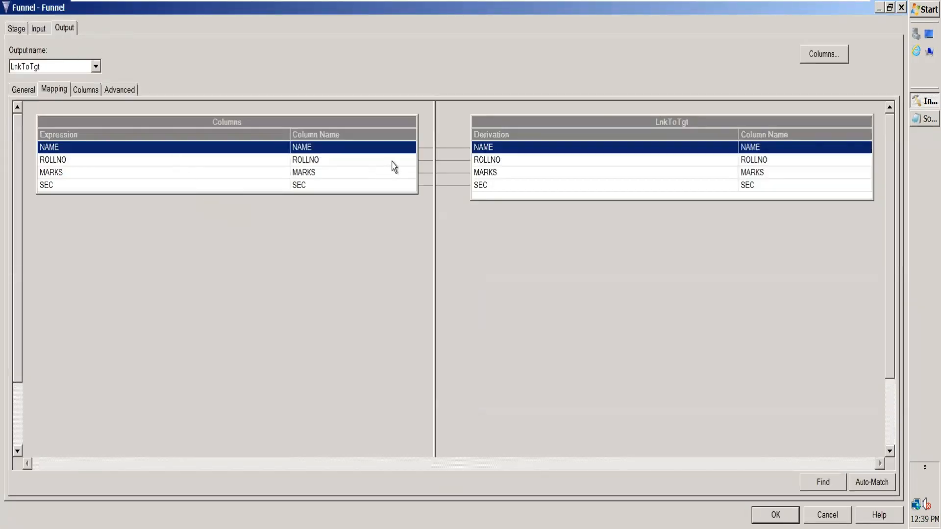
{"action": "left_click", "coordinate": [284, 174]}
{"action": "left_click_drag", "start_coordinate": [331, 191], "coordinate": [517, 188]}
{"action": "left_click", "coordinate": [376, 321]}
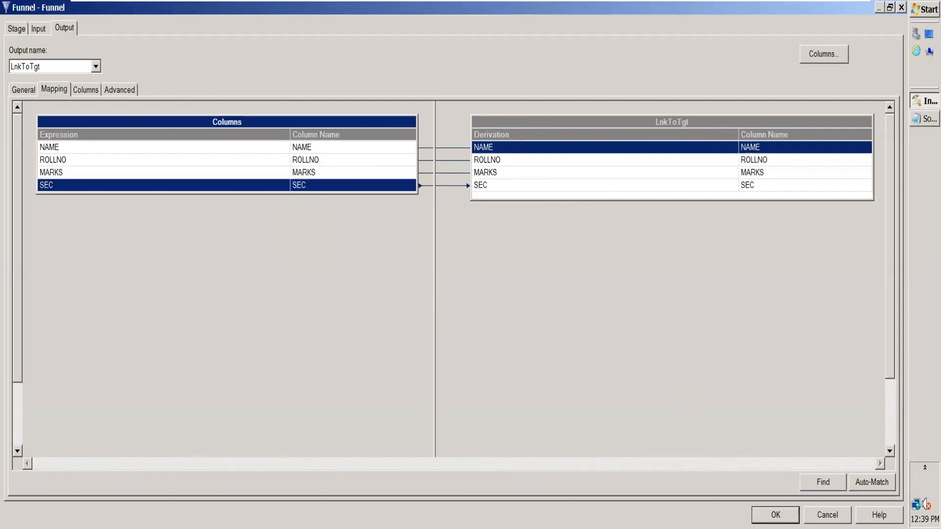
{"action": "left_click", "coordinate": [775, 516]}
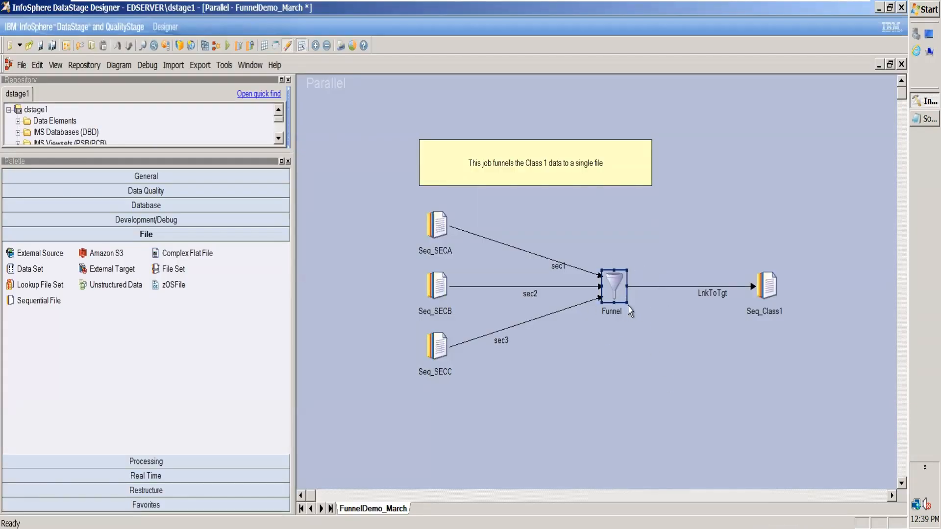
Set the target file of Seq_Class1 to C:\Users\student\Desktop\March\Funnel\Class1.txt.
{"action": "double_click", "coordinate": [768, 286]}
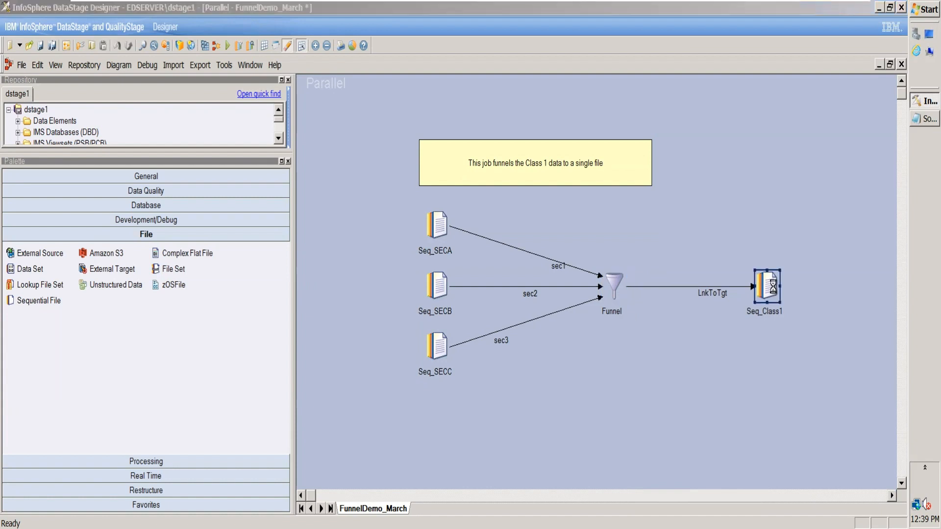
{"action": "left_click", "coordinate": [50, 123]}
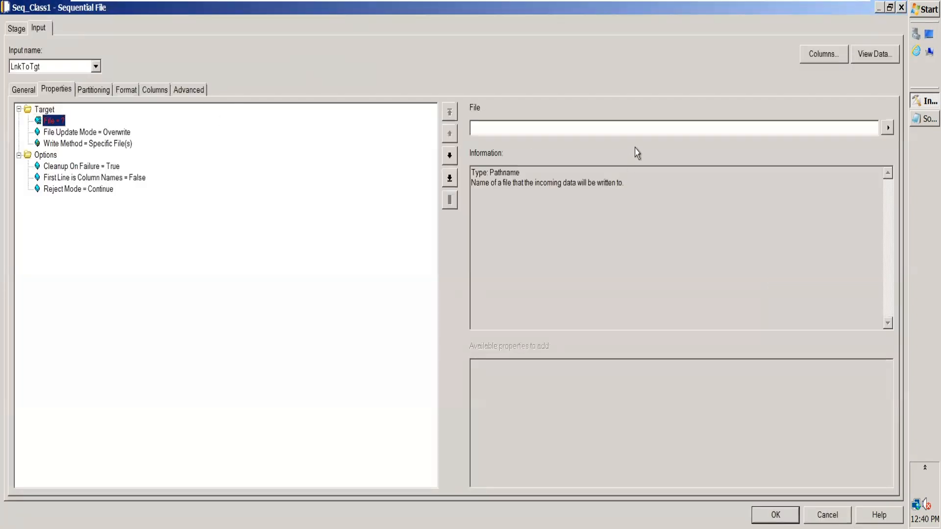
{"action": "left_click", "coordinate": [661, 128]}
{"action": "type", "text": "C:\\Users\\student\\Desktop\\March\\Funnel"}
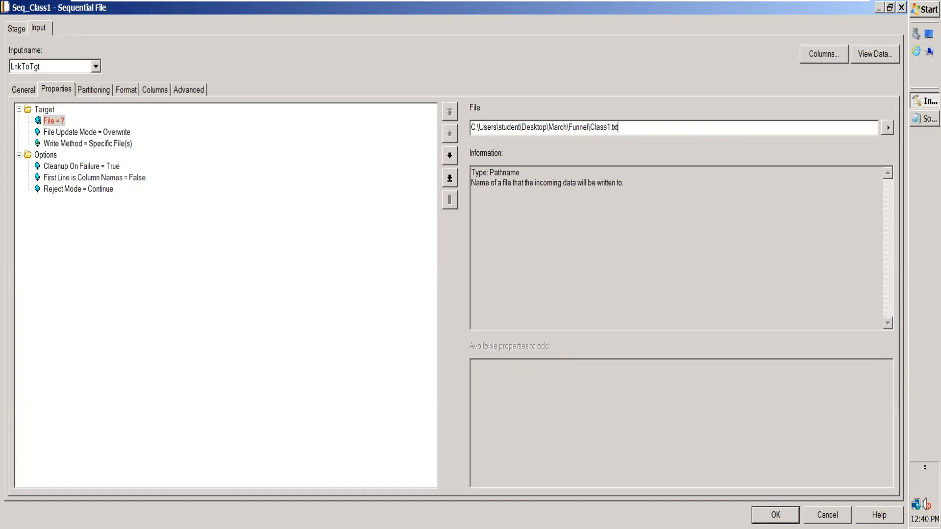
Set the Seq_Class1 output format to delimiter | and quote none, and apply the stage settings.
{"action": "left_click", "coordinate": [116, 132]}
{"action": "left_click", "coordinate": [126, 89]}
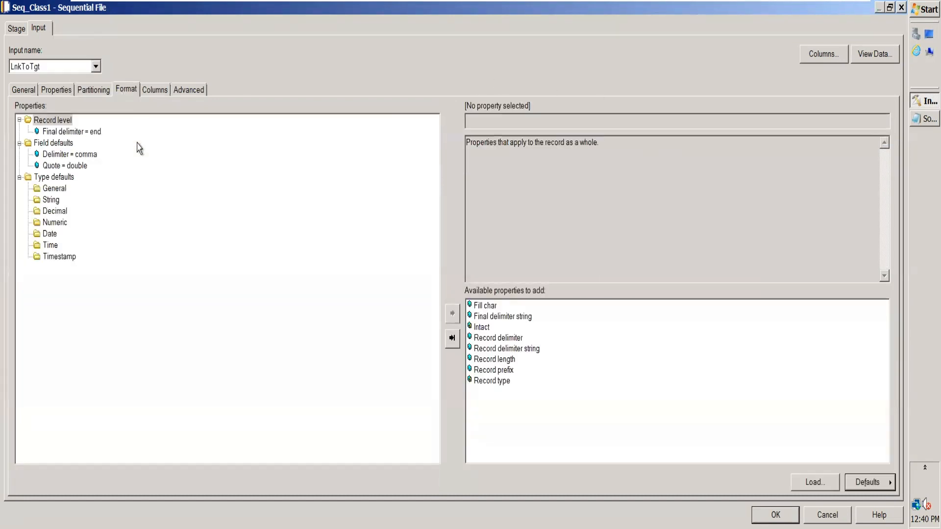
{"action": "left_click", "coordinate": [80, 155]}
{"action": "key", "text": "Tab"}
{"action": "type", "text": "|"}
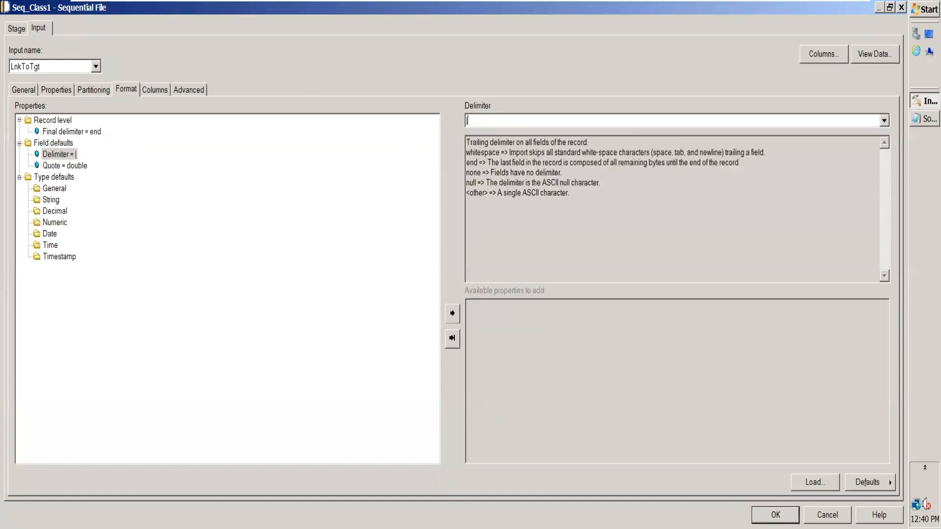
{"action": "left_click", "coordinate": [71, 166]}
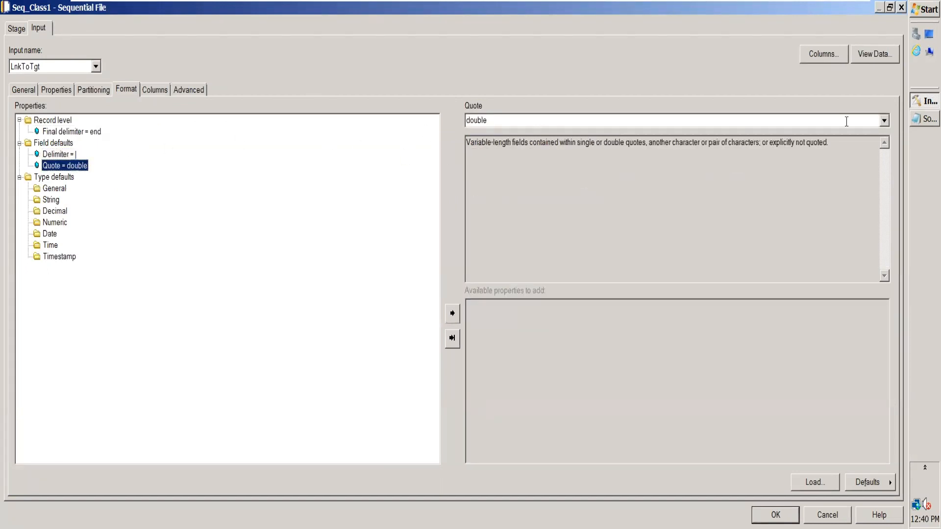
{"action": "left_click", "coordinate": [884, 121]}
{"action": "left_click", "coordinate": [564, 166]}
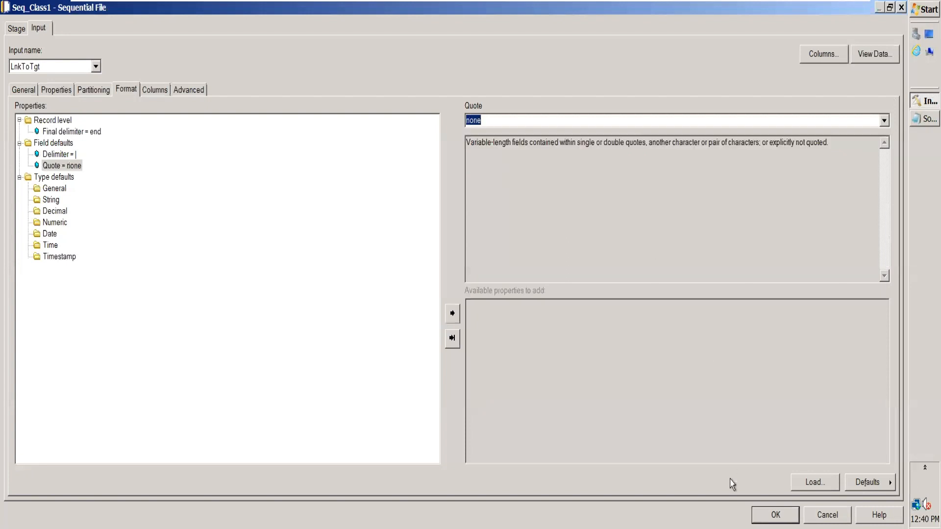
{"action": "key", "text": "Return"}
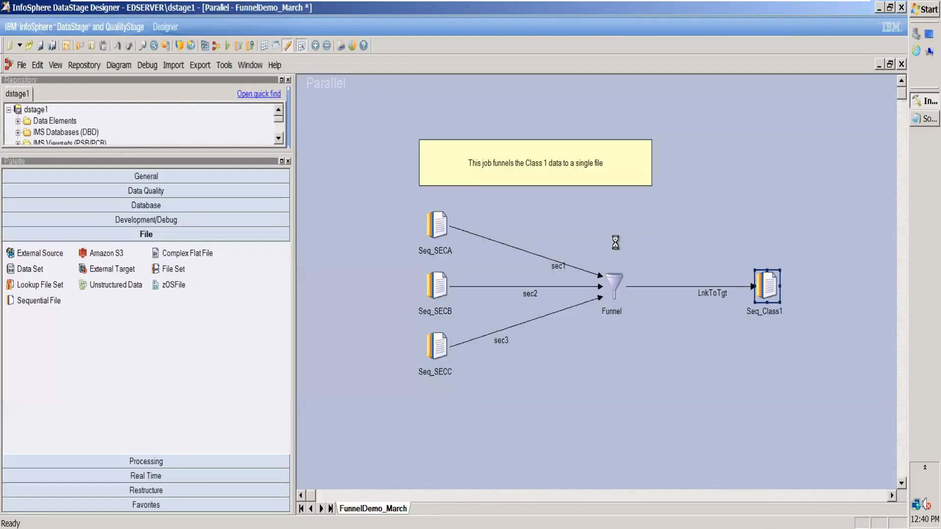
Compile the FunnelDemo_March job and run it with no limit on warnings.
{"action": "left_click", "coordinate": [217, 45]}
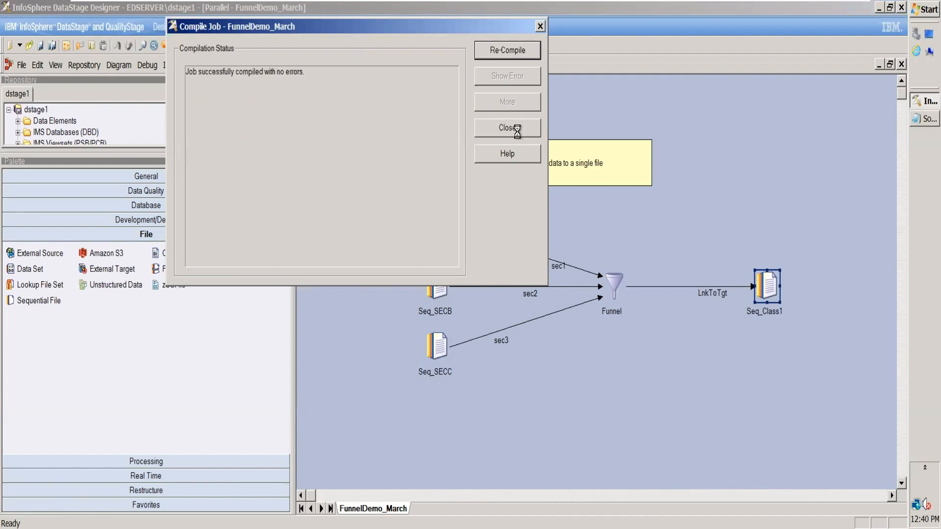
{"action": "left_click", "coordinate": [517, 127]}
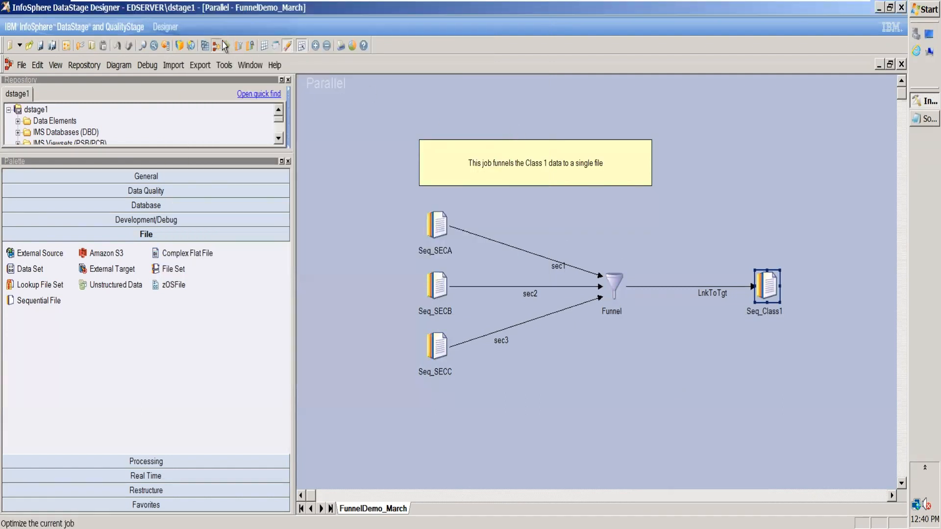
{"action": "left_click", "coordinate": [228, 46]}
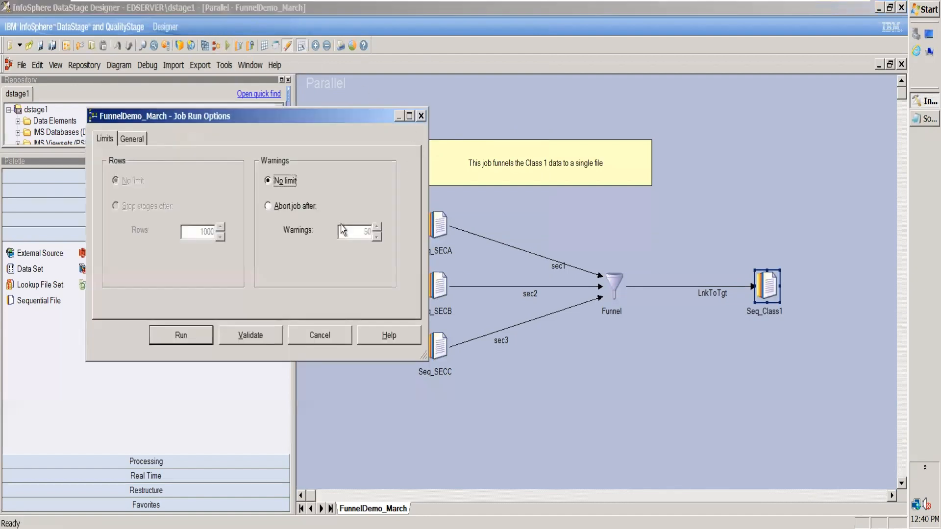
{"action": "left_click", "coordinate": [167, 338]}
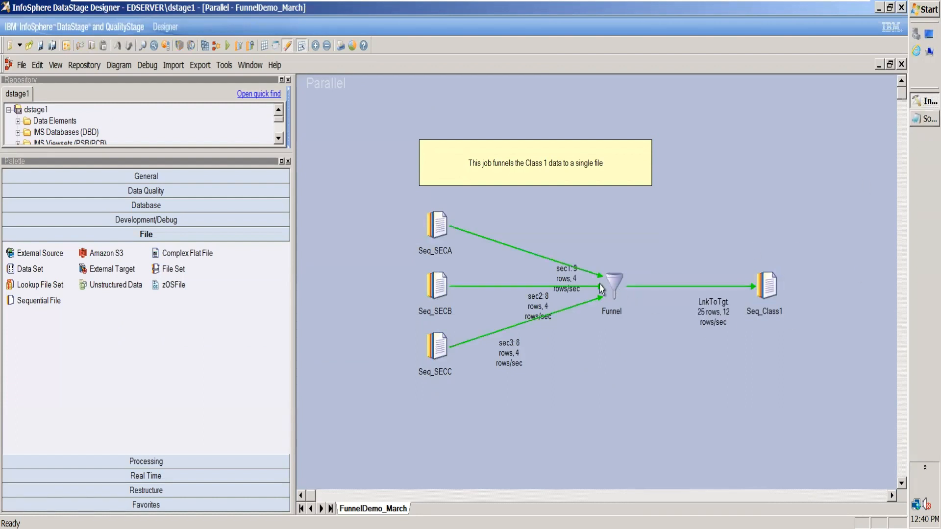
Move the sec1 link label above its link and shift the sec2 label toward Seq_SECB so they no longer overlap the links.
{"action": "left_click_drag", "start_coordinate": [569, 279], "coordinate": [539, 228]}
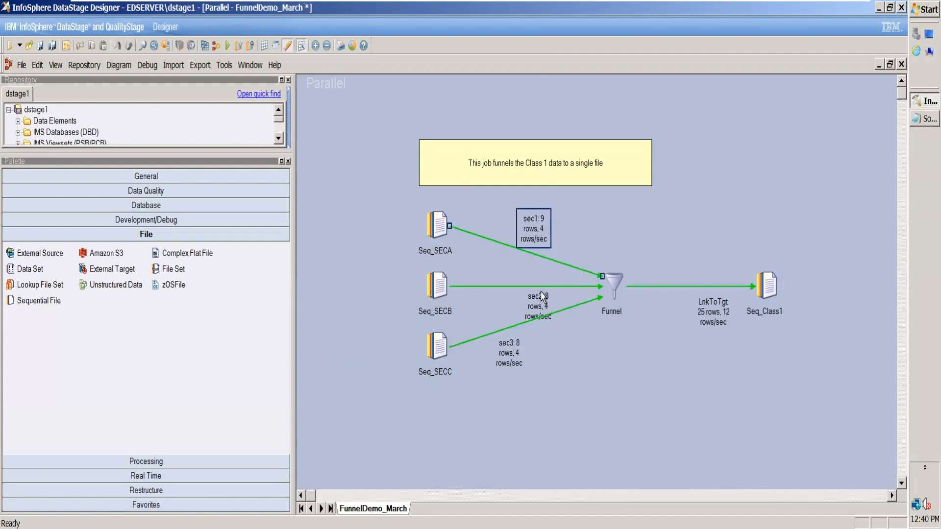
{"action": "left_click_drag", "start_coordinate": [541, 301], "coordinate": [509, 301]}
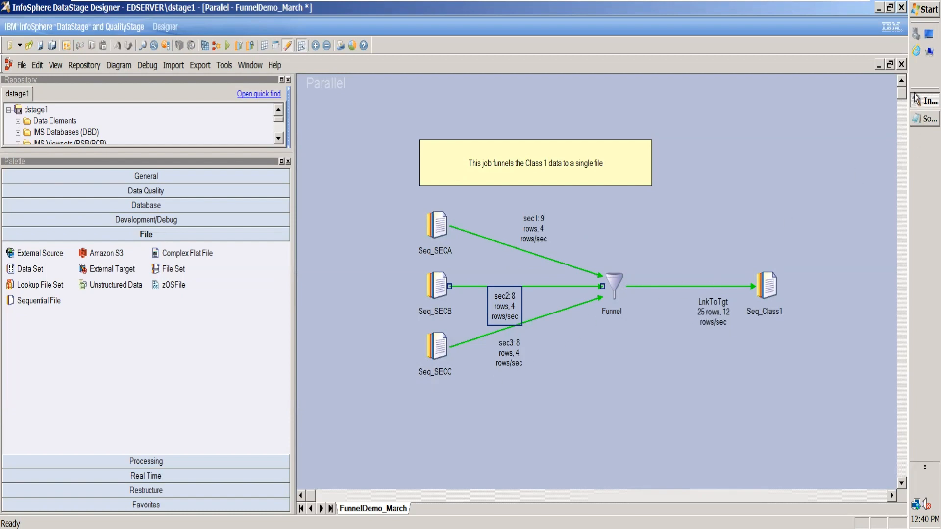
Close the Sorted_Salary.txt window and open Class1.txt from the desktop's March\Funnel folder in a maximized Notepad window.
{"action": "left_click", "coordinate": [916, 119]}
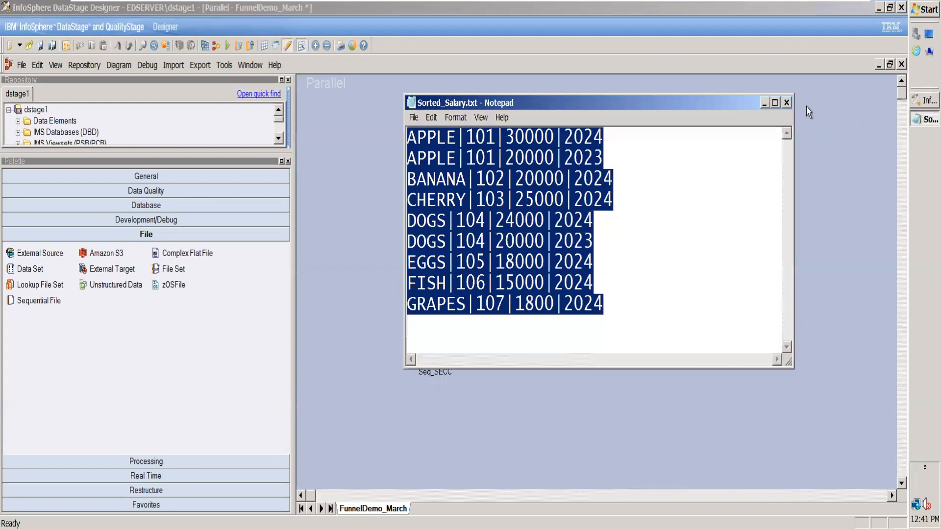
{"action": "left_click", "coordinate": [787, 102]}
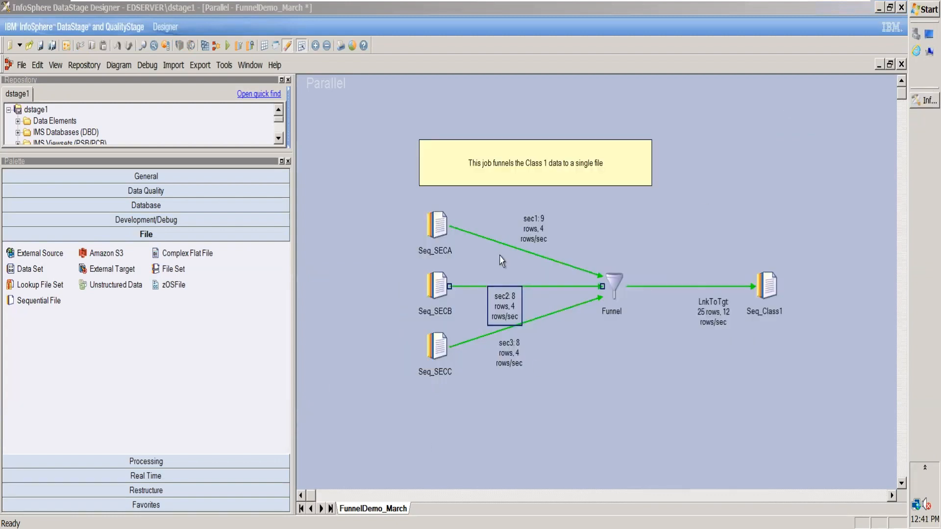
{"action": "left_click", "coordinate": [878, 8]}
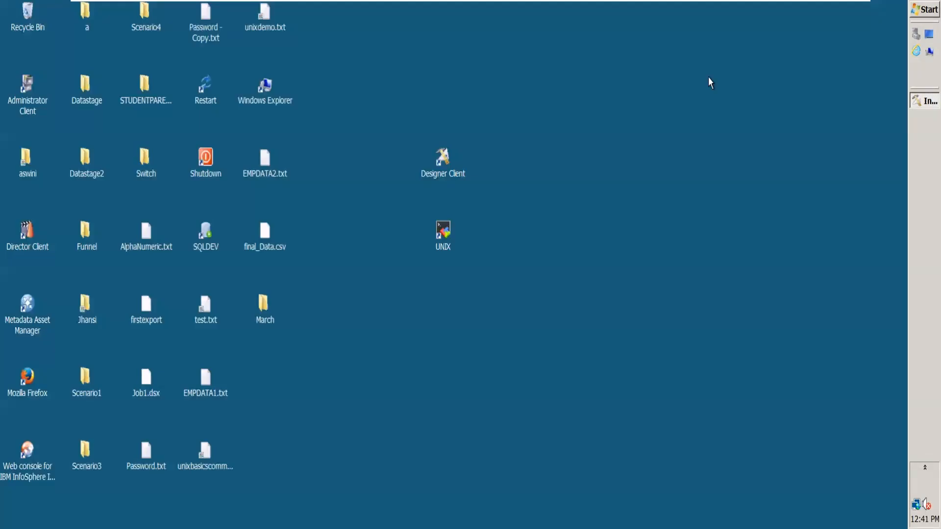
{"action": "double_click", "coordinate": [263, 304]}
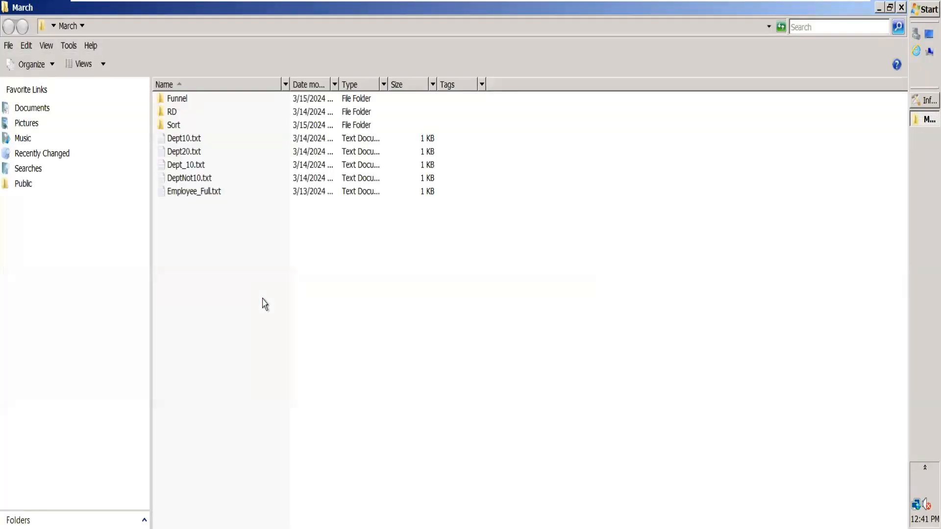
{"action": "double_click", "coordinate": [177, 98]}
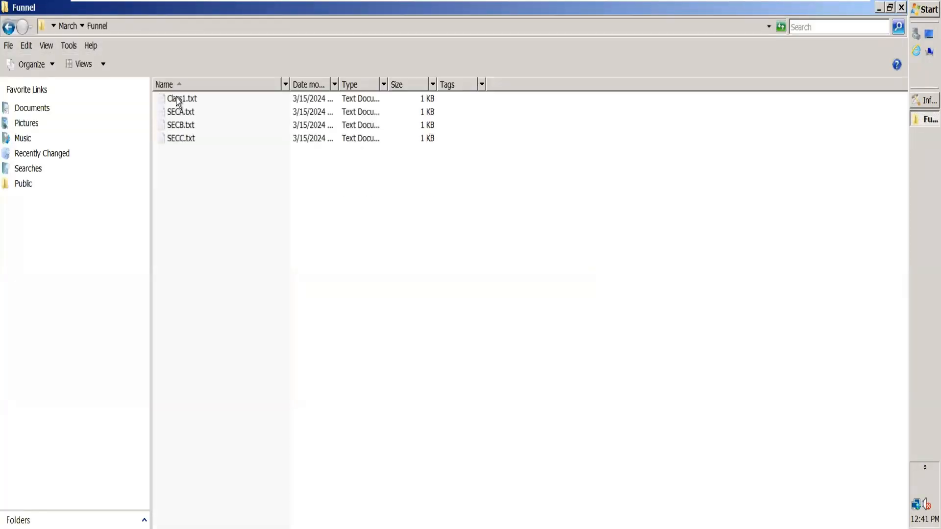
{"action": "double_click", "coordinate": [182, 100]}
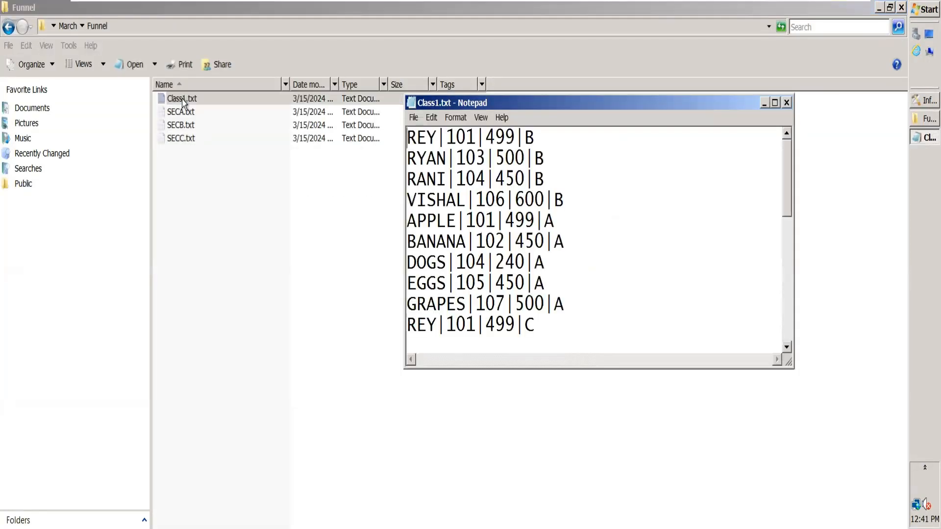
{"action": "left_click", "coordinate": [775, 102]}
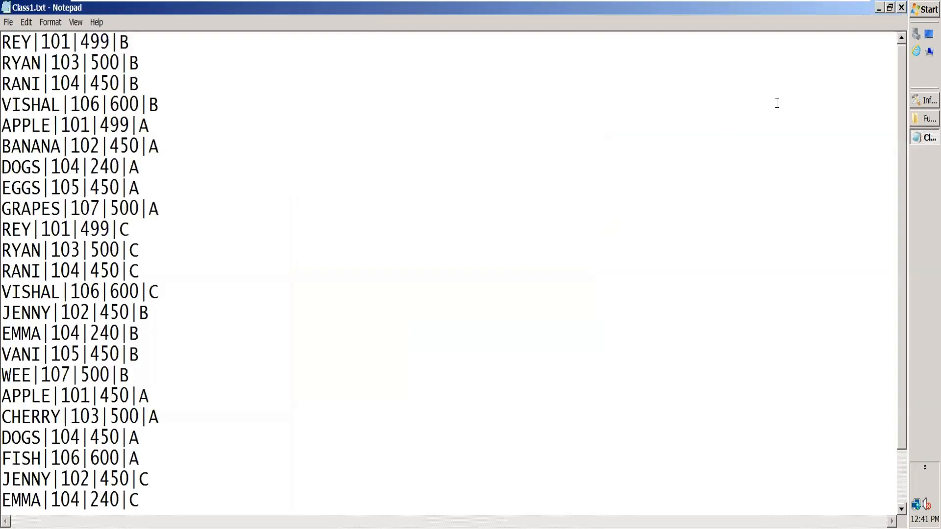
Examine the order in which the section A, B and C records appear in Class1.txt, and close the file.
{"action": "scroll", "coordinate": [909, 176], "scroll_direction": "down", "scroll_amount": 1}
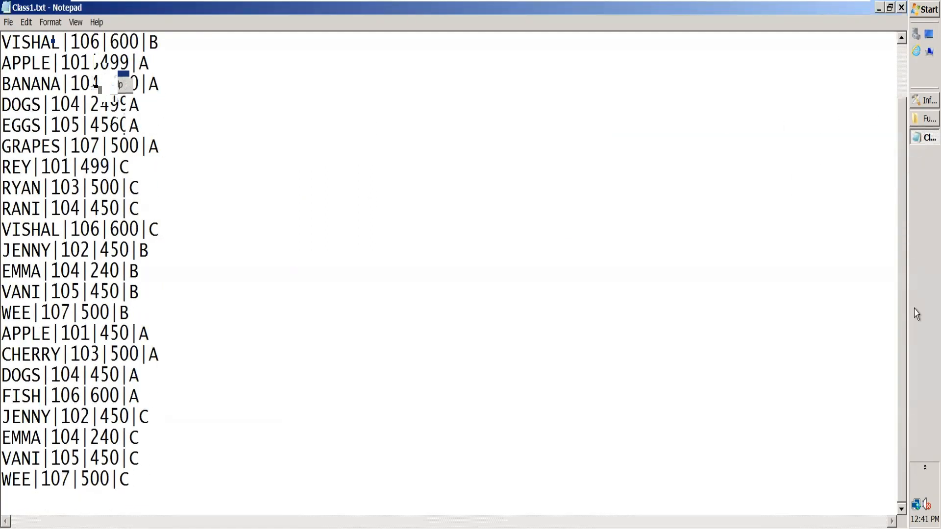
{"action": "scroll", "coordinate": [913, 181], "scroll_direction": "up", "scroll_amount": 1}
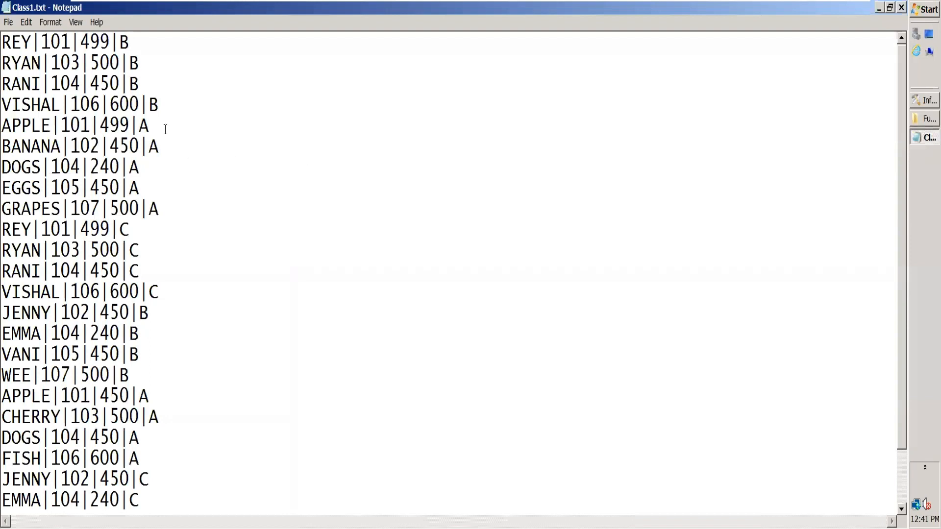
{"action": "left_click_drag", "start_coordinate": [153, 128], "coordinate": [139, 208]}
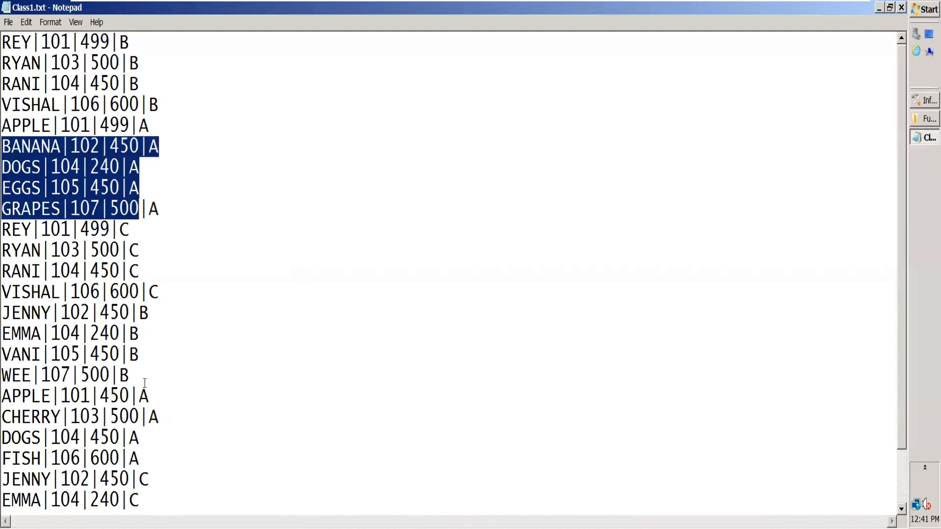
{"action": "left_click_drag", "start_coordinate": [159, 450], "coordinate": [101, 412]}
{"action": "left_click_drag", "start_coordinate": [153, 347], "coordinate": [22, 313]}
{"action": "left_click_drag", "start_coordinate": [178, 104], "coordinate": [6, 25]}
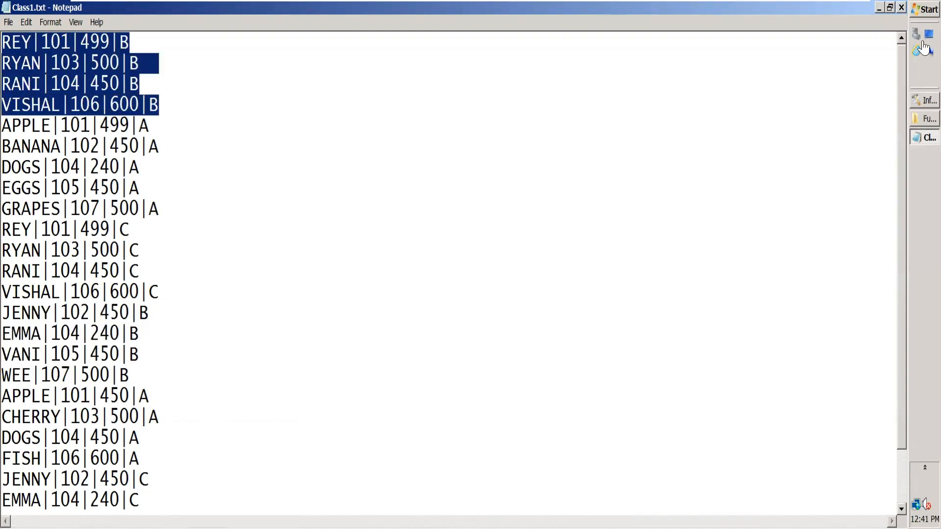
{"action": "left_click", "coordinate": [902, 8]}
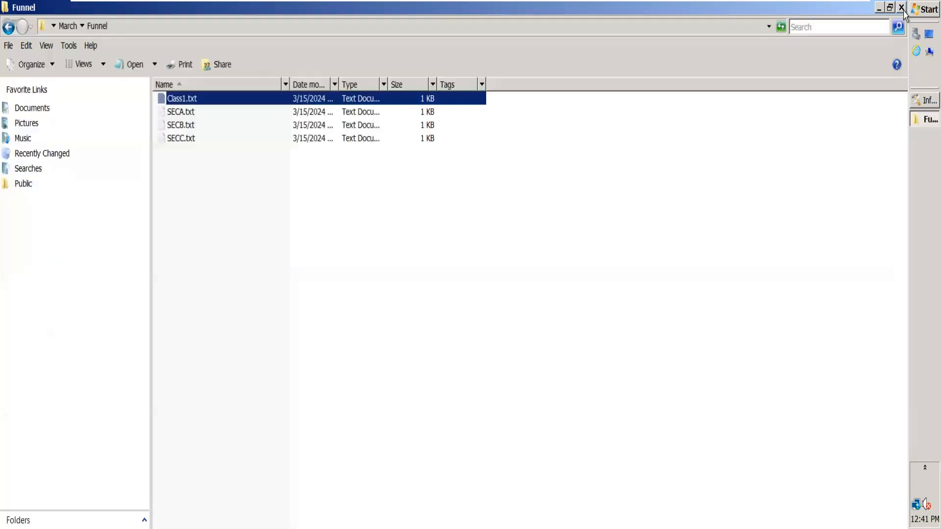
Switch back to DataStage Designer and set the Funnel stage's Funnel Type to Sequence.
{"action": "left_click", "coordinate": [922, 101]}
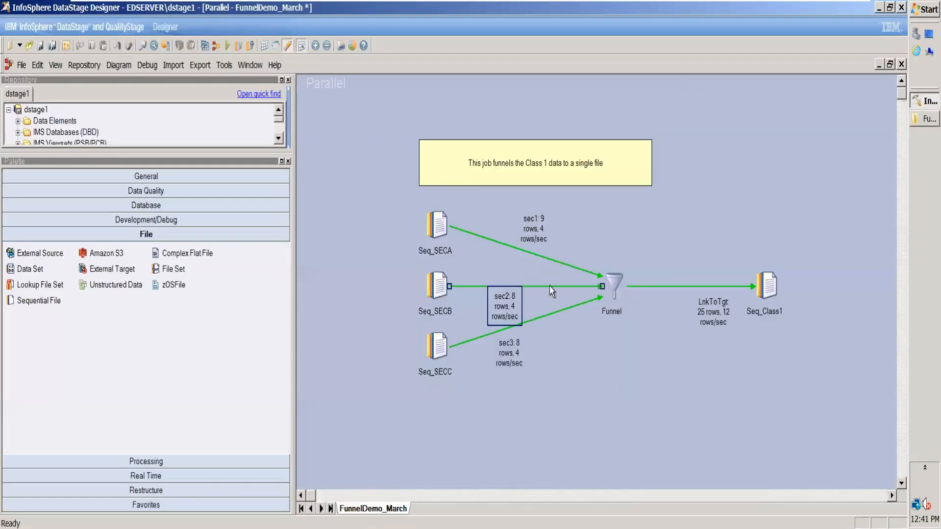
{"action": "double_click", "coordinate": [613, 285]}
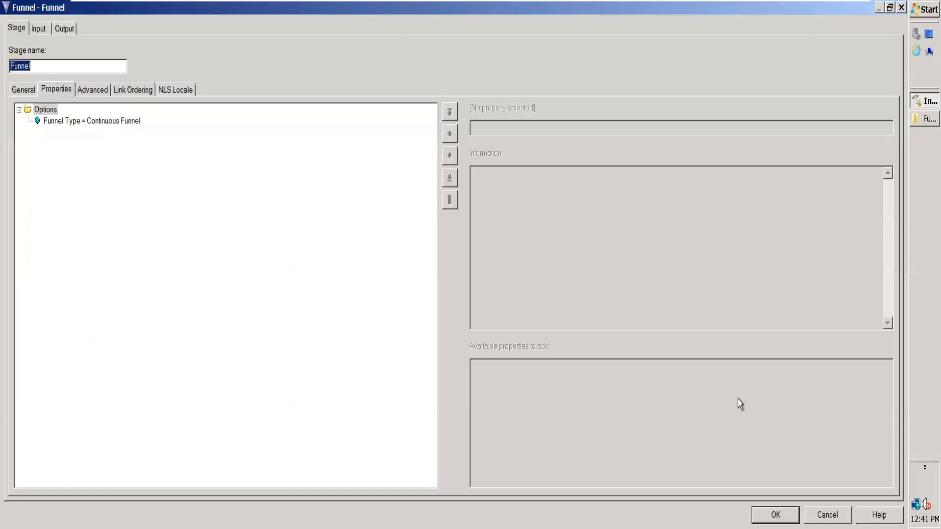
{"action": "key", "text": "Escape"}
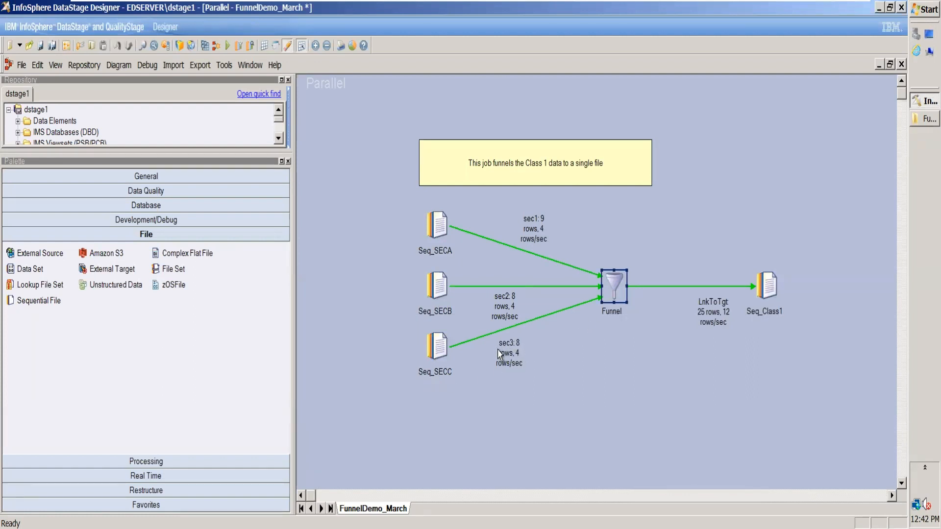
{"action": "double_click", "coordinate": [617, 284]}
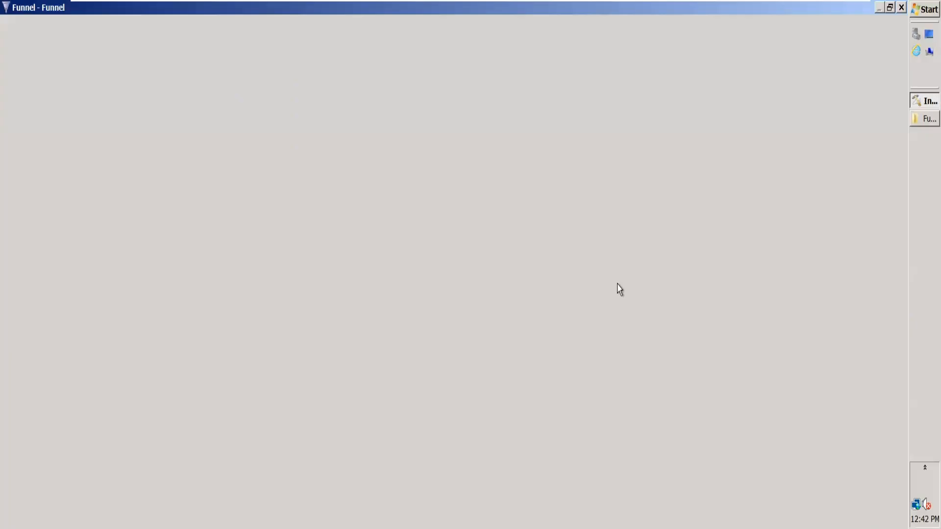
{"action": "left_click", "coordinate": [131, 122]}
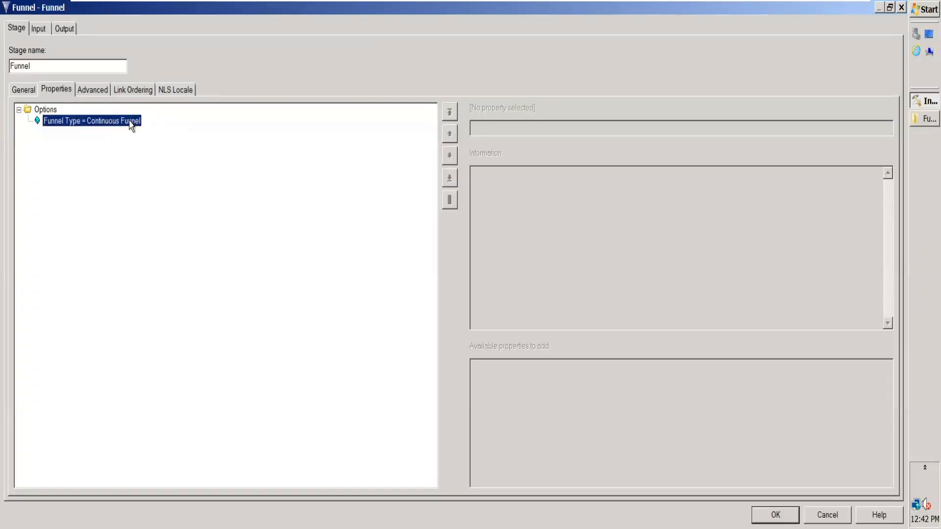
{"action": "left_click", "coordinate": [888, 127]}
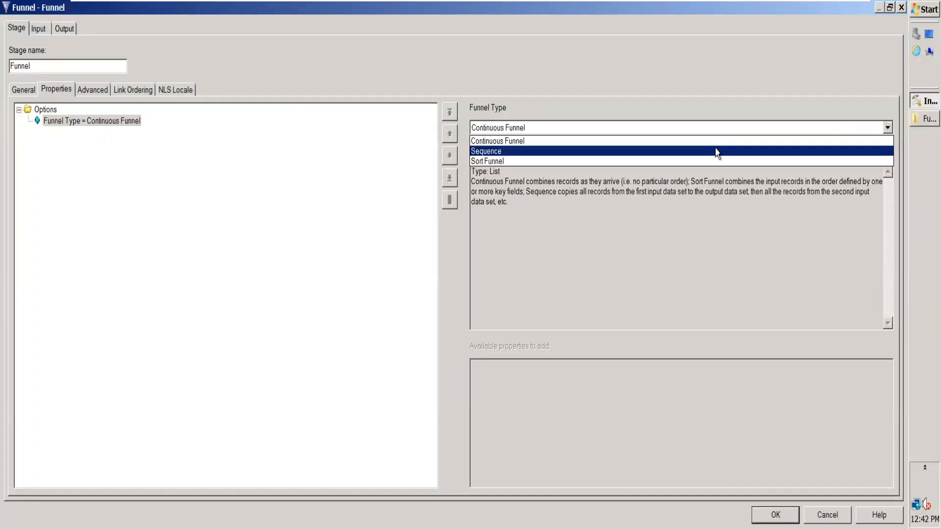
{"action": "left_click", "coordinate": [700, 152]}
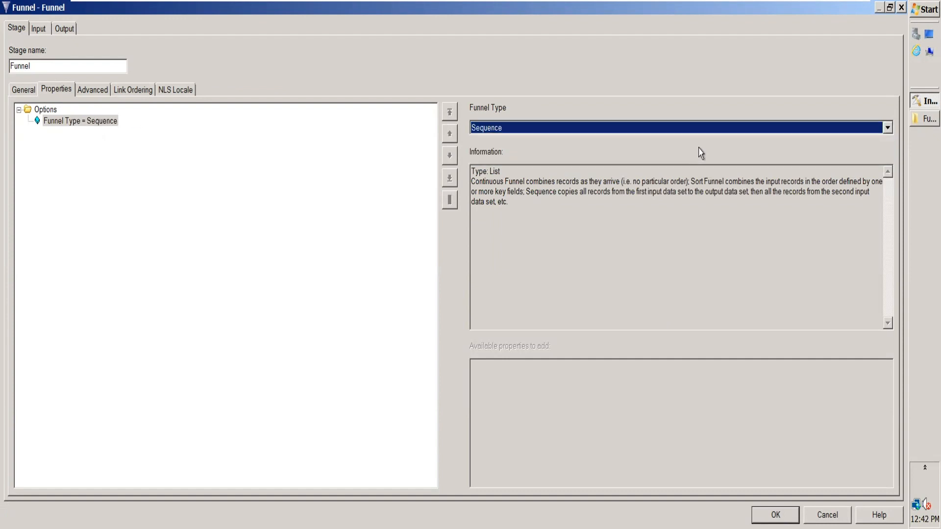
Reorder the Funnel stage's input links to sec3, sec2, sec1.
{"action": "left_click", "coordinate": [131, 90]}
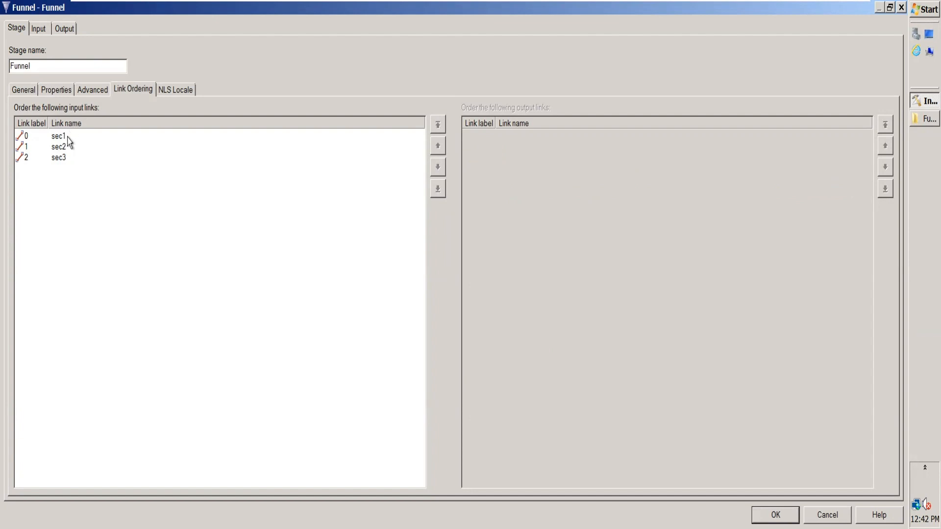
{"action": "left_click", "coordinate": [58, 162]}
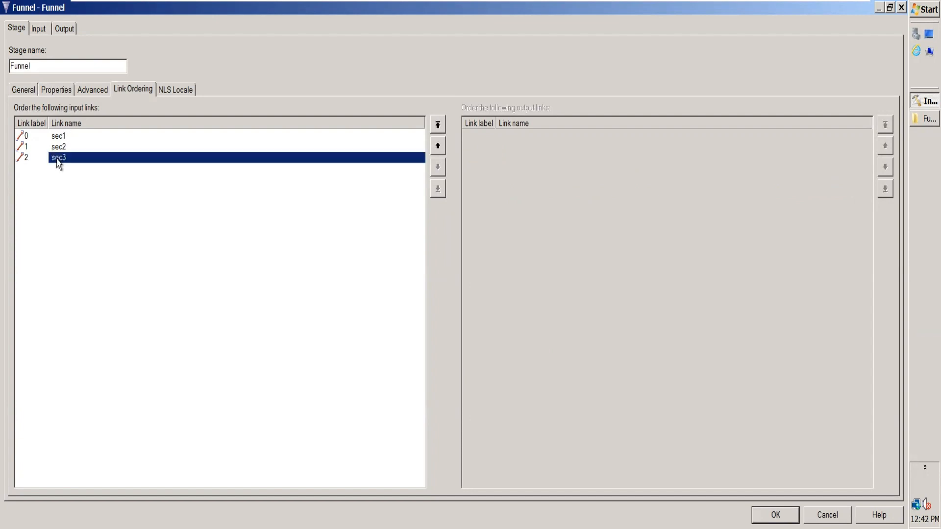
{"action": "left_click", "coordinate": [438, 146]}
{"action": "left_click", "coordinate": [438, 147]}
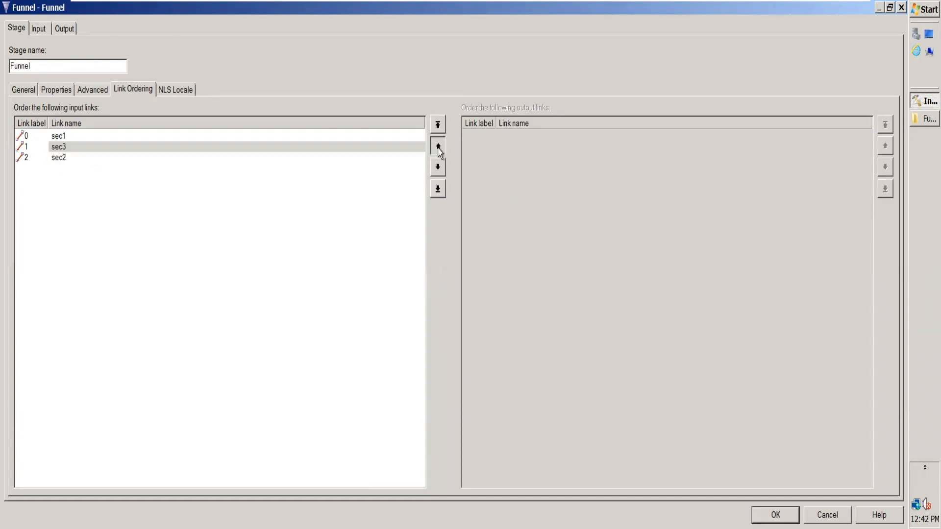
{"action": "left_click", "coordinate": [61, 159]}
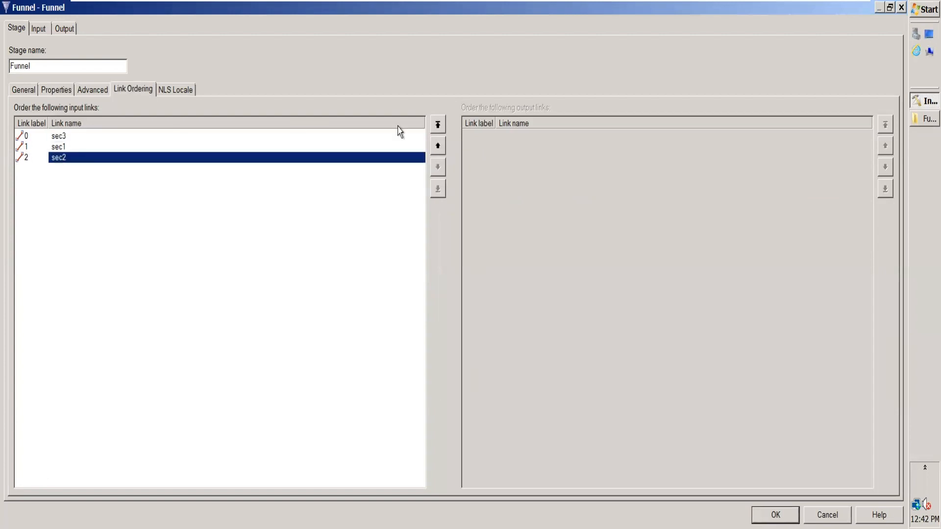
{"action": "left_click", "coordinate": [440, 148]}
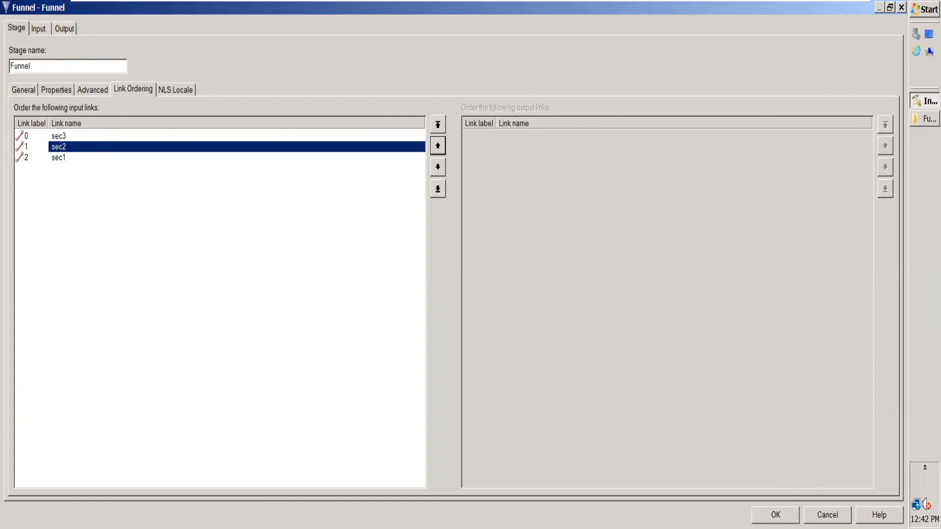
Confirm the Funnel stage's link order and set the Seq_Class1 target file name to Class1_sec.txt in the same March\Funnel folder.
{"action": "key", "text": "Return"}
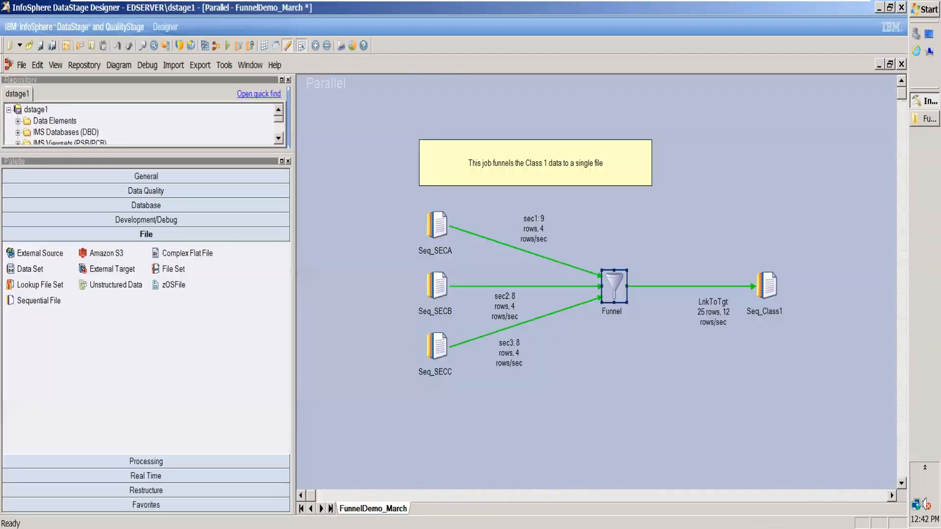
{"action": "double_click", "coordinate": [770, 286]}
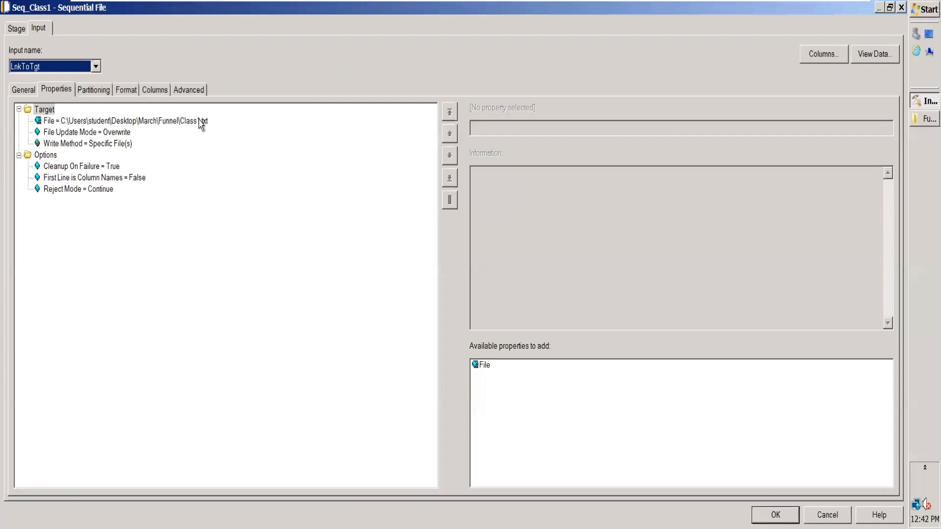
{"action": "left_click", "coordinate": [145, 123]}
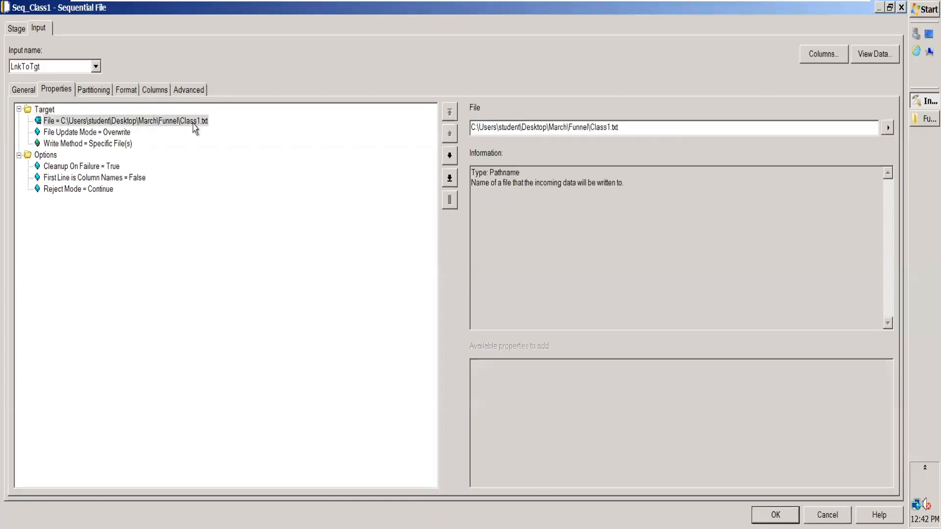
{"action": "left_click", "coordinate": [610, 128]}
{"action": "key", "text": "Return"}
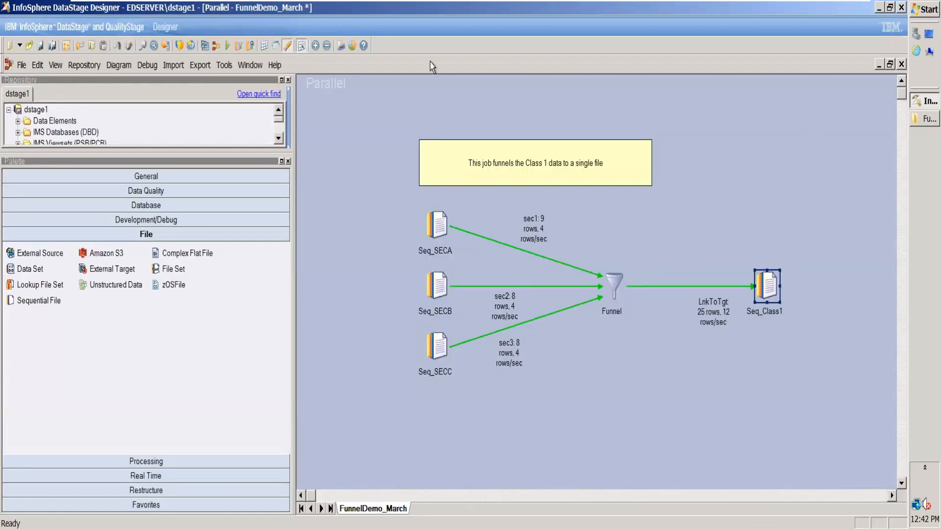
Compile the FunnelDemo_March job with the new target file and run it with no warnings limit.
{"action": "left_click", "coordinate": [215, 47]}
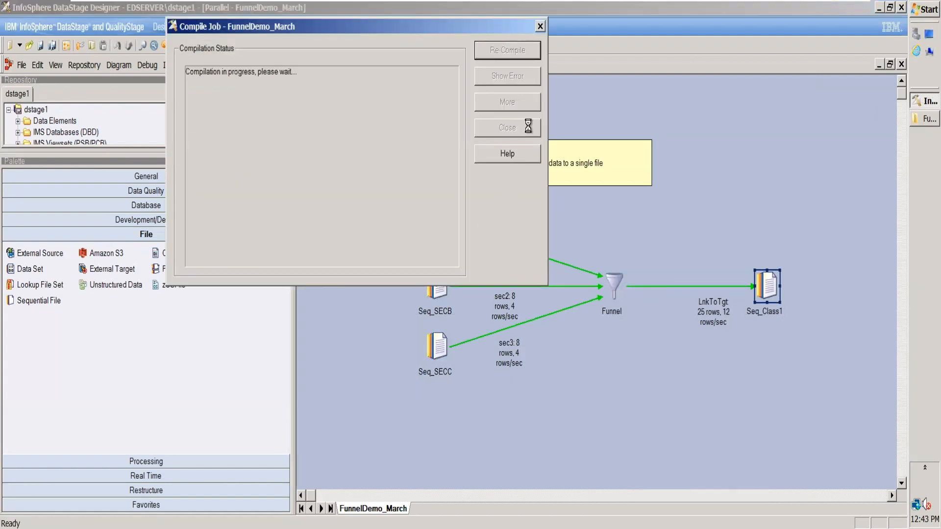
{"action": "left_click", "coordinate": [528, 127]}
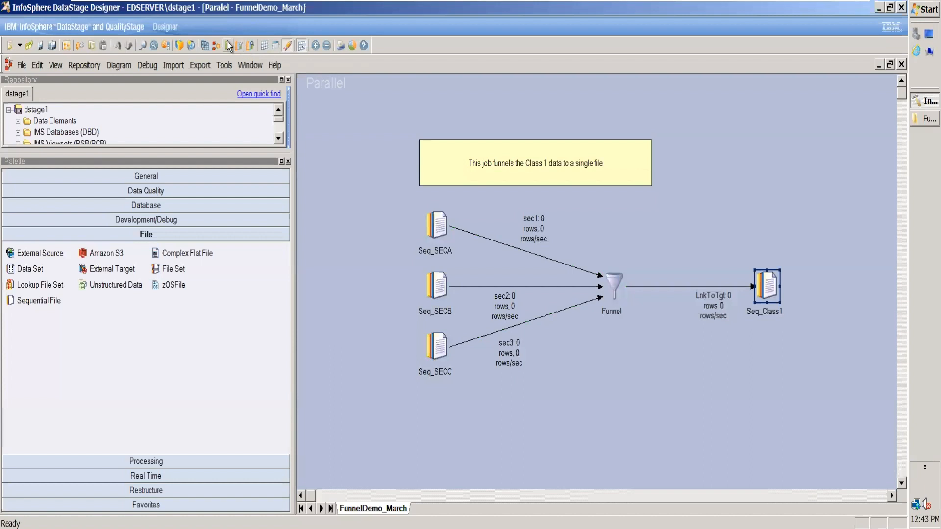
{"action": "left_click", "coordinate": [228, 45]}
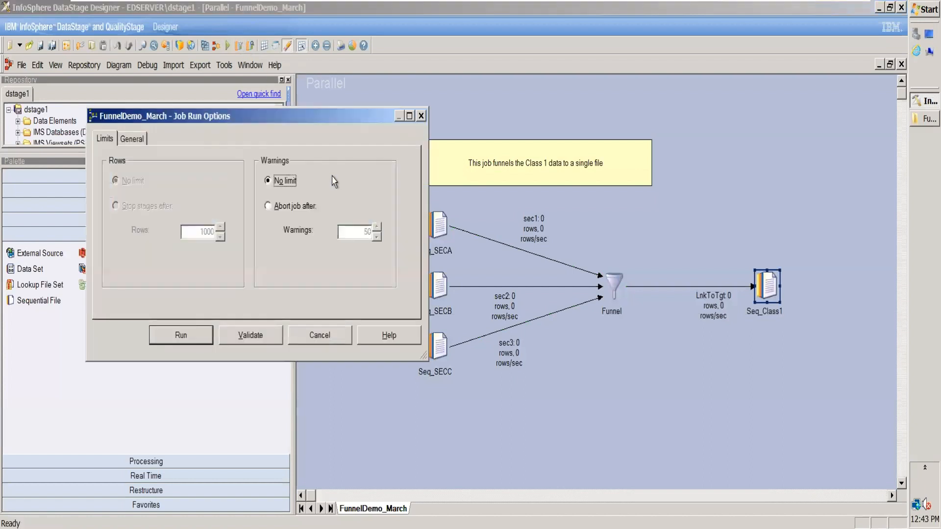
{"action": "left_click", "coordinate": [181, 335]}
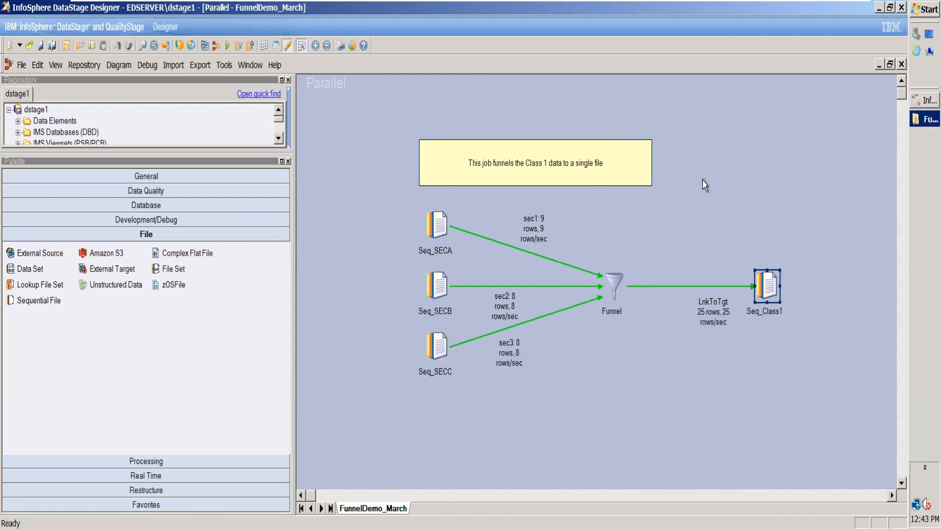
Open Class1_sec.txt from the Funnel folder, examine the order of the section records in a maximized window, and close the file.
{"action": "left_click_drag", "start_coordinate": [702, 178], "coordinate": [915, 127]}
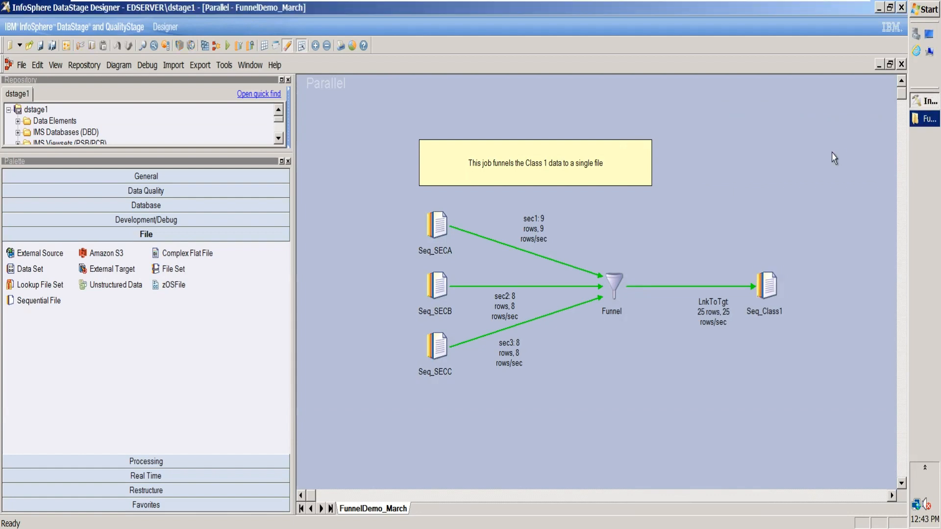
{"action": "left_click", "coordinate": [921, 120]}
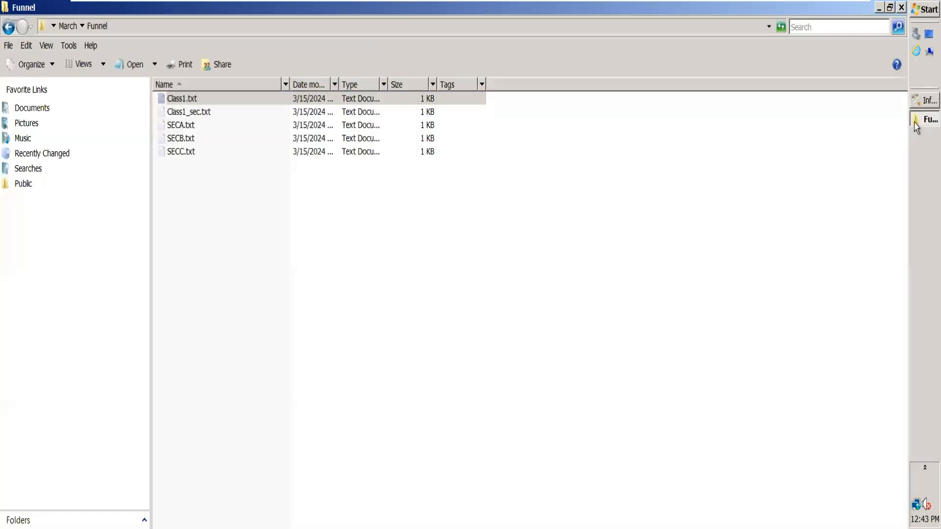
{"action": "left_click", "coordinate": [206, 117]}
{"action": "double_click", "coordinate": [206, 117]}
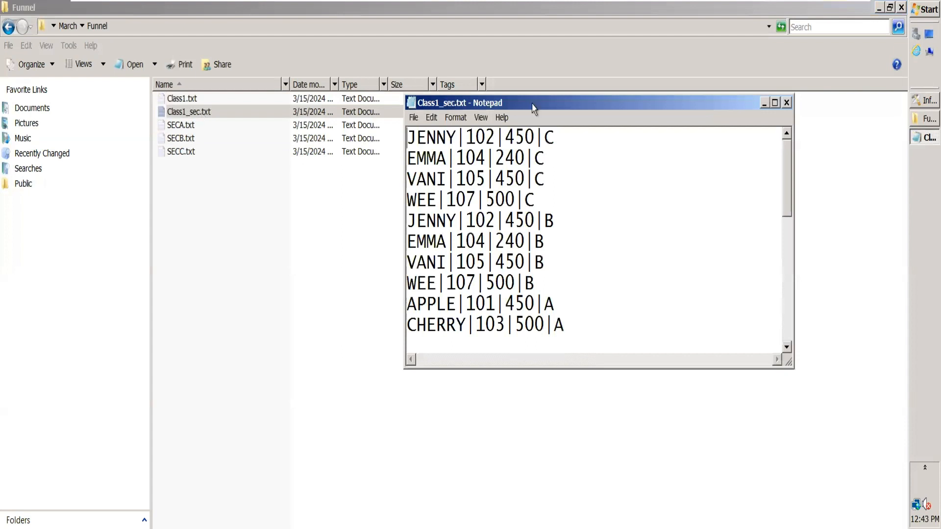
{"action": "left_click", "coordinate": [775, 102]}
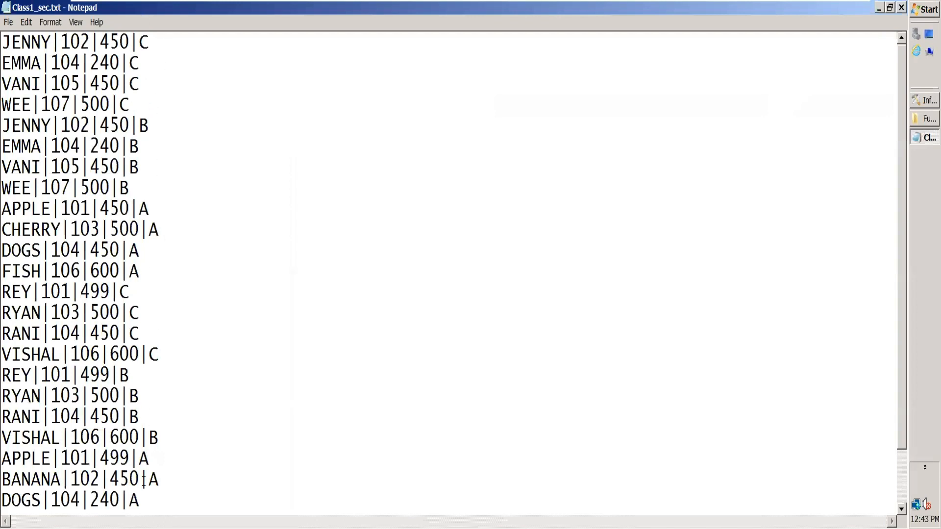
{"action": "left_click", "coordinate": [902, 9]}
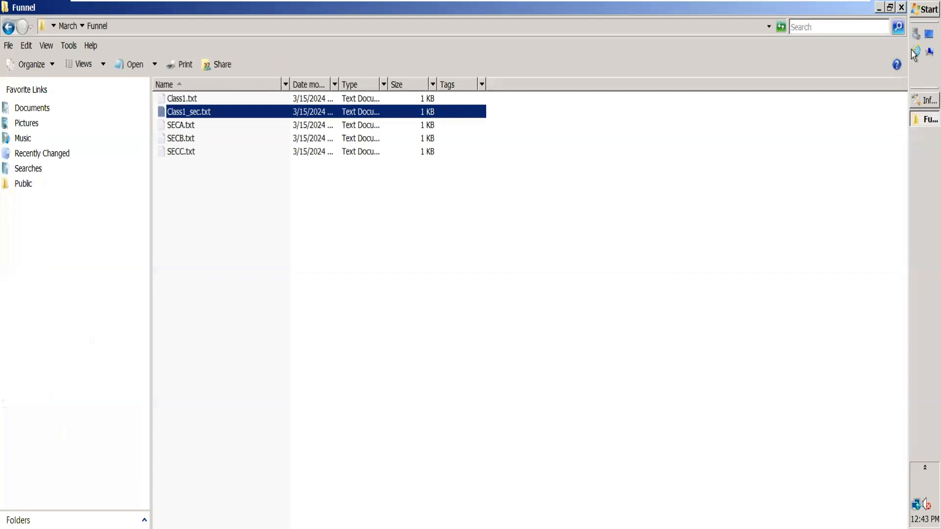
Switch back to DataStage Designer and set the Funnel stage's execution mode to Sequential.
{"action": "left_click", "coordinate": [915, 102]}
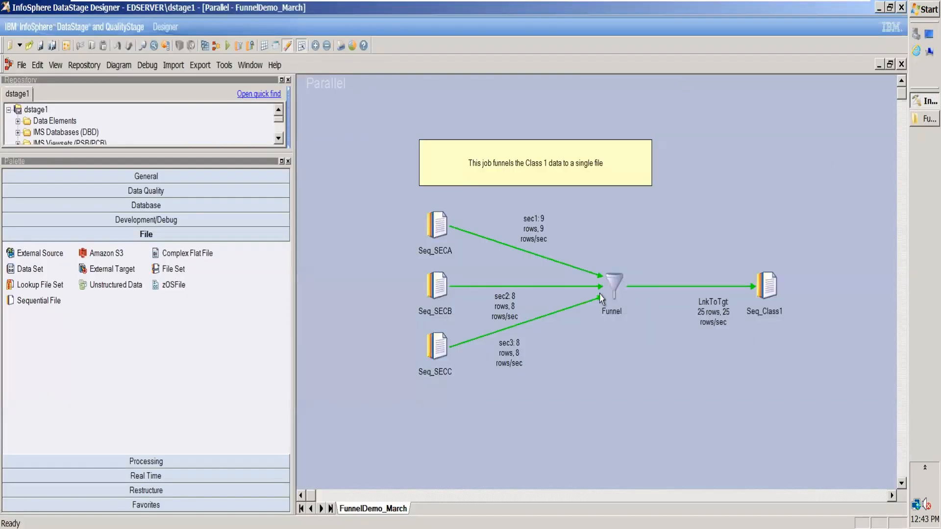
{"action": "double_click", "coordinate": [620, 286]}
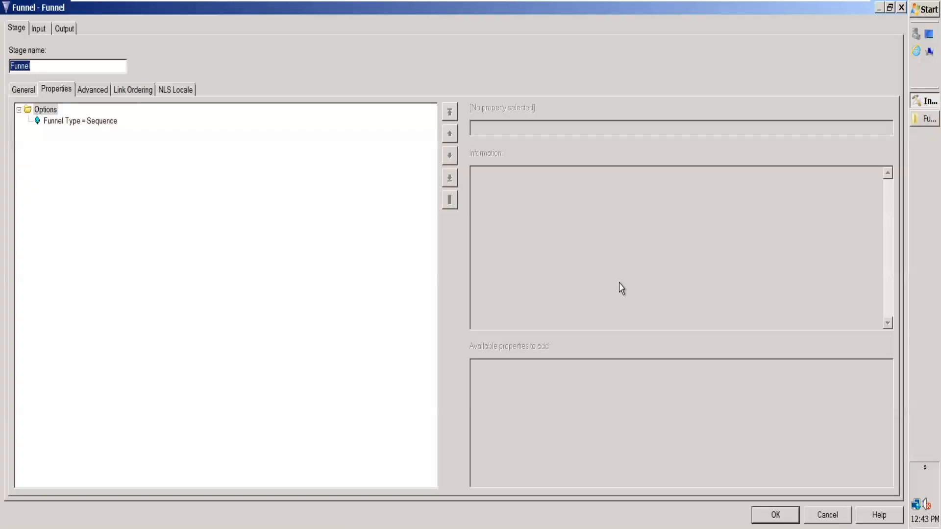
{"action": "left_click", "coordinate": [64, 29]}
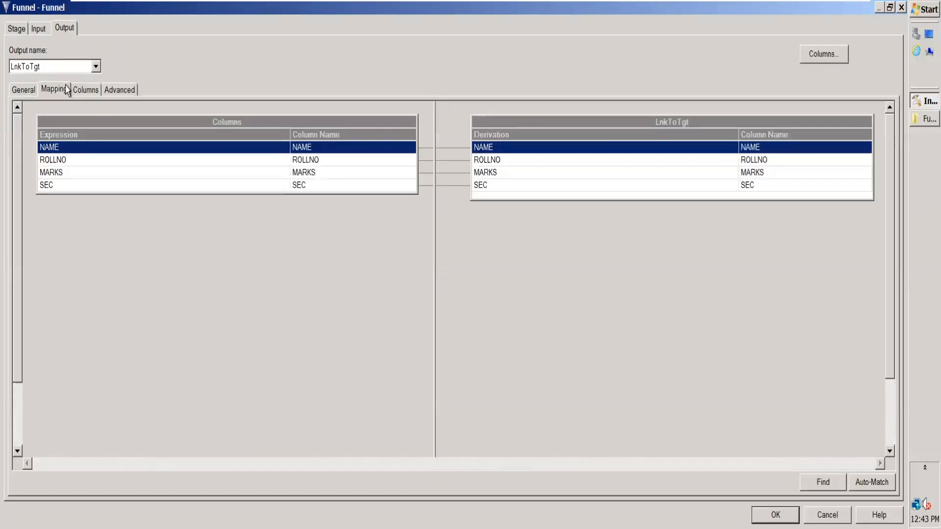
{"action": "left_click", "coordinate": [114, 90]}
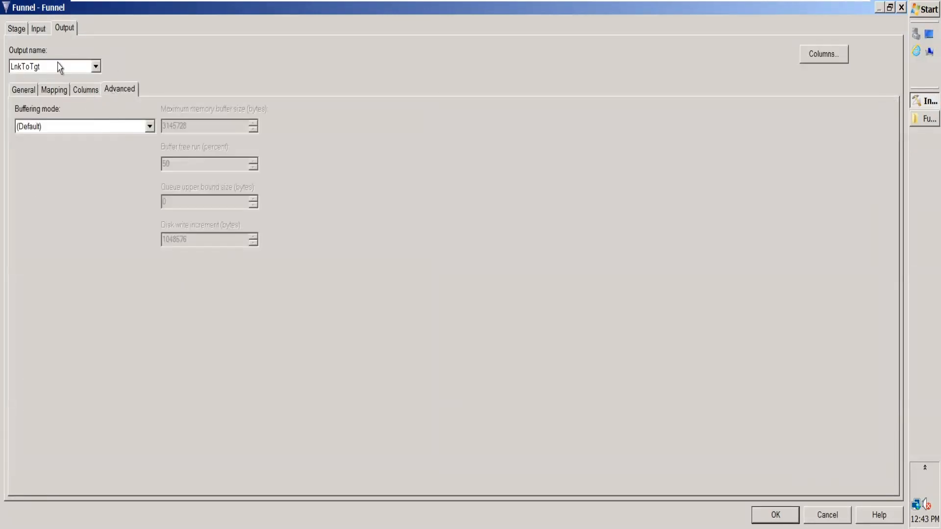
{"action": "left_click", "coordinate": [14, 31]}
{"action": "left_click", "coordinate": [91, 94]}
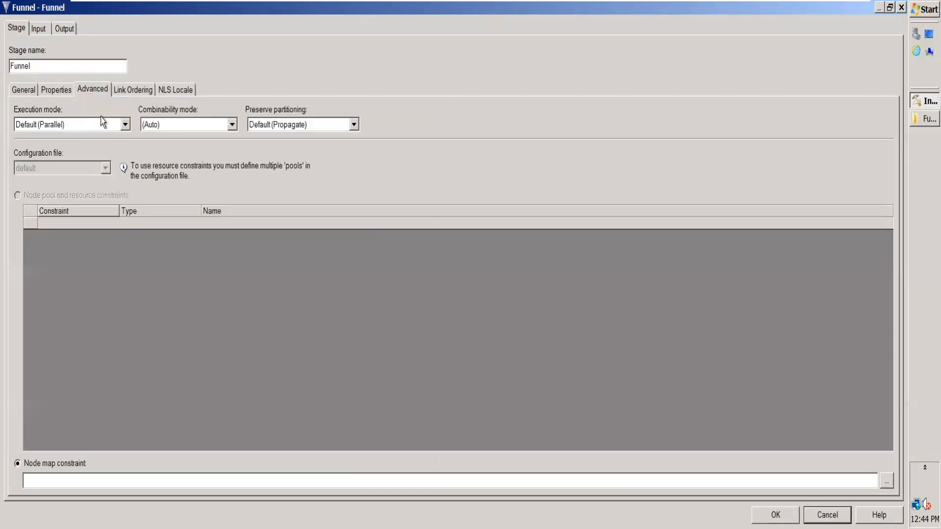
{"action": "left_click", "coordinate": [125, 125]}
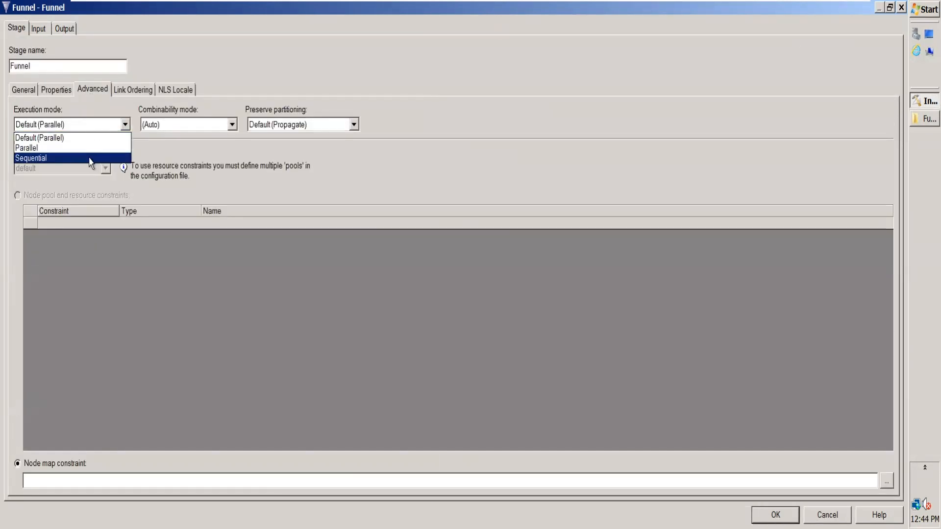
{"action": "left_click", "coordinate": [98, 158]}
{"action": "key", "text": "Tab"}
{"action": "left_click", "coordinate": [776, 515]}
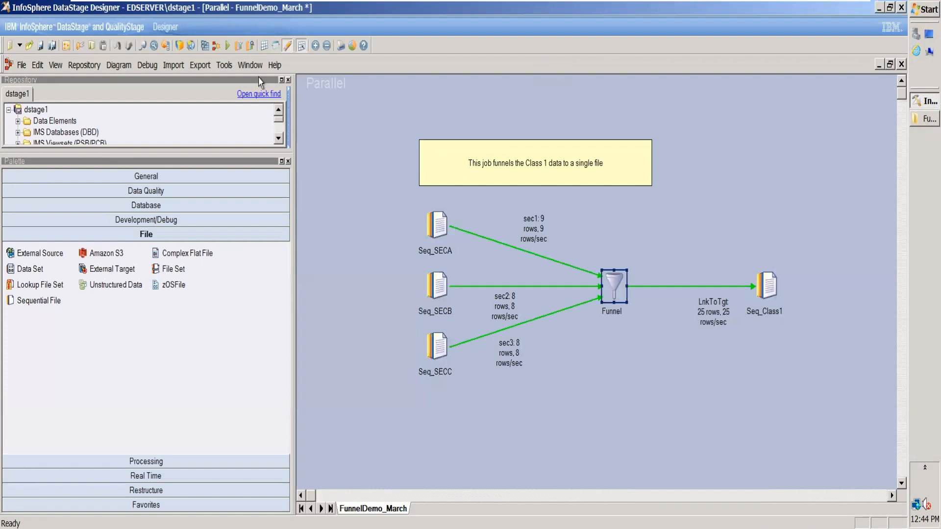
Recompile the FunnelDemo_March job with the sequential Funnel stage and run it again.
{"action": "left_click", "coordinate": [207, 45]}
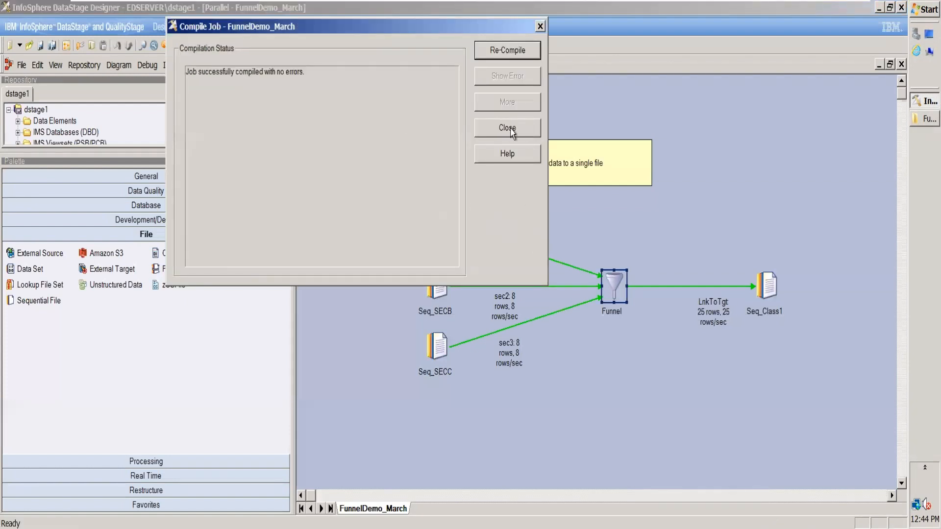
{"action": "left_click", "coordinate": [507, 129]}
{"action": "left_click", "coordinate": [218, 47]}
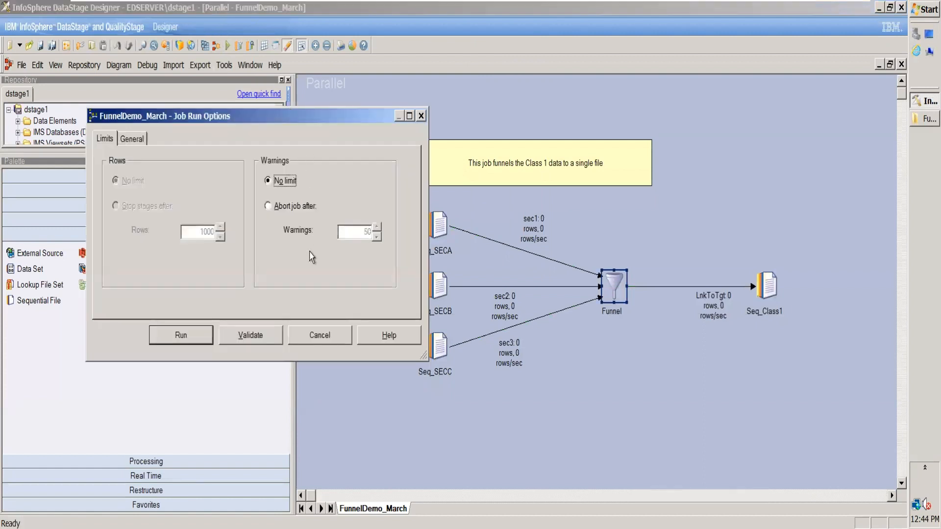
{"action": "left_click", "coordinate": [188, 334]}
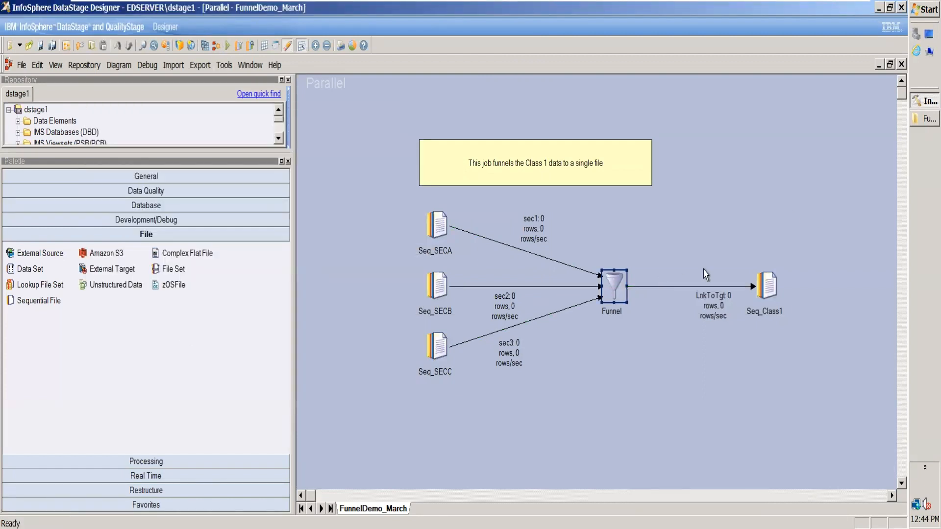
Reopen Class1_sec.txt from the Funnel folder, check the record order down to the section A block, and close the file and folder.
{"action": "left_click", "coordinate": [916, 123]}
{"action": "double_click", "coordinate": [239, 116]}
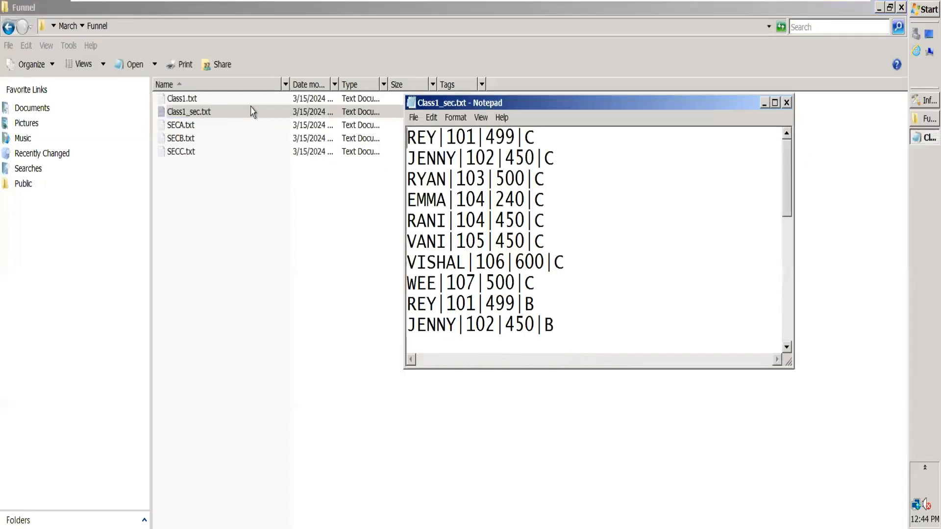
{"action": "left_click", "coordinate": [775, 103]}
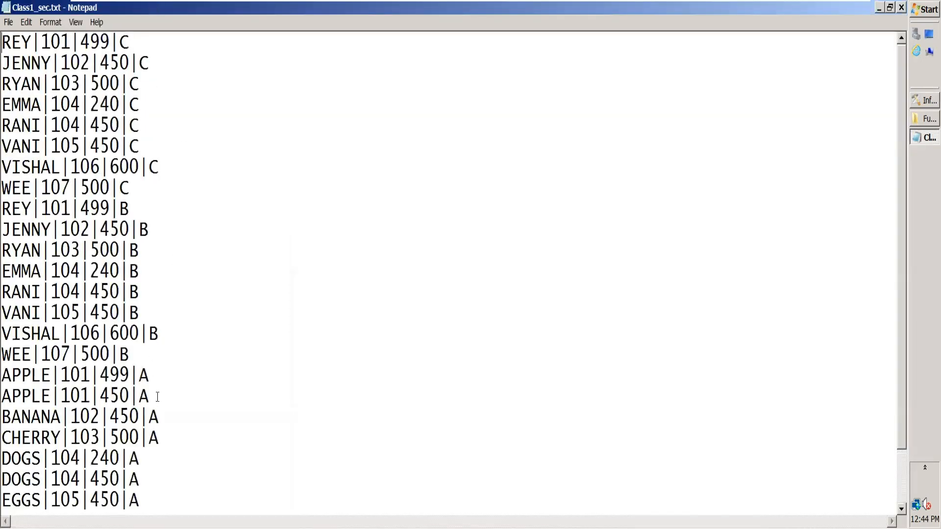
{"action": "left_click", "coordinate": [173, 358]}
{"action": "key", "text": "ctrl+shift+End"}
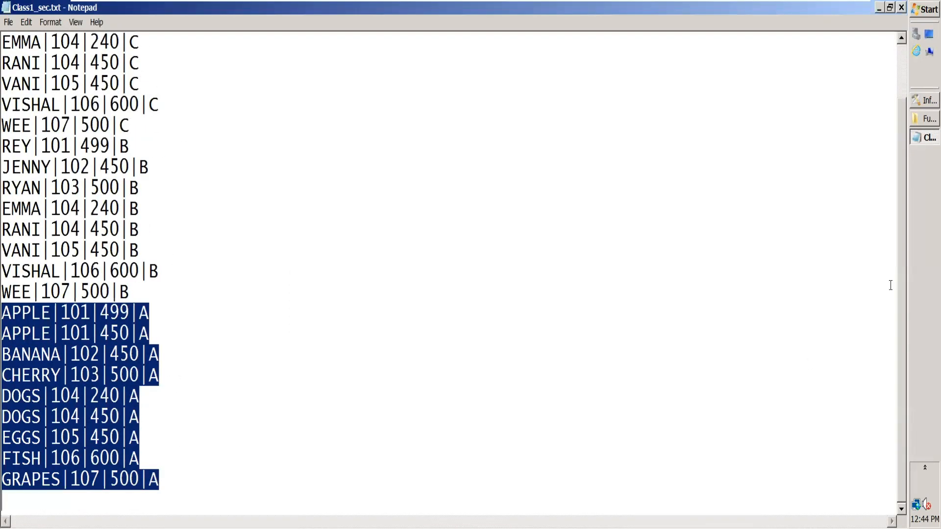
{"action": "left_click", "coordinate": [901, 9]}
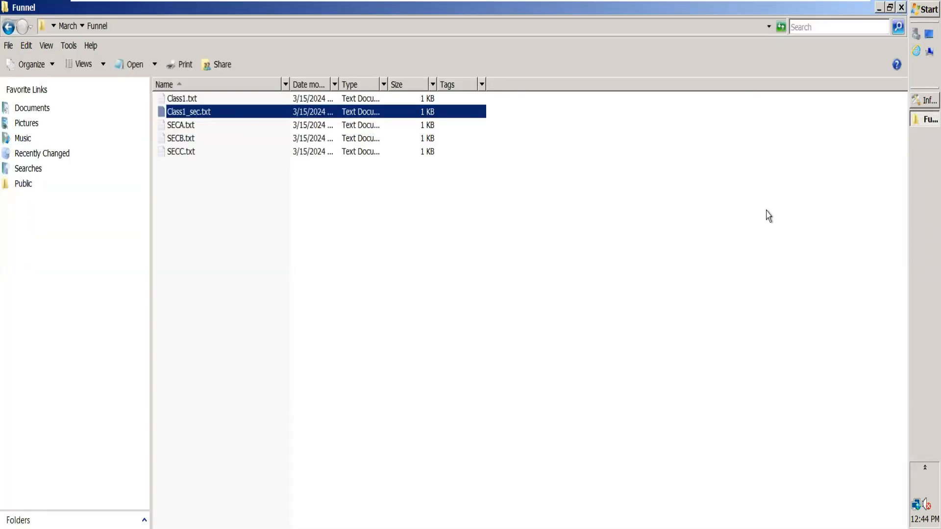
{"action": "left_click", "coordinate": [902, 10]}
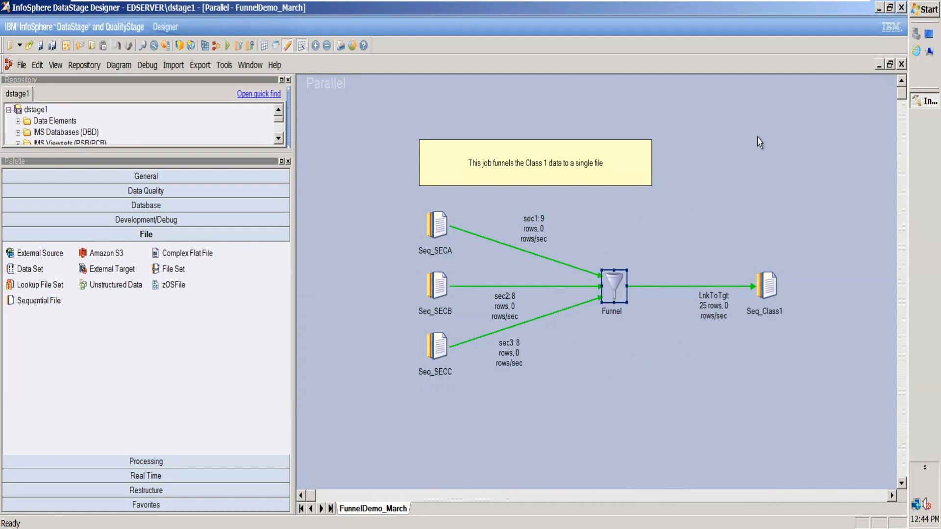
Close the FunnelDemo_March job in DataStage Designer and minimize the Datastage virtual machine window to return to Excel.
{"action": "left_click", "coordinate": [901, 64]}
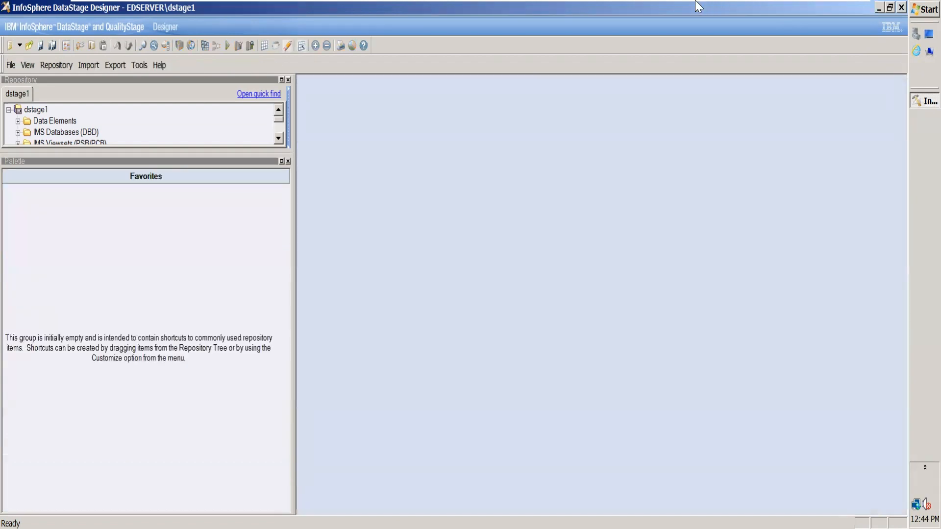
{"action": "mouse_move", "coordinate": [635, 5]}
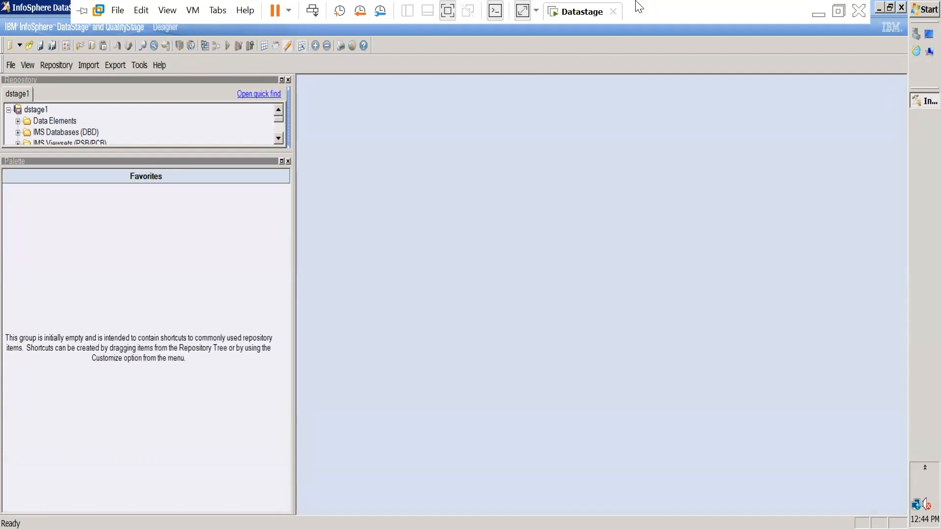
{"action": "left_click", "coordinate": [820, 16]}
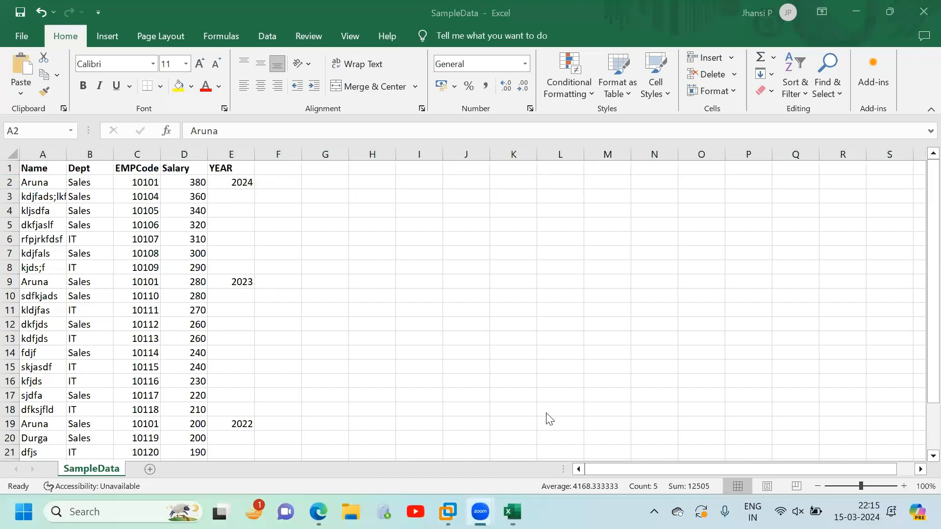